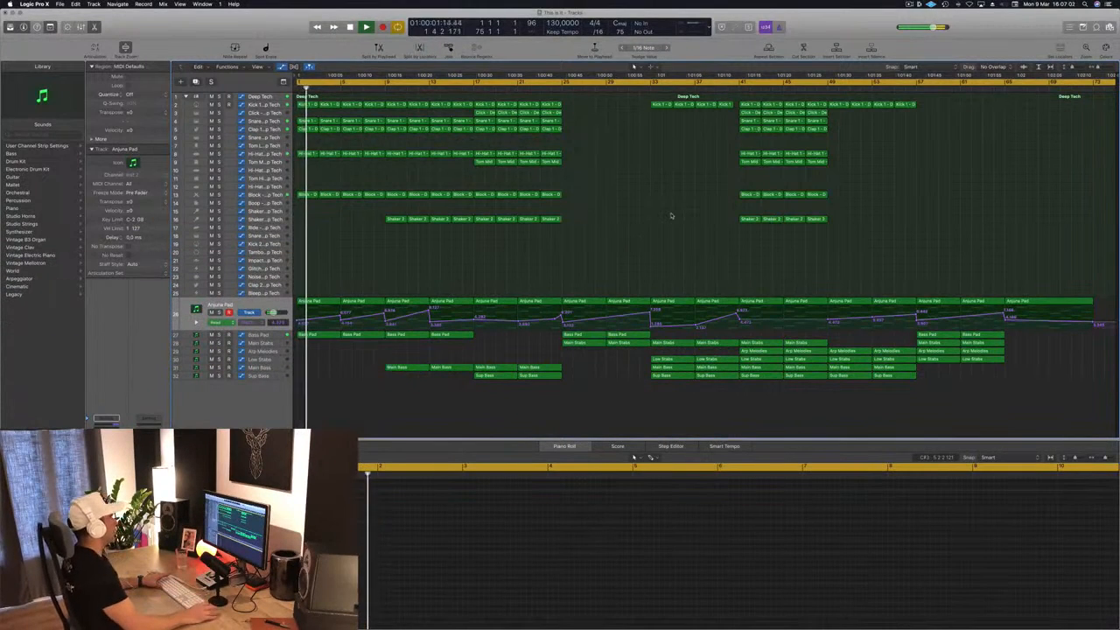
- Play the arrangement from bar 17, inspecting the Sup Bass and Main Bass tracks, and continue listening from bar 41
left_click(471, 88)
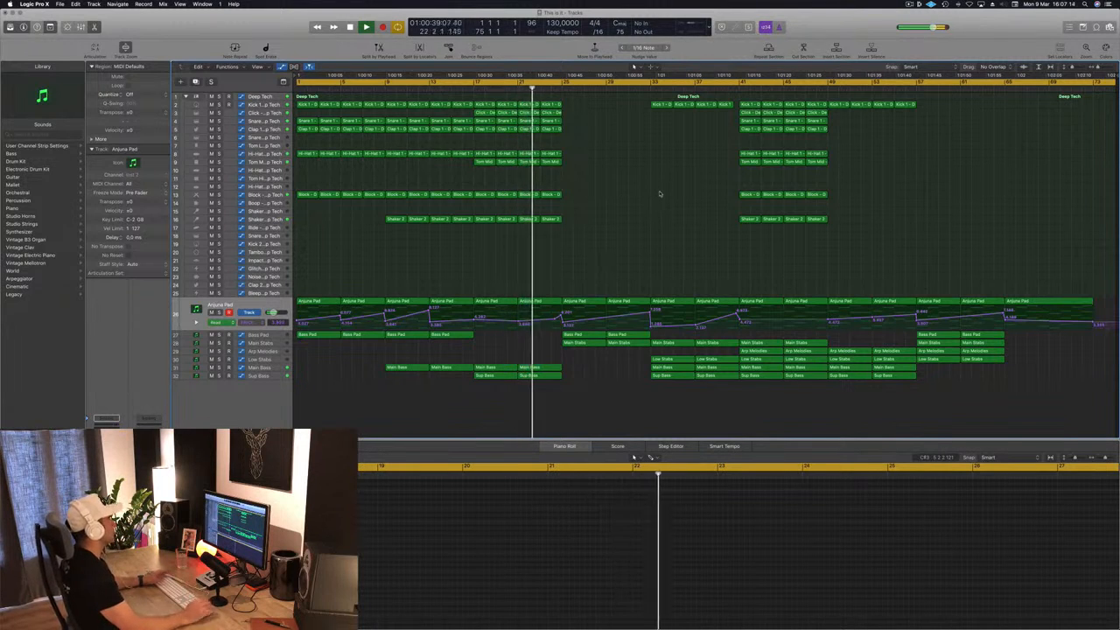
left_click(283, 377)
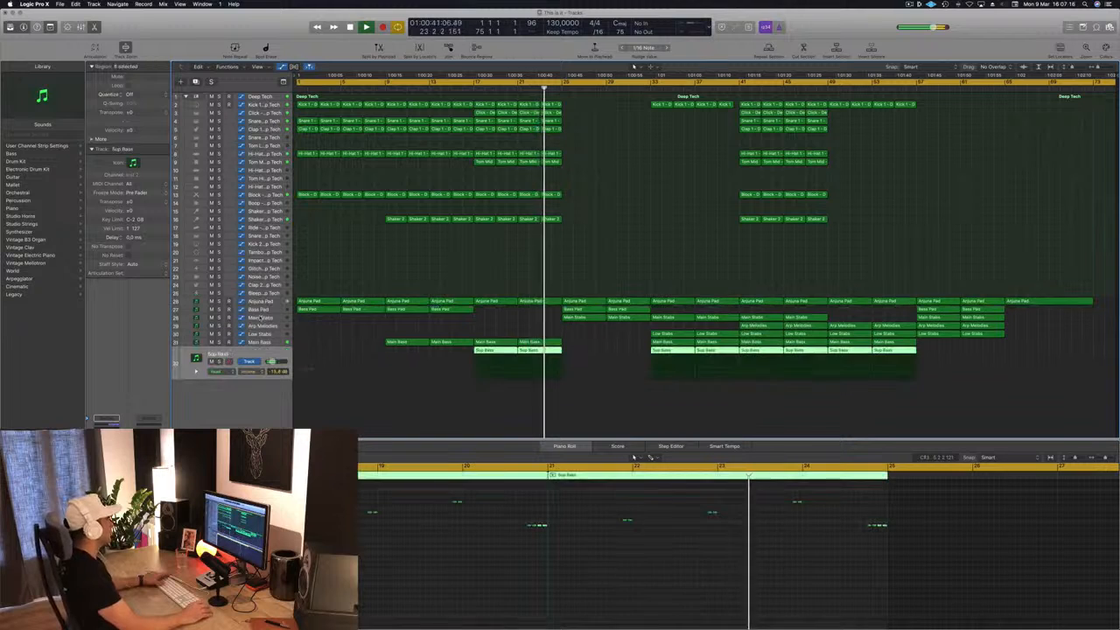
left_click(261, 343)
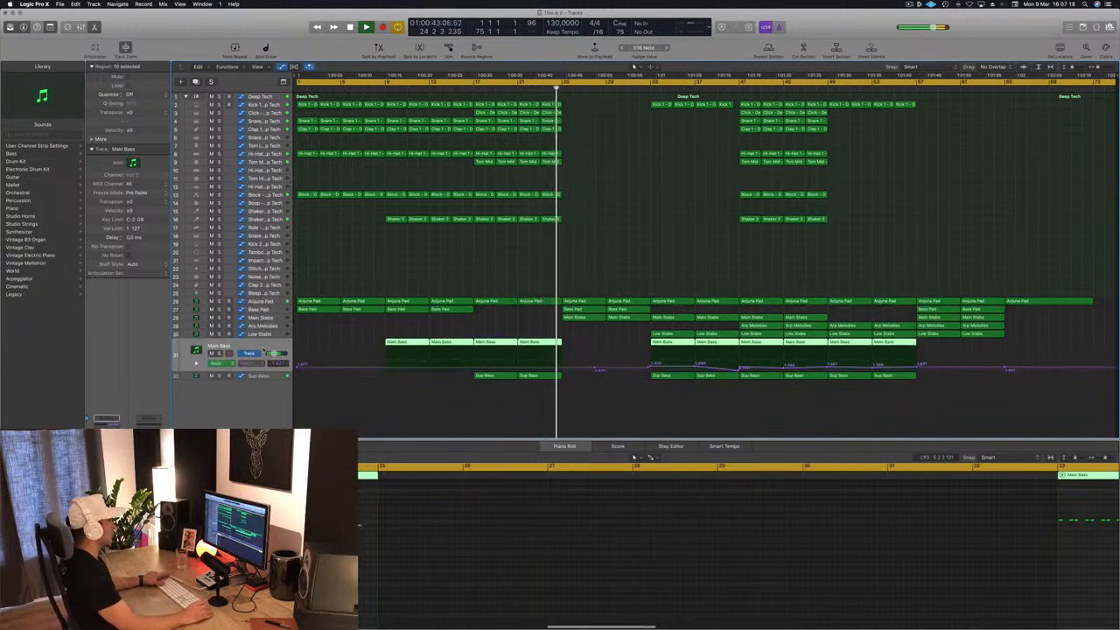
left_click(491, 253)
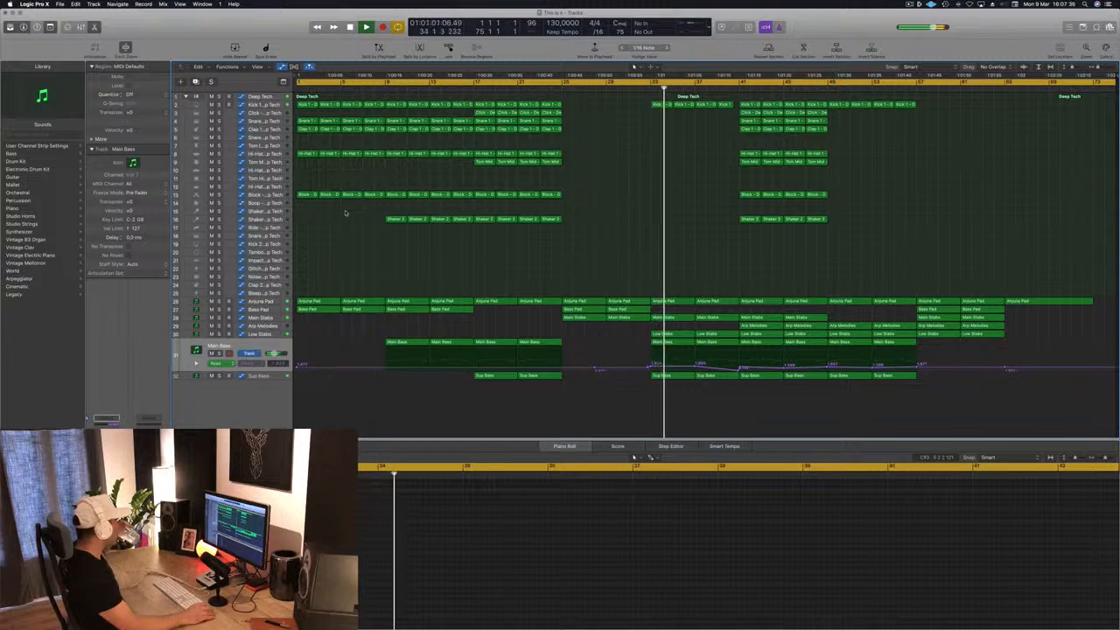
left_click(738, 90)
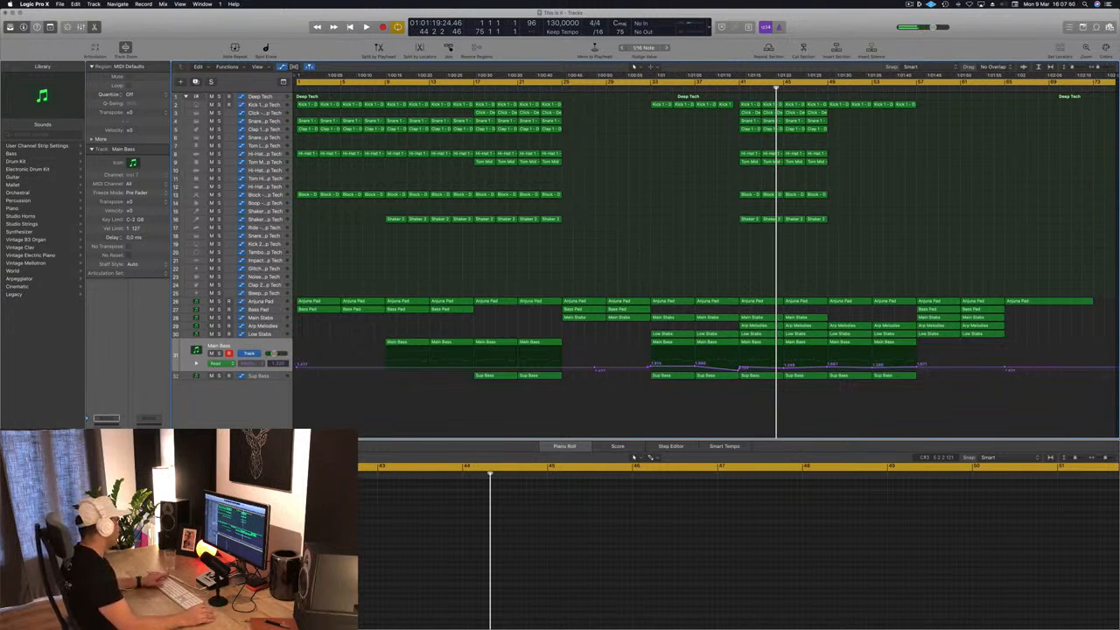
- Replay the arrangement from the beginning and from bar 17, stop it, and return the playhead to the start
key("Return")
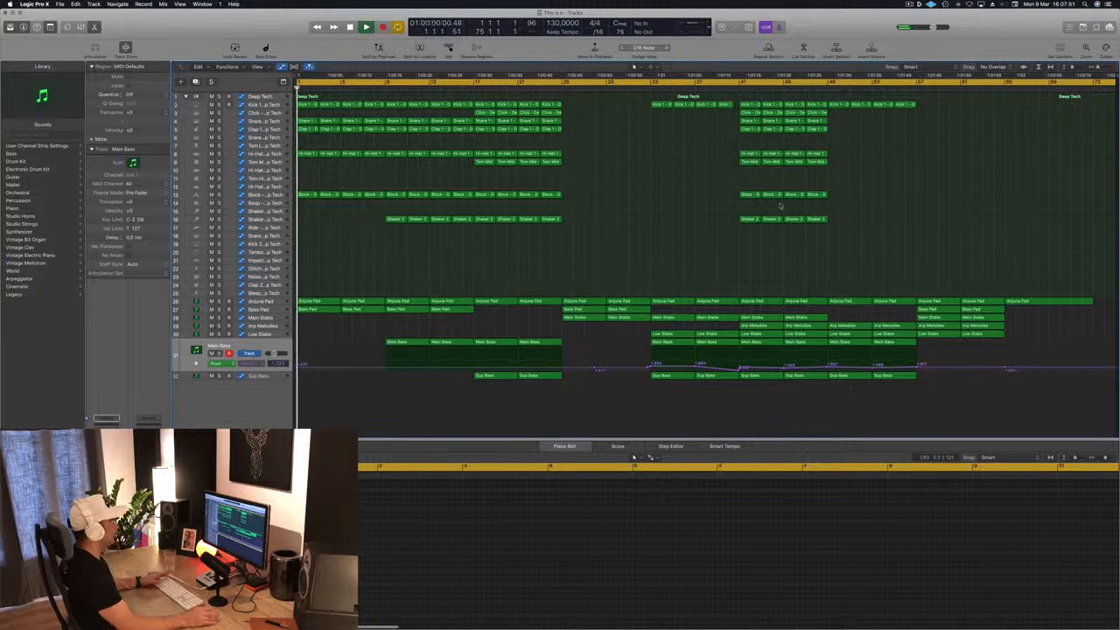
left_click(470, 87)
key("space")
left_click(470, 88)
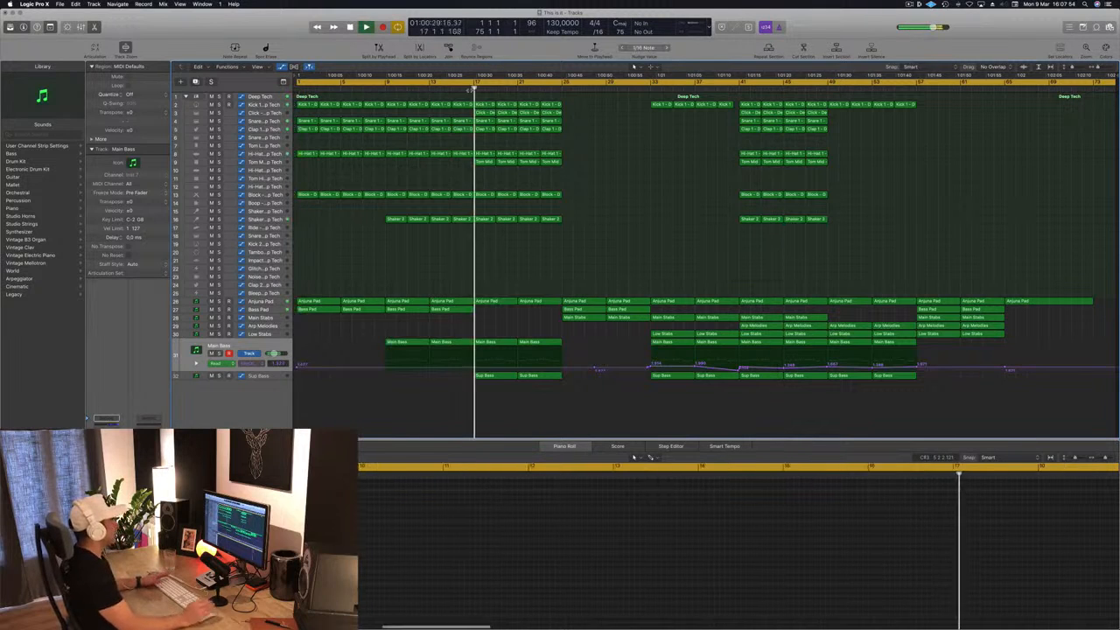
key("space")
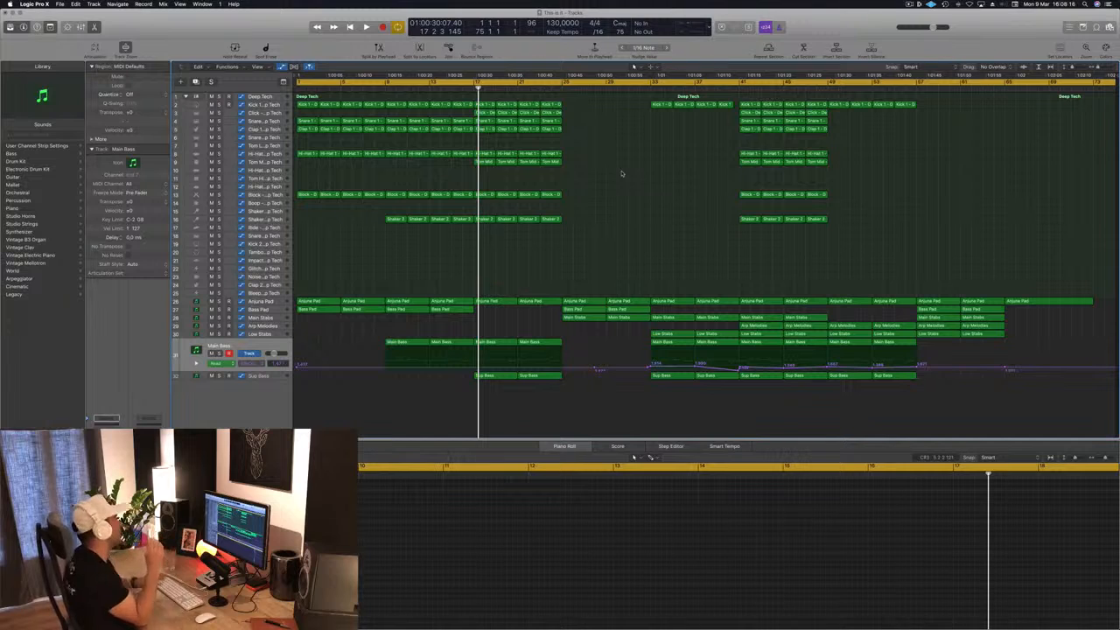
key("Return")
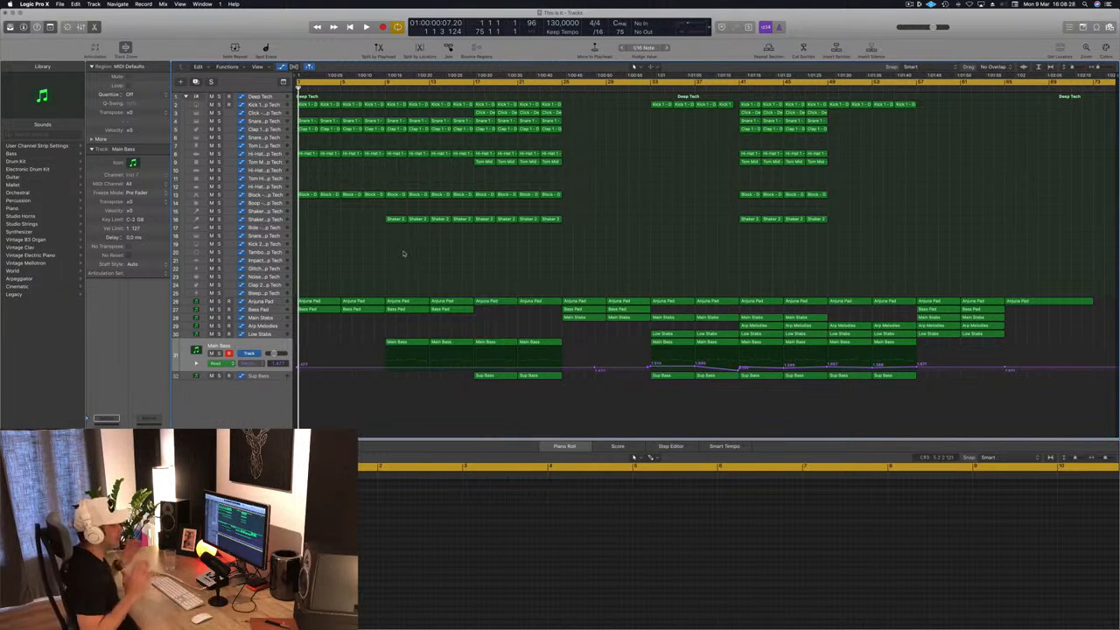
- Open the mixer and examine the drum, bus, pad and bass channel strips while the opening section plays
key("x")
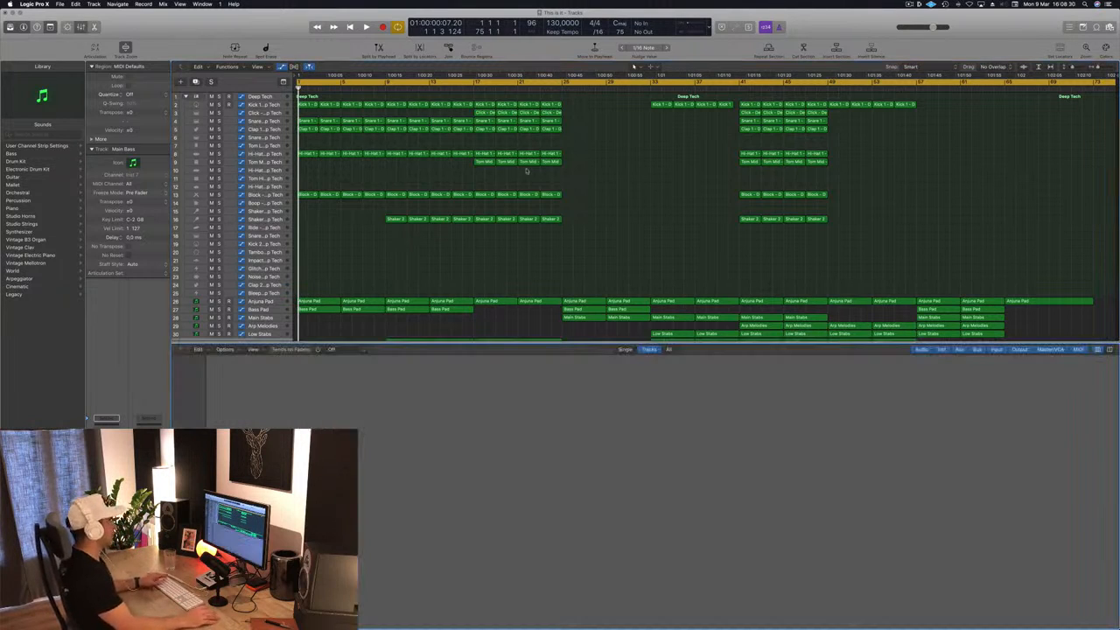
key("space")
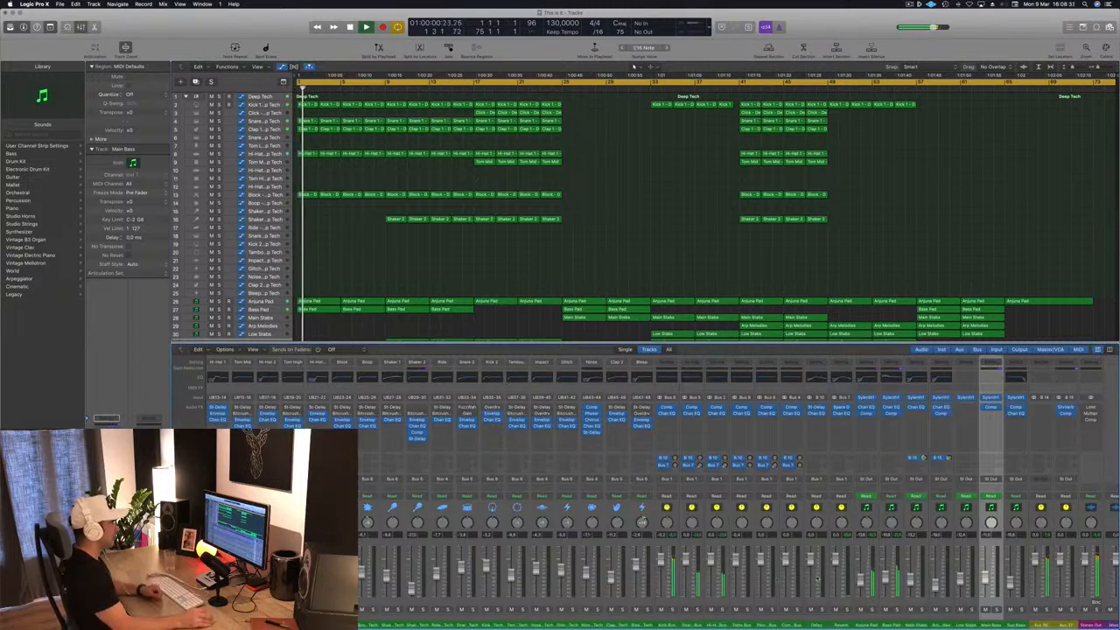
scroll(816, 579, "right", 2)
scroll(816, 579, "left", 6)
scroll(815, 578, "left", 6)
scroll(875, 579, "right", 5)
scroll(882, 578, "right", 3)
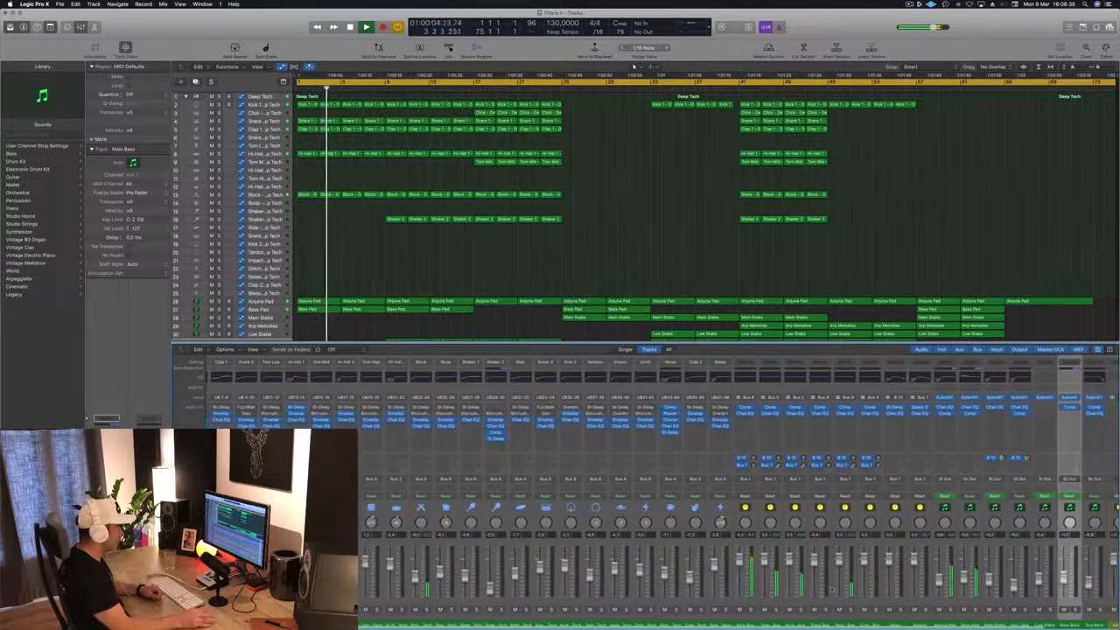
scroll(882, 579, "left", 4)
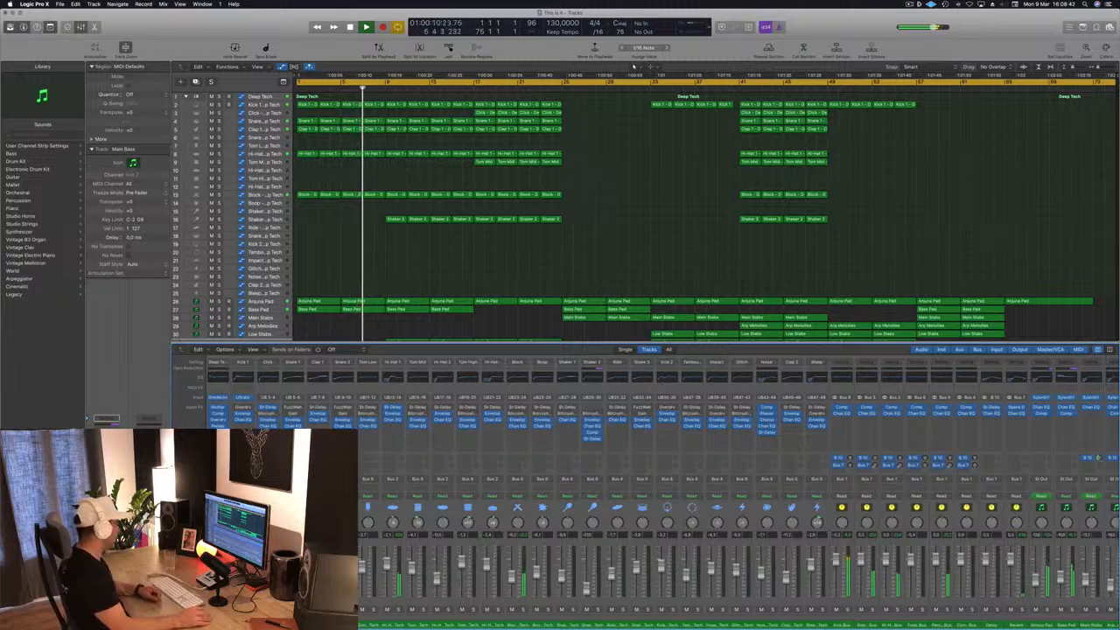
key("ctrl+s")
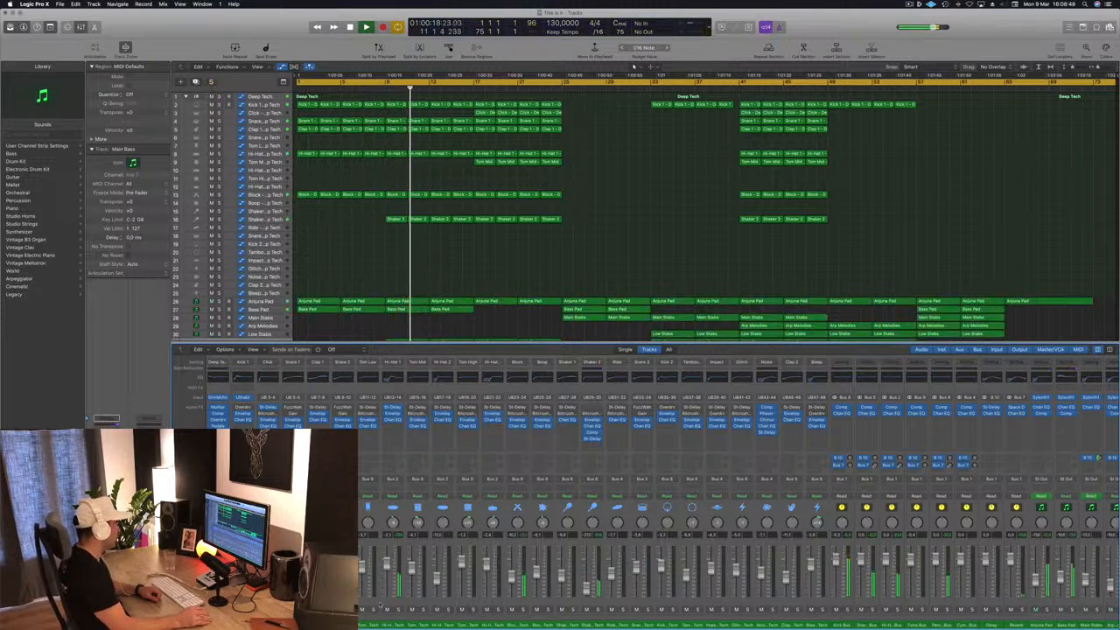
scroll(592, 607, "right", 1)
scroll(591, 607, "right", 4)
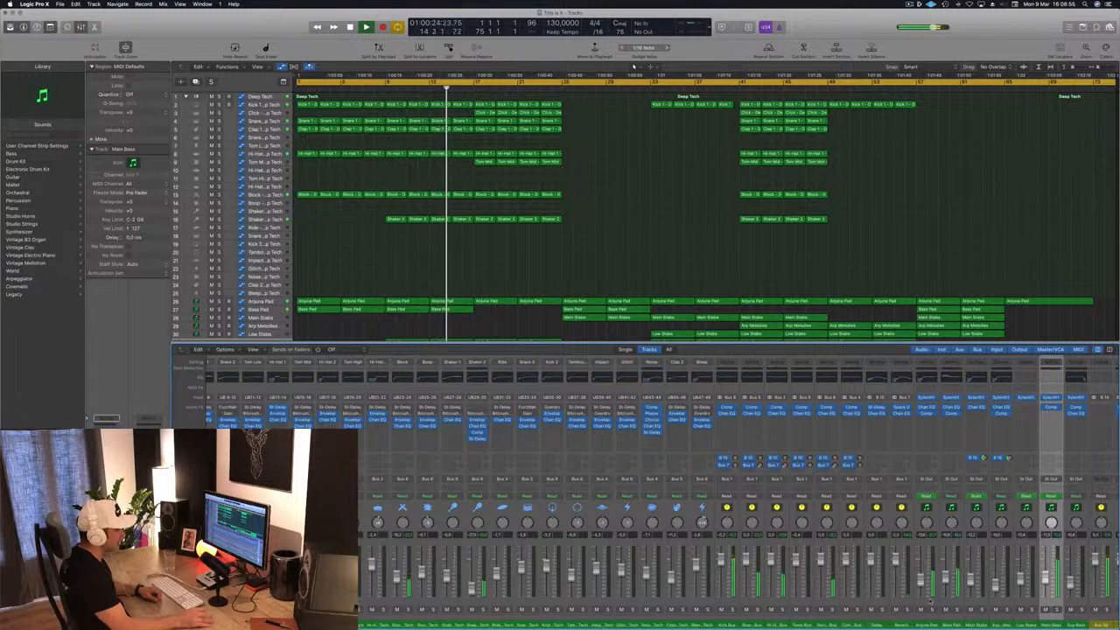
key("space")
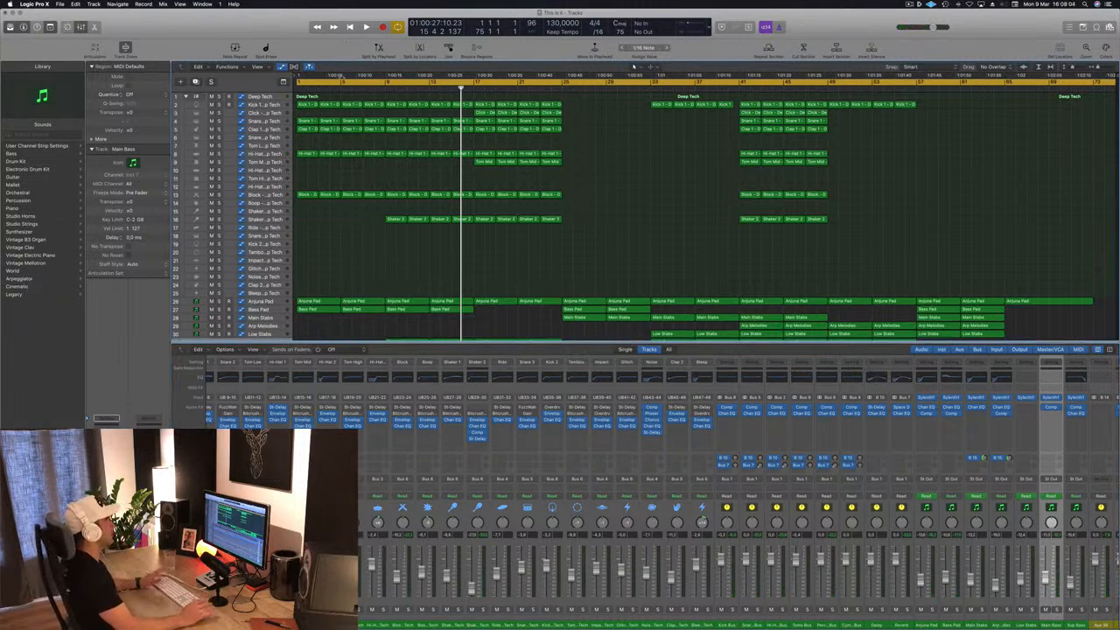
- Set the cycle range to bars 1 to 9 and listen to the start of the loop
left_click_drag(297, 84, 383, 87)
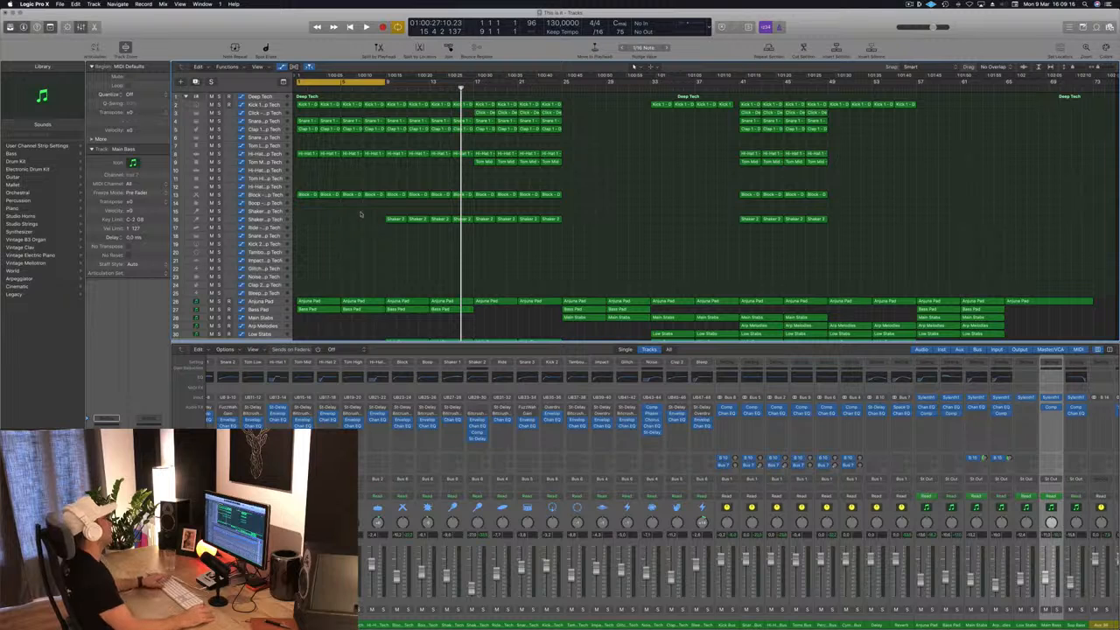
key("space")
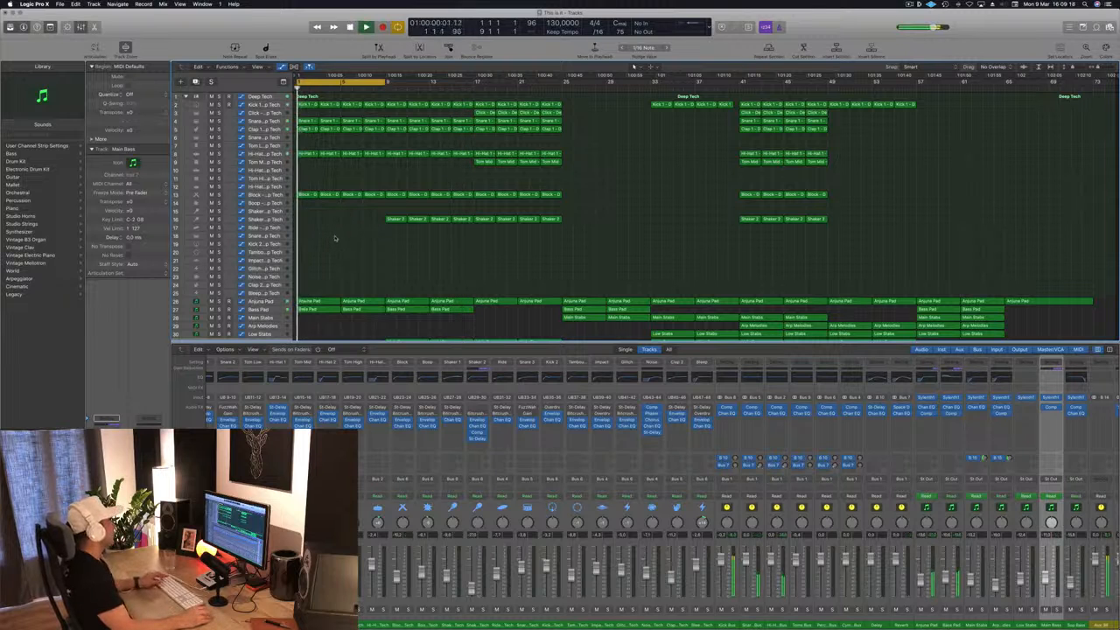
scroll(334, 237, "up", 1)
scroll(341, 232, "up", 3)
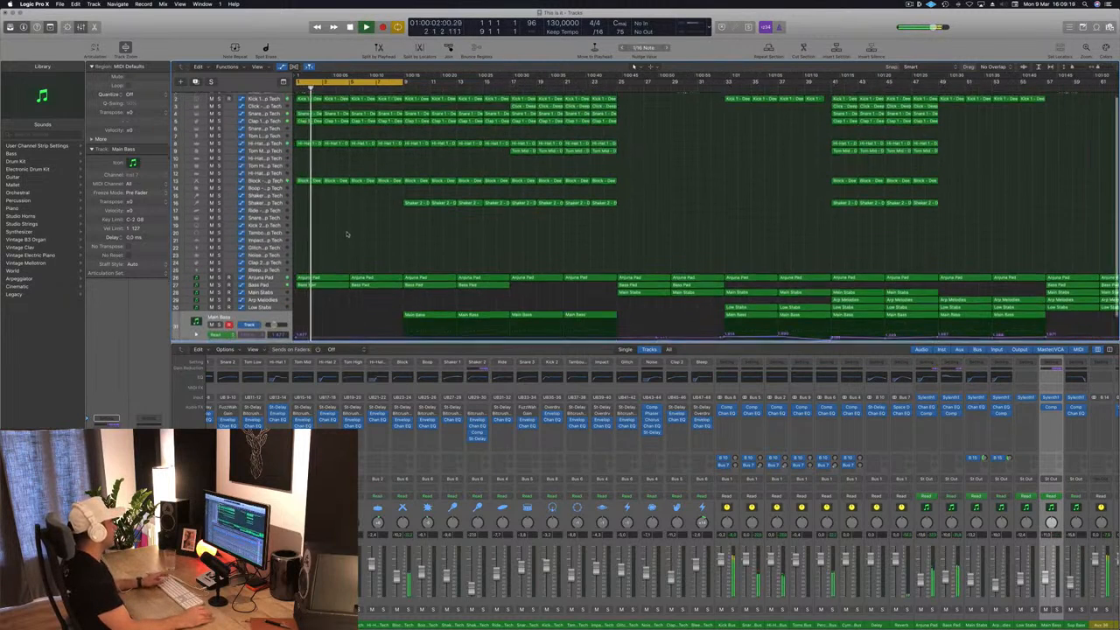
key("space")
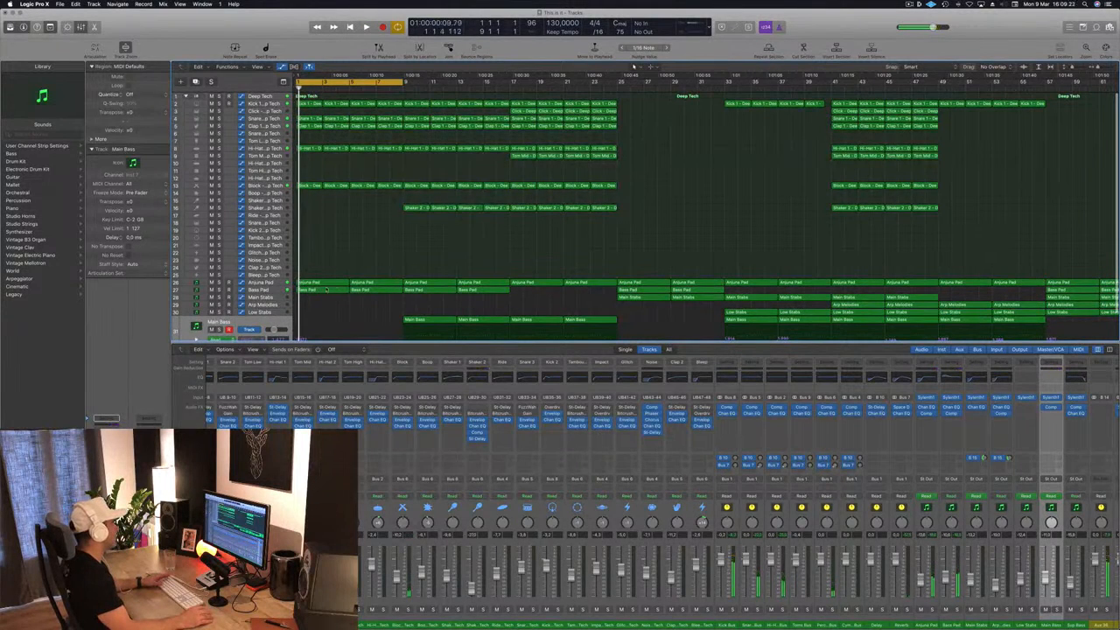
- Delete the two Anjuna Pad regions inside the cycle range and listen to the intro without them
left_click(260, 283)
key("space")
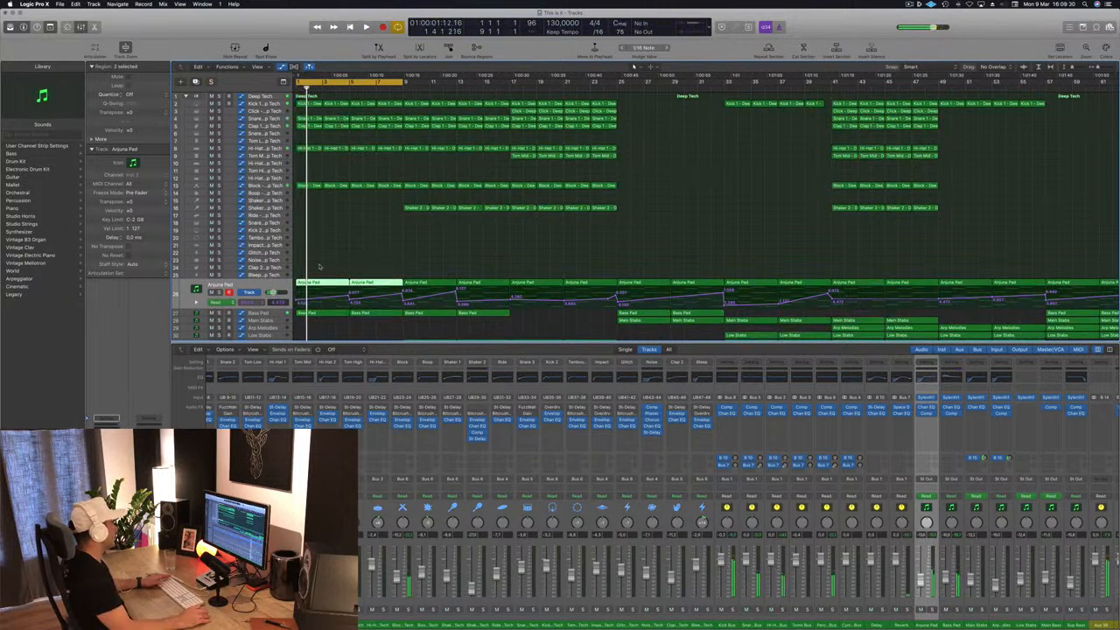
key("Delete")
key("space")
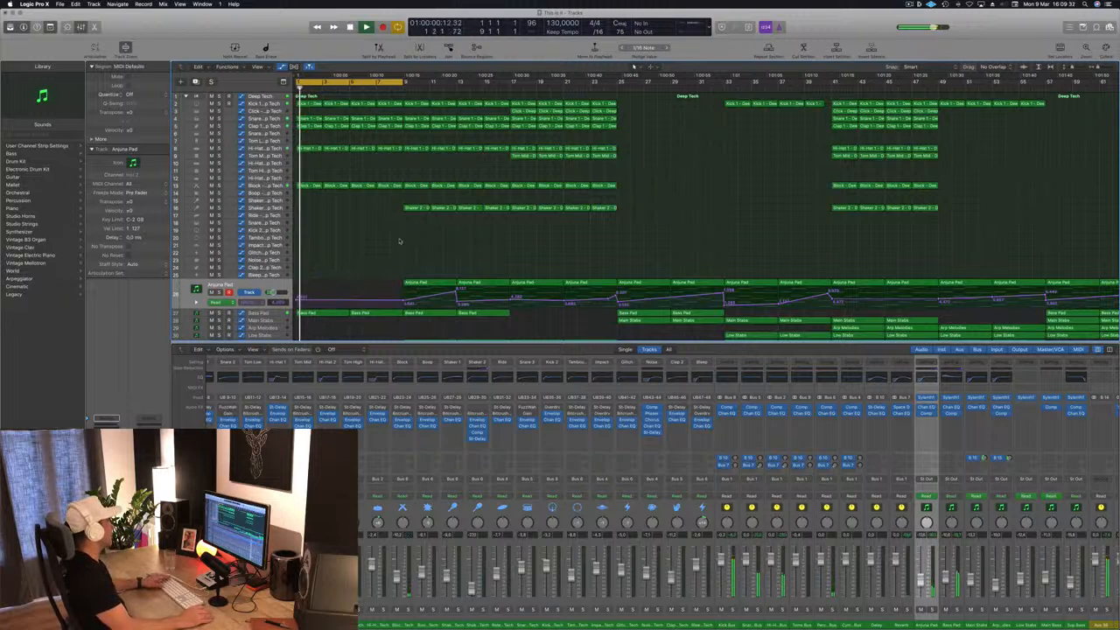
key("space")
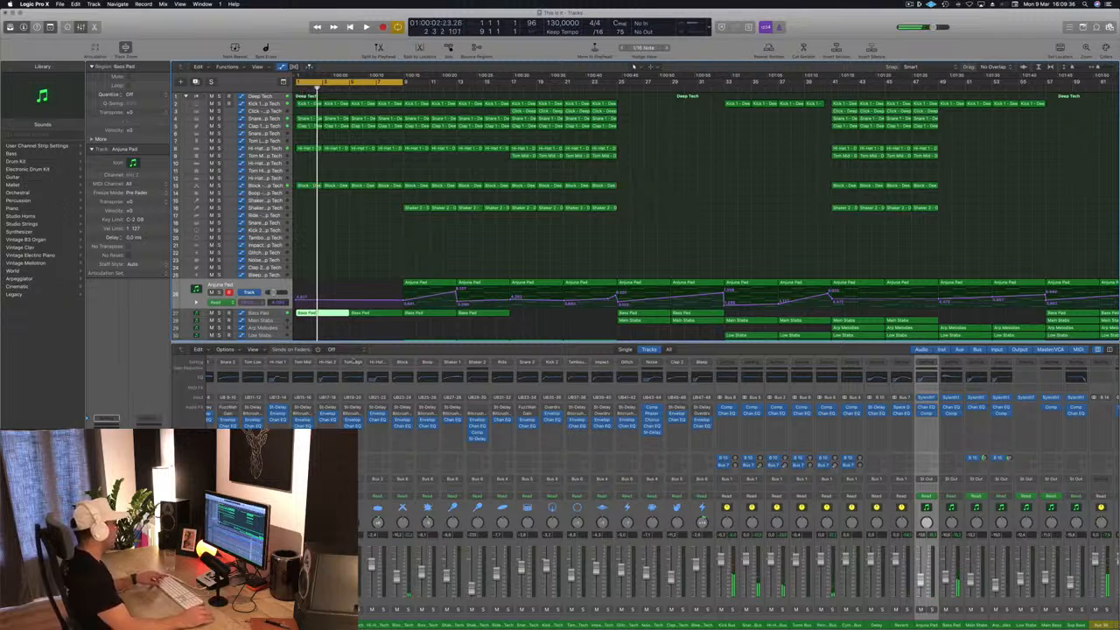
- In the first Bass Pad region, delete the notes in bars 2 to 4 and replace them with copies of the bar 1 note
double_click(323, 313)
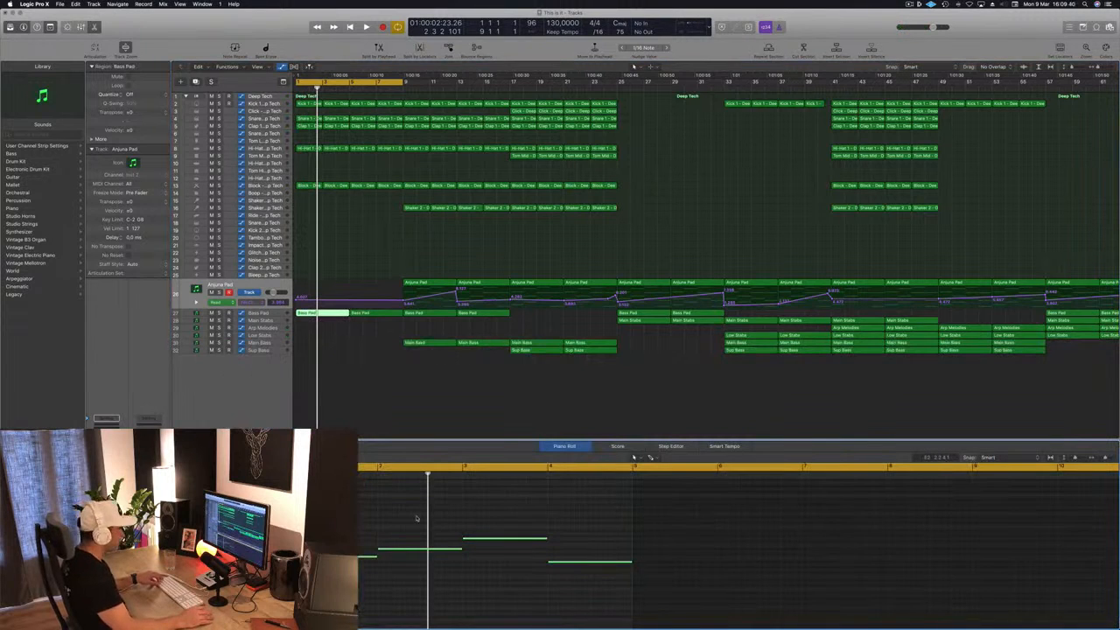
left_click_drag(417, 518, 630, 604)
key("BackSpace")
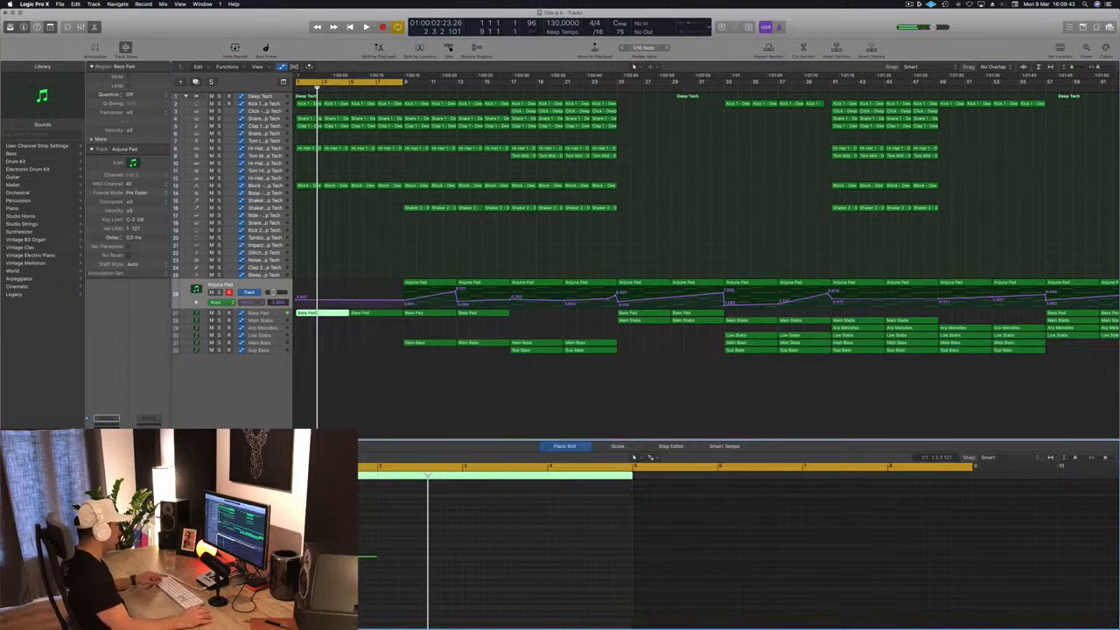
left_click_drag(338, 557, 425, 563)
left_click_drag(343, 540, 444, 570)
left_click_drag(343, 560, 512, 560)
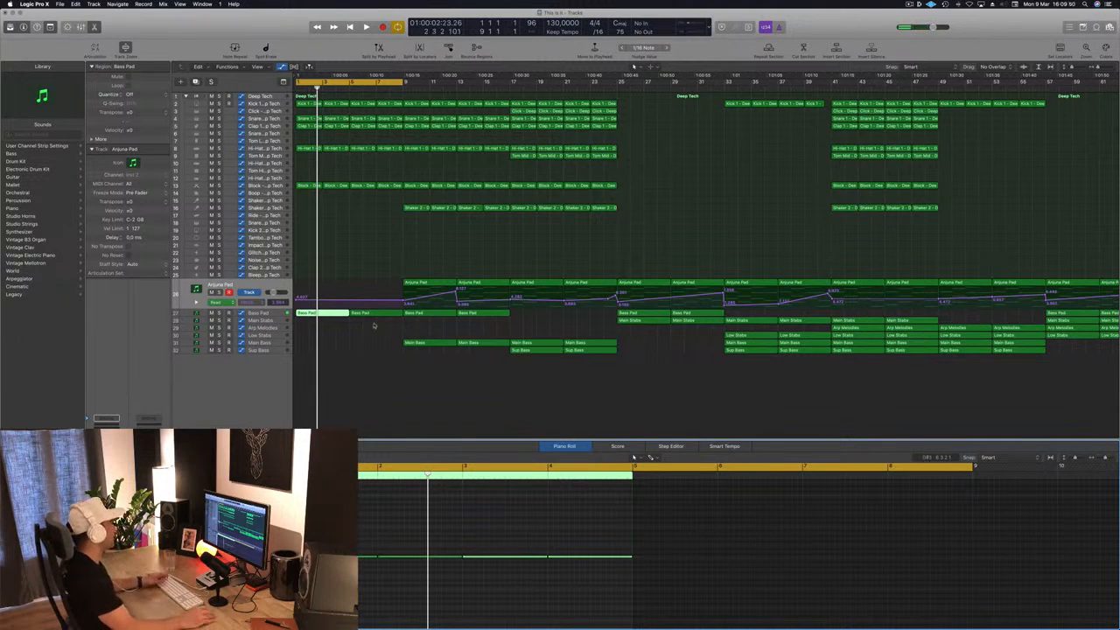
- Replace the second Bass Pad region at bar 5 with a copy of the edited first region and play the loop
left_click(372, 312)
key("BackSpace")
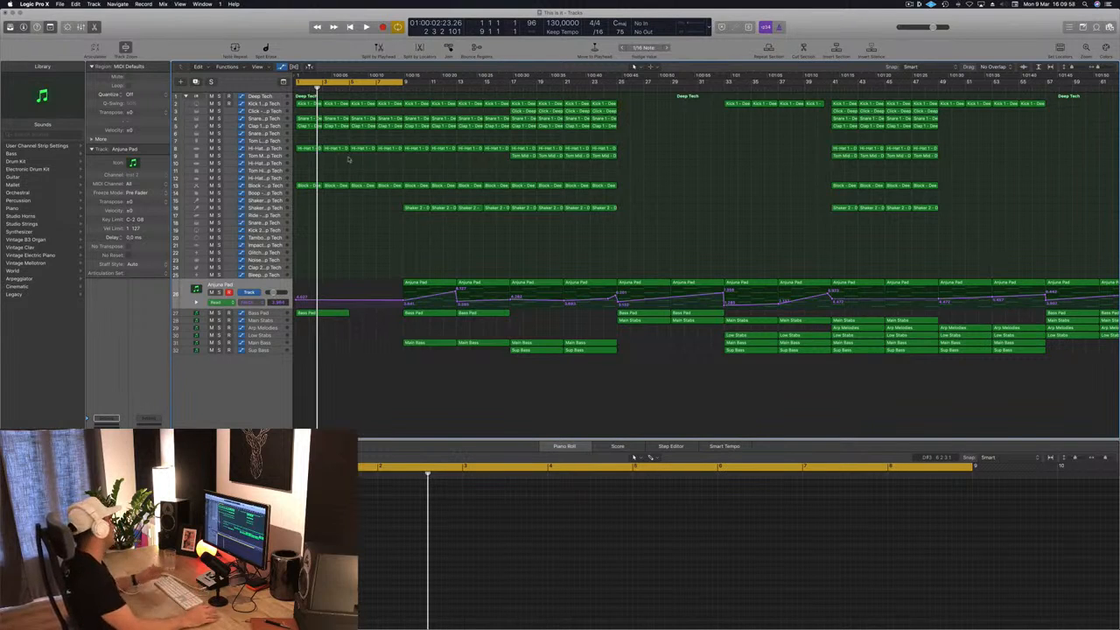
left_click(322, 313)
left_click_drag(322, 314, 376, 320)
key("space")
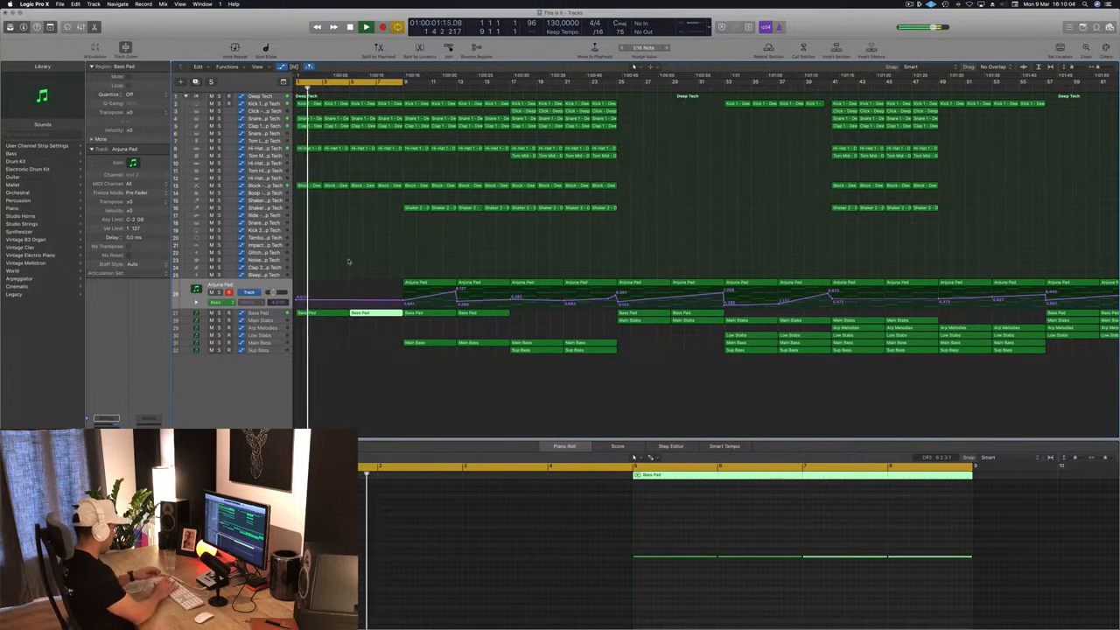
left_click(344, 260)
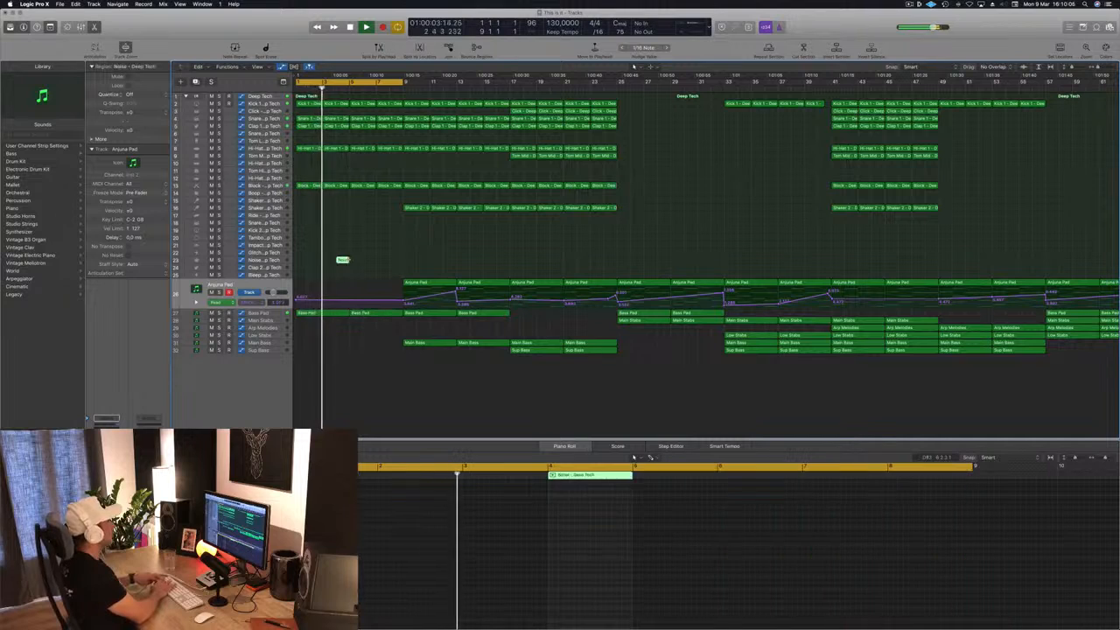
left_click(382, 261)
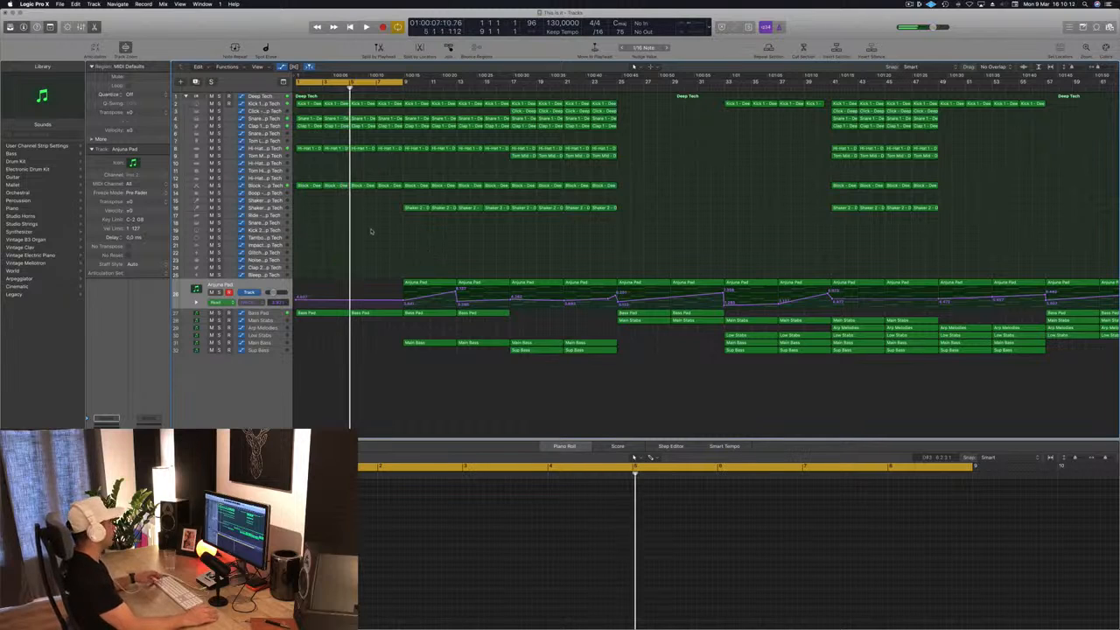
- Repeat the cycled eight-bar section three times, moving the rest of the arrangement to bar 33, and play from the start
key("ctrl+super+r")
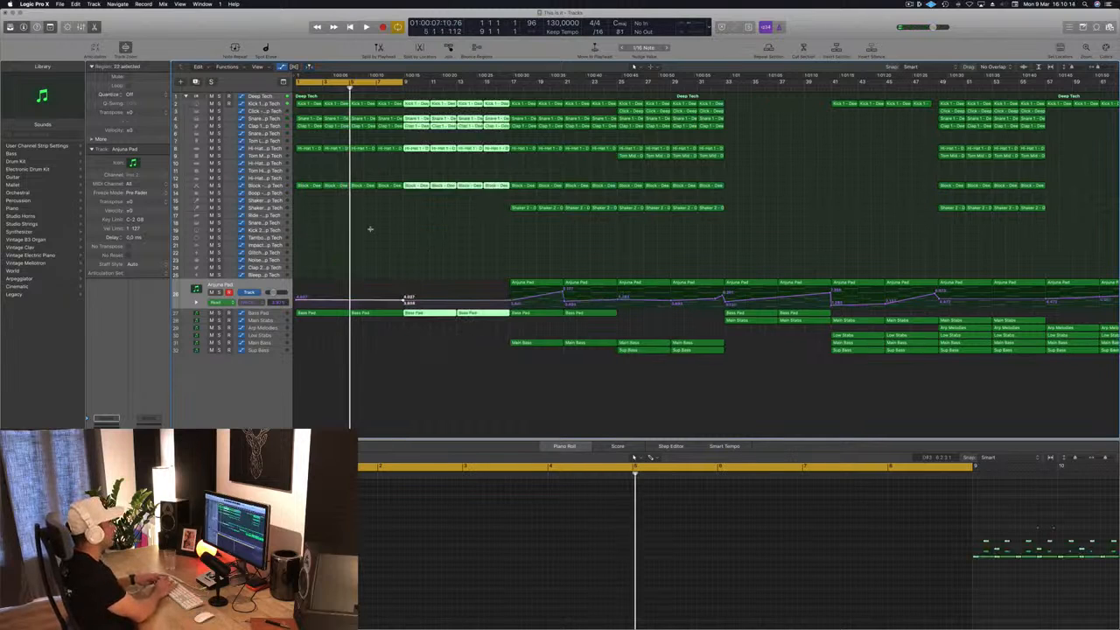
key("ctrl+super+r")
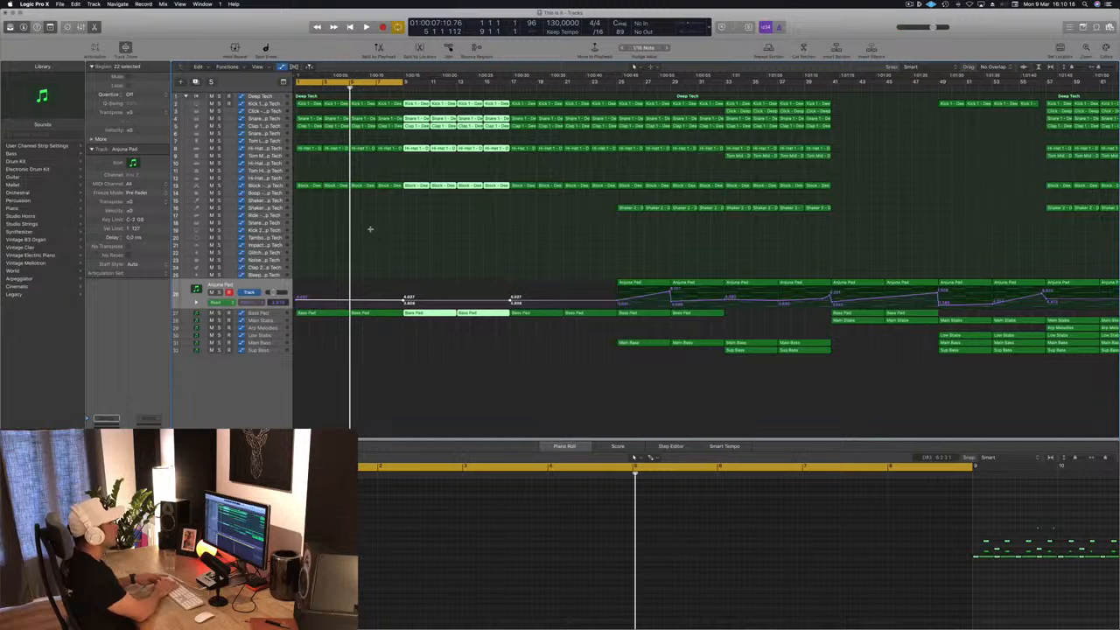
key("ctrl+super+r")
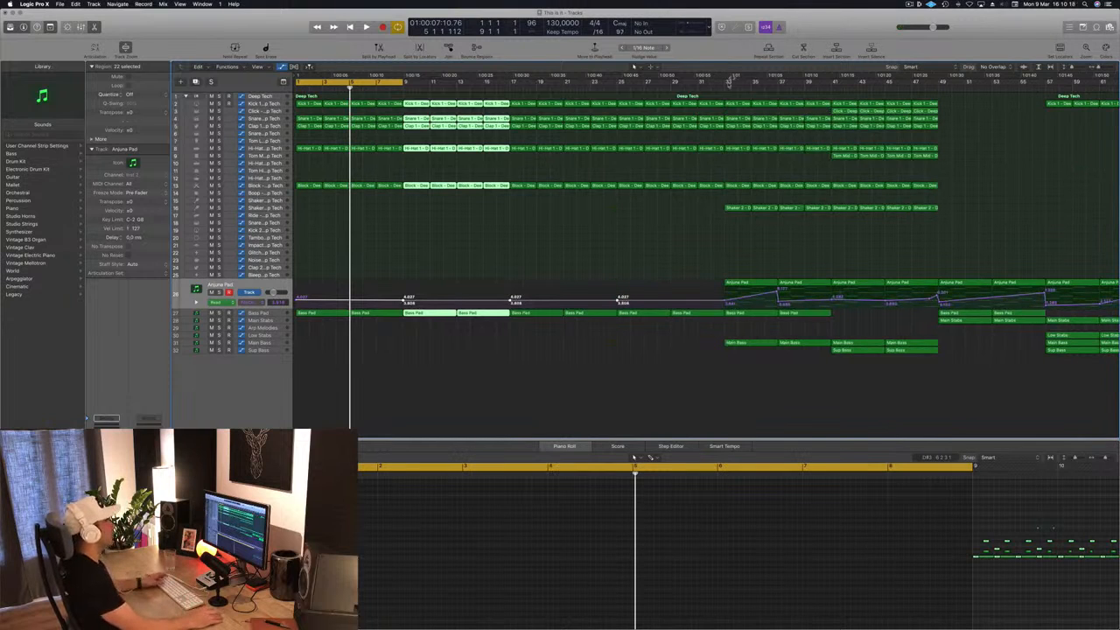
left_click(450, 232)
key("Return")
key("space")
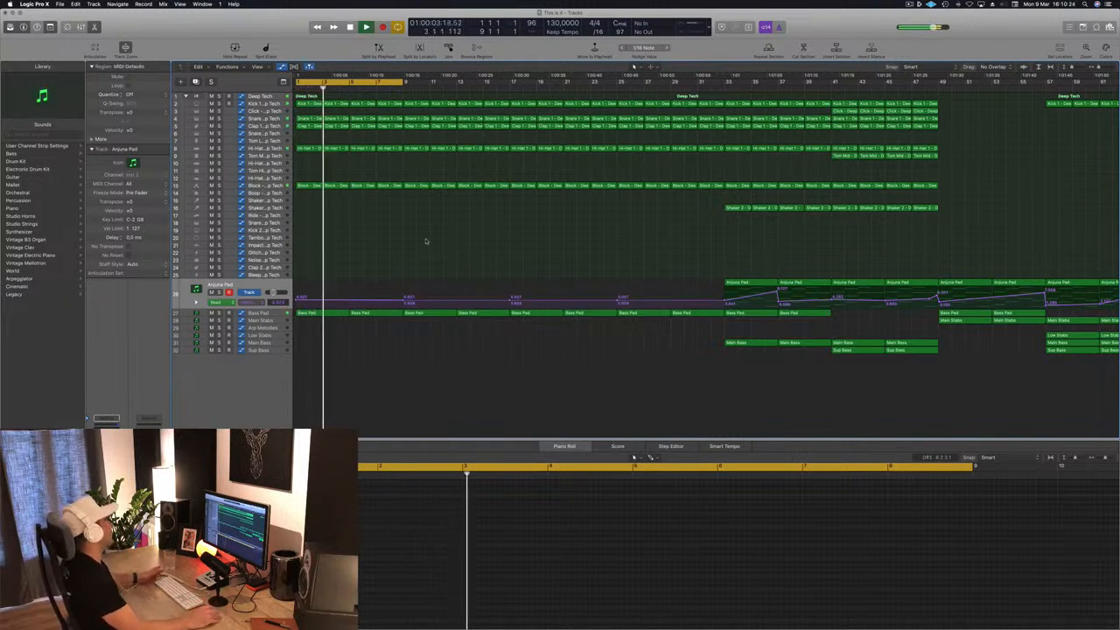
scroll(478, 257, "left", 3)
scroll(478, 256, "left", 1)
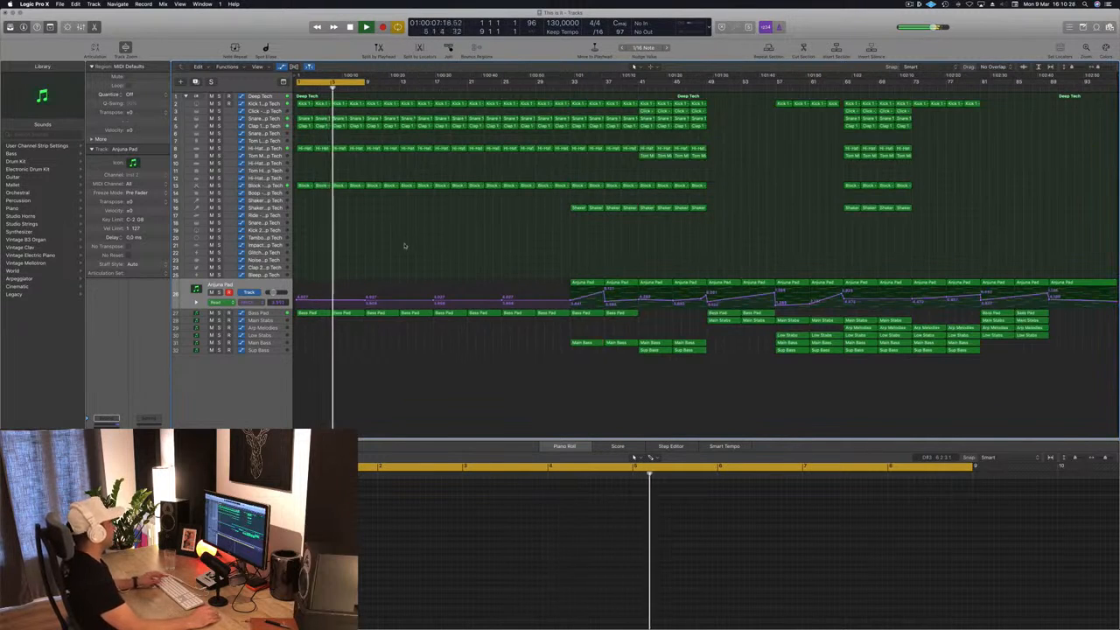
- Select the Bass Pad track, open its Sylenth1 instrument and decline the offered update while the loop plays
scroll(402, 247, "right", 3)
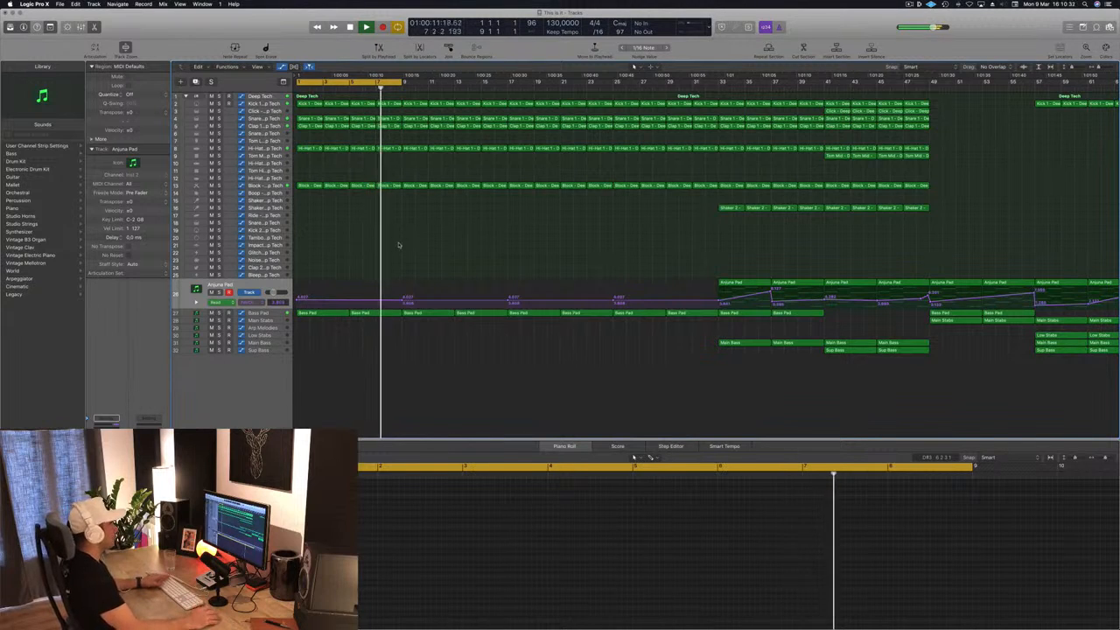
left_click(273, 315)
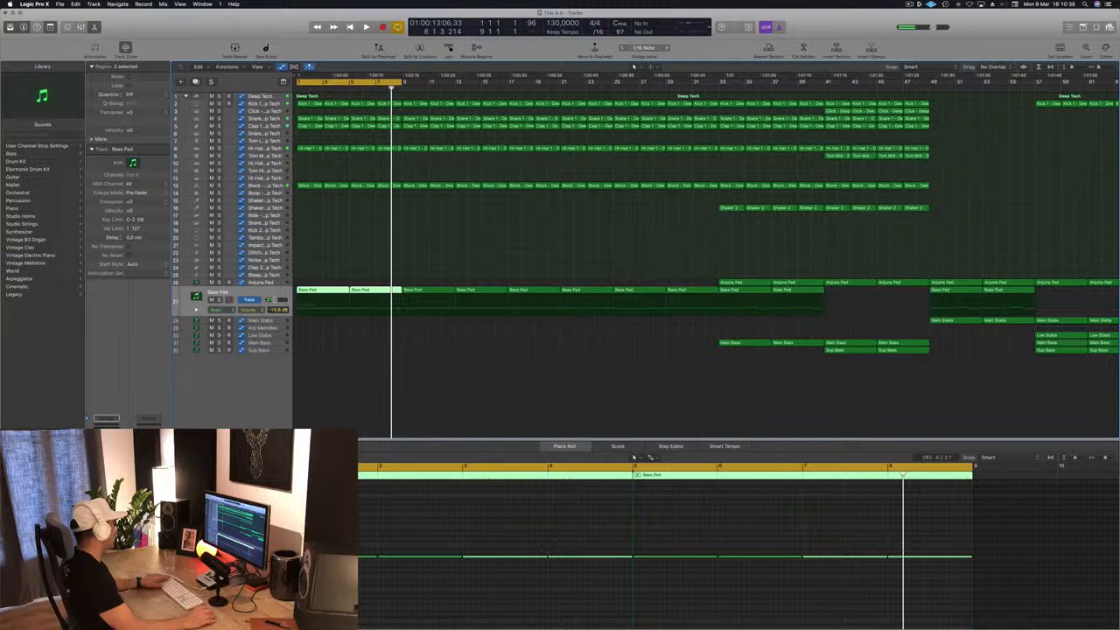
key("v")
left_click_drag(259, 36, 863, 131)
key("space")
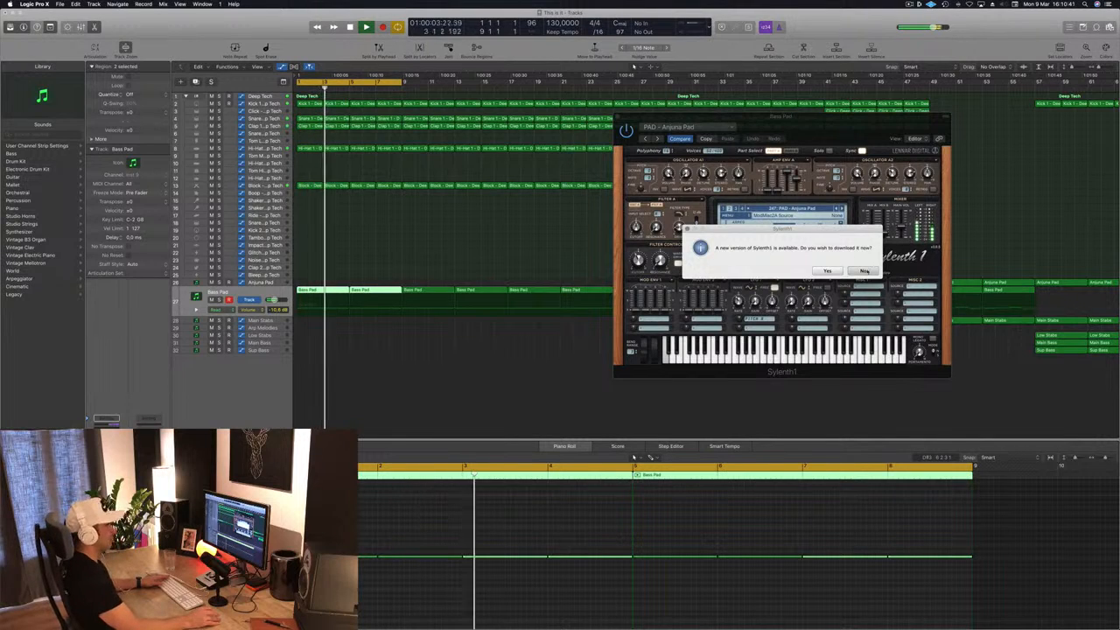
left_click(863, 270)
key("space")
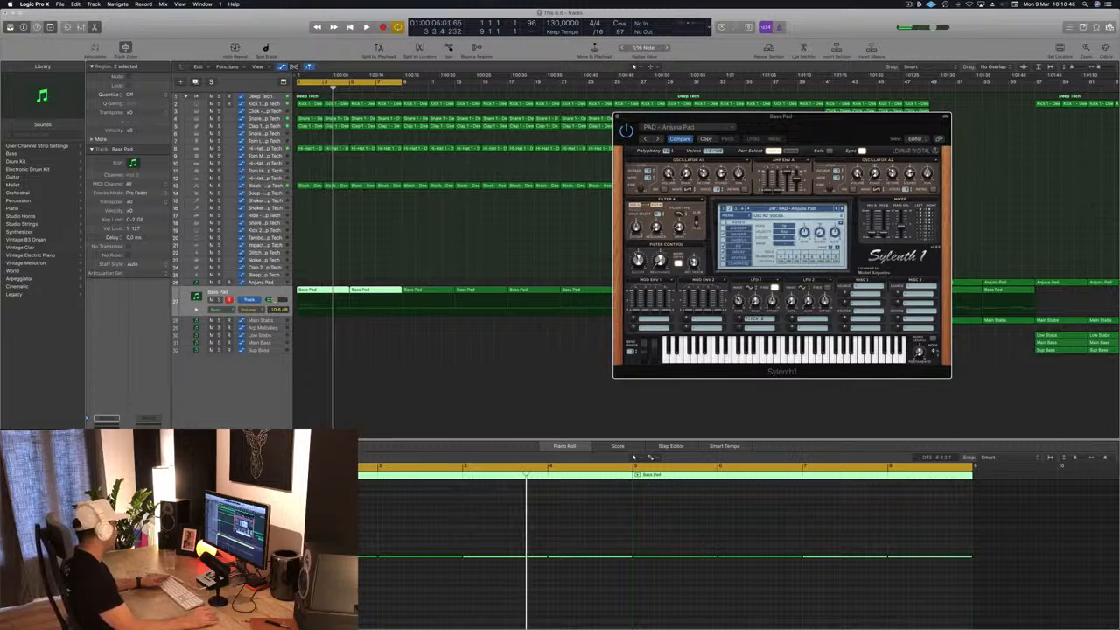
- Open the Bass Pad's Compressor, show its side-chain settings, raise the threshold slightly and close the plug-in
left_click(107, 484)
key("Return")
key("space")
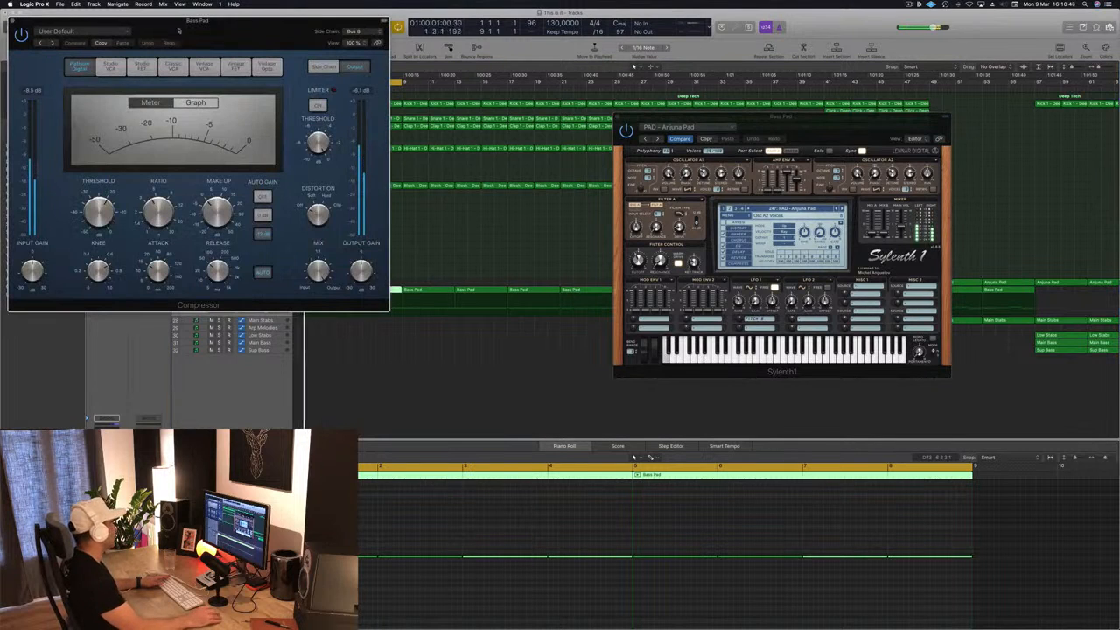
left_click_drag(178, 30, 408, 131)
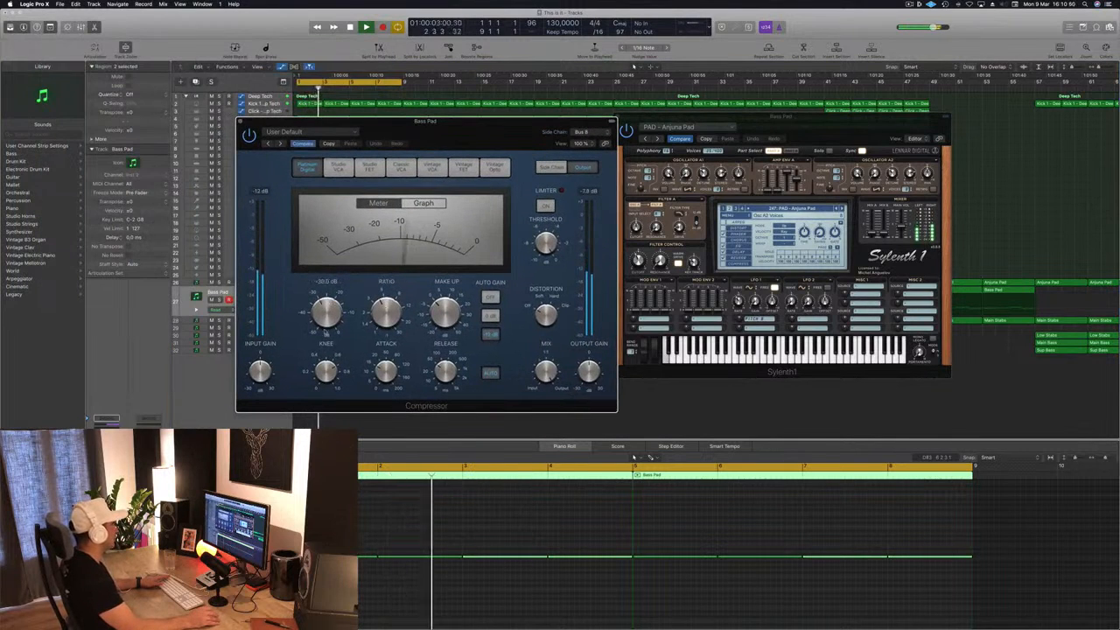
left_click(551, 166)
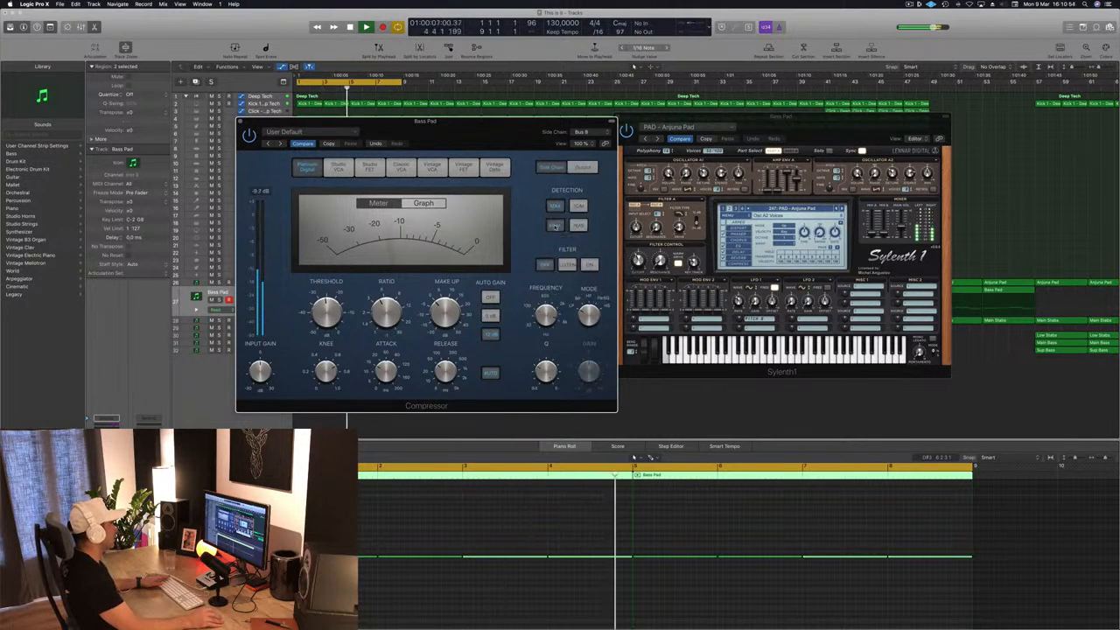
left_click_drag(329, 307, 331, 297)
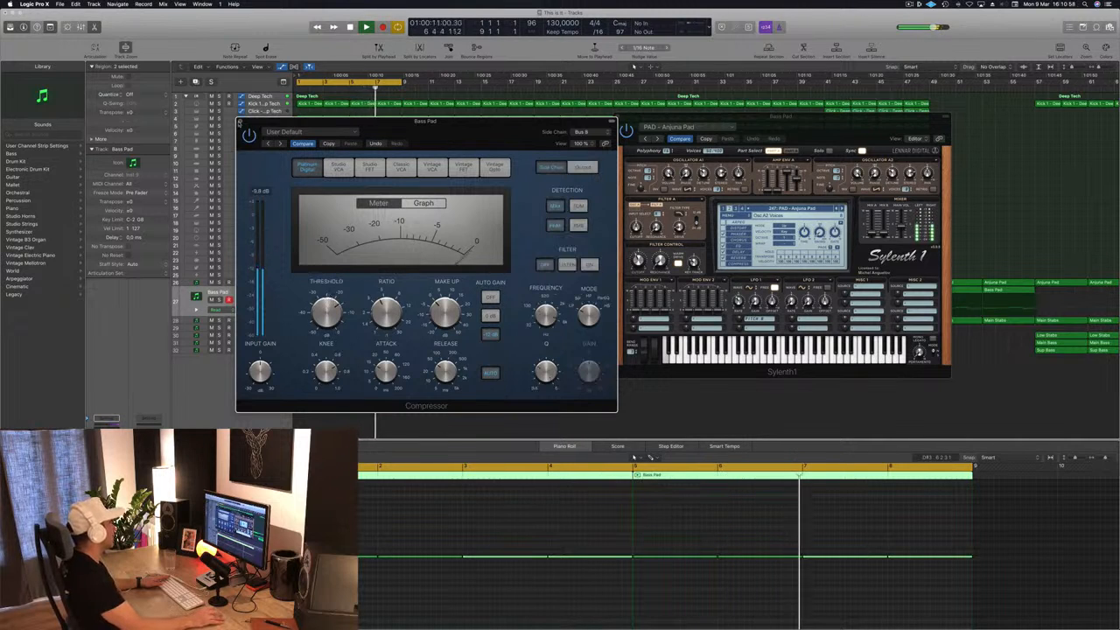
left_click(241, 121)
- Lower the Bass Pad track volume to -14.0 dB and set its automation mode to Touch
key("space")
key("space")
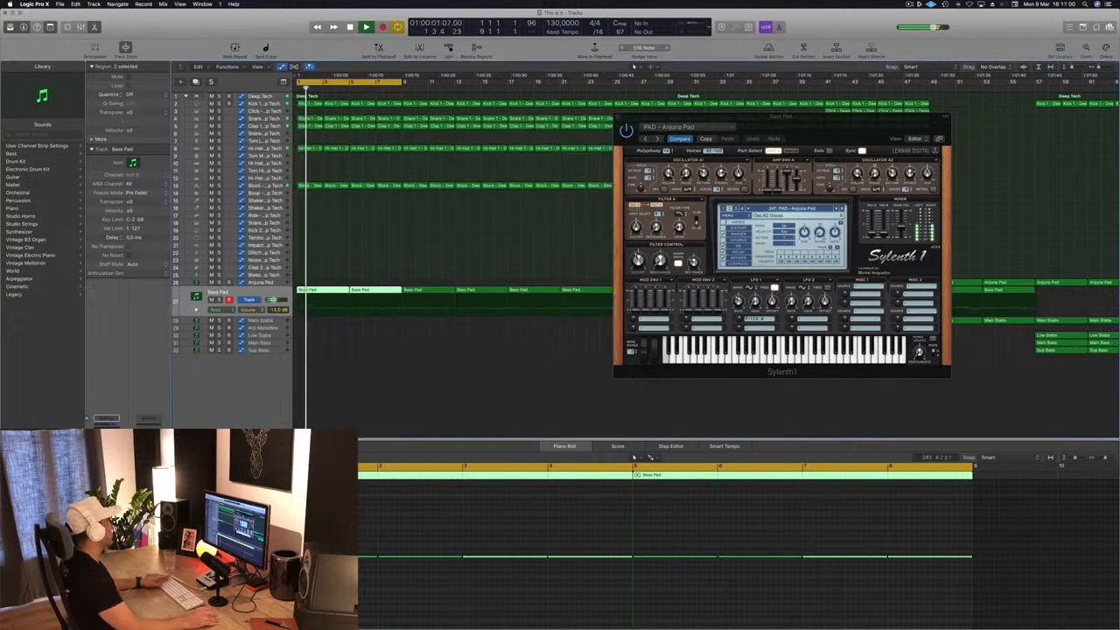
key("space")
left_click_drag(854, 138, 762, 130)
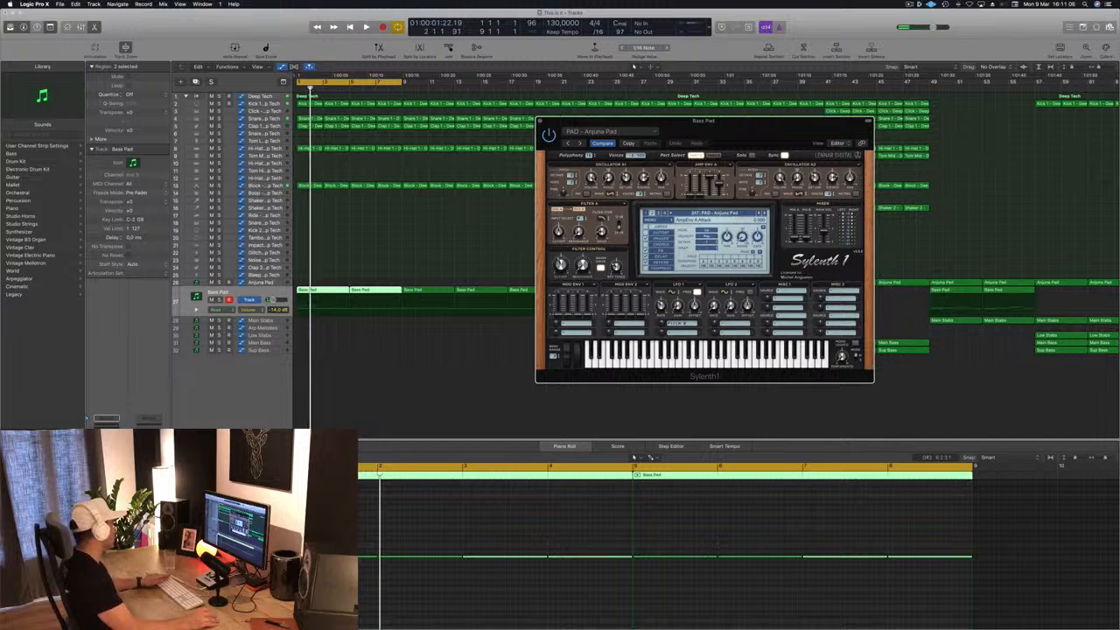
left_click(490, 385)
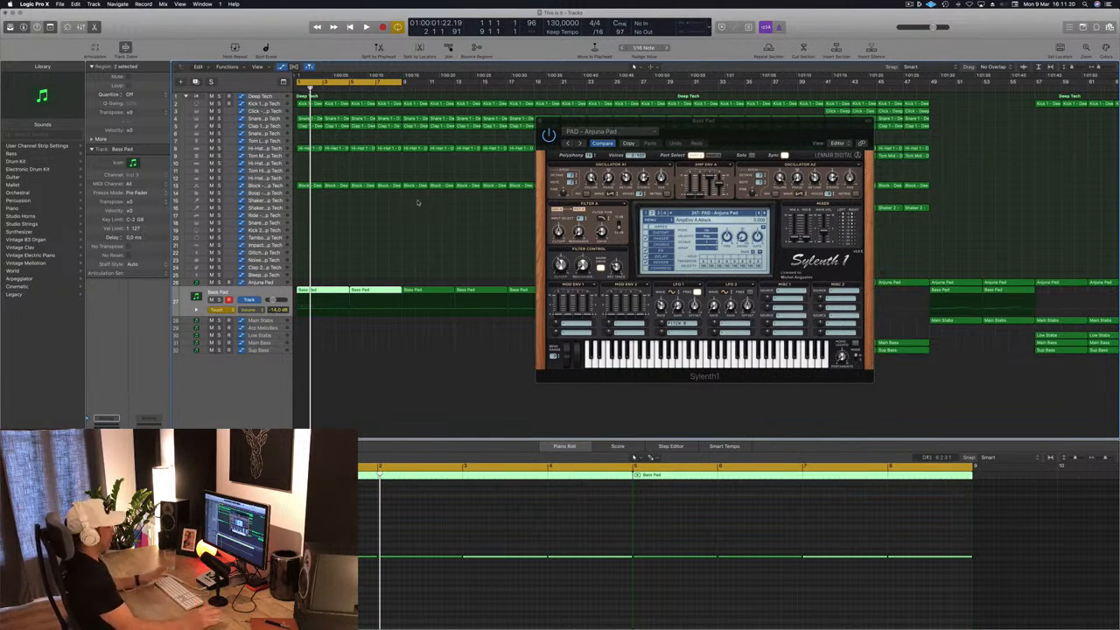
- Record a short Sylenth1 filter cutoff movement as automation on the Bass Pad track, then hide the plug-in
key("space")
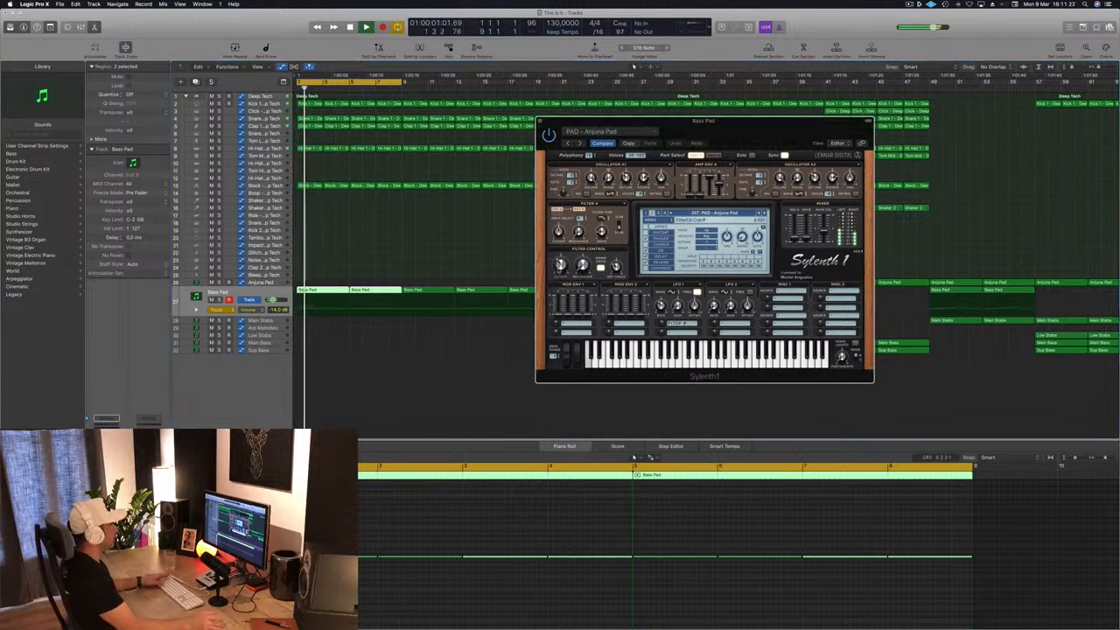
key("space")
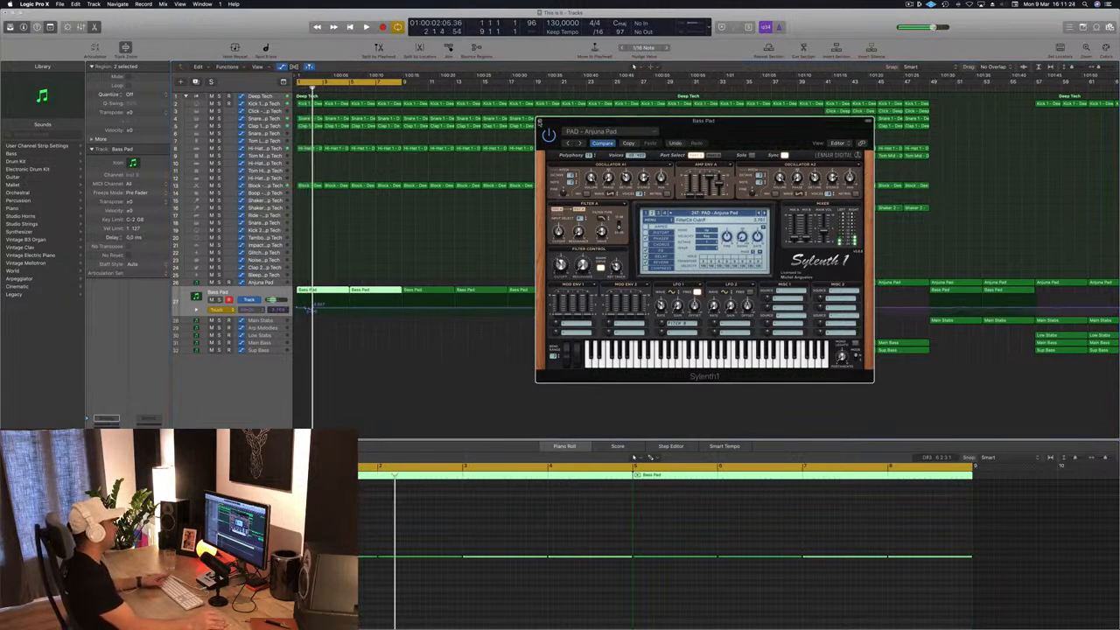
key("v")
- Add filter cutoff automation points at bars 5 and 9 on the Bass Pad track and return it to Read mode
left_click(317, 306)
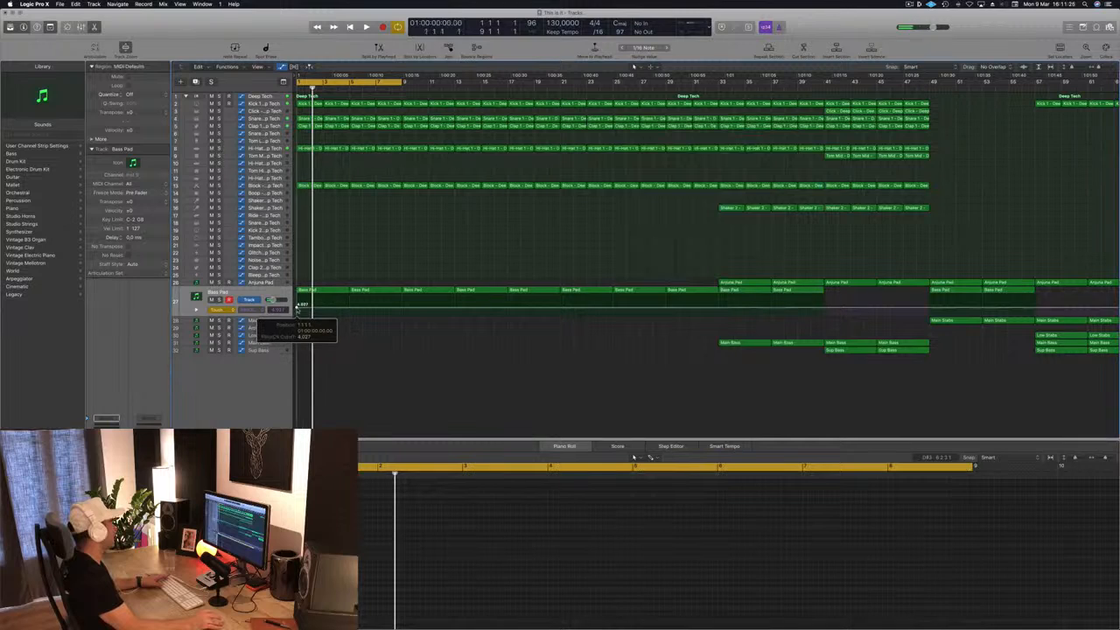
left_click(348, 309)
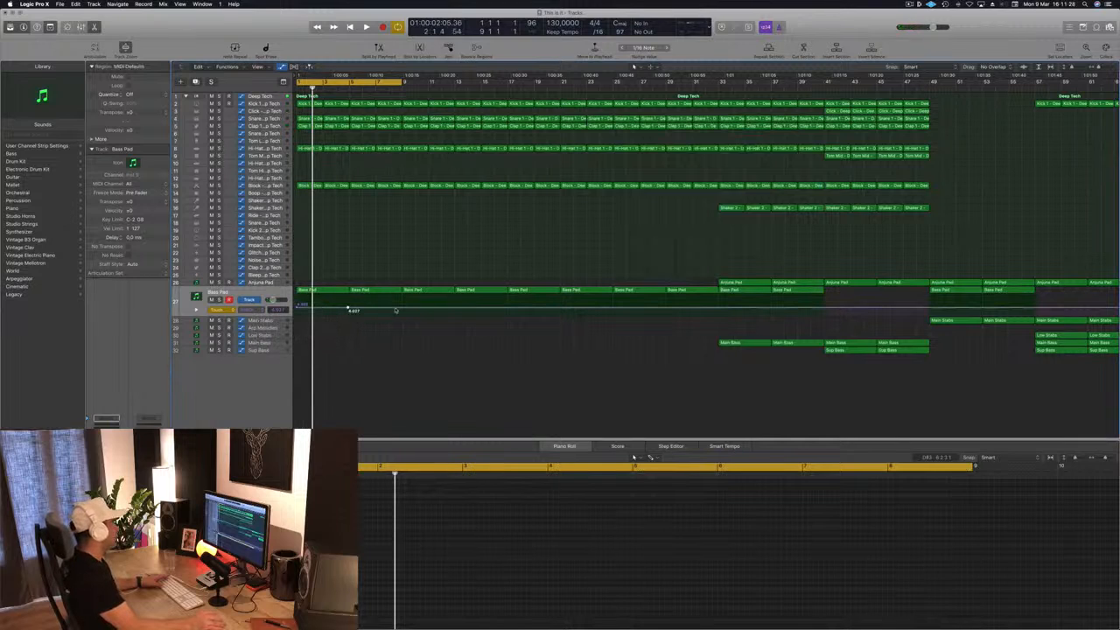
left_click(347, 310)
left_click_drag(348, 310, 350, 310)
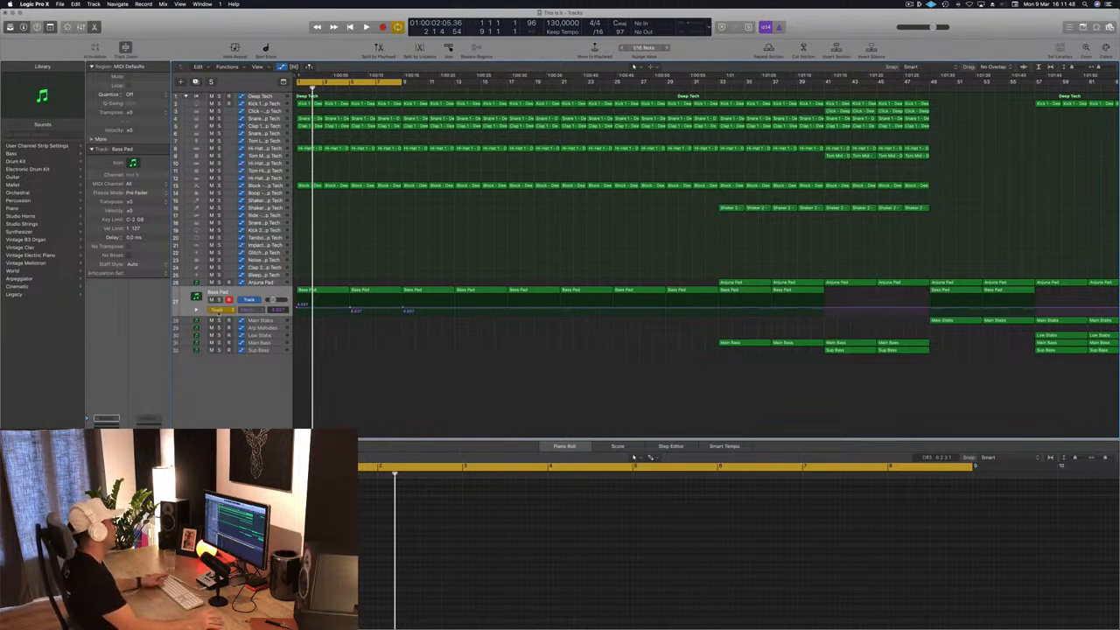
left_click(218, 309)
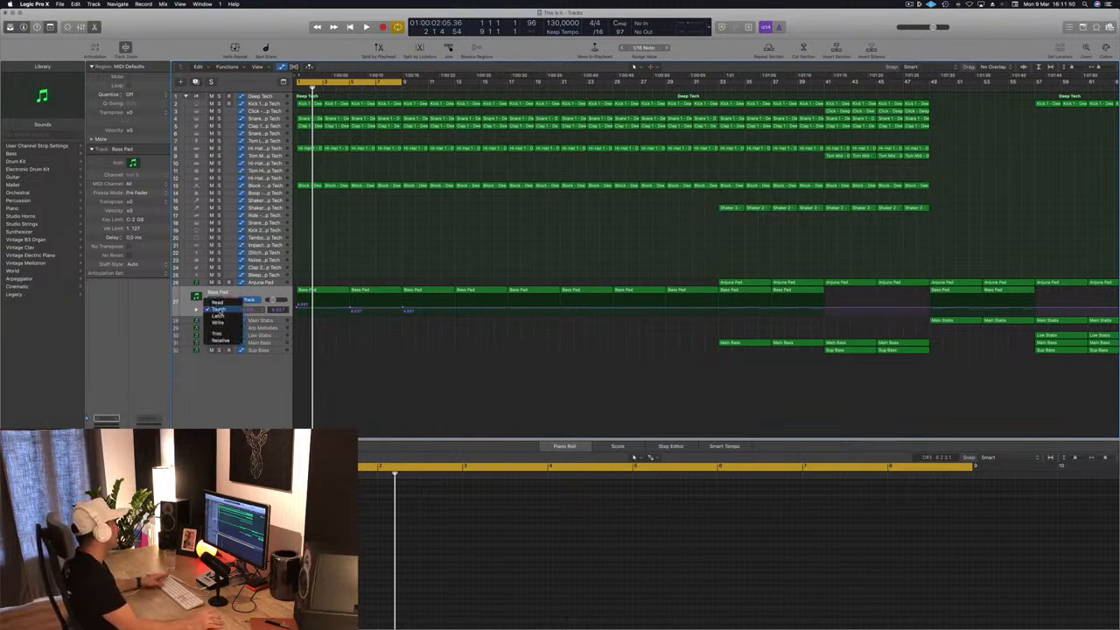
left_click(217, 302)
- Lower the Bass Pad's cutoff point at bar 1 and raise the one at bar 5 to form a rising ramp
key("space")
key("space")
key("space")
left_click_drag(297, 308, 297, 308)
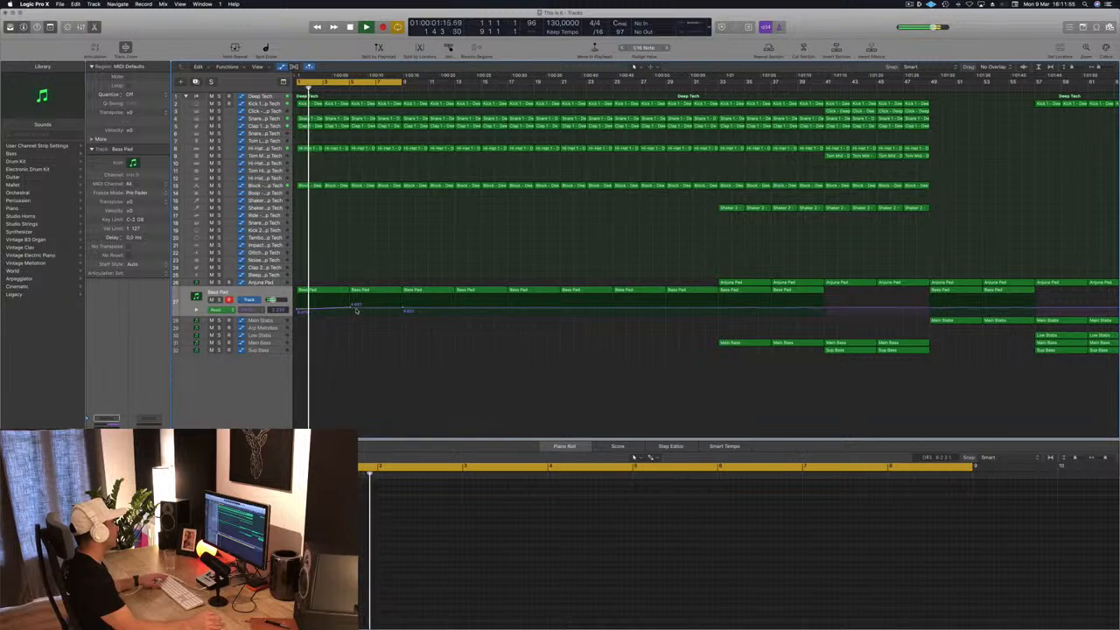
left_click_drag(350, 308, 350, 305)
- Drop the Bass Pad's cutoff to about 2.27 at bar 5 so a second ramp rises to bar 9, and play it
key("super+Right")
key("super+Right")
key("super+Right")
key("super+Right")
key("space")
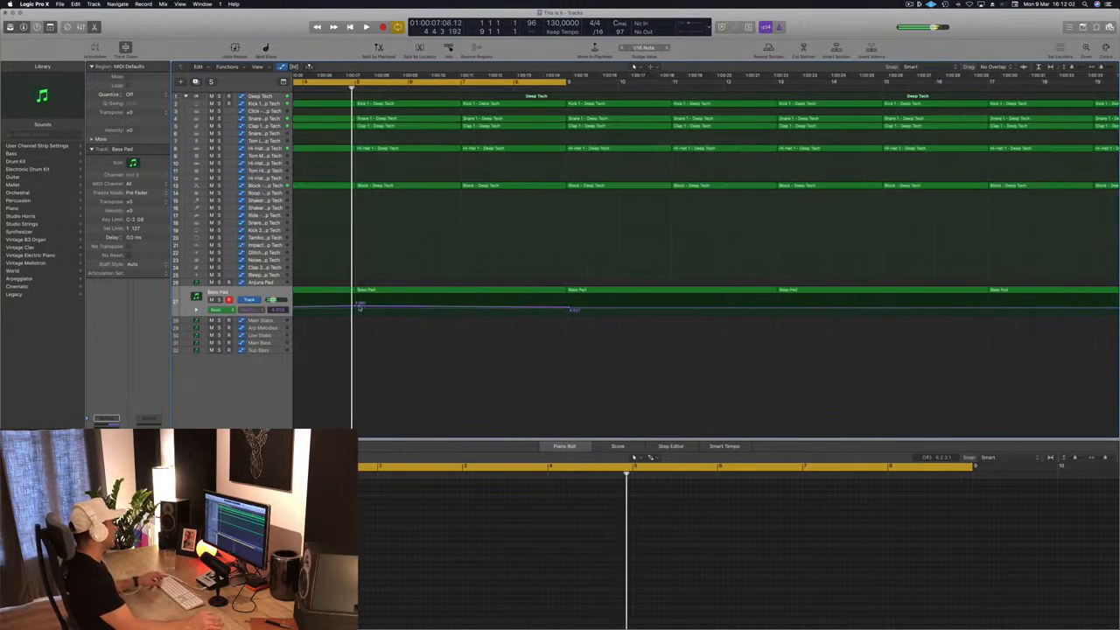
left_click_drag(357, 305, 355, 312)
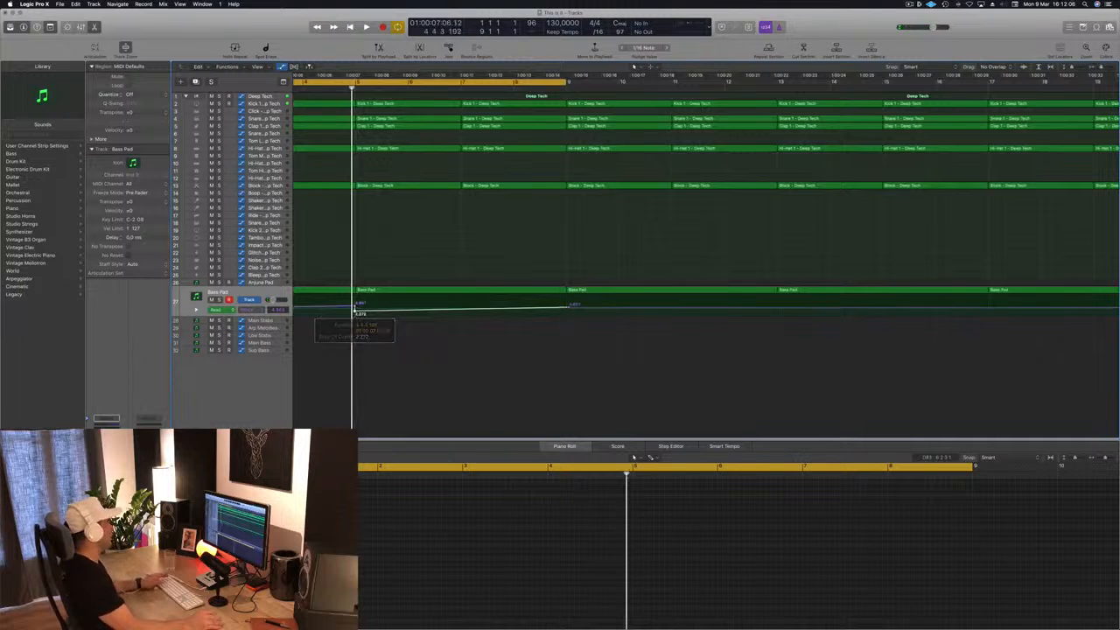
key("super+Left")
key("space")
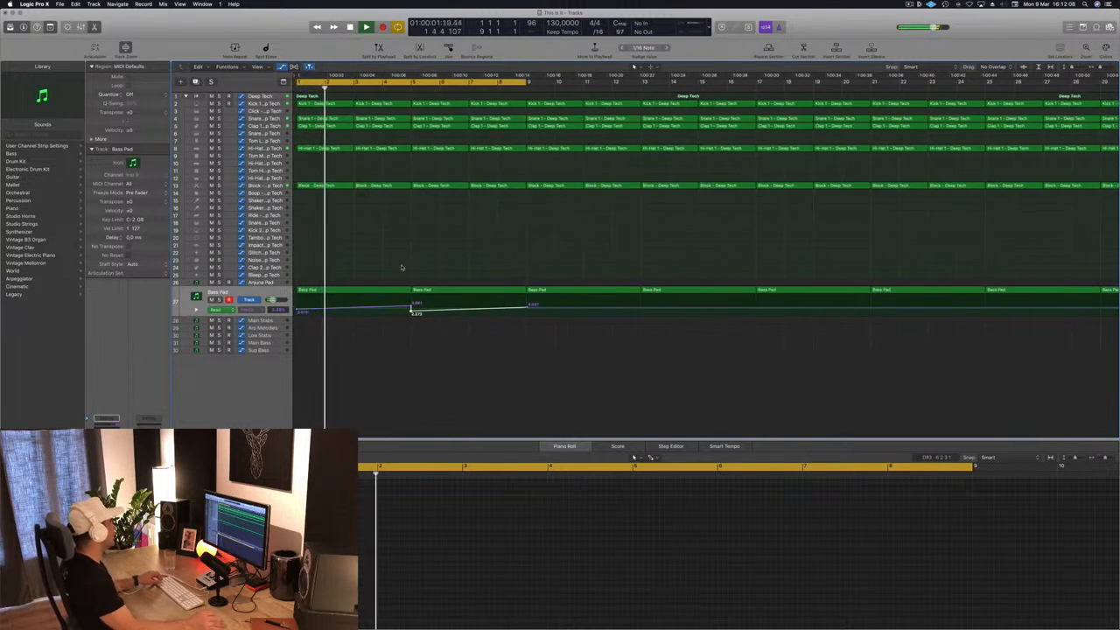
- Copy the Block region at bar 5 to the Impact track and shift its notes to the starts of bars 5 and 6
key("super+Down")
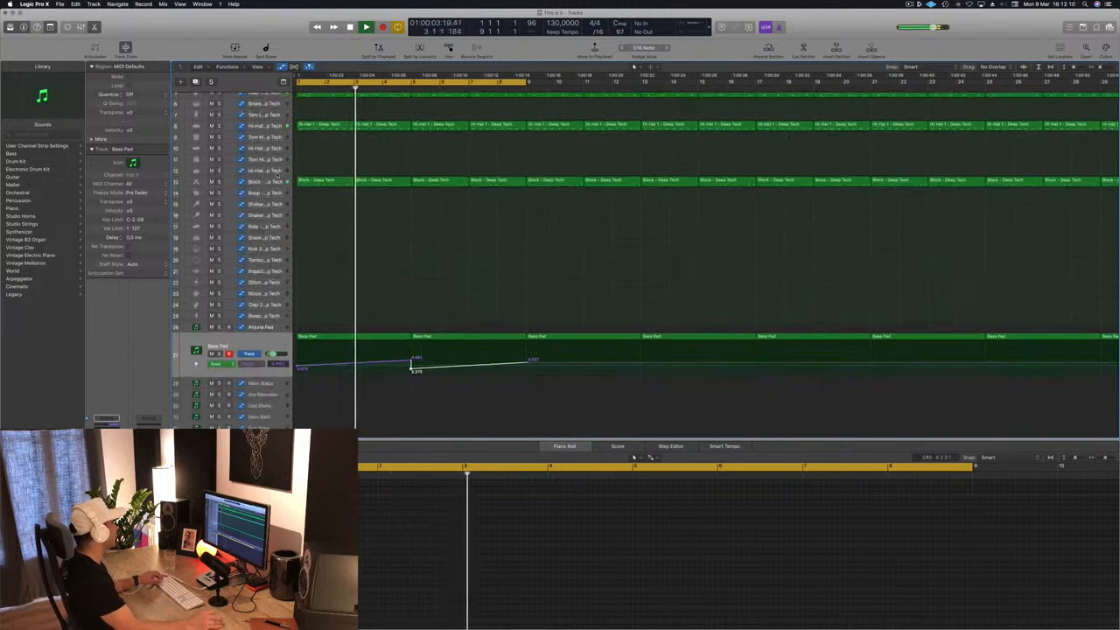
left_click(403, 181)
left_click_drag(404, 184, 465, 271)
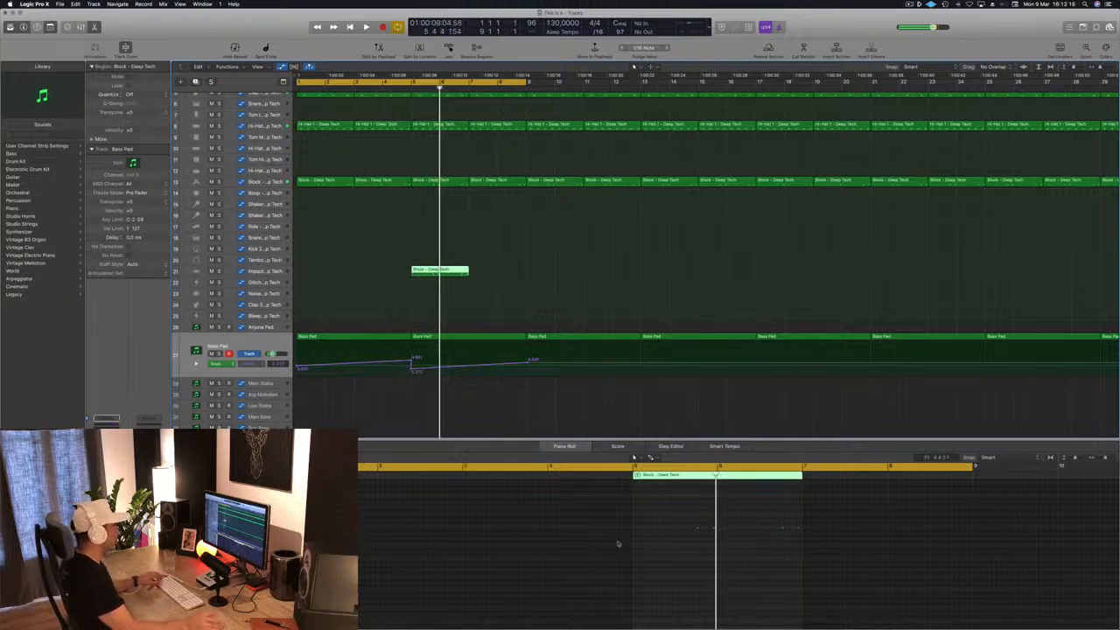
left_click_drag(679, 518, 823, 549)
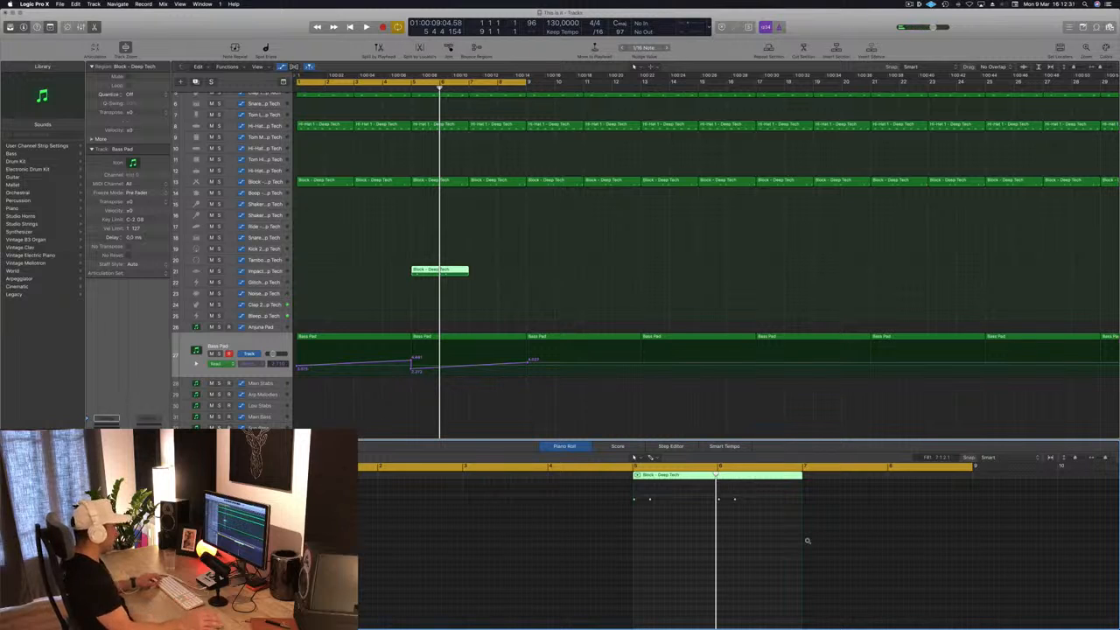
- Move the copied region to the Clap 2 track and delete its notes in bar 6
left_click_drag(423, 271, 423, 305)
key("space")
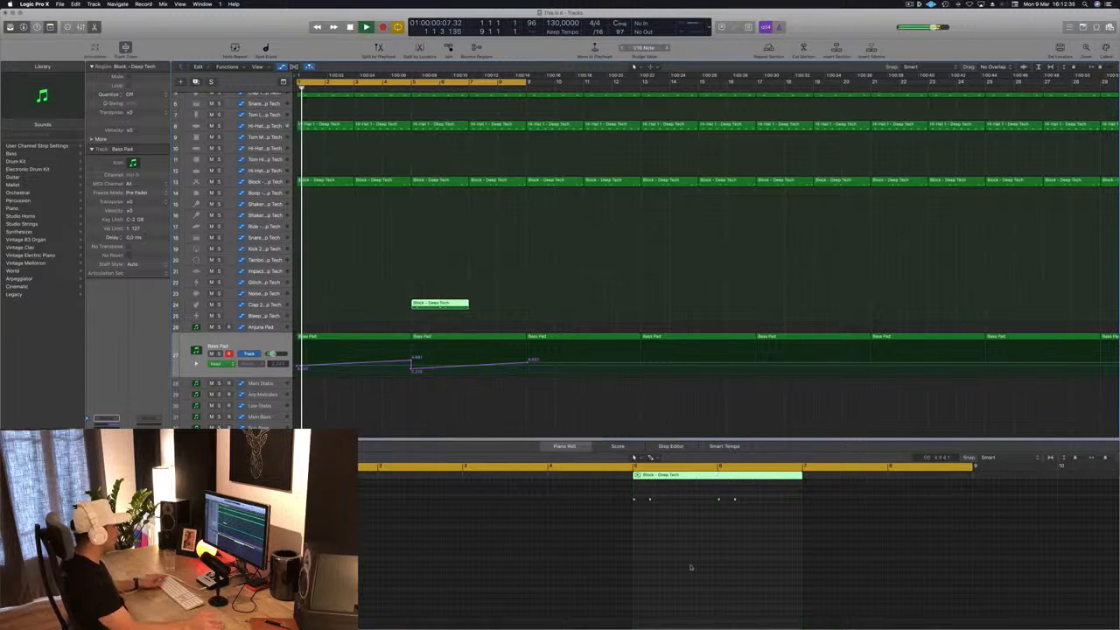
left_click(726, 495)
key("Delete")
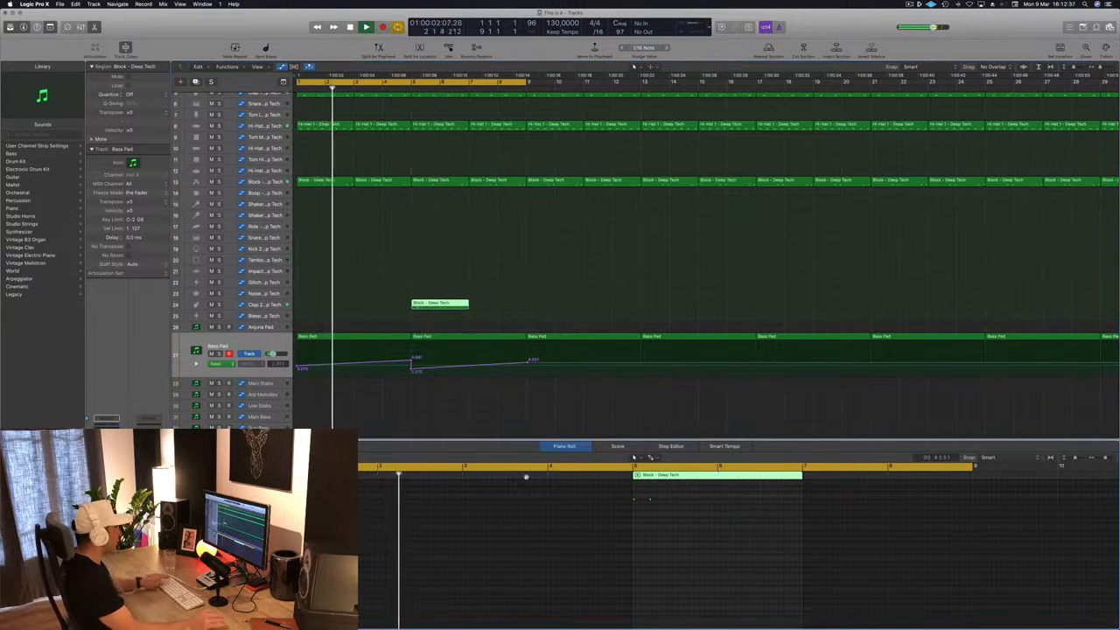
- Play the intro from the start and select the Clap 2 track to check the new clap at bar 5
scroll(437, 305, "up", 3)
scroll(537, 311, "up", 5)
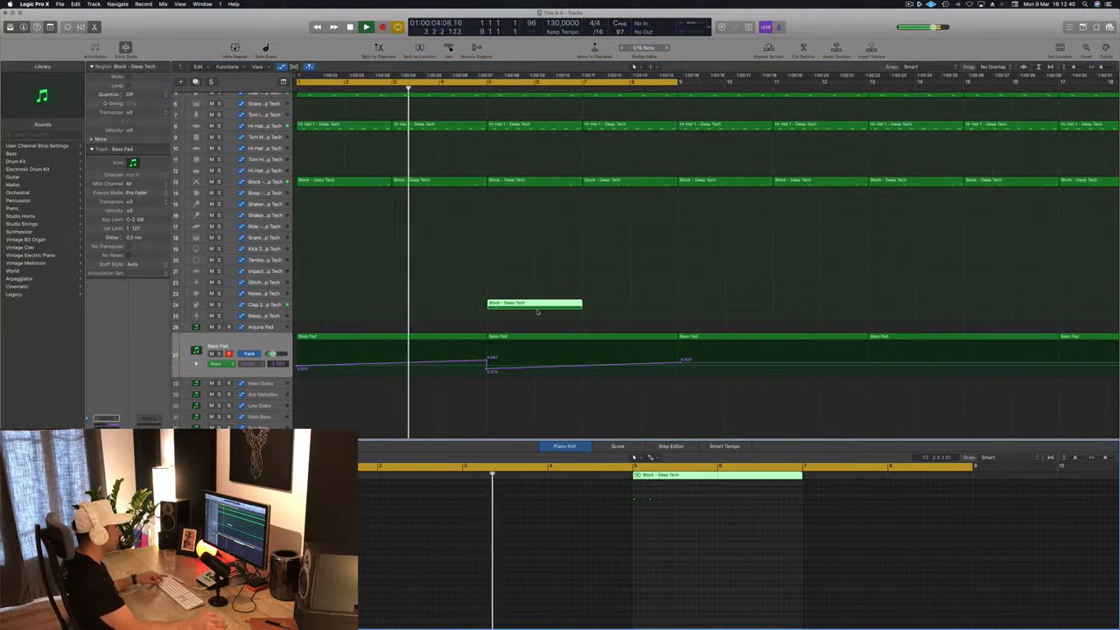
scroll(611, 290, "down", 3)
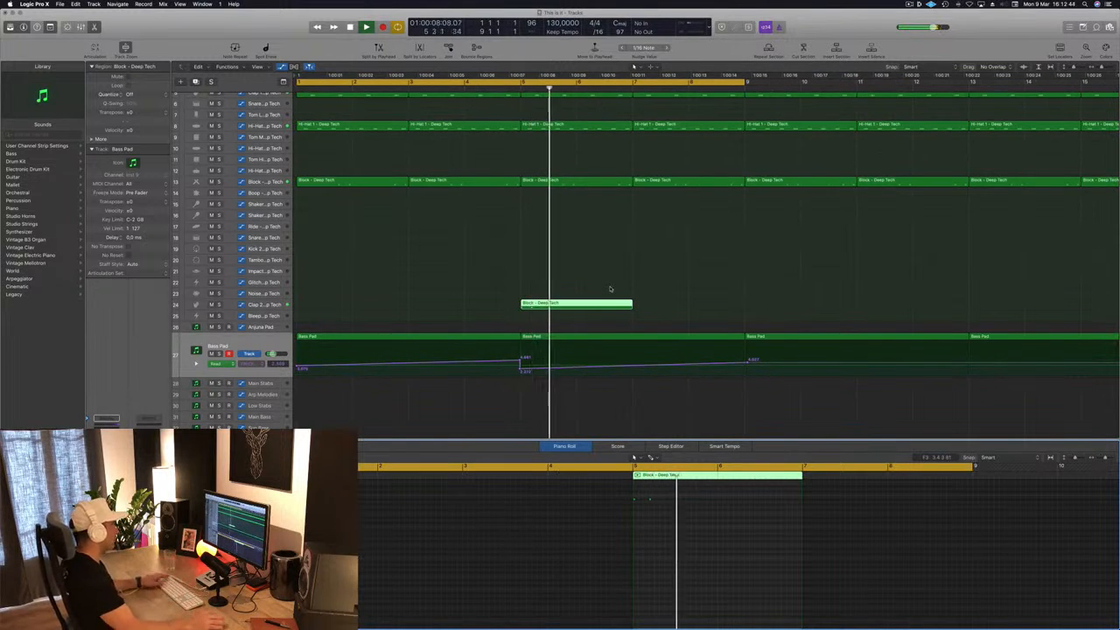
key("Return")
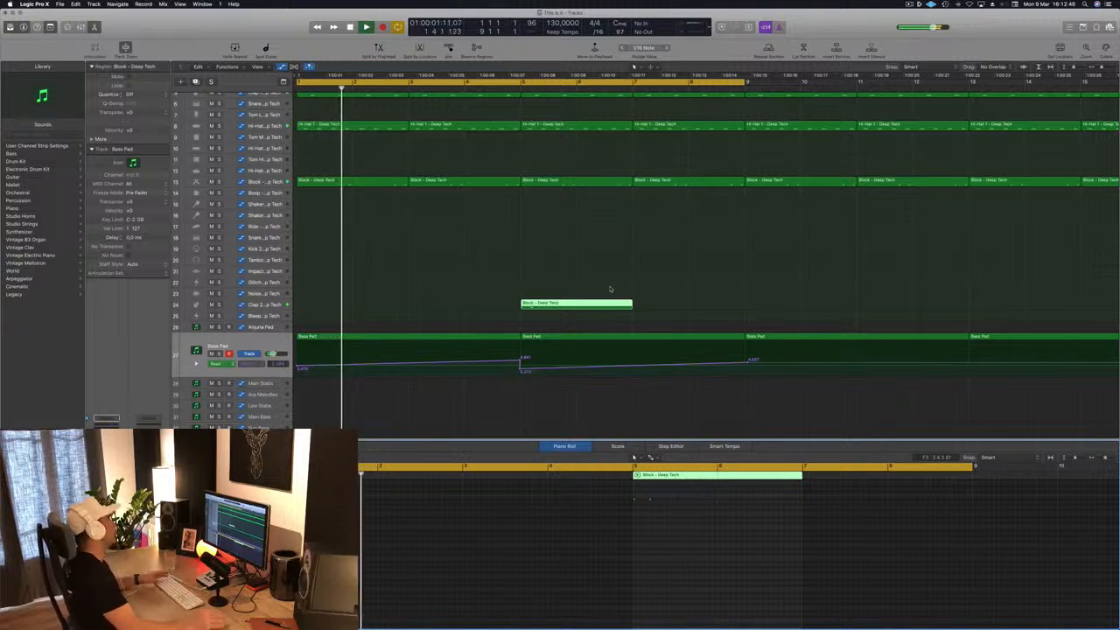
scroll(590, 270, "down", 4)
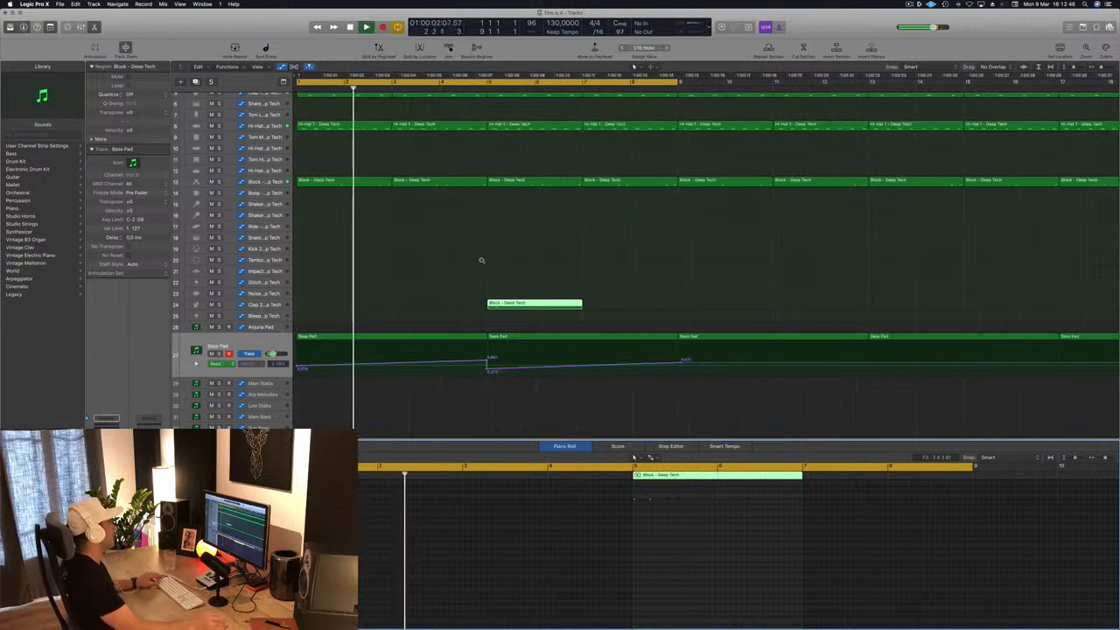
left_click(265, 306)
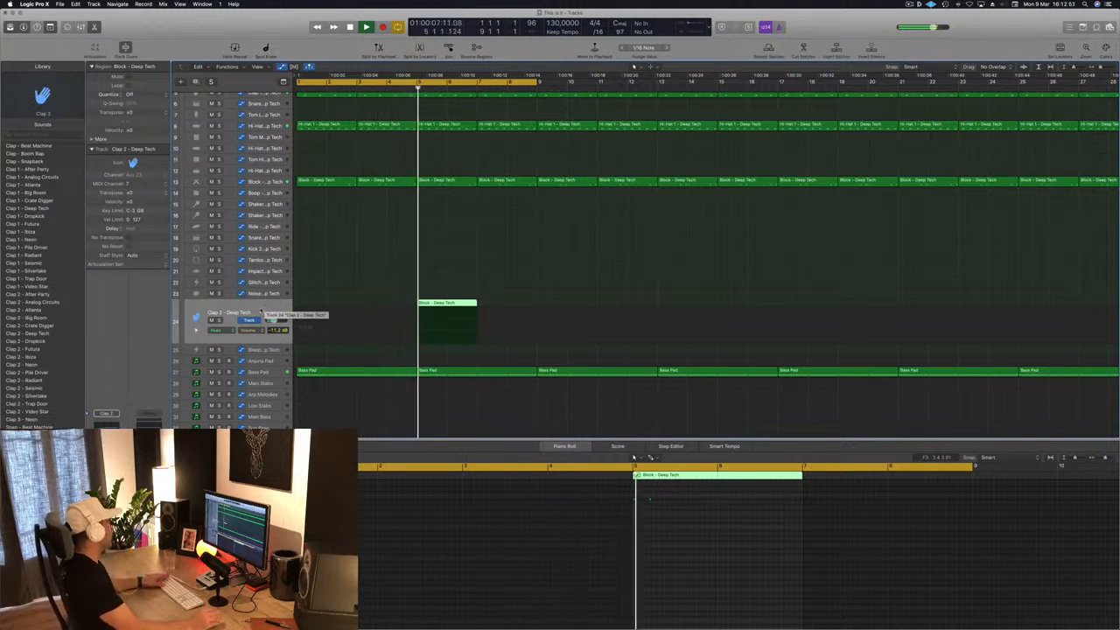
key("space")
key("space")
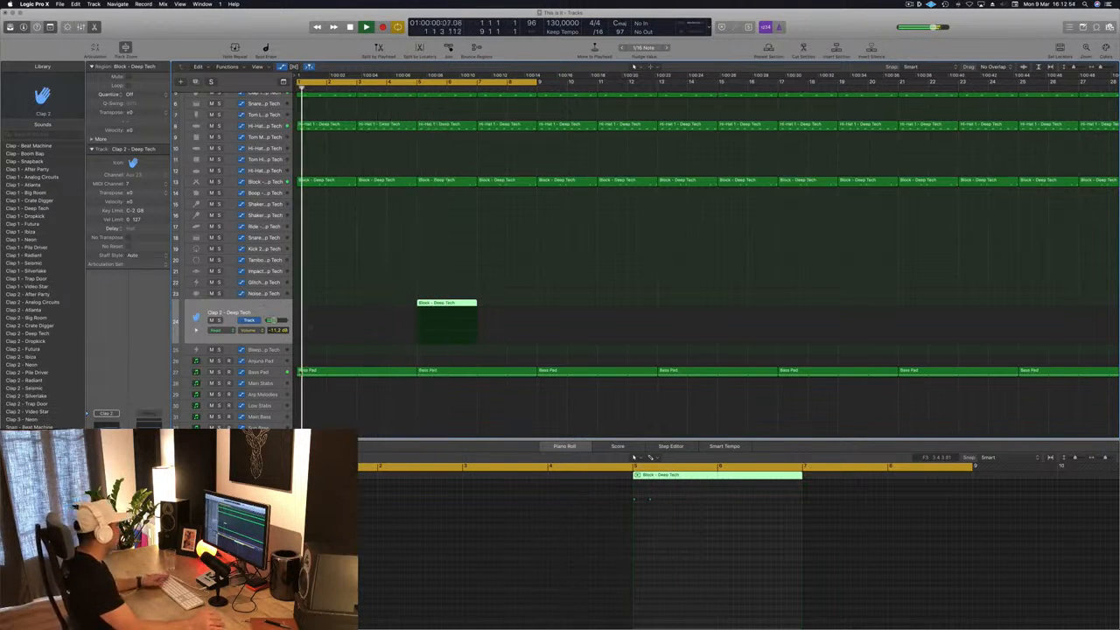
- Raise the Bass Pad's filter cutoff into a short spike just before bar 5, play it and save the project
left_click(259, 372)
key("super+Right")
key("super+Right")
scroll(478, 362, "up", 5)
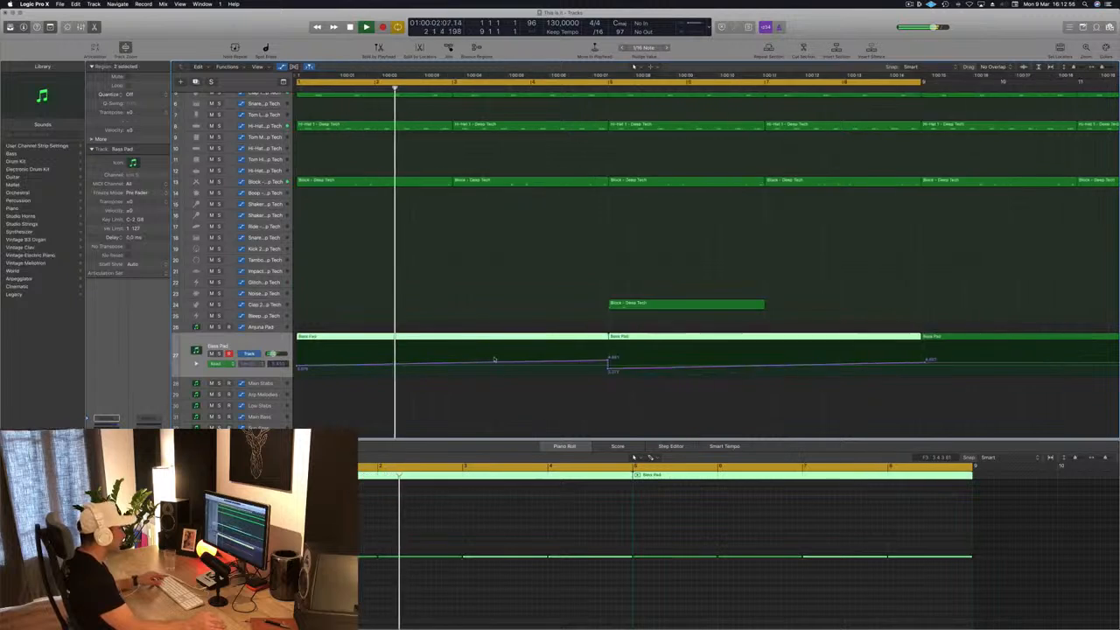
left_click(766, 367)
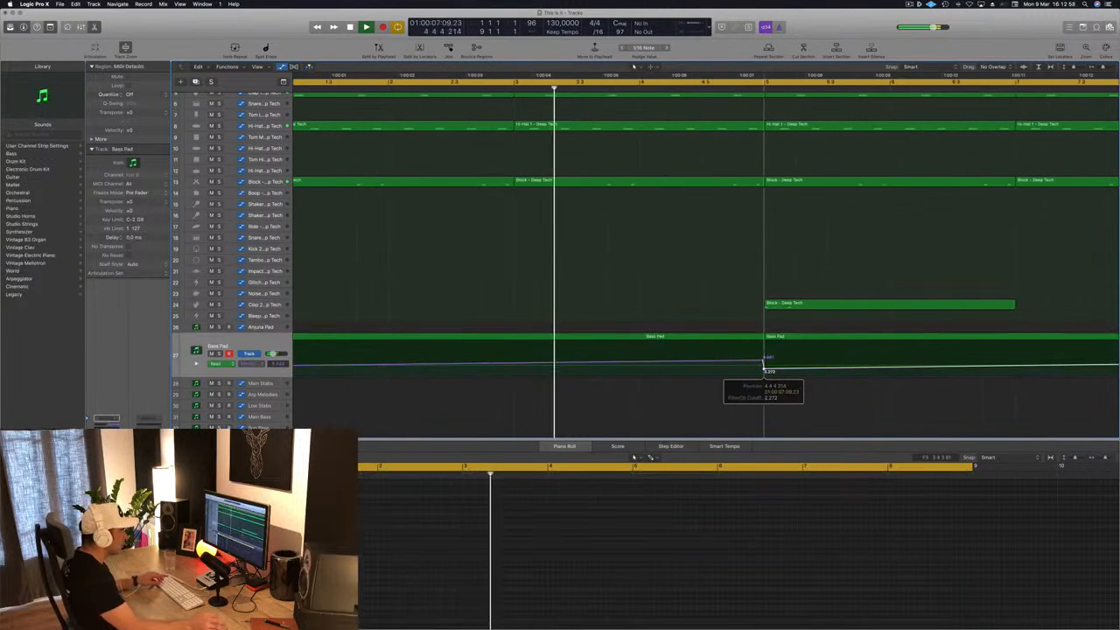
key("space")
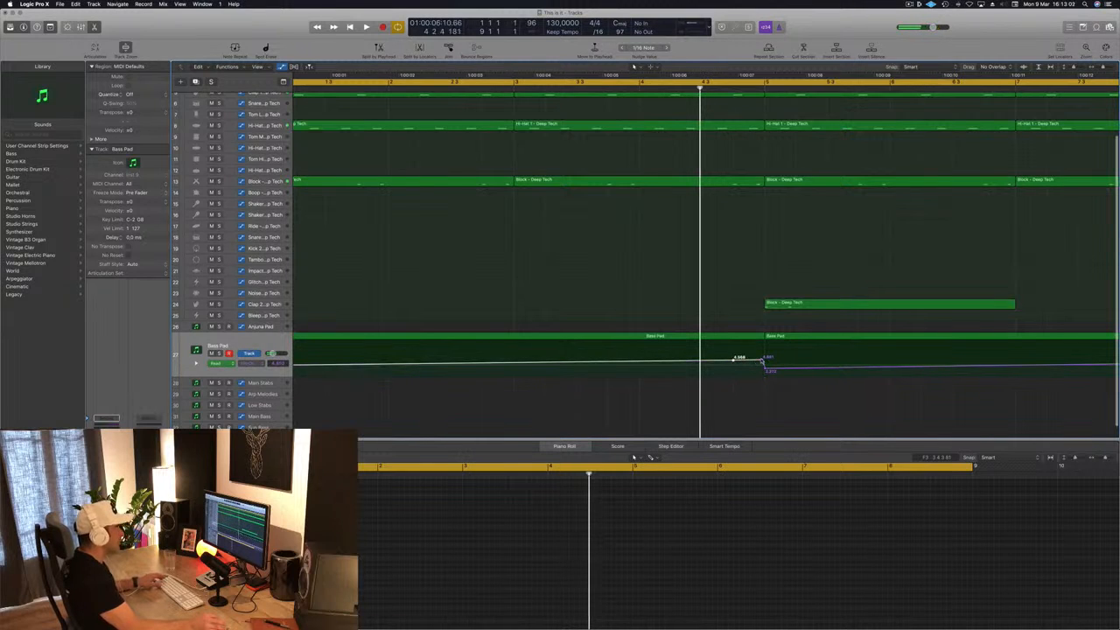
left_click_drag(764, 360, 764, 347)
key("space")
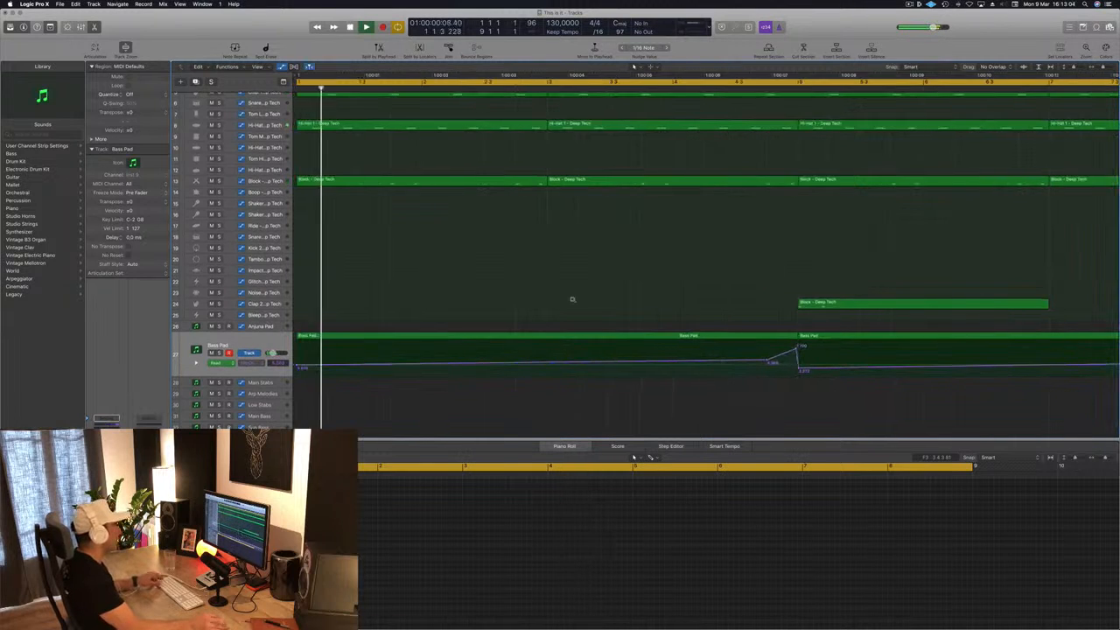
scroll(455, 290, "down", 5)
scroll(453, 288, "down", 1)
key("super+s")
- Play the intro from the start and copy the Clap 2 region at bar 5 to bar 9
left_click(255, 304)
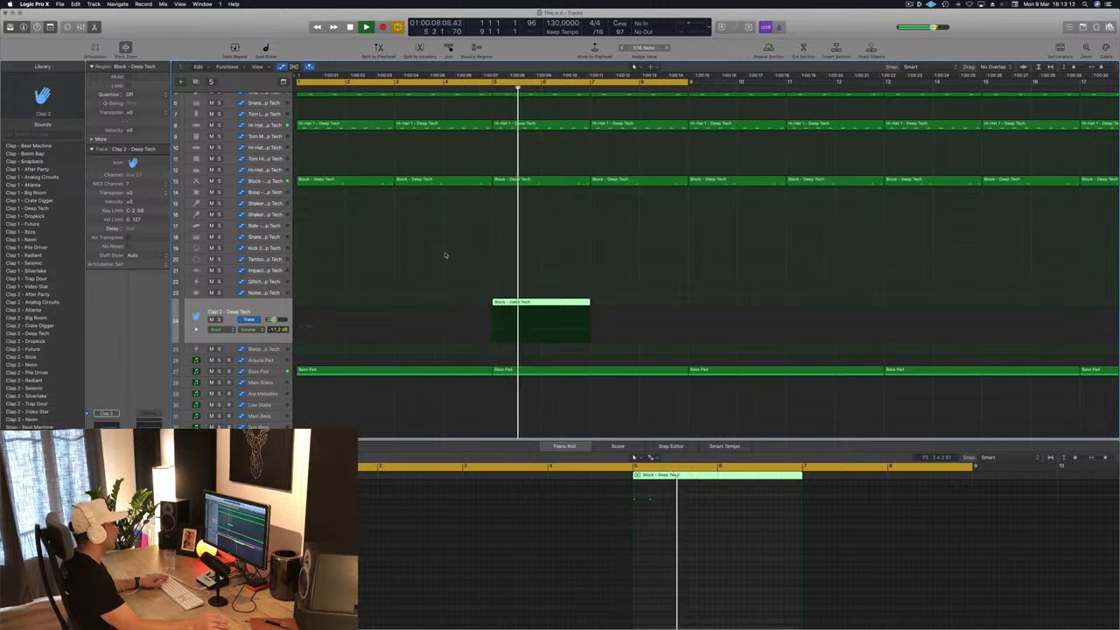
key("super+Left")
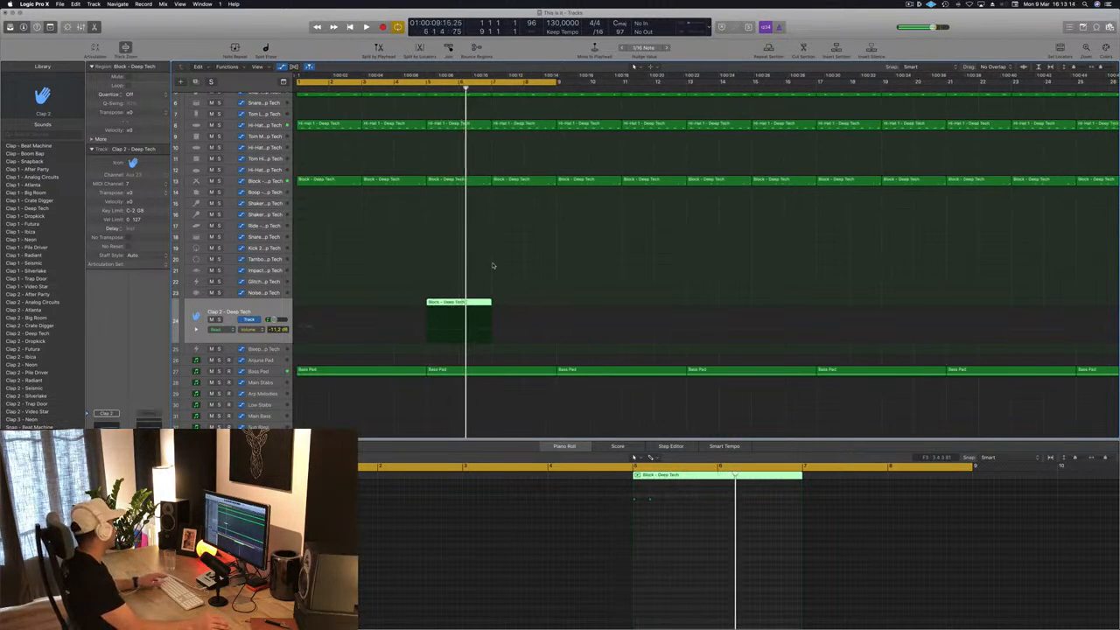
key("space")
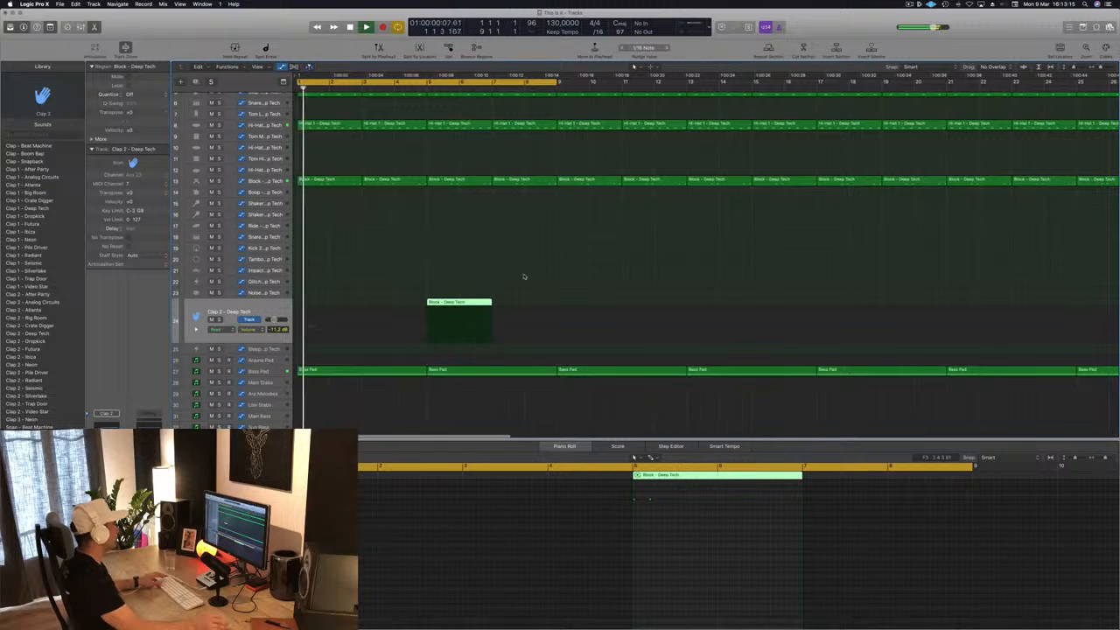
scroll(520, 282, "down", 5)
left_click(406, 299)
left_click(363, 304)
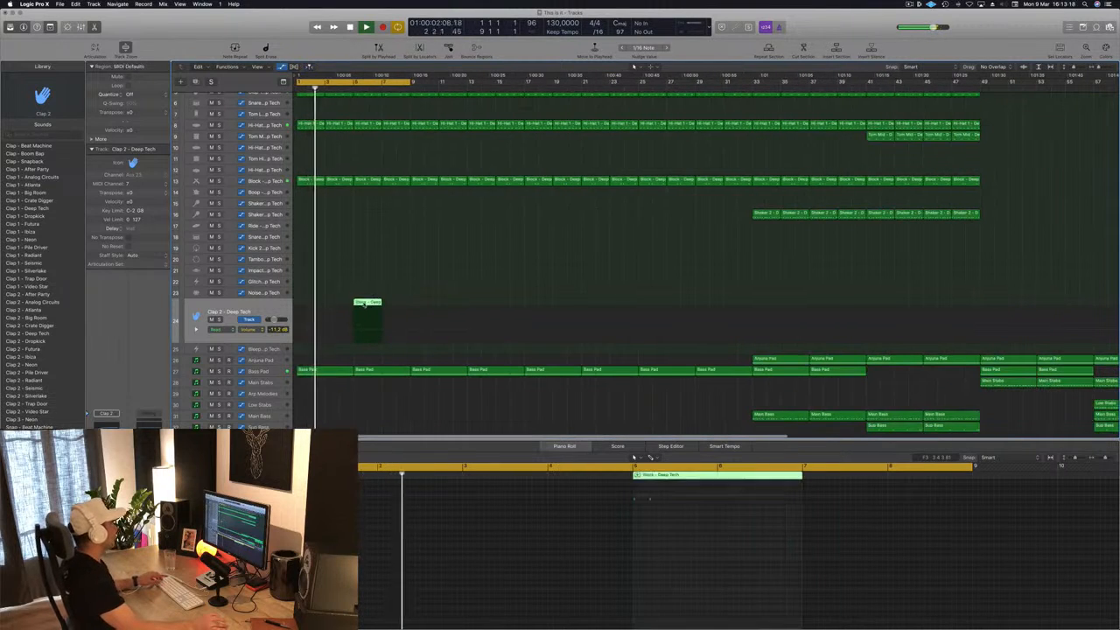
left_click_drag(363, 303, 422, 308)
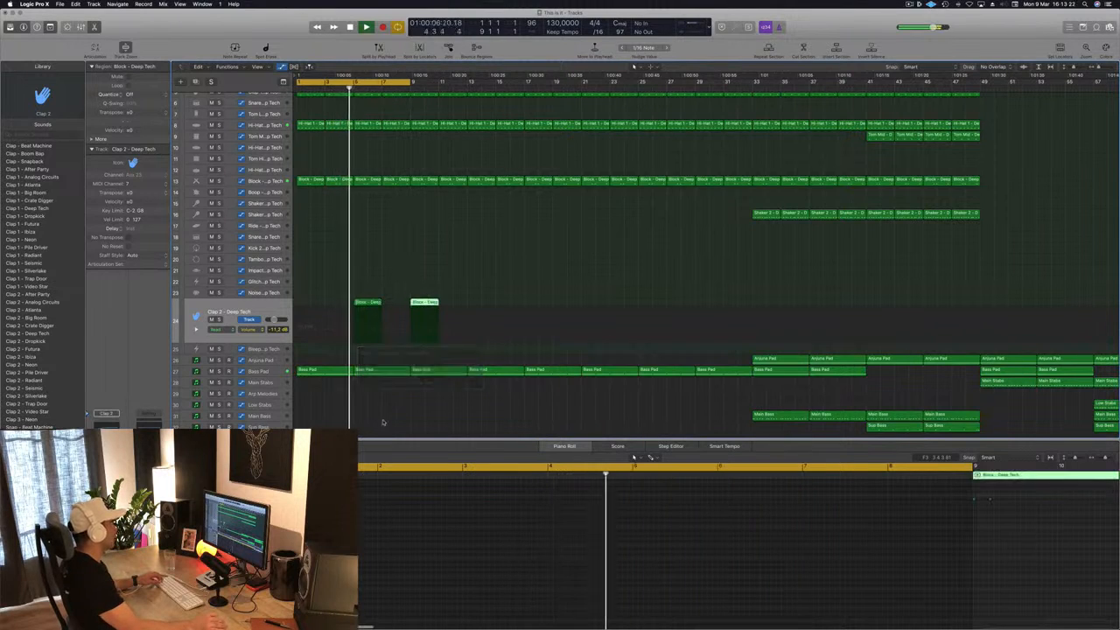
- Replace the Bass Pad region at bar 5 with a copy of the region at bar 1, including its cutoff automation
left_click(350, 371)
left_click(364, 374)
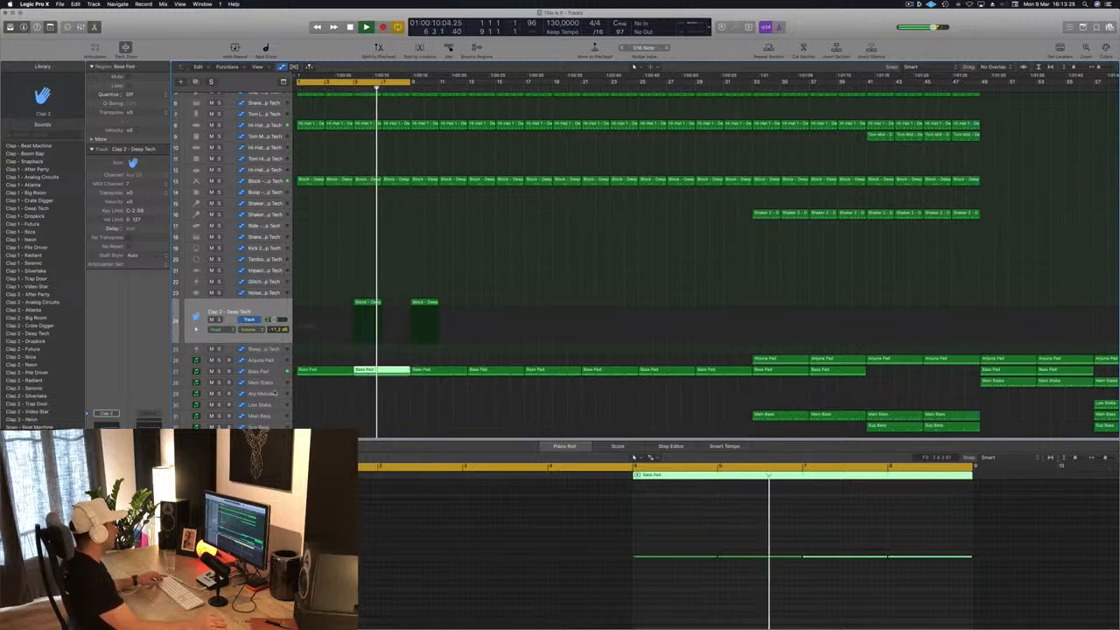
left_click(282, 372)
left_click(345, 405)
left_click(398, 337)
key("Delete")
left_click(324, 338)
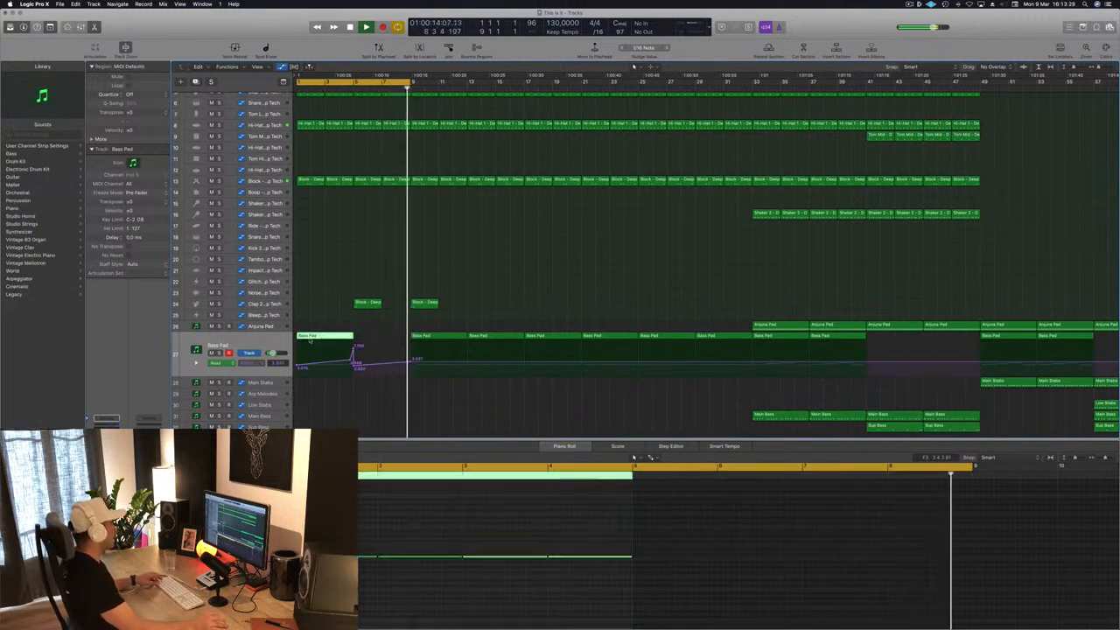
left_click_drag(323, 338, 381, 343, "alt")
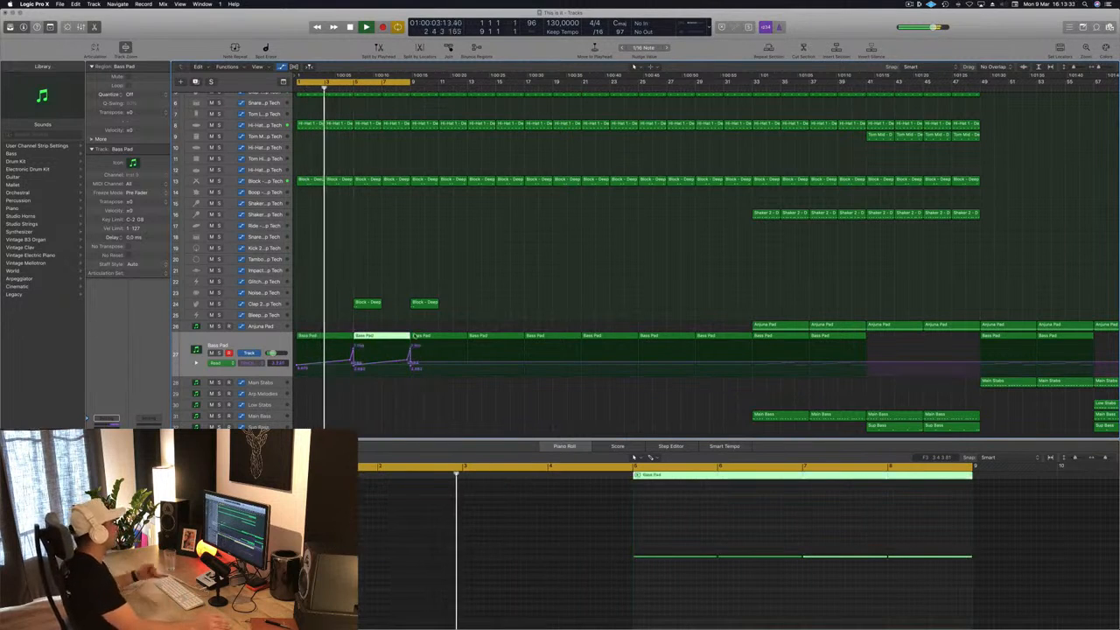
- Replace the Bass Pad regions at bars 9 and 13 with copies of the first two regions and their automation
left_click_drag(440, 323, 479, 337)
key("Delete")
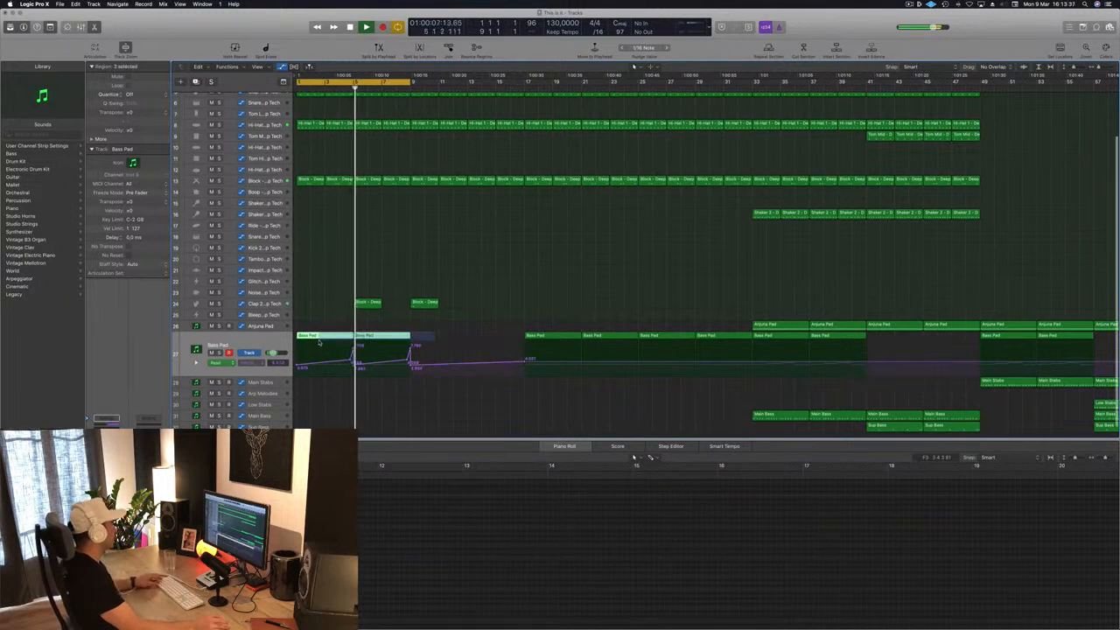
left_click_drag(321, 340, 440, 348, "alt")
scroll(522, 305, "left", 1)
scroll(521, 305, "left", 1)
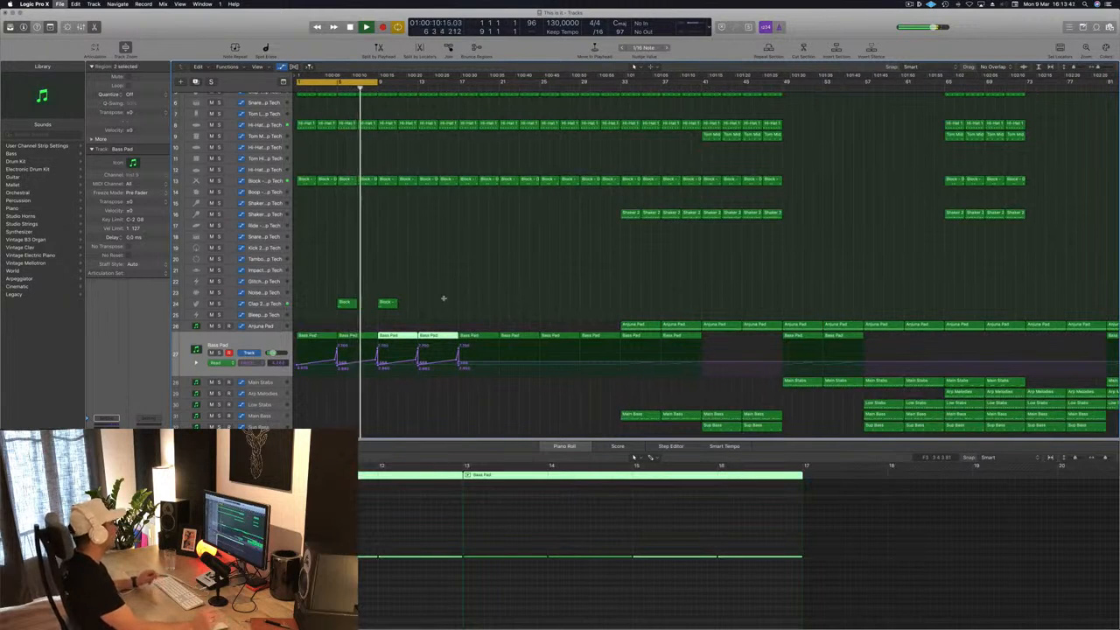
scroll(442, 296, "right", 1)
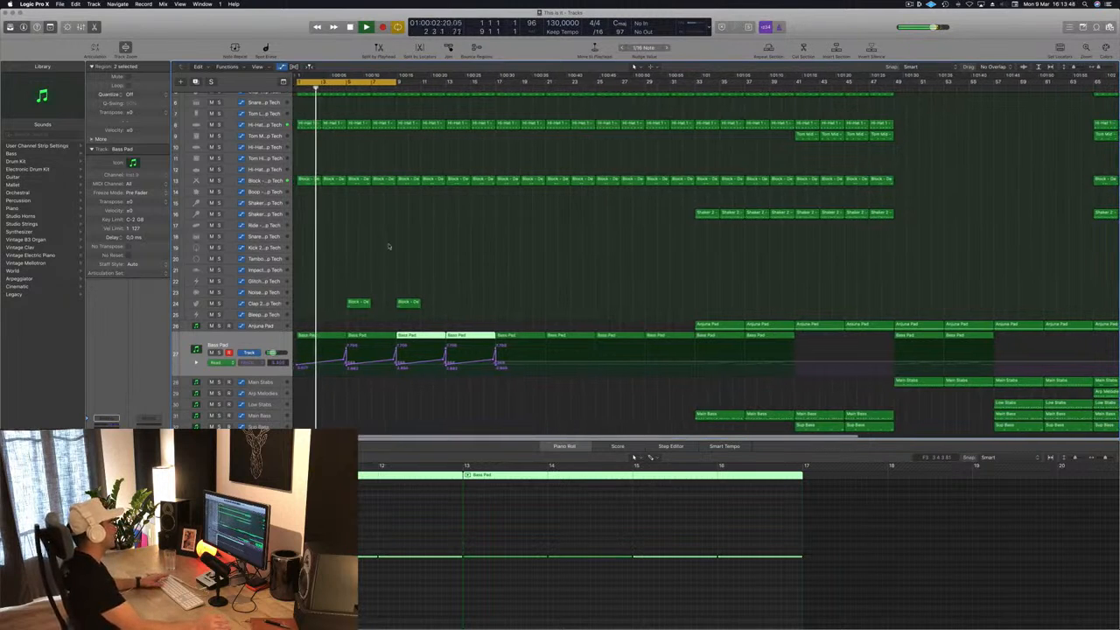
- Extend the cycle range to bar 13 and copy both Clap 2 regions to bars 13 and 17
left_click_drag(399, 81, 446, 82)
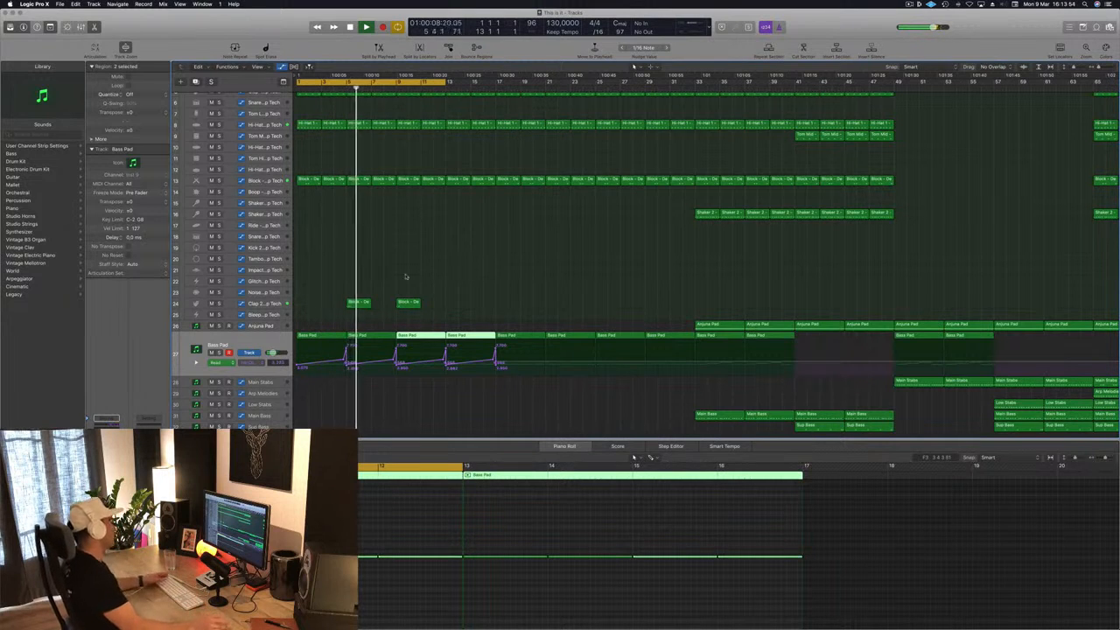
left_click(285, 304)
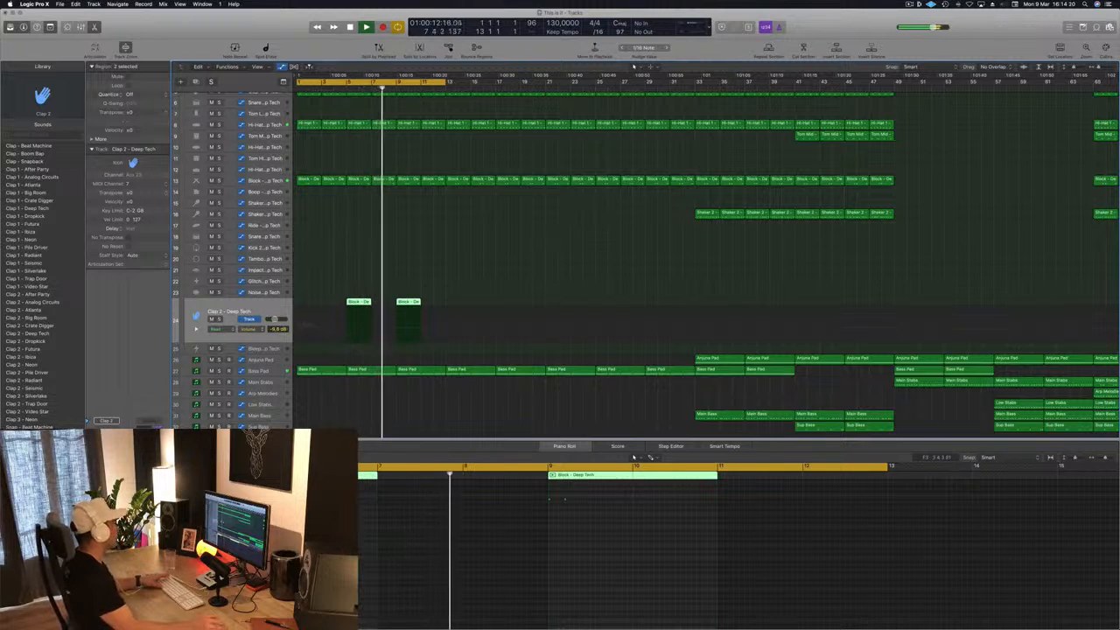
scroll(458, 200, "down", 1)
scroll(438, 223, "left", 3)
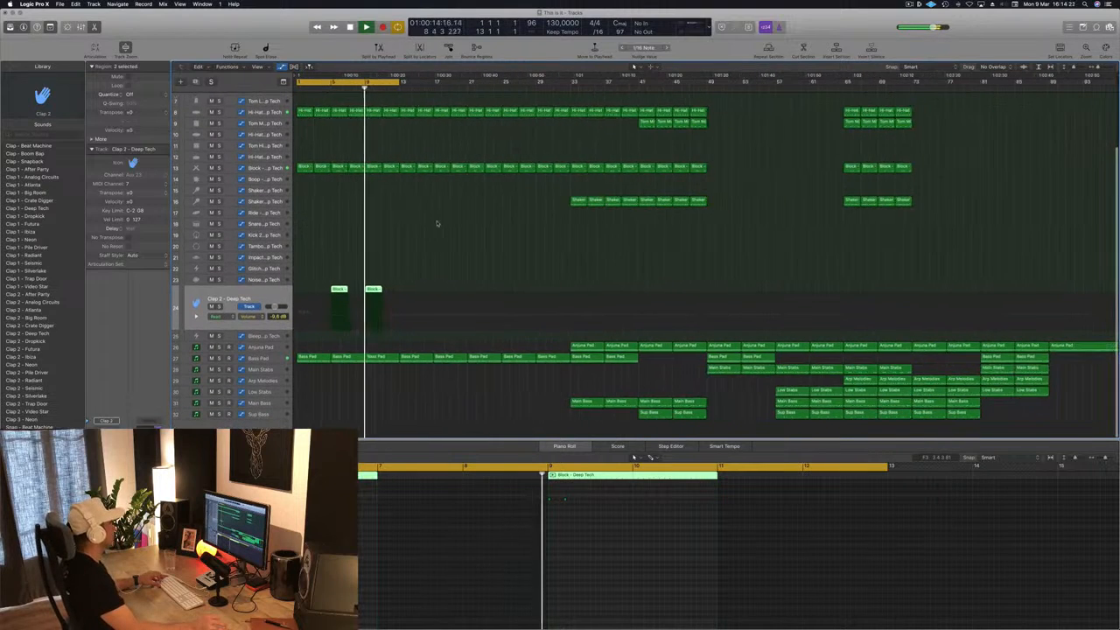
scroll(497, 230, "right", 5)
scroll(496, 230, "left", 3)
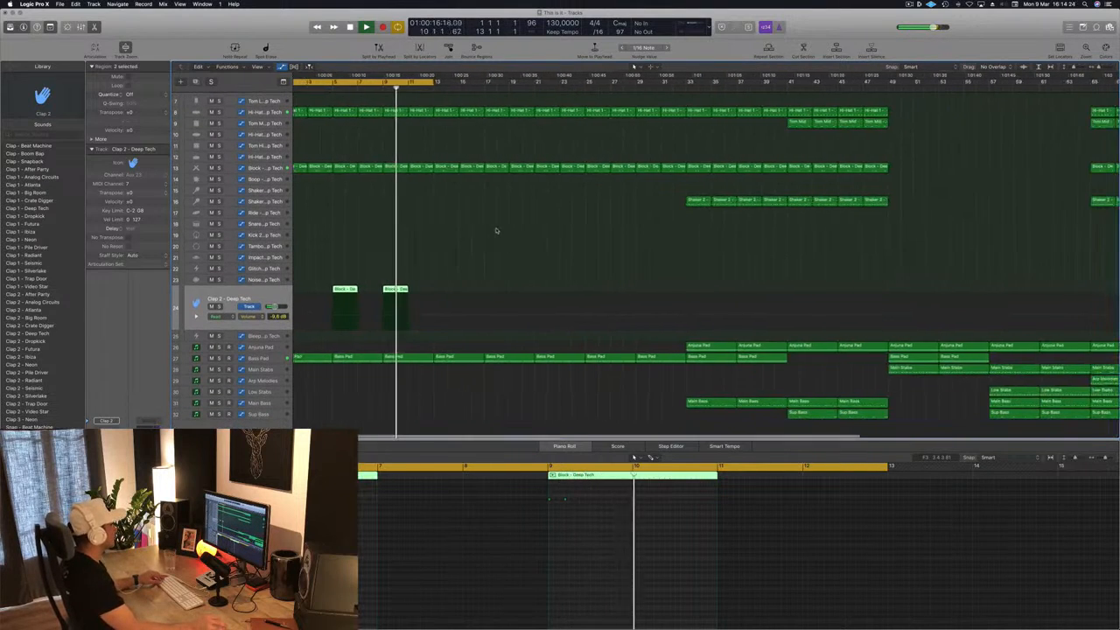
key("Return")
scroll(456, 225, "left", 3)
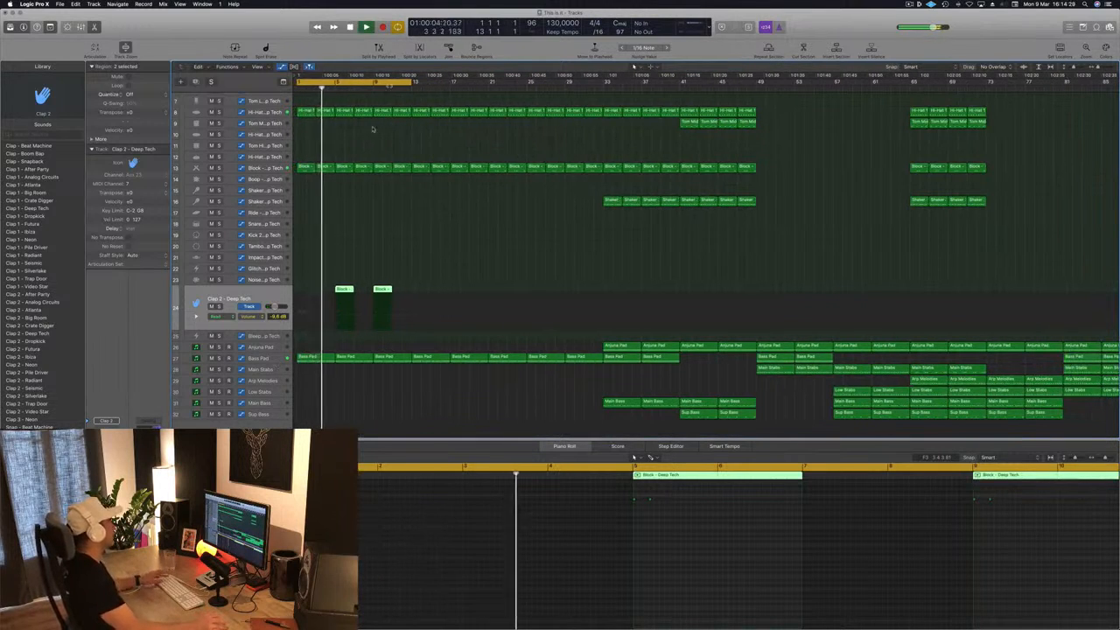
left_click_drag(438, 258, 422, 295)
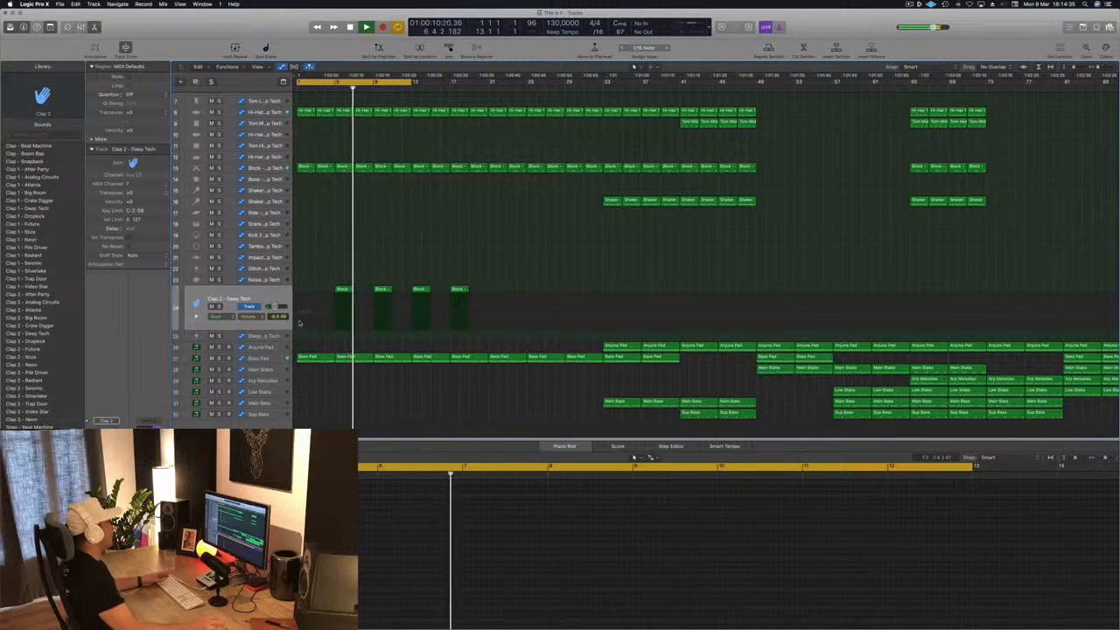
- Copy the Block region at bar 1 to the Tambourine track and place it at bar 9
left_click(292, 248)
left_click(304, 167)
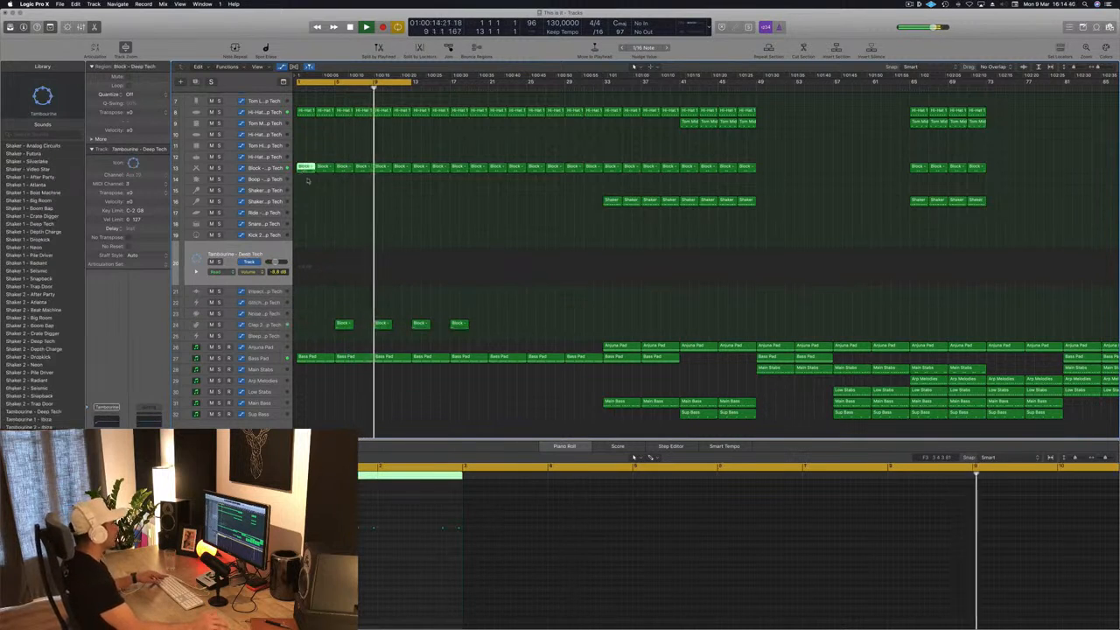
left_click_drag(311, 167, 461, 261)
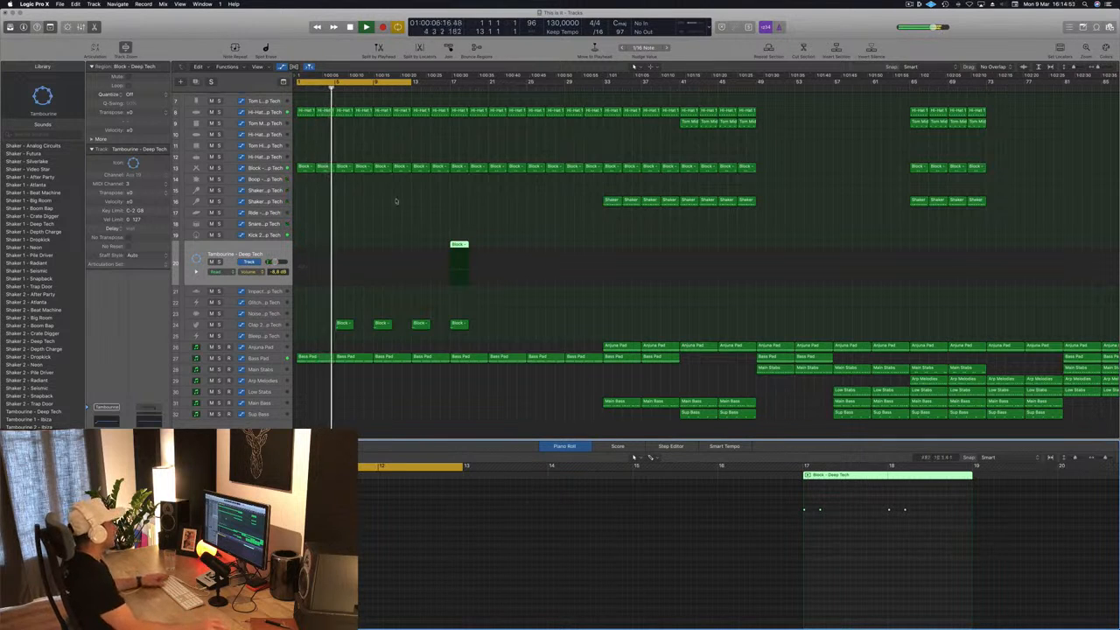
left_click_drag(458, 244, 386, 248)
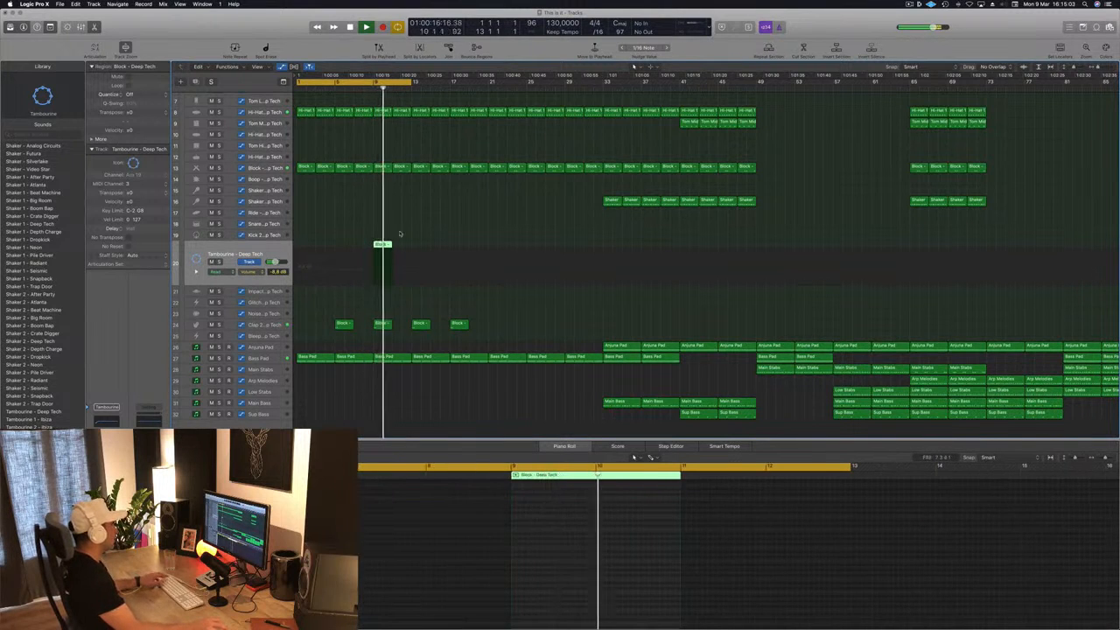
- Duplicate the four notes of the Tambourine region one sixteenth later
key("space")
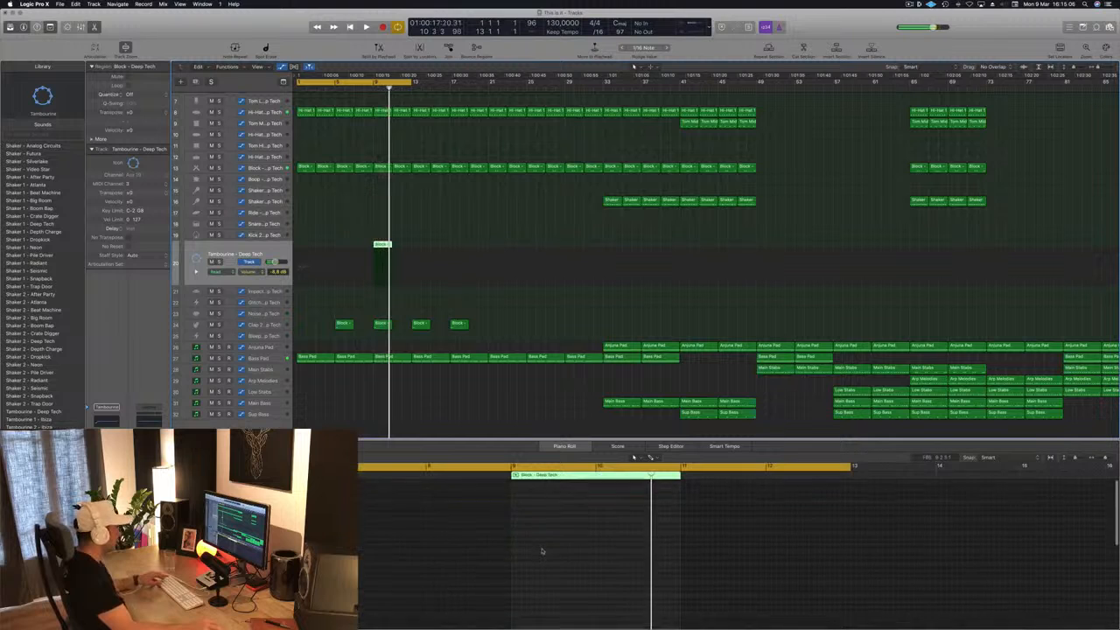
left_click_drag(629, 520, 498, 544)
key("super+Right")
key("super+Right")
key("super+Right")
scroll(493, 545, "left", 3)
scroll(530, 523, "left", 2)
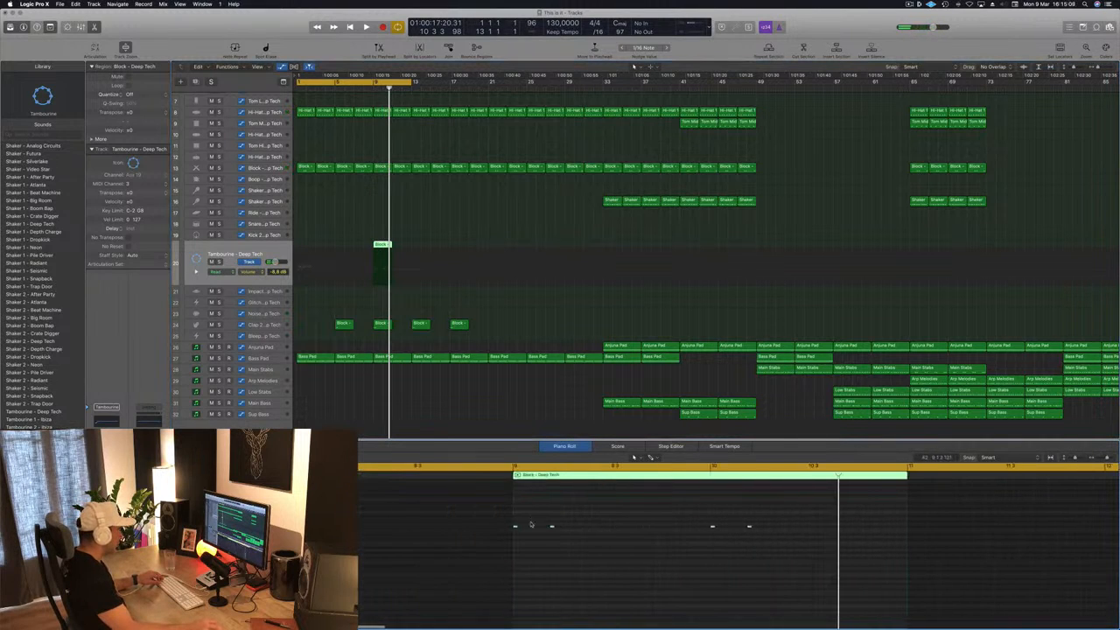
left_click_drag(516, 529, 518, 529)
- Set the cycle range from bar 9 to bar 17 and play the tambourine section
key("Return")
key("space")
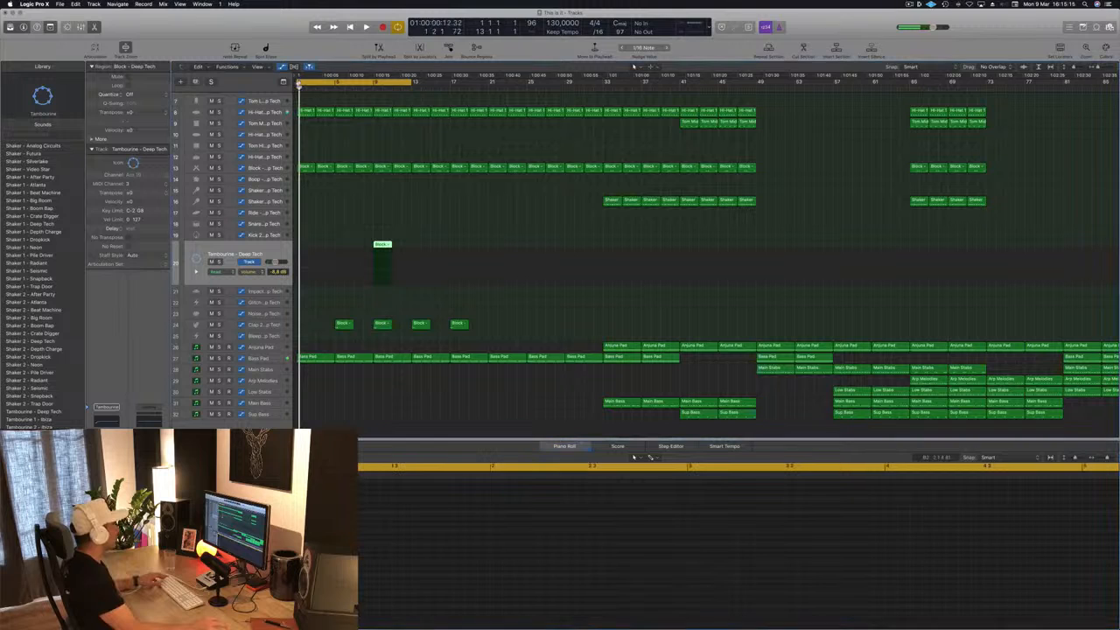
key("c")
left_click_drag(372, 83, 454, 84)
key("space")
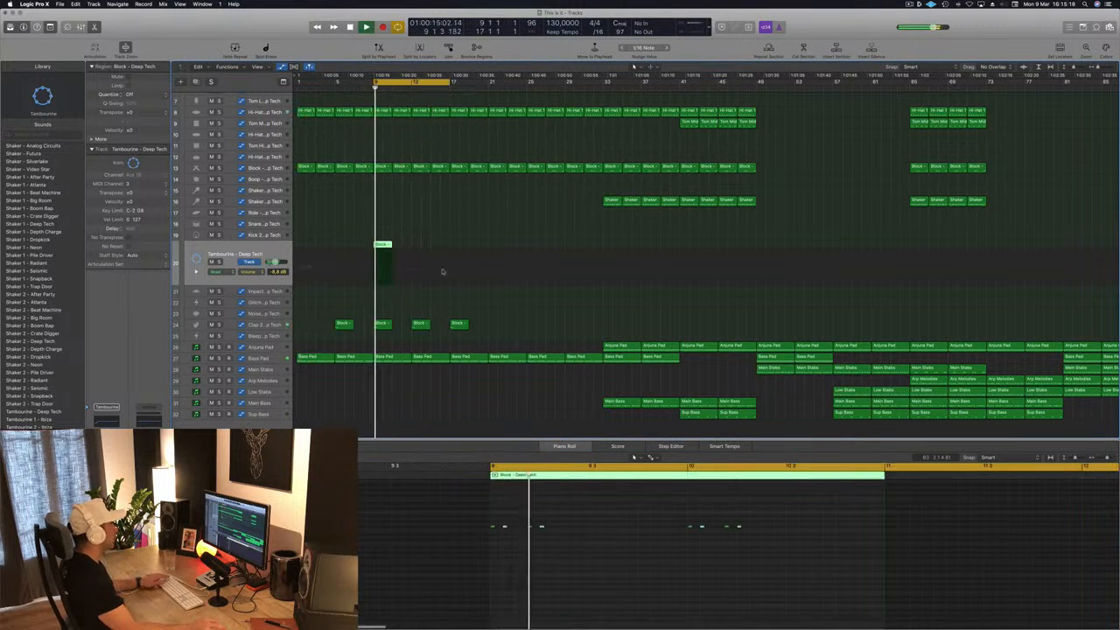
- Move the second tambourine note one sixteenth later, keep only the first three notes and copy them to beat 3 of bar 9
left_click(502, 536)
left_click_drag(504, 529, 517, 528)
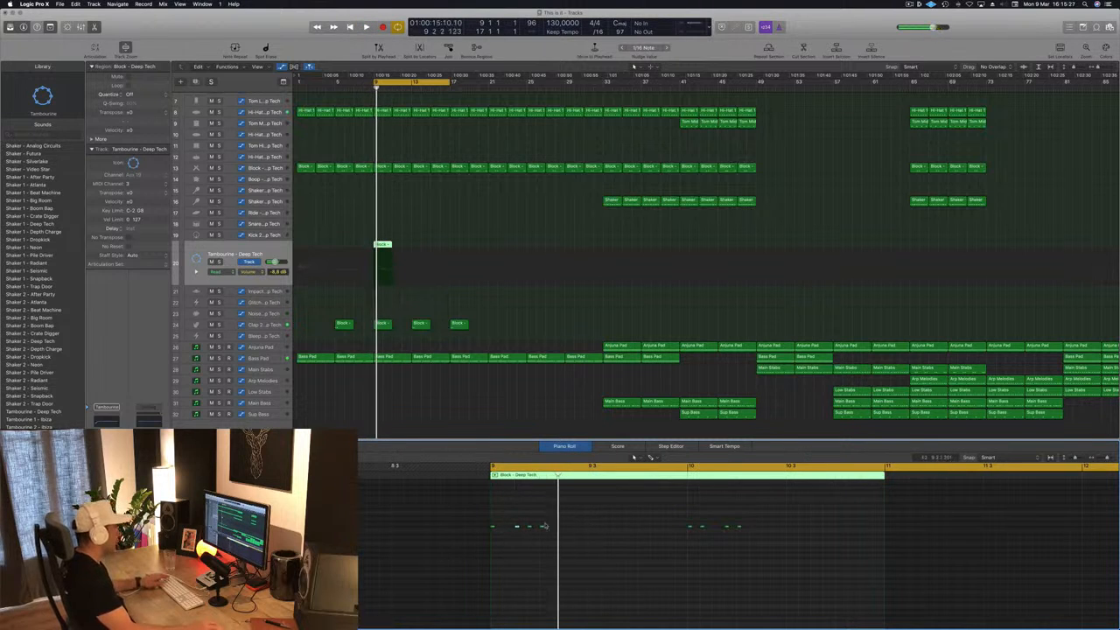
key("Delete")
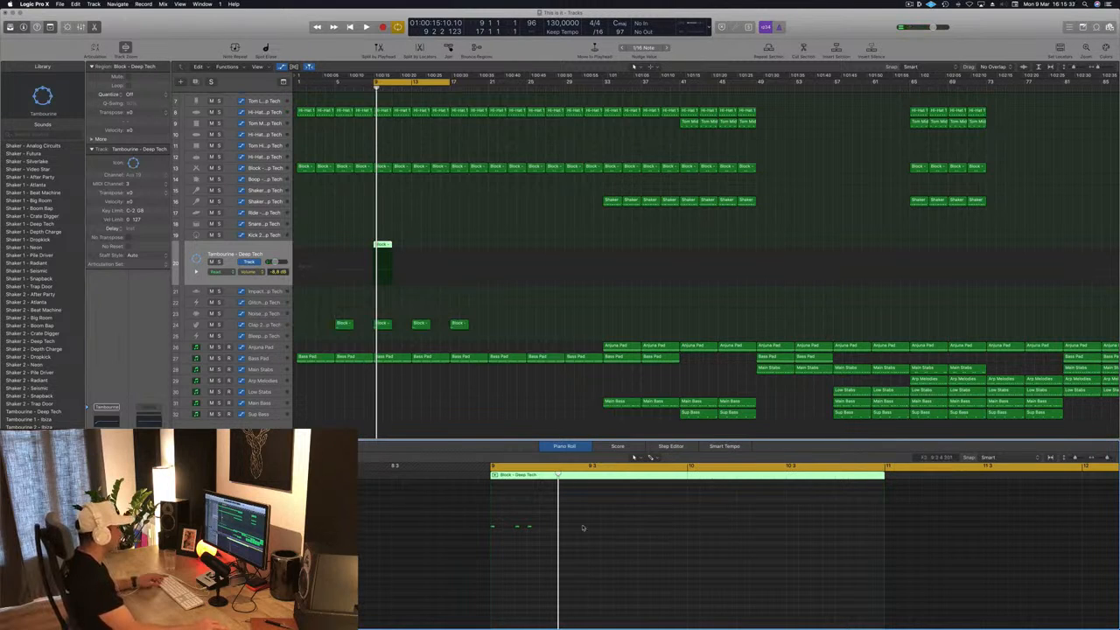
left_click_drag(493, 528, 564, 552)
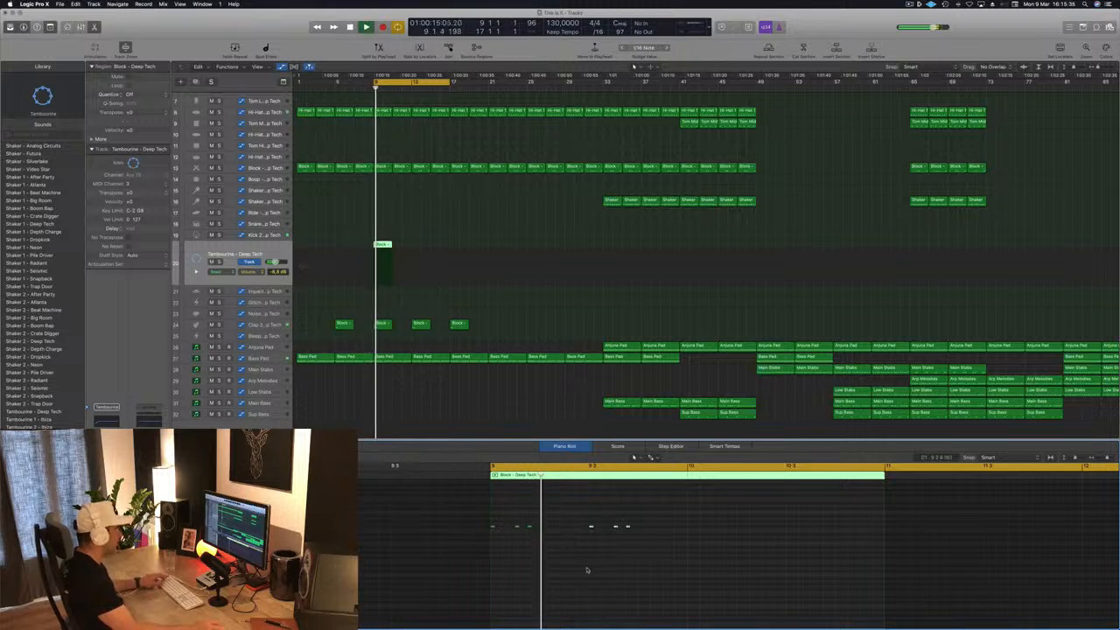
- Copy three more tambourine notes into beat 2 and two into beat 4 of bar 9, playing the pattern between edits
left_click_drag(618, 528, 567, 530)
key("space")
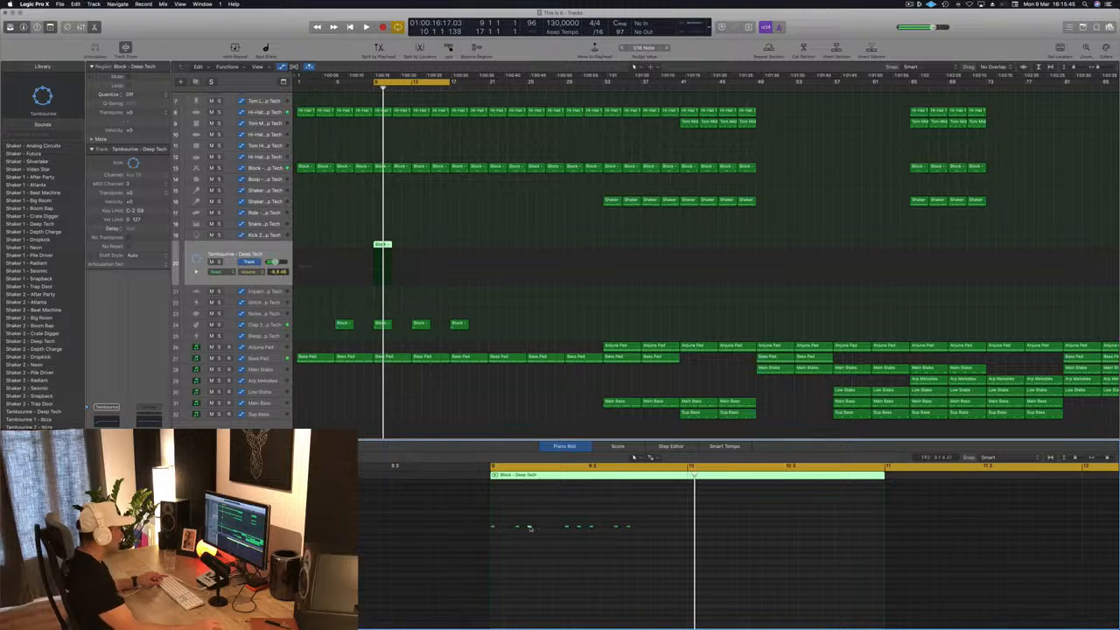
left_click_drag(538, 529, 554, 531)
key("space")
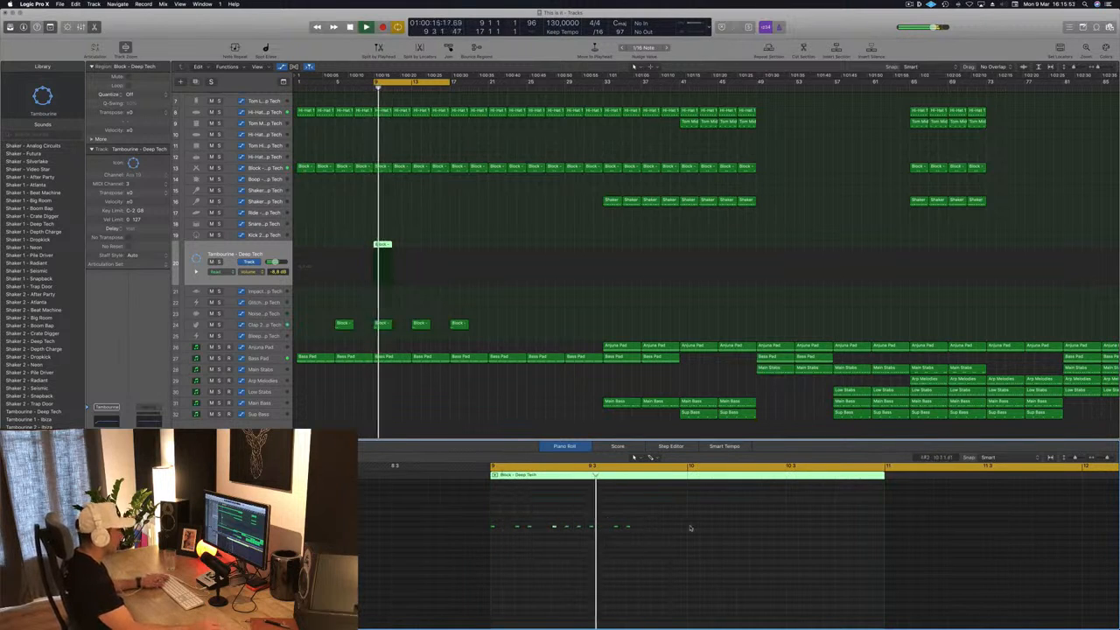
key("space")
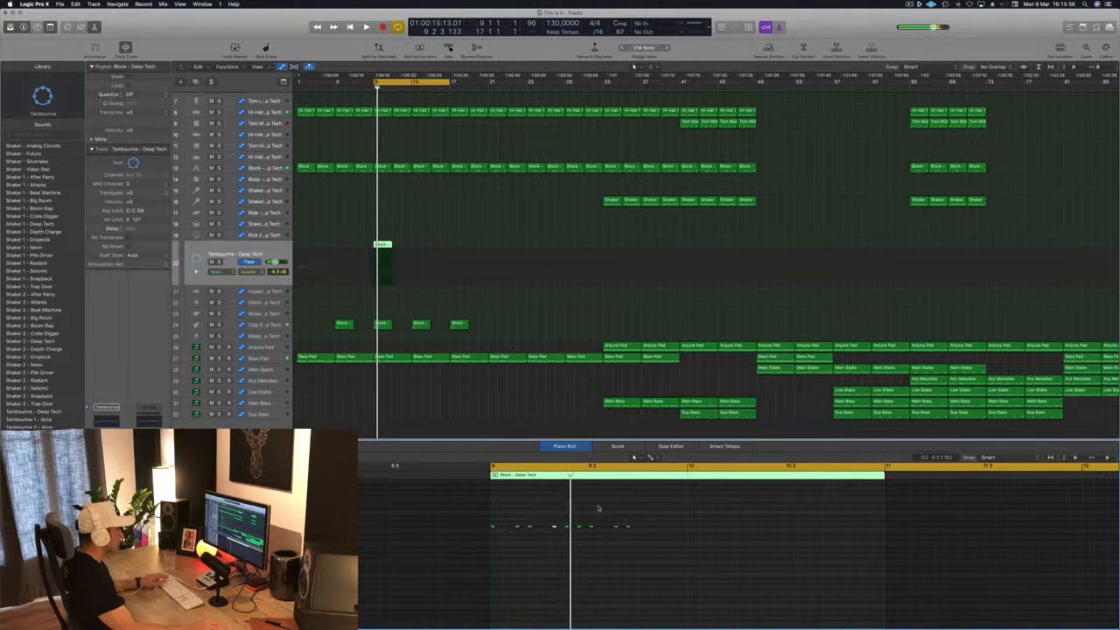
left_click_drag(616, 527, 652, 529)
key("space")
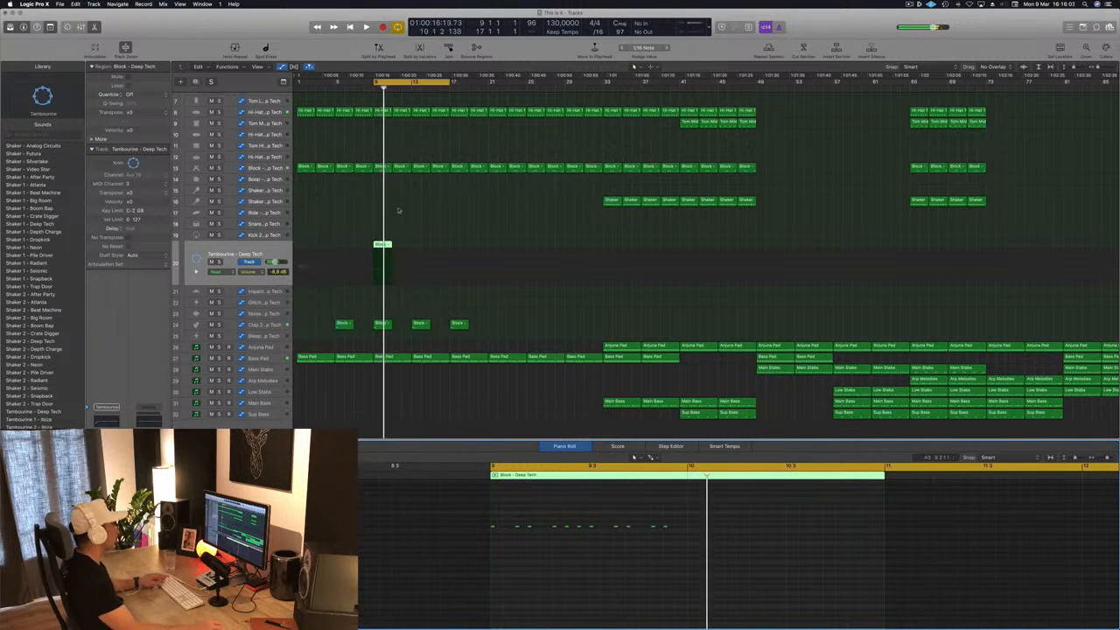
- Split the Tambourine region at bar 10, delete its empty second half, and copy the one-bar region to fill bars 9 to 13
left_click_drag(394, 278, 384, 280)
left_click(387, 247)
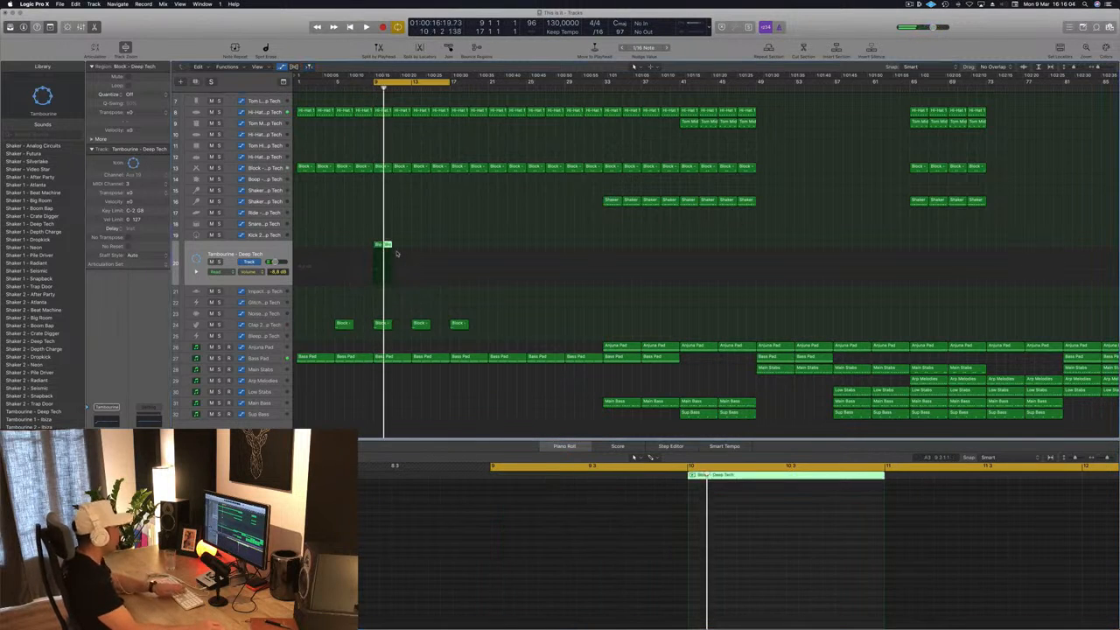
key("Delete")
left_click_drag(378, 244, 400, 251)
key("space")
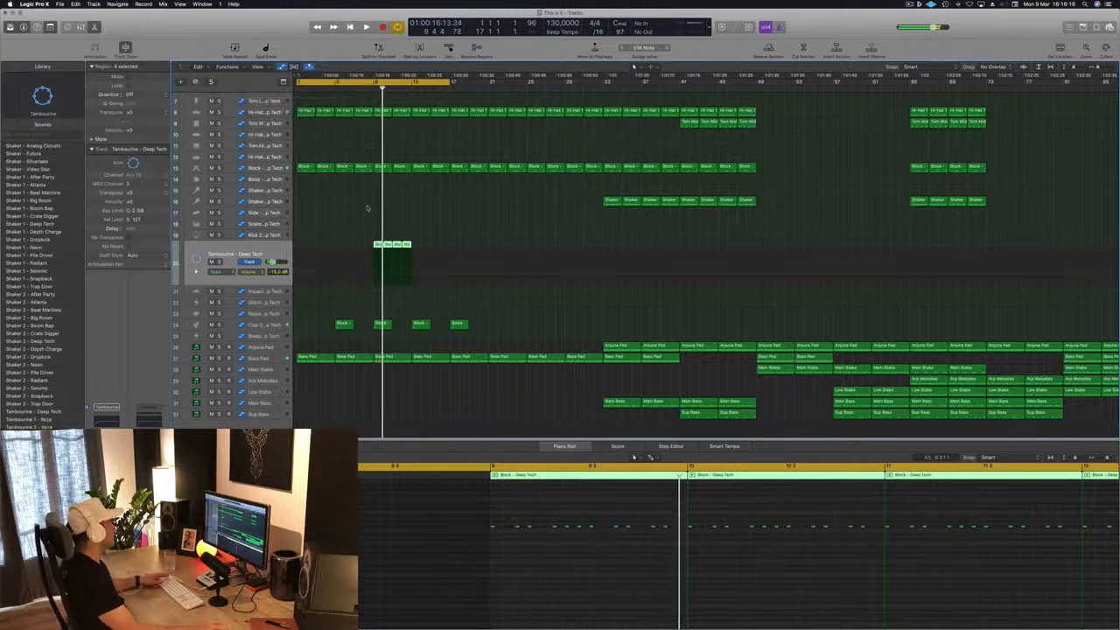
- Play the intro from bar 1, checking the Bass Pad and Clap 2 tracks, and lower the Tambourine volume to -20.0 dB
key("Return")
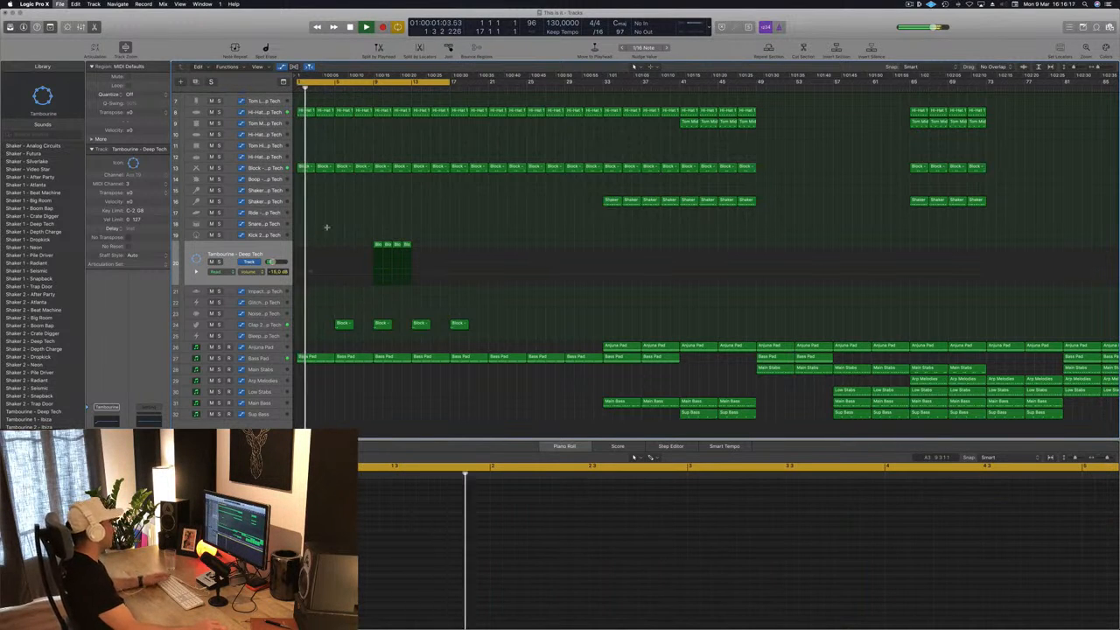
left_click(281, 358)
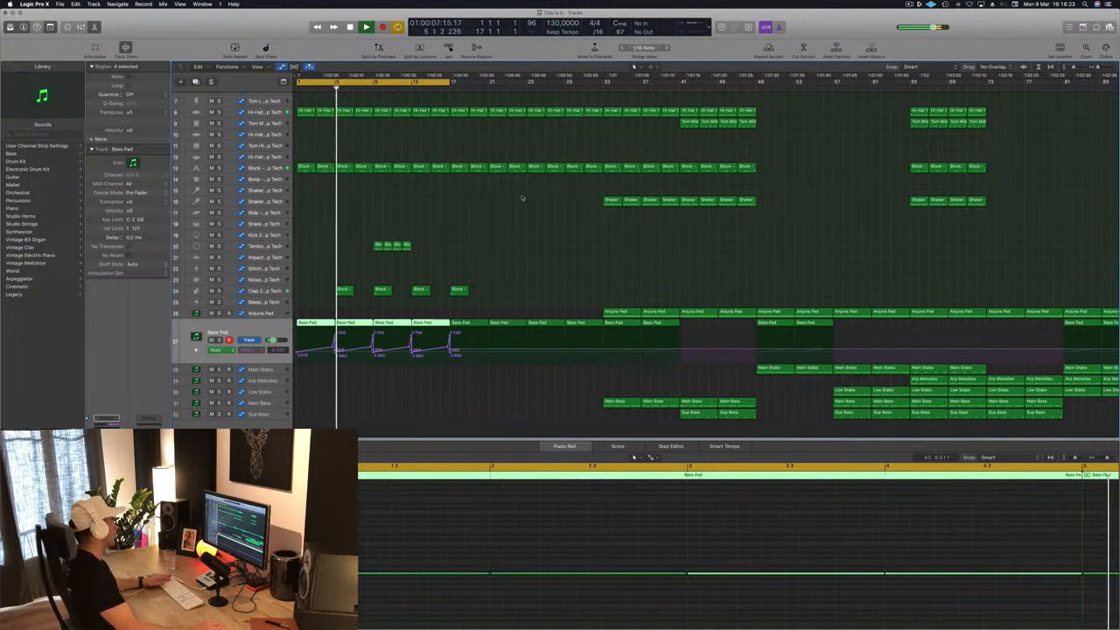
left_click(263, 292)
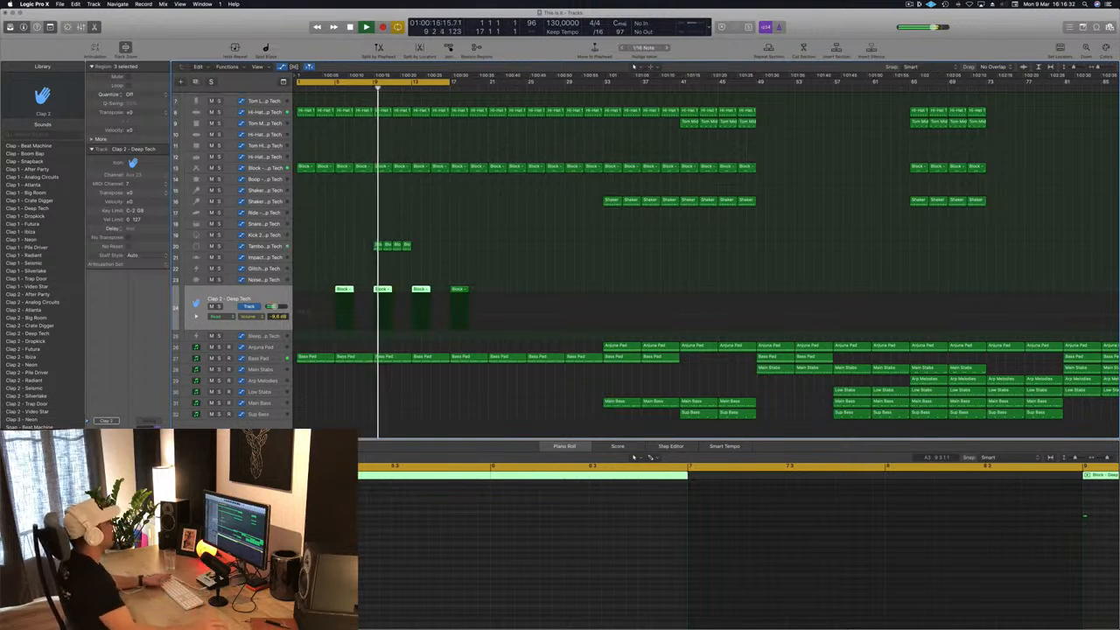
left_click(260, 247)
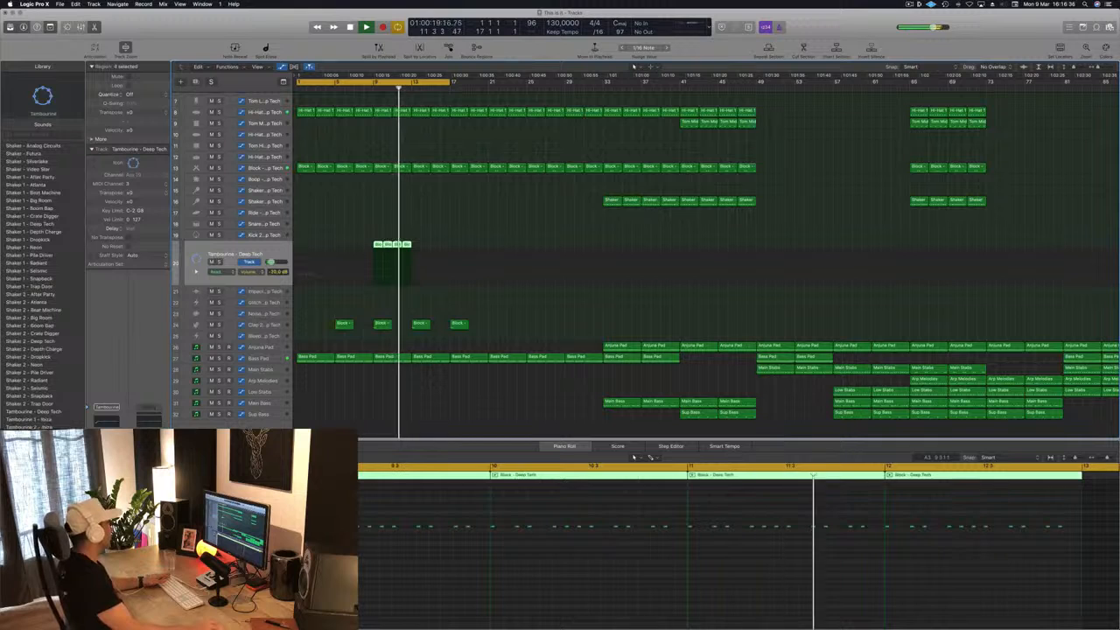
- With the Tambourine's Stereo Delay open, copy its four regions to bar 13 and cycle playback from bar 9 to bar 17
key("v")
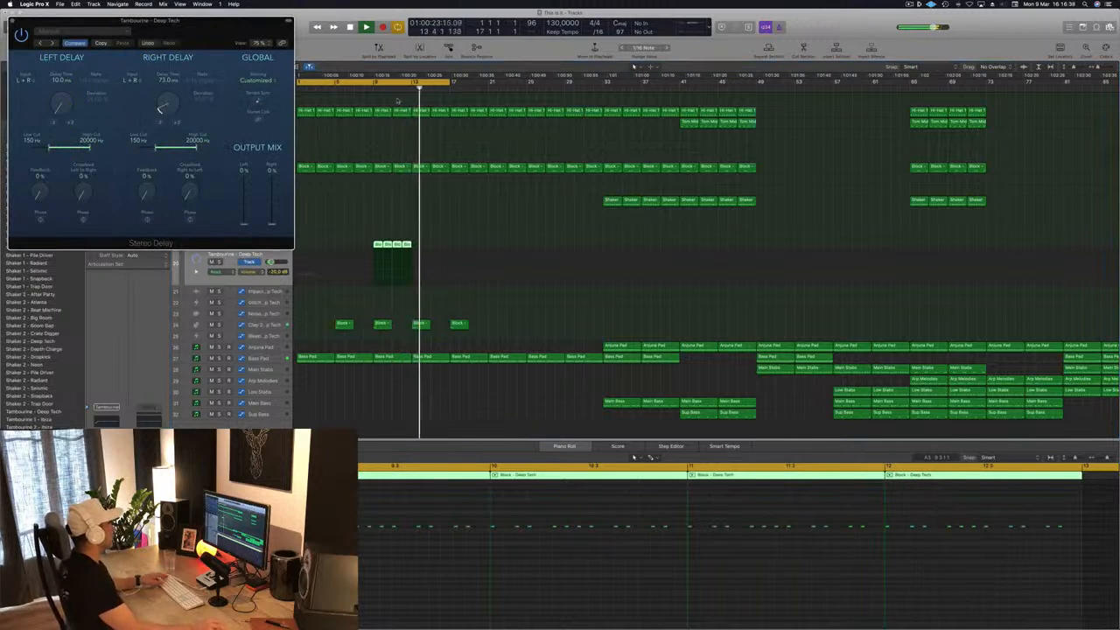
left_click_drag(360, 235, 491, 253)
left_click_drag(380, 247, 420, 252)
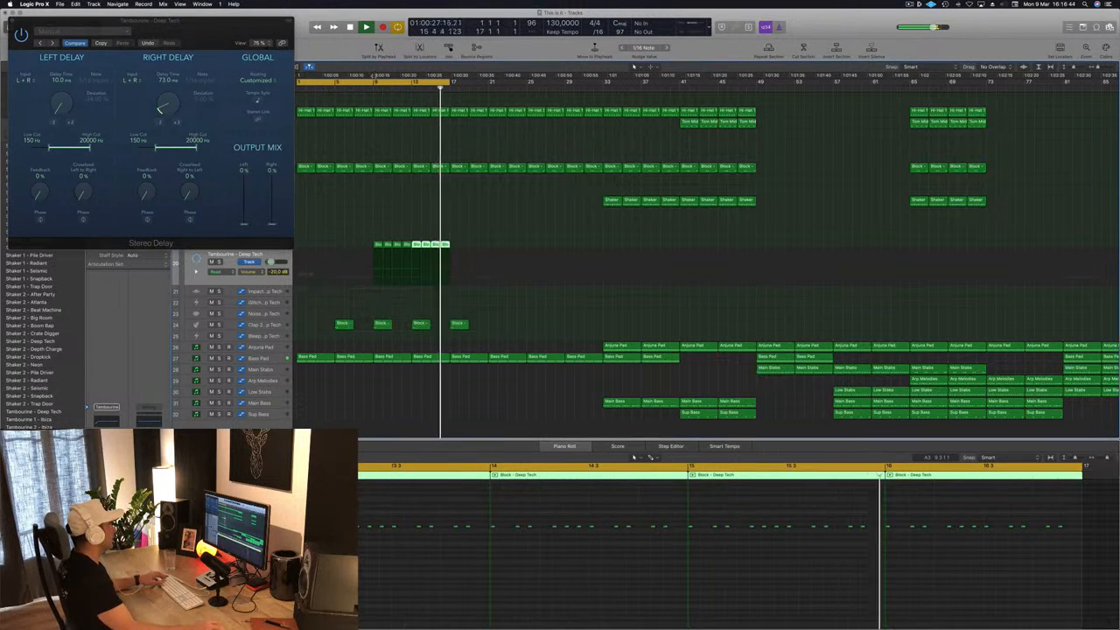
left_click_drag(376, 84, 452, 83)
key("space")
- Set the Stereo Delay's left delay time to 92 ms and raise both output mix levels to 100%
left_click_drag(61, 106, 62, 88)
left_click_drag(244, 224, 244, 174)
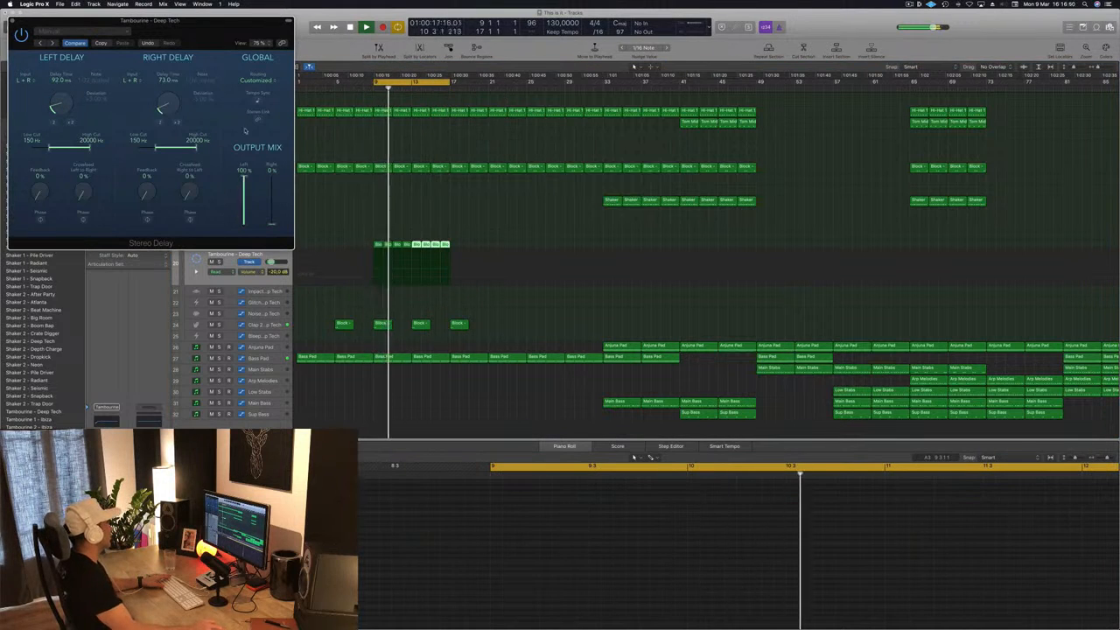
left_click_drag(272, 224, 273, 173)
- Set the Stereo Delay to 22 ms left and 11 ms right, 28% and 42% feedback and 31% right-to-left crossfeed, and close it
left_click_drag(161, 111, 162, 121)
left_click_drag(58, 100, 57, 116)
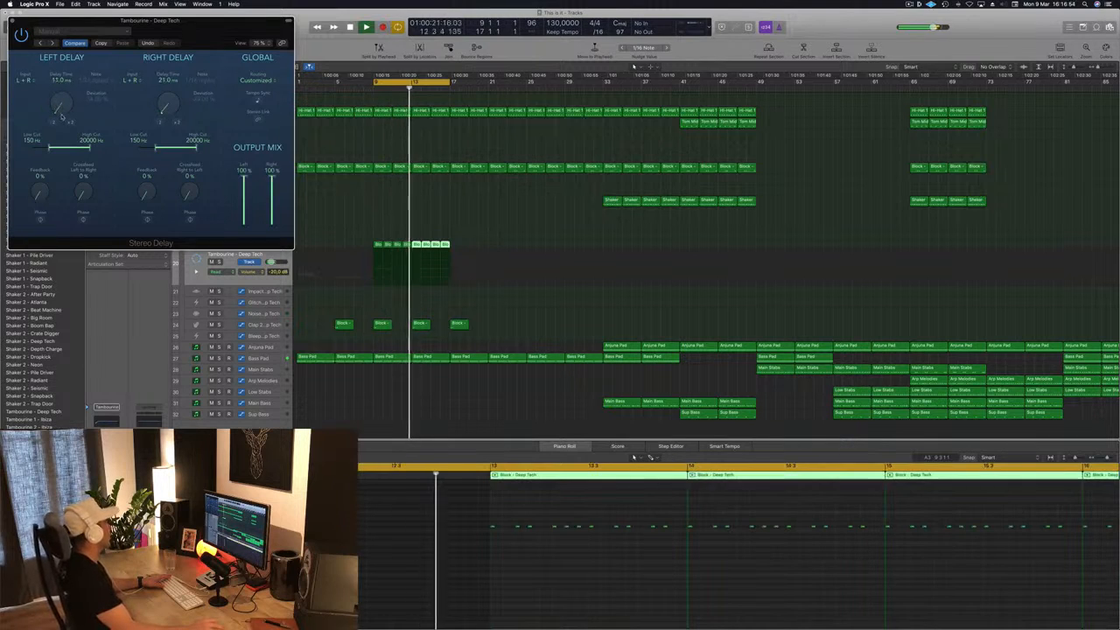
left_click_drag(161, 109, 161, 103)
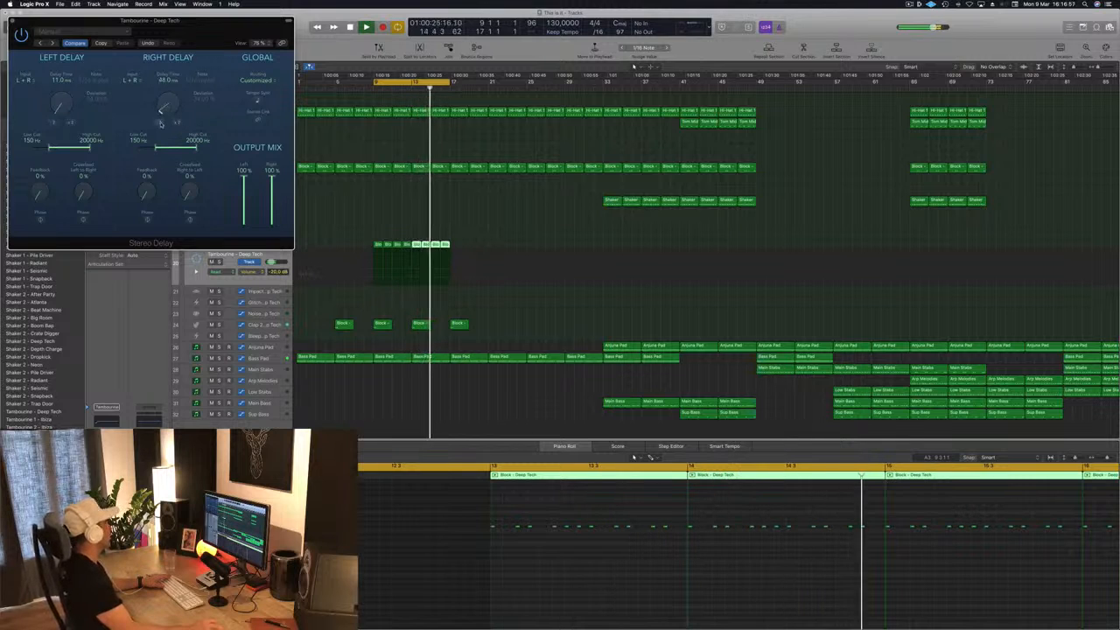
left_click(159, 123)
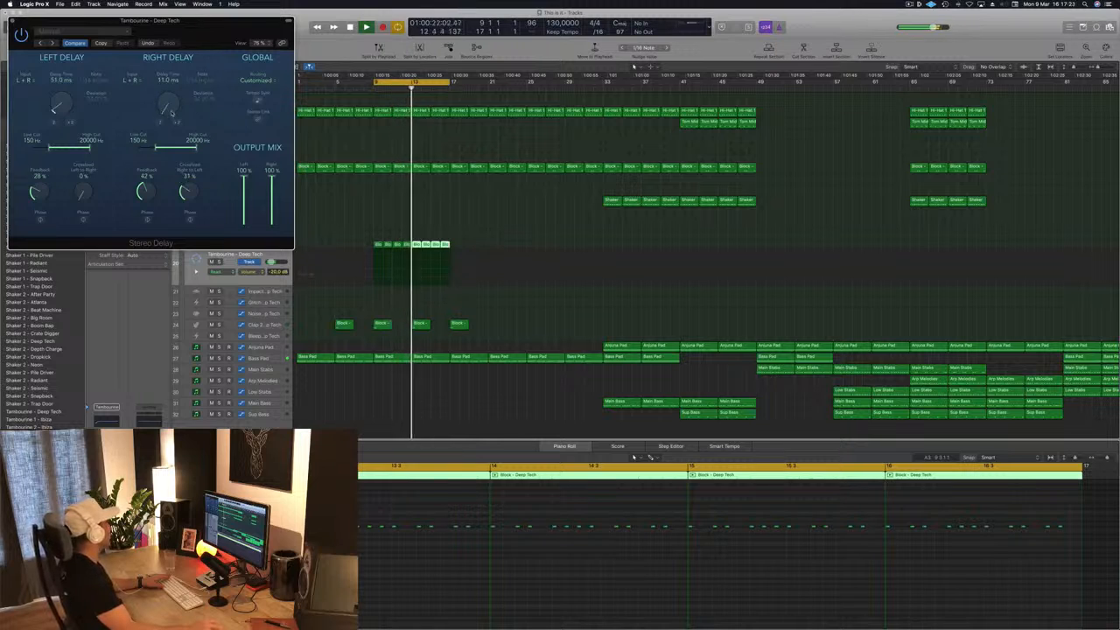
left_click_drag(72, 99, 126, 103)
left_click_drag(220, 30, 468, 100)
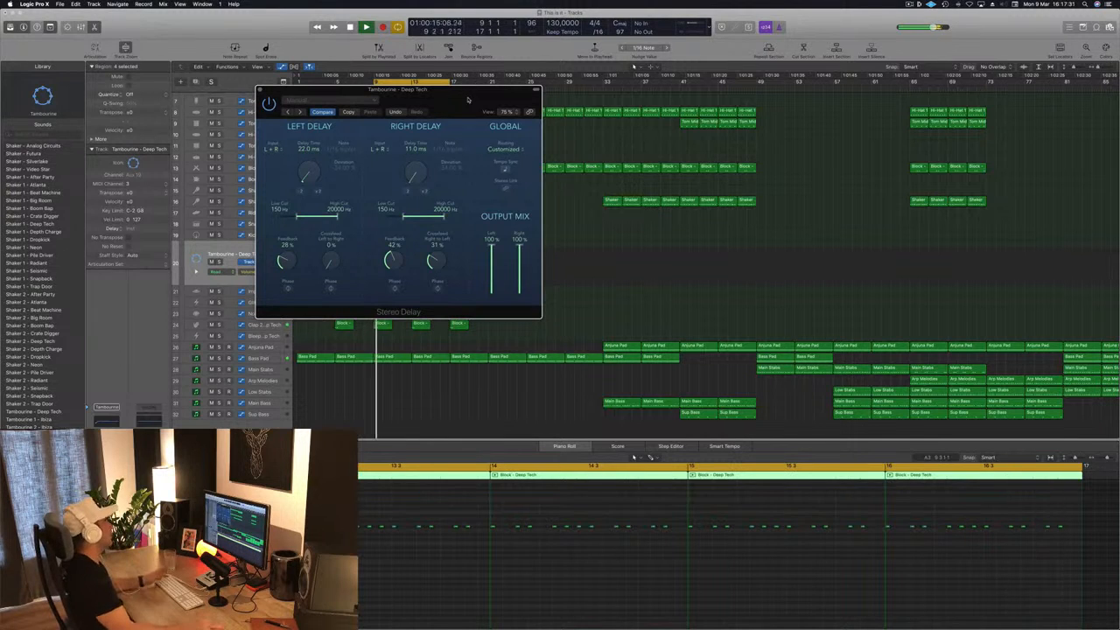
key("super+w")
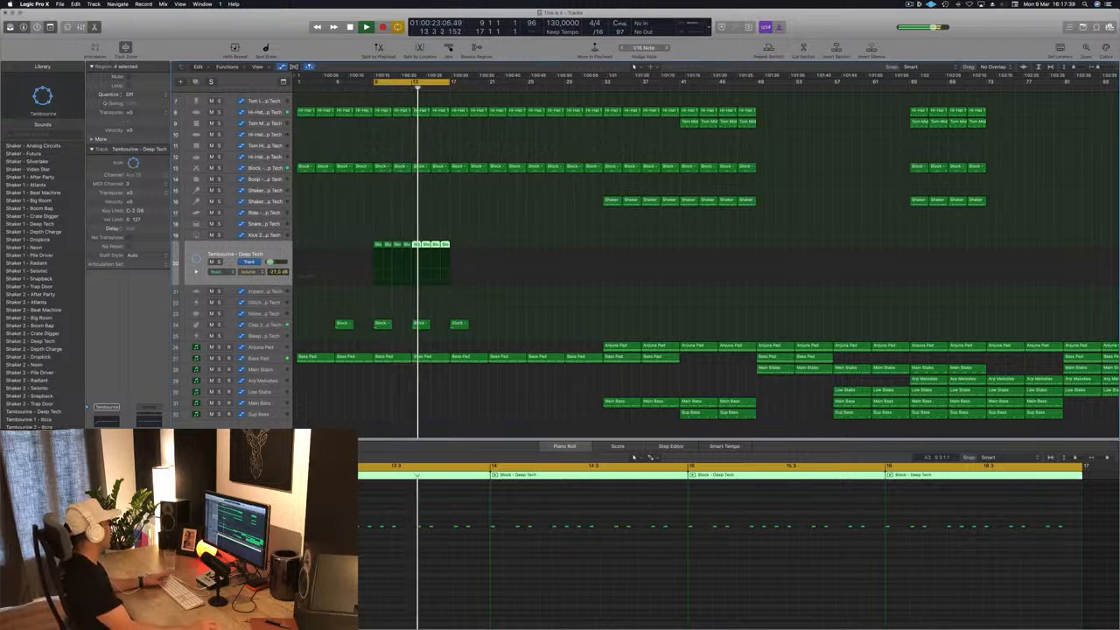
- Open the Tambourine's Bitcrusher and set Wrap mode, 8-bit resolution, 21x downsampling and a 75.70% mix
left_click(106, 466)
left_click_drag(219, 39, 339, 75)
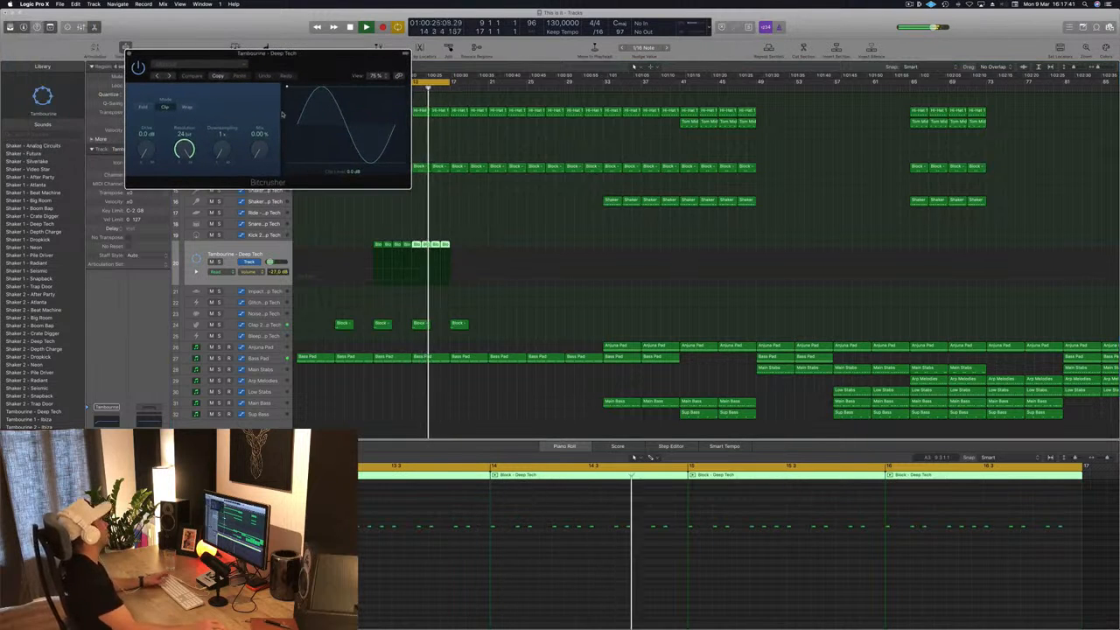
left_click_drag(222, 151, 185, 180)
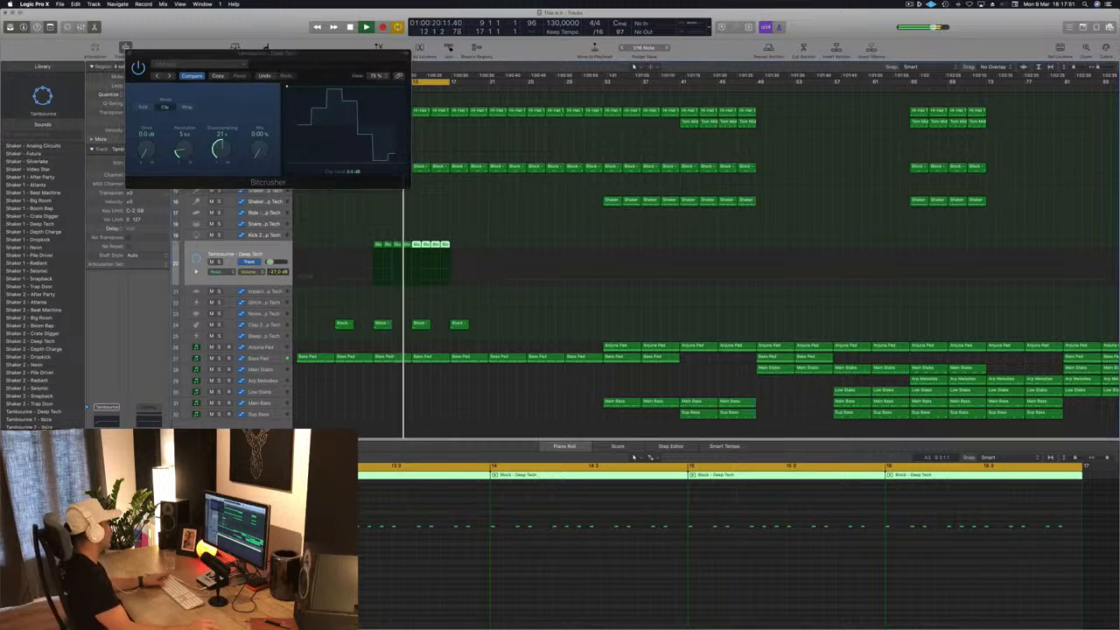
left_click_drag(186, 150, 195, 169)
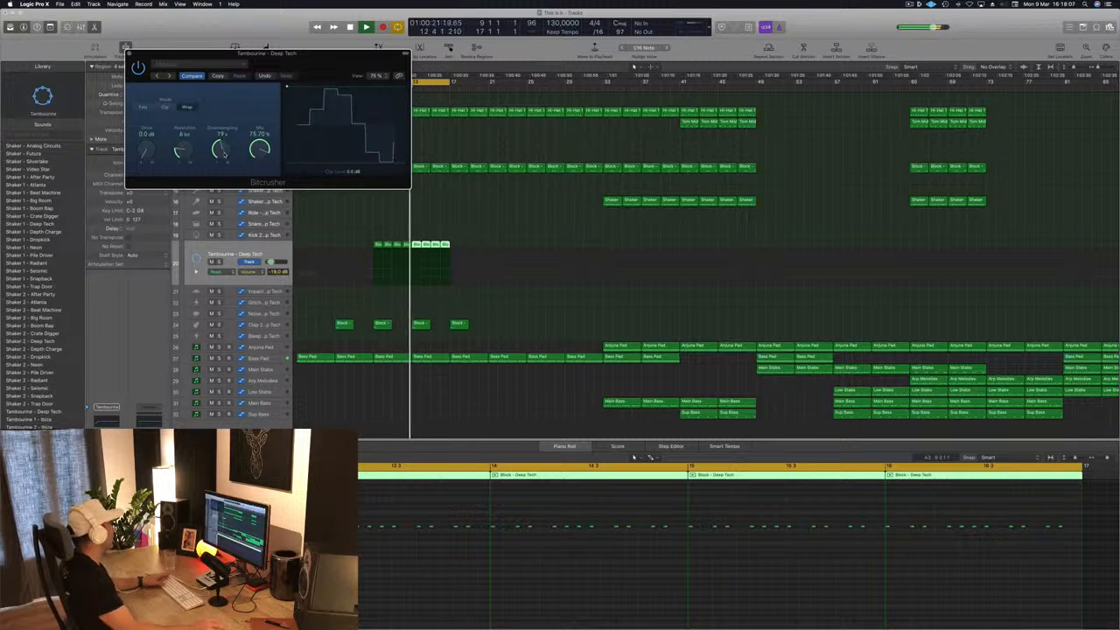
left_click_drag(225, 159, 227, 147)
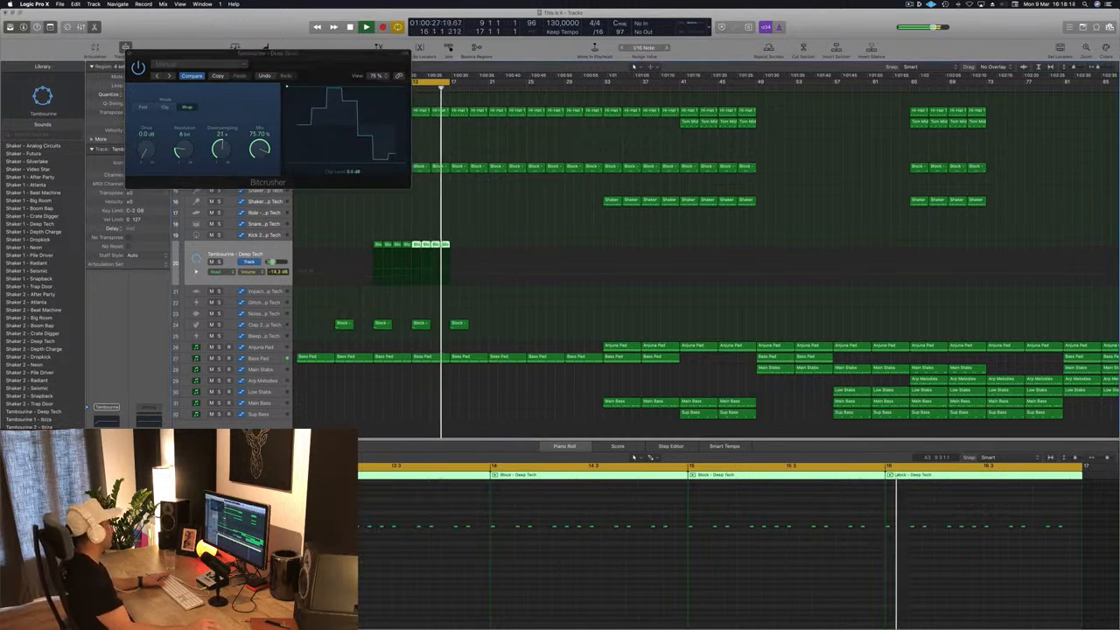
left_click_drag(186, 150, 189, 136)
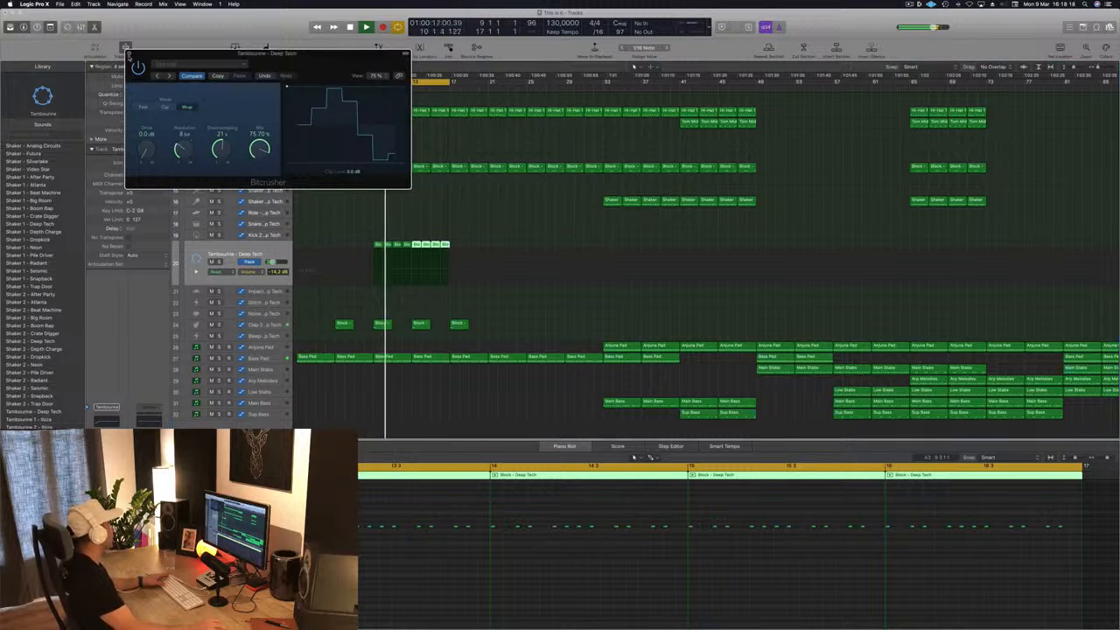
left_click(129, 54)
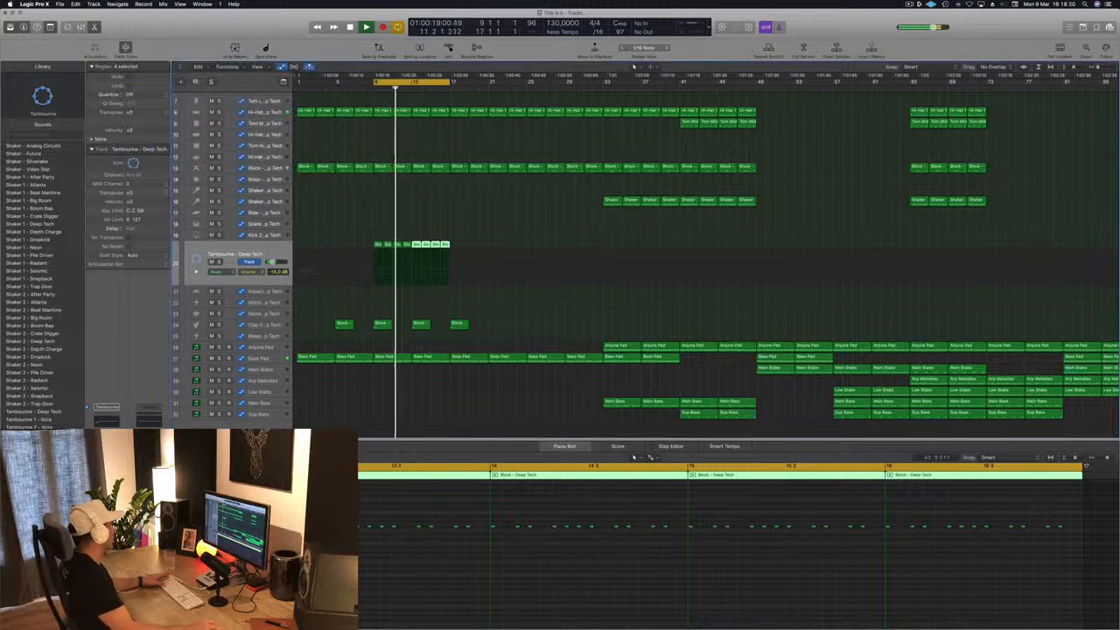
- Reopen the Bitcrusher, reduce its mix to 72.30% and close the plug-in window
key("v")
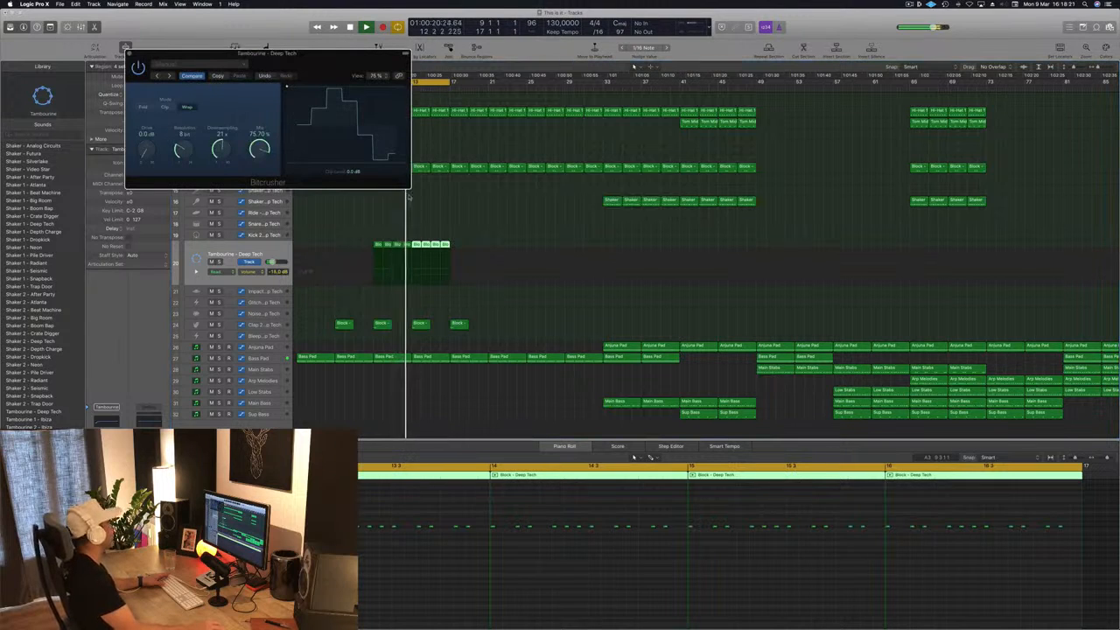
left_click_drag(260, 162, 263, 151)
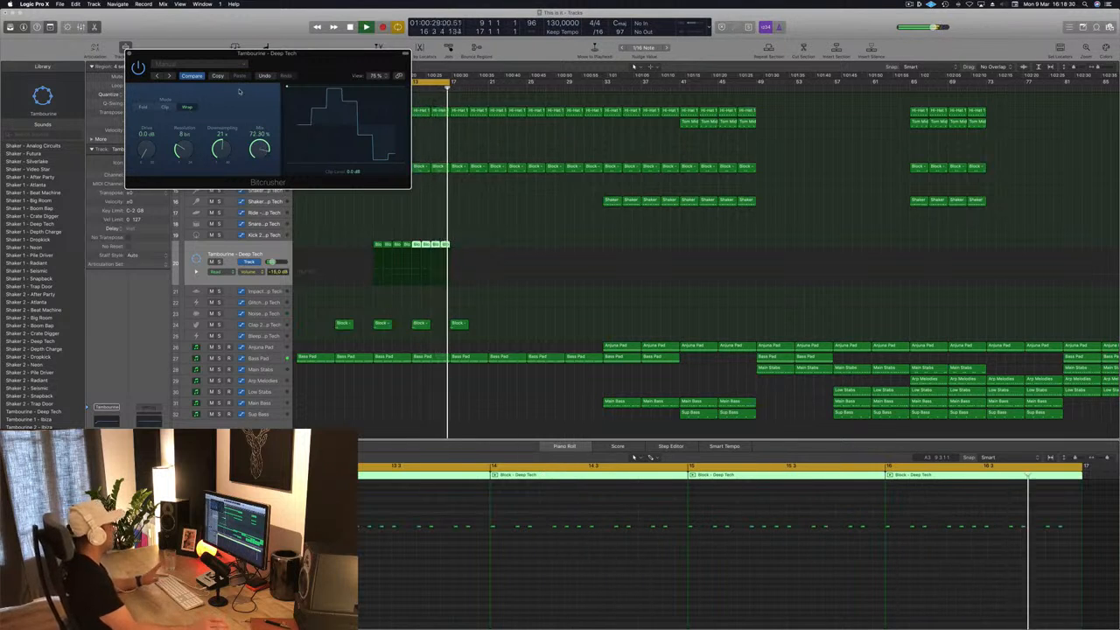
left_click_drag(316, 64, 326, 68)
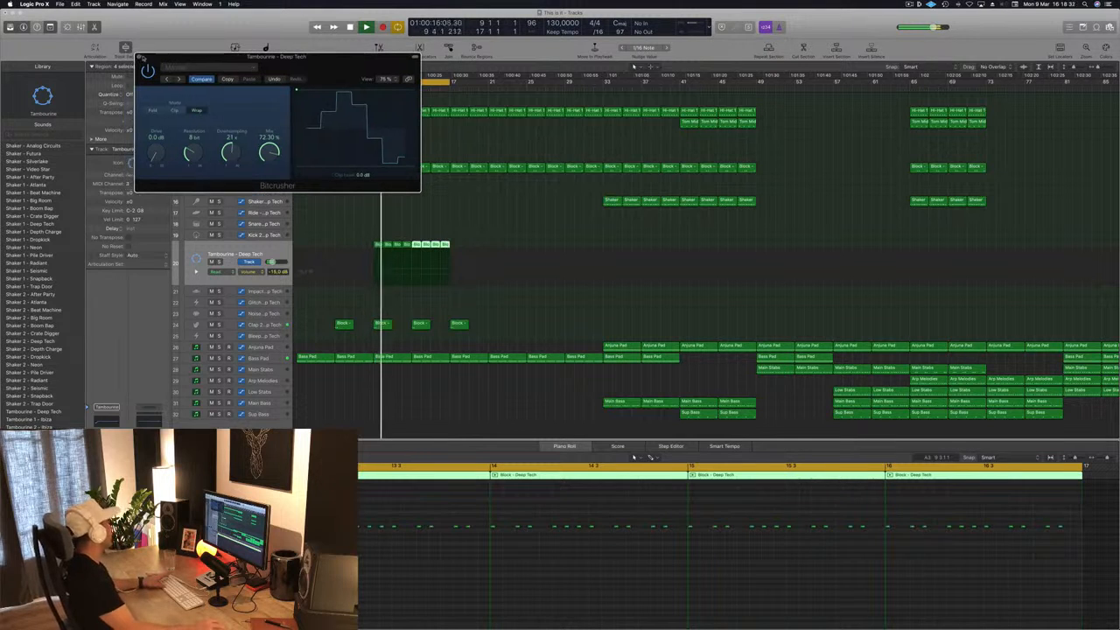
left_click(138, 57)
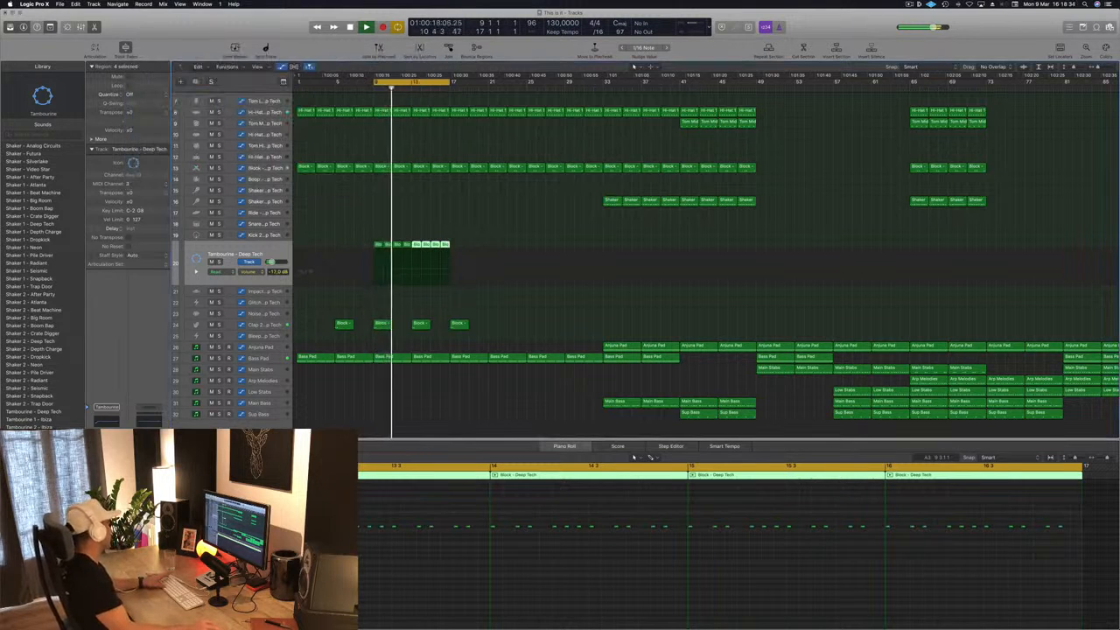
- Copy all eight Tambourine regions to bar 17 and restart playback from bar 9
left_click_drag(369, 239, 493, 254)
left_click_drag(377, 246, 455, 251)
key("space")
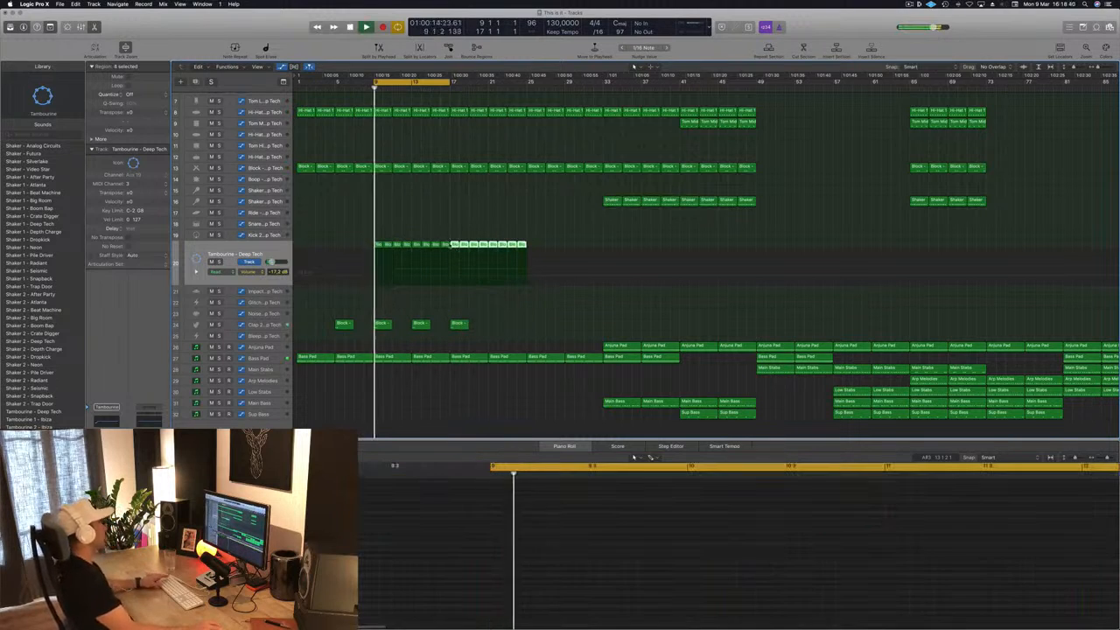
- Save the project and set the Tambourine track's volume to -18.0 dB
left_click(433, 222)
key("super+s")
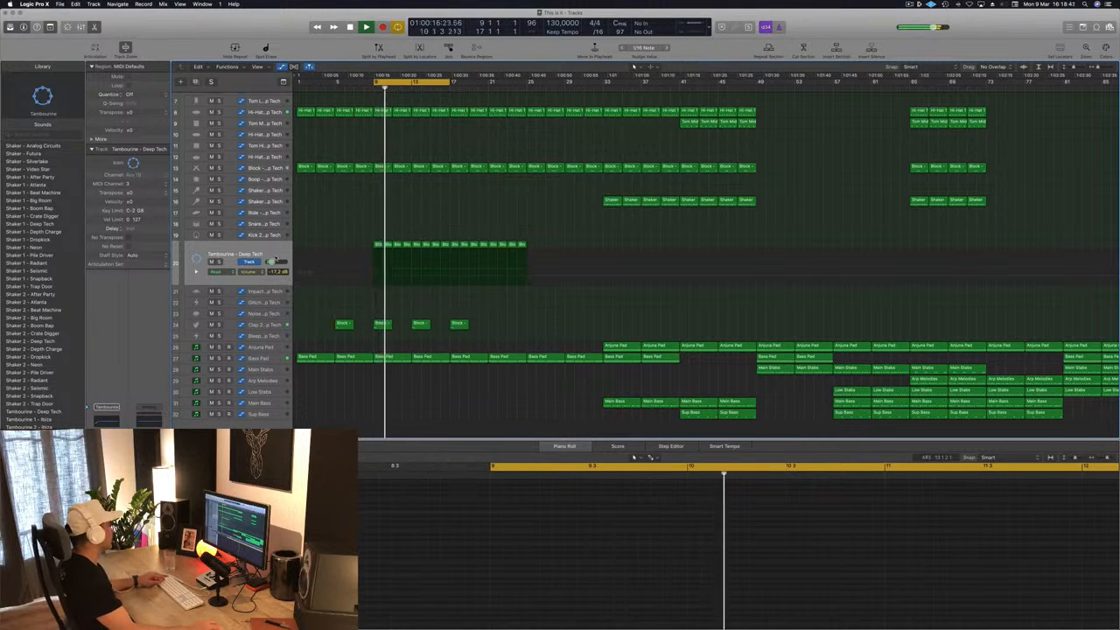
left_click(235, 254)
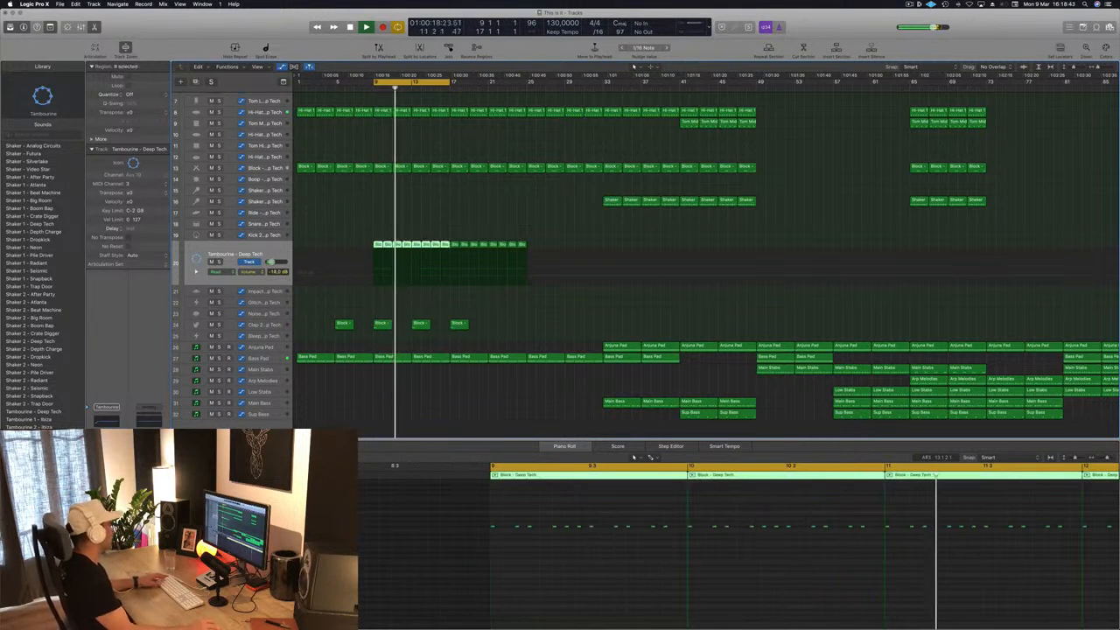
left_click(424, 217)
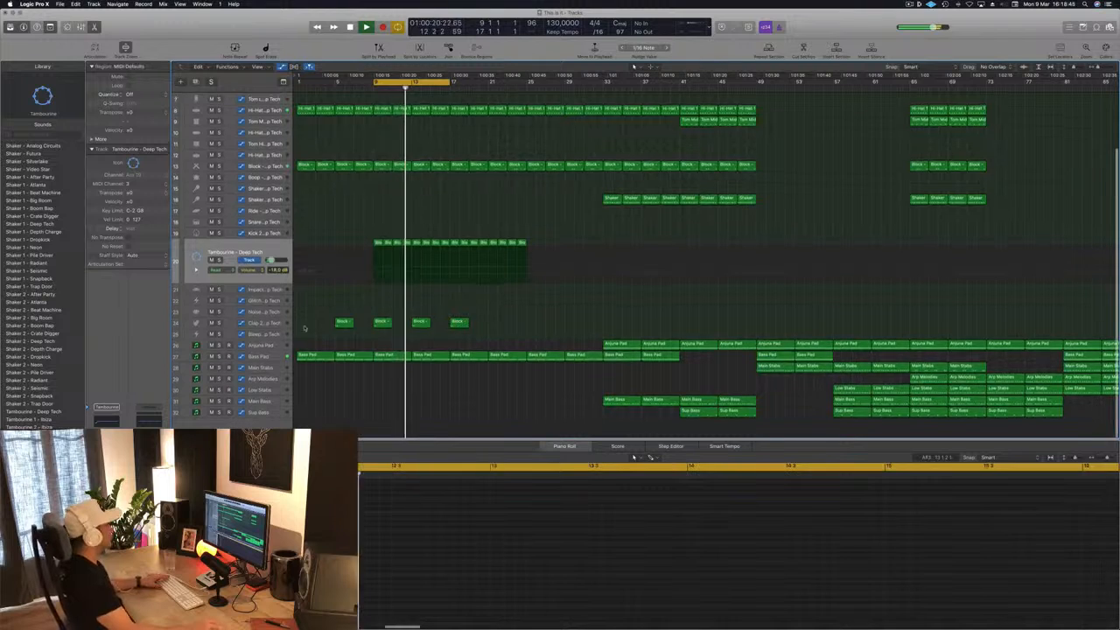
- Replace the four Bass Pad regions from bar 17 to bar 33 with copies of the first four regions and their cutoff ramps
left_click(256, 358)
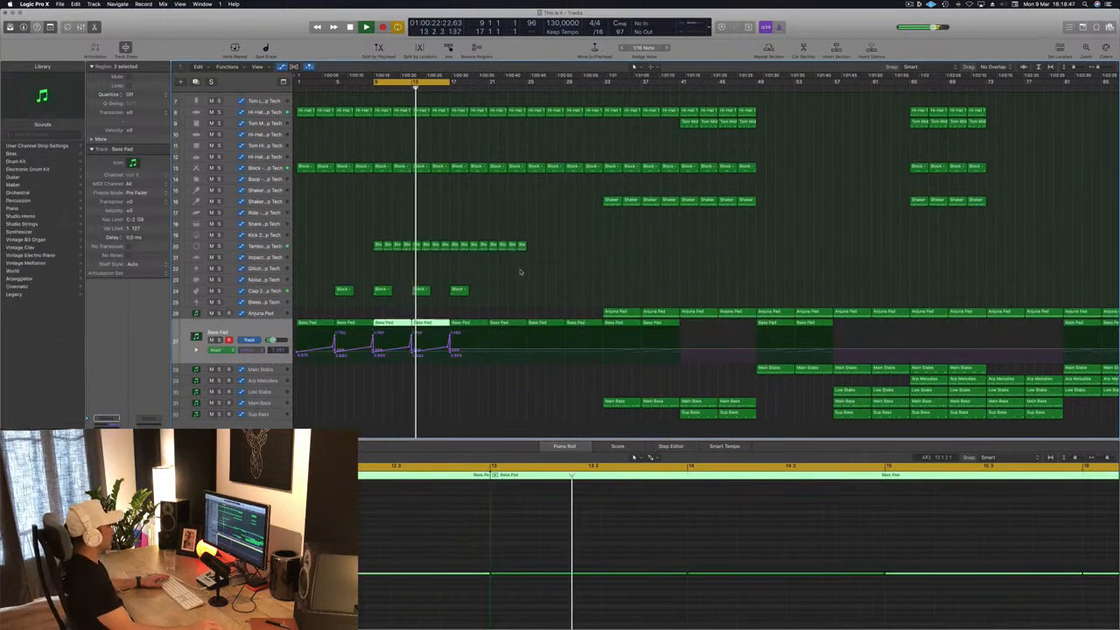
left_click_drag(467, 314, 574, 324)
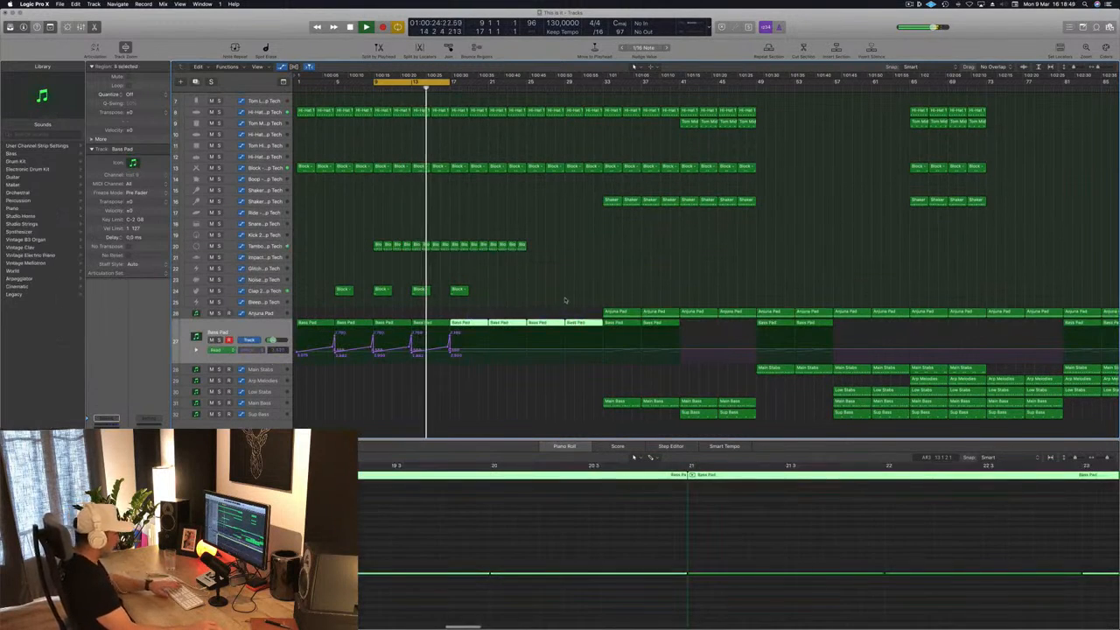
key("Delete")
left_click_drag(503, 315, 450, 322)
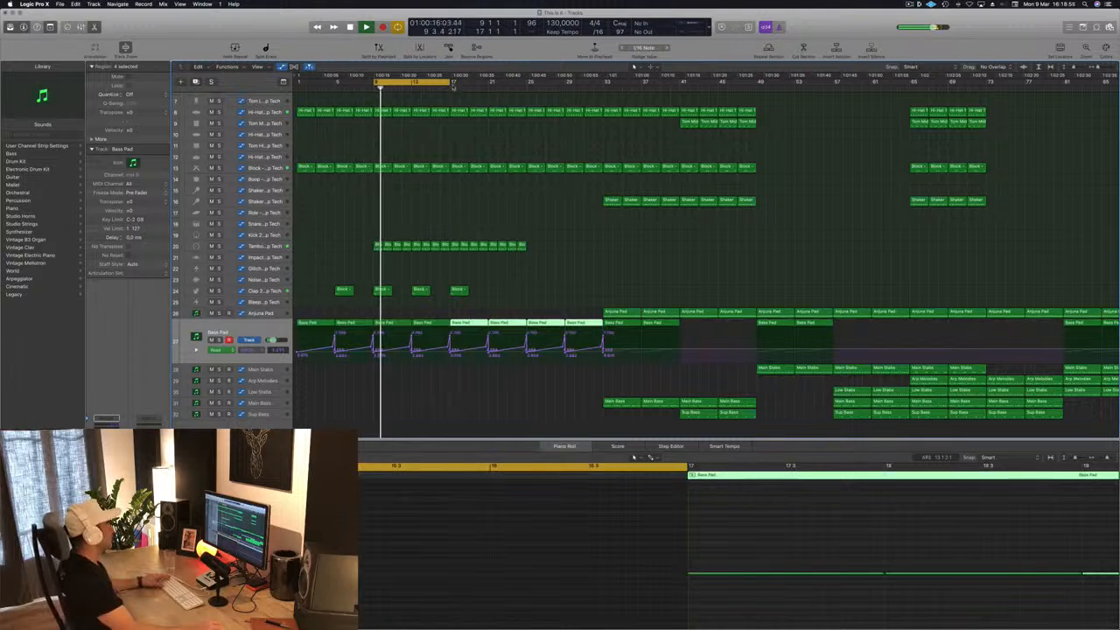
- Extend the cycle range to bar 25 and listen to the lengthened intro section
left_click_drag(452, 82, 525, 81)
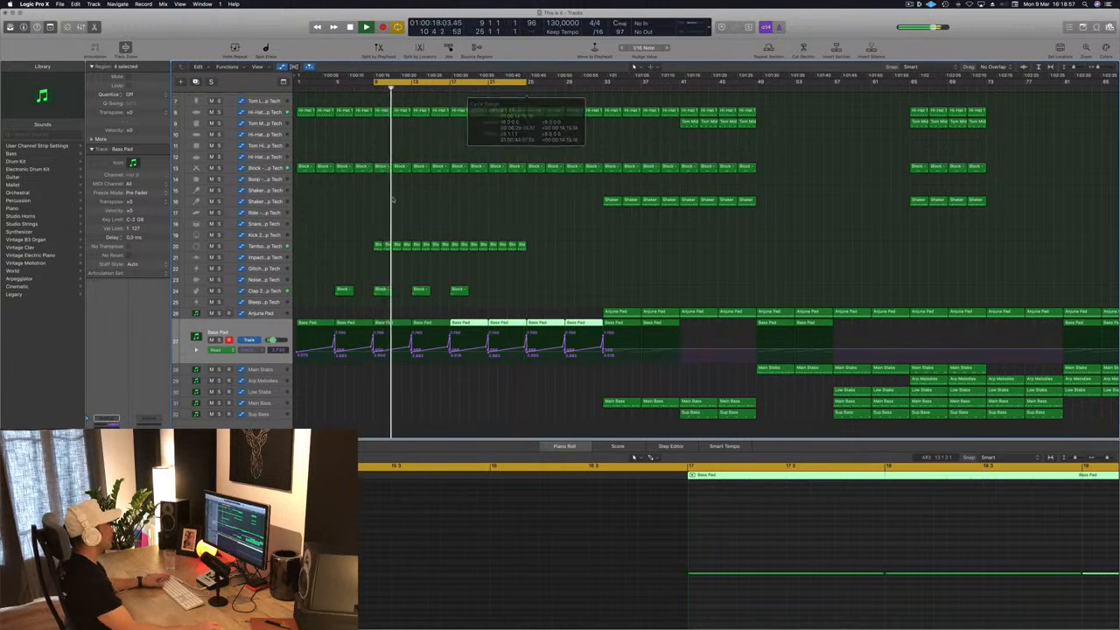
left_click(430, 206)
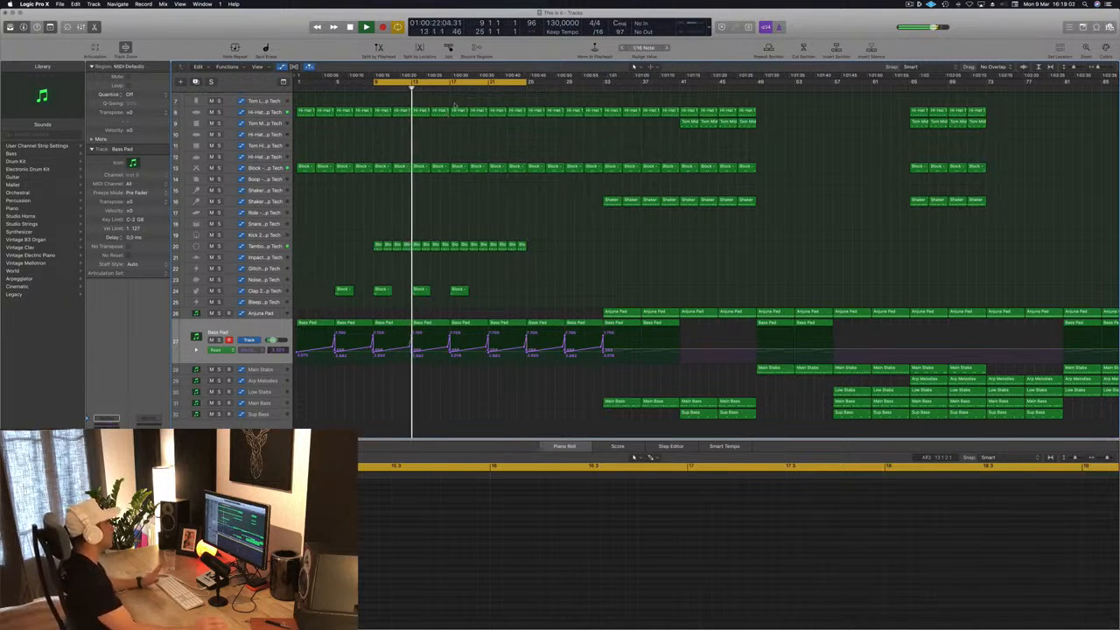
key("super+Right")
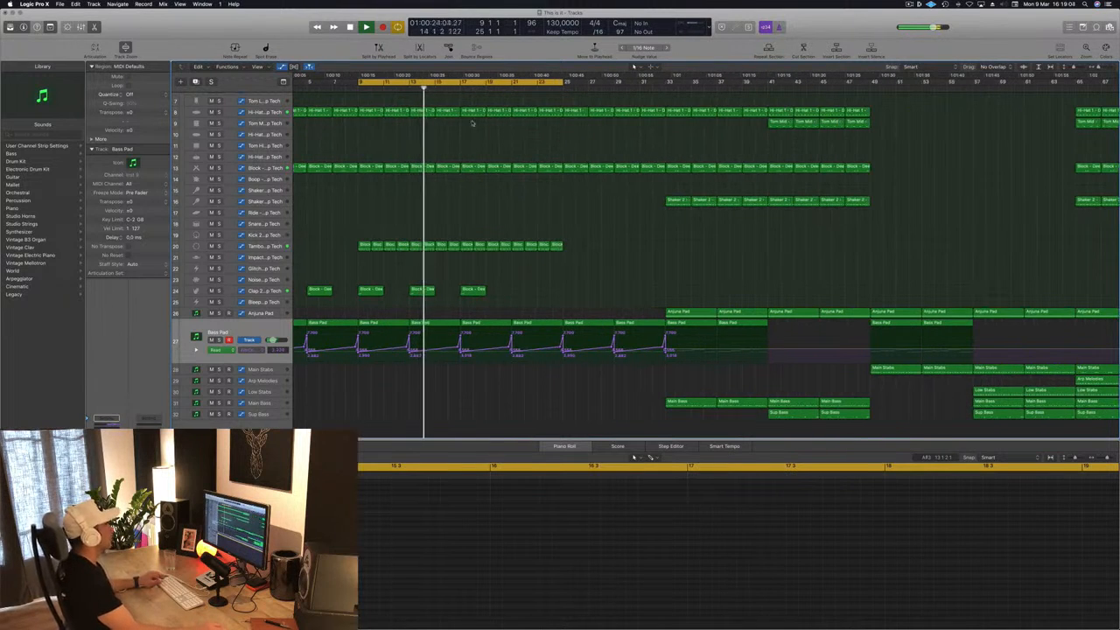
scroll(473, 122, "up", 5)
scroll(688, 122, "down", 3)
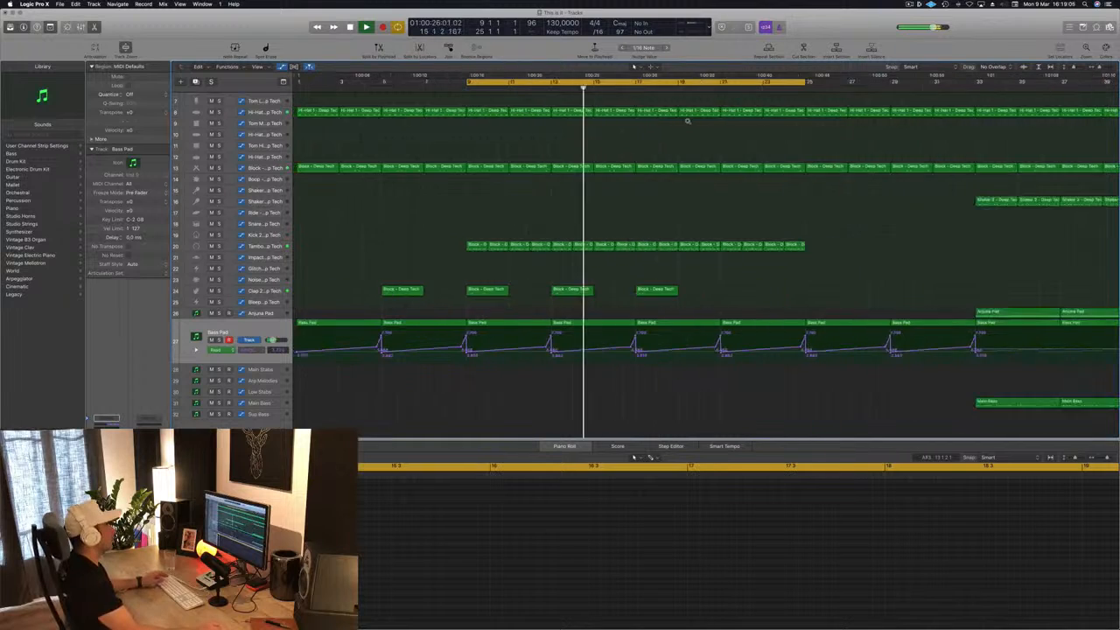
- Select the last hi-hat and kick notes before bar 17 in the bar 15 regions and resume playback
scroll(688, 122, "down", 3)
scroll(742, 92, "up", 4)
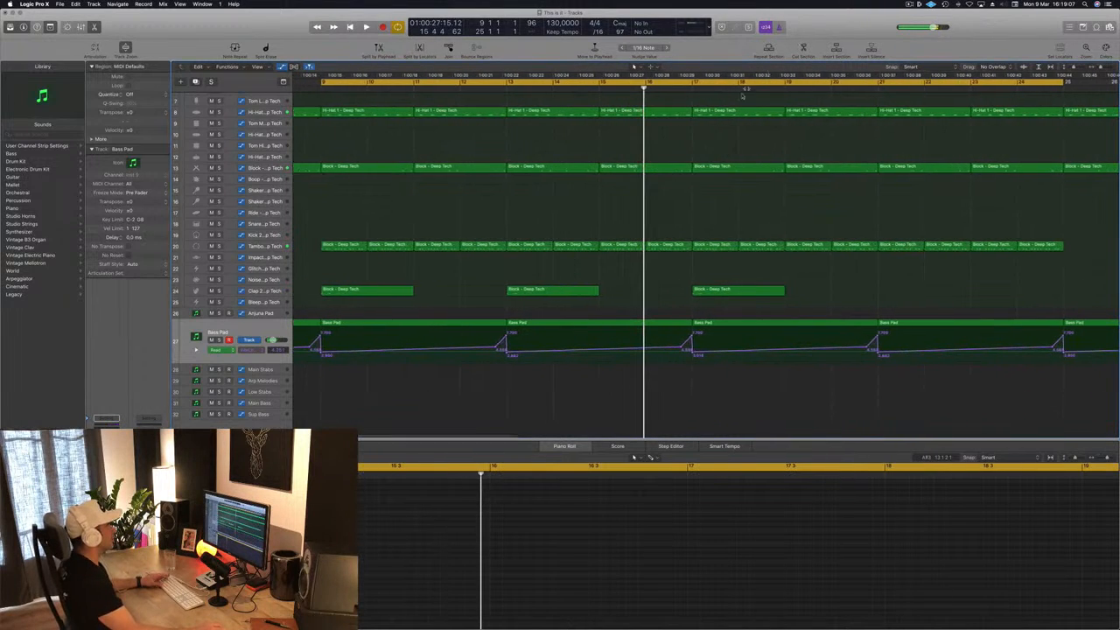
left_click(670, 116)
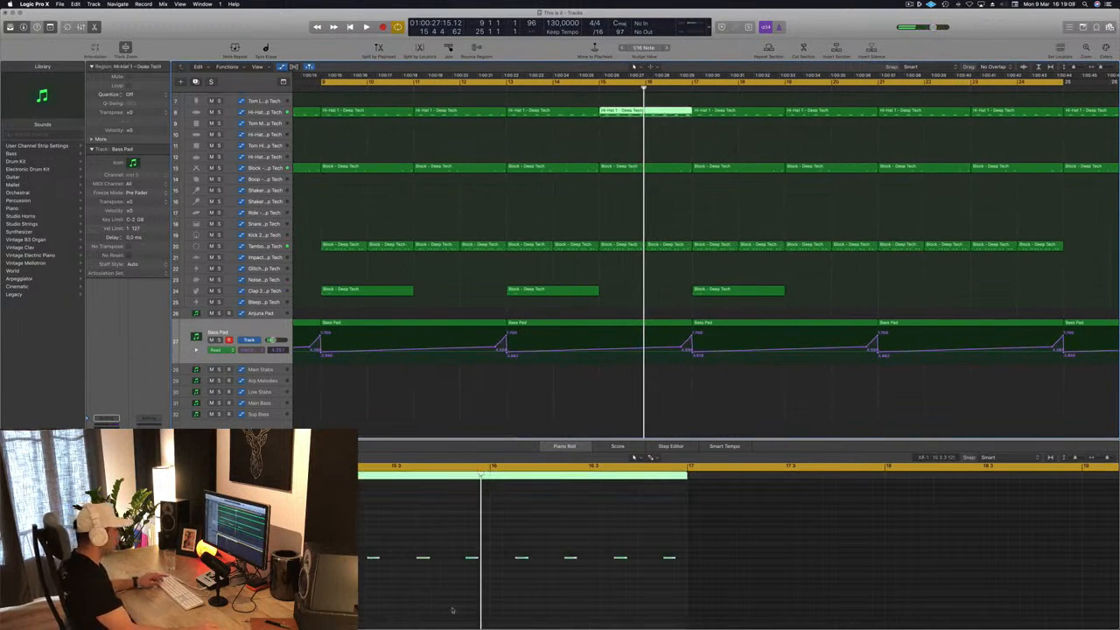
left_click(670, 557)
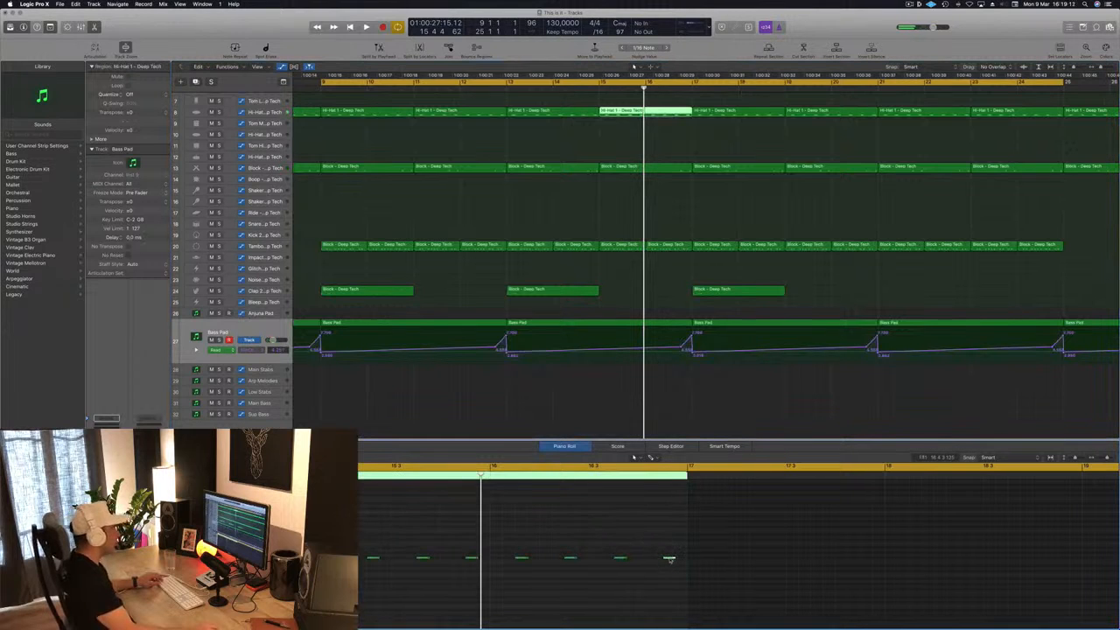
scroll(677, 127, "up", 4)
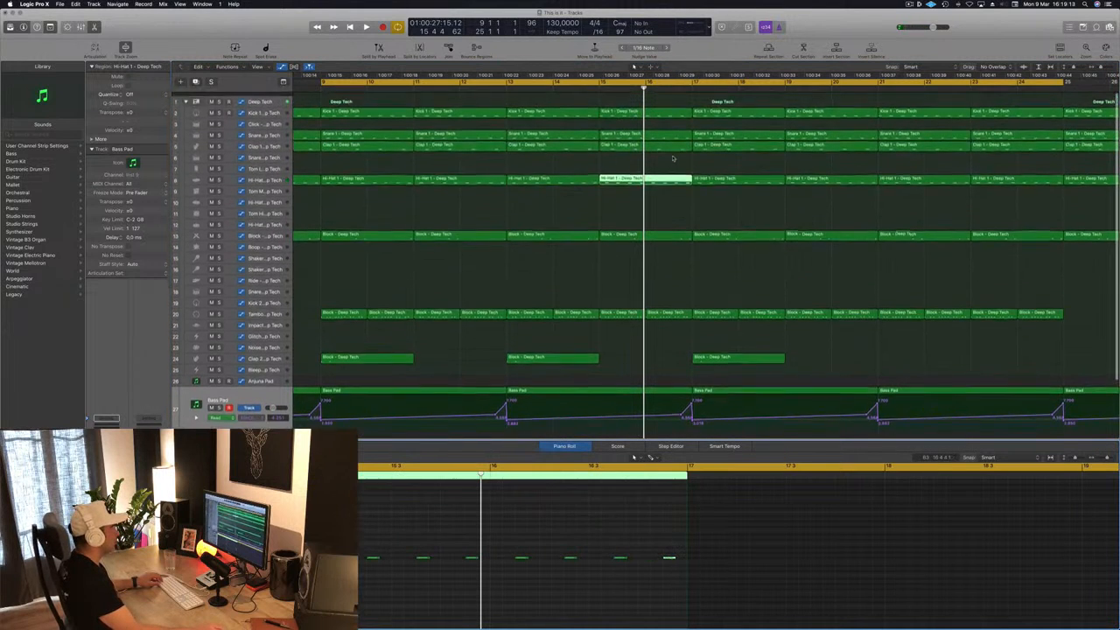
left_click(666, 111)
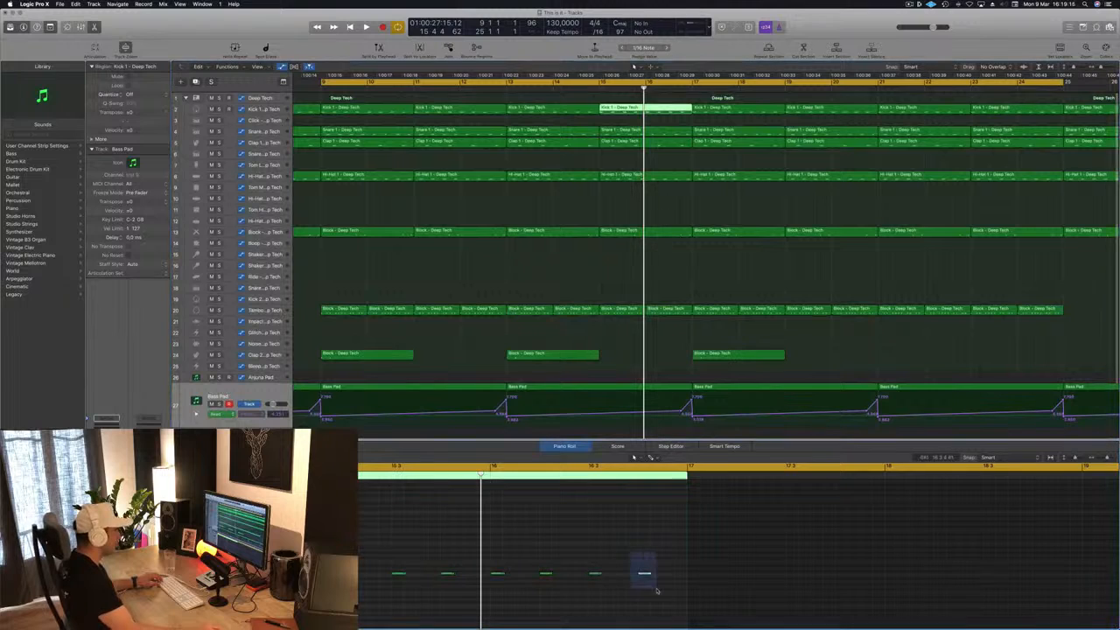
left_click_drag(645, 575, 621, 577)
key("space")
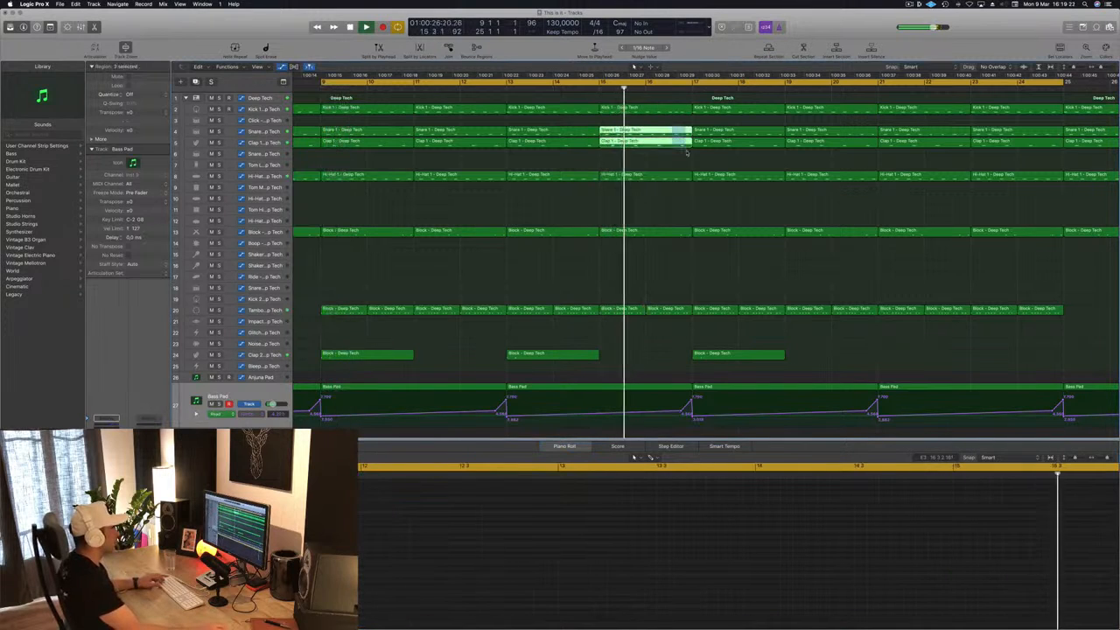
- Cut the last half bar before bar 17 out of the Snare 1, Clap 1, Hi-Hat 1 and Block regions
left_click(690, 191)
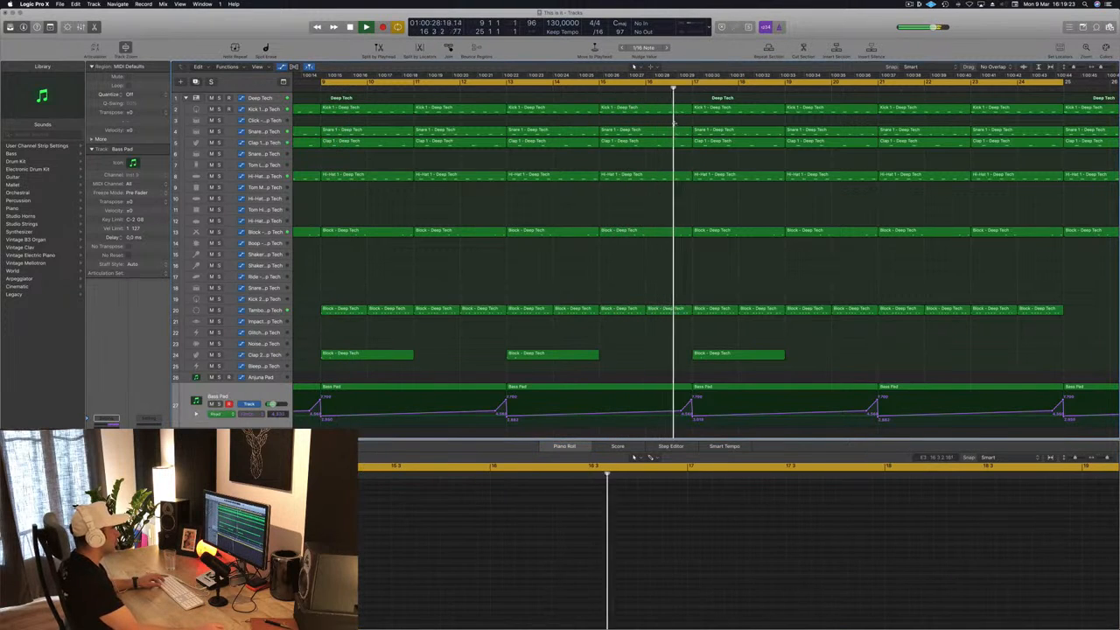
left_click_drag(671, 125, 693, 306)
key("Delete")
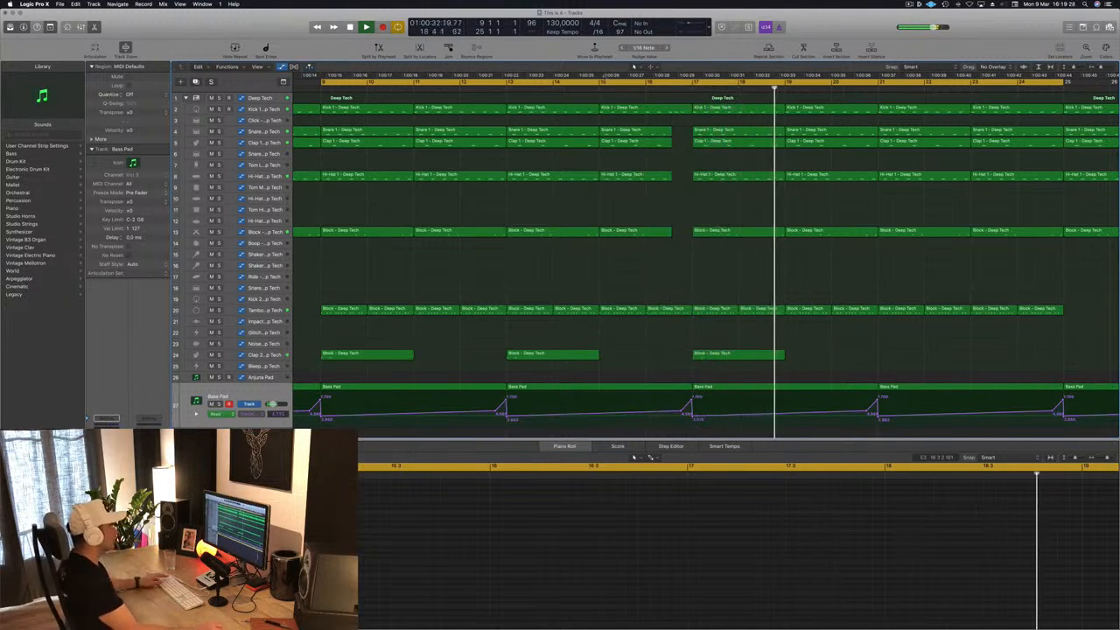
- Review the arrangement around the drum gap before bar 17 and restart playback from bar 9
scroll(613, 124, "left", 3)
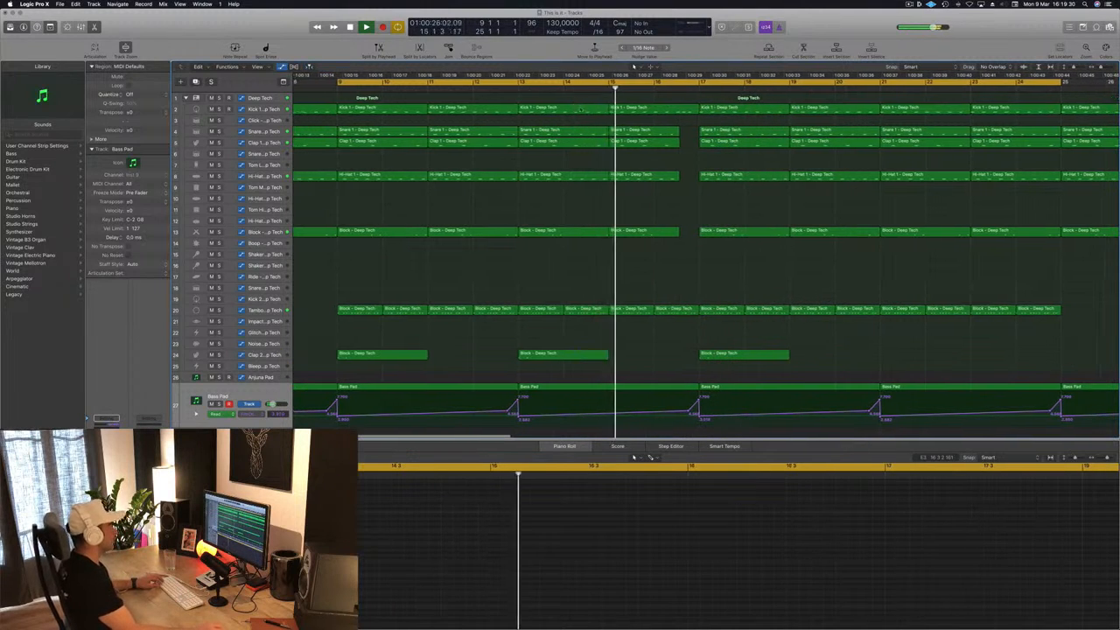
key("super+Left")
key("super+Left")
key("super+Left")
key("super+Left")
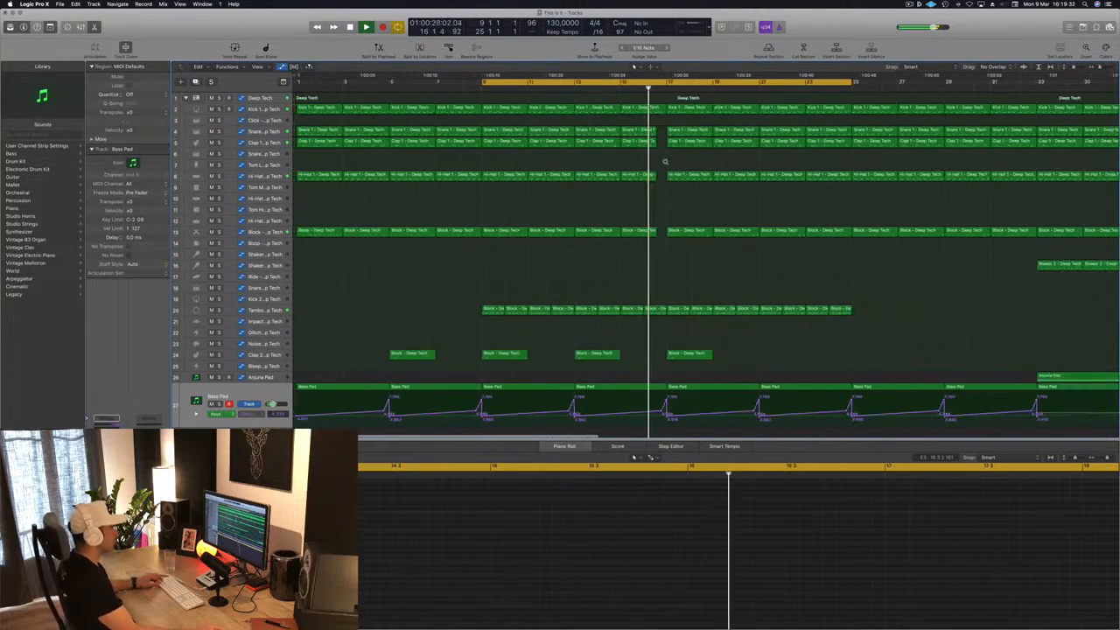
key("super+Right")
scroll(613, 180, "right", 2)
key("super+Left")
key("super+Left")
key("super+Left")
key("super+Left")
key("super+Left")
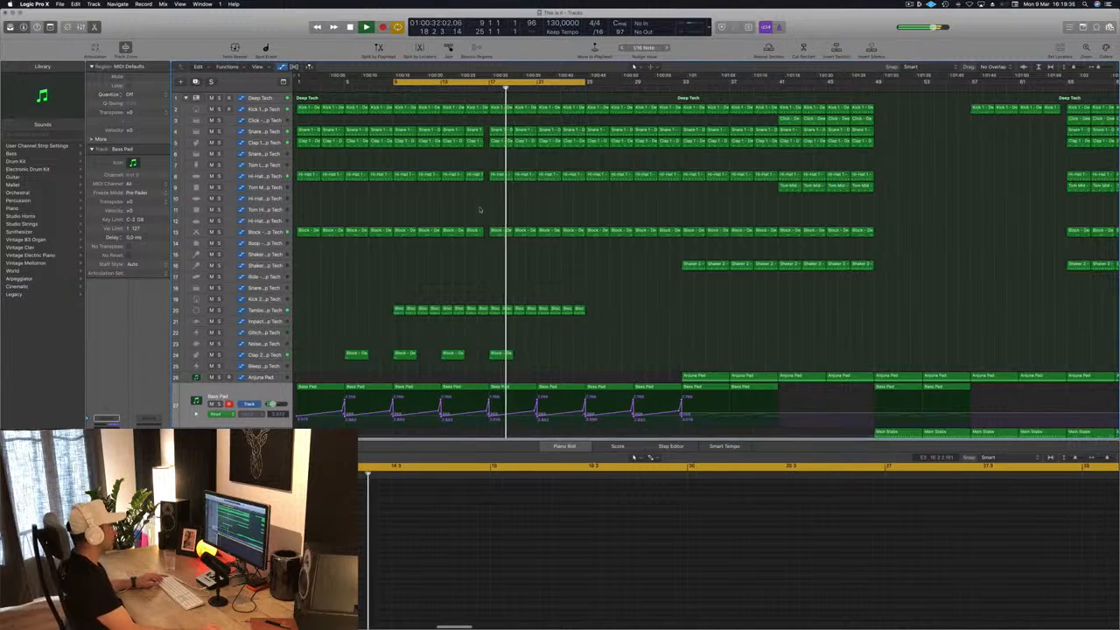
key("space")
key("space")
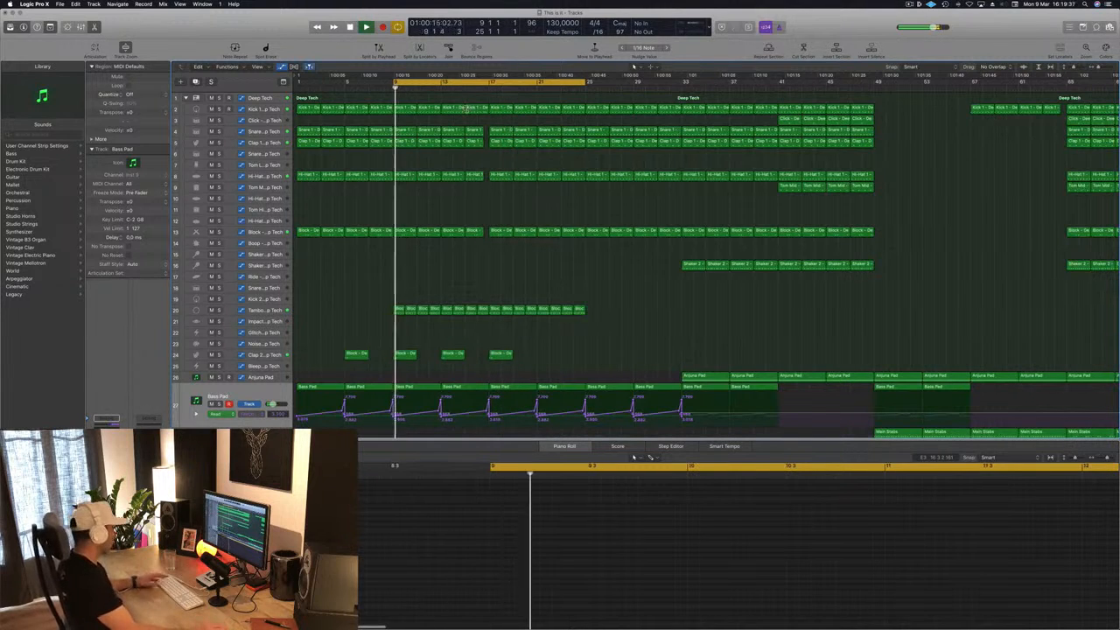
- Set the Tambourine track's volume to -21.5 dB while the section plays
left_click(258, 313)
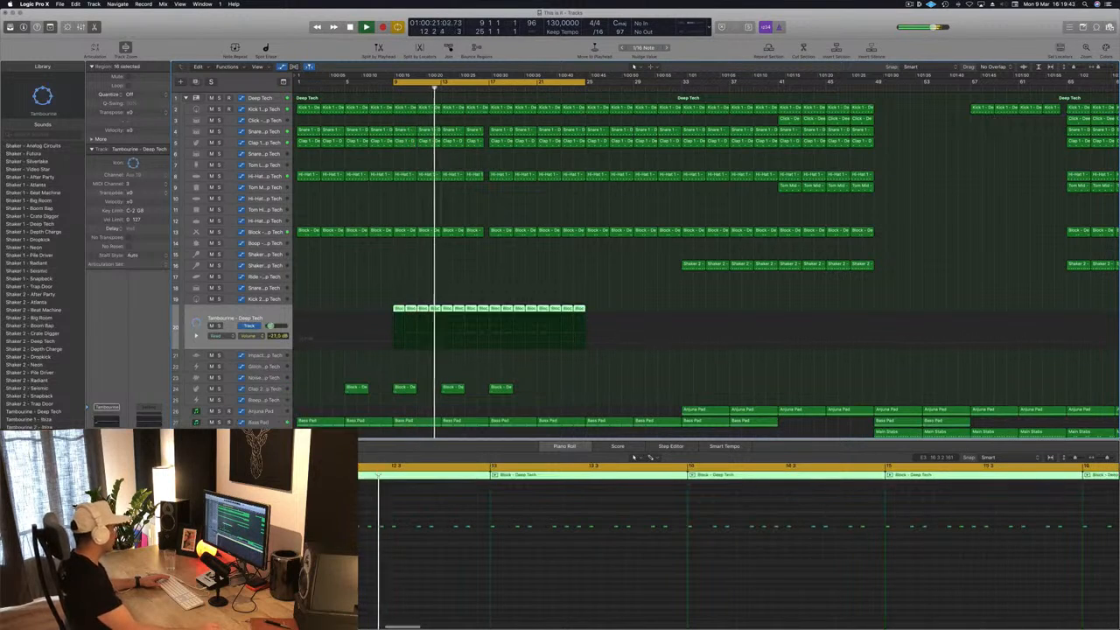
left_click(548, 280)
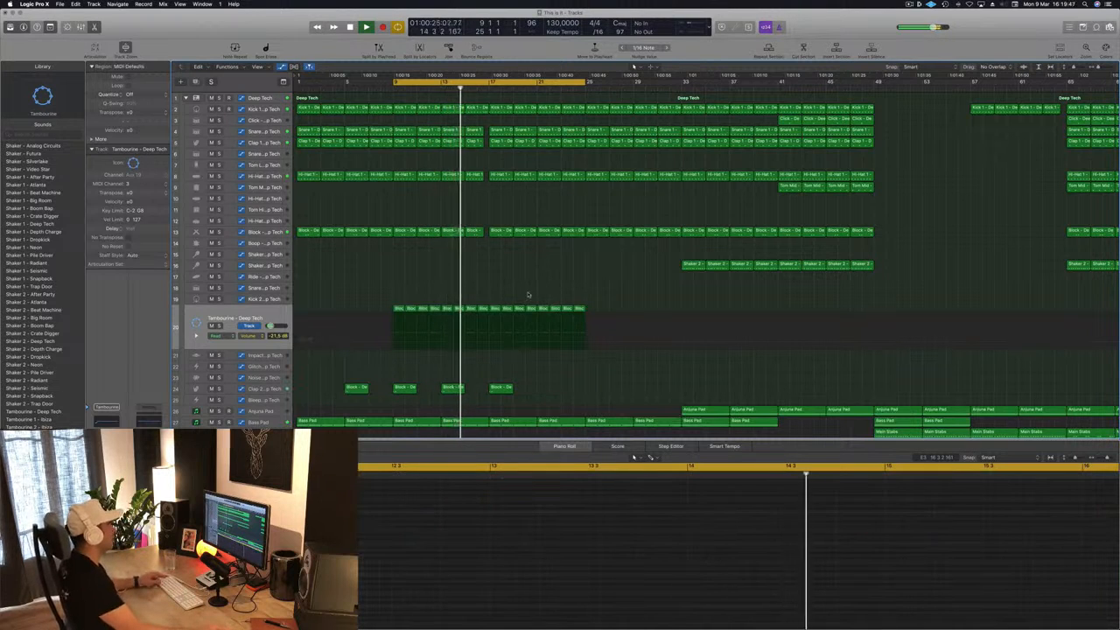
scroll(529, 295, "up", 3)
scroll(529, 291, "down", 4)
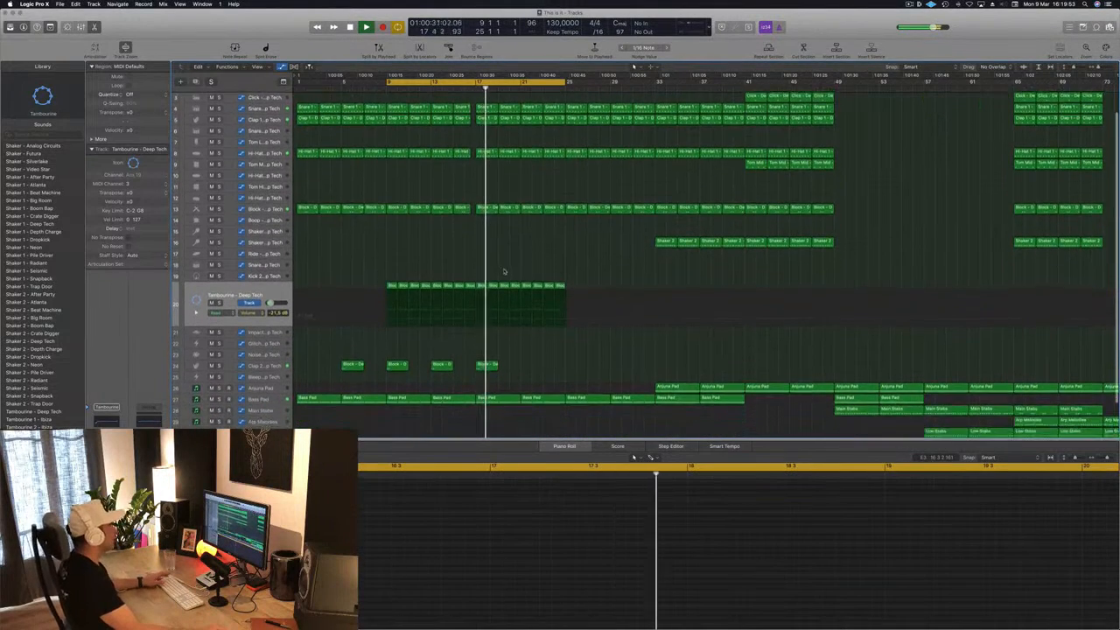
- Copy the first Anjuna Pad region from bar 33 to bar 17 and delete all its notes except the first chord
scroll(613, 324, "down", 3)
left_click(674, 346)
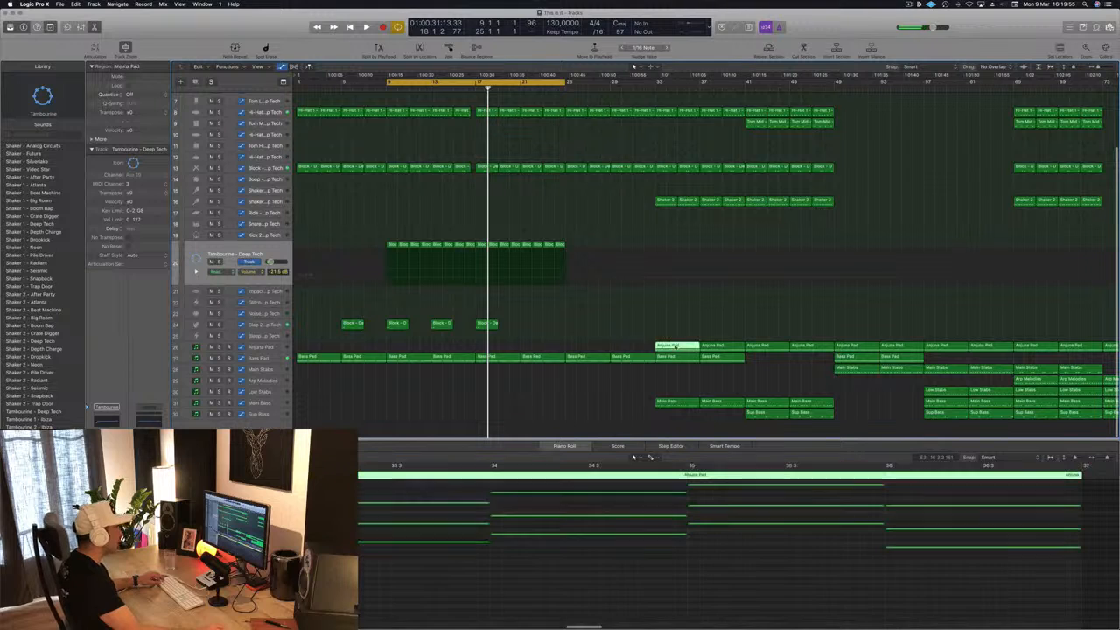
left_click_drag(676, 347, 499, 348)
scroll(455, 574, "left", 3)
scroll(412, 571, "up", 5)
scroll(411, 570, "down", 1)
scroll(409, 567, "down", 1)
left_click_drag(343, 525, 624, 608)
key("Delete")
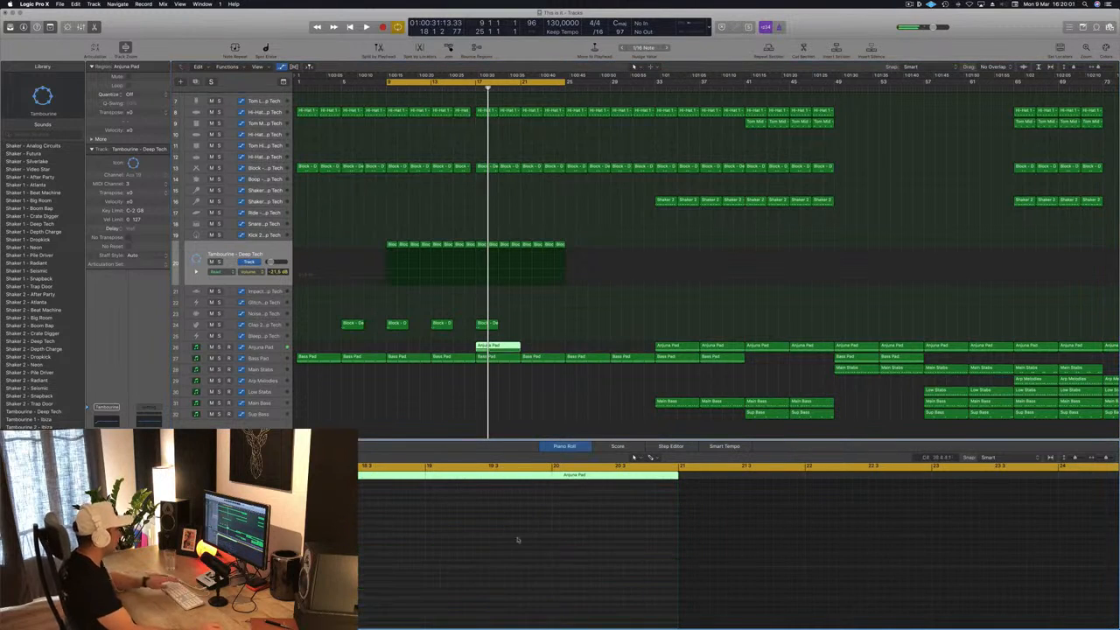
- Repeat the first chord in each bar of the bar 17 Anjuna Pad region, filling it up to bar 21
scroll(511, 555, "left", 3)
scroll(508, 556, "left", 3)
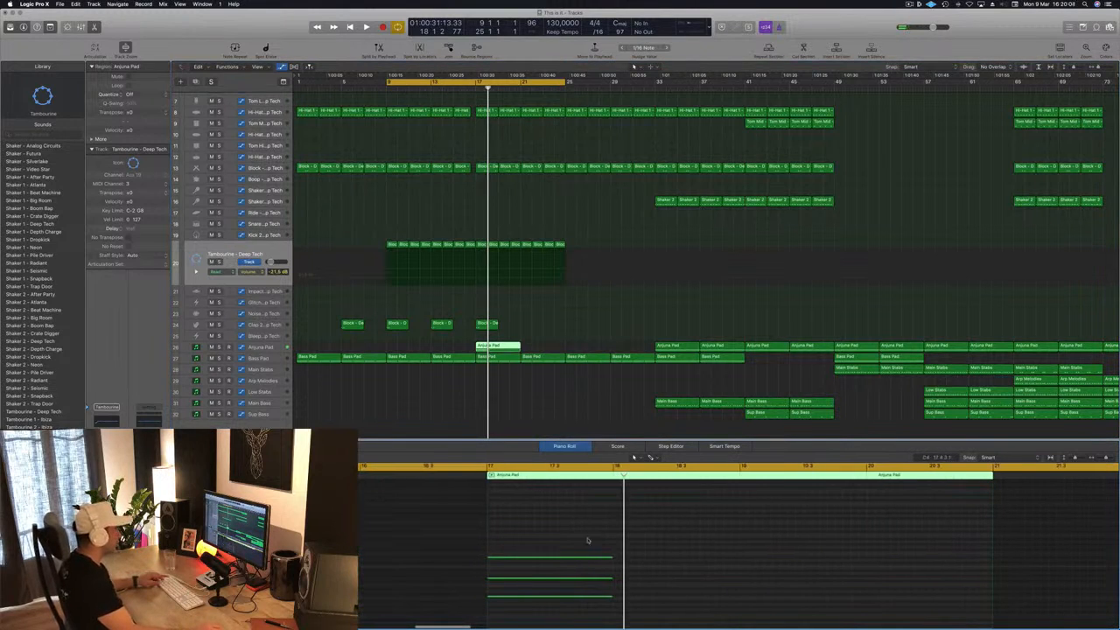
left_click_drag(578, 558, 699, 564)
left_click_drag(529, 541, 674, 604)
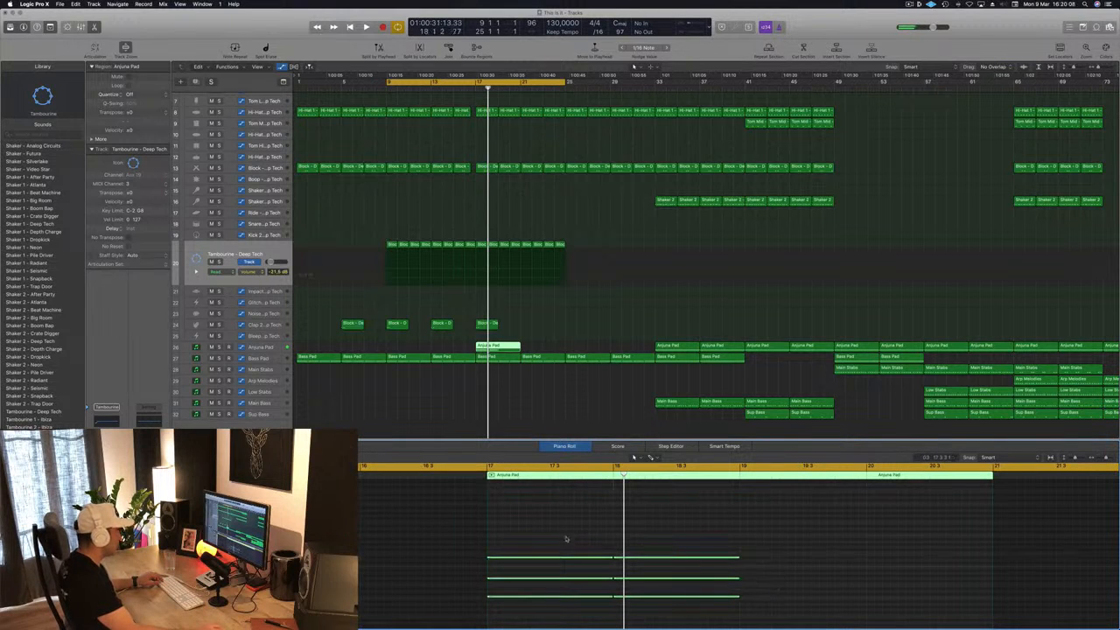
left_click_drag(707, 562, 811, 563)
- Play from bar 9 and shape the Anjuna Pad cutoff automation into a rise from bar 17 to bar 19 followed by a drop
key("space")
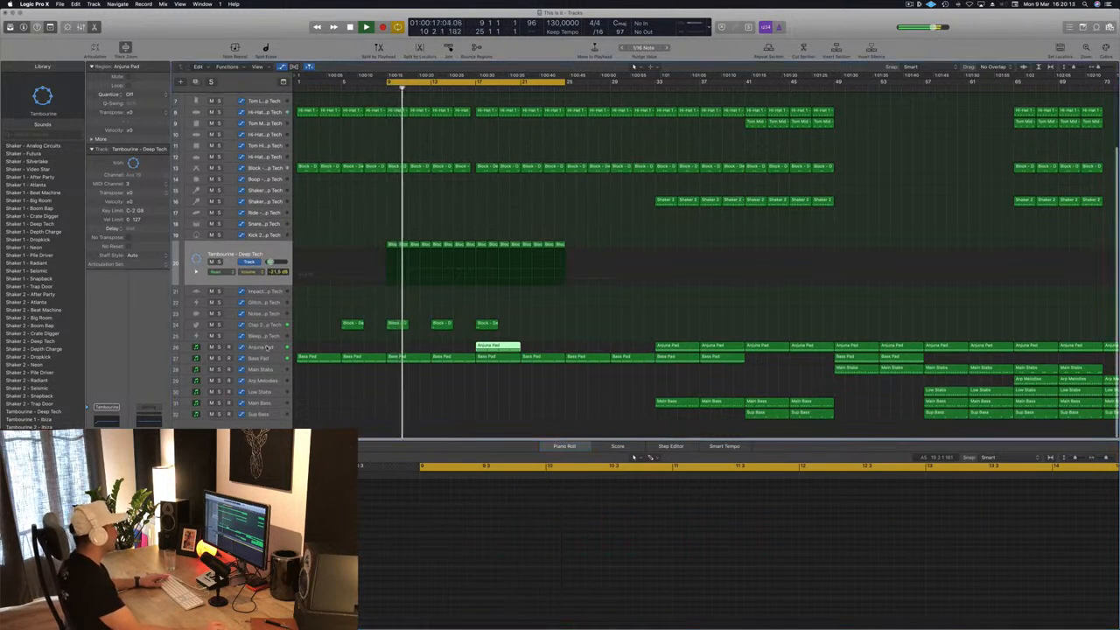
left_click(495, 346)
left_click_drag(476, 340, 502, 347)
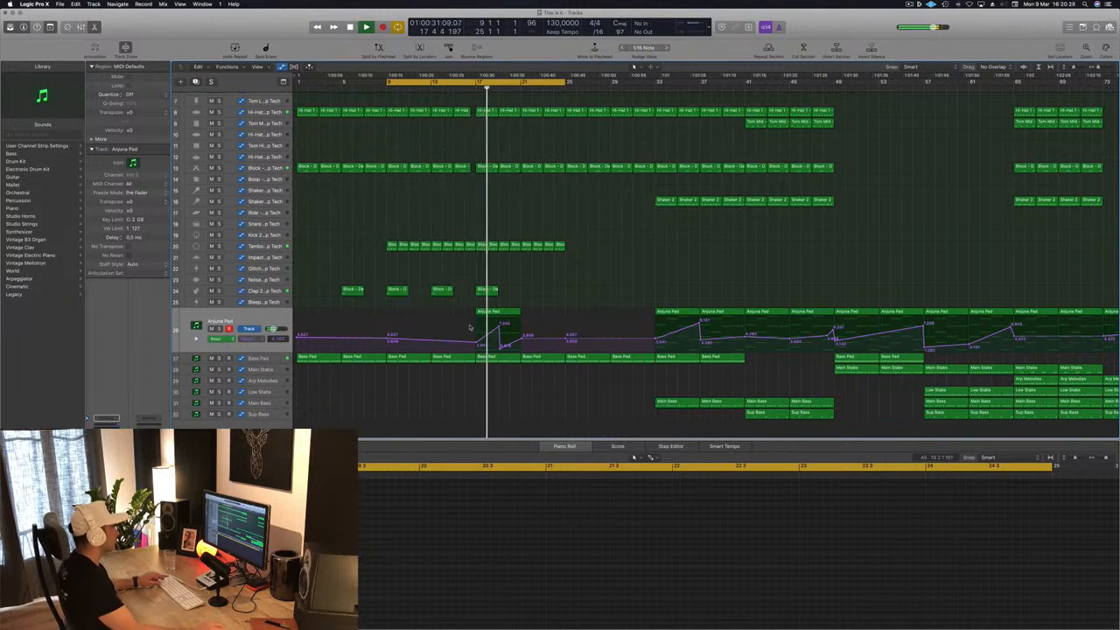
- Lower the Anjuna Pad cutoff automation peak at bar 19
key("super+Right")
key("super+Right")
key("super+Right")
key("super+Right")
key("super+Right")
key("super+Right")
left_click_drag(511, 325, 510, 331)
key("super+Left")
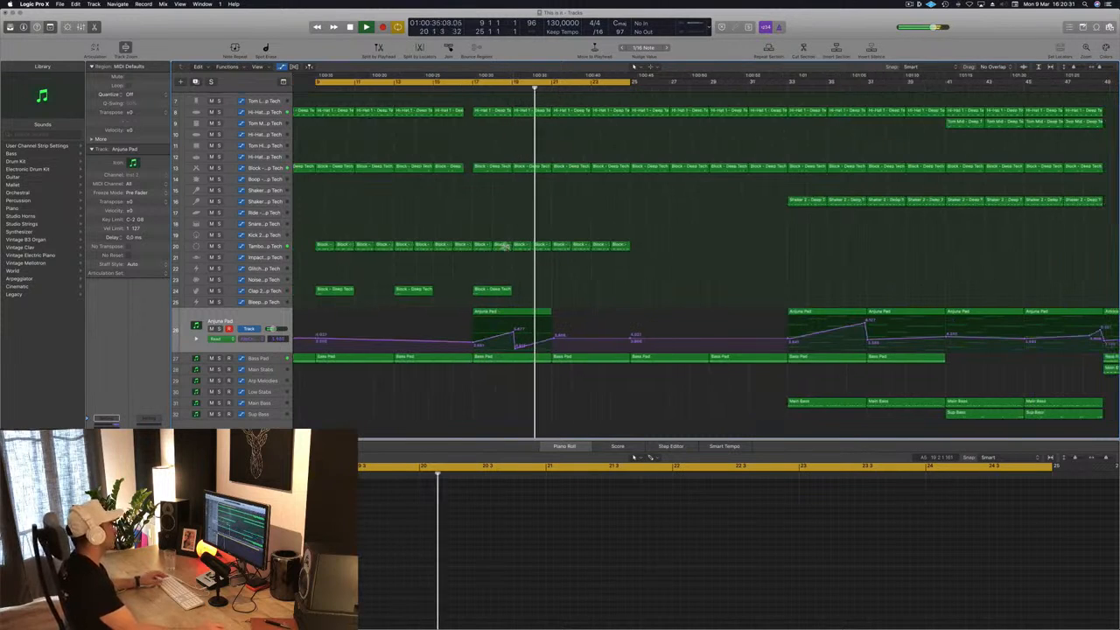
- Shorten the cycle range to bars 17 to 25 and listen to the new Anjuna Pad chords
key("space")
key("space")
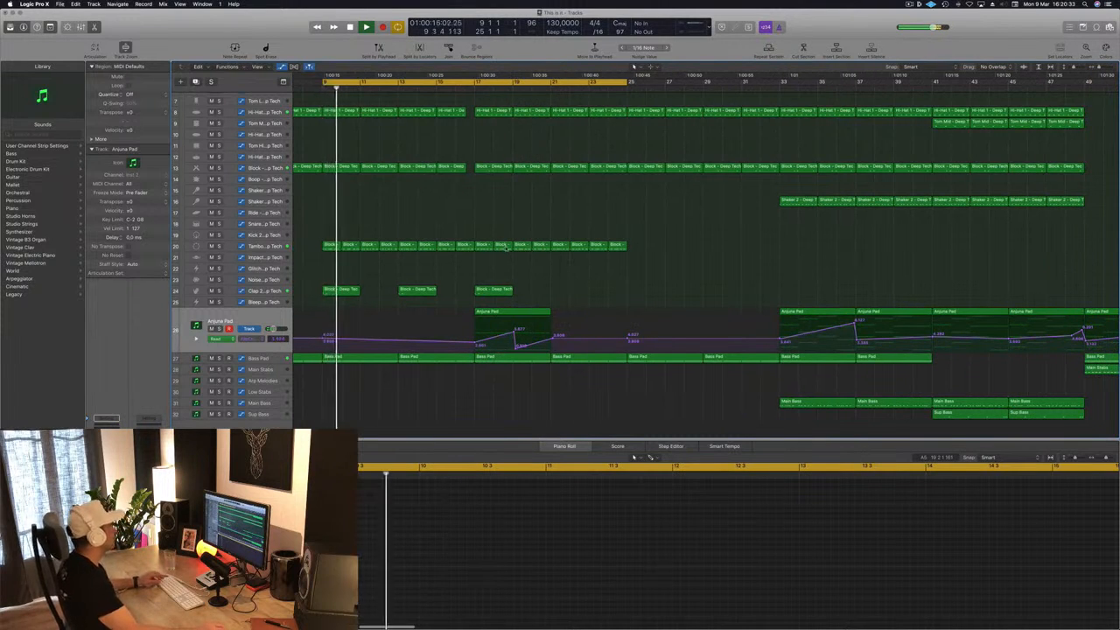
key("super+Left")
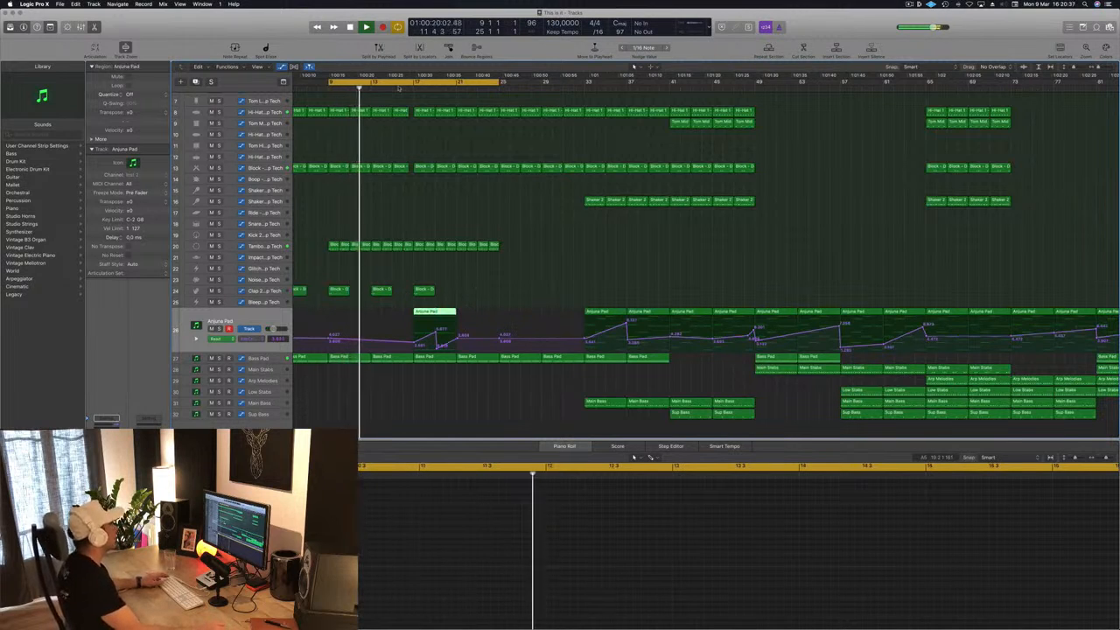
left_click_drag(329, 83, 414, 83)
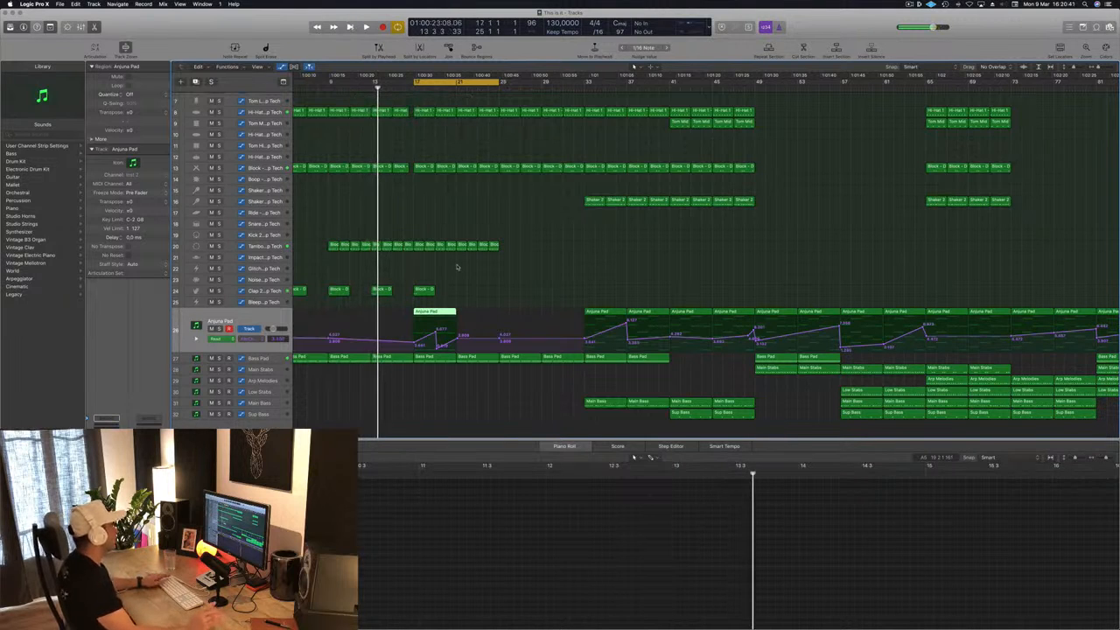
key("space")
scroll(496, 275, "up", 5)
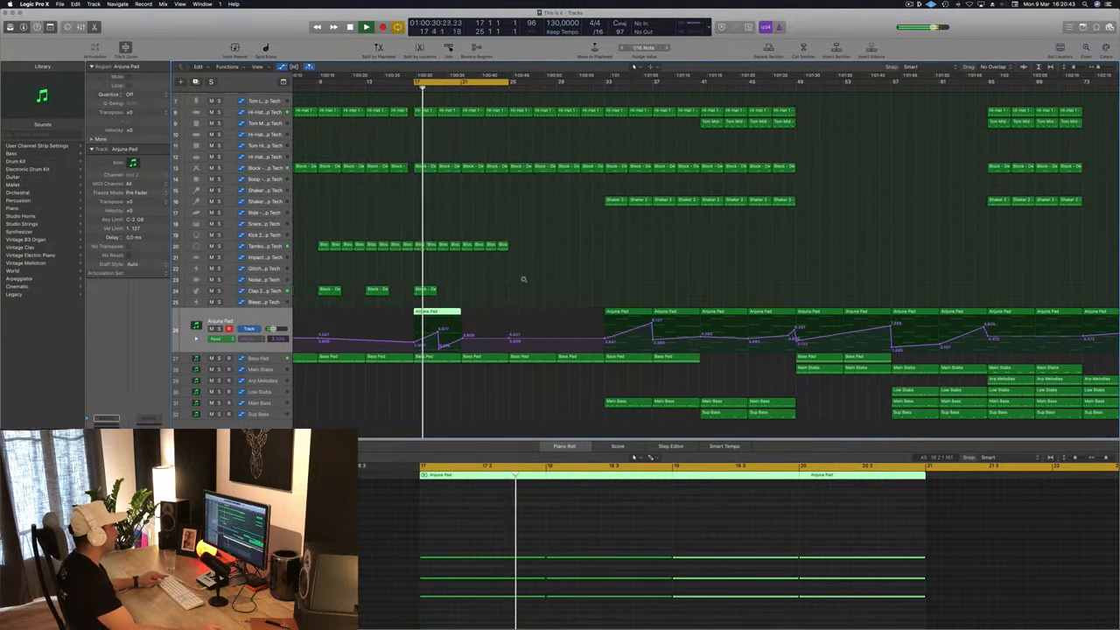
scroll(542, 281, "left", 5)
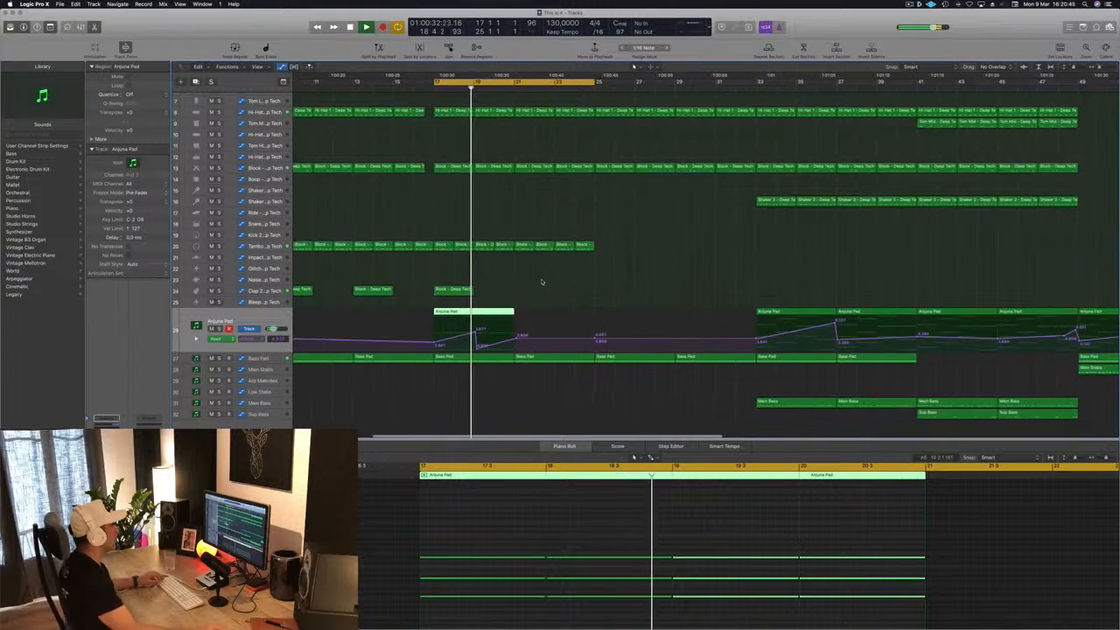
scroll(548, 256, "left", 1)
- Adjust the Anjuna Pad cutoff automation points around the drop at bar 19 and replay from bar 17
key("space")
left_click(551, 348)
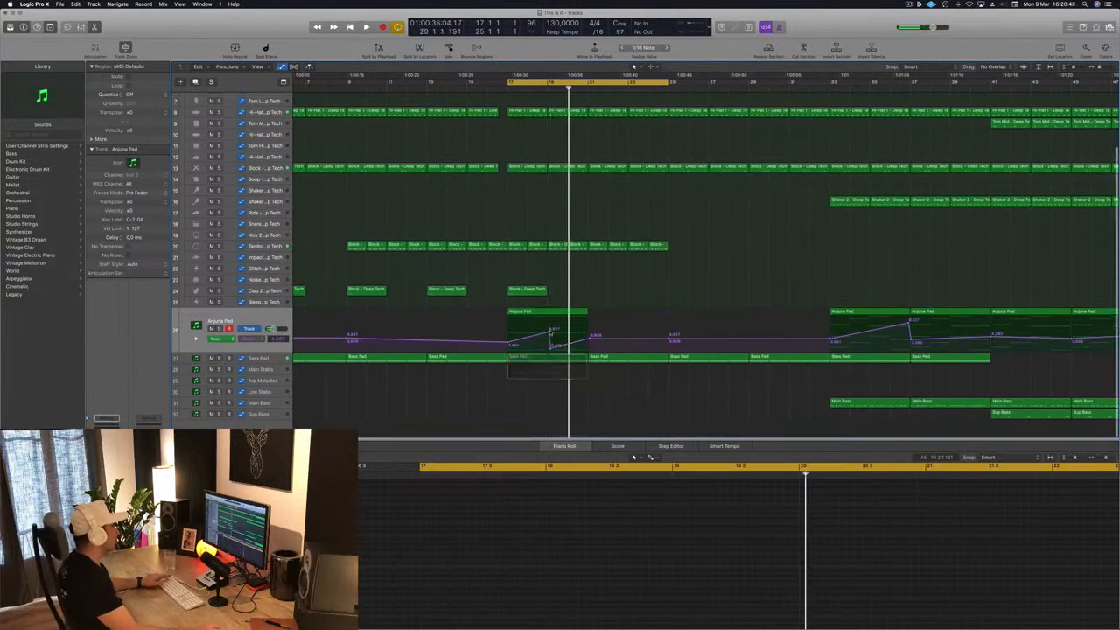
left_click(548, 333)
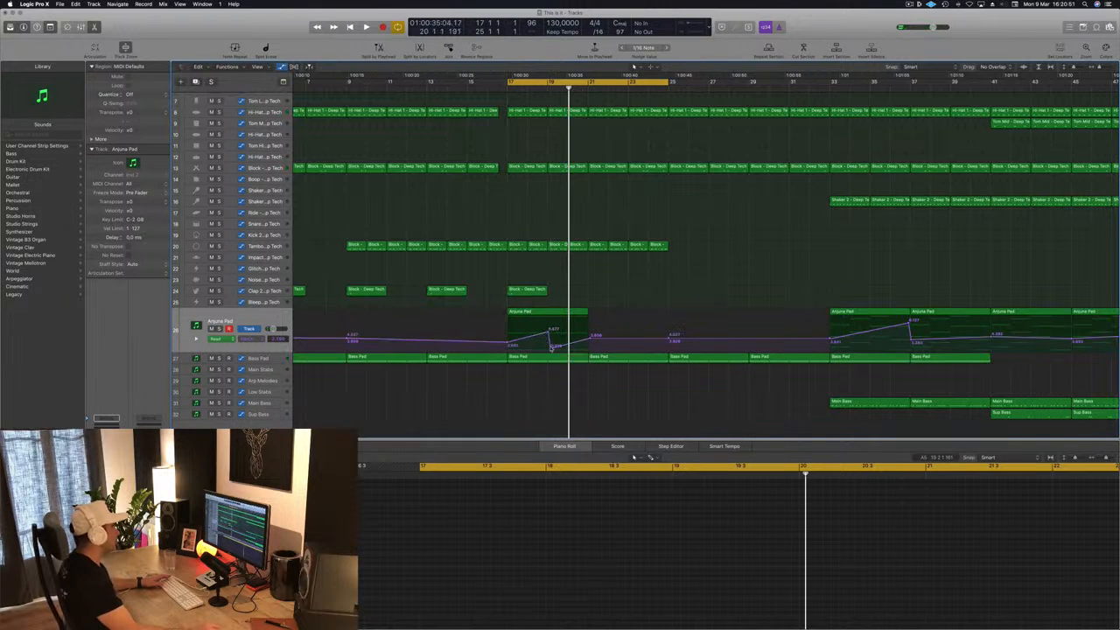
left_click(551, 347)
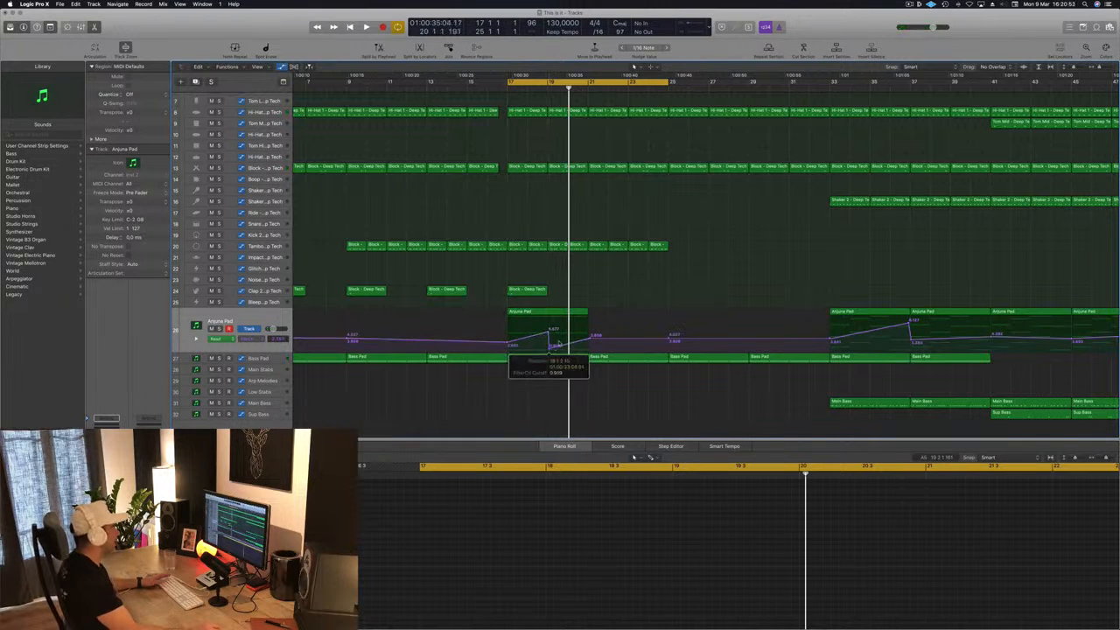
key("space")
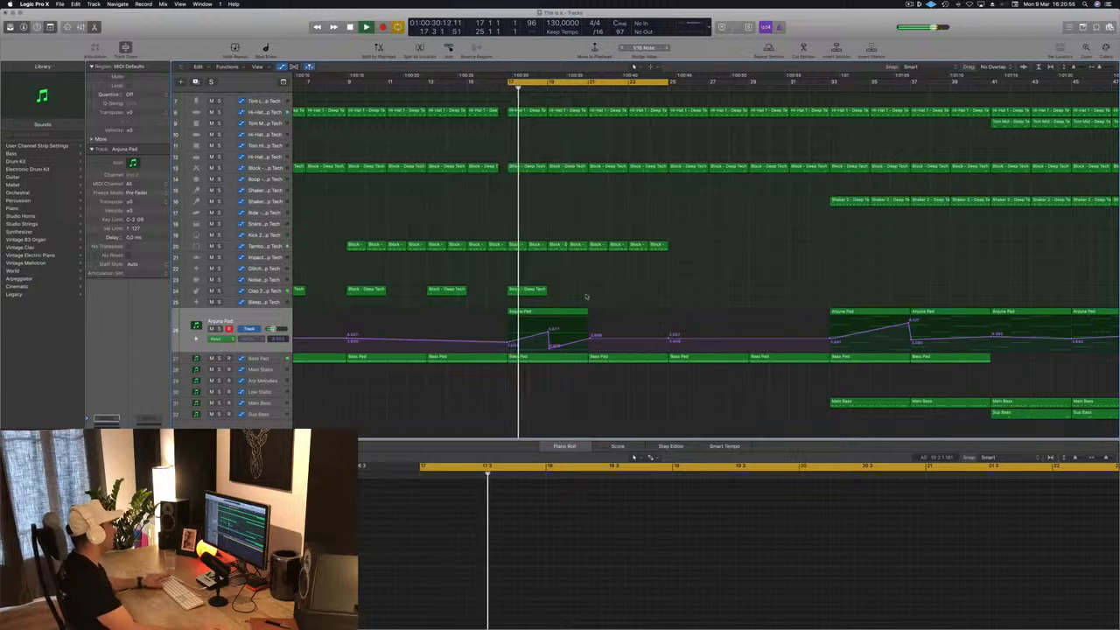
- Copy the Tambourine region at bar 19 onto the Glitch track and delete all its notes except the first
scroll(606, 282, "up", 2)
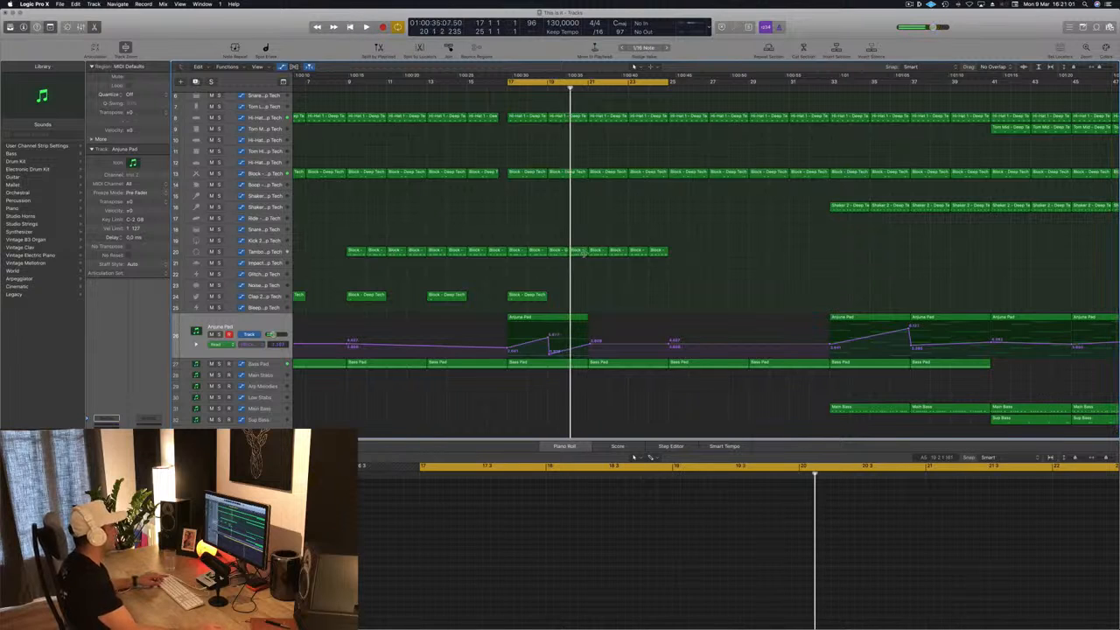
left_click_drag(581, 254, 565, 285)
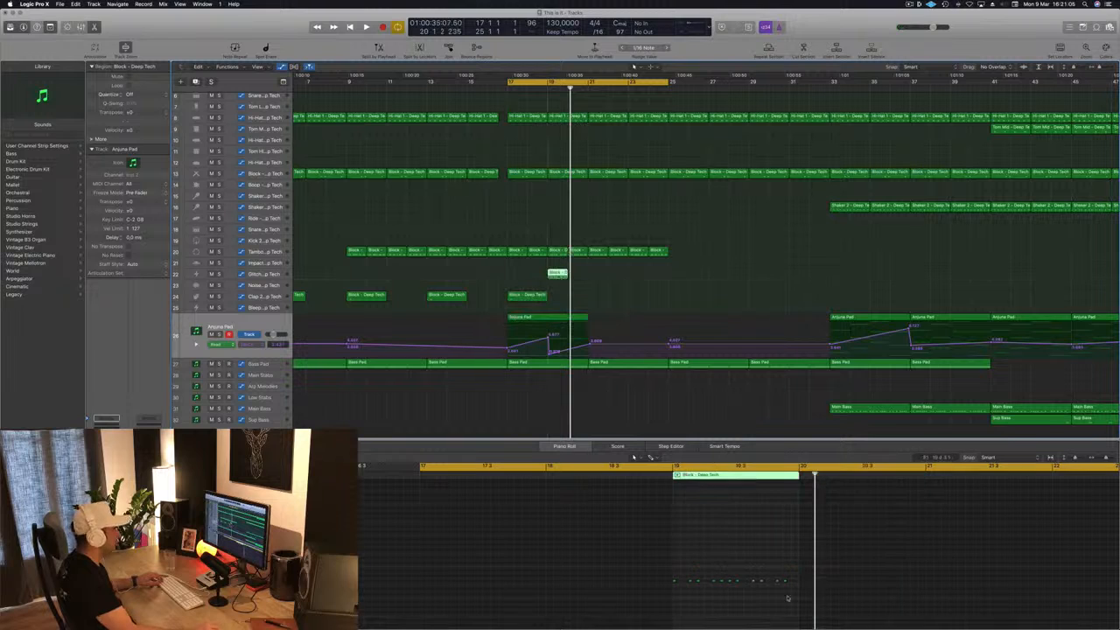
left_click_drag(689, 578, 800, 604)
key("Delete")
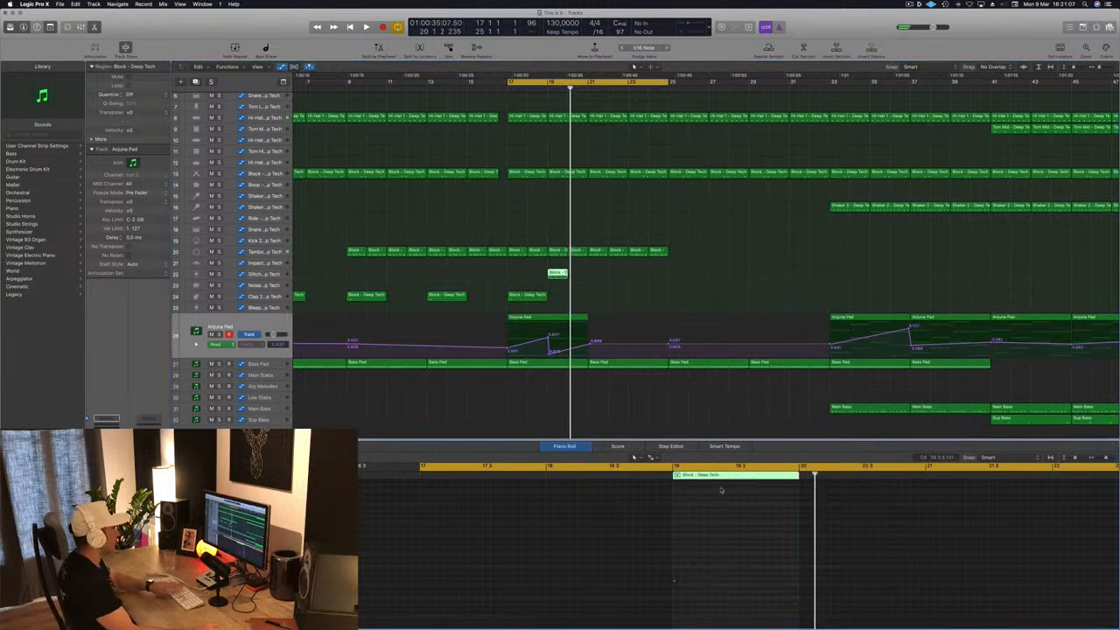
left_click_drag(726, 547, 636, 606)
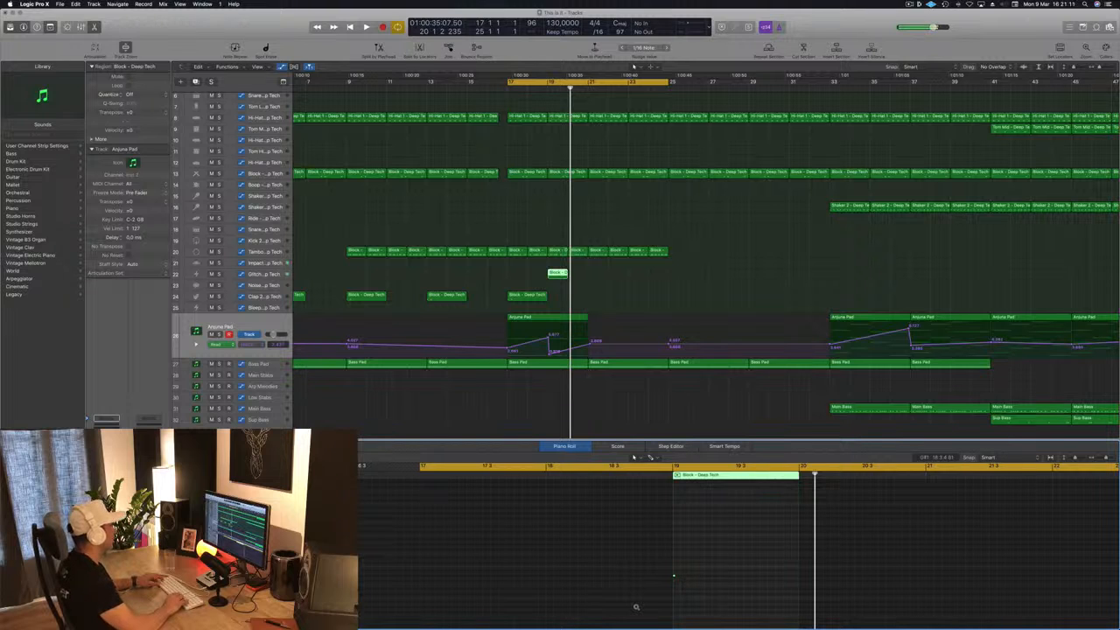
- Play the arrangement from bar 17 to hear the single glitch note at bar 19
key("space")
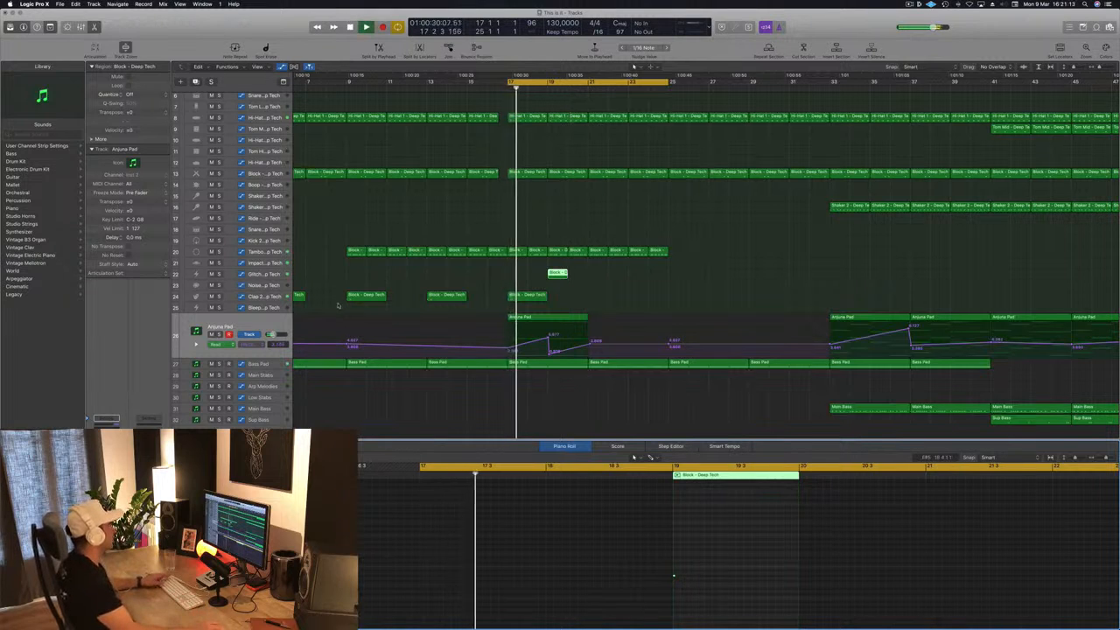
scroll(673, 545, "up", 5)
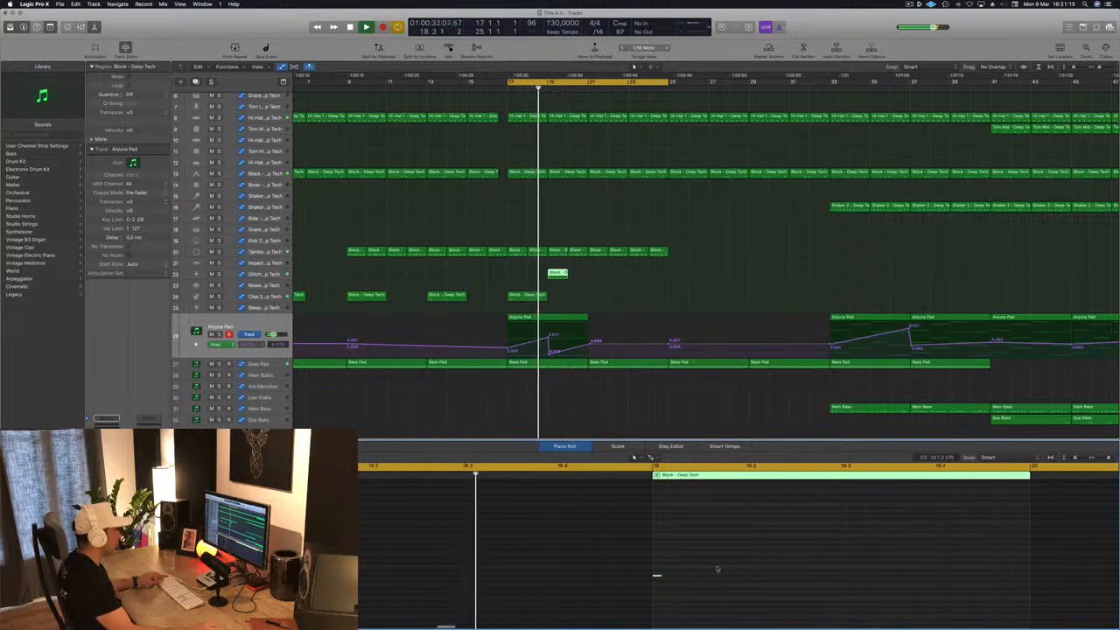
scroll(726, 560, "left", 1)
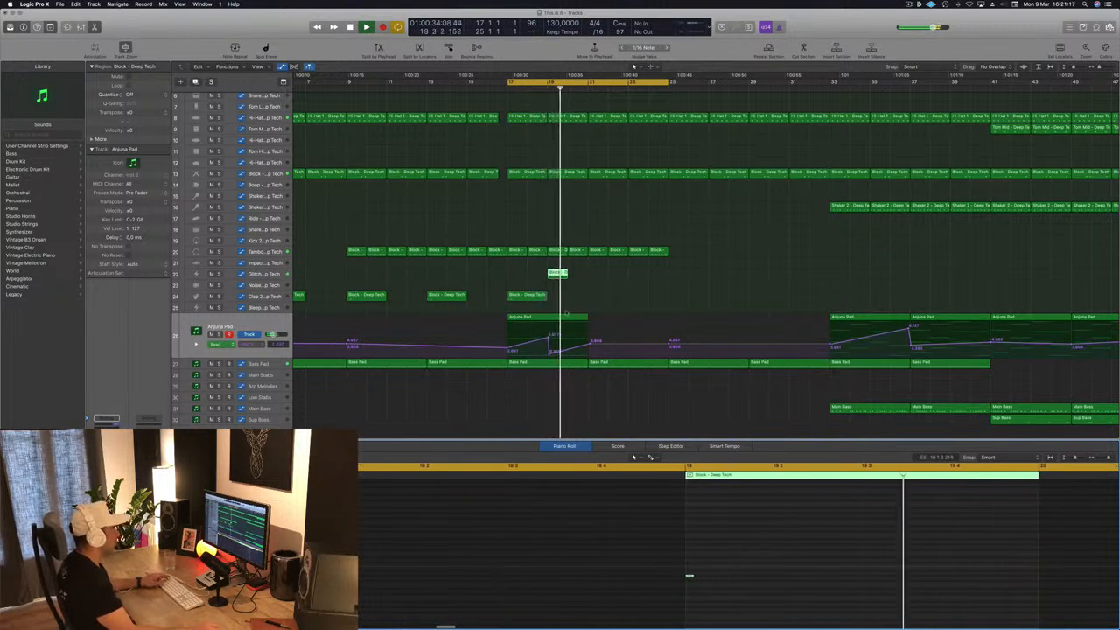
left_click_drag(716, 568, 679, 588)
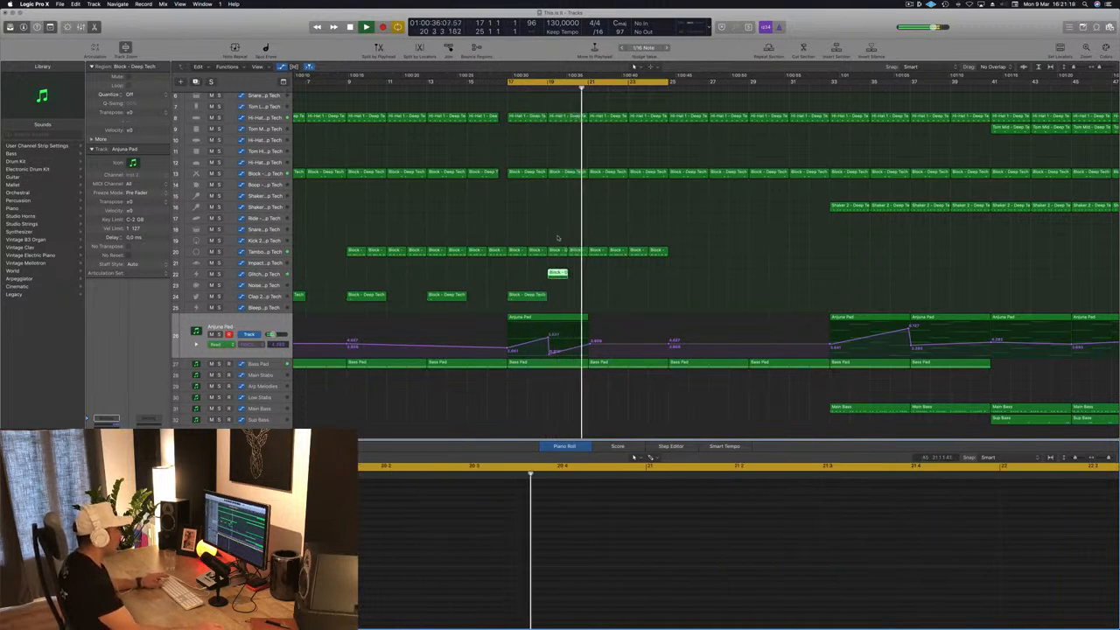
key("space")
key("space")
- Copy the glitch note at bar 19 about three sixteenths later within its region and replay from bar 17
scroll(1043, 538, "right", 3)
key("space")
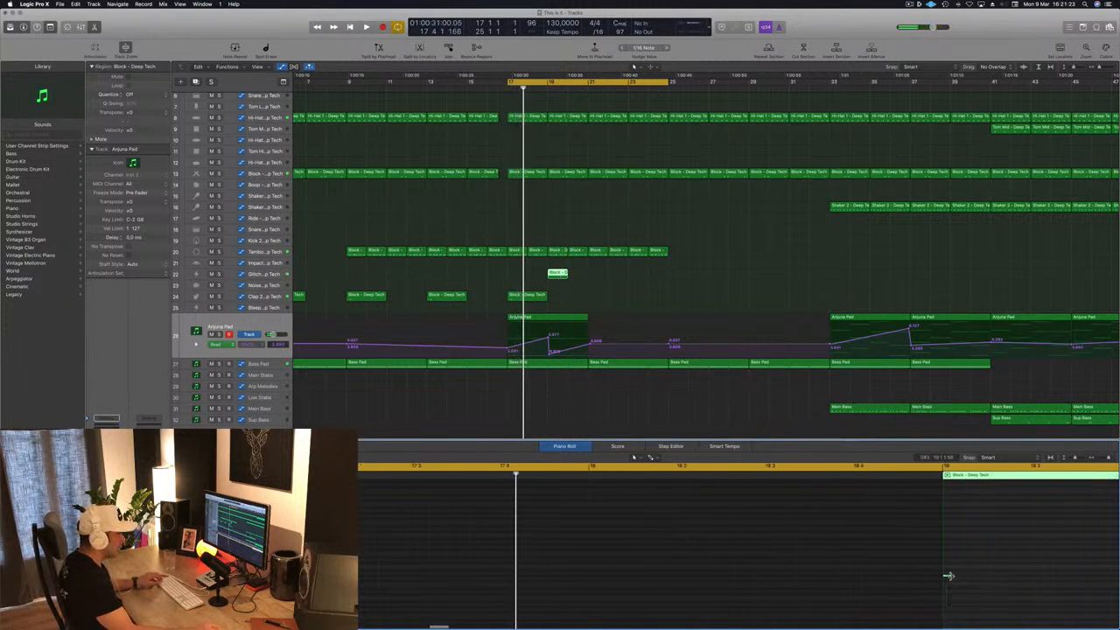
left_click_drag(947, 578, 1016, 579)
key("space")
- Change the Glitch track's sound to Cowbell High - Silverlake and audition it
left_click(303, 270)
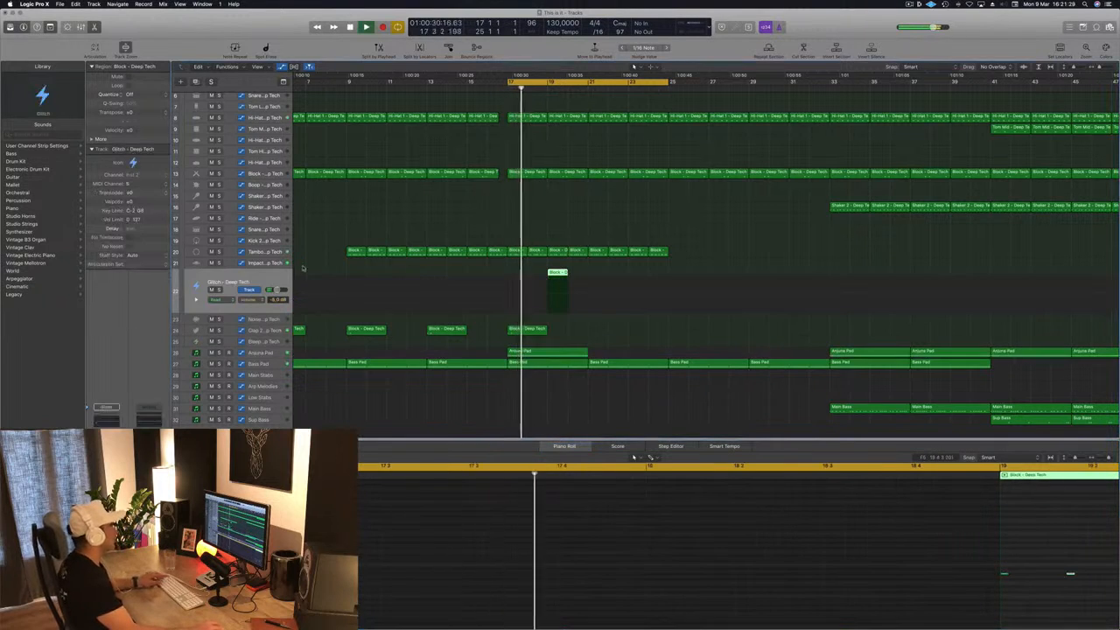
scroll(29, 408, "down", 5)
left_click(35, 444)
key("space")
key("space")
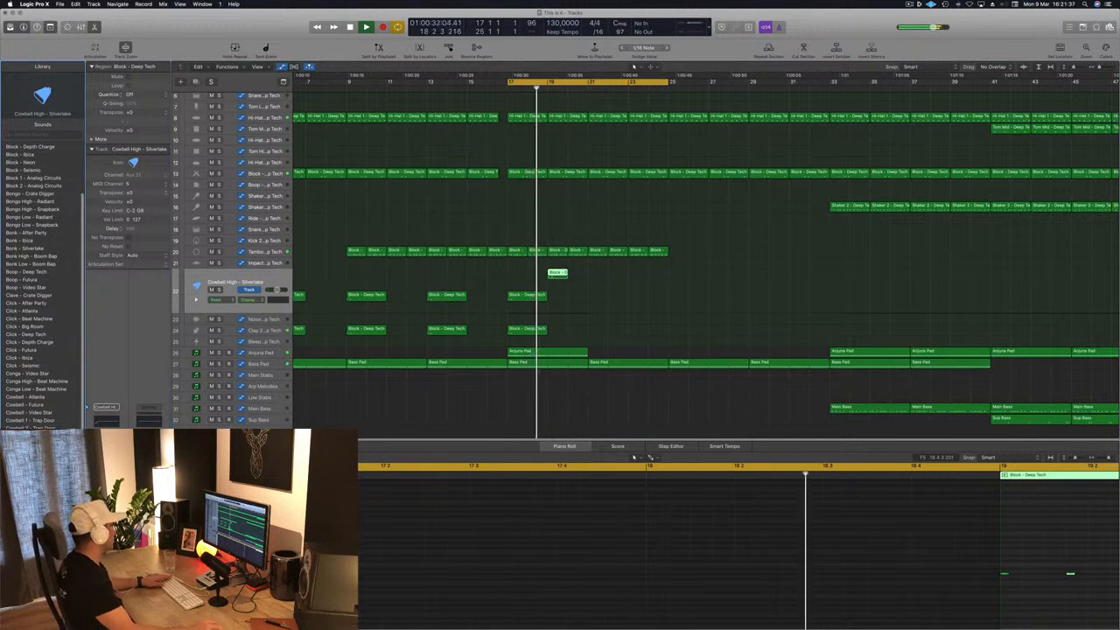
- Load the Noise - Big Room sound on the former Glitch track and try to play from bar 19
scroll(29, 420, "down", 1)
scroll(29, 425, "down", 4)
left_click(29, 431)
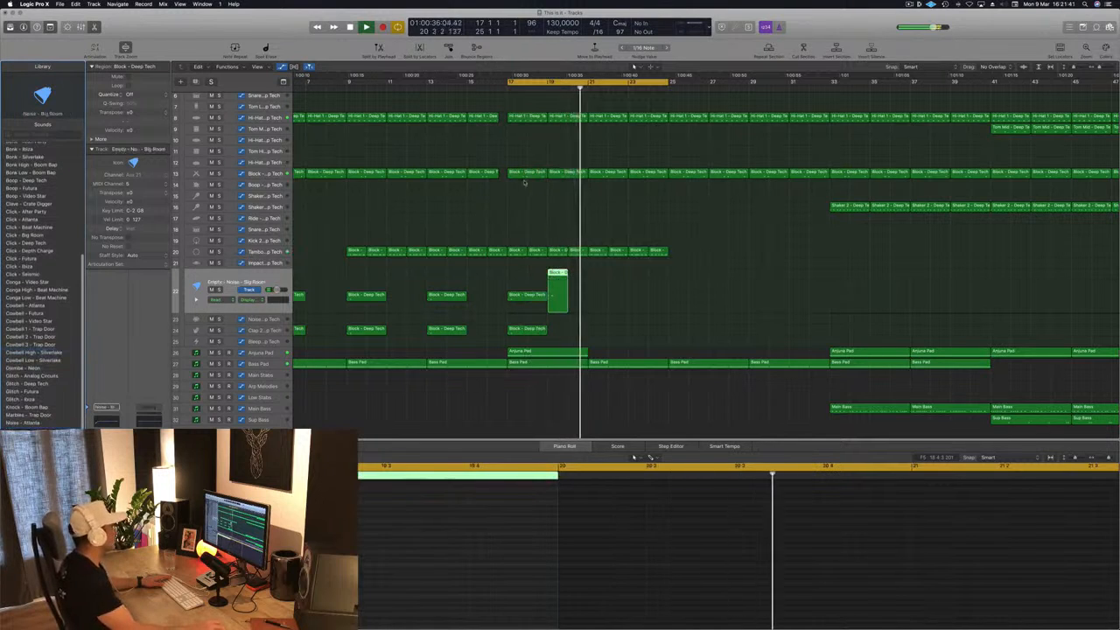
key("space")
key("space")
left_click(547, 88)
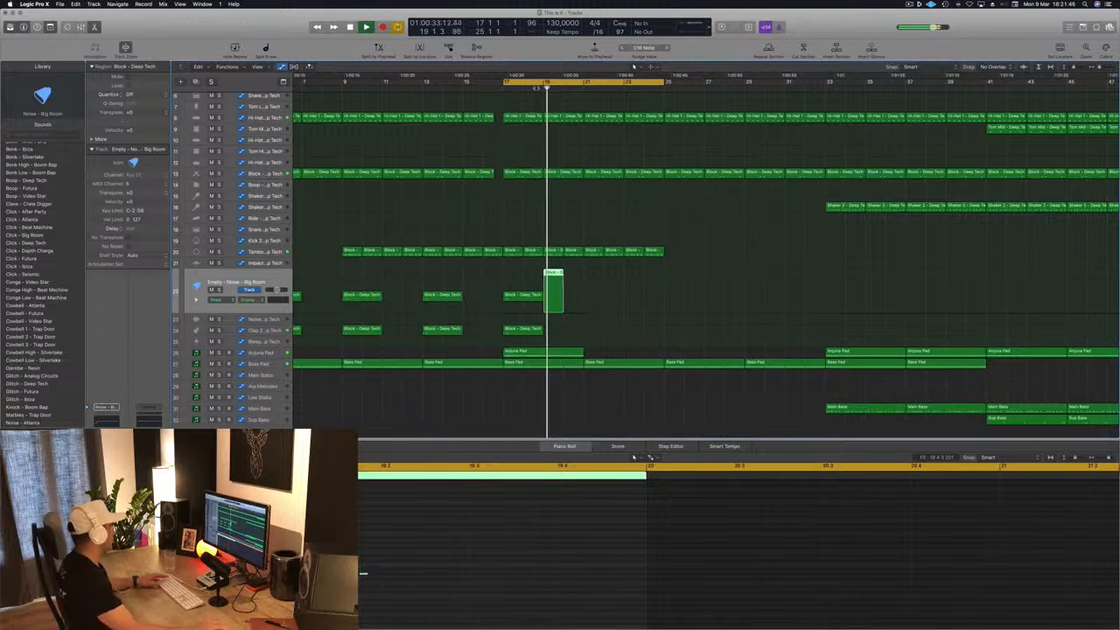
key("super+Up")
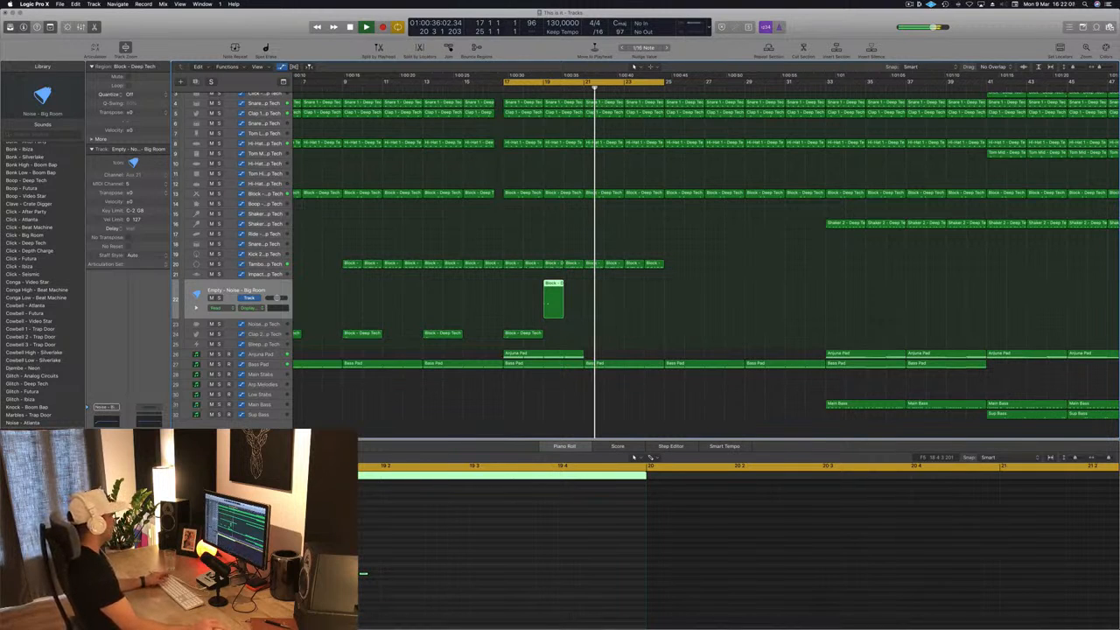
- Force quit Logic Pro X and reopen This is it.logicx from its auto-saved version
right_click(536, 615)
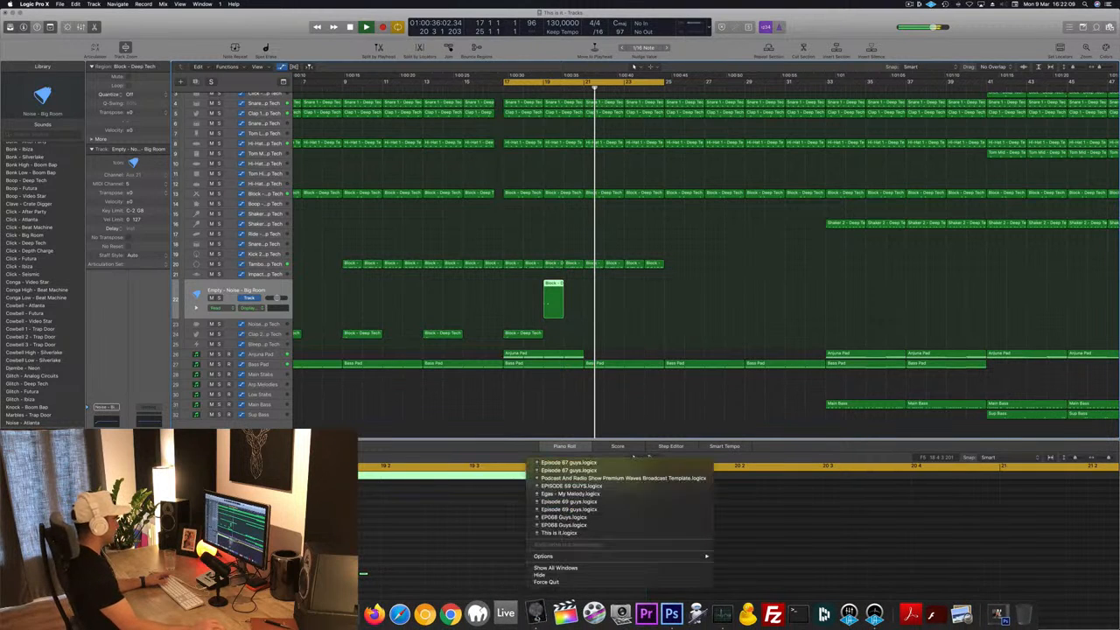
left_click(543, 583)
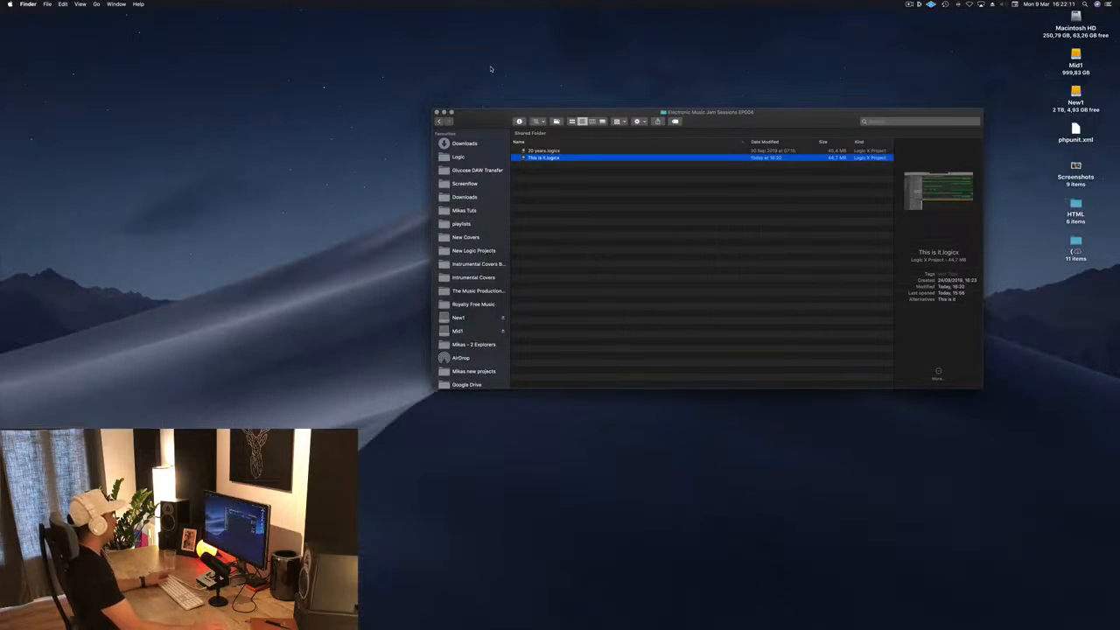
left_click(592, 172)
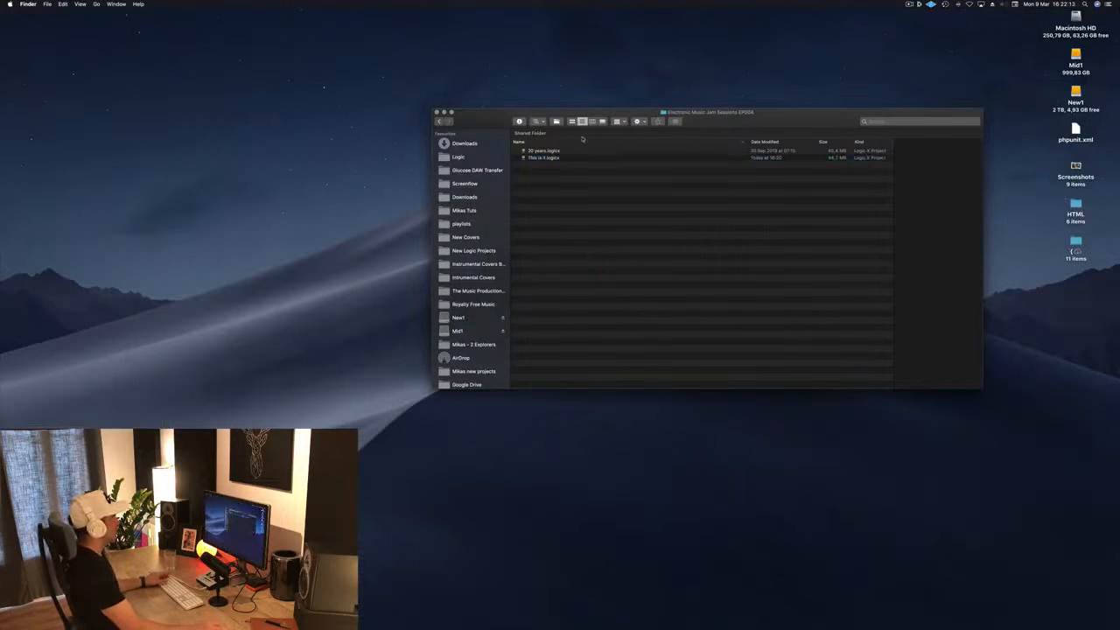
left_click(544, 158)
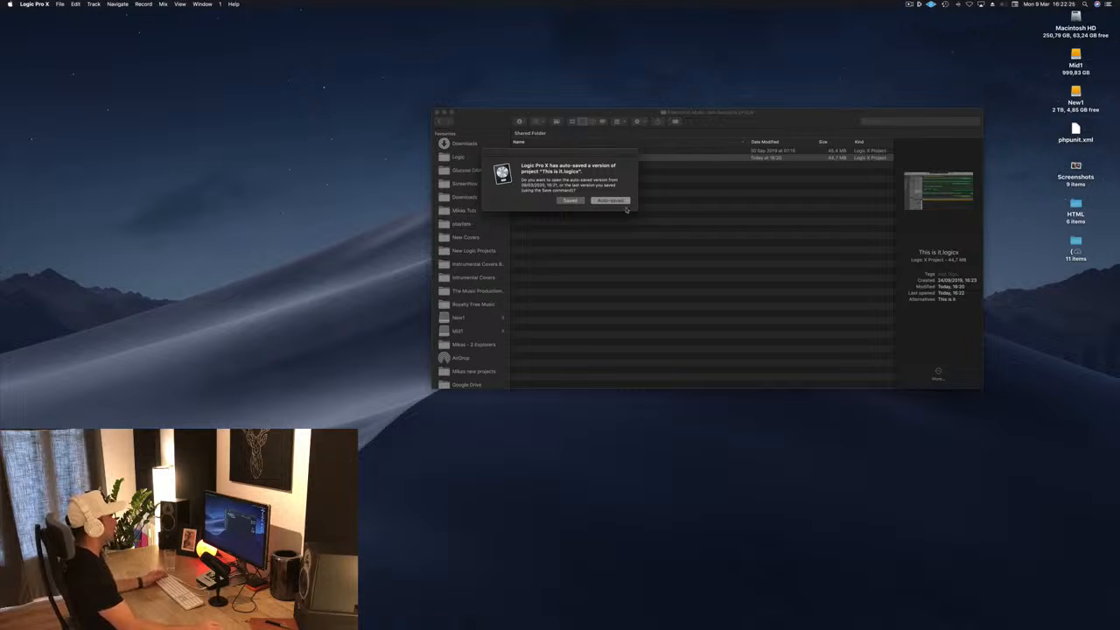
left_click(611, 201)
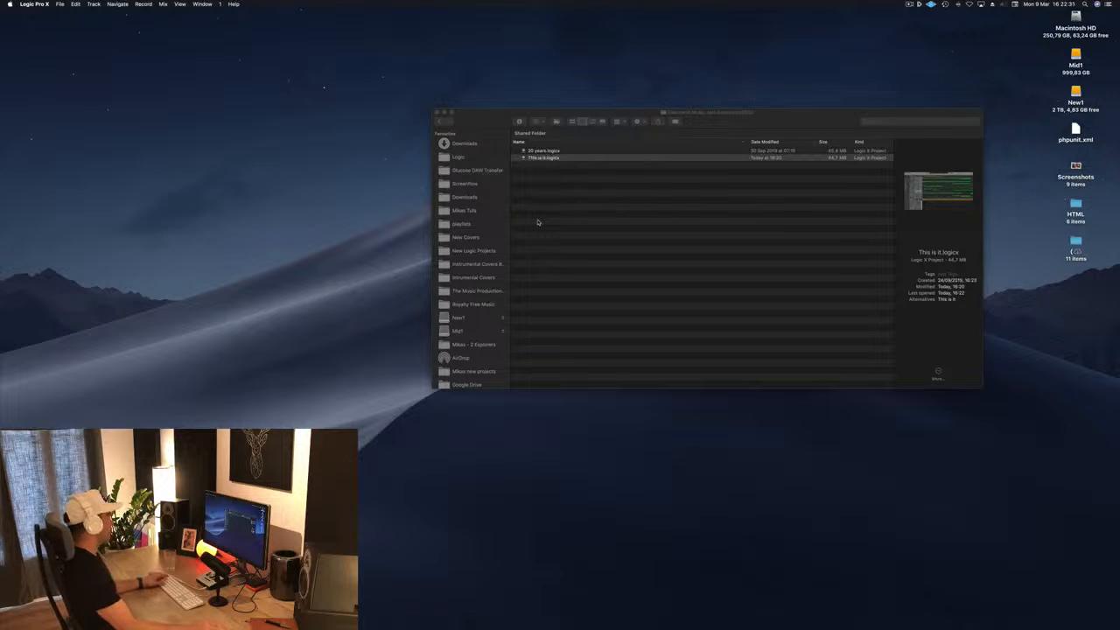
- Listen from bar 17, then copy the Glitch - Deep Tech note at bar 19 about three sixteenths later
key("space")
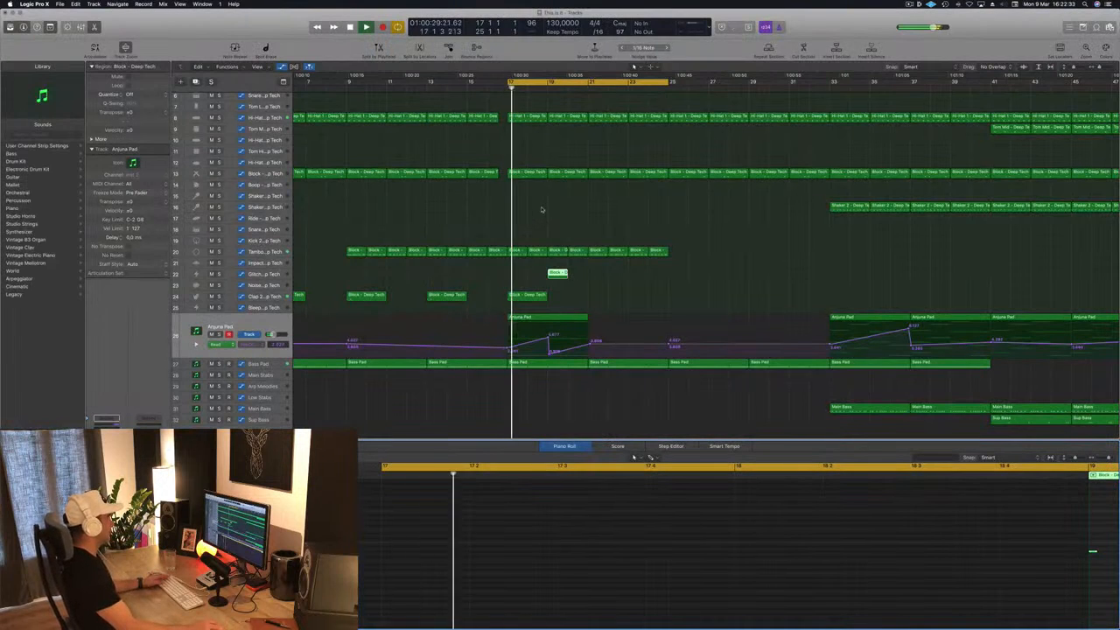
left_click(266, 275)
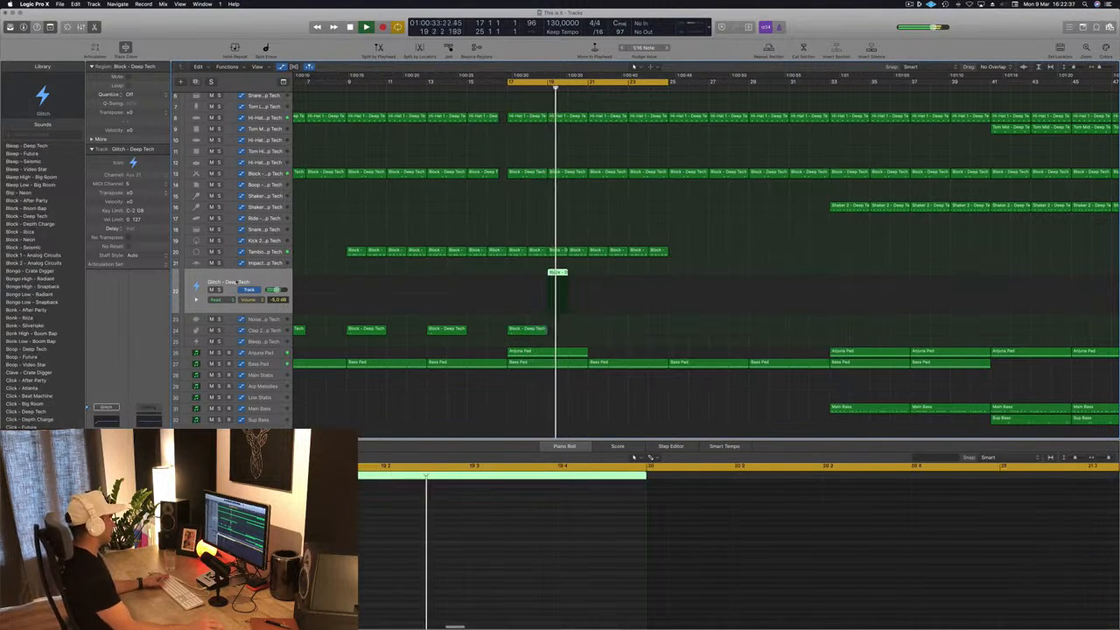
key("space")
scroll(856, 529, "right", 3)
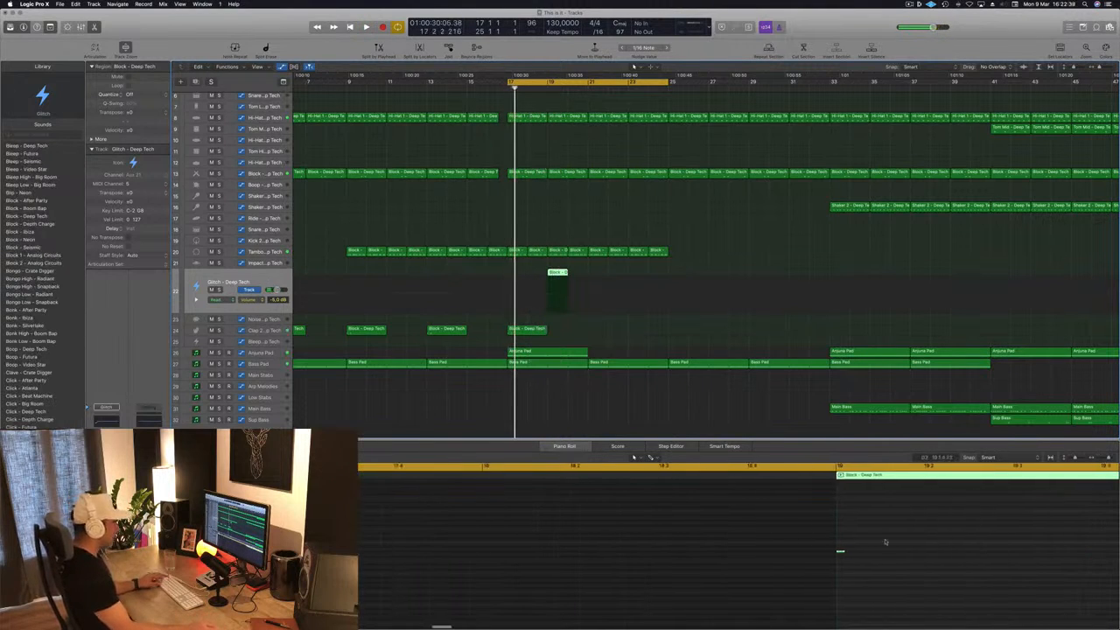
left_click_drag(836, 553, 903, 555)
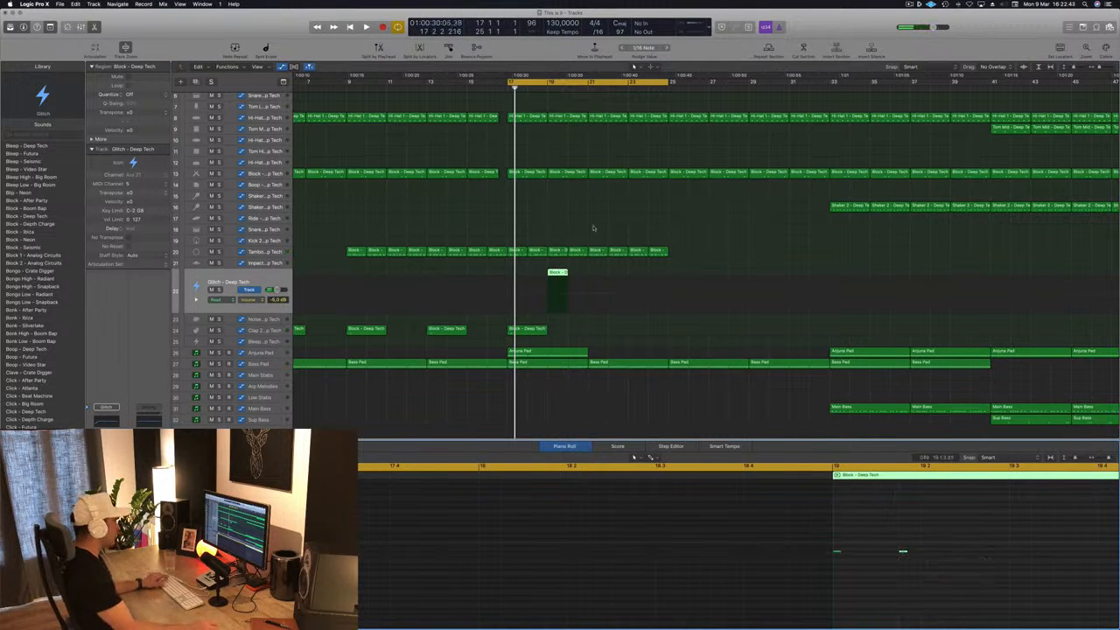
- Move the cycle start to bar 19 and play the two glitch notes
key("space")
left_click(511, 84)
left_click(510, 83)
left_click_drag(508, 85, 549, 84)
key("space")
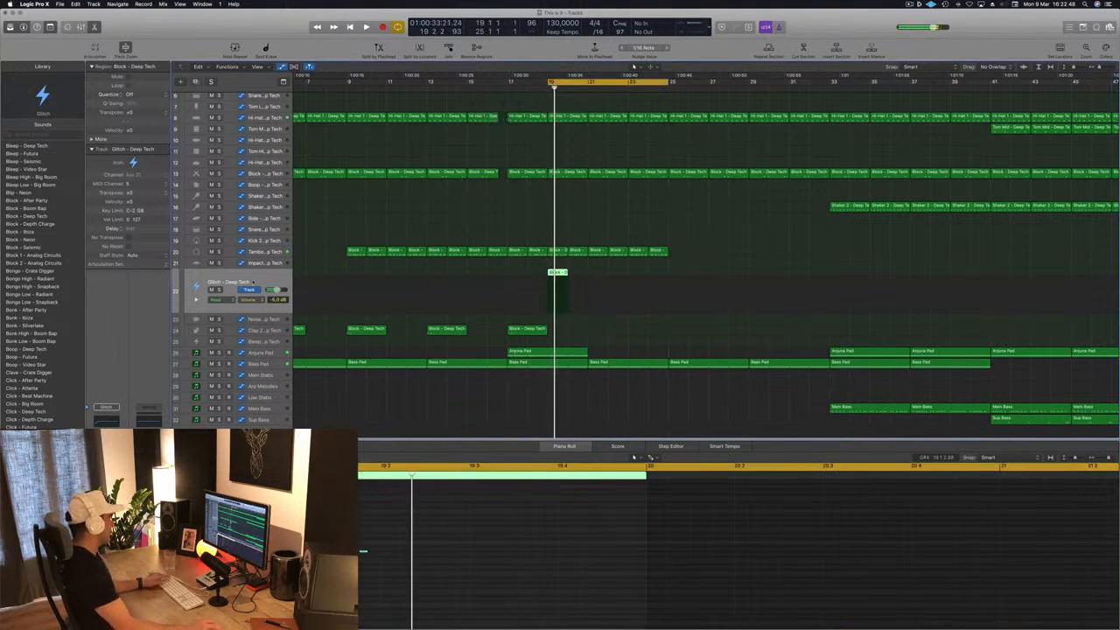
- Change the Glitch track's sound to Thump - Analog Circuits and play it
scroll(71, 328, "down", 10)
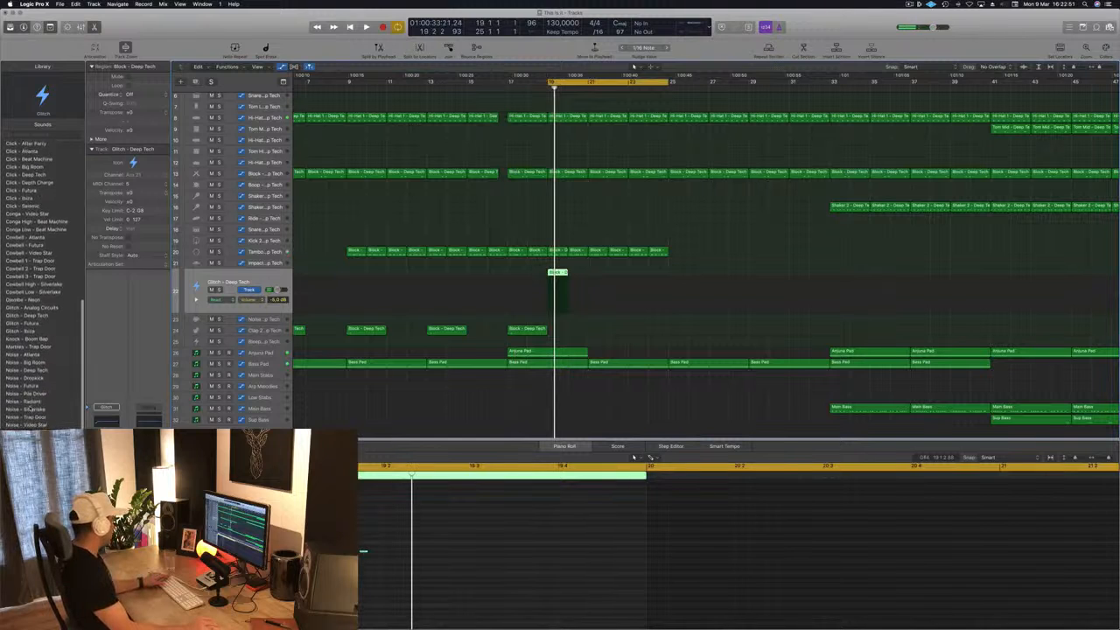
left_click(32, 308)
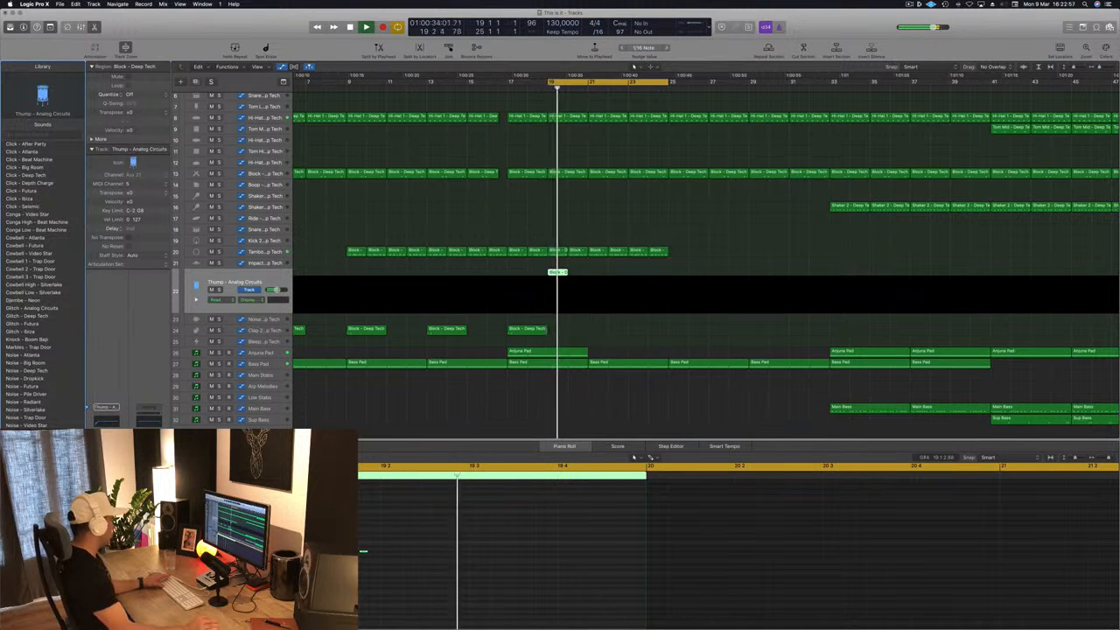
key("space")
- Move the cycle start back to bar 17 and listen to the thump notes with the full arrangement
left_click_drag(546, 82, 513, 81)
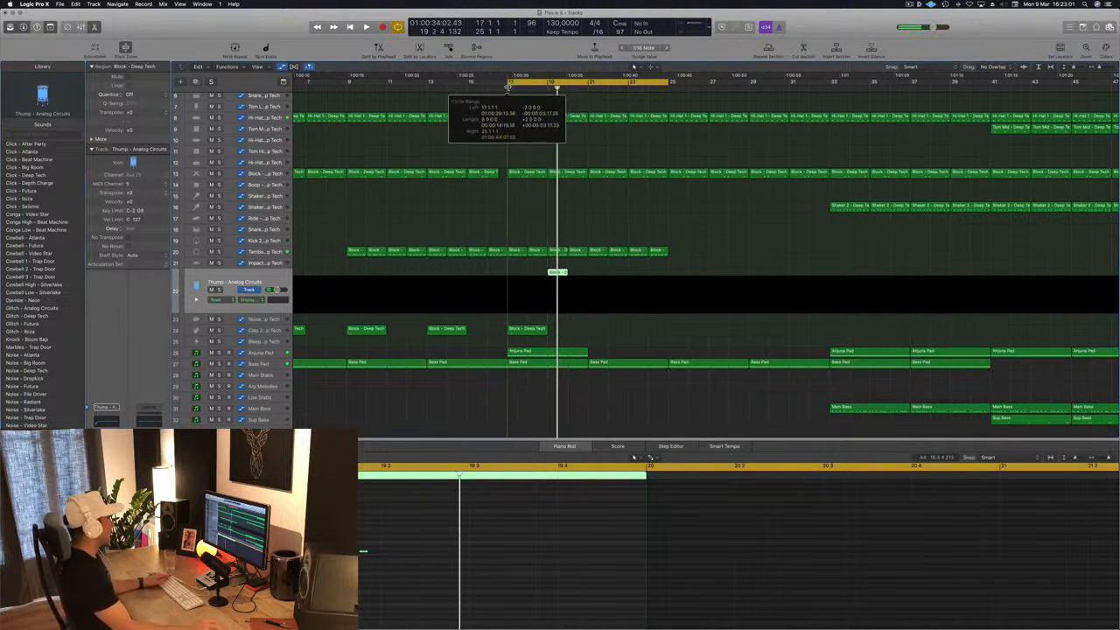
key("space")
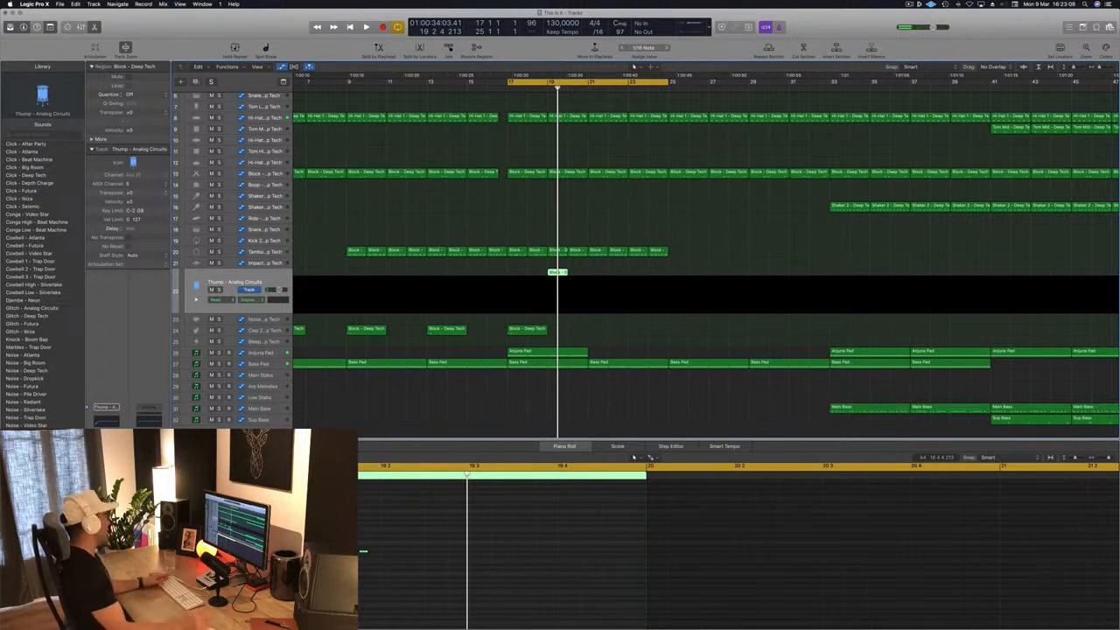
key("space")
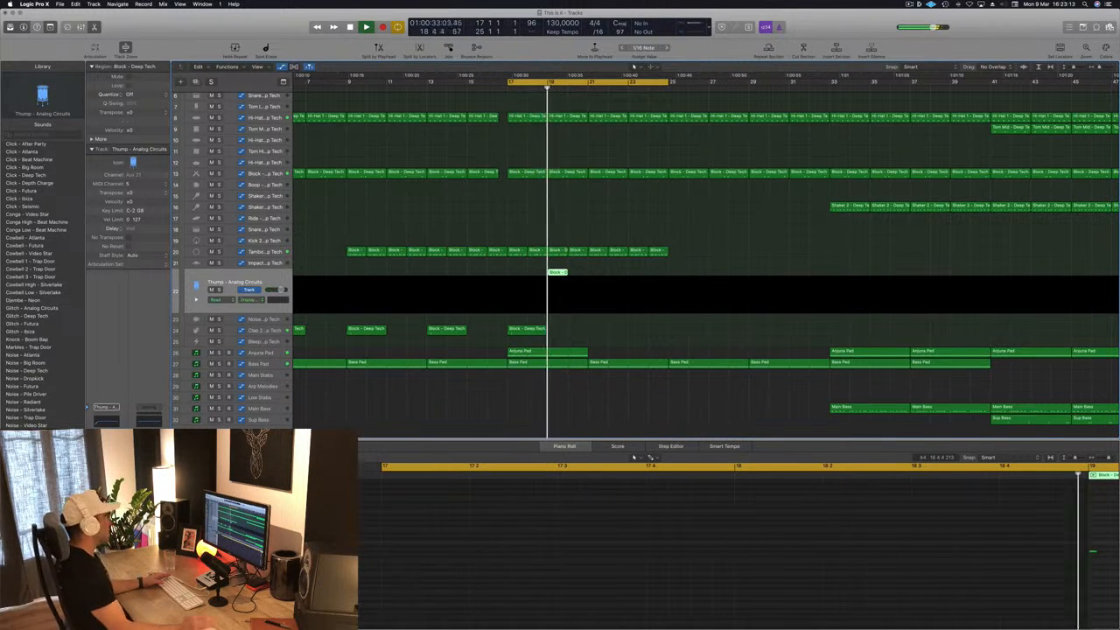
key("space")
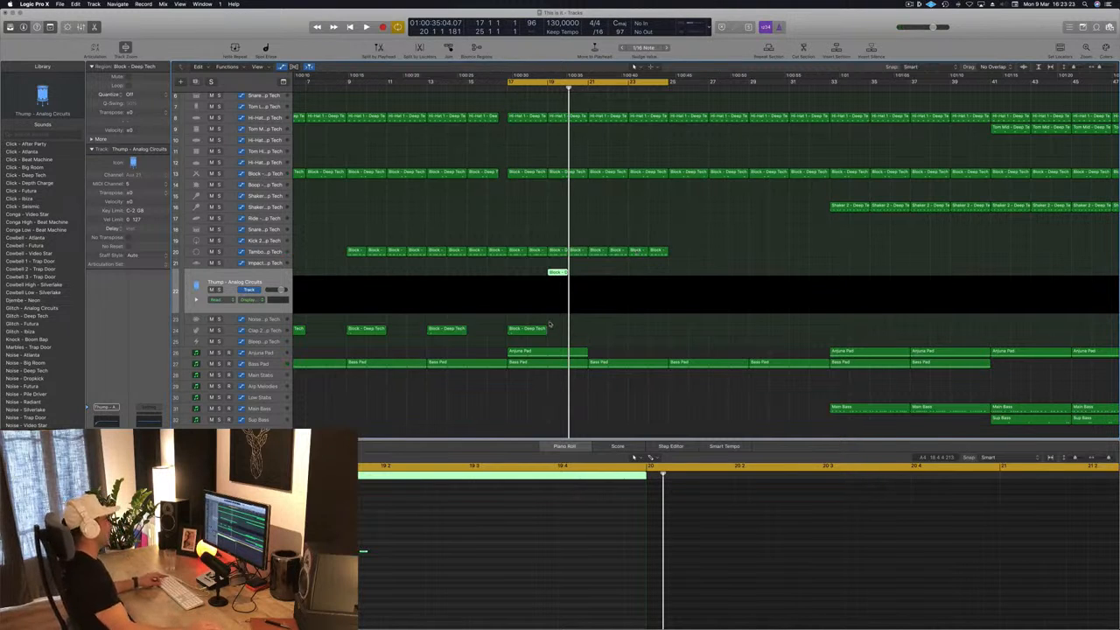
- Copy the Anjuna Pad, Clap and Thump regions from bars 17 to 21 to bar 21 and play them
left_click(518, 263)
left_click_drag(504, 356, 636, 280)
left_click(498, 277)
key("space")
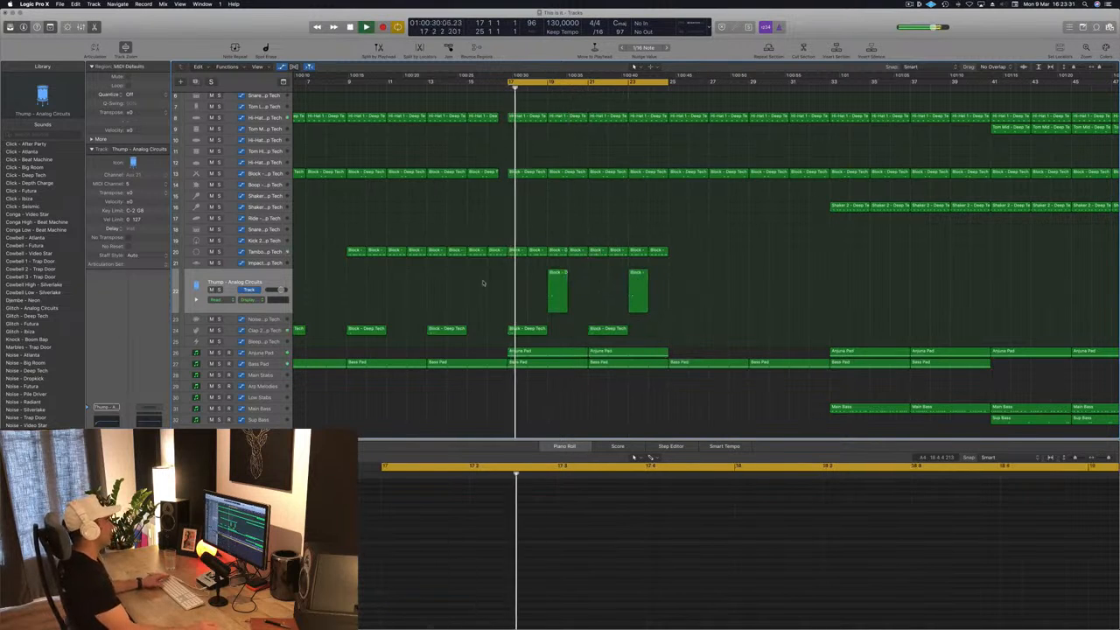
- Copy the Tambourine, Thump, Clap and Anjuna Pad regions from bars 17 to 25 to bar 25 and resume playback
scroll(426, 291, "down", 3)
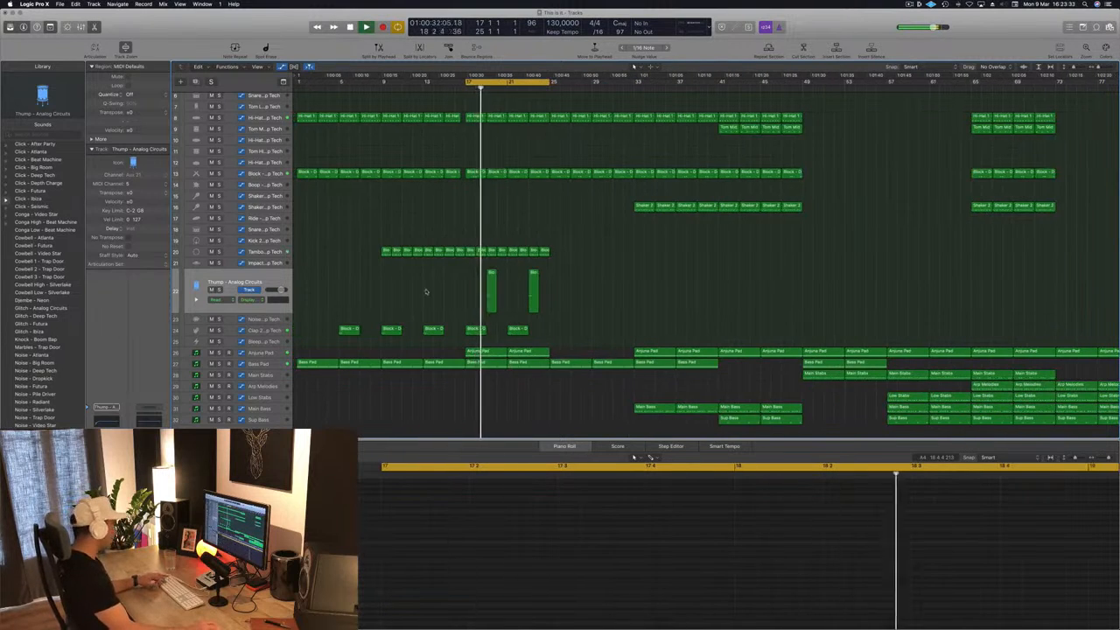
scroll(427, 293, "down", 1)
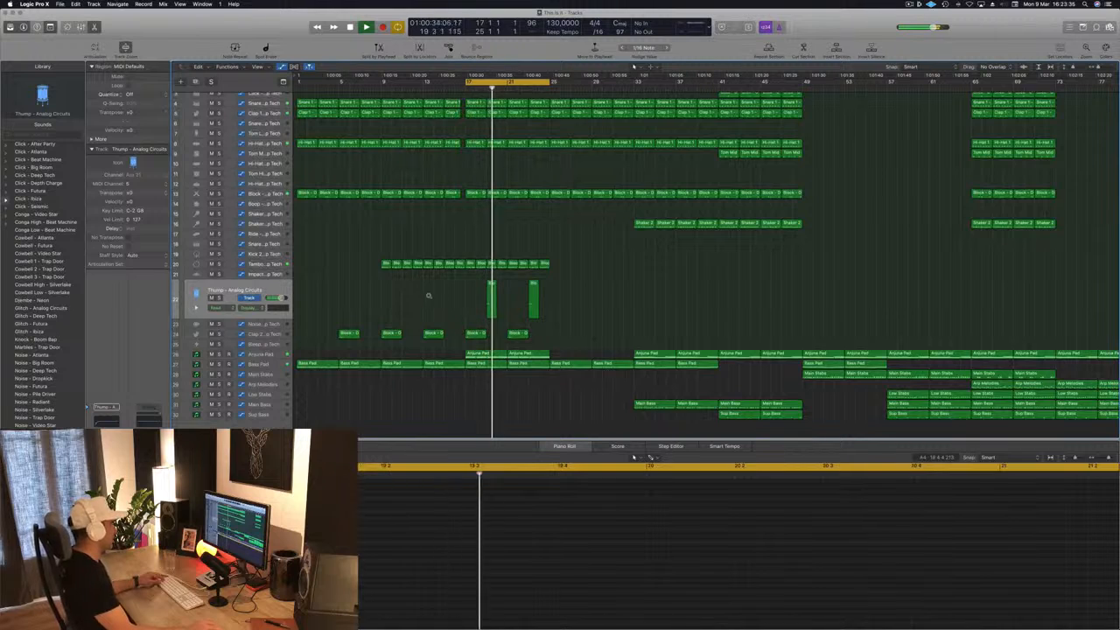
scroll(428, 295, "down", 3)
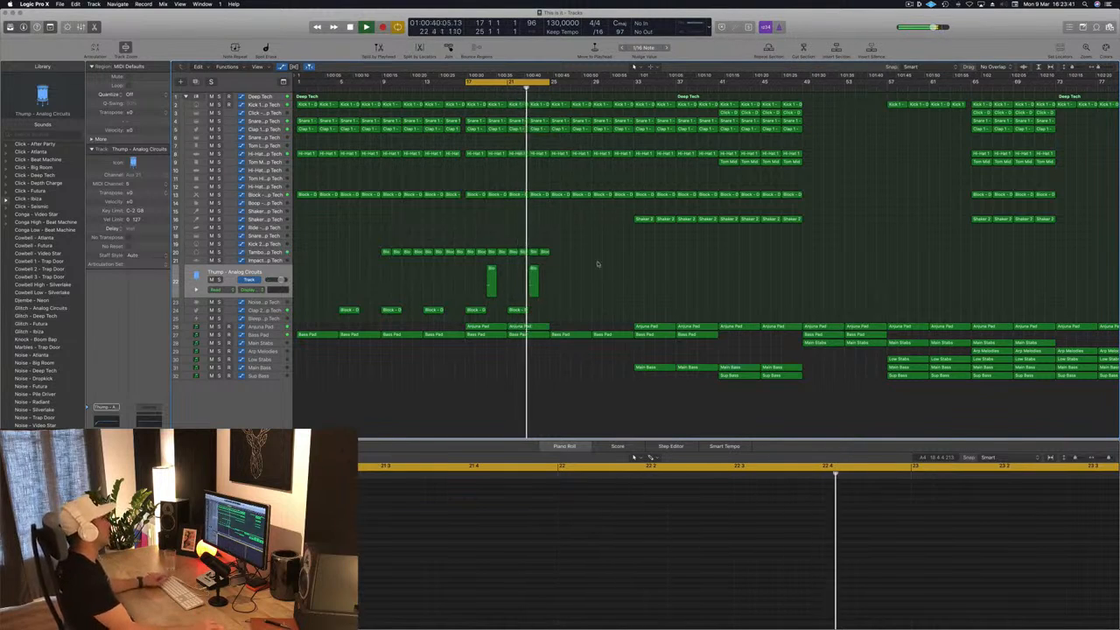
left_click_drag(572, 244, 473, 326)
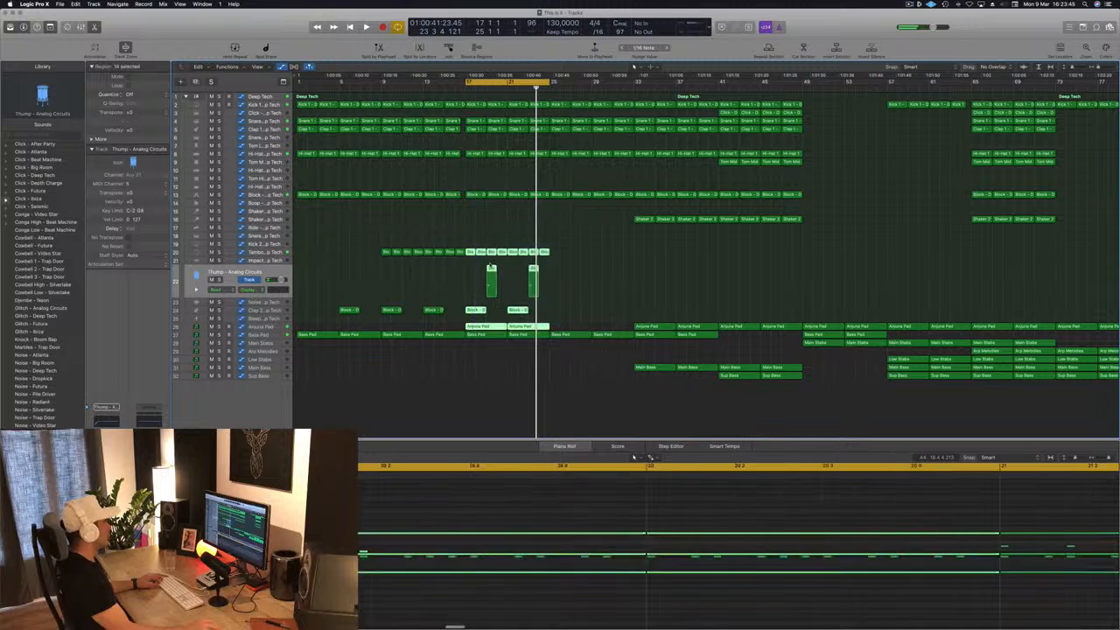
left_click_drag(470, 254, 554, 253)
key("space")
left_click(569, 247)
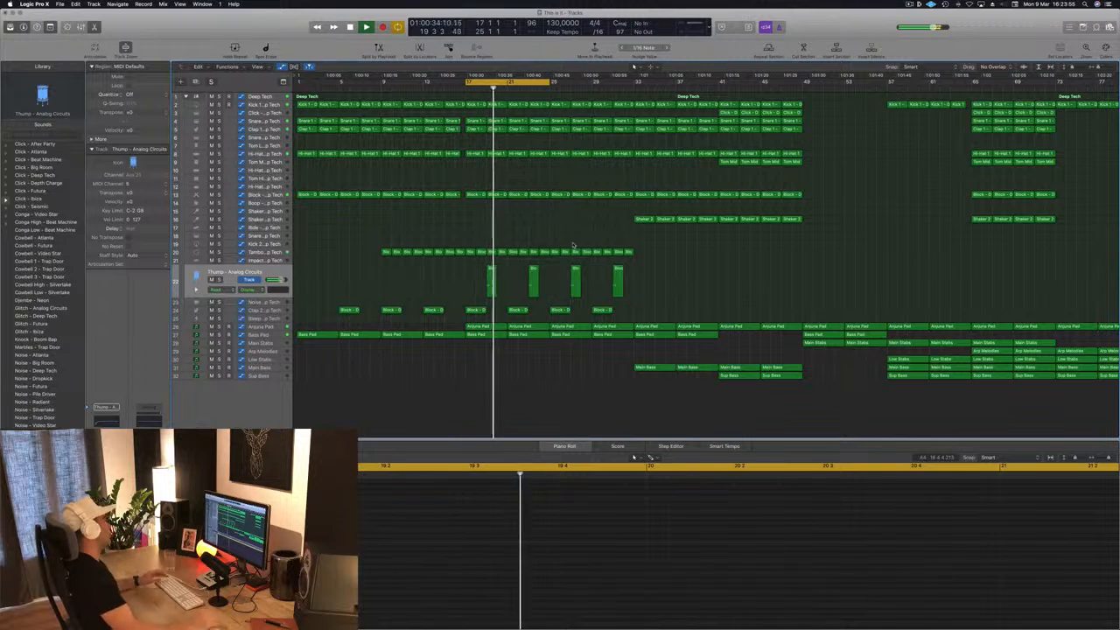
- Duplicate the Anjuna Pad track, place the copy above the original and load the Mega Saw Riser With noise setting on it
scroll(445, 196, "down", 3)
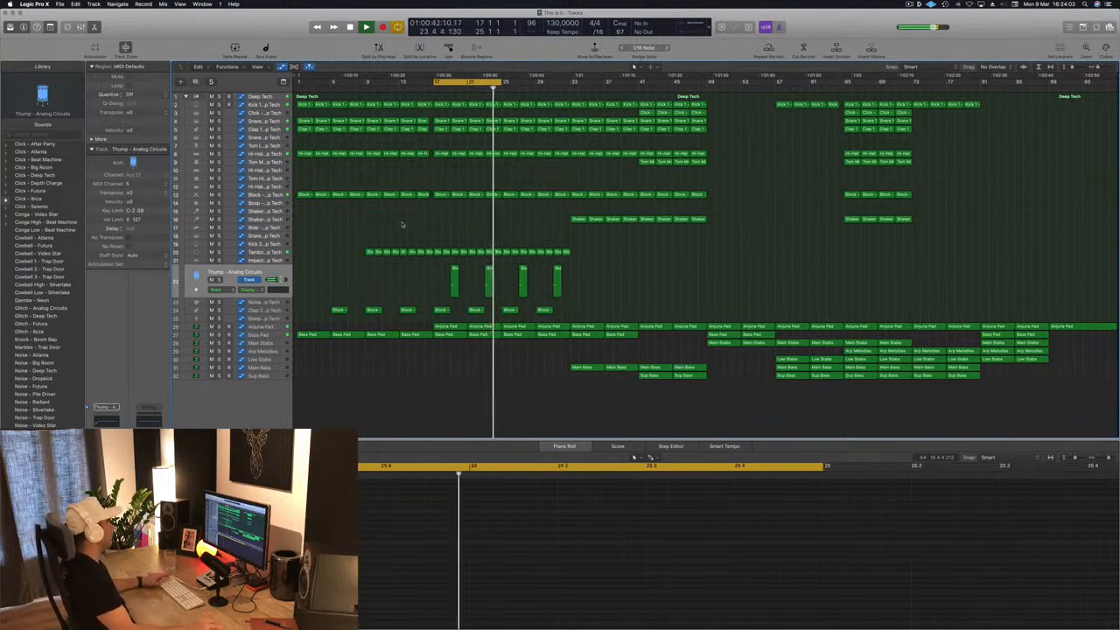
left_click(269, 378)
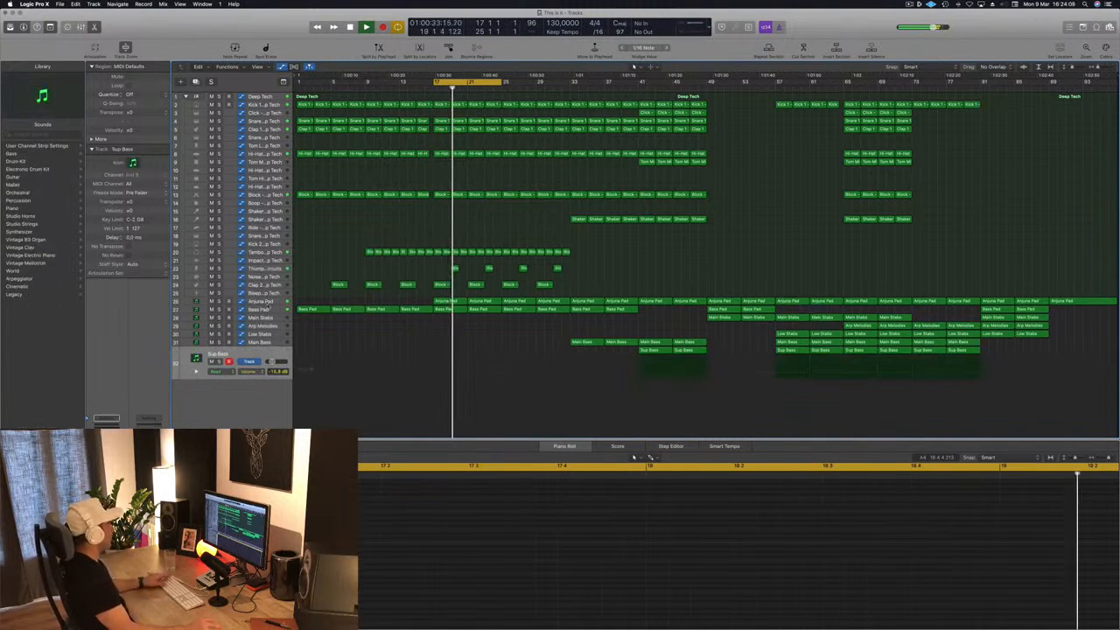
left_click(273, 301)
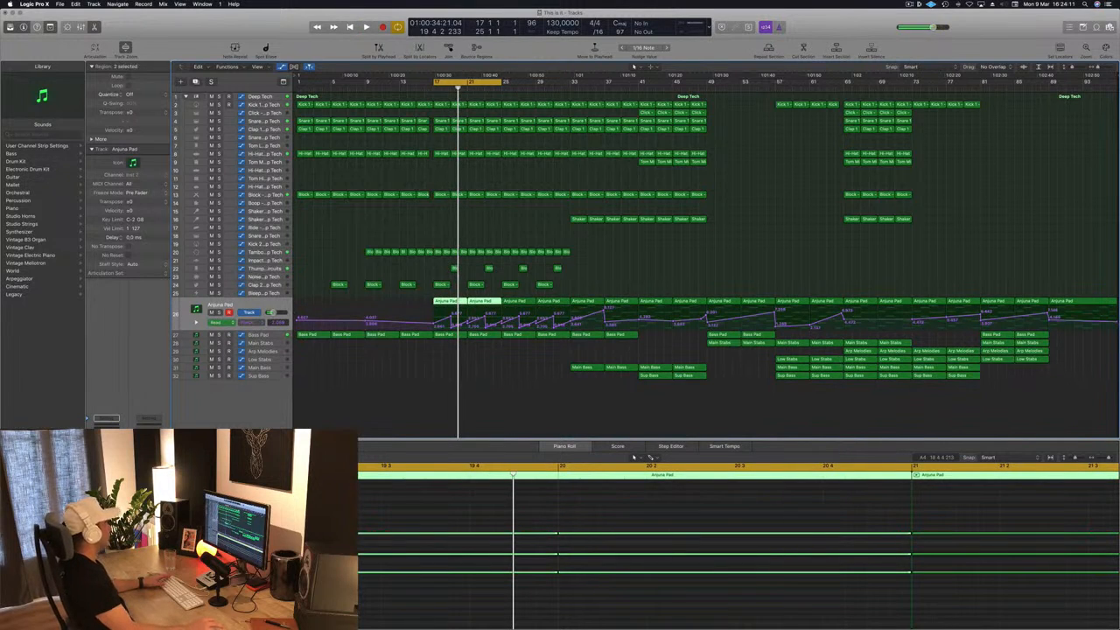
key("super+d")
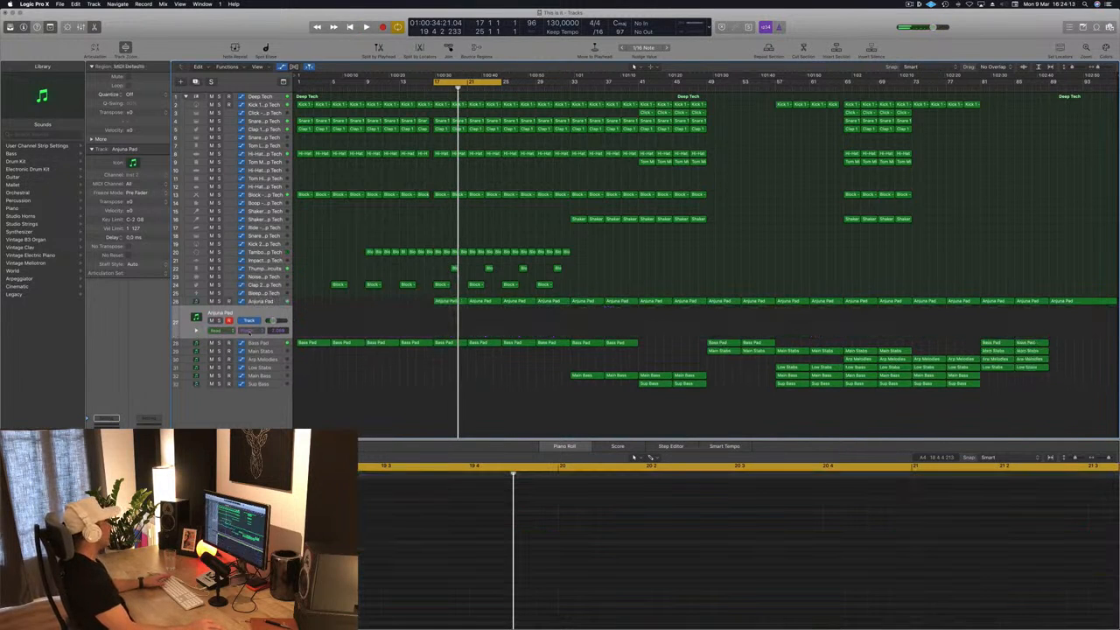
mouse_move(265, 317)
left_mouse_down()
mouse_move(267, 299)
mouse_move(267, 312)
left_mouse_up()
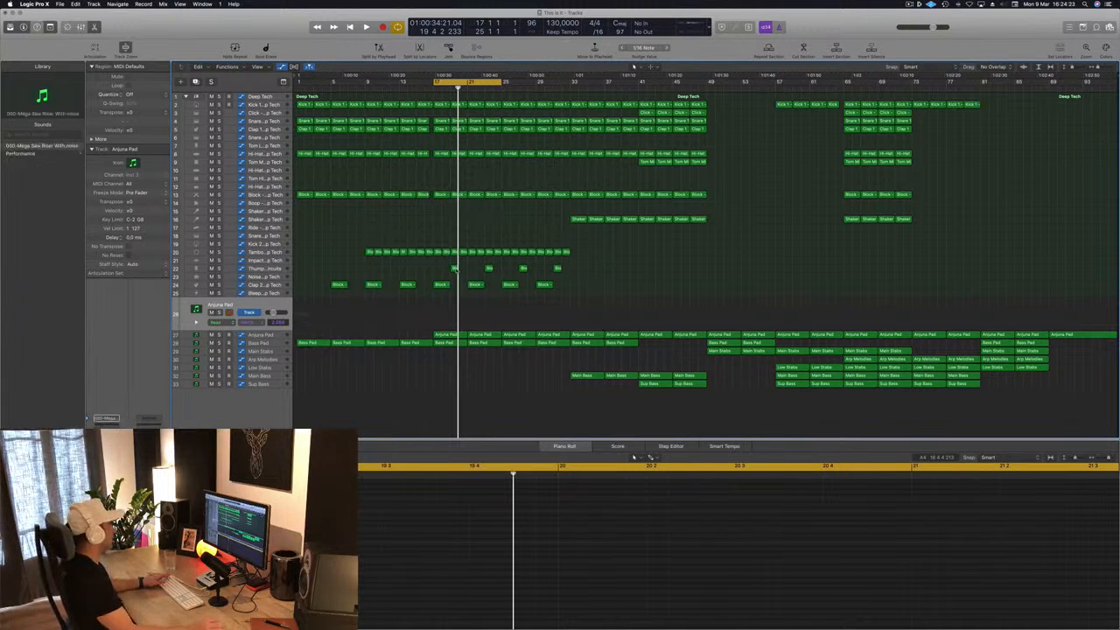
- Try the riser sound with musical typing and copy the Anjuna Pad region at bar 17 onto the duplicate track
key("space")
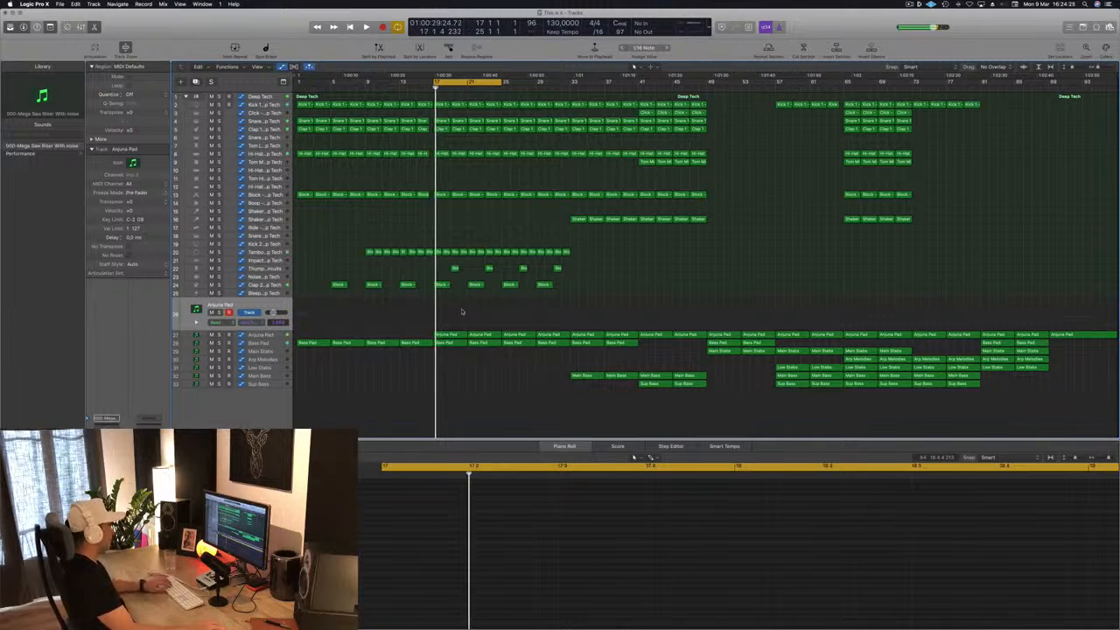
key("super+k")
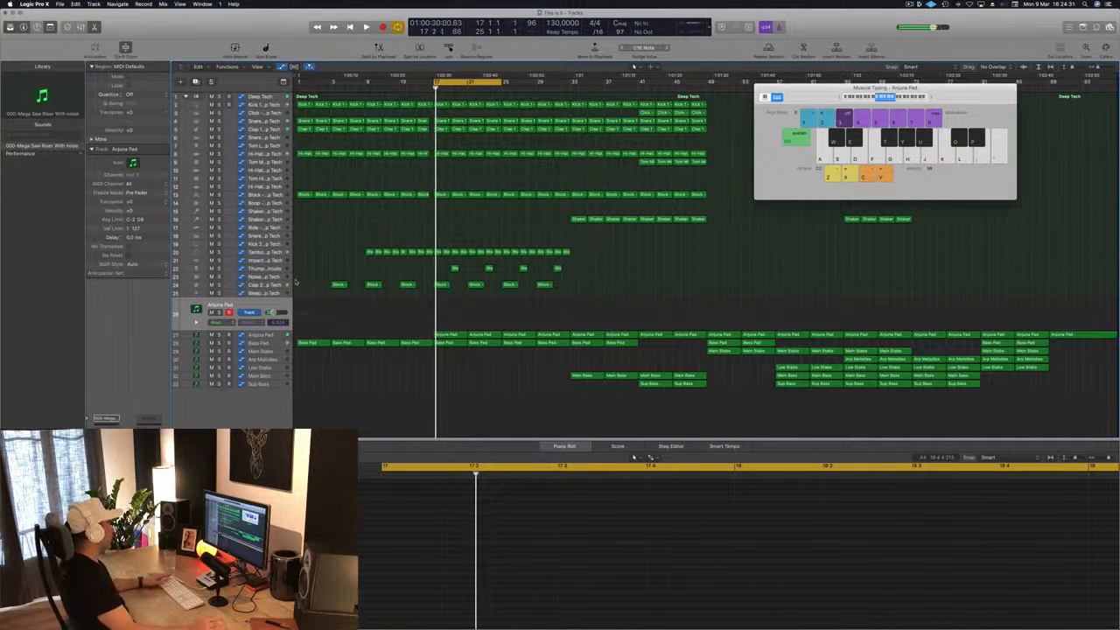
left_click_drag(452, 336, 454, 318)
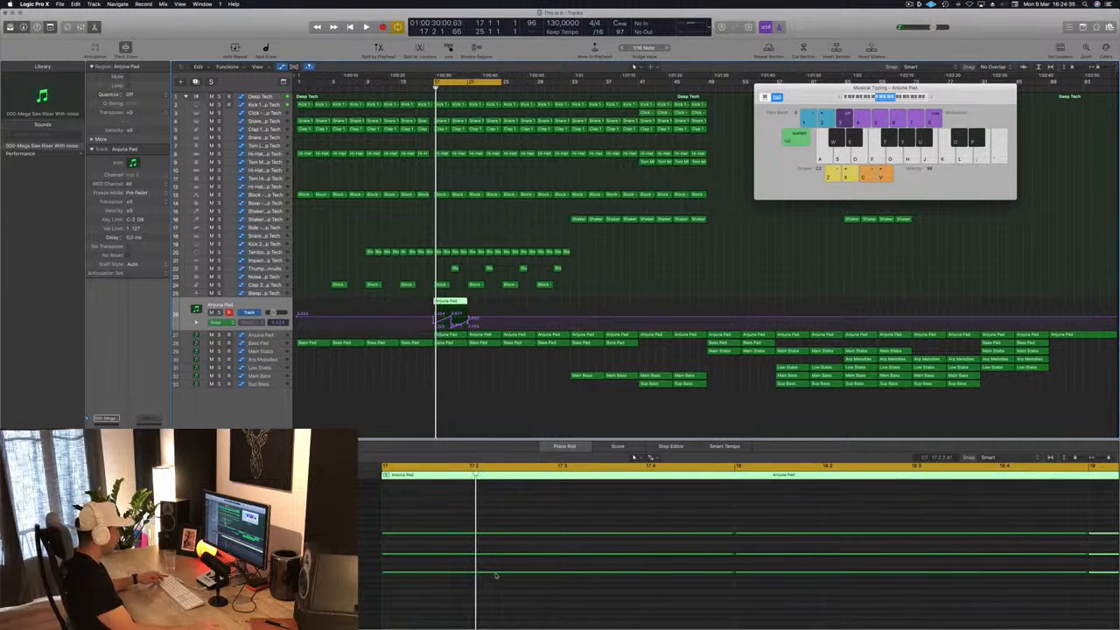
- Delete all notes after the first chord in the copied region and stretch that chord to bar 21
key("super+Left")
key("super+Left")
key("super+Left")
key("super+Left")
key("super+Left")
key("super+Left")
left_click_drag(536, 495, 745, 623)
key("Delete")
left_click_drag(608, 497, 487, 601)
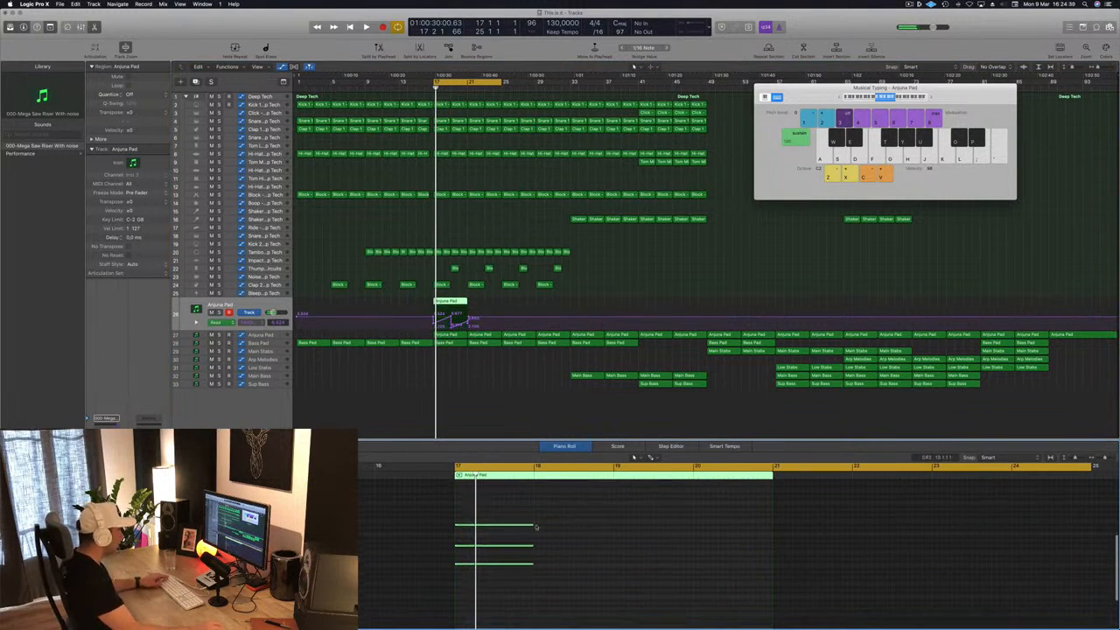
left_click_drag(531, 523, 758, 534)
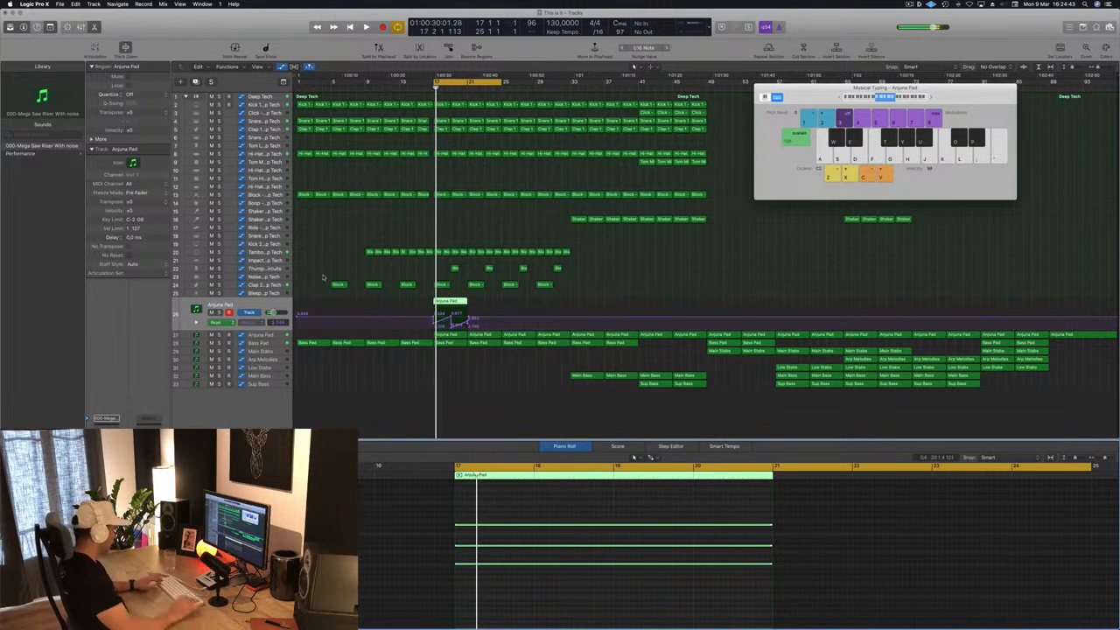
key("ctrl+super+z")
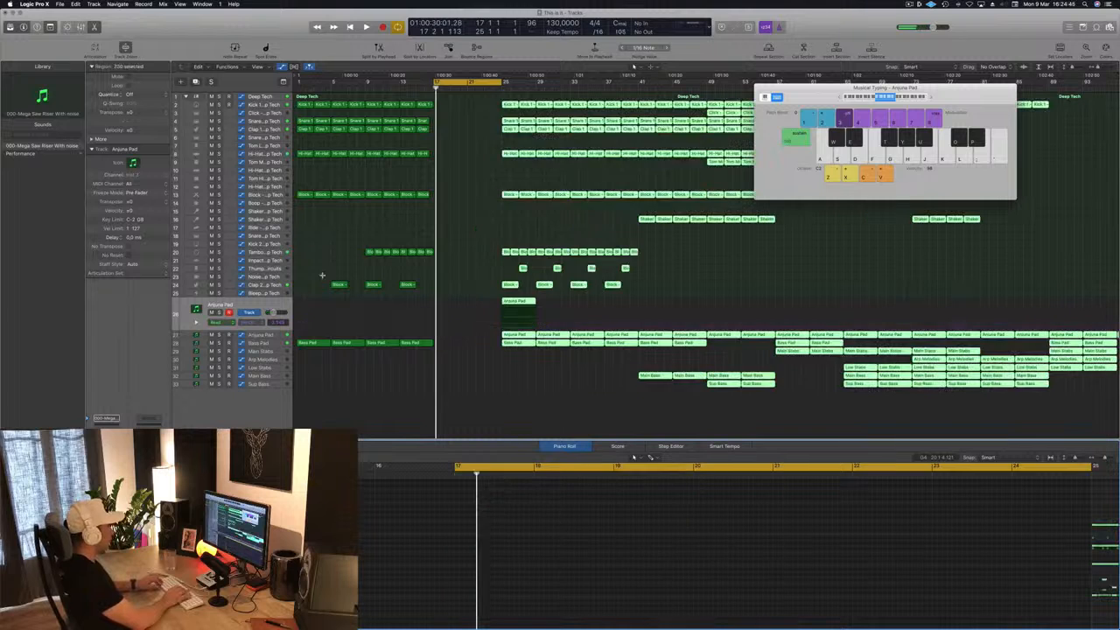
key("space")
key("space")
key("super+a")
key("super+z")
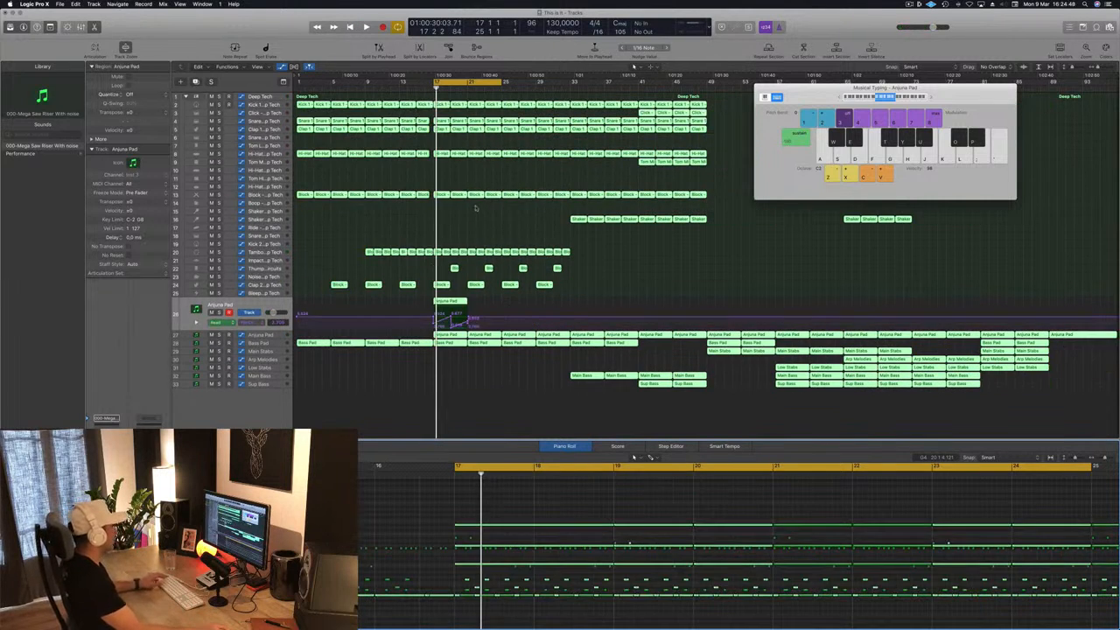
left_click(614, 290)
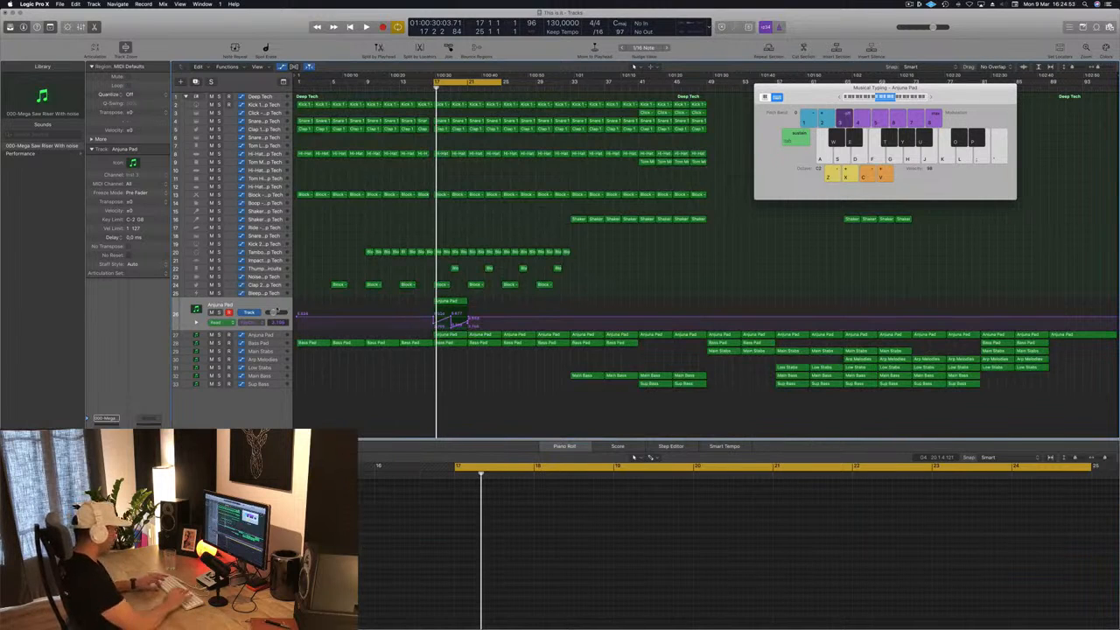
- Delete the copied automation from the duplicate Anjuna Pad track and play the chord briefly
key("alt+z")
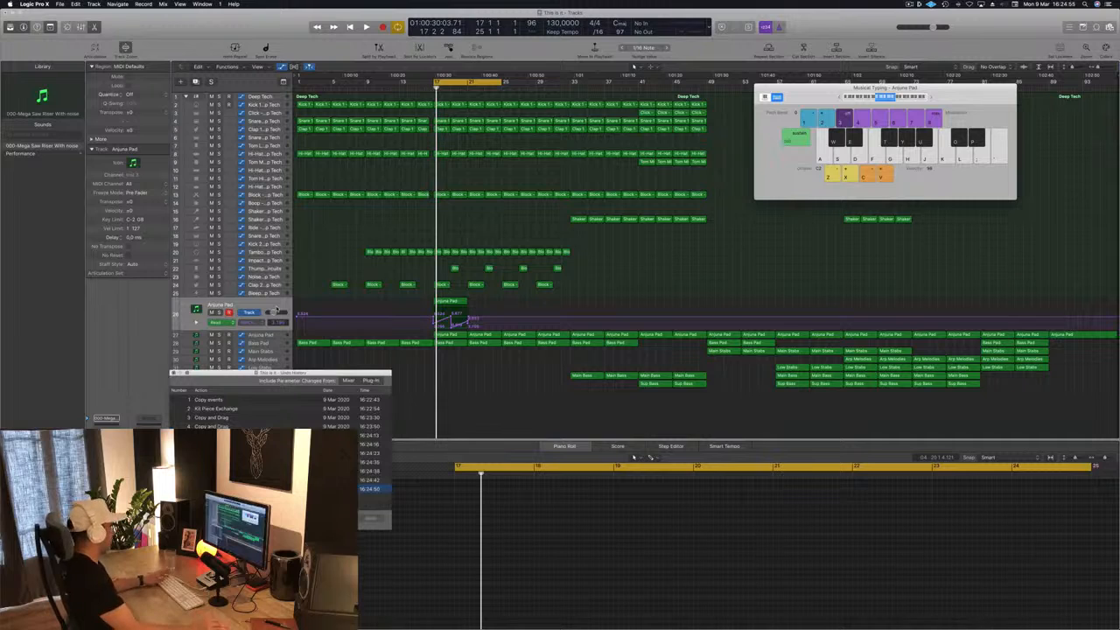
key("alt+z")
key("ctrl+super+BackSpace")
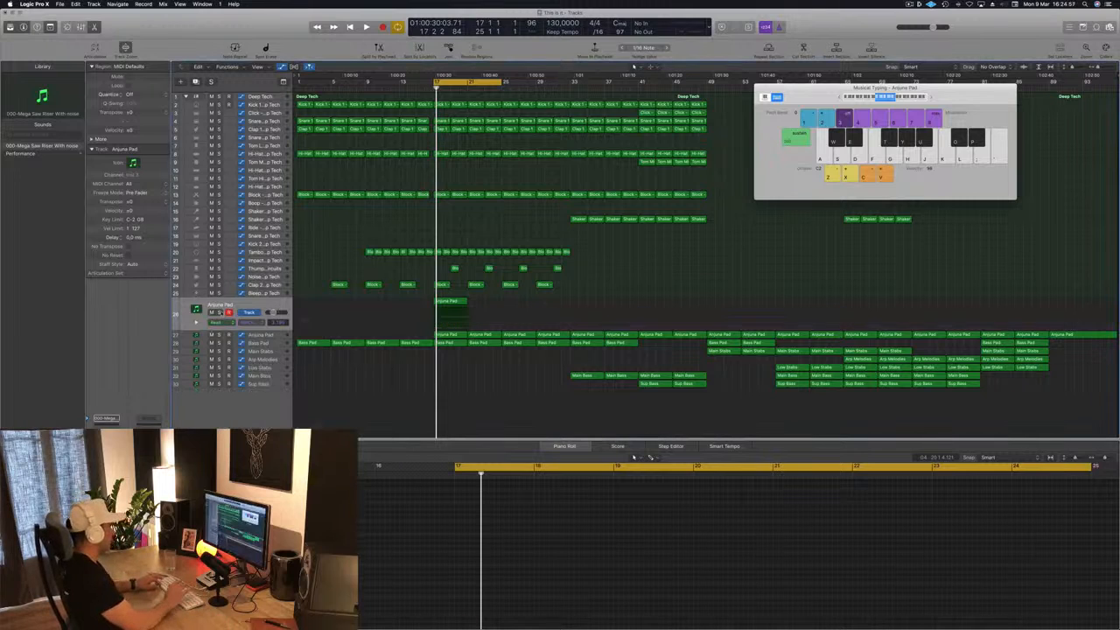
key("space")
key("space")
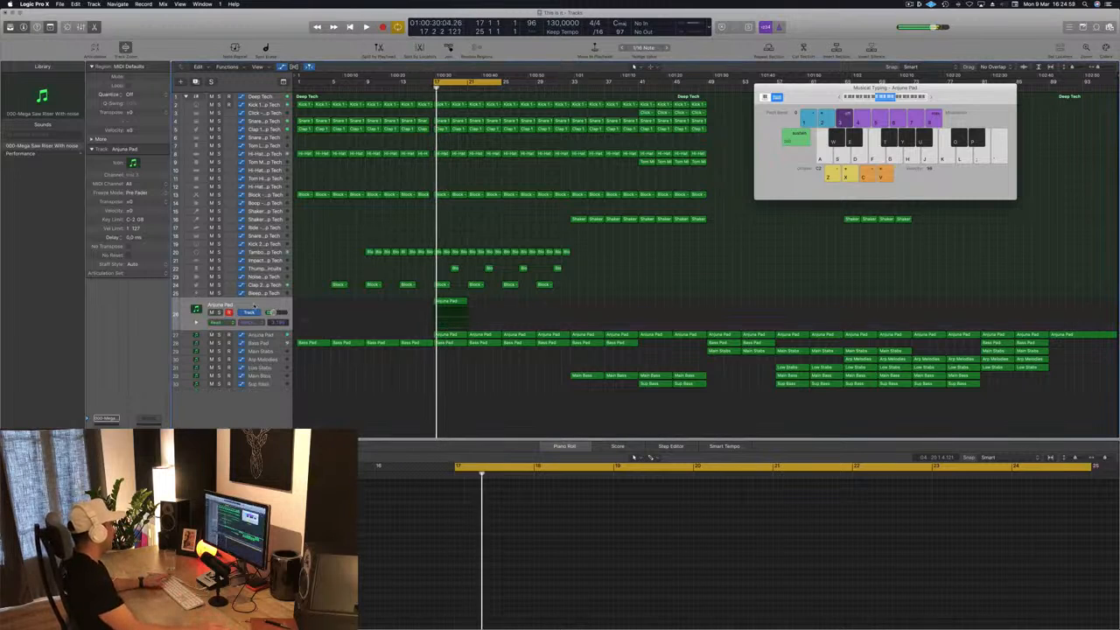
- Open the duplicate track's Sylenth1 instrument, load the preset Rizer 7 Raw, Deep And Dense and play it
left_click(229, 306)
double_click(196, 309)
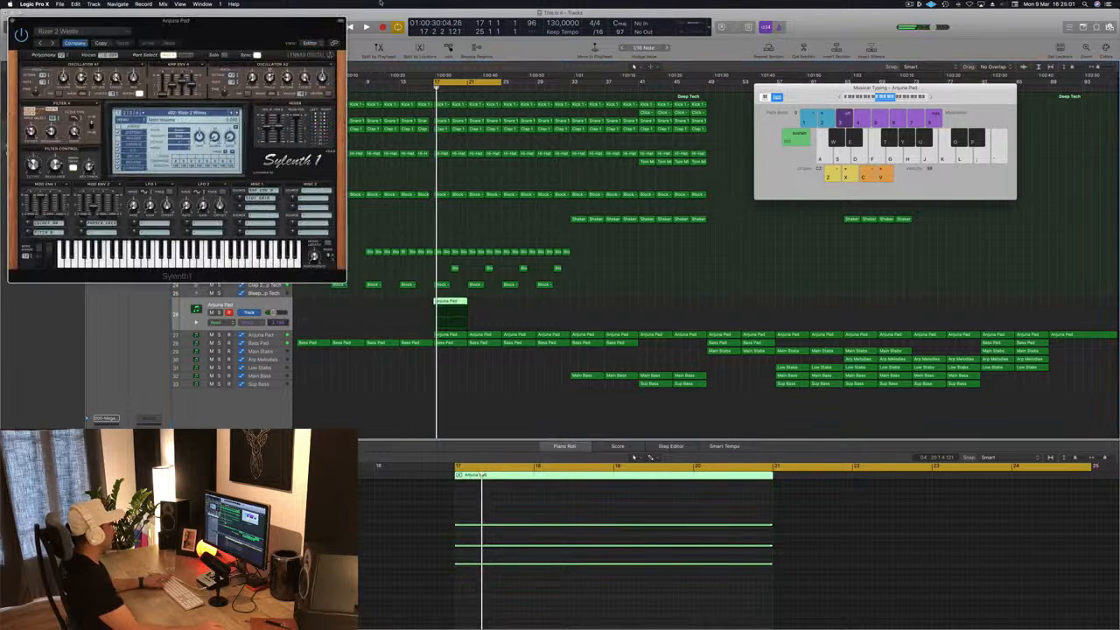
left_click_drag(261, 32, 705, 136)
left_click(674, 223)
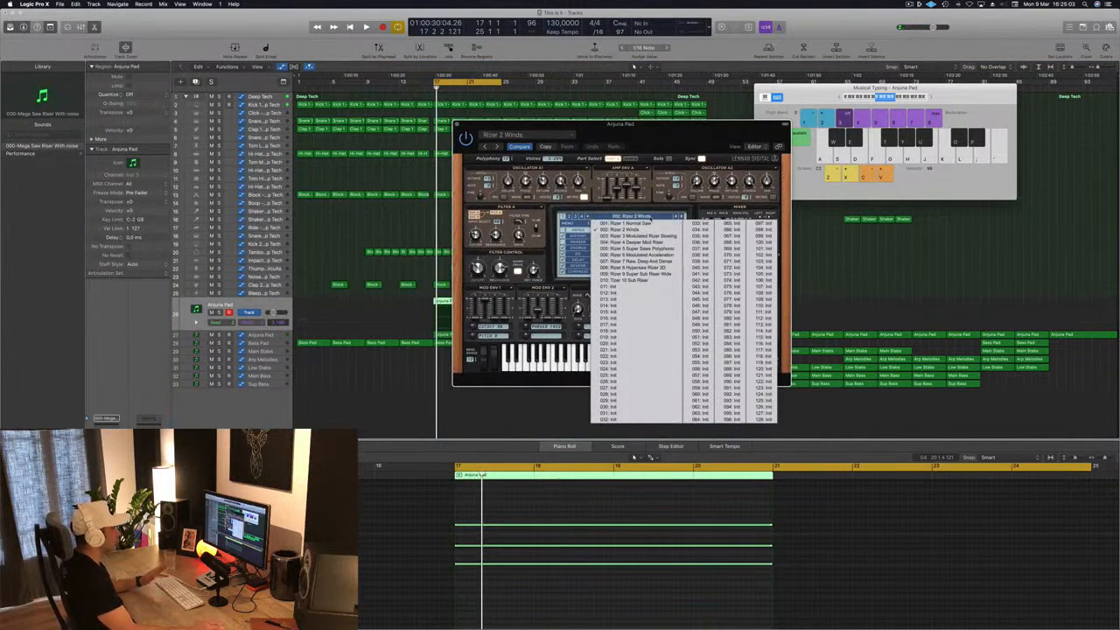
left_click_drag(679, 129, 822, 151)
left_click(780, 237)
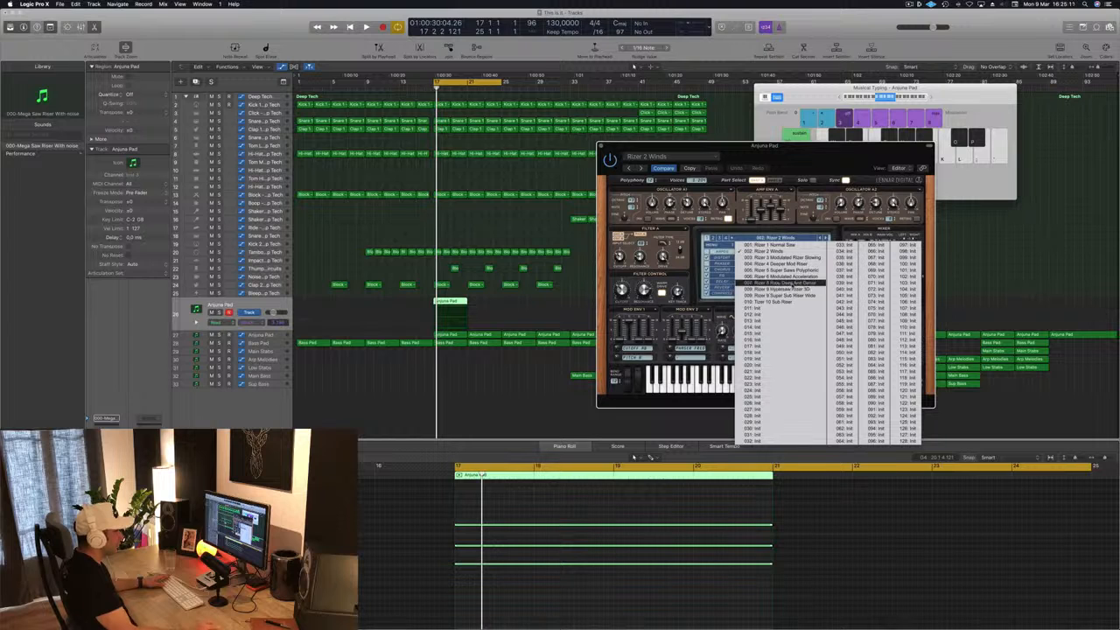
left_click(796, 284)
key("space")
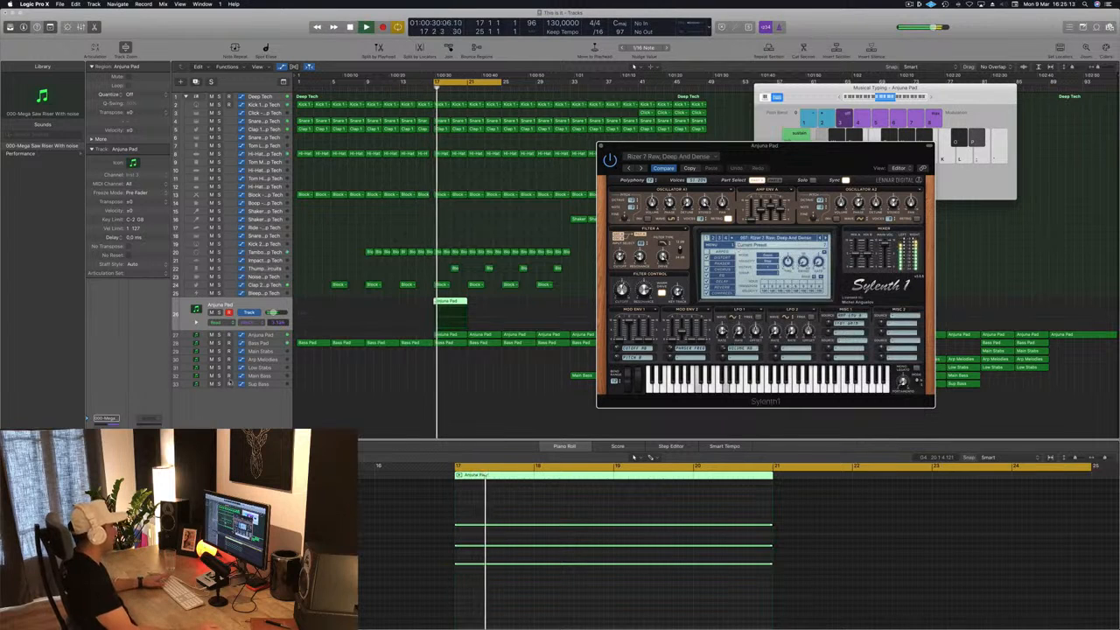
- Solo the riser track, switch Sylenth1 to Rizer 8 Hypersaw Rizer 3D and audition it
left_click_drag(805, 158, 875, 117)
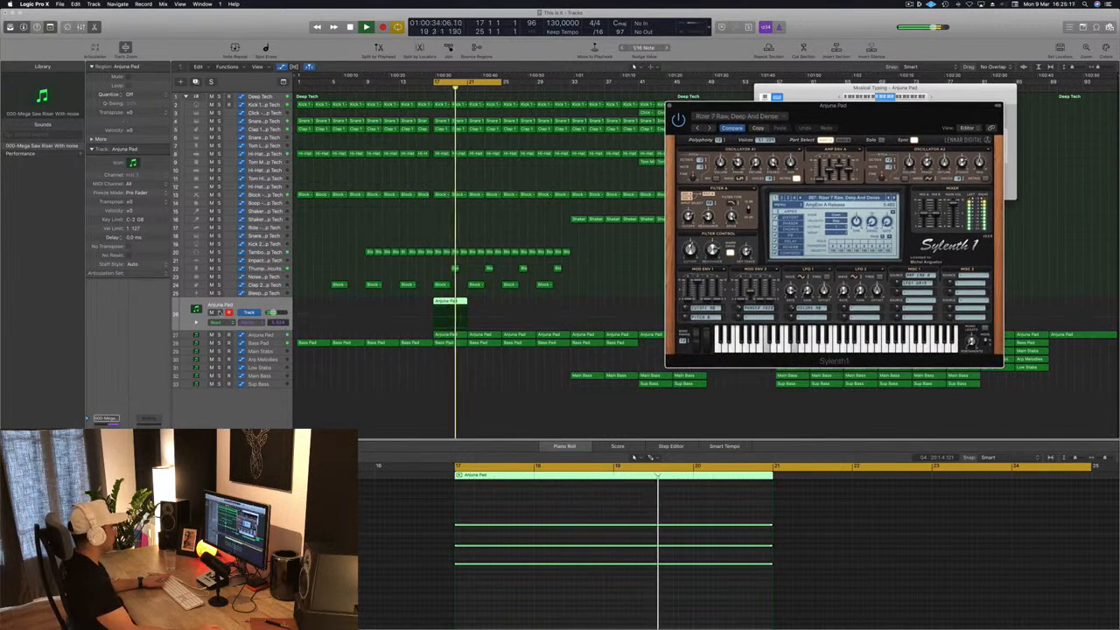
key("s")
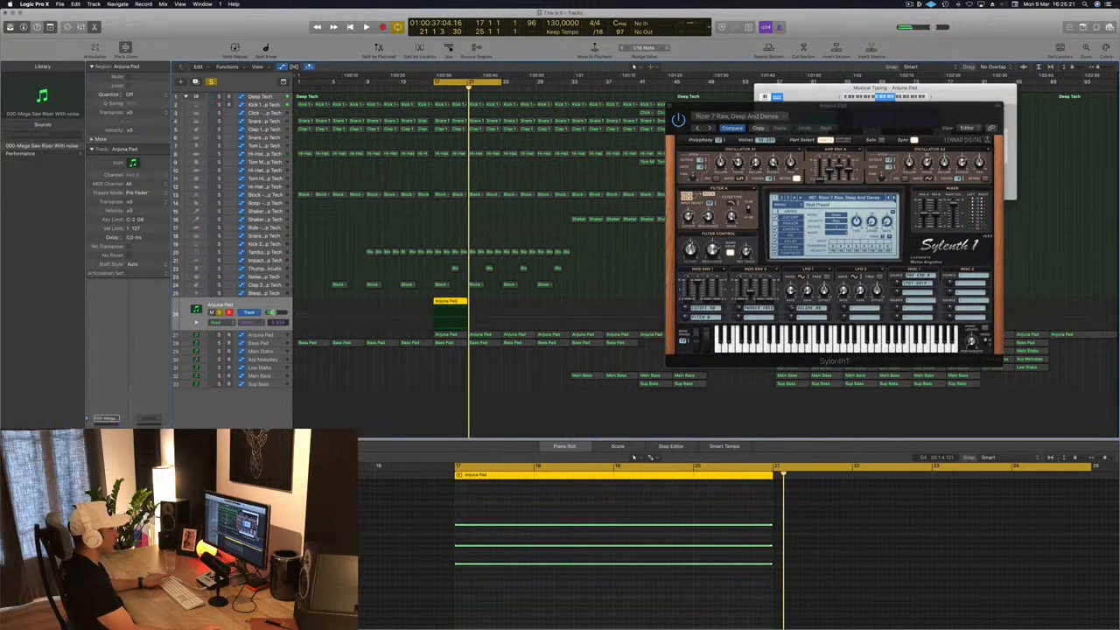
left_click(893, 198)
key("space")
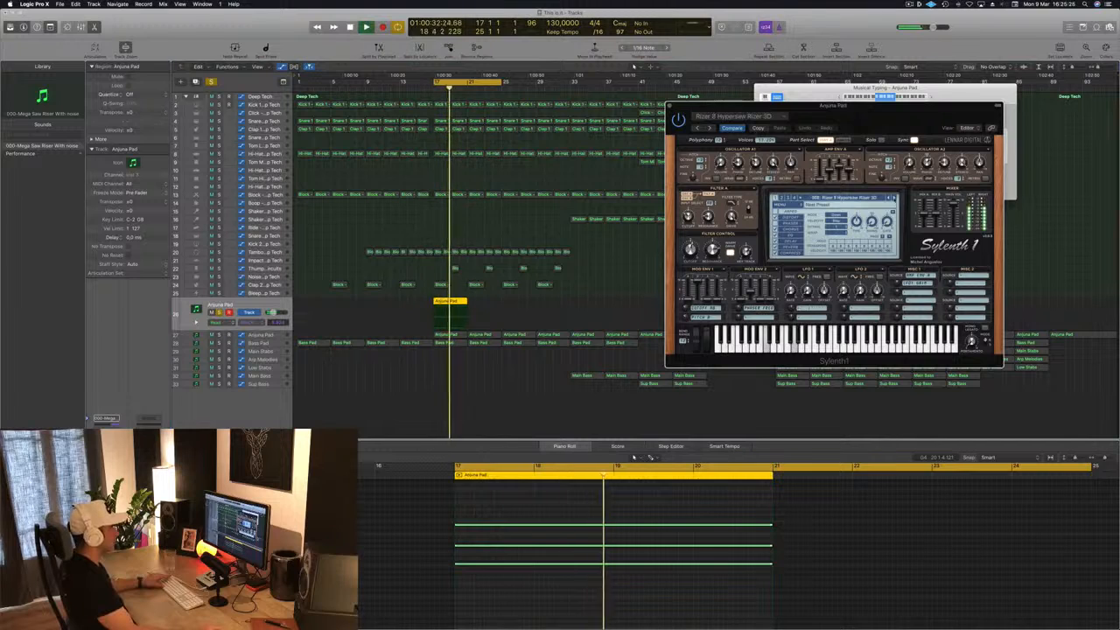
key("space")
- Extend the riser region to bar 25 and stretch its three chord notes to the region's end
key("super+Left")
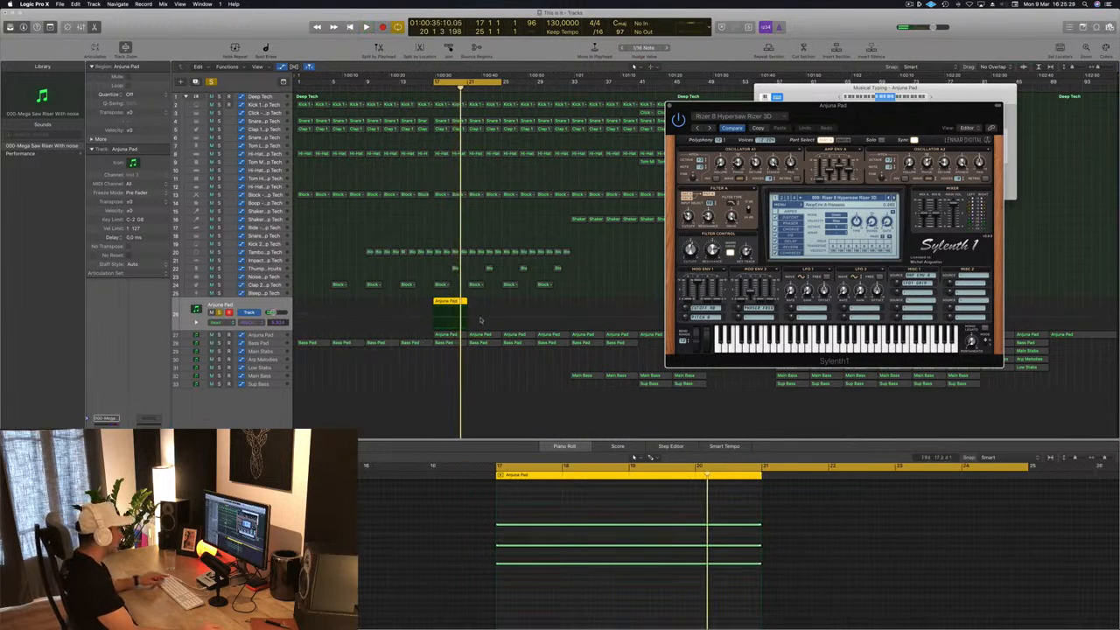
left_click_drag(466, 302, 501, 303)
scroll(594, 559, "down", 1)
left_click_drag(793, 492, 746, 598)
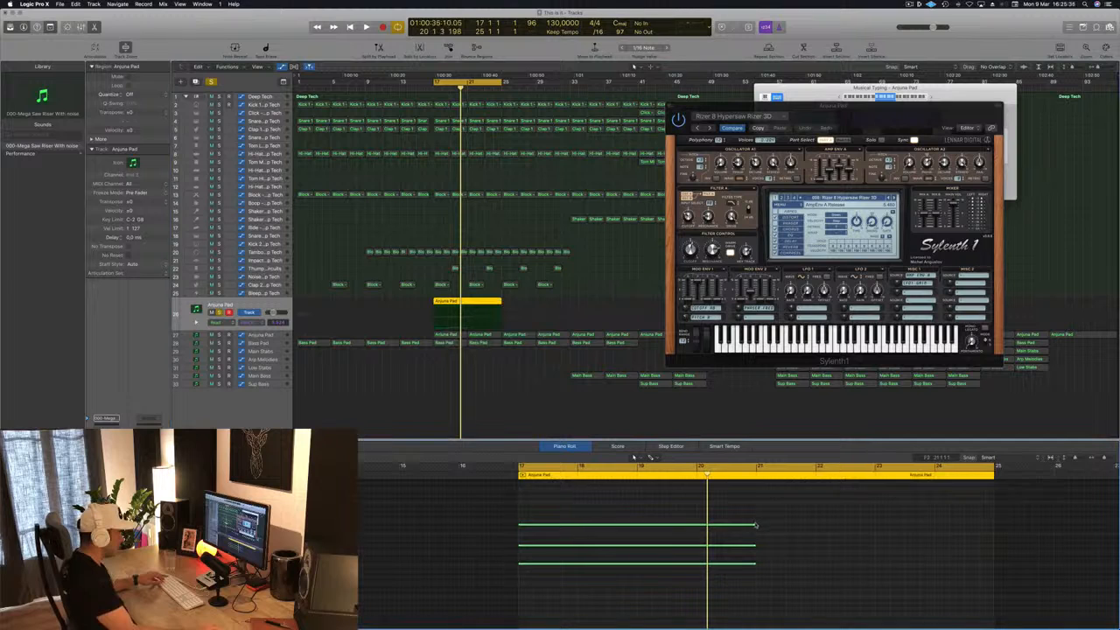
left_click_drag(755, 526, 961, 526)
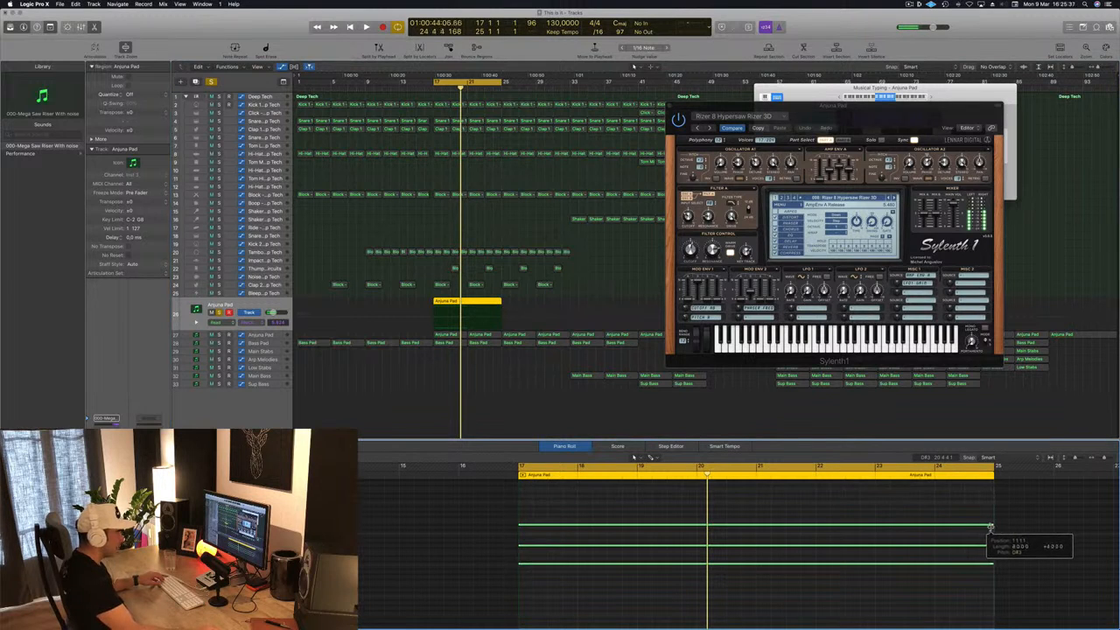
- Delete the chord's two lower notes and play the riser with only the top note
key("space")
left_click_drag(898, 117, 832, 123)
key("space")
left_click(497, 529)
left_click_drag(499, 535, 577, 590)
key("Delete")
key("space")
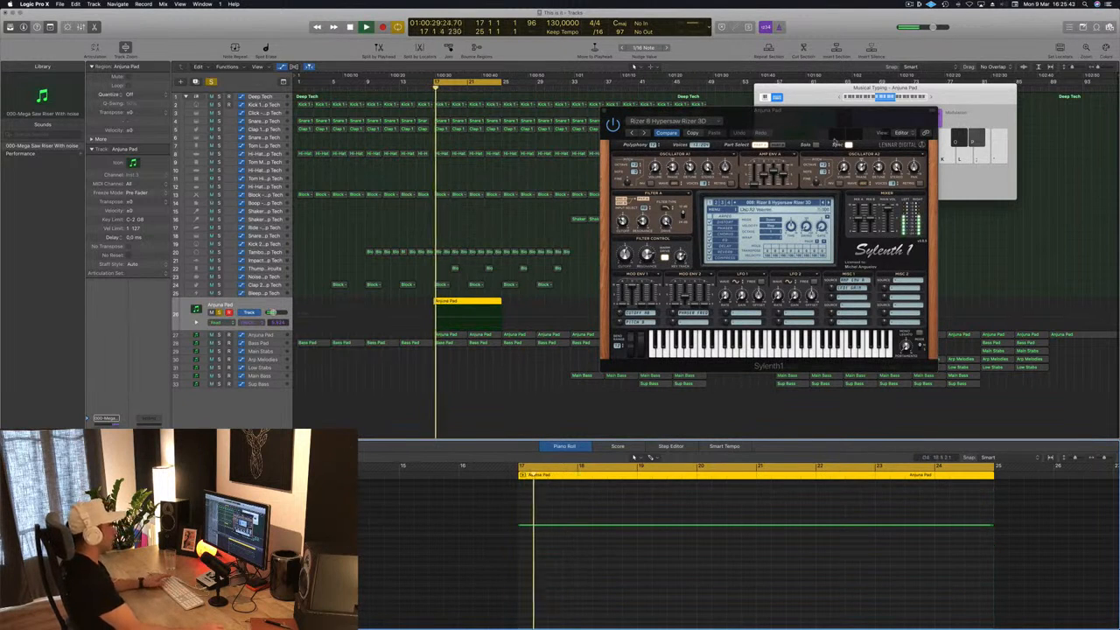
- Audition the preset Rizer 9 Super Sub Rizer Wide, then switch to Tizer 10 Sub Riser and play it
key("space")
left_click(829, 203)
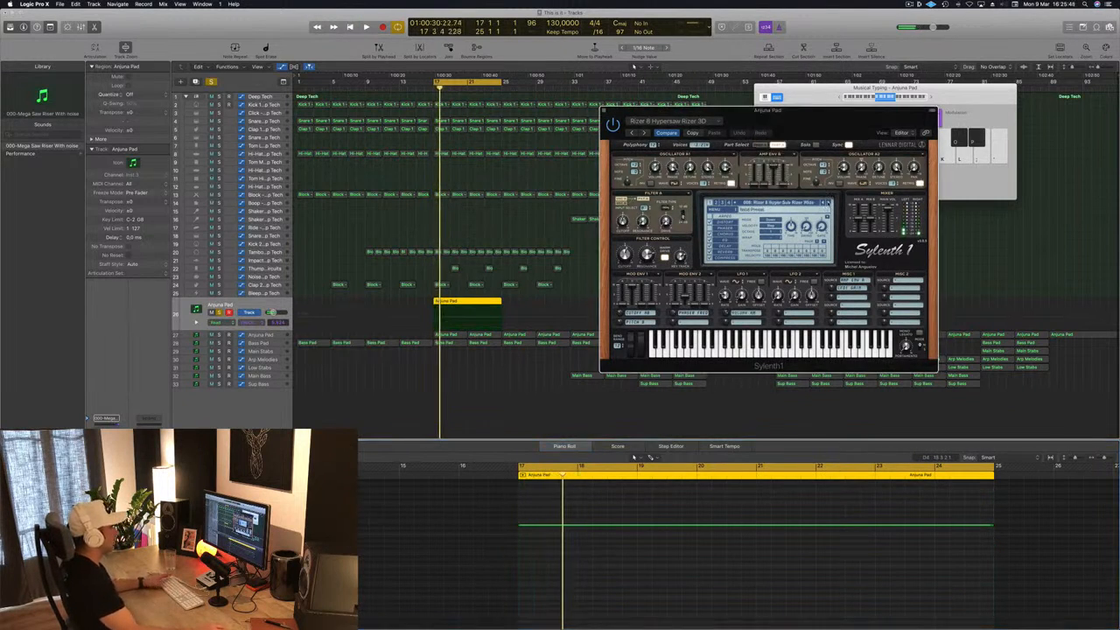
key("space")
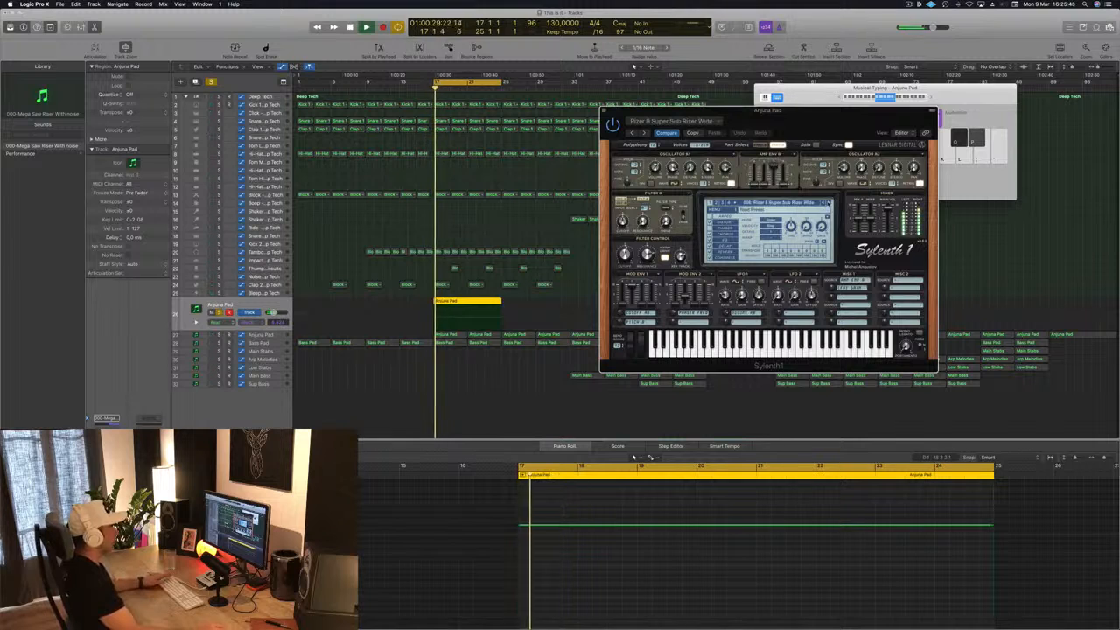
key("space")
left_click(829, 203)
key("space")
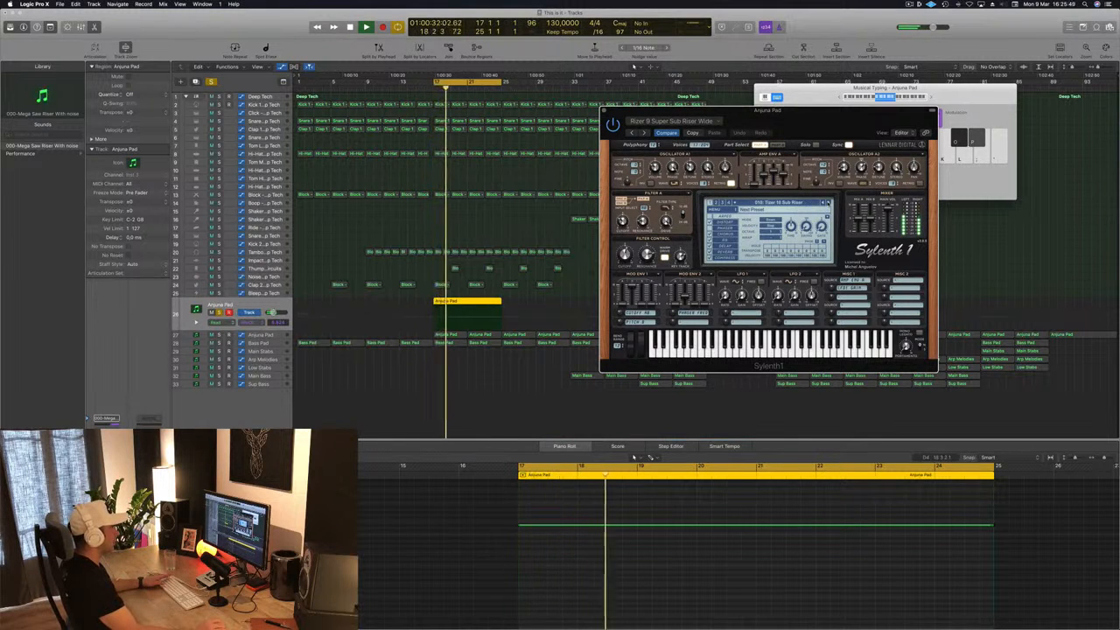
left_click_drag(827, 122, 936, 149)
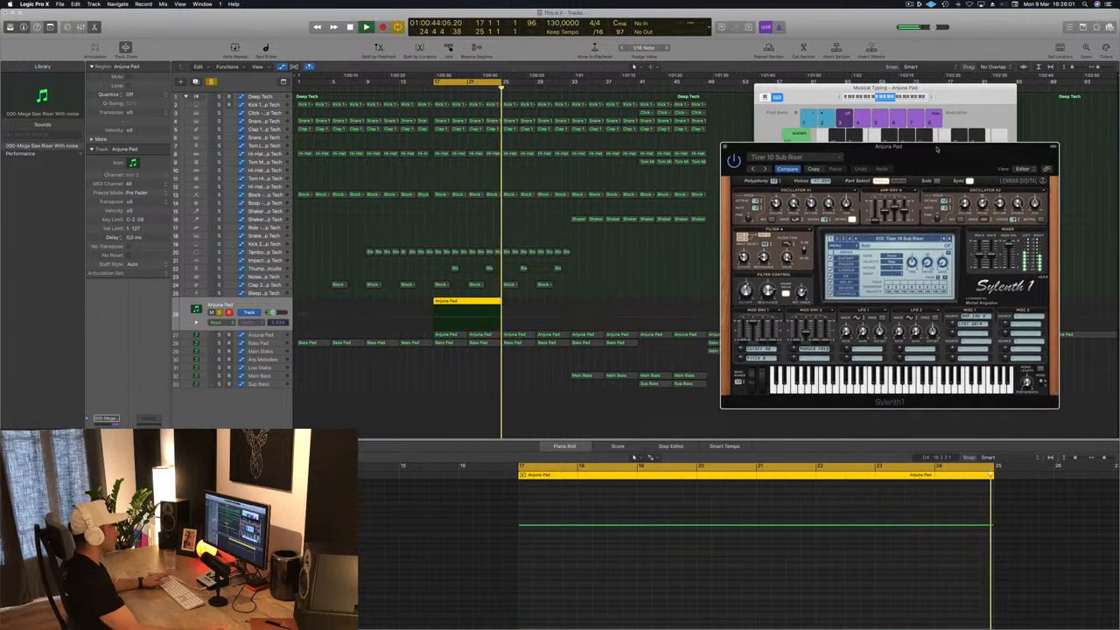
- Extend the riser region to bar 33 and stretch its note to 16 bars
left_click(501, 302)
left_click_drag(501, 302, 571, 321)
left_click_drag(742, 525, 949, 528)
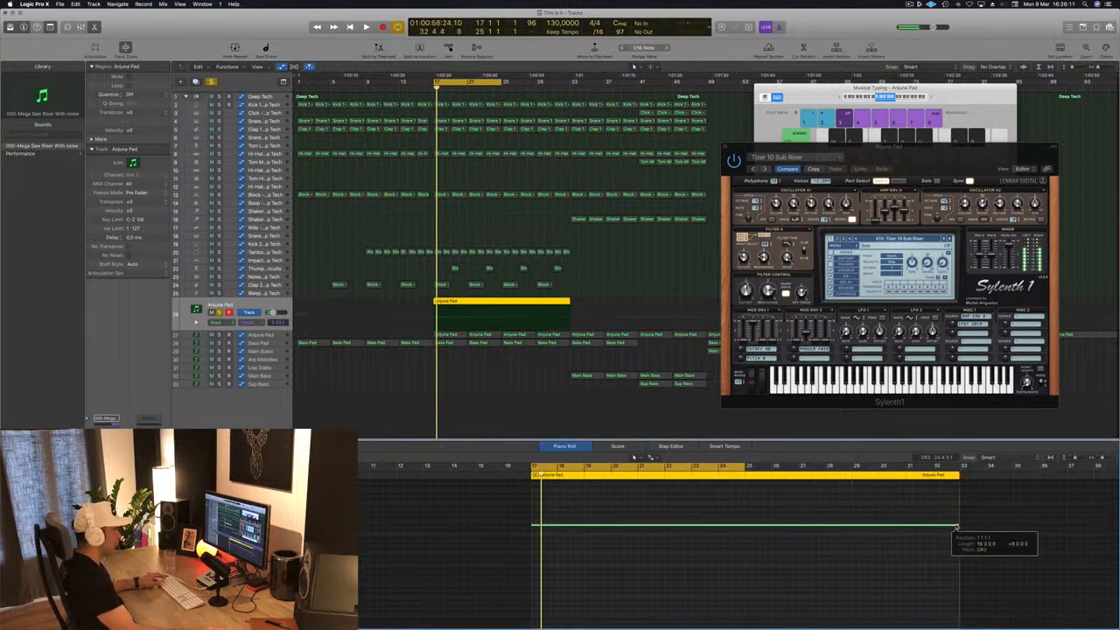
left_click_drag(928, 161, 822, 109)
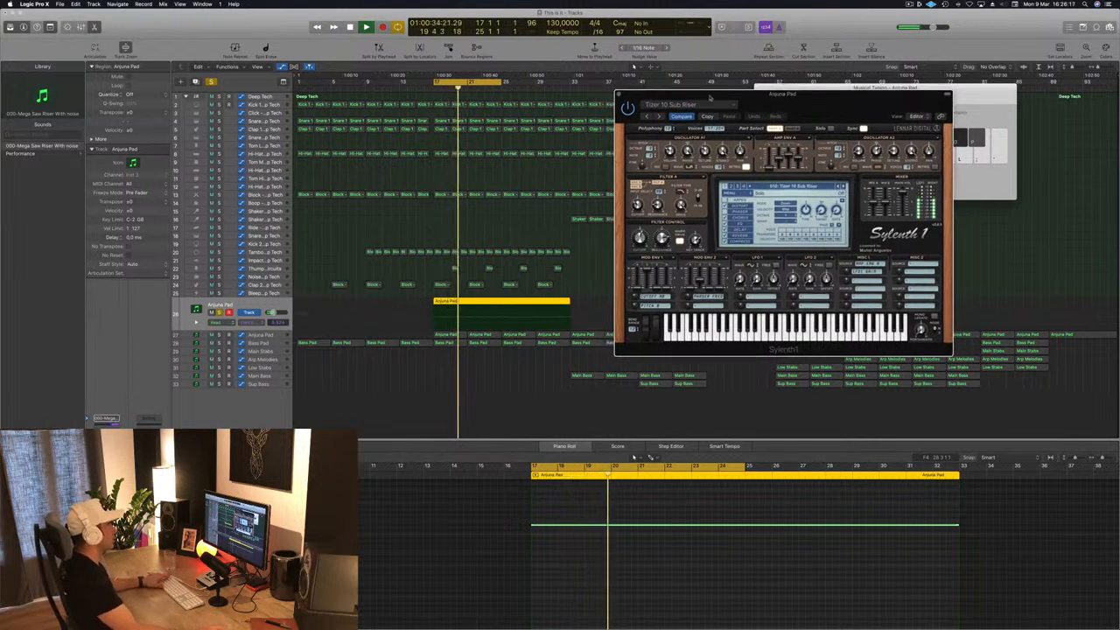
- Extend the cycle range to bar 33, listen to the riser and close the Sylenth1 window
left_click(497, 82)
left_click(495, 81)
left_click(496, 81)
left_click_drag(500, 81, 567, 82)
left_click_drag(675, 94, 731, 87)
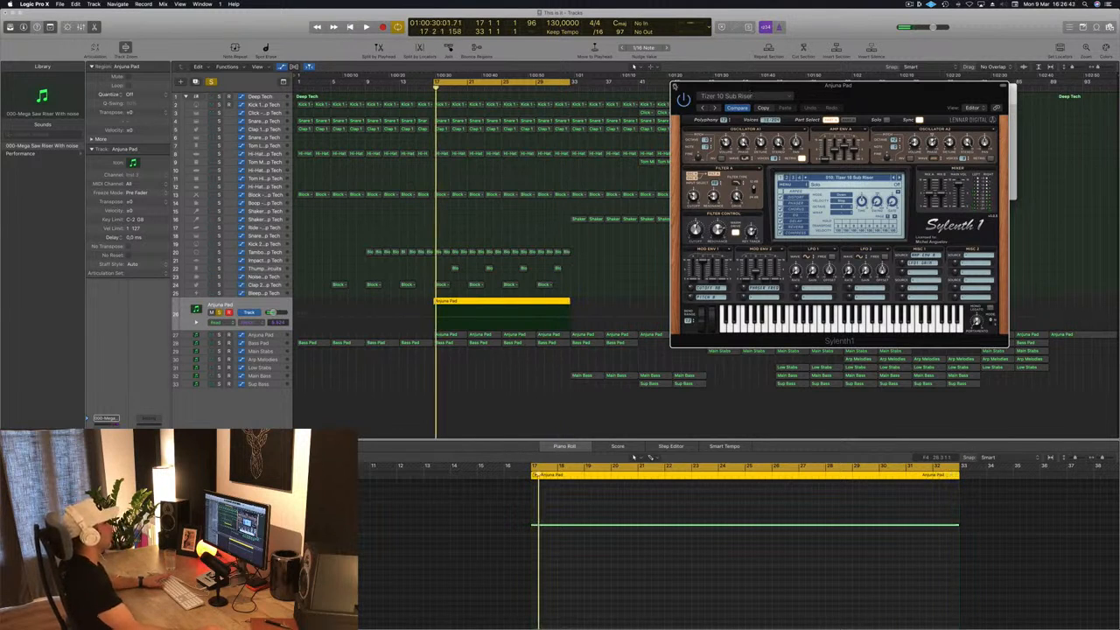
key("super+k")
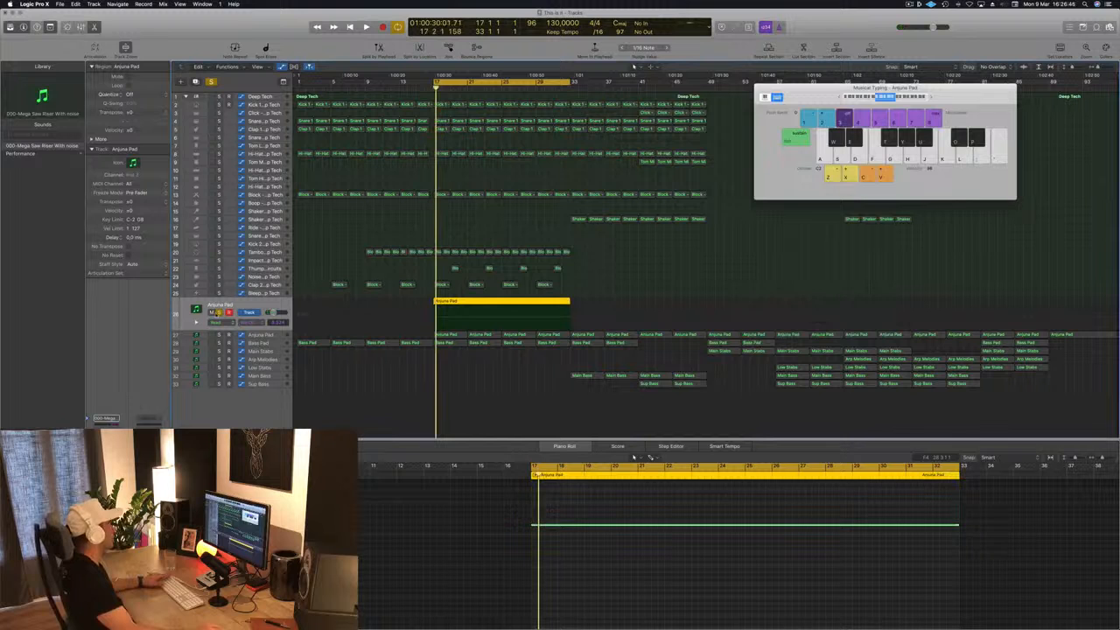
- Unsolo the riser track and set its compressor's side chain to Bus 14, fed by Kick 1, during playback
left_click(219, 312)
key("space")
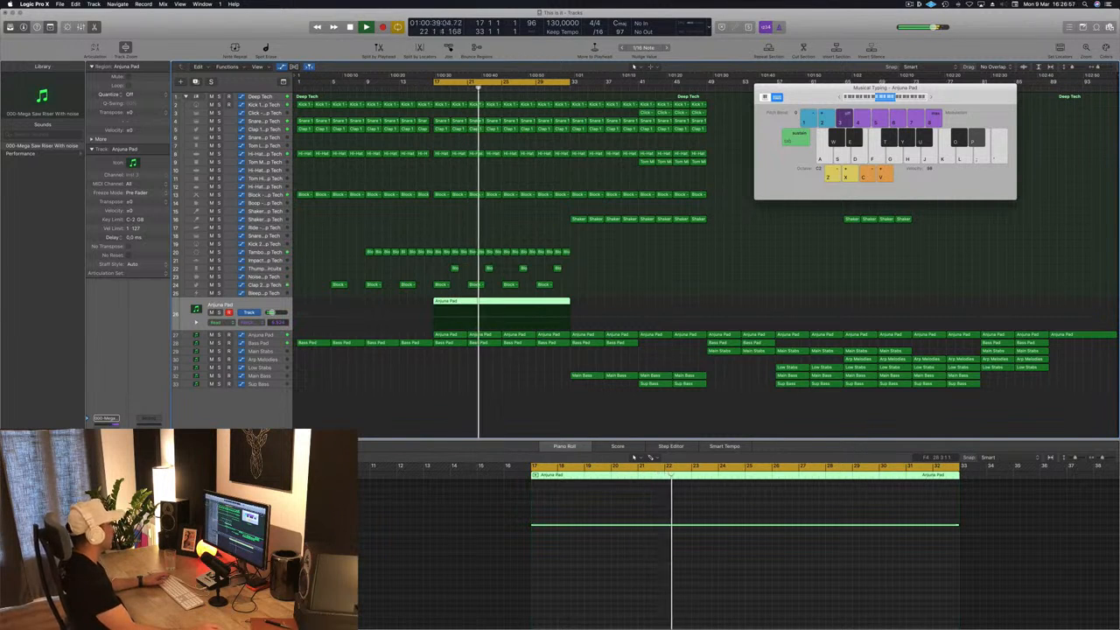
key("v")
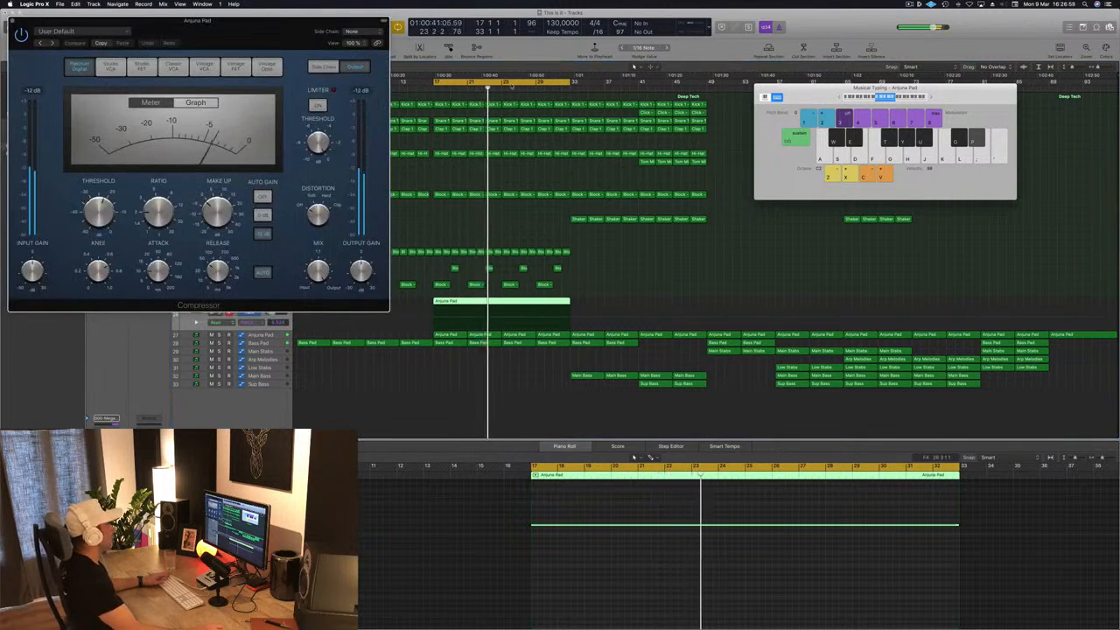
left_click_drag(289, 20, 658, 106)
left_click(716, 119)
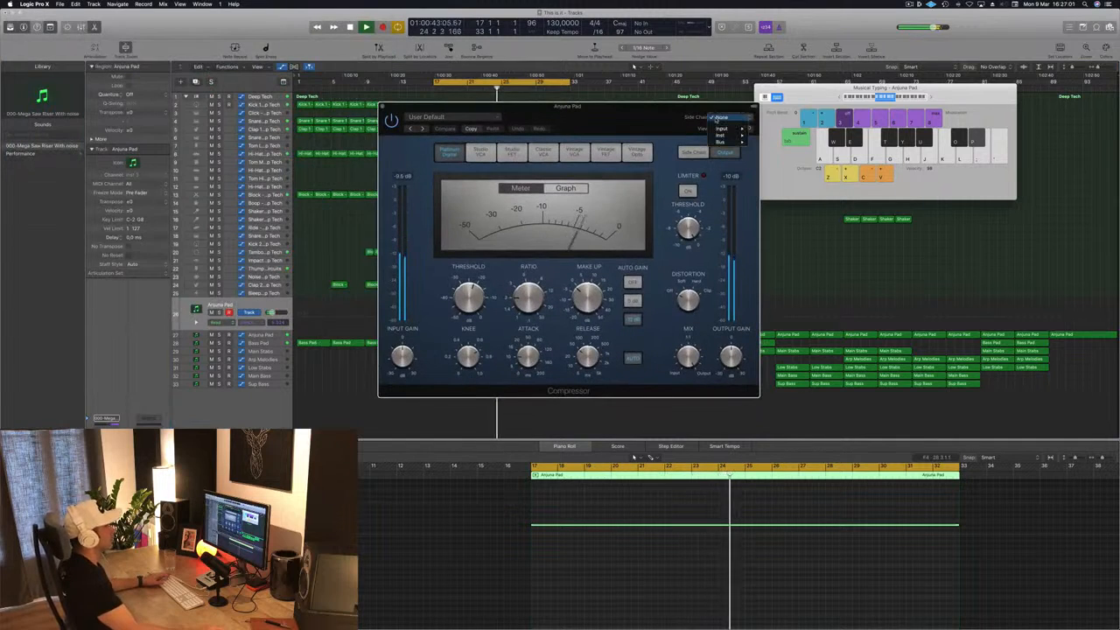
mouse_move(719, 142)
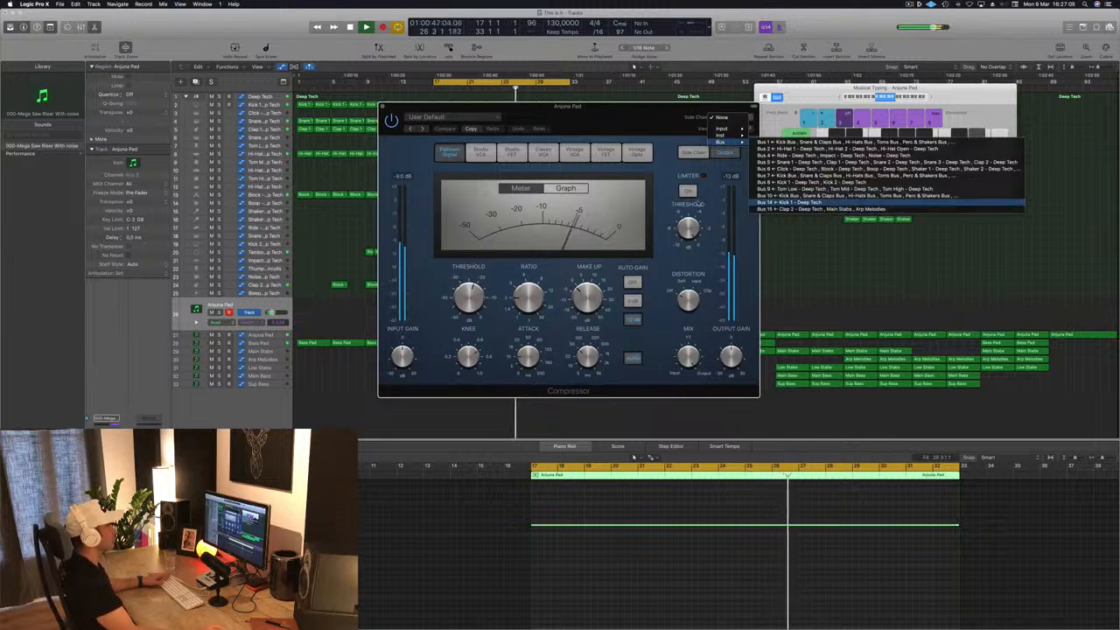
left_click(784, 202)
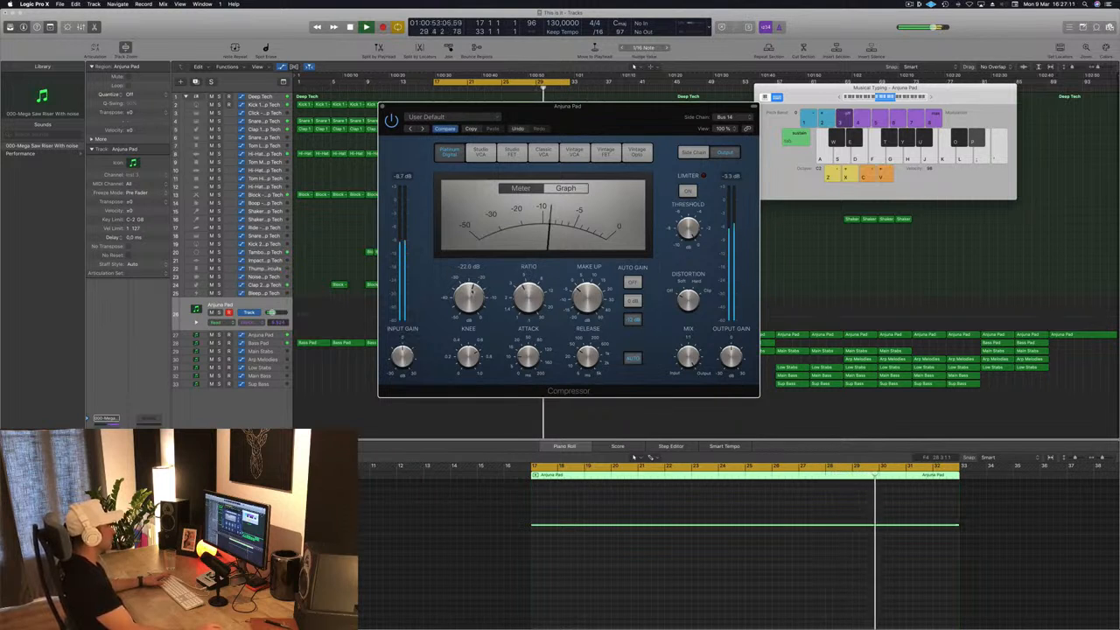
left_click(382, 107)
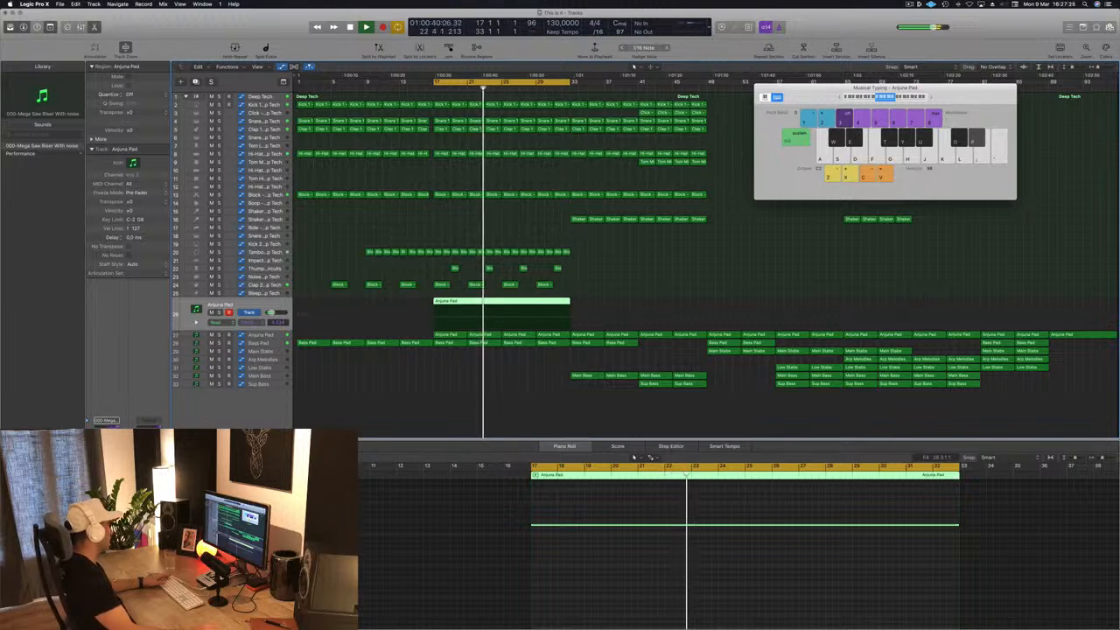
- Merge the last two Bass Pad automation ramps into one long rise from bar 25 to bar 33
left_click(664, 267)
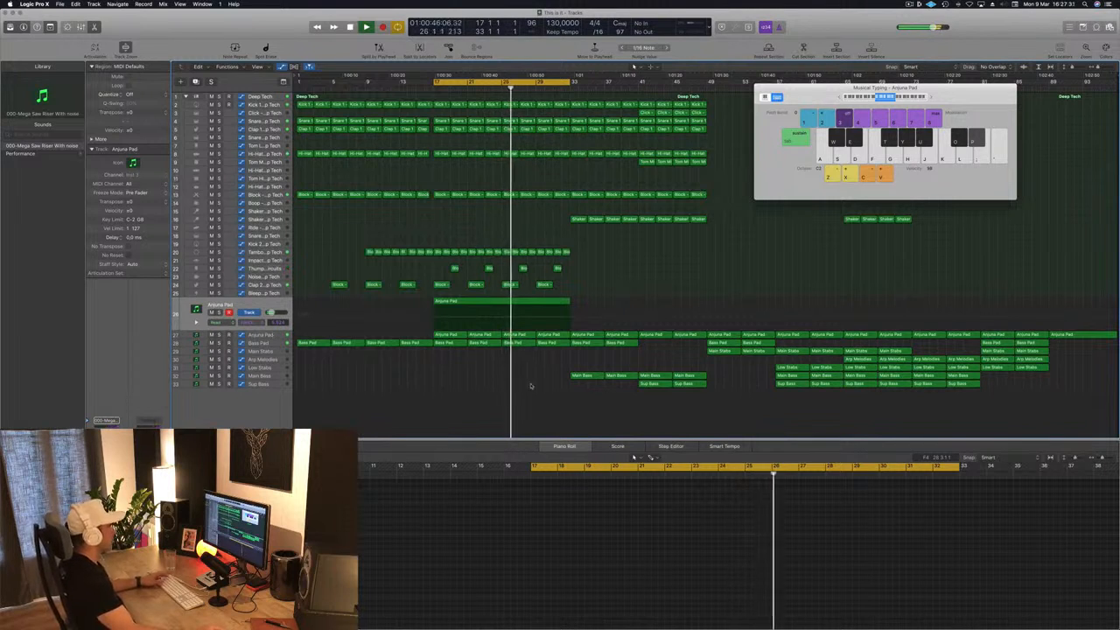
left_click(277, 344)
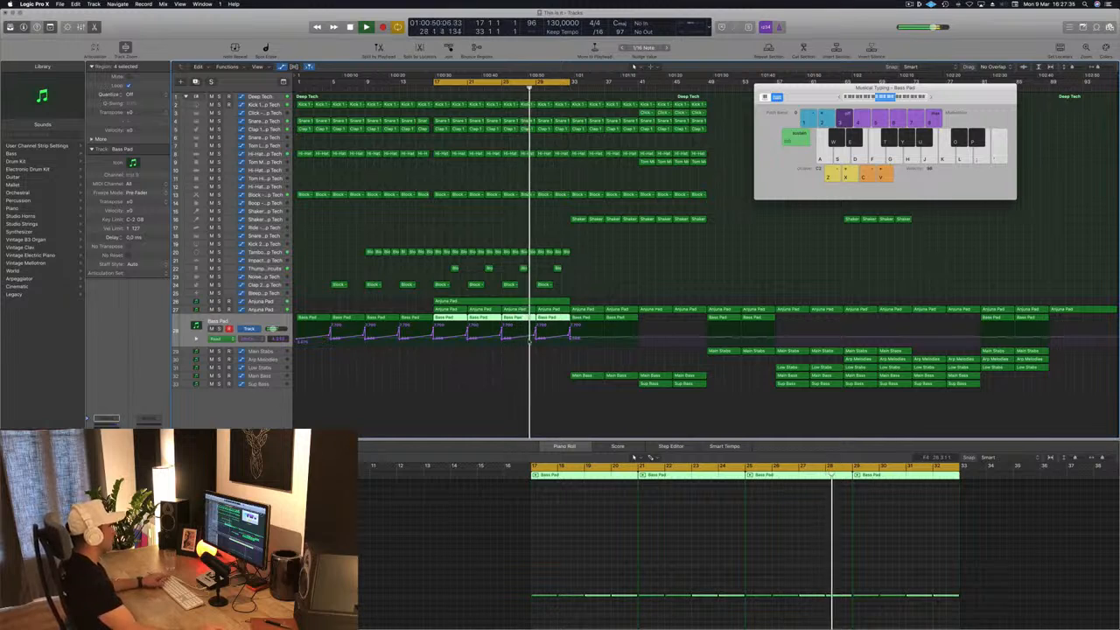
left_click(536, 345)
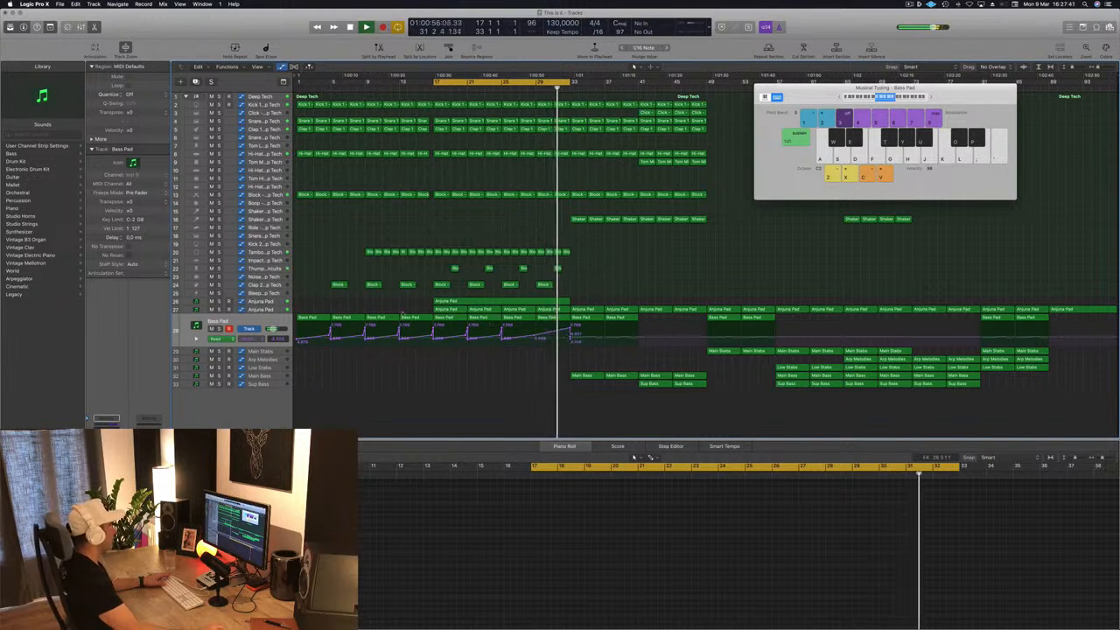
- Reshape the upper Anjuna Pad chord track's automation into a single ramp rising from bar 29 to bar 33
key("Up")
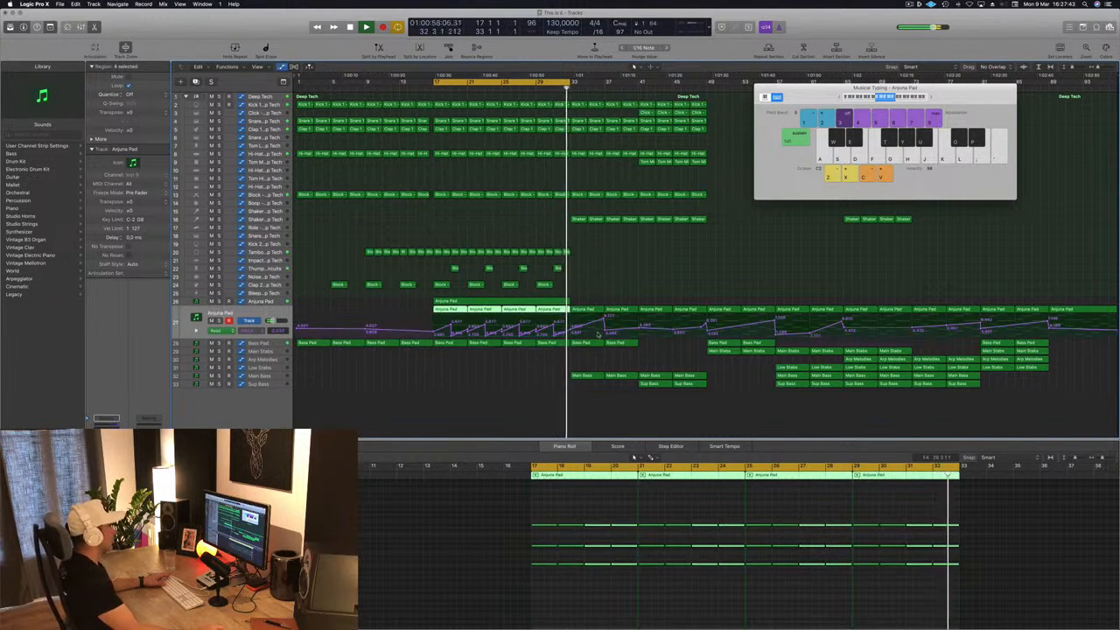
left_click(554, 333)
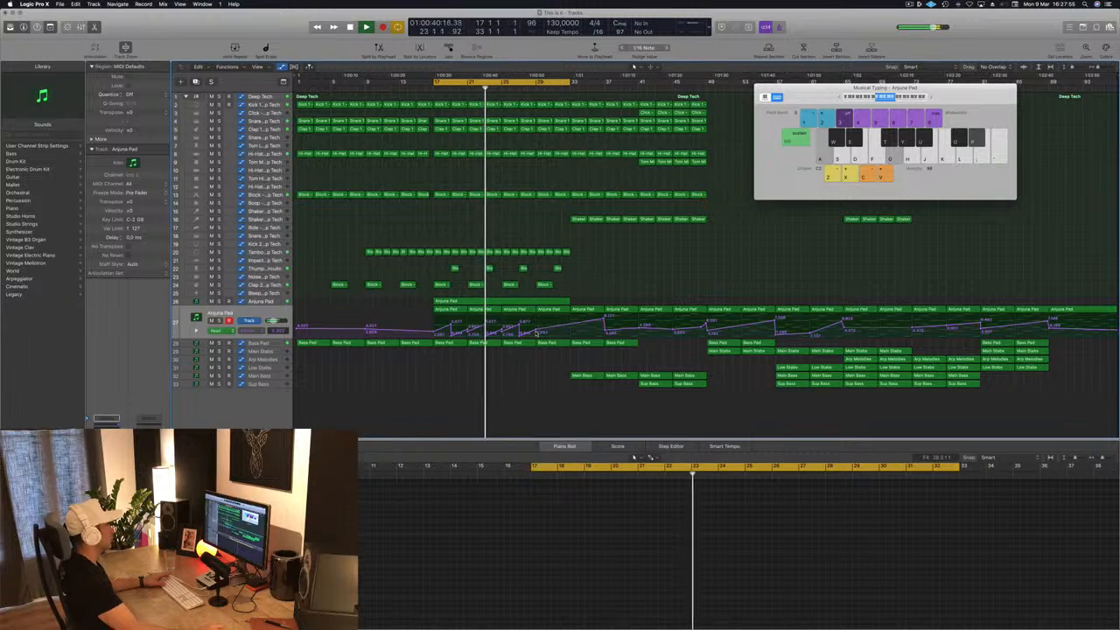
left_click(536, 331)
left_click_drag(538, 330, 574, 317)
left_click(571, 320)
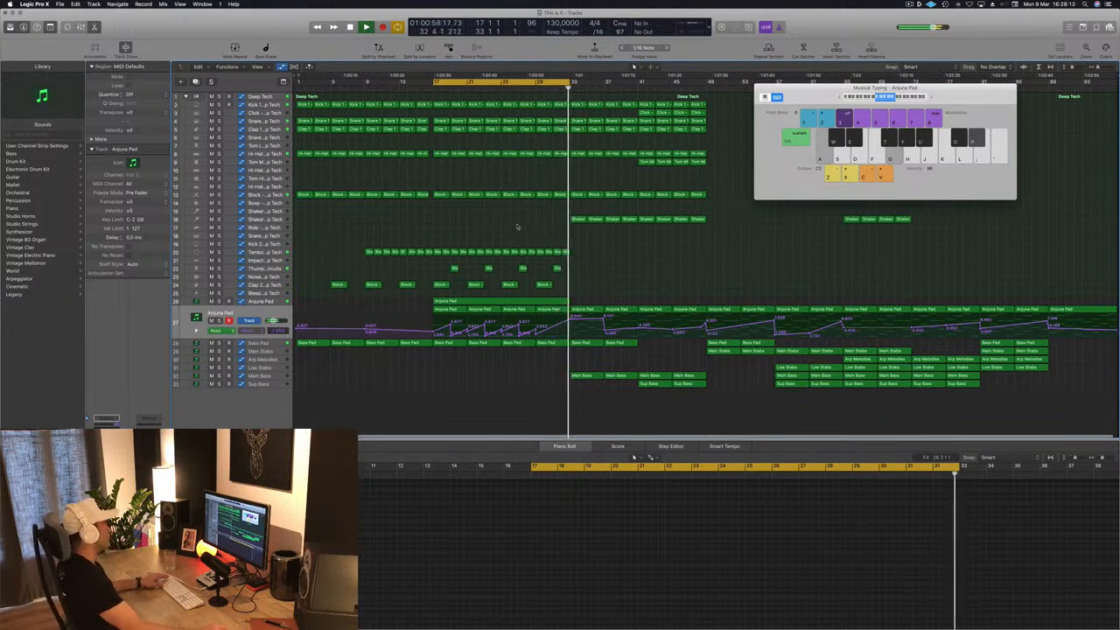
- Copy the four Shaker regions starting at bar 33 to bars 25 to 33
left_click(571, 220)
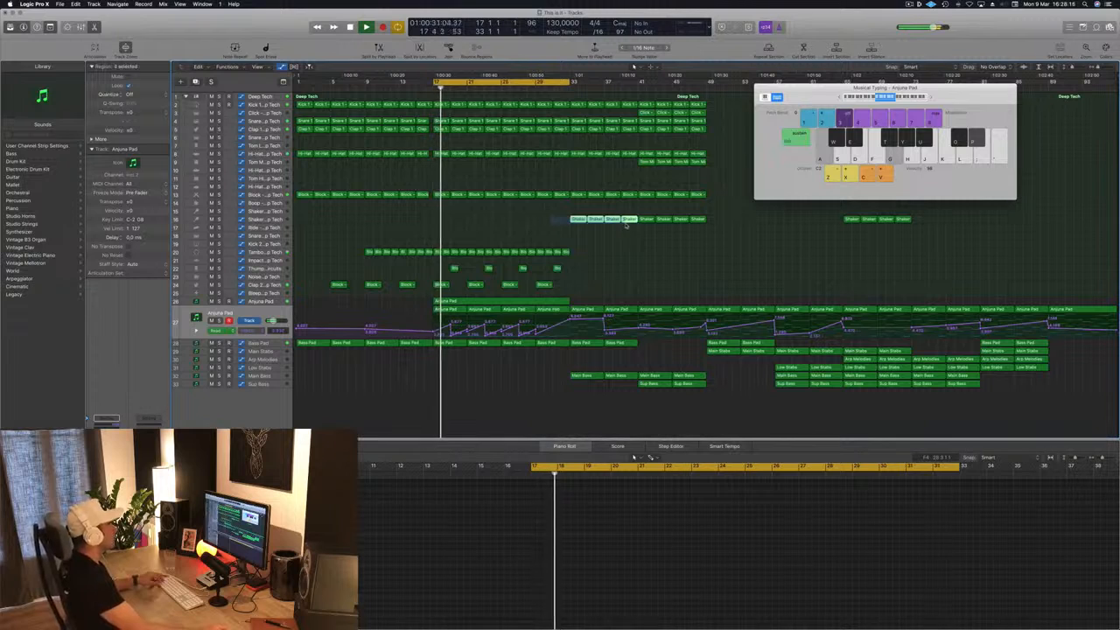
left_click_drag(568, 221, 489, 232)
left_click(493, 233)
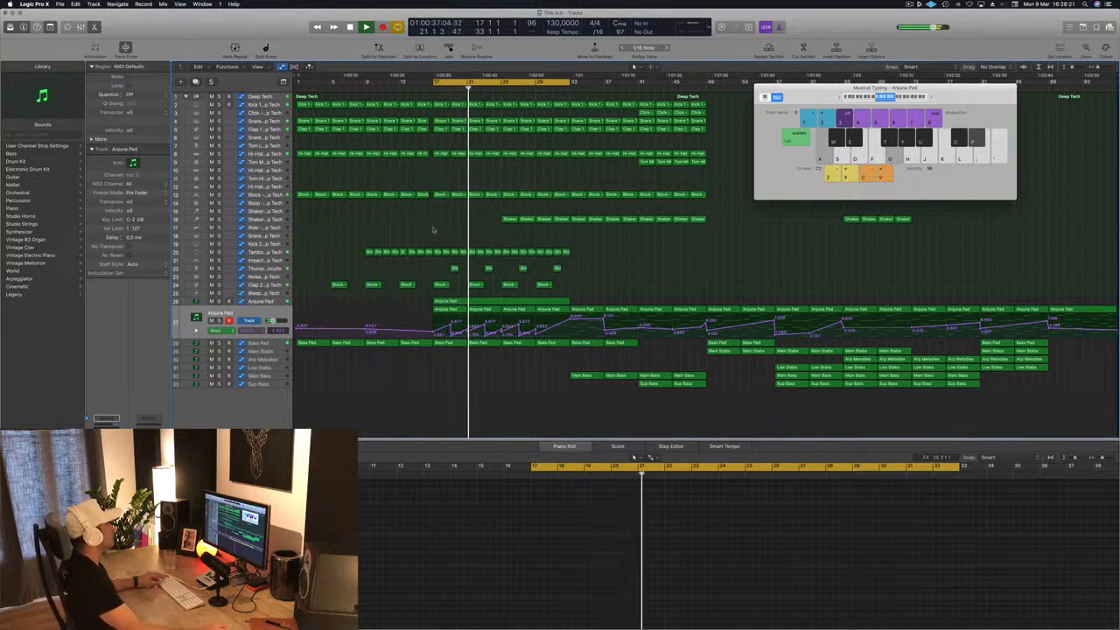
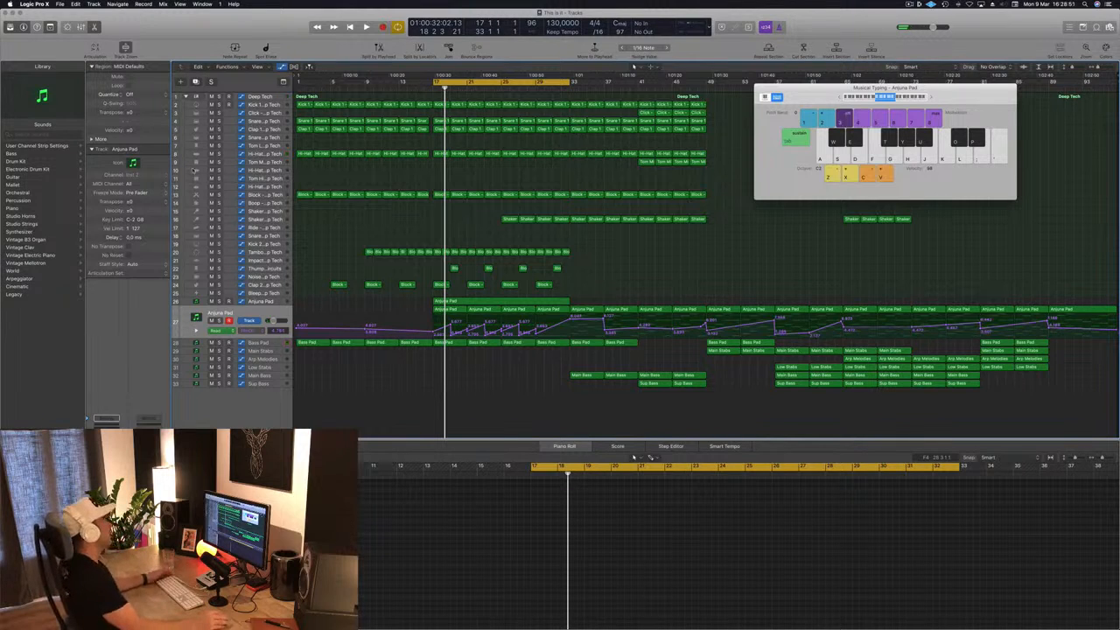
- Close the Musical Typing window and listen to bars 17 to 33 with the riser track selected
key("space")
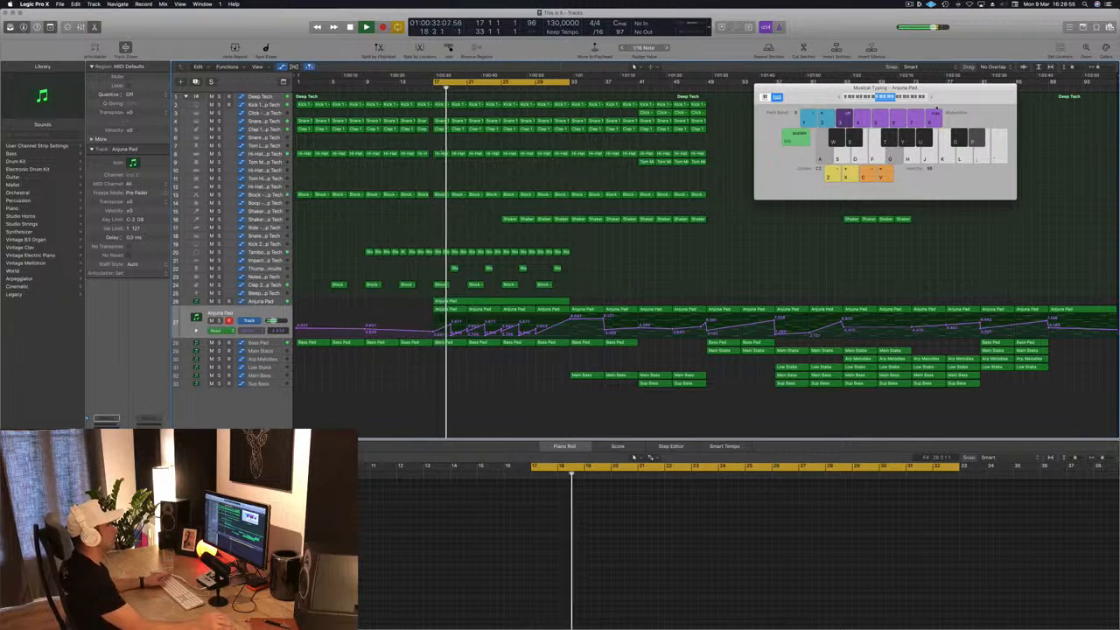
left_click_drag(952, 101, 970, 112)
key("super+k")
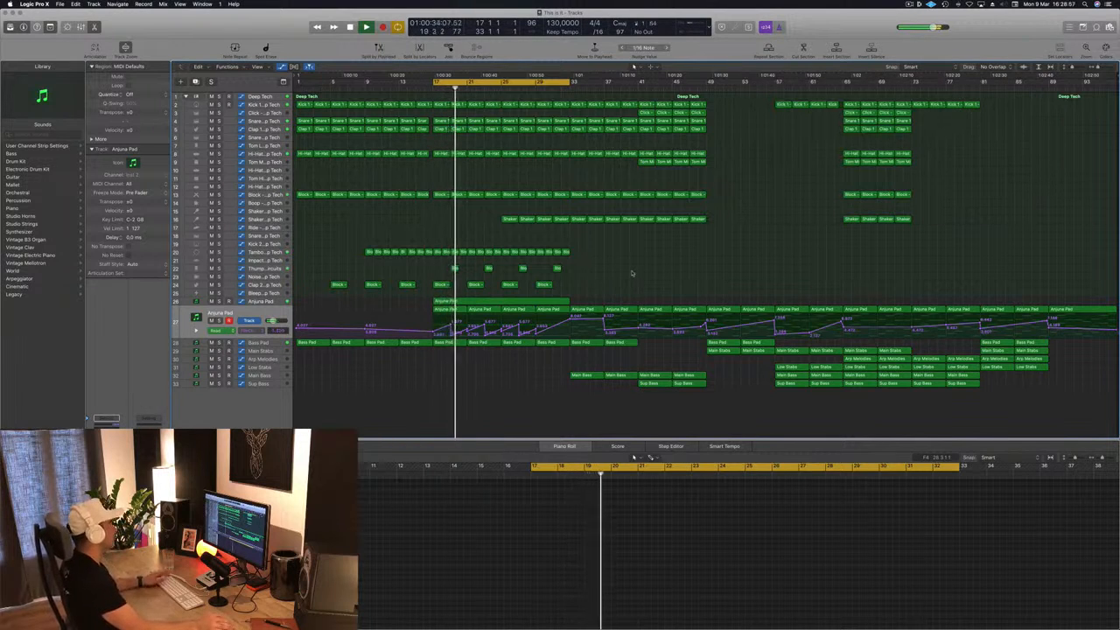
left_click(274, 302)
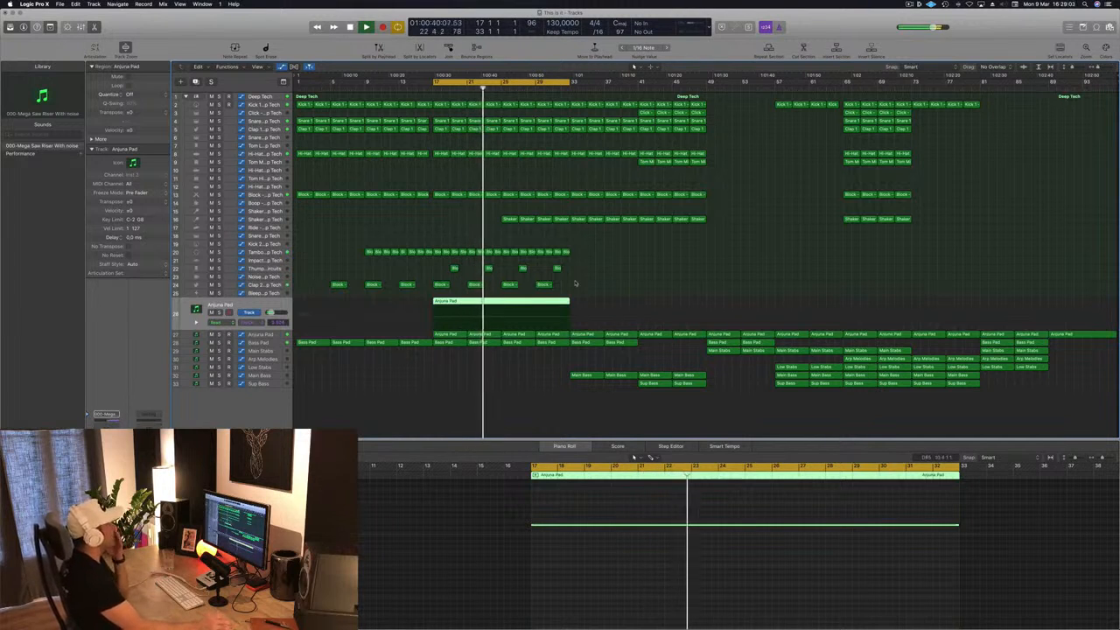
left_click(575, 283)
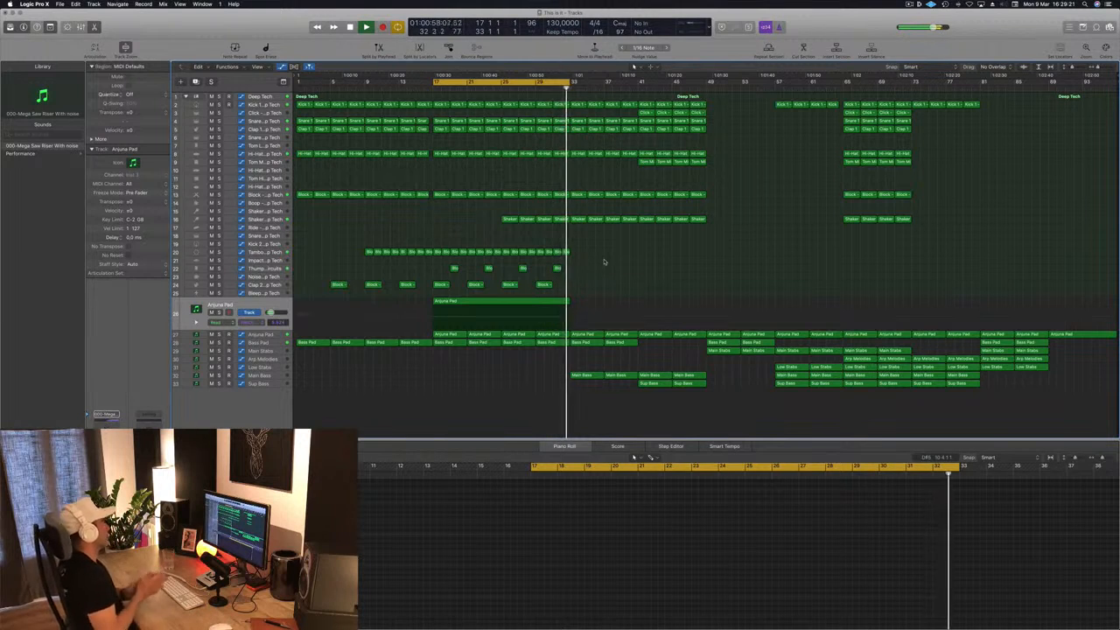
key("space")
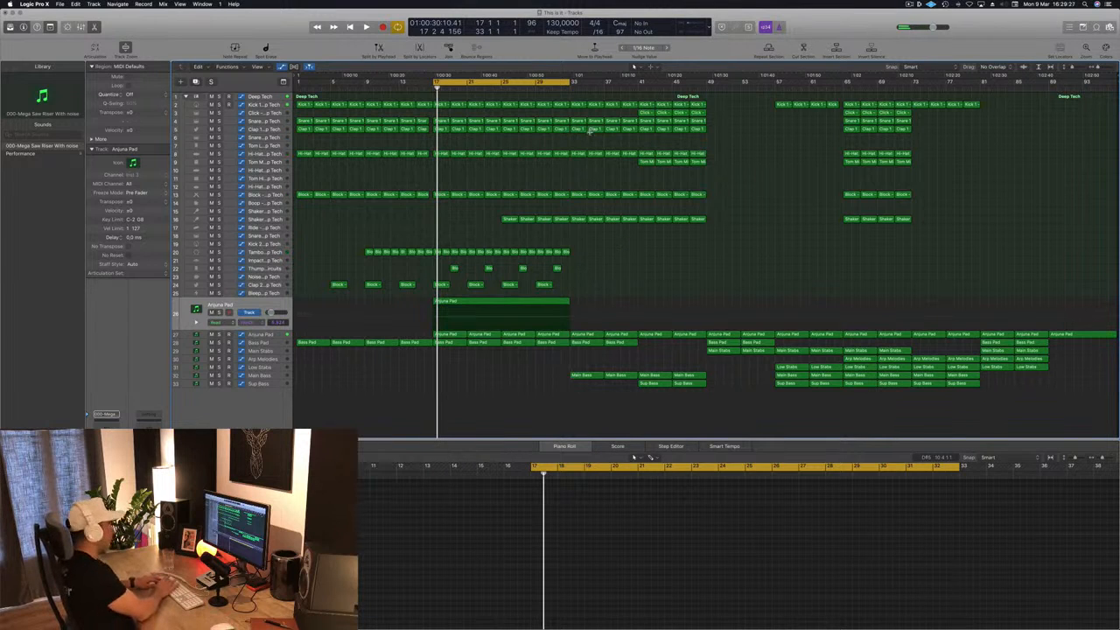
- Repeat the bars 17 to 33 section twice and move the cycle range to bars 33 to 49
key("ctrl+super+r")
key("ctrl+super+r")
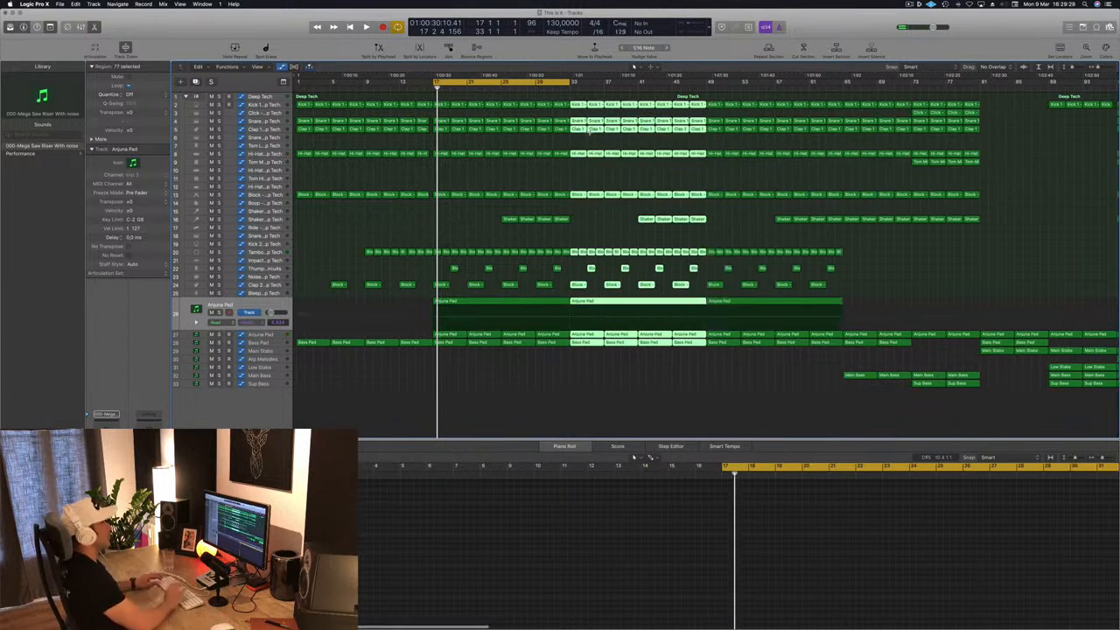
key("super+Left")
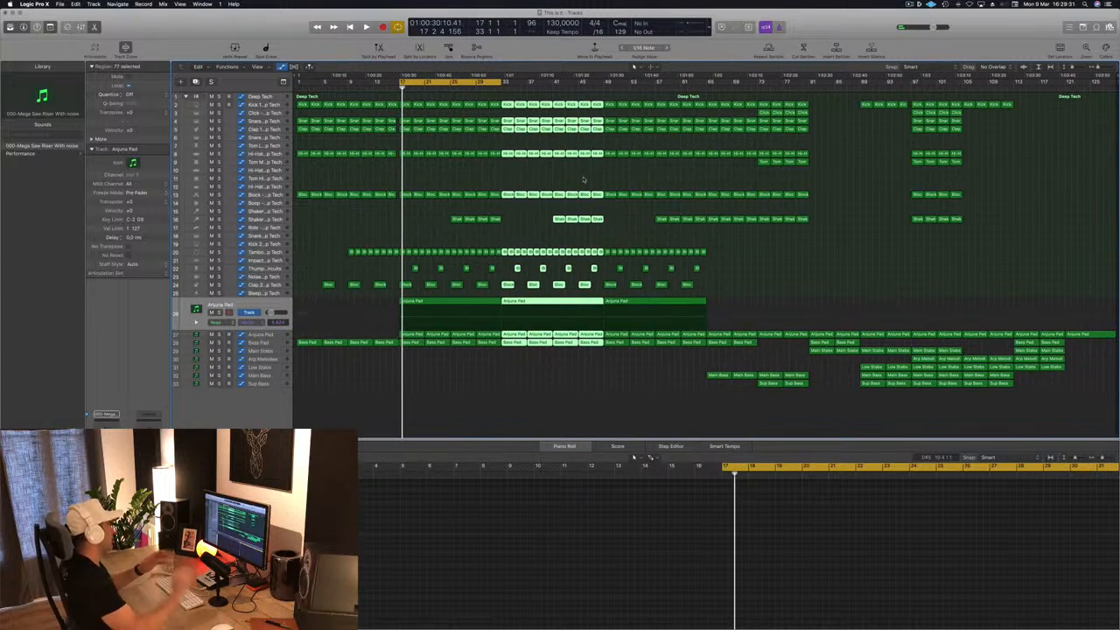
key("u")
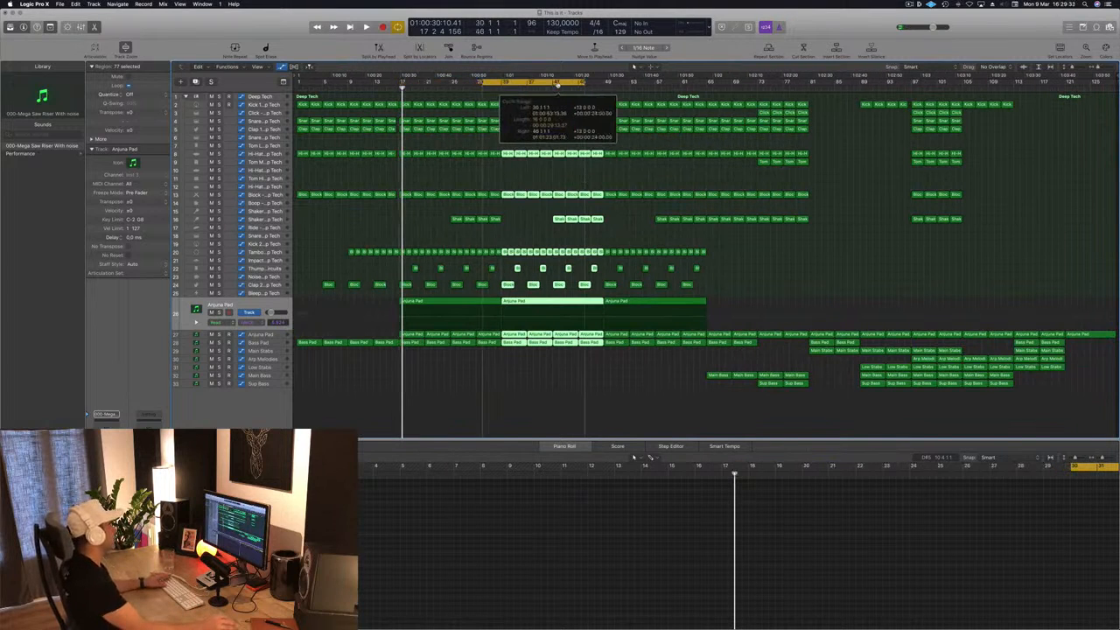
left_click(538, 225)
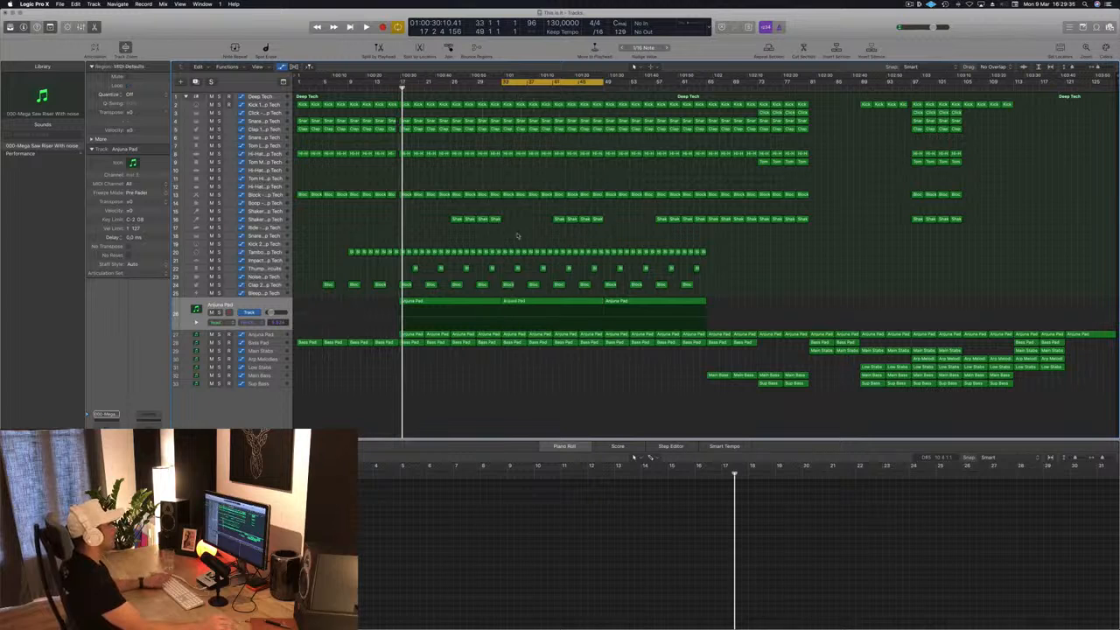
- Fill the Shaker gap between bars 33 and 41 with copied Shaker regions and play the section
key("space")
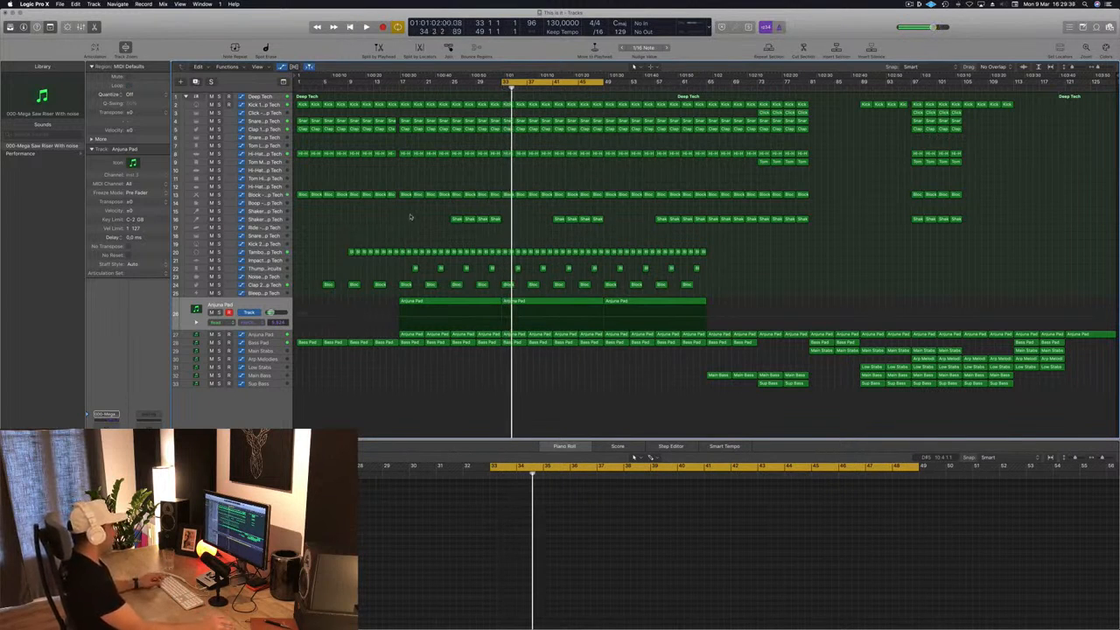
mouse_move(505, 227)
left_mouse_down()
mouse_move(494, 228)
mouse_move(507, 221)
left_mouse_up()
left_click(466, 242)
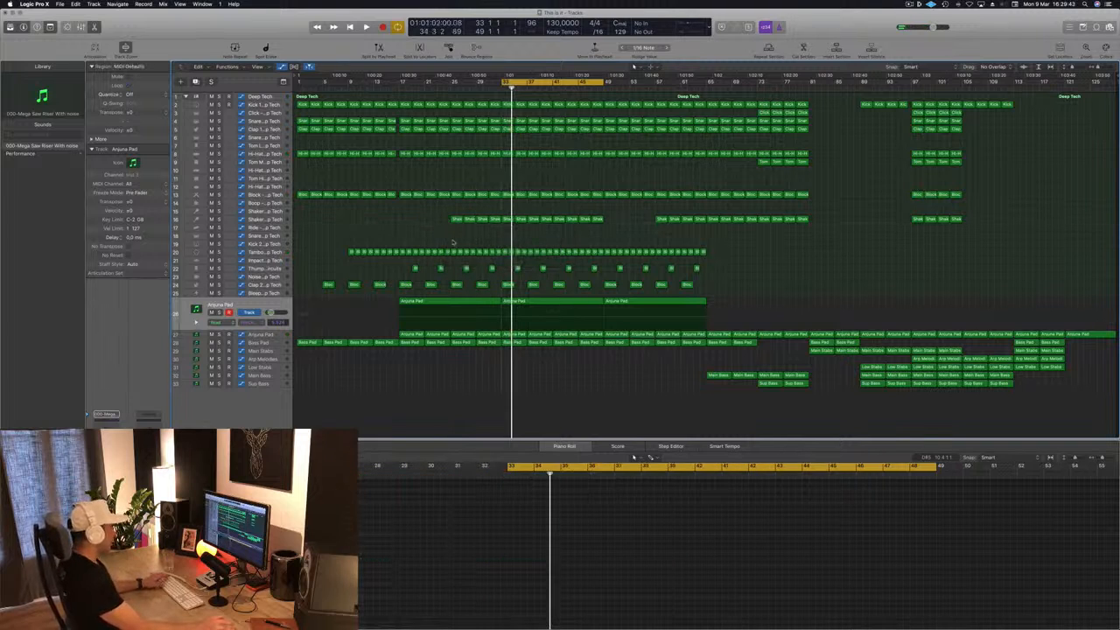
key("space")
key("space")
key("space")
key("space")
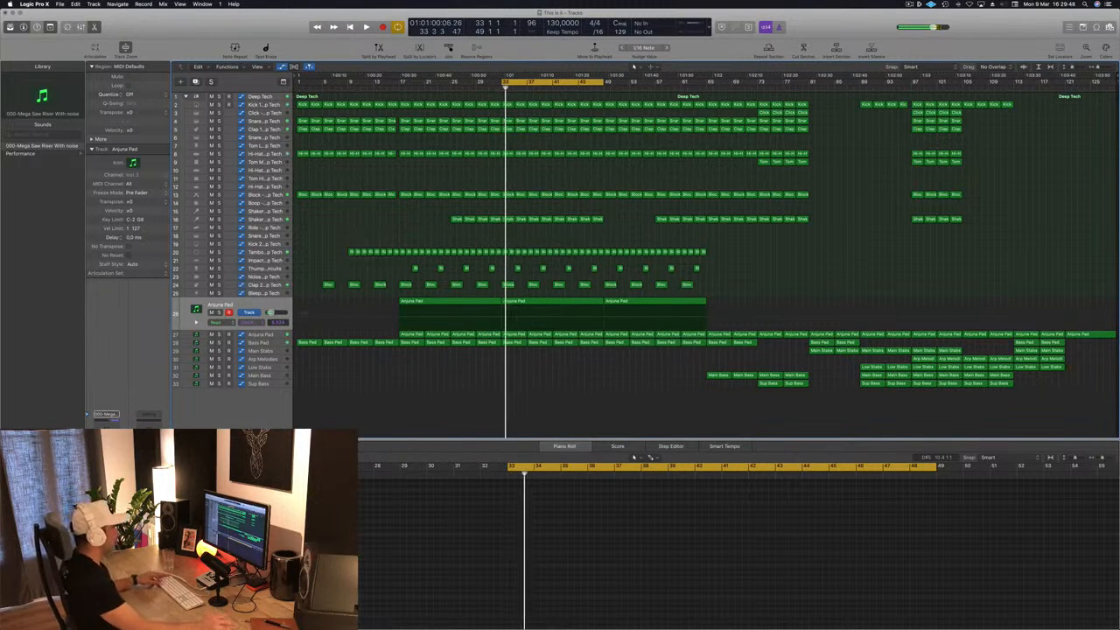
- Copy the first Main Bass region from bar 65 to bar 33 and play it briefly
left_click(715, 376)
left_click_drag(718, 376, 512, 376)
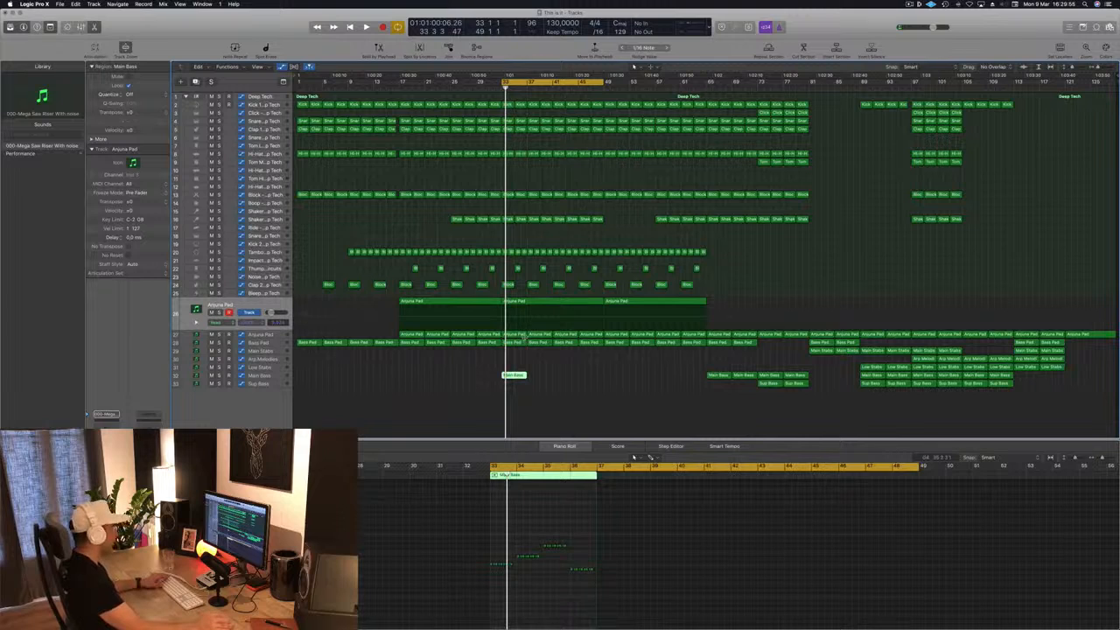
key("space")
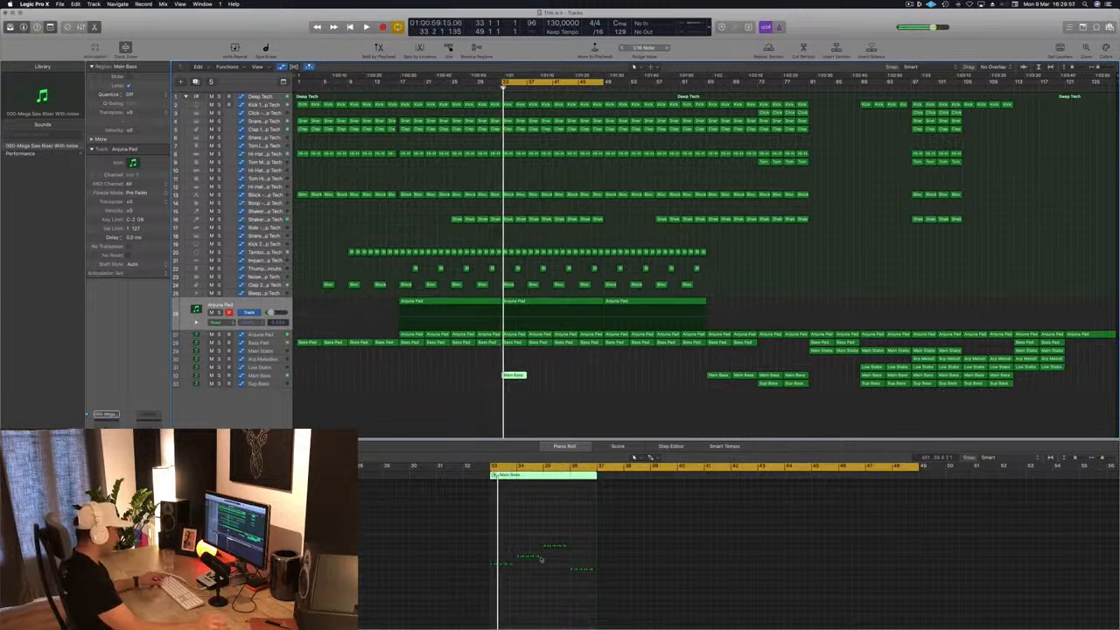
- Delete the copied Main Bass region's notes after its first bar and repeat the first-bar pattern through bars 34 to 36
key("super+Right")
key("super+Right")
key("super+Right")
left_click_drag(576, 537, 918, 615)
key("Delete")
left_click_drag(642, 547, 580, 567)
mouse_move(708, 554)
left_mouse_down()
mouse_move(439, 587)
mouse_move(691, 569)
left_mouse_up()
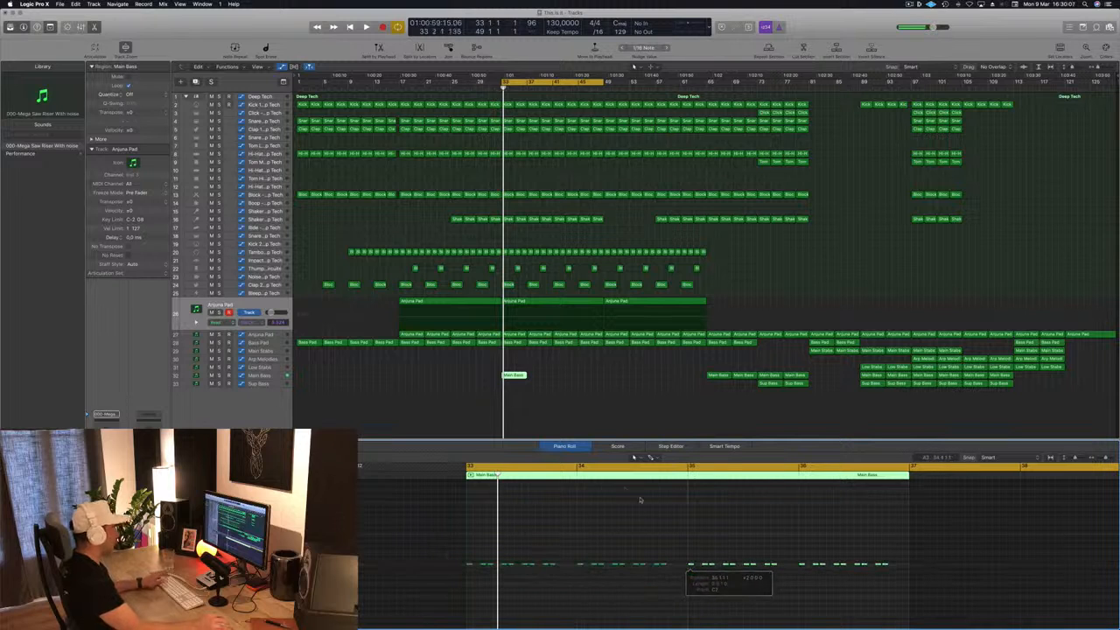
- Play the Main Bass region and lower its filter cutoff automation around bar 33
key("space")
left_click(270, 376)
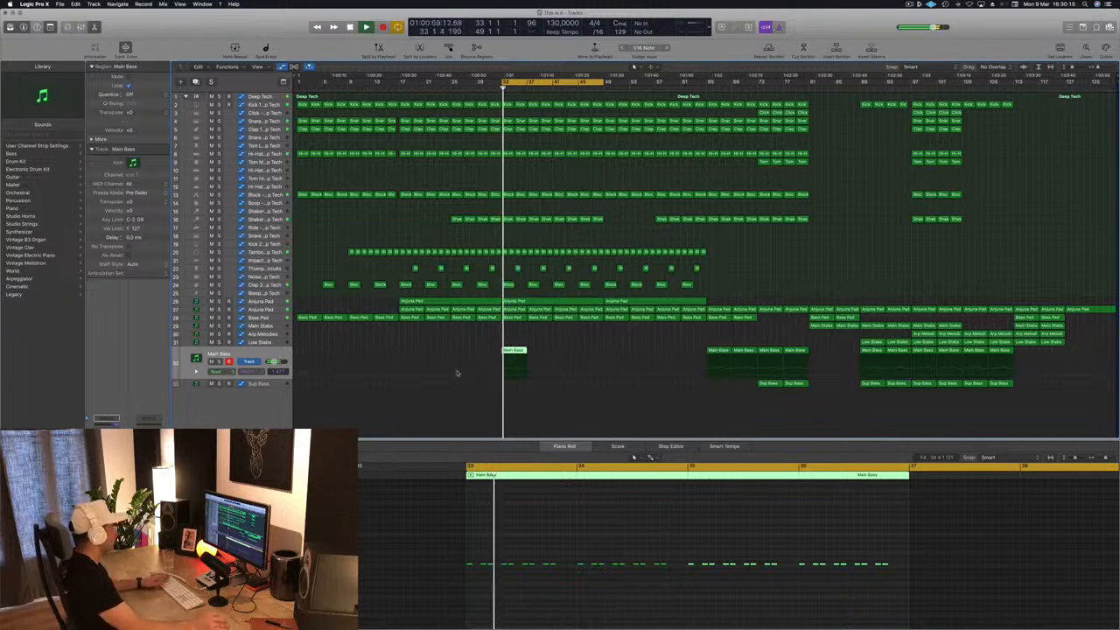
left_click(528, 377)
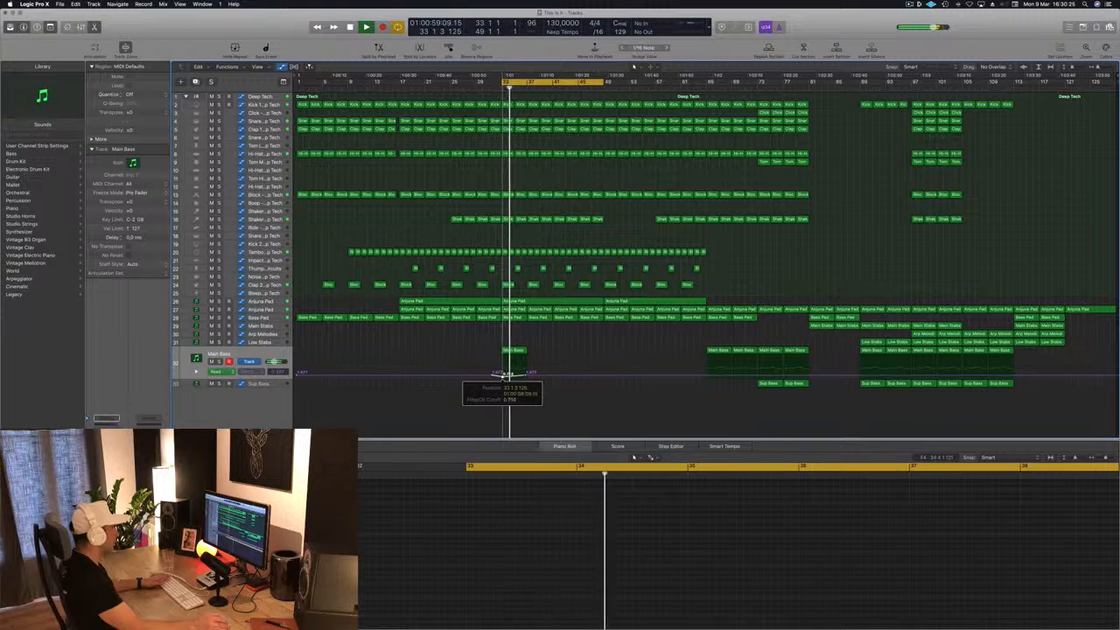
- Shift the last note of bar 33 in the Main Bass region later and play the phrase
left_click(514, 351)
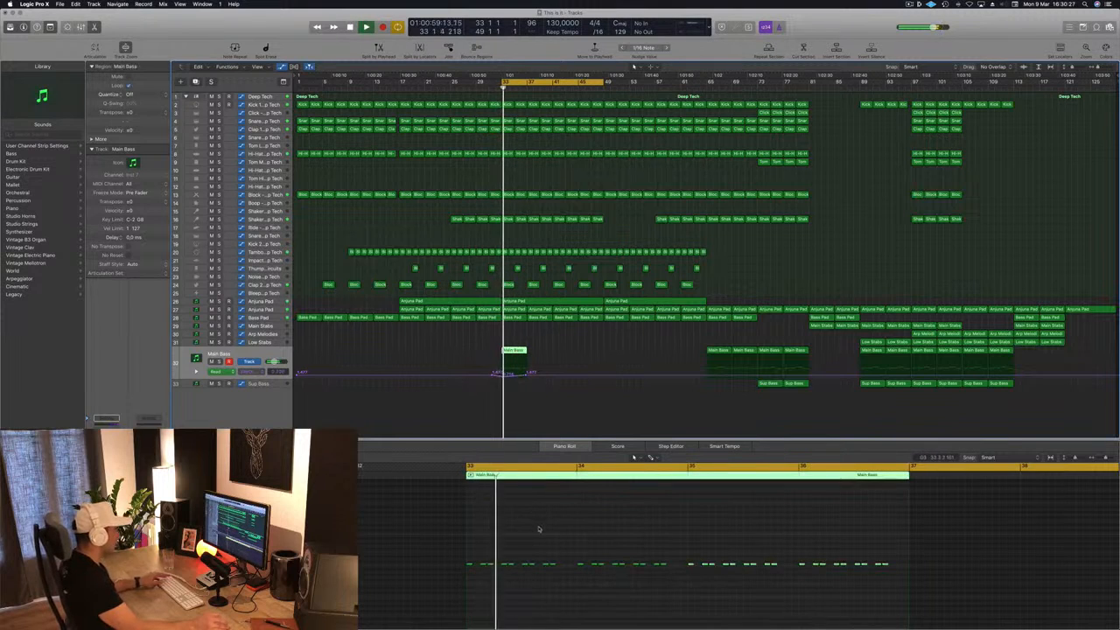
left_click(571, 530)
key("super+Right")
key("super+Right")
key("super+Right")
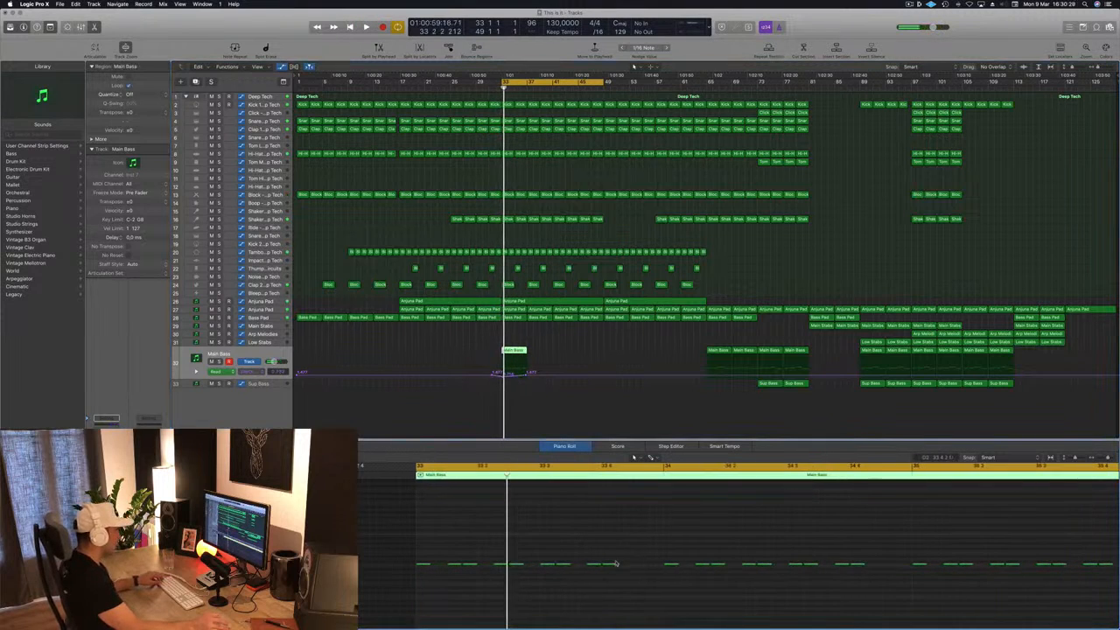
left_click_drag(611, 564, 645, 561)
key("space")
key("super+Right")
scroll(611, 534, "left", 1)
scroll(729, 540, "down", 8)
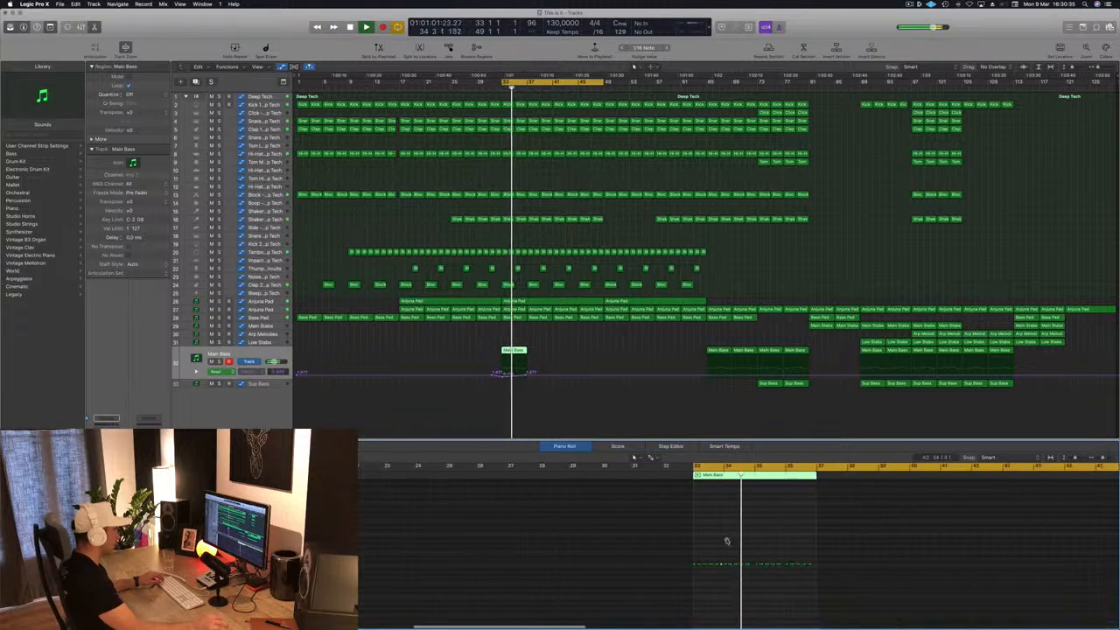
- Copy the phrase-ending note in the Main Bass region to the ends of bars 34 and 36 and play the phrase
key("space")
scroll(740, 552, "up", 6)
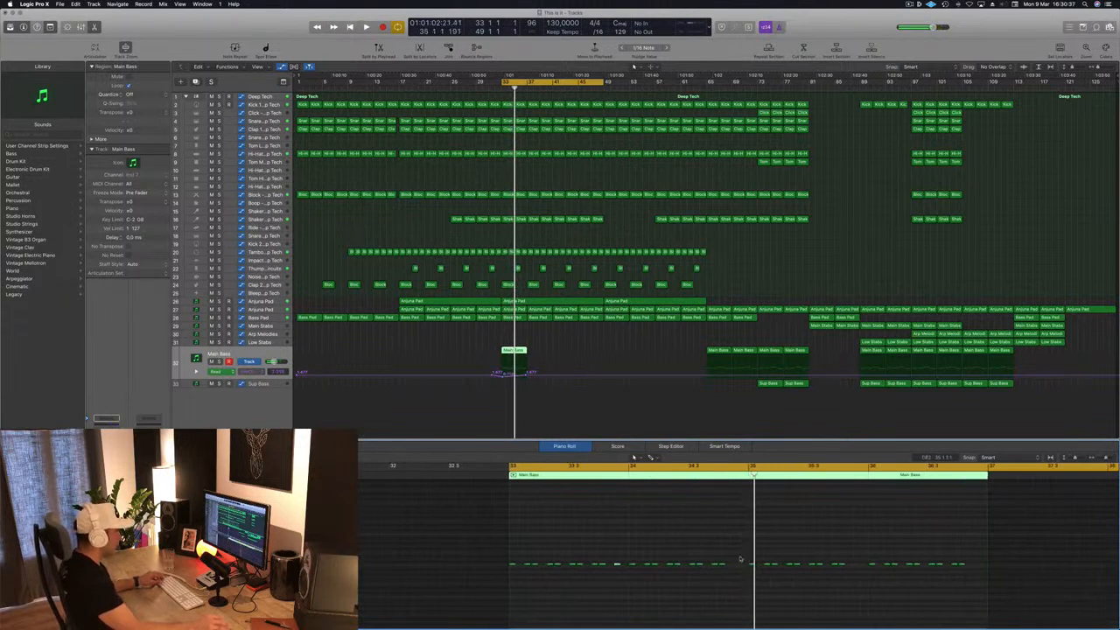
left_click_drag(723, 566, 732, 571)
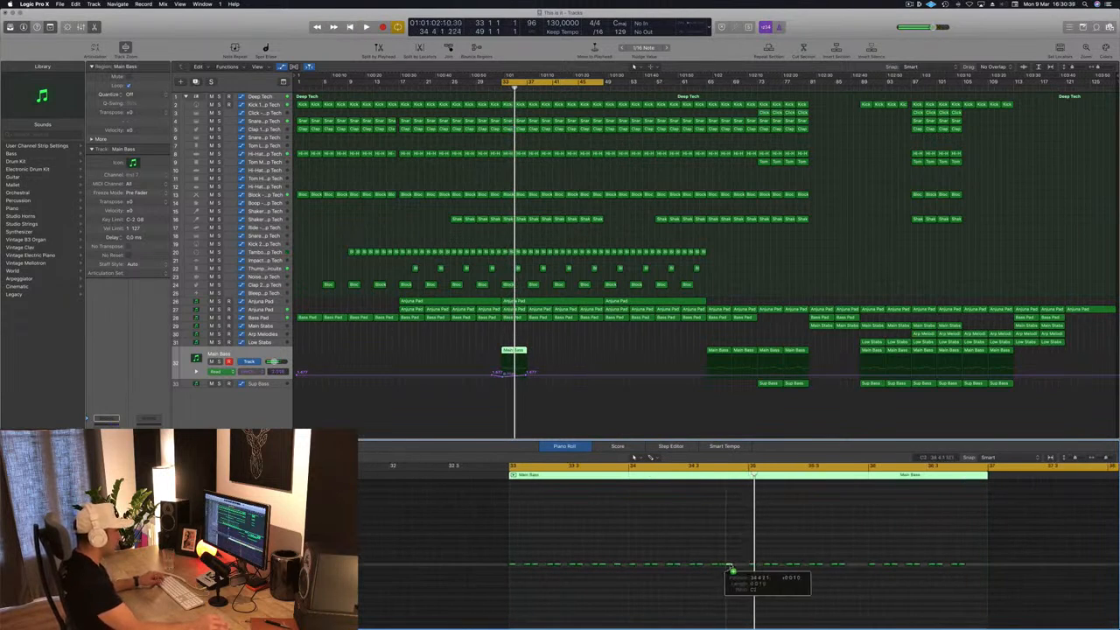
left_click_drag(828, 567, 978, 568)
key("space")
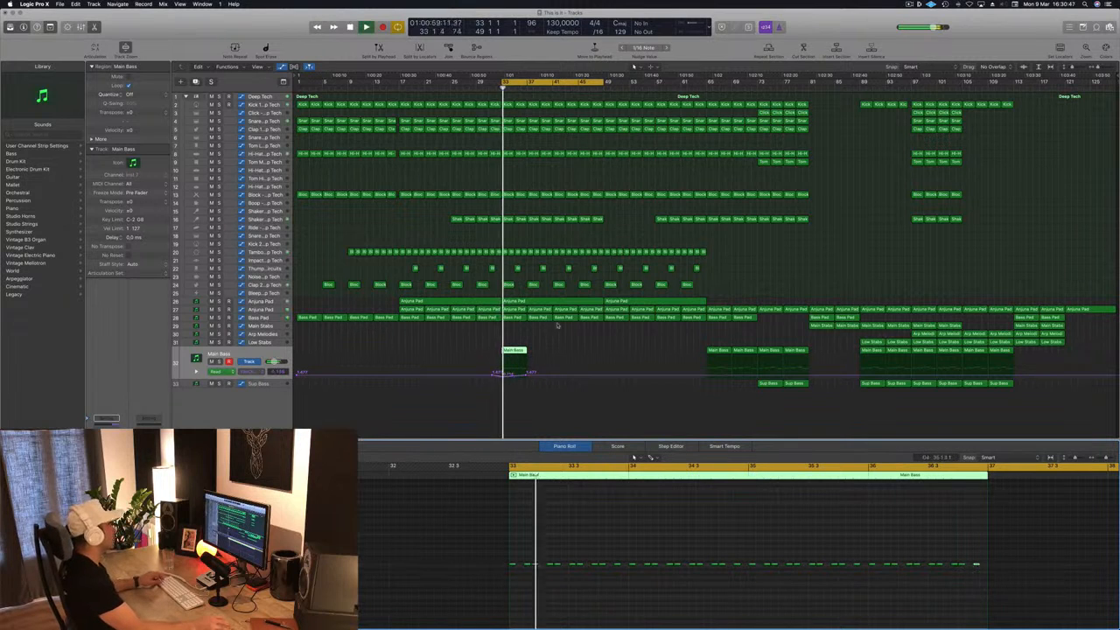
- Copy the edited Main Bass region from bar 33 so that the phrase repeats through bar 48
left_click(518, 351)
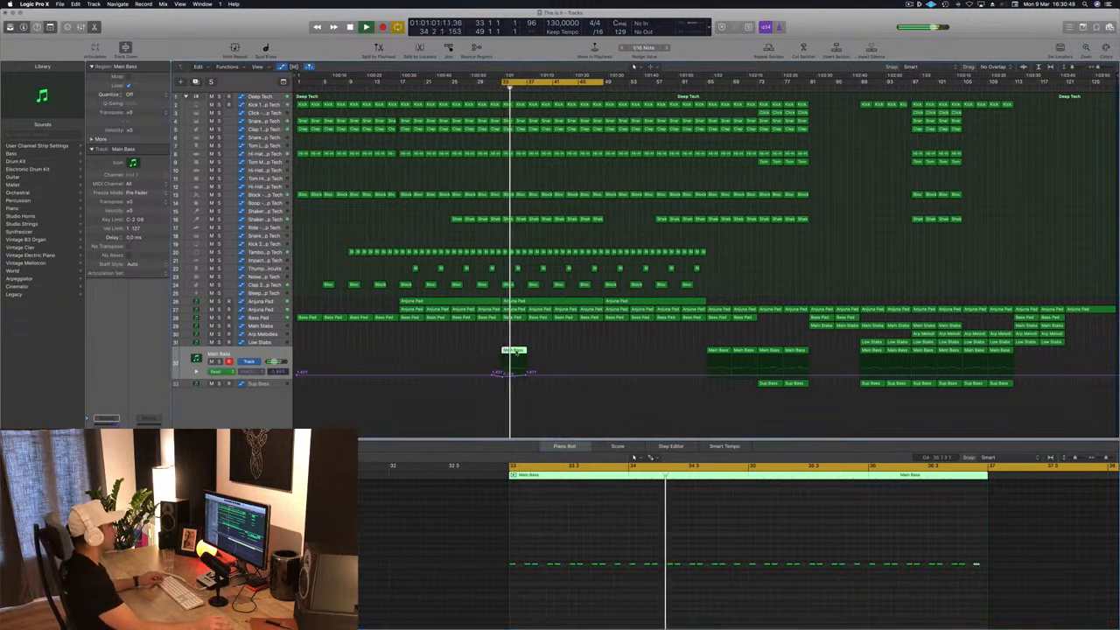
left_click_drag(518, 351, 564, 353)
left_click(512, 352, "shift")
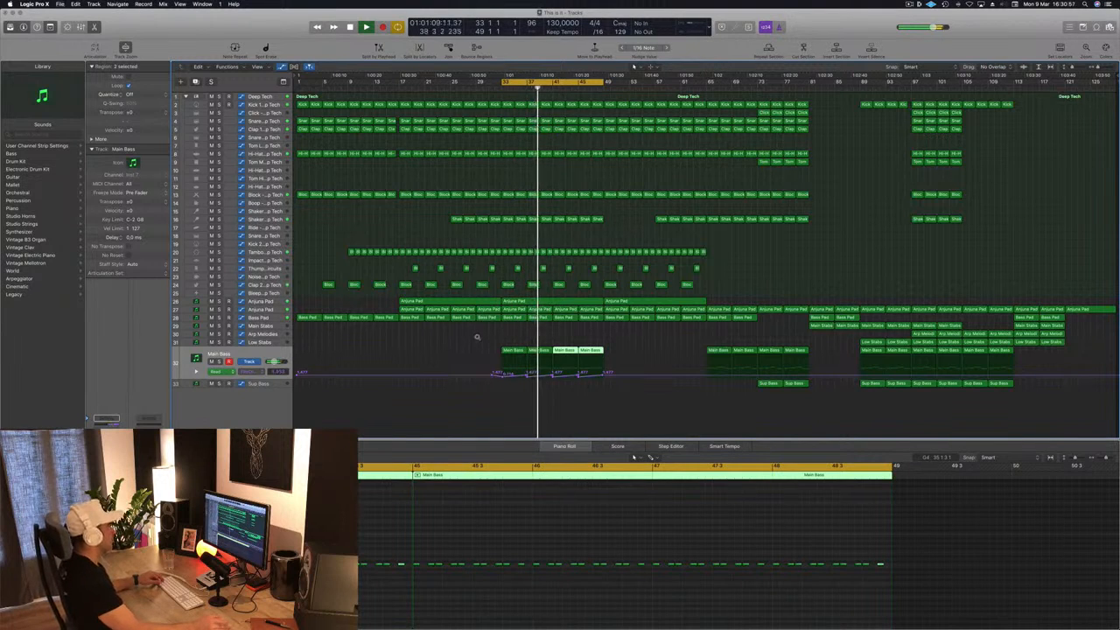
left_click(476, 338)
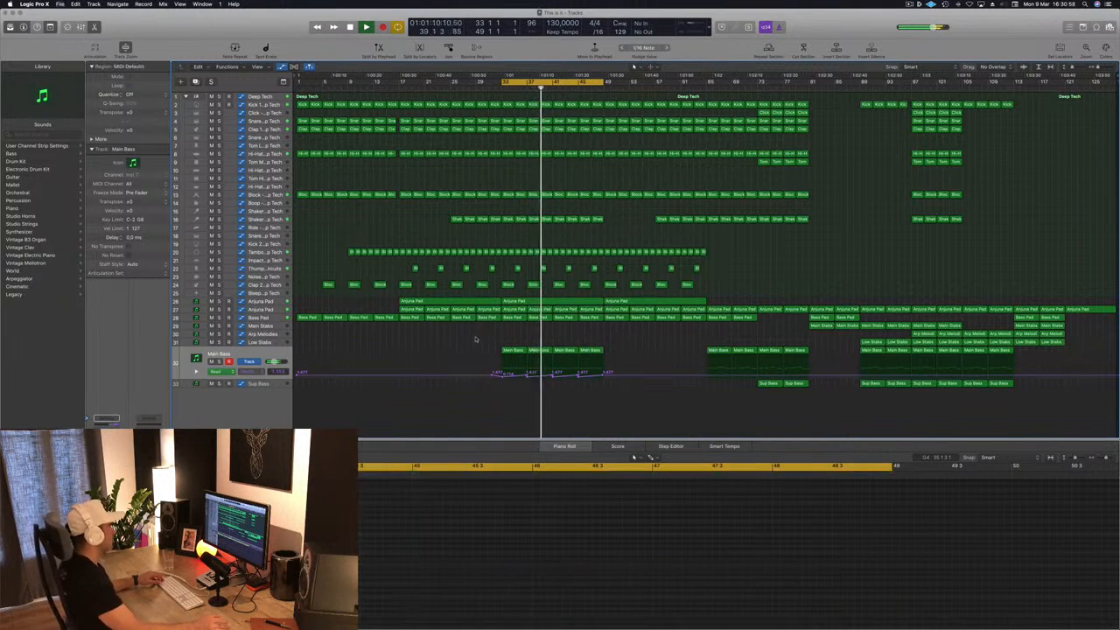
- Duplicate the riser's Anjuna Pad track and copy the riser region at bar 33 onto the new track
left_click(281, 303)
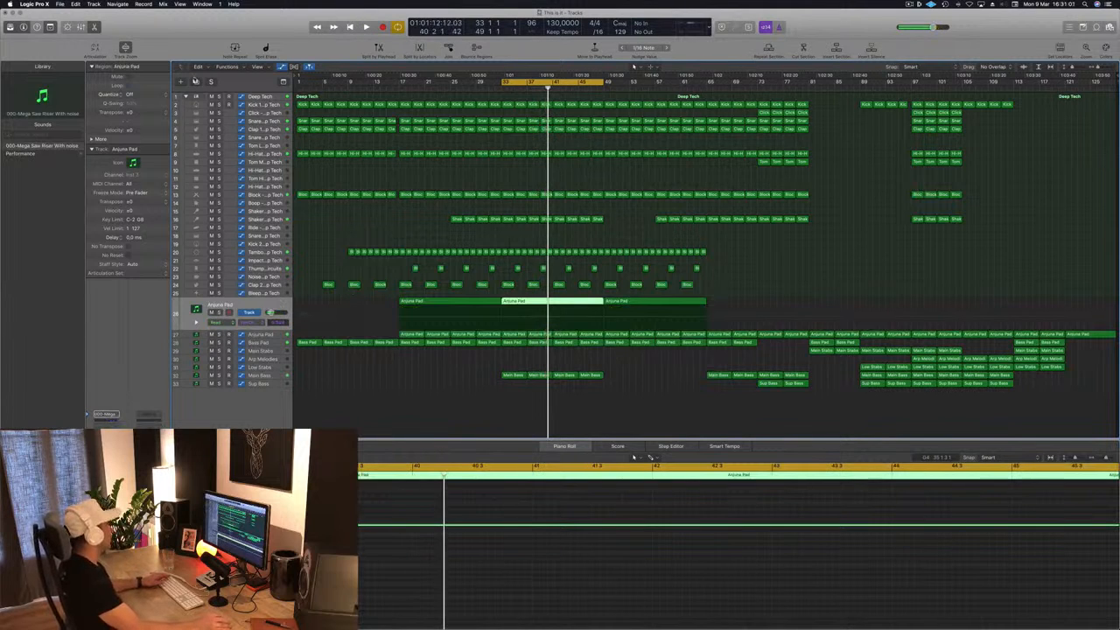
key("Down")
left_click_drag(521, 304, 521, 313)
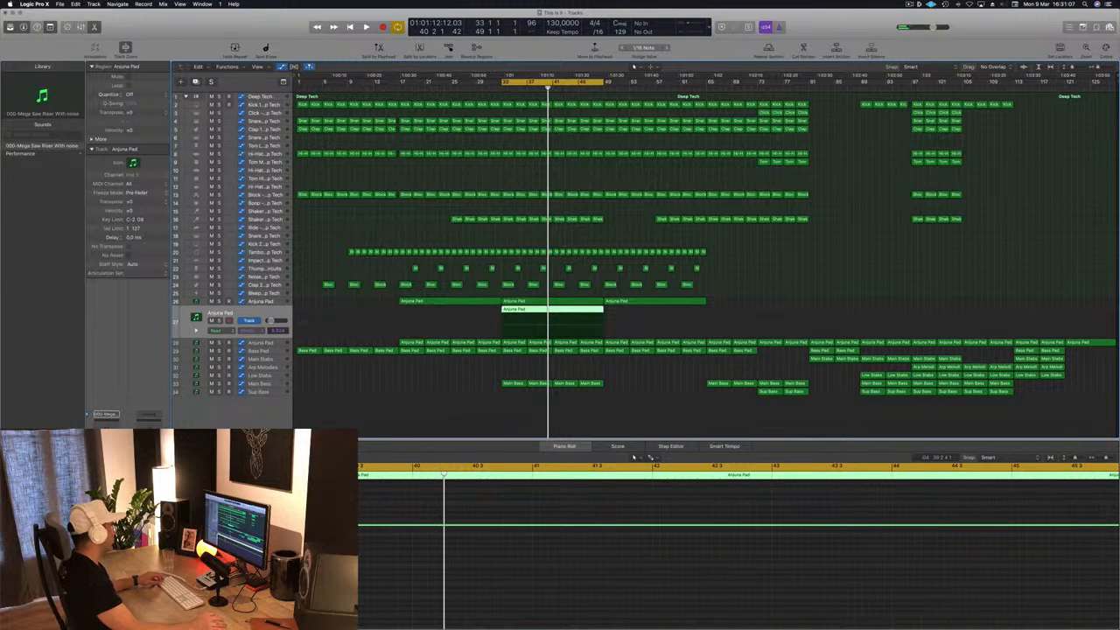
- Load a different riser preset in the duplicated track's Sylenth1 and play the section from bar 33
key("v")
left_click_drag(262, 37, 483, 129)
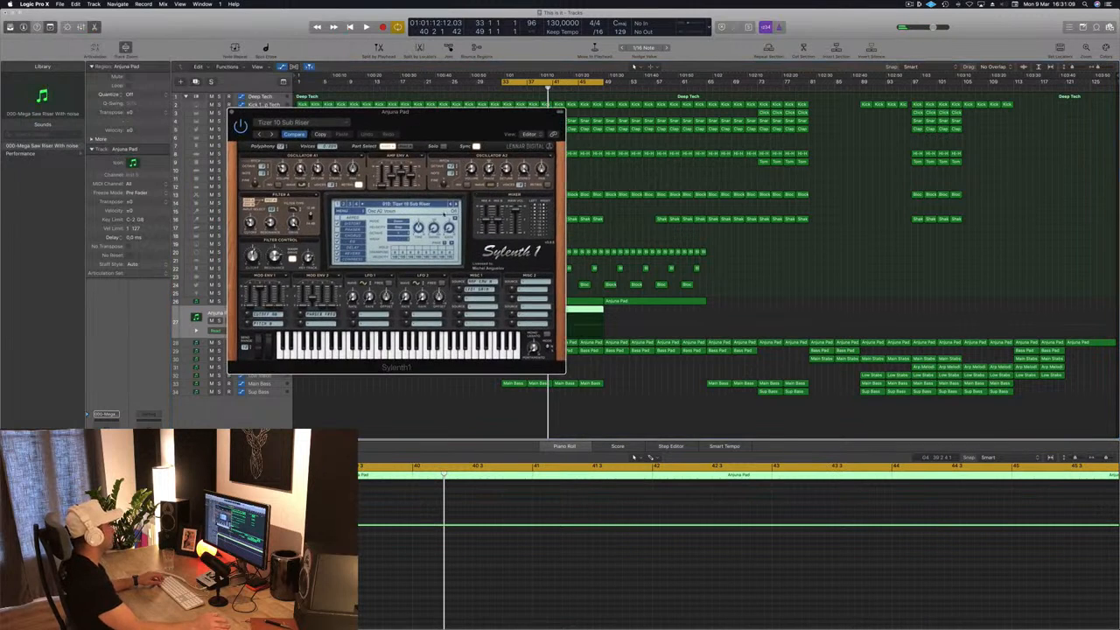
left_click(407, 203)
left_click(404, 211)
key("space")
left_click_drag(442, 125, 728, 160)
left_click(738, 238)
key("space")
key("space")
key("space")
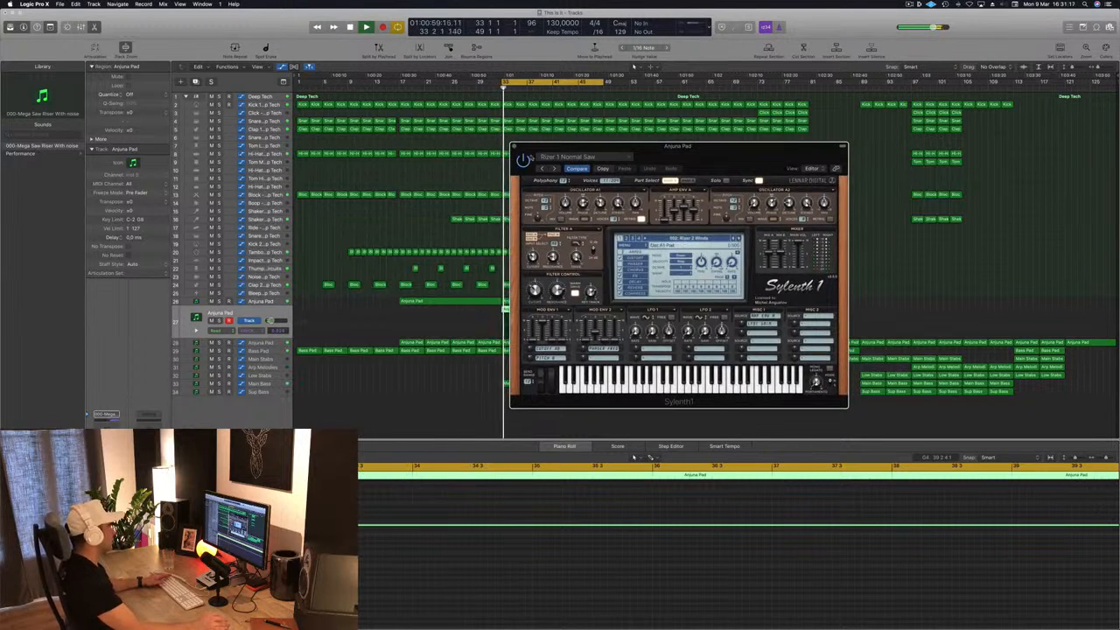
left_click(514, 147)
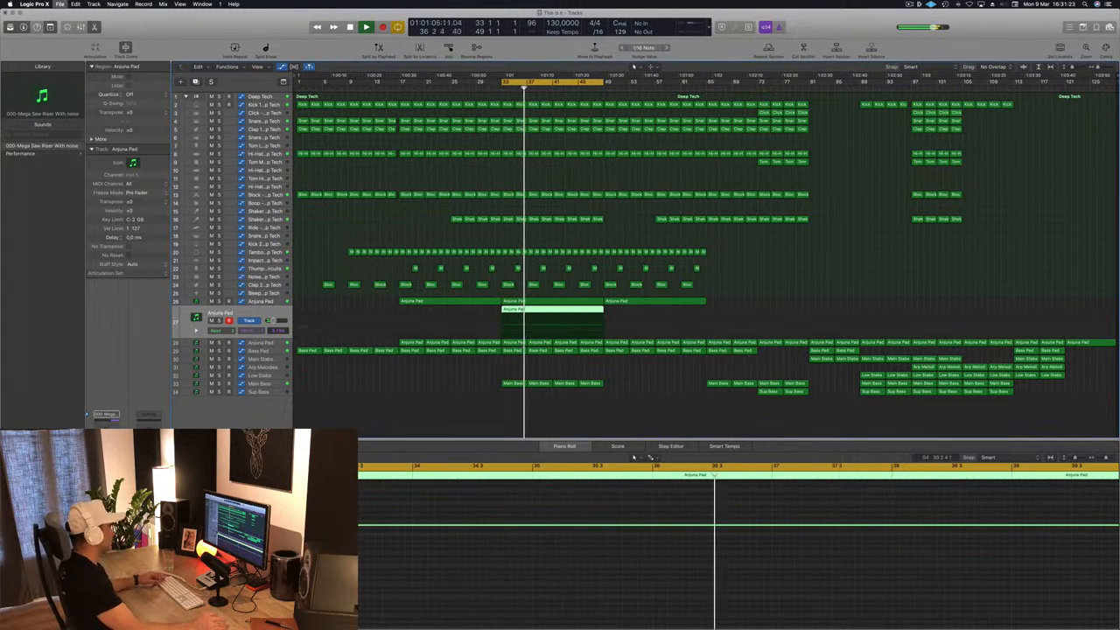
left_click(468, 412)
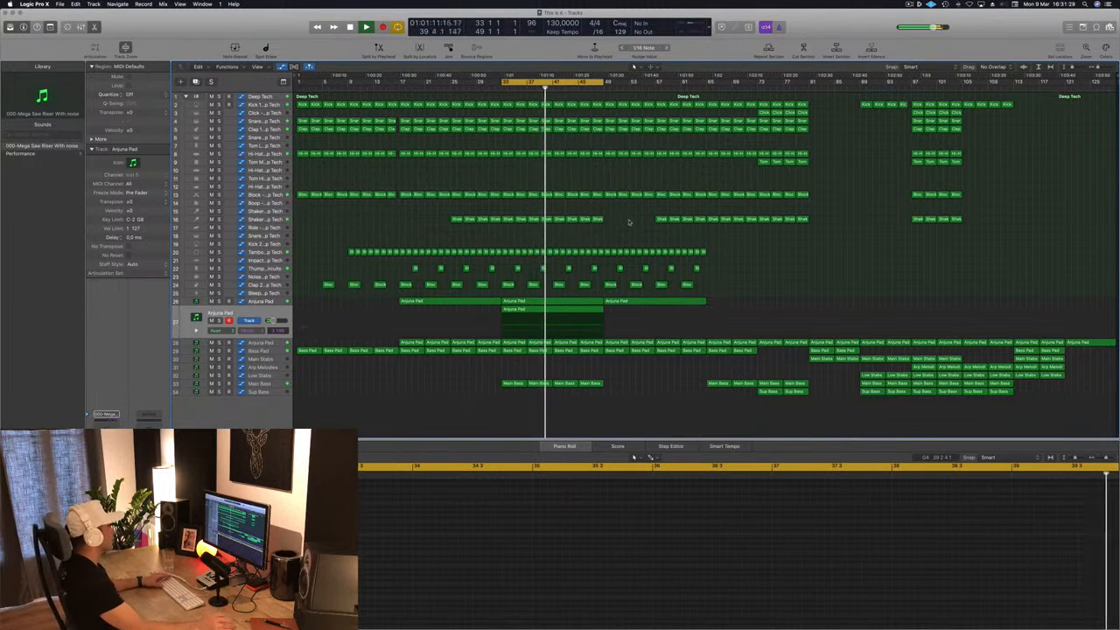
- Reshape the Main Bass cutoff automation into a gradual rise from bar 33 to 49, removing the repeated dips between regions
left_click(269, 385)
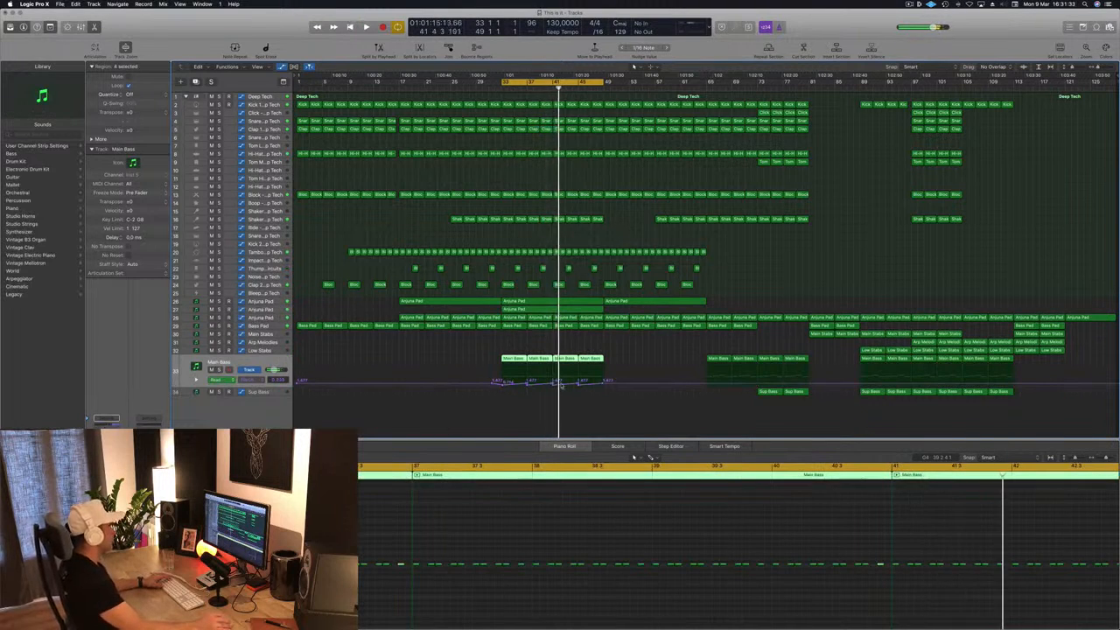
scroll(367, 392, "up", 4)
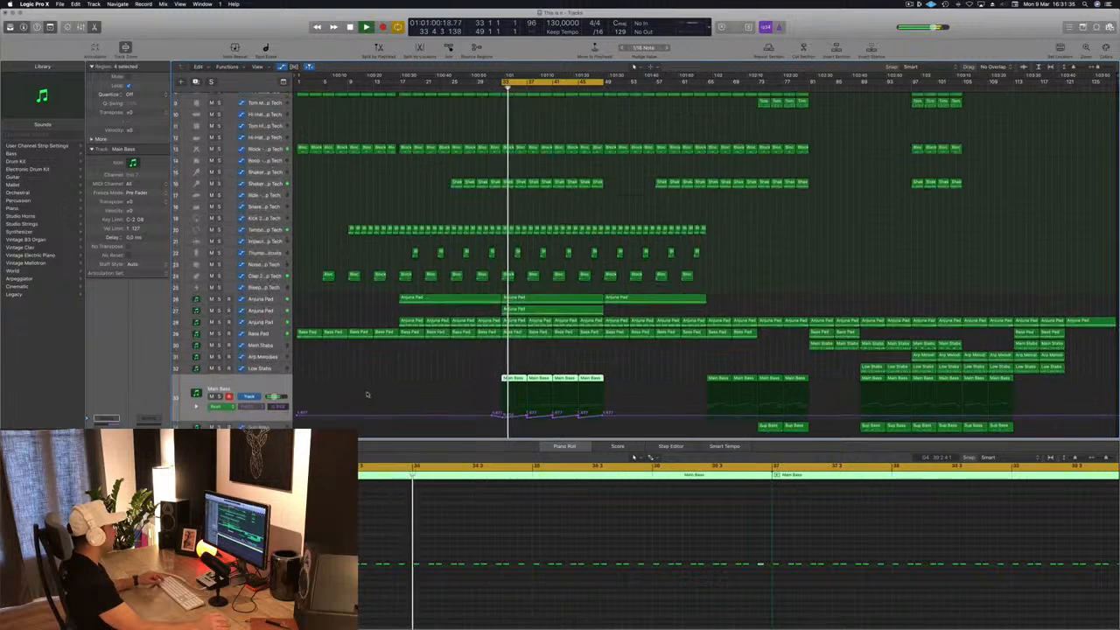
key("super+Right")
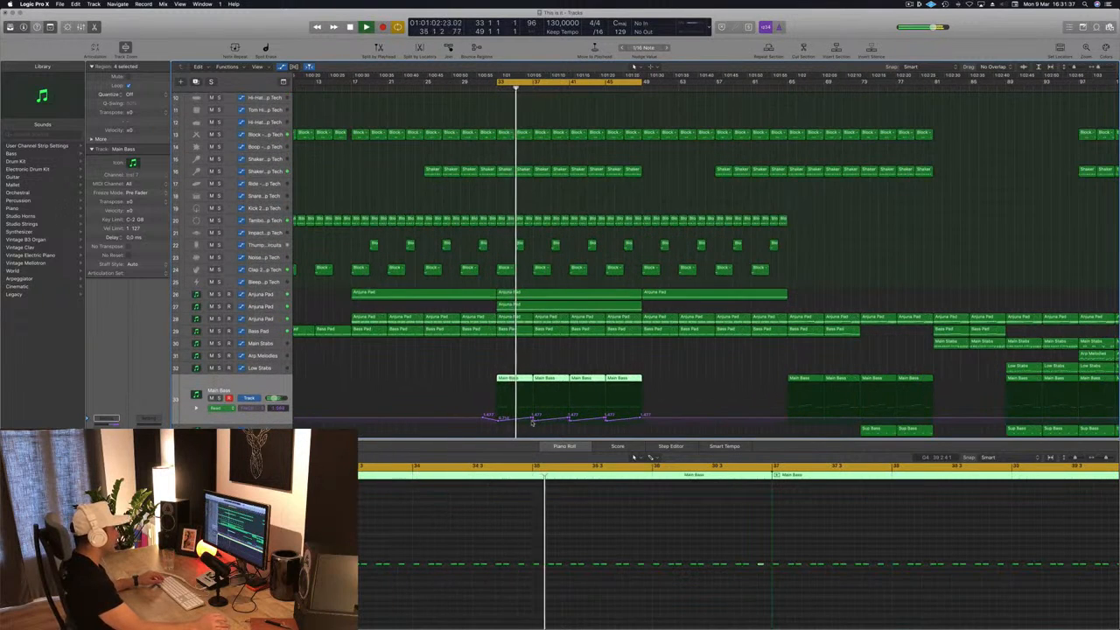
left_click(533, 418)
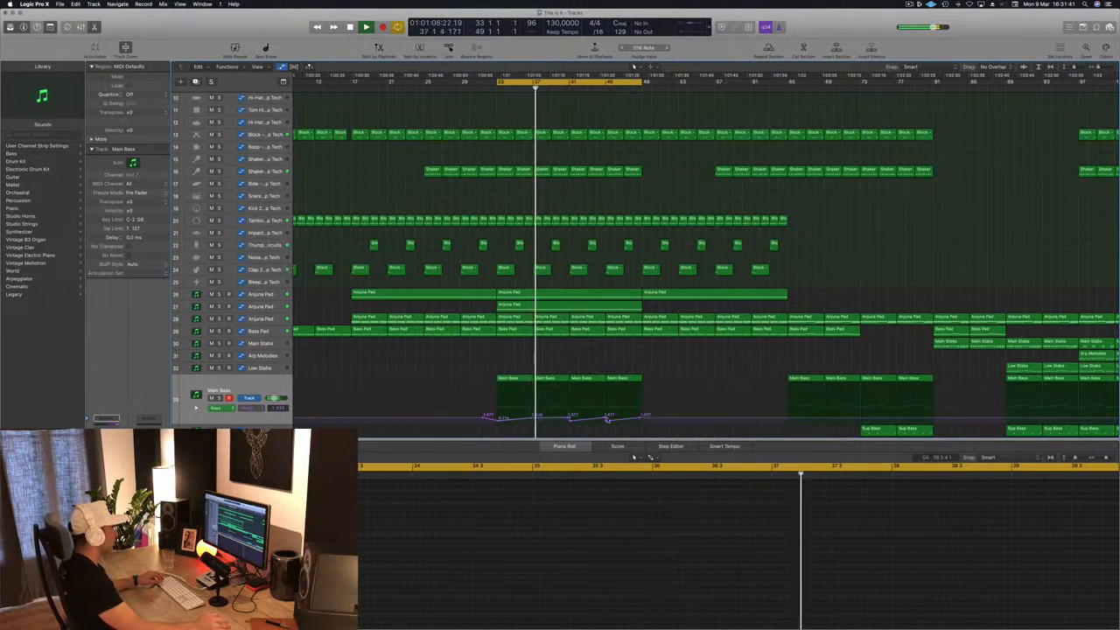
left_click_drag(644, 421, 569, 420)
left_click_drag(642, 421, 643, 416)
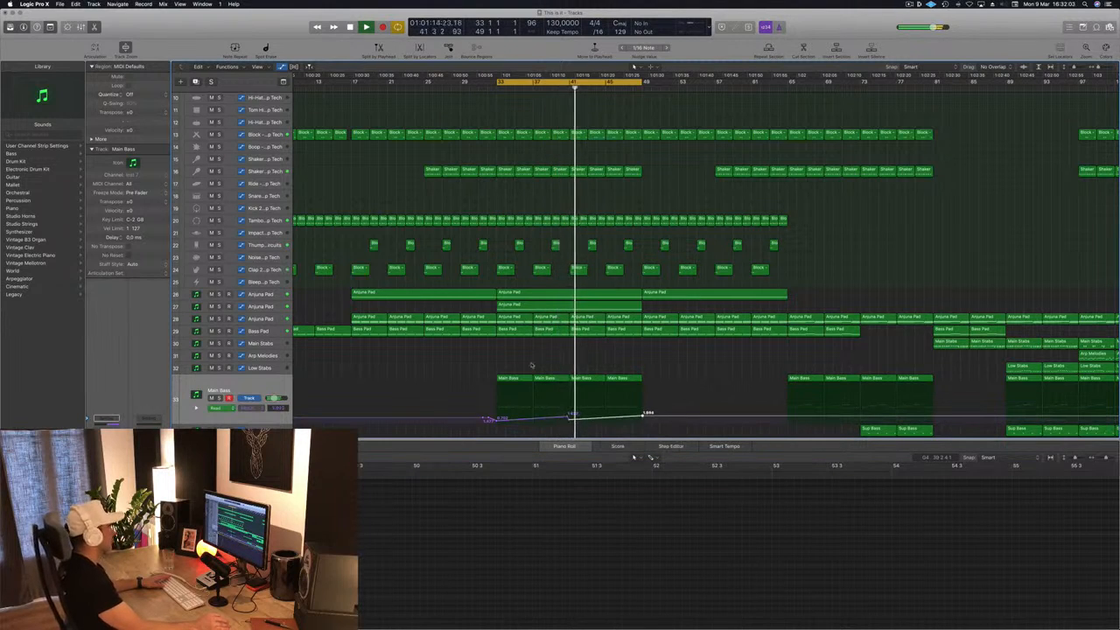
- Solo the duplicated riser track briefly to hear it alone, and return to the full mix
key("super+Left")
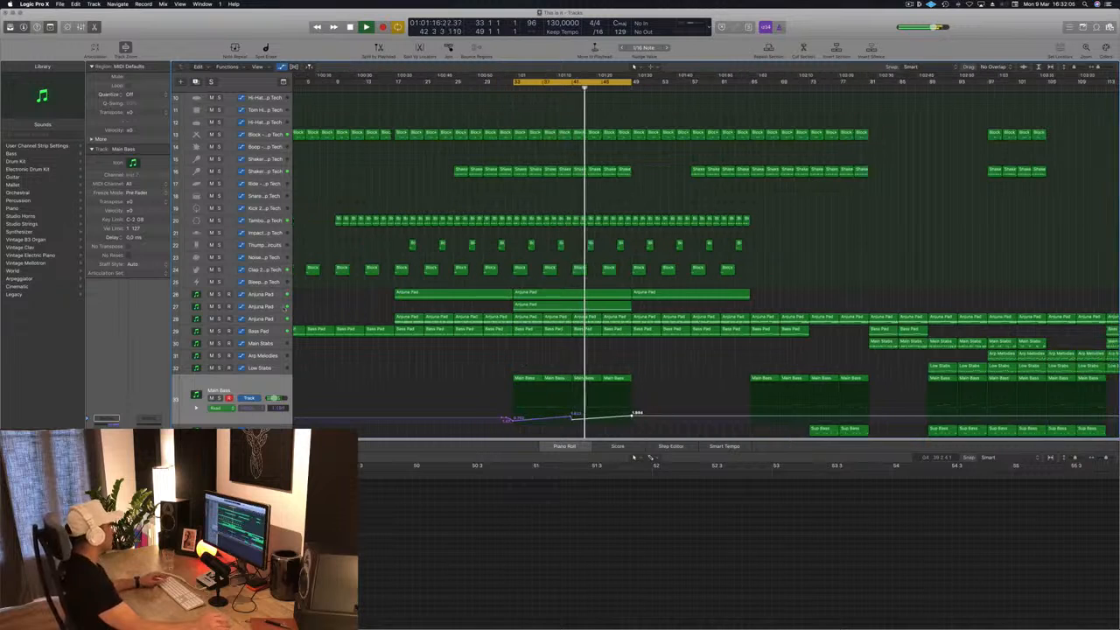
left_click(277, 308)
left_click(219, 324)
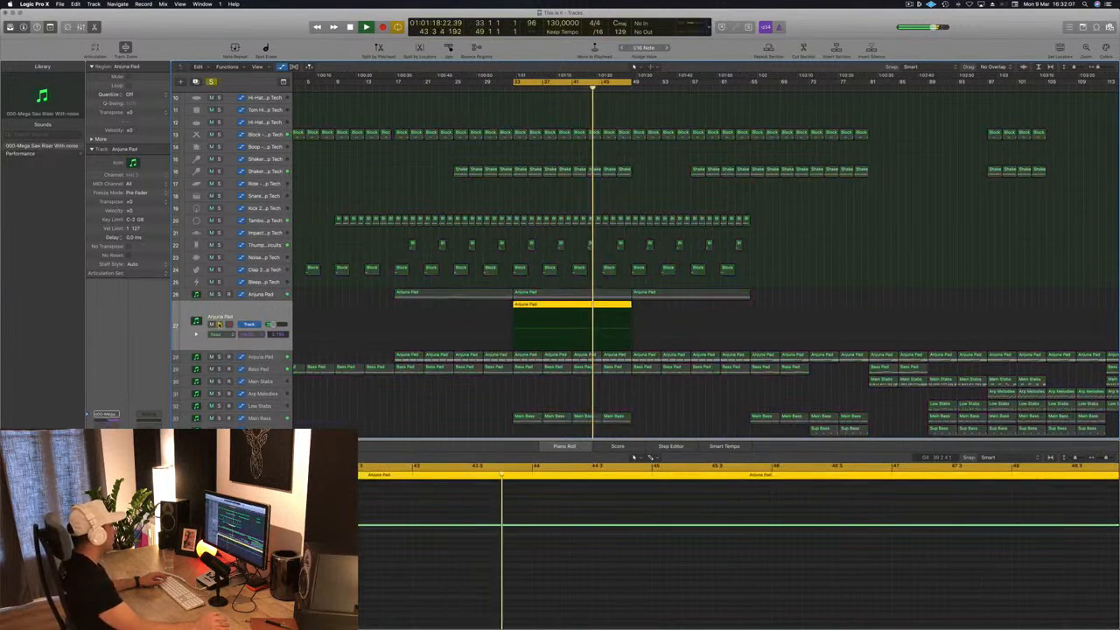
left_click(218, 324)
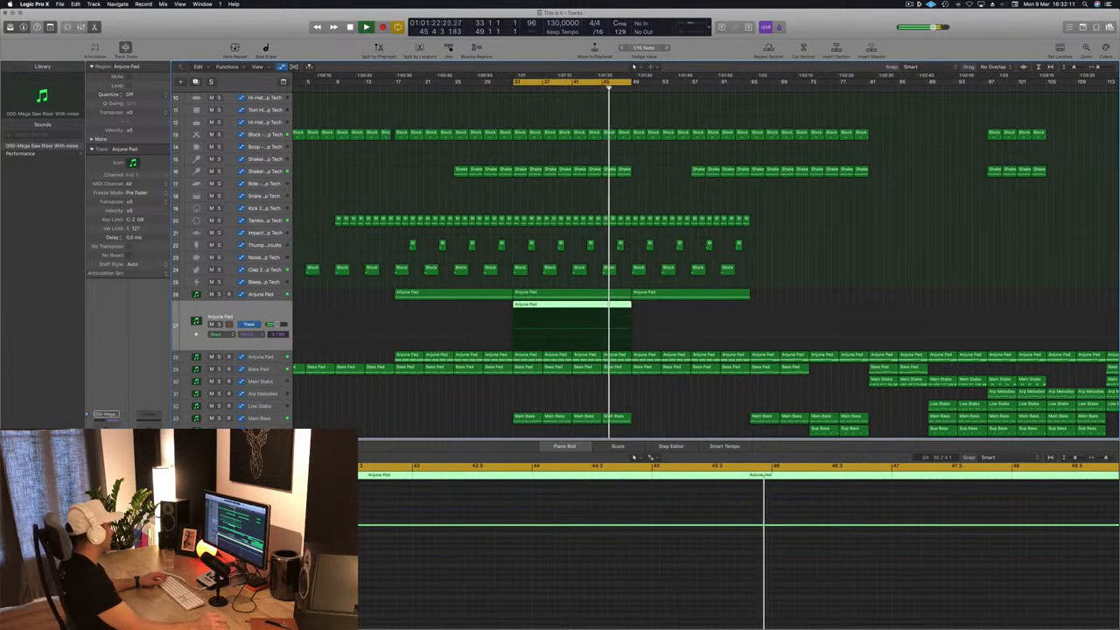
- Set the low cut to 440 Hz in the duplicated riser track's Channel EQ
left_click(107, 423)
left_click(55, 63)
left_click_drag(63, 147, 293, 149)
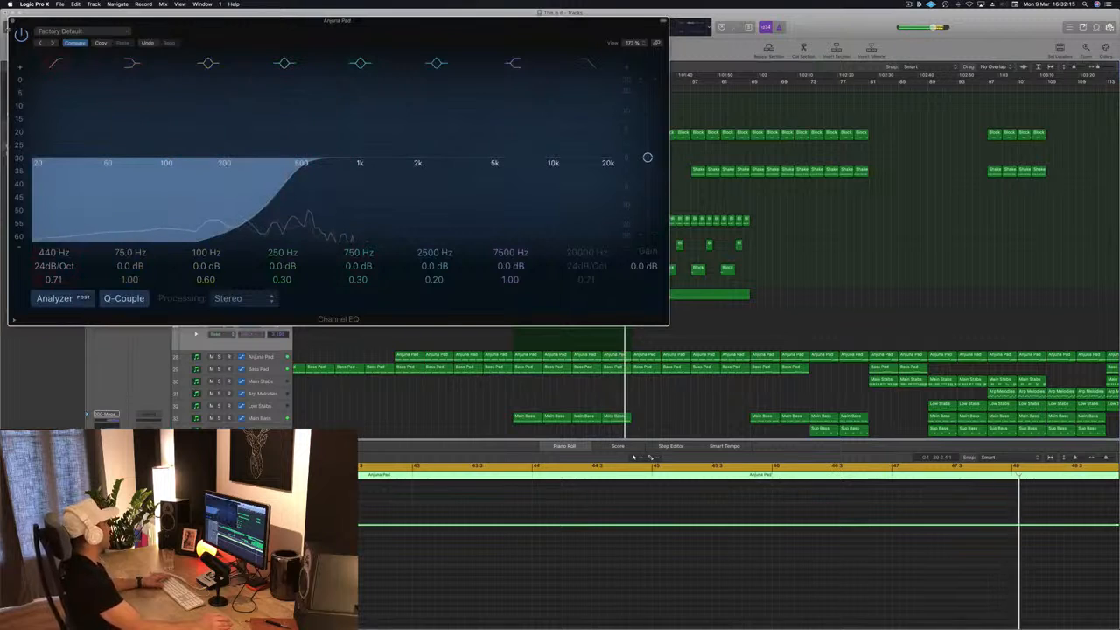
left_click(12, 21)
key("super+Left")
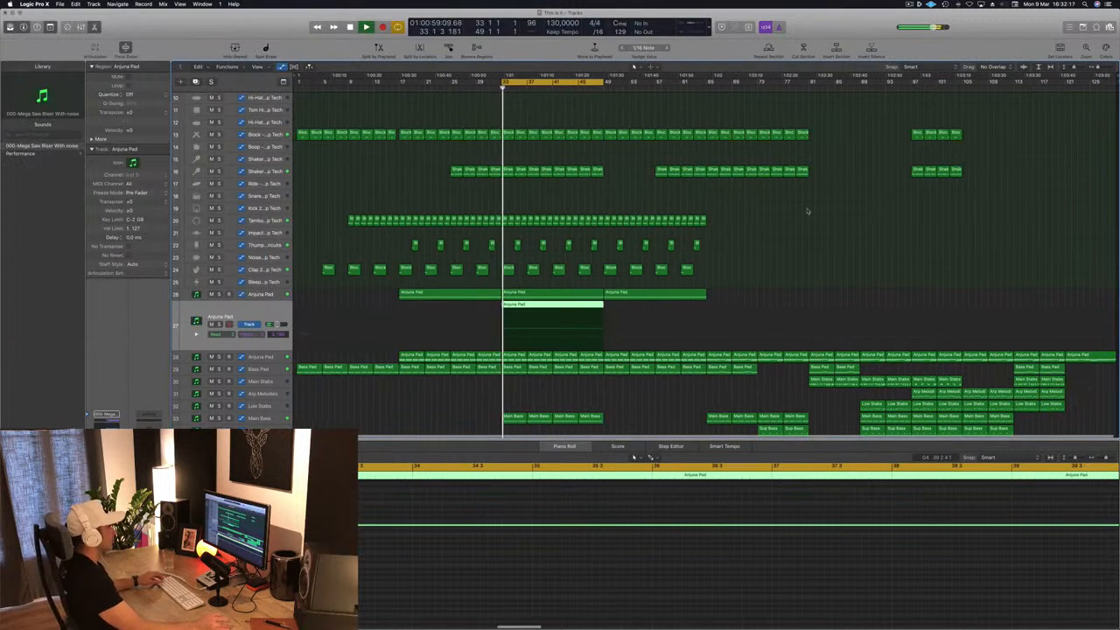
- Copy the Shaker region at bar 47 onto the Snare 3 track and delete all but its last two notes
left_click(638, 200)
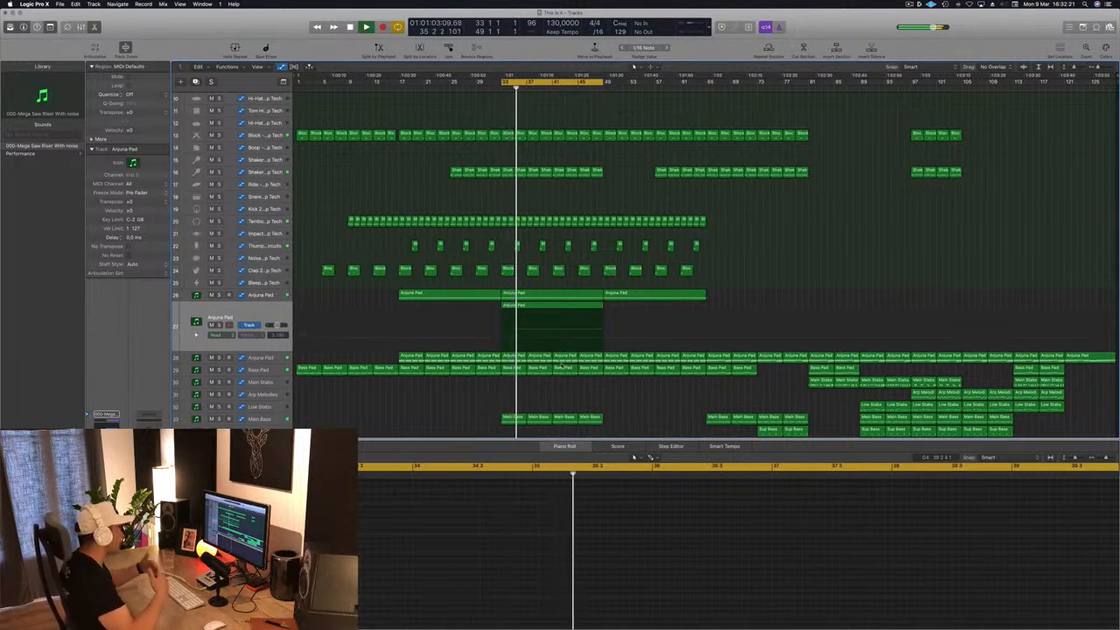
scroll(574, 384, "up", 1)
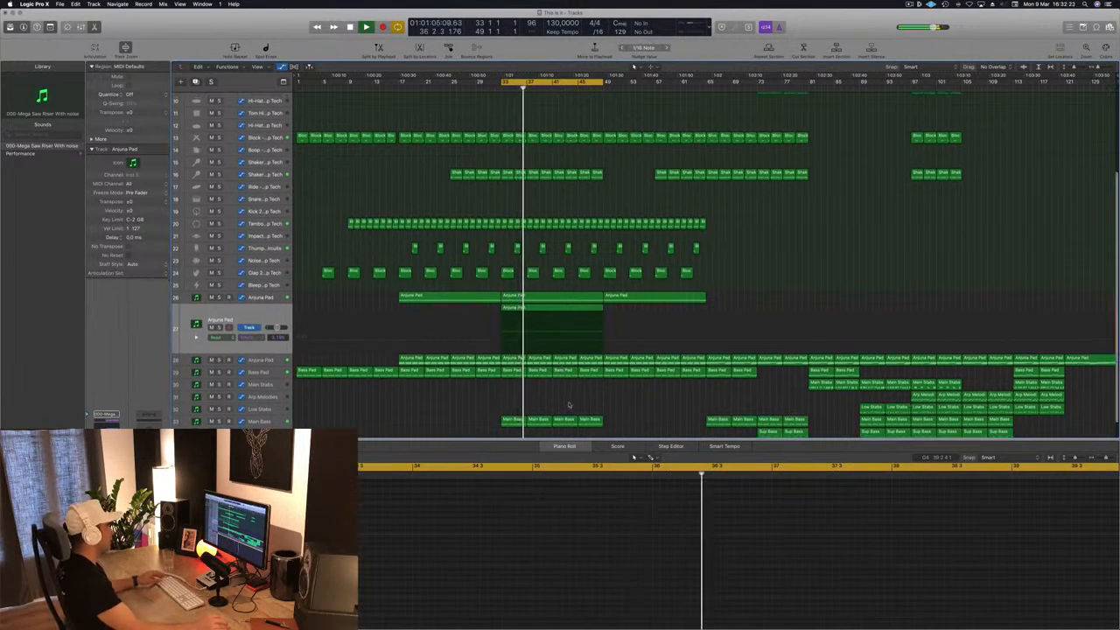
scroll(579, 392, "down", 1)
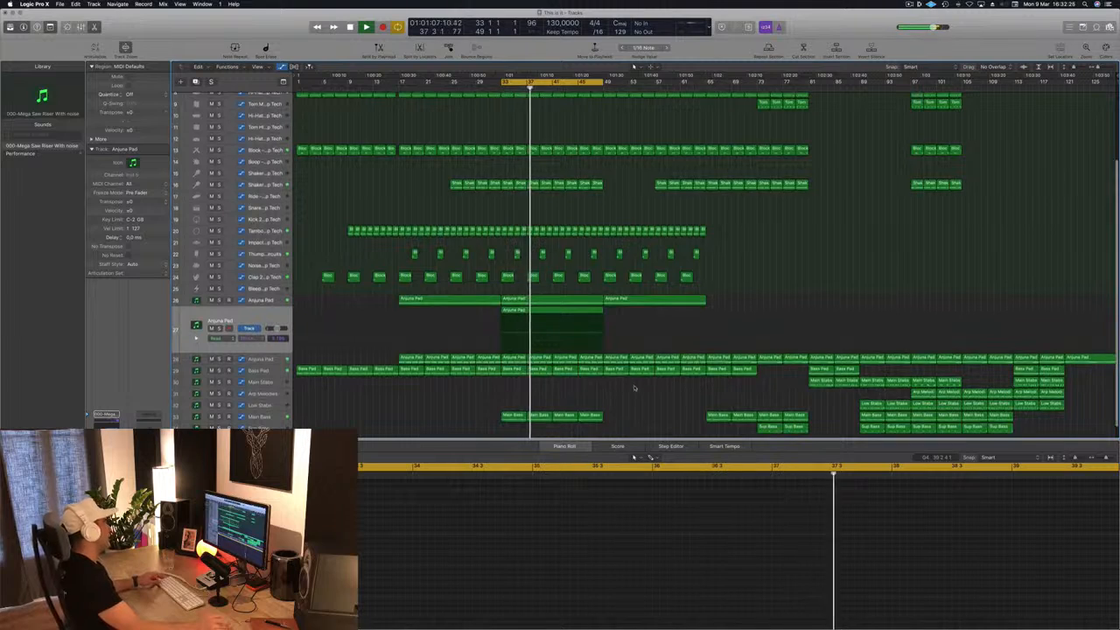
scroll(642, 374, "down", 1)
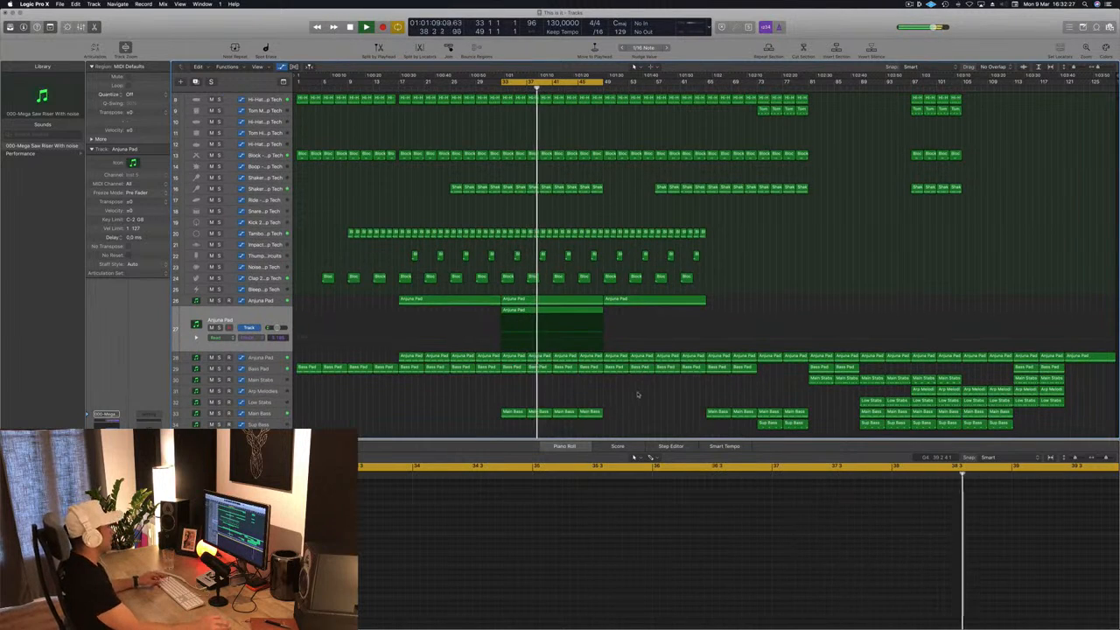
scroll(638, 395, "down", 2)
scroll(642, 389, "down", 4)
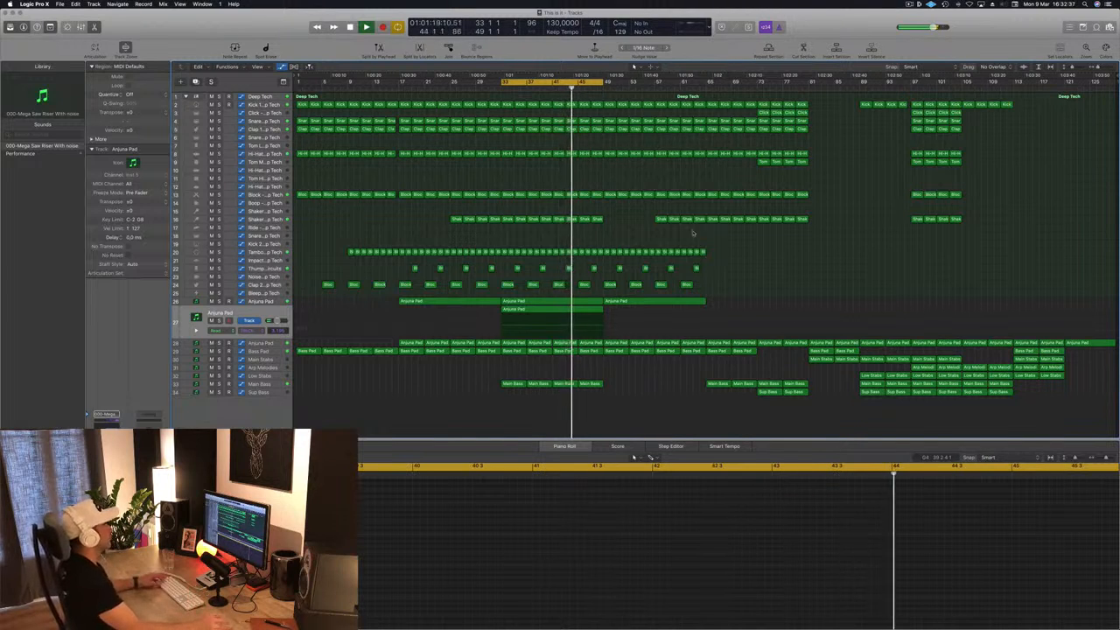
left_click(596, 219)
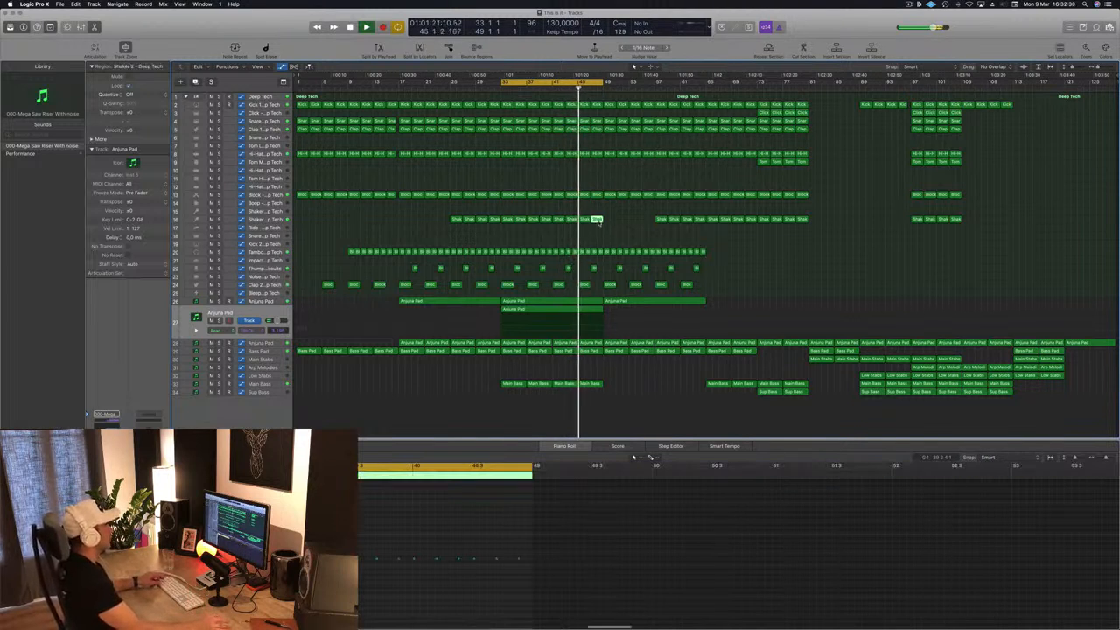
left_click_drag(596, 219, 596, 236)
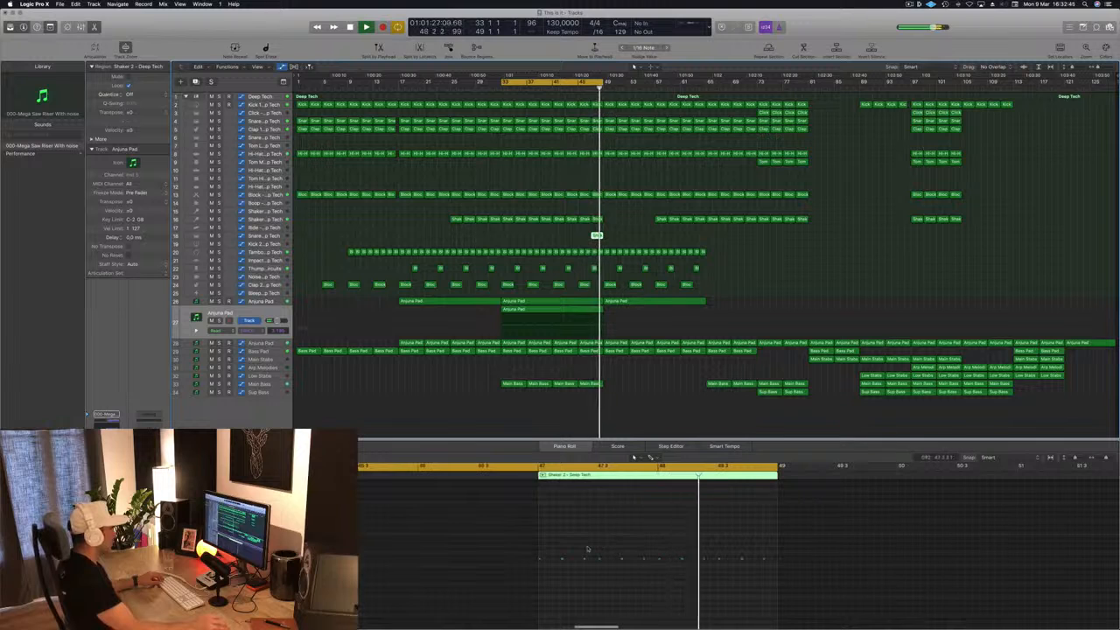
left_click_drag(716, 555, 531, 571)
key("Delete")
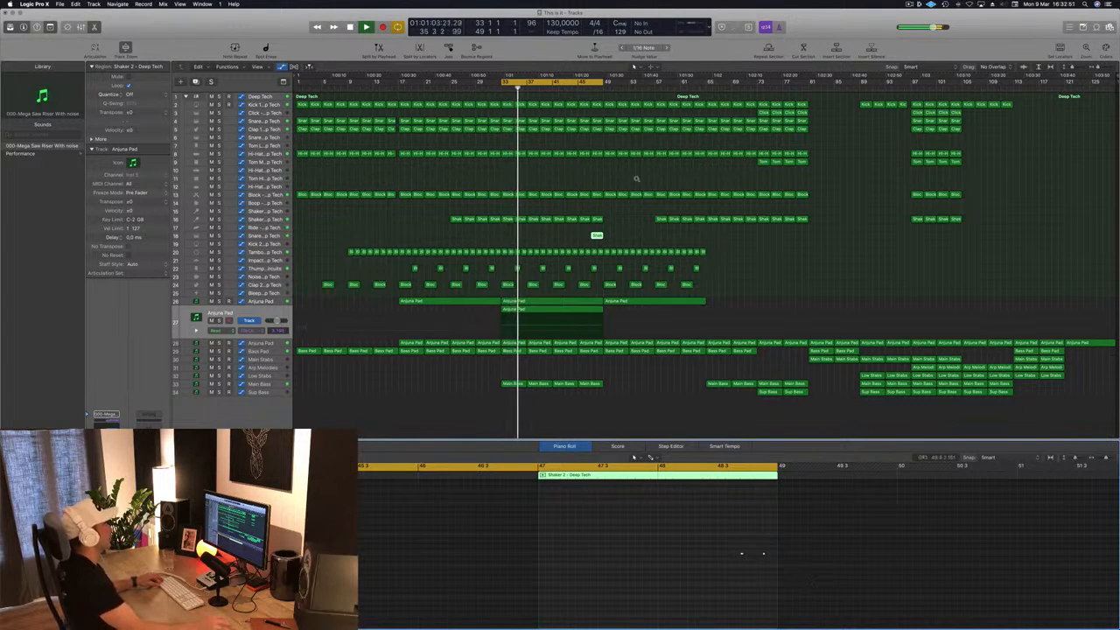
- Rework the copied notes on the Snare 3 track into a closely spaced three-hit fill at the end of bar 48
scroll(651, 220, "up", 5)
scroll(650, 220, "down", 2)
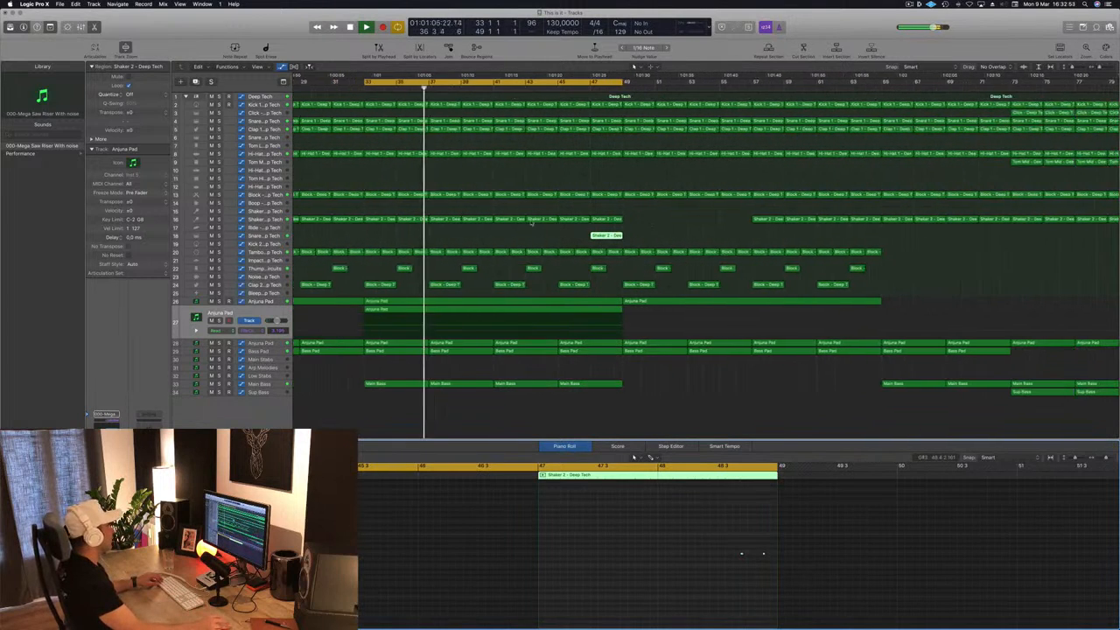
left_click(287, 237)
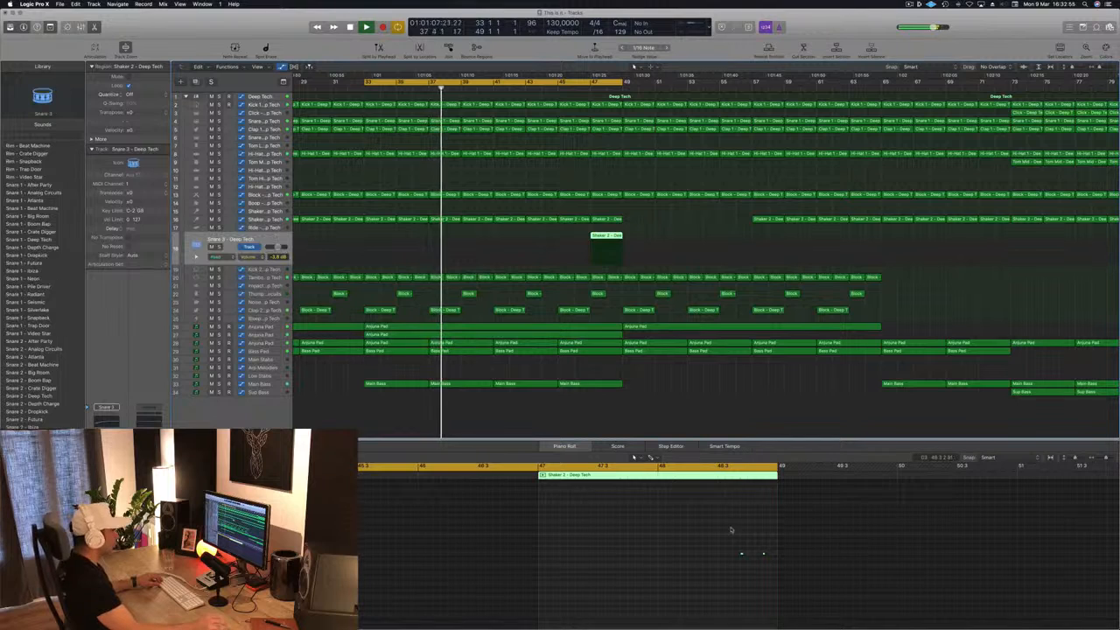
scroll(734, 533, "up", 3)
scroll(735, 535, "up", 4)
left_click(788, 545)
left_click(722, 555)
left_click_drag(723, 557, 817, 558)
left_click(723, 555)
key("Delete")
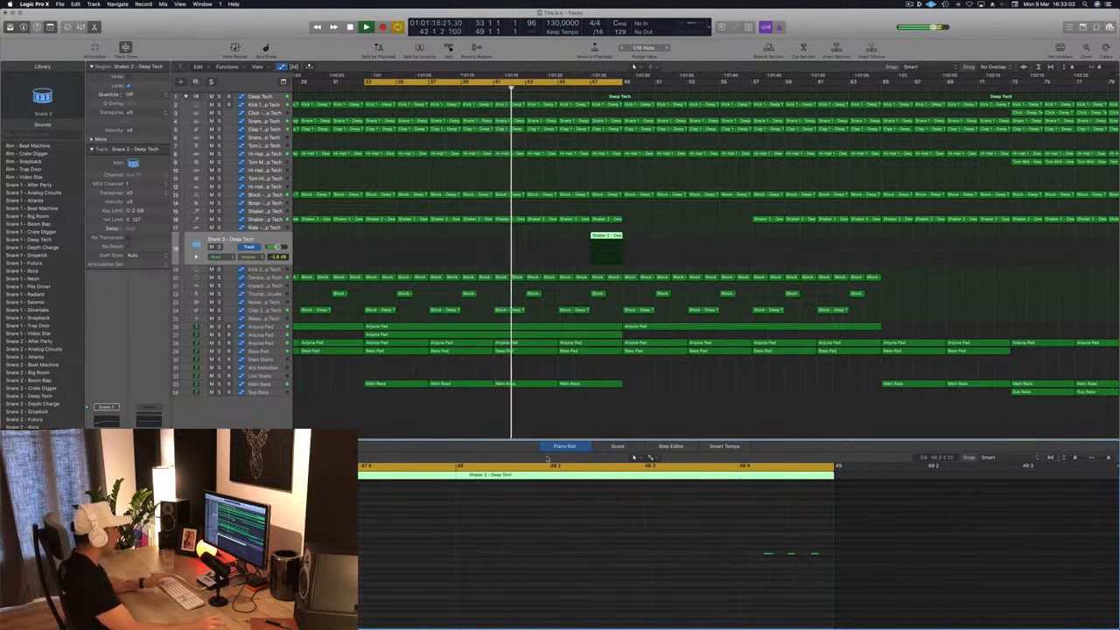
- Extend the cycle range to bar 51 and play through the snare fill into the following section
left_click(231, 240)
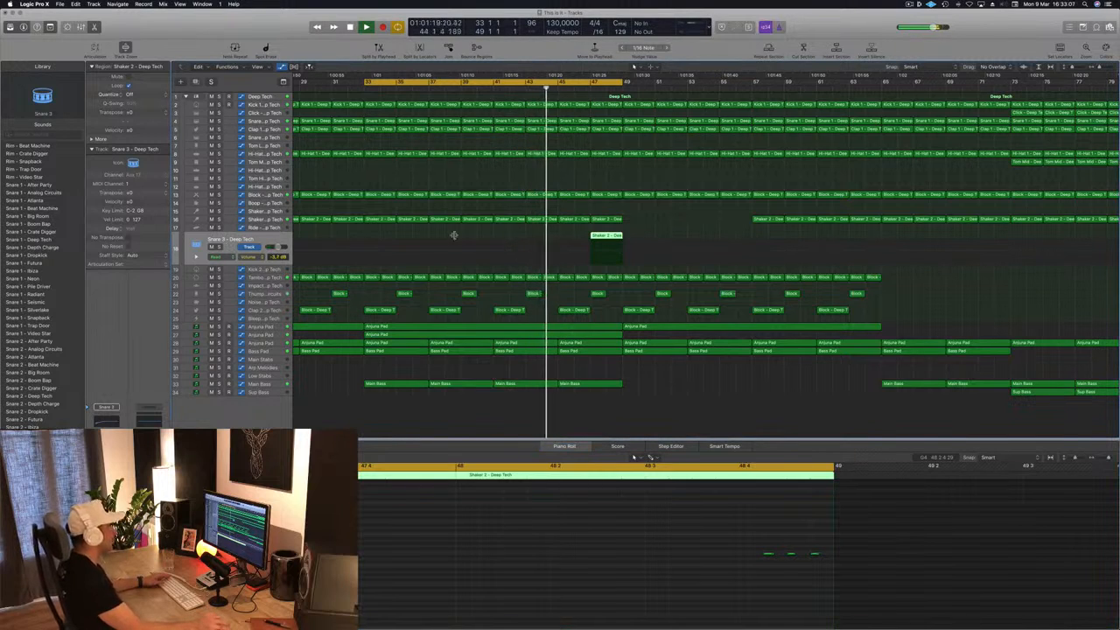
left_click_drag(626, 81, 654, 89)
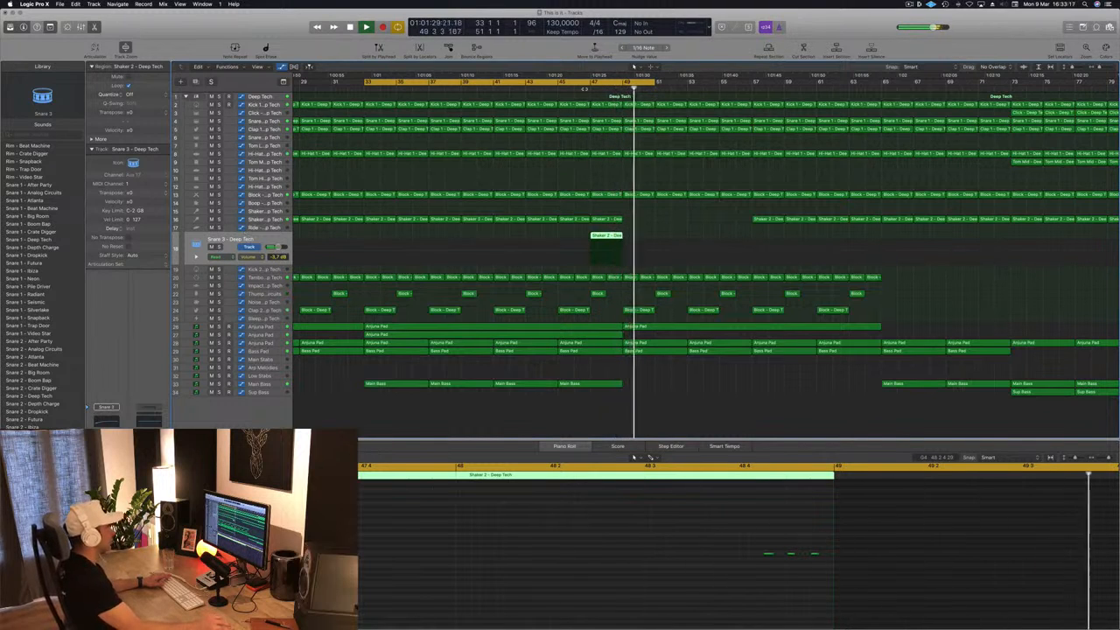
- Play the section from bar 33 through the snare fill into bar 49 with the whole arrangement in view
left_click(586, 88)
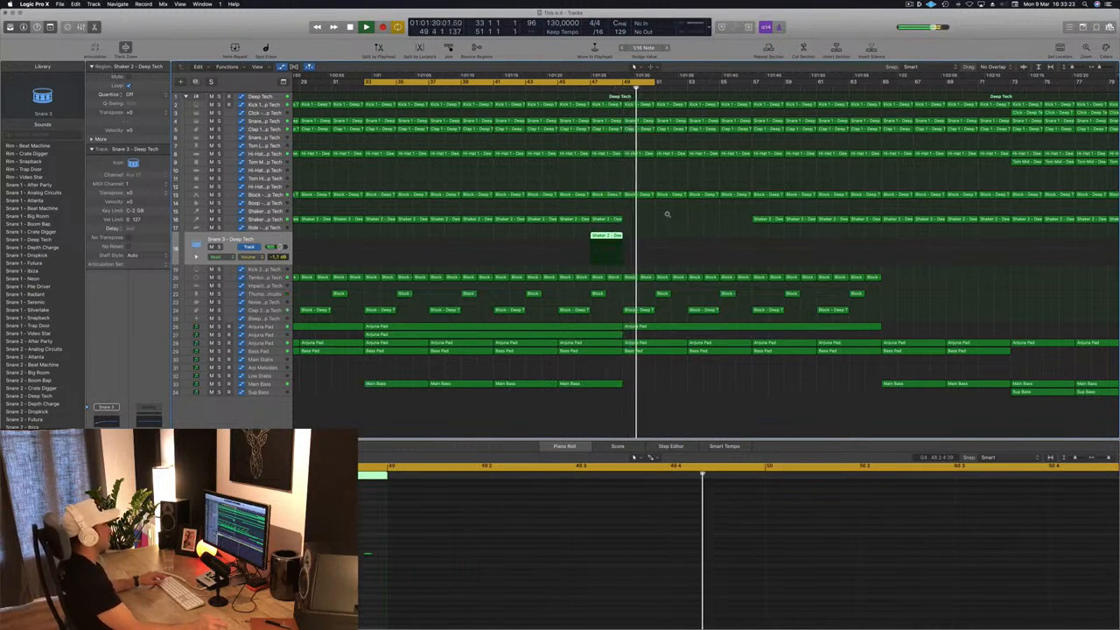
key("super+Left")
key("space")
key("space")
key("super+Left")
key("super+Left")
key("super+Left")
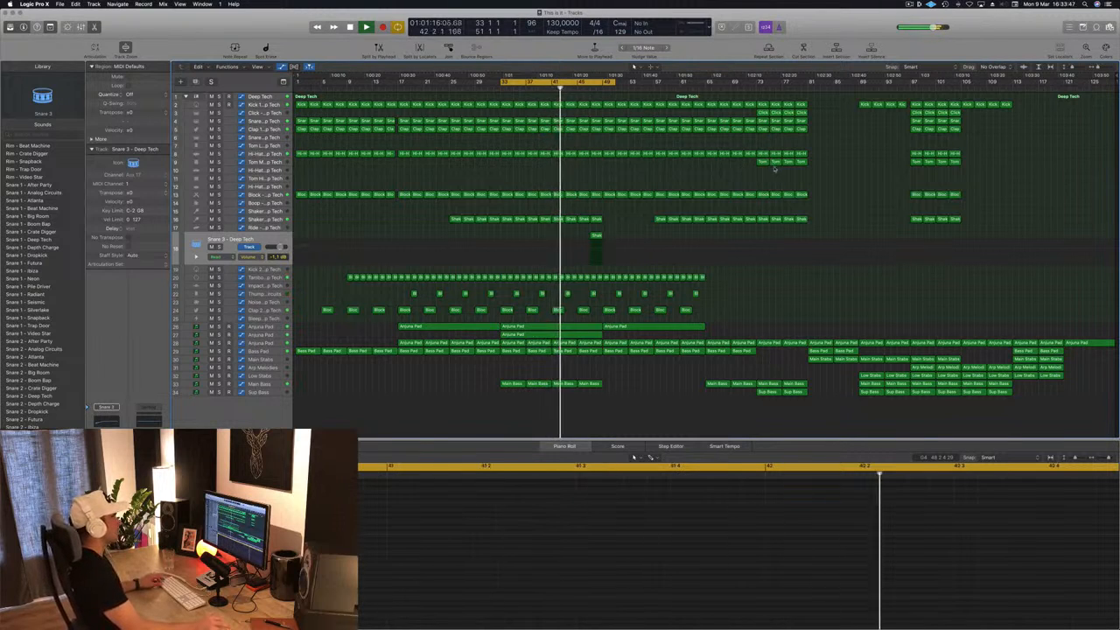
- Move the four Tom Mid regions from bar 73 to bar 41 and play the section through the added toms
left_click(764, 162)
left_click_drag(764, 162, 561, 168)
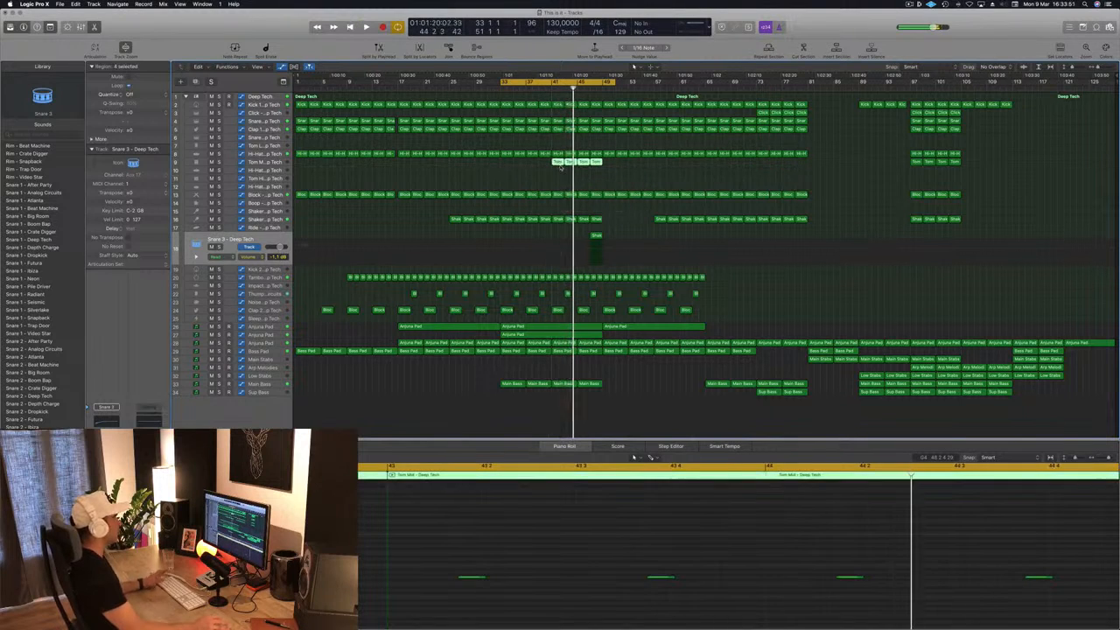
left_click(495, 191)
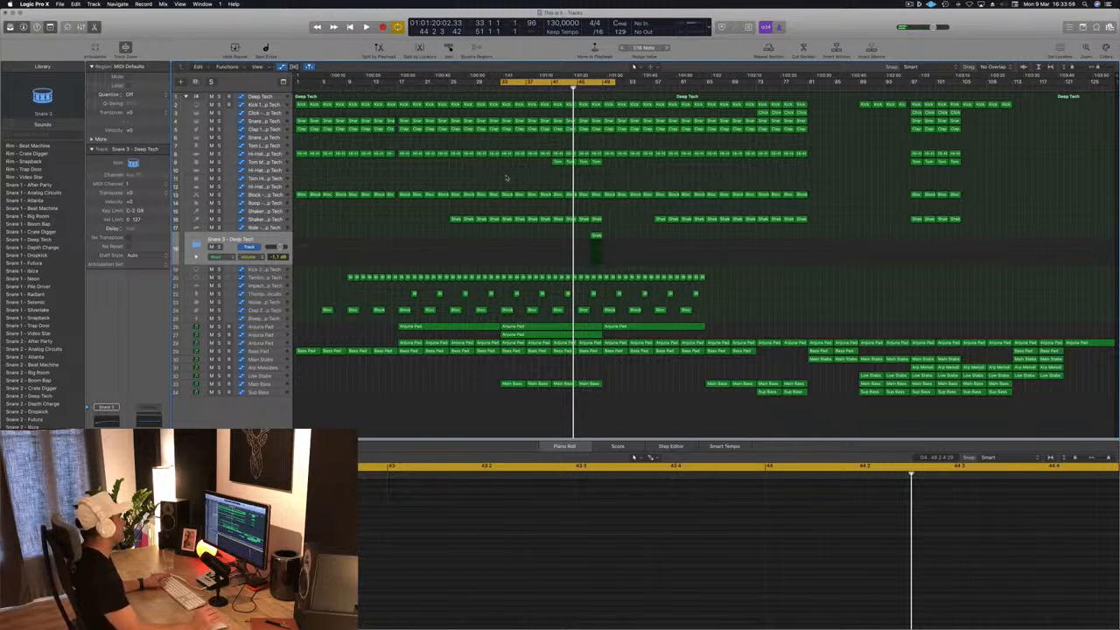
key("space")
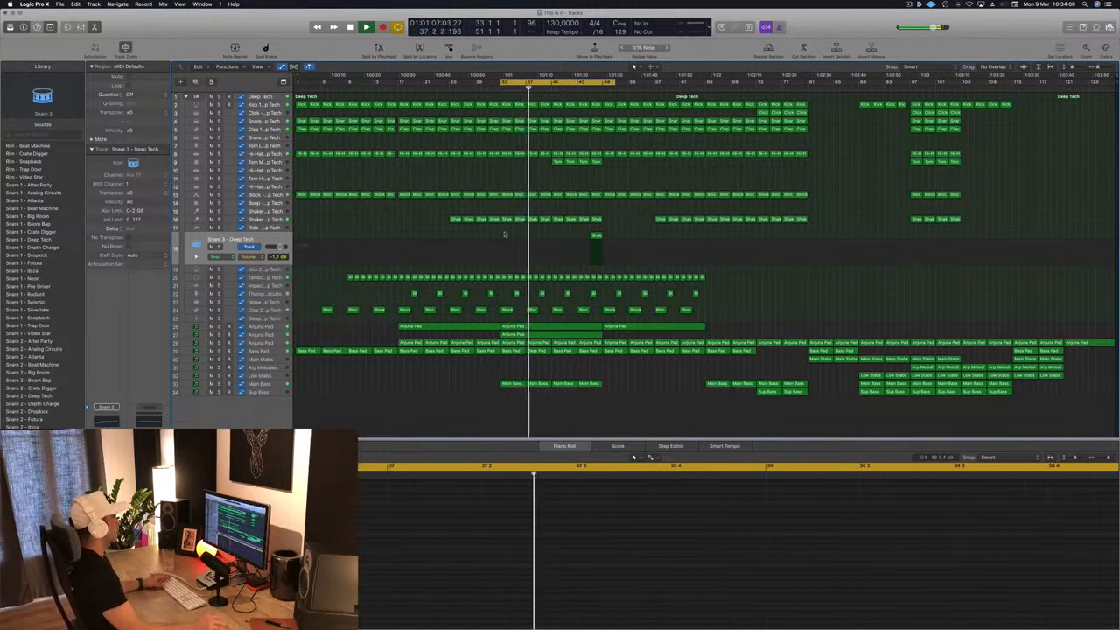
left_click(553, 87)
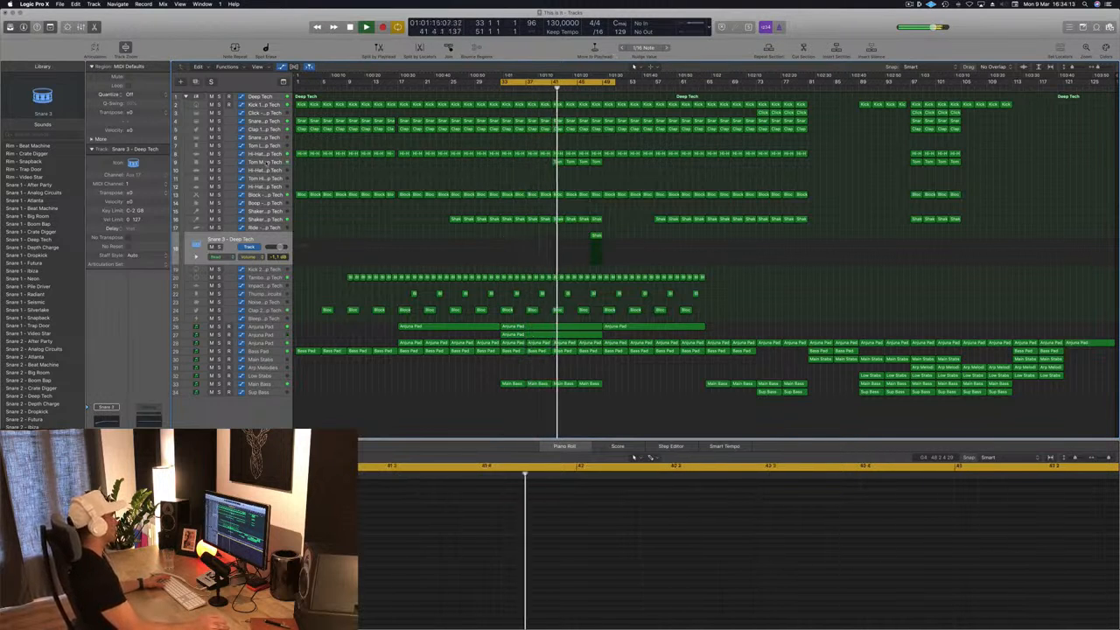
left_click(578, 162)
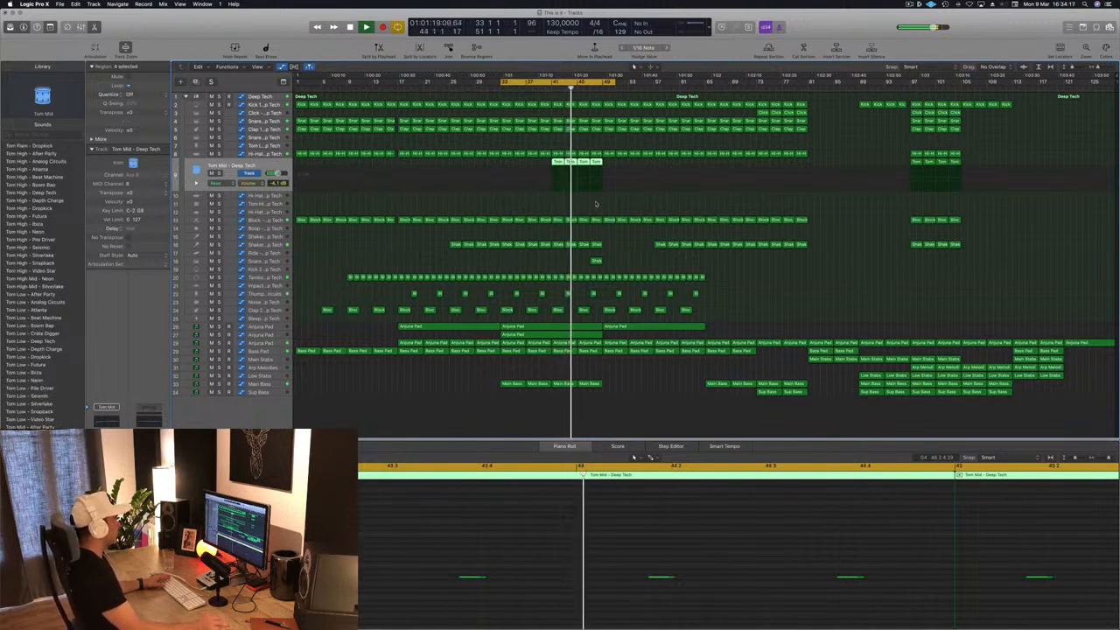
left_click(567, 206)
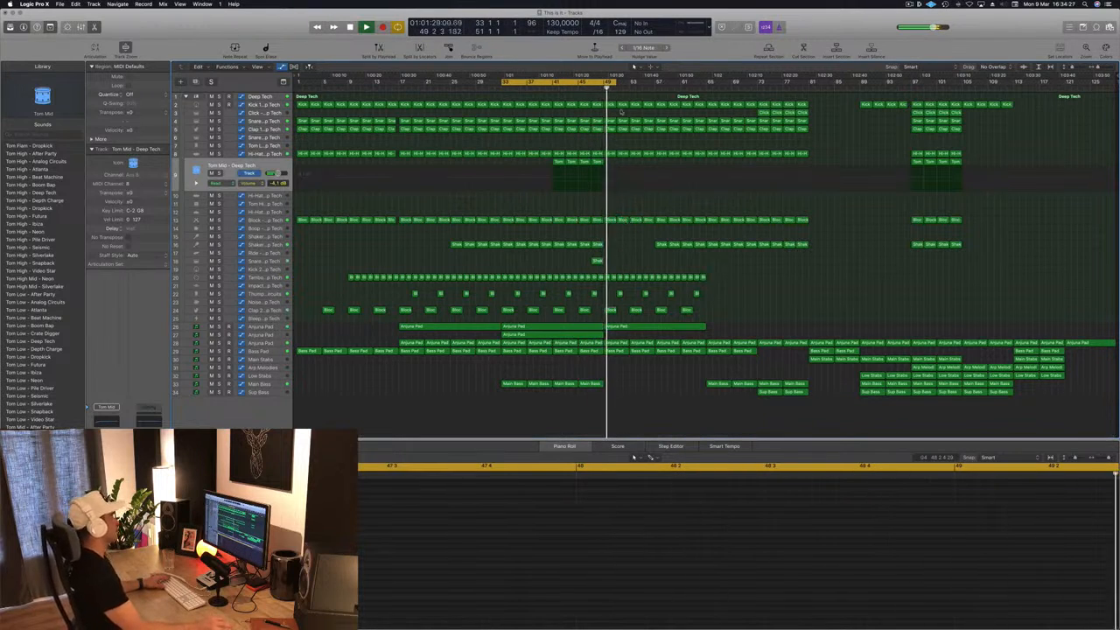
- Shorten the cycle range to bars 47–51 and change the Snare 3 track's sound to Snare 1 - Big Room
left_click(590, 90)
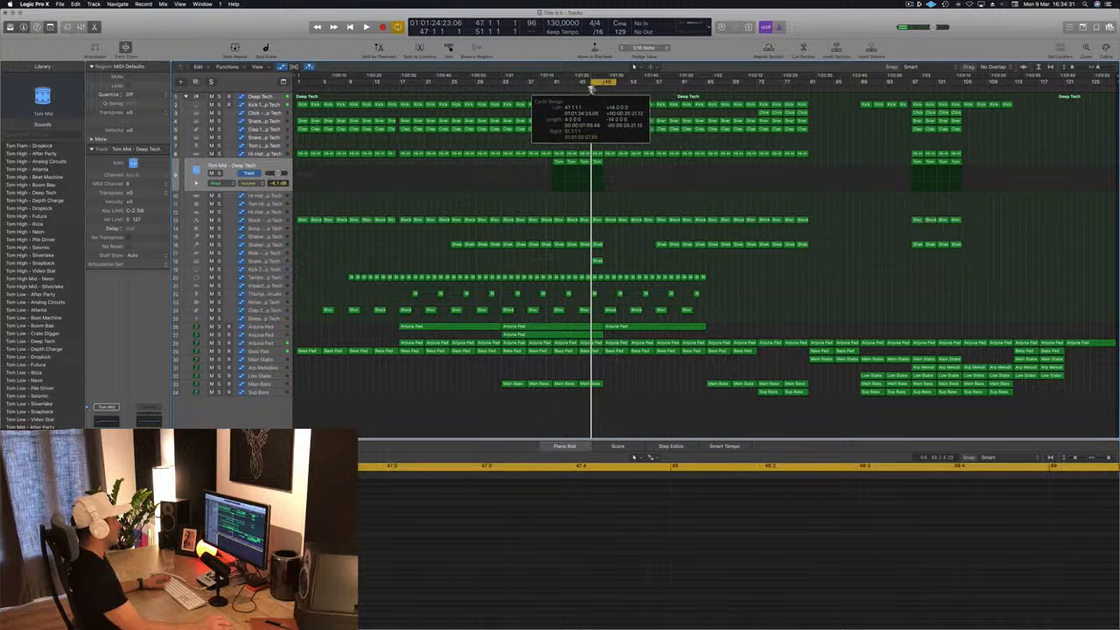
key("space")
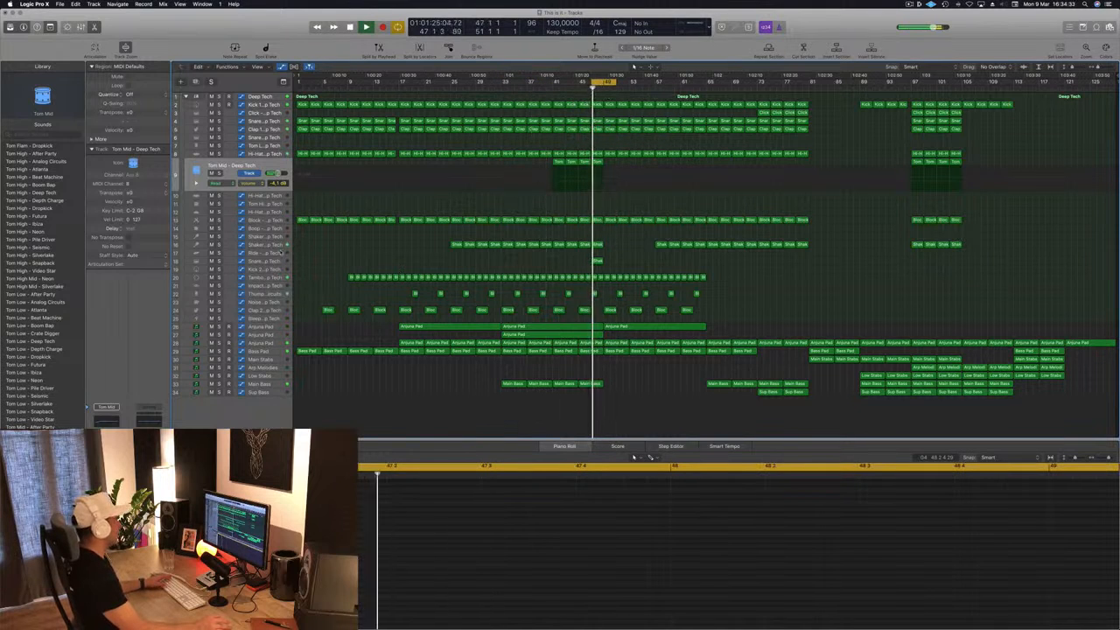
left_click(281, 253)
left_click(281, 261)
key("space")
key("space")
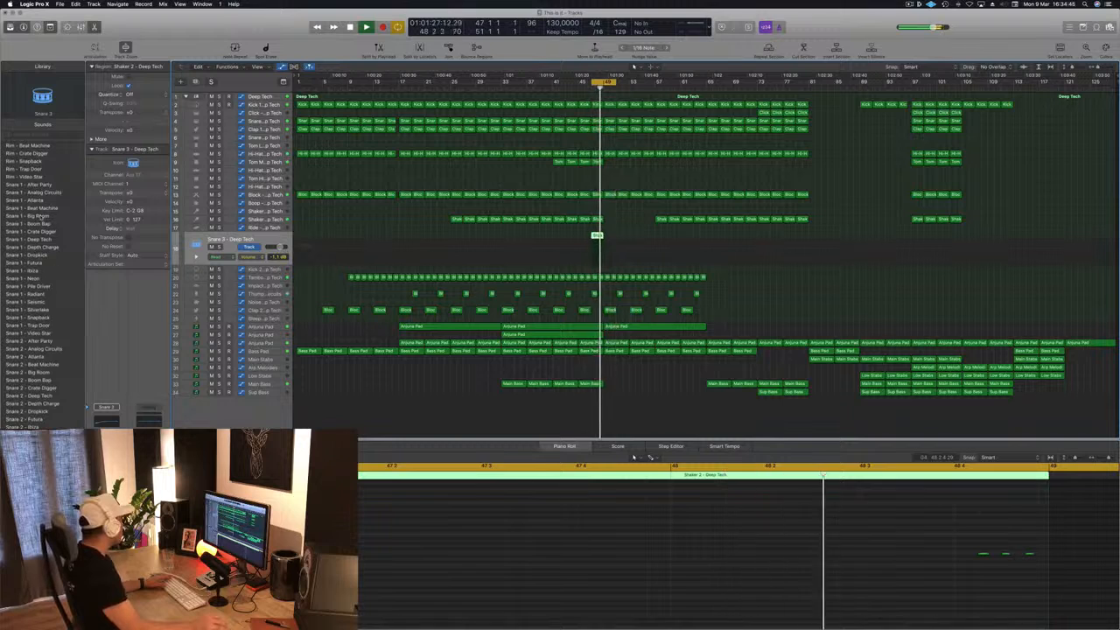
left_click(40, 216)
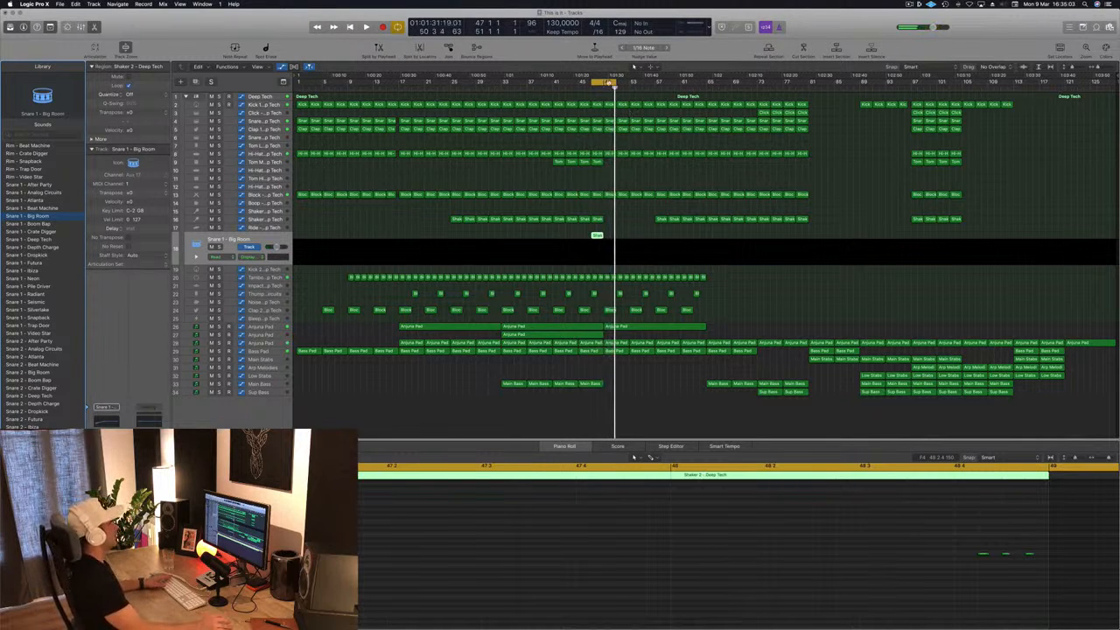
- Shift the cycle range to start at bar 49 and audition the arrangement from bar 33
key("space")
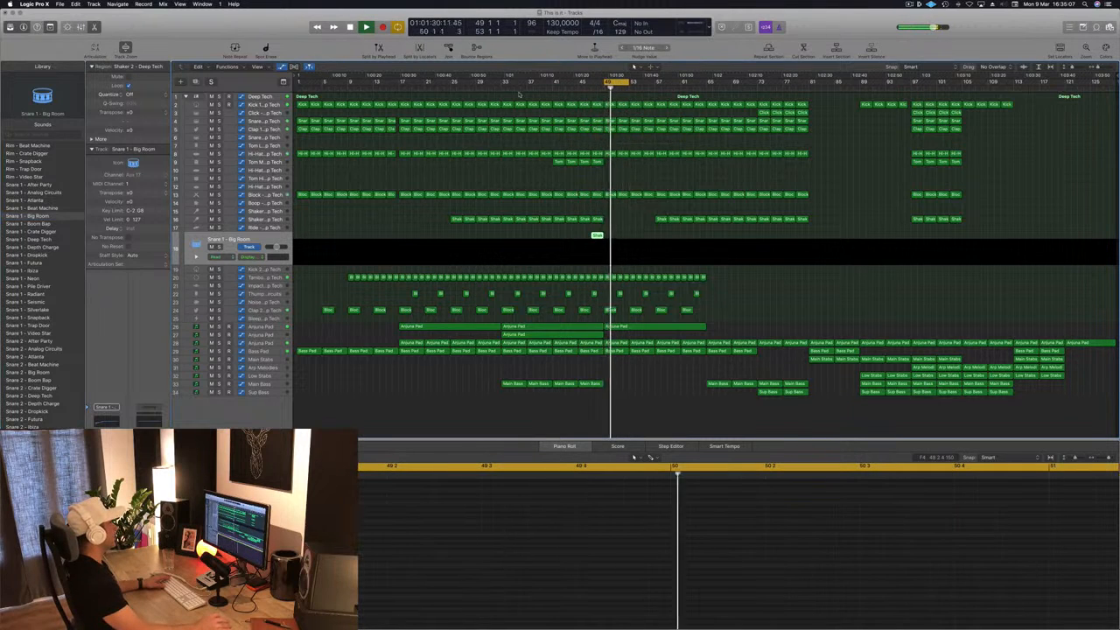
left_click(492, 88)
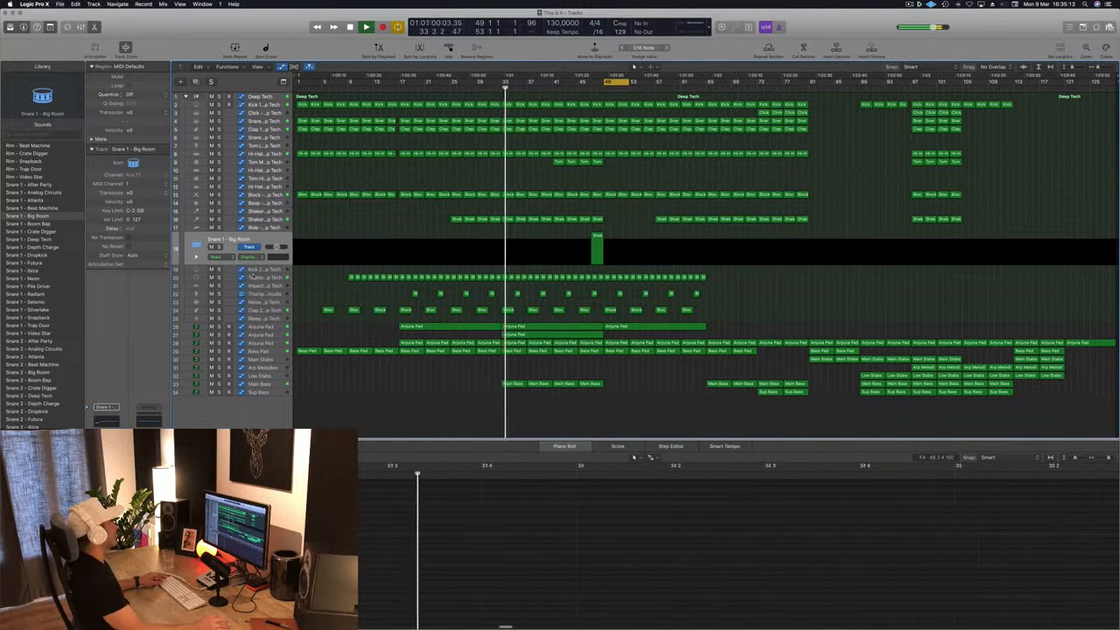
left_click(275, 271)
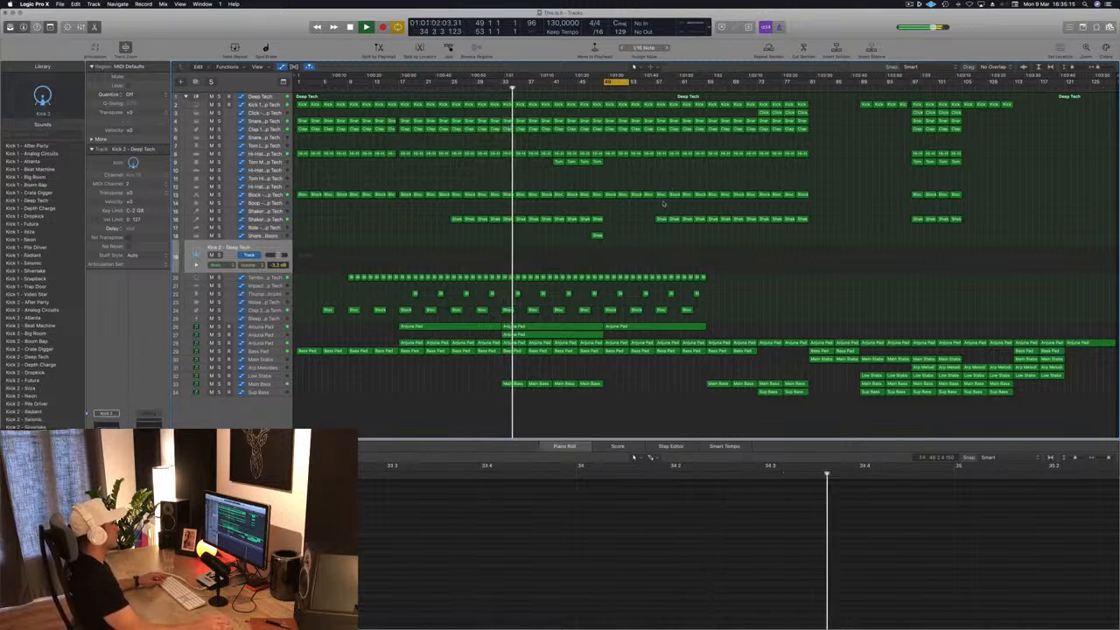
- Delete the snare, clap, hi-hat, block and tambourine regions between bars 49 and 57, keeping the kick
left_click(601, 92)
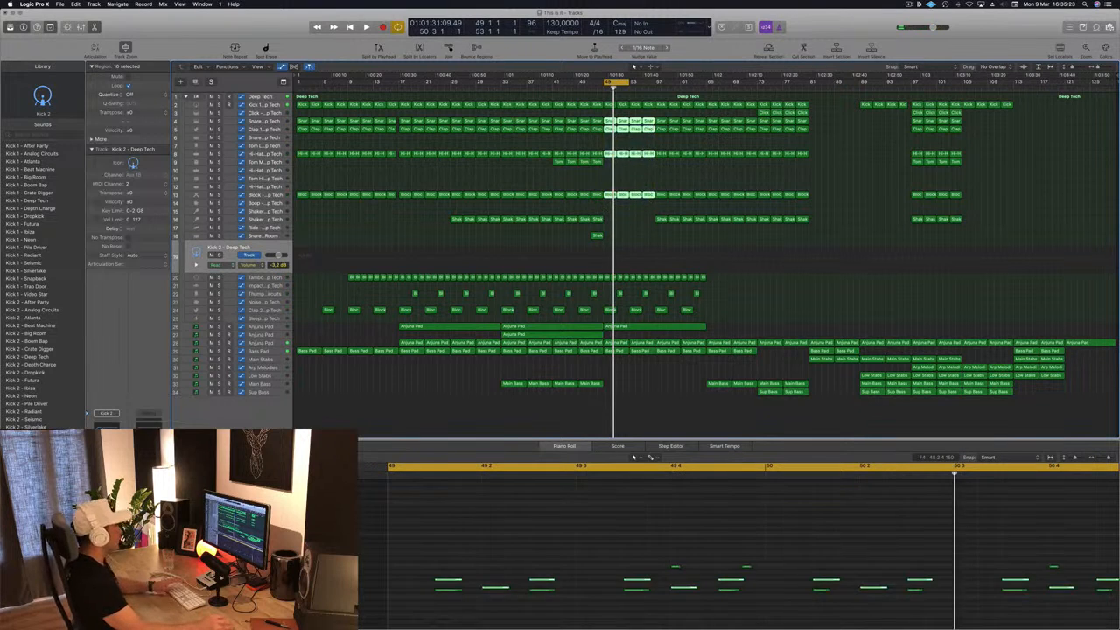
key("Delete")
key("space")
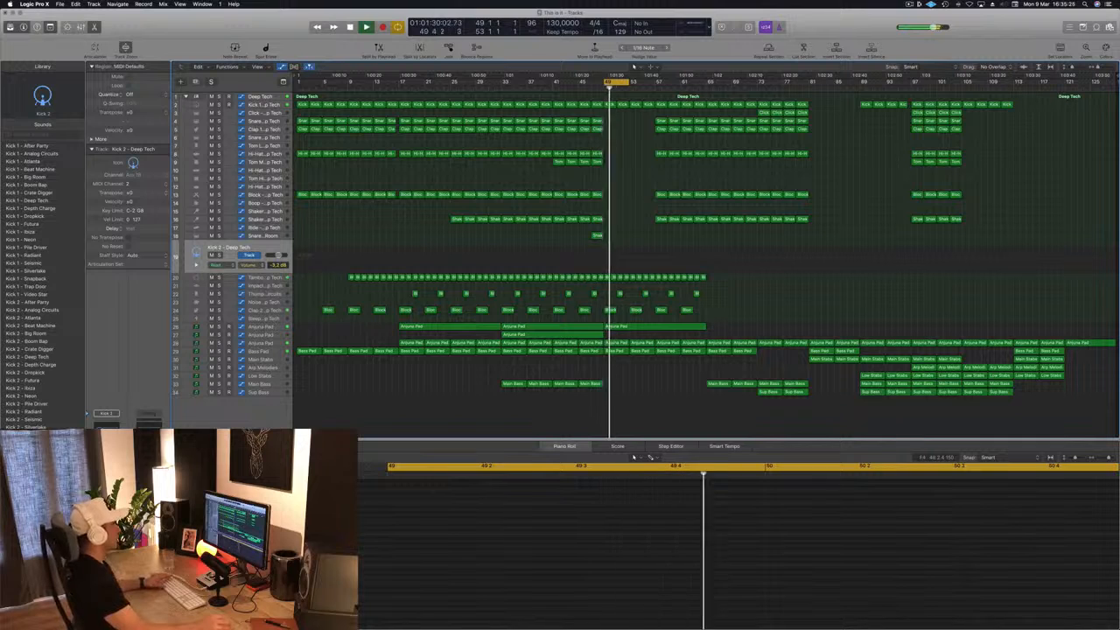
left_click(606, 278)
key("Delete")
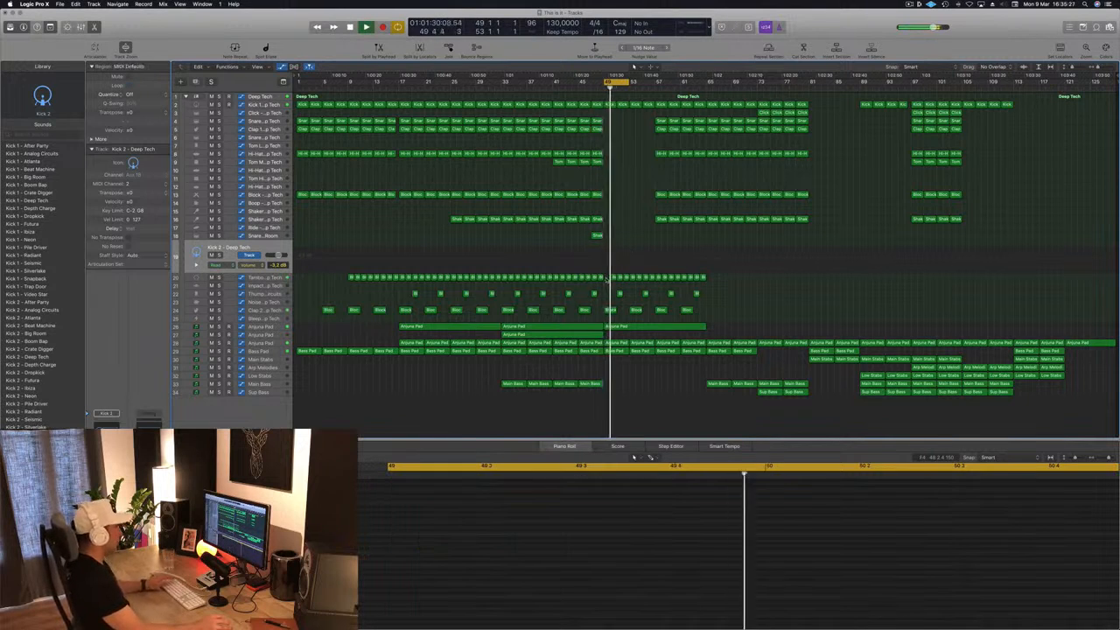
left_click_drag(608, 278, 652, 281)
key("Delete")
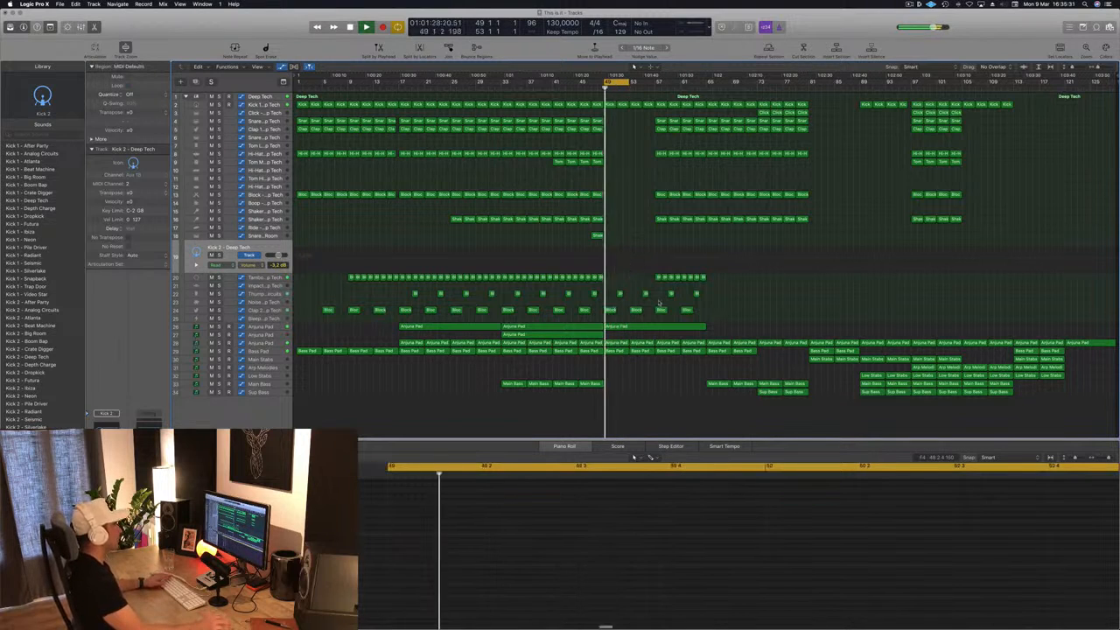
- Delete the long riser region at bar 49 and the Anjuna Pad and Bass Pad regions between bars 49 and 65
left_click(678, 329)
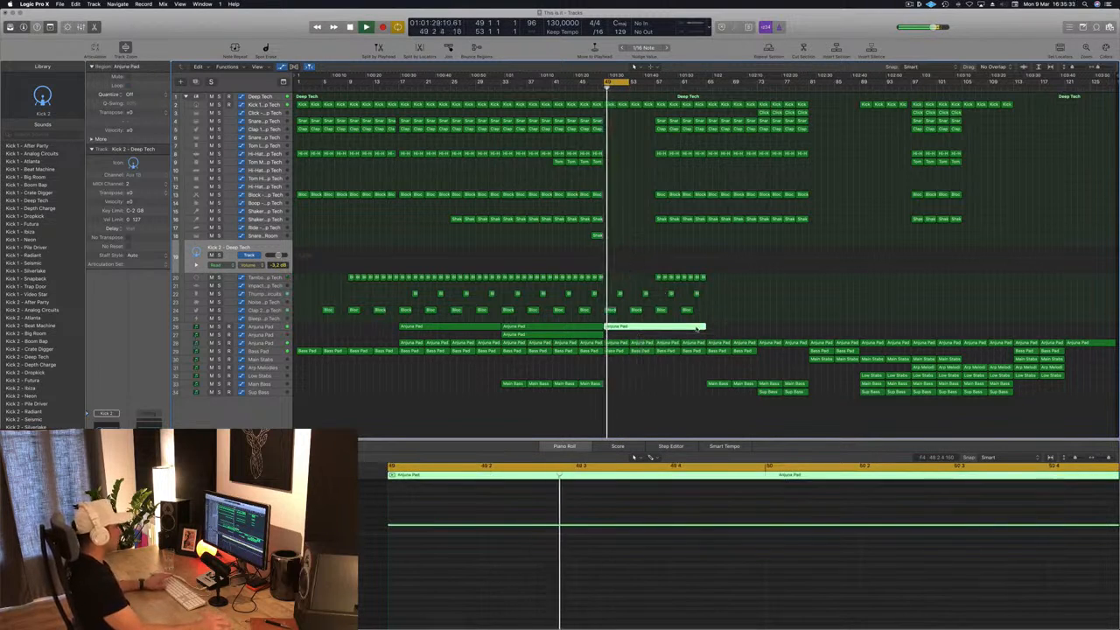
key("Delete")
key("space")
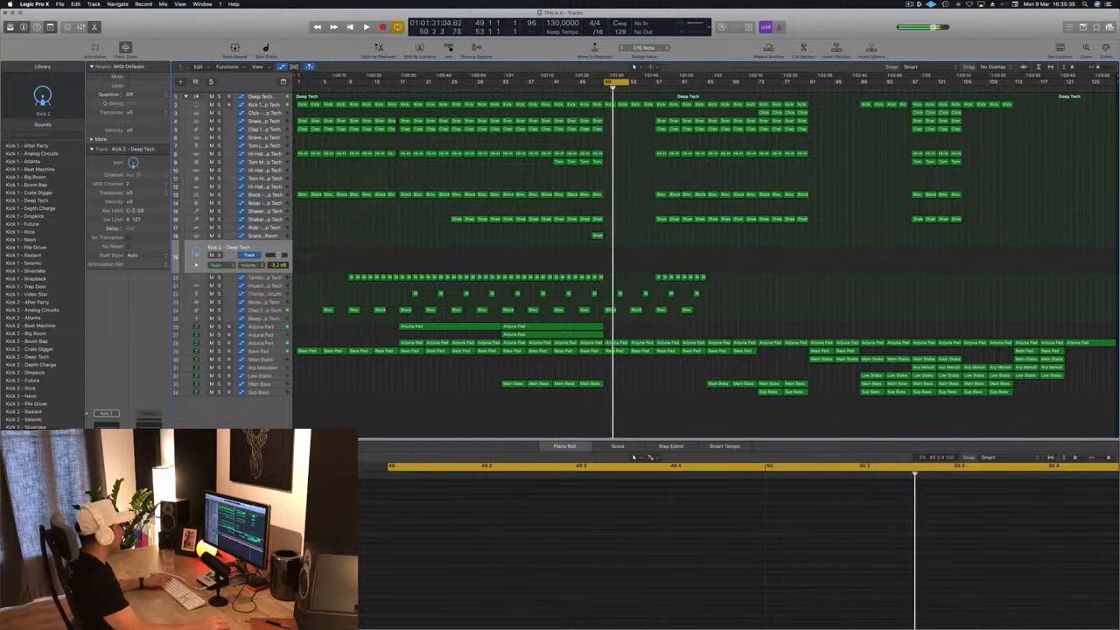
left_click(267, 345)
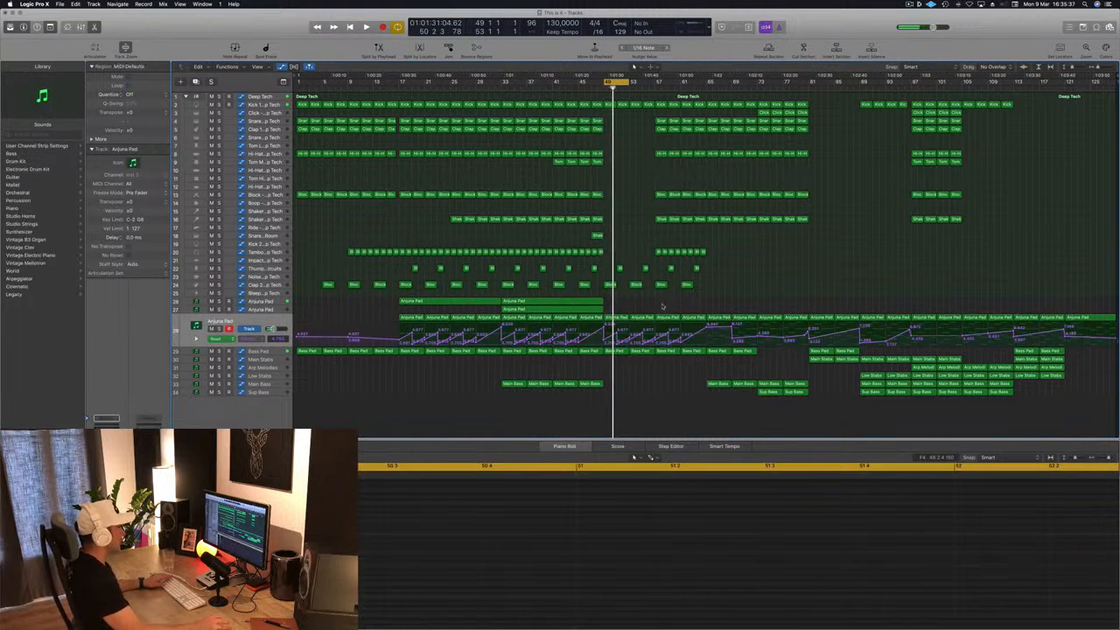
key("Delete")
left_click_drag(699, 356, 698, 352)
key("Delete")
- Copy two regions each of Anjuna Pad, Bass Pad and Main Bass from bar 65, and Sup Bass from bar 73, to bar 49
left_click_drag(713, 306, 741, 354)
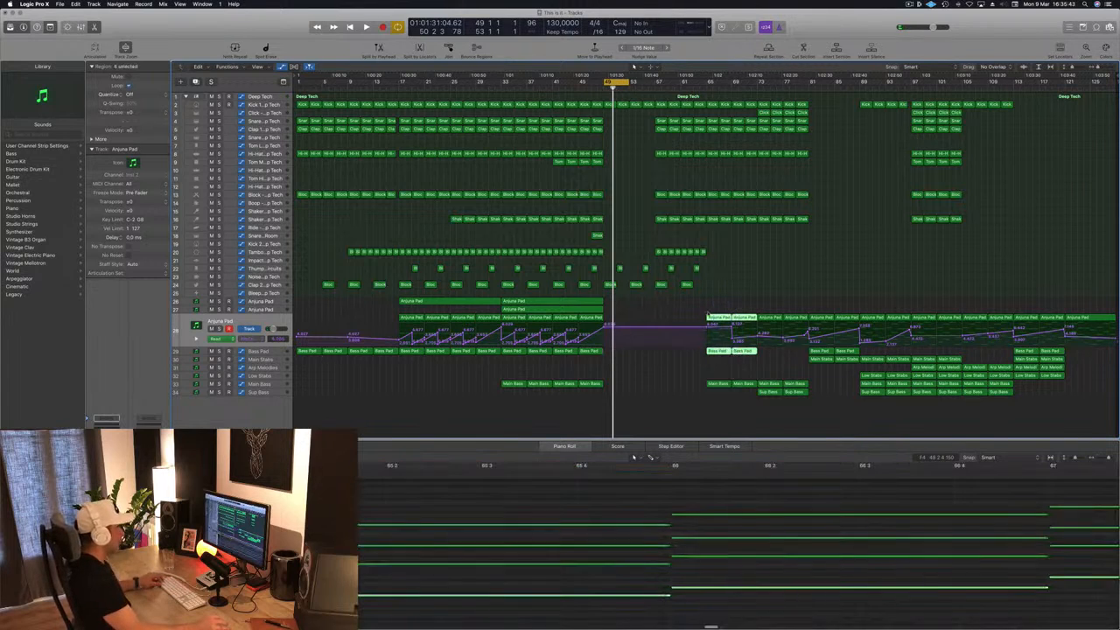
left_click_drag(709, 318, 618, 323)
left_click(725, 385)
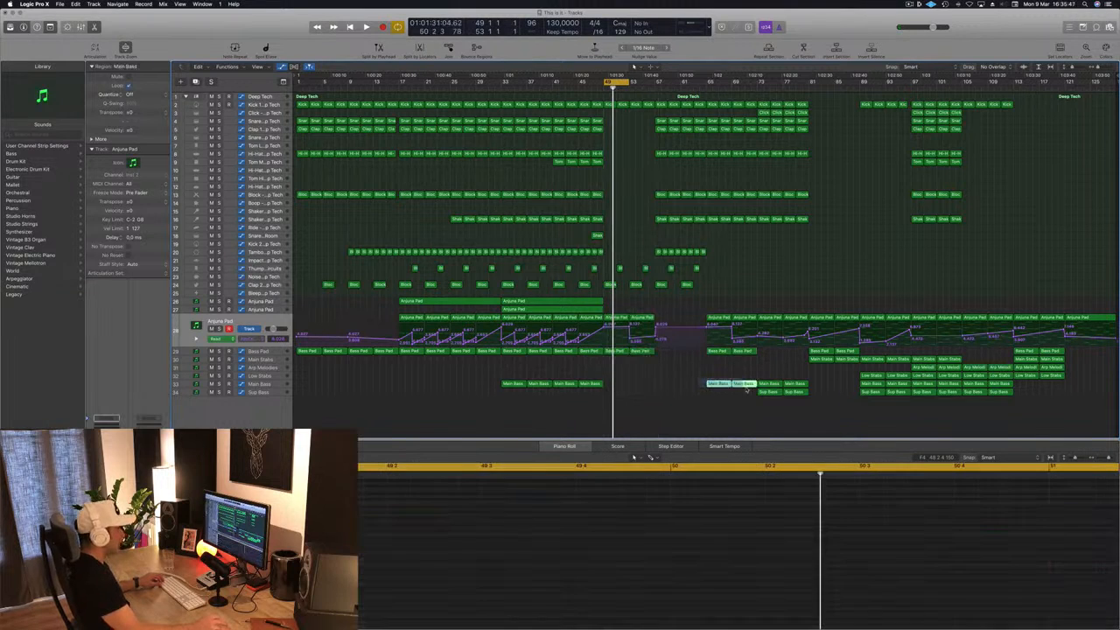
left_click_drag(713, 385, 615, 394)
left_click(769, 392)
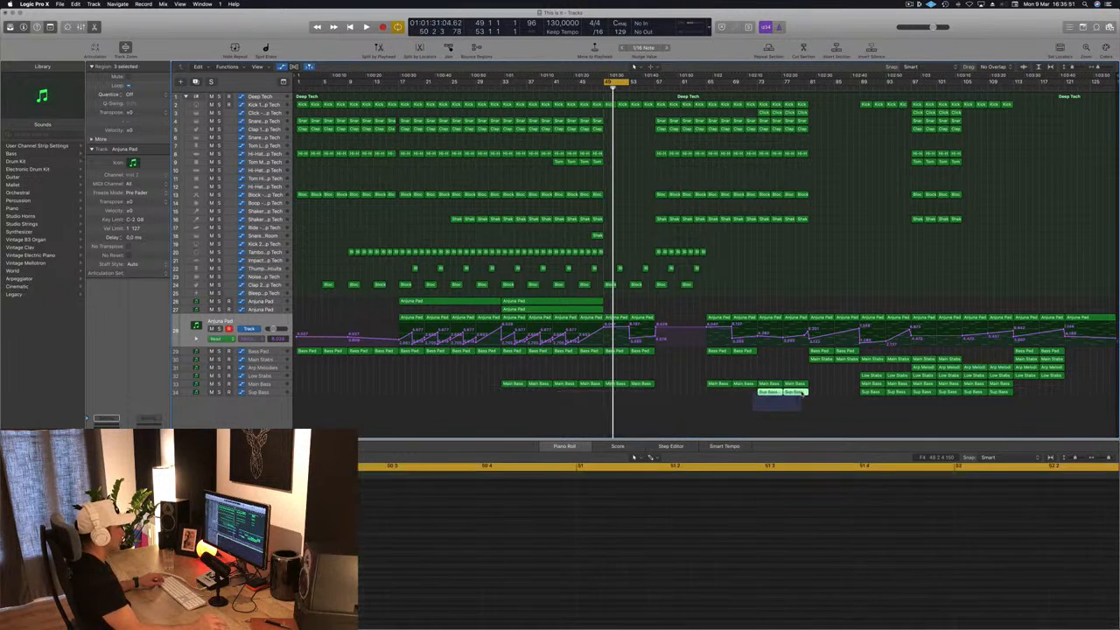
left_click_drag(769, 392, 617, 395)
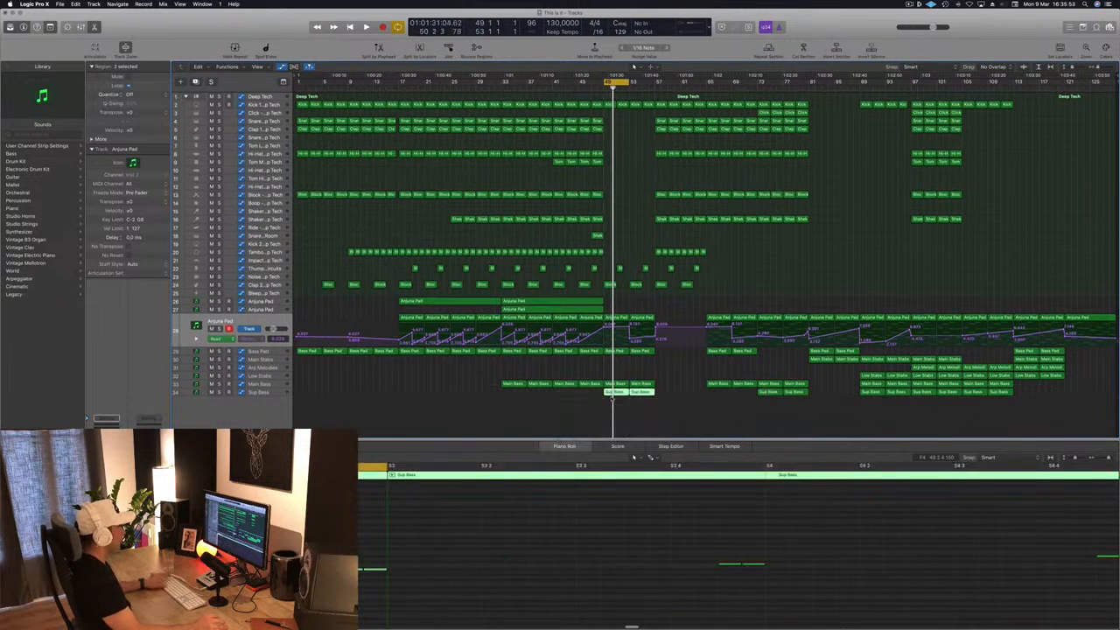
- Lower the Anjuna Pad's filter cutoff automation at bar 49 so it ramps up to bar 53, and adjust the Main Bass automation point there
key("space")
scroll(630, 196, "up", 5)
scroll(630, 197, "down", 2)
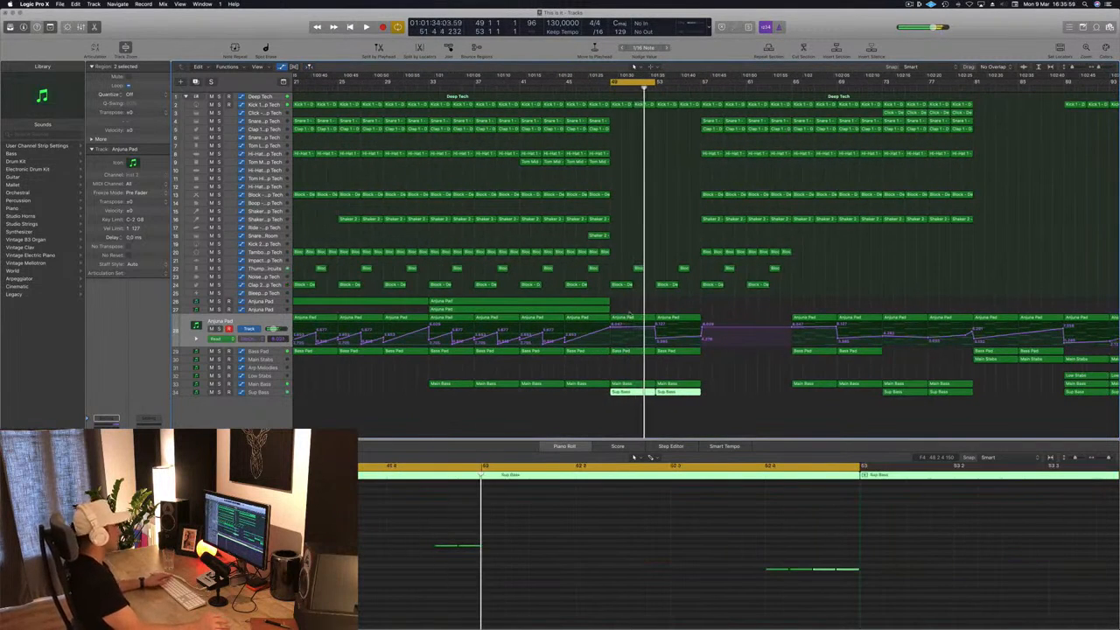
left_click(617, 326)
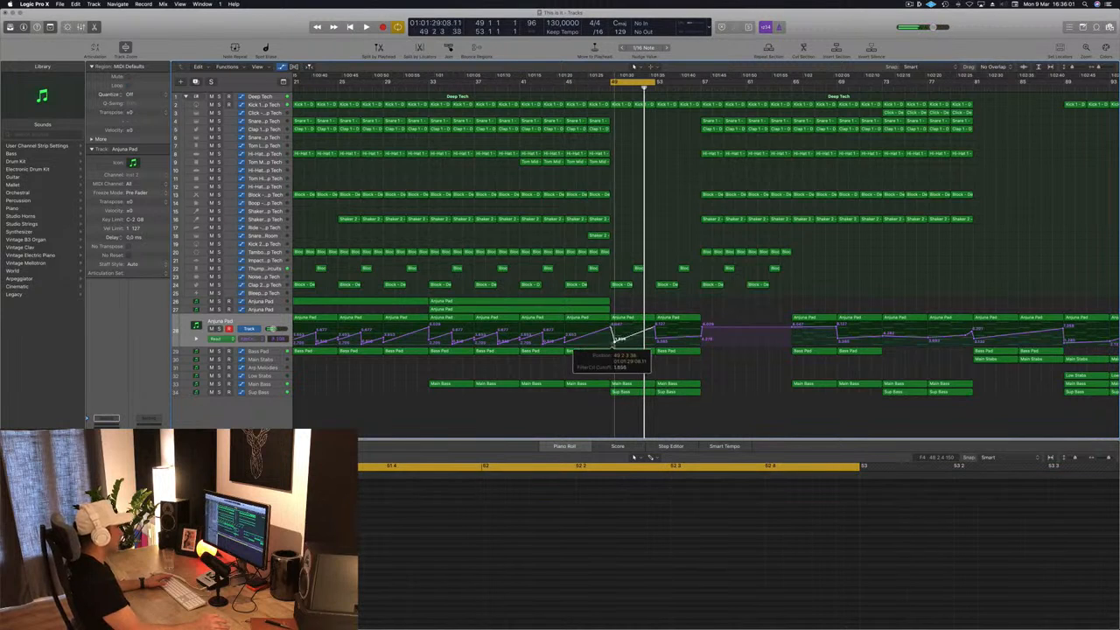
key("space")
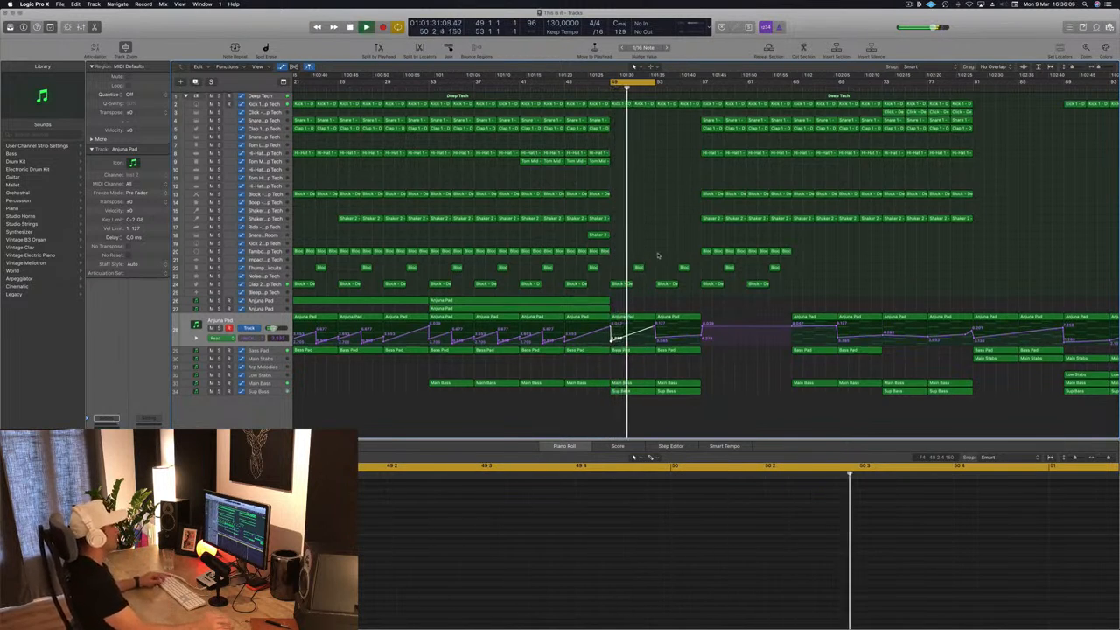
left_click(629, 384)
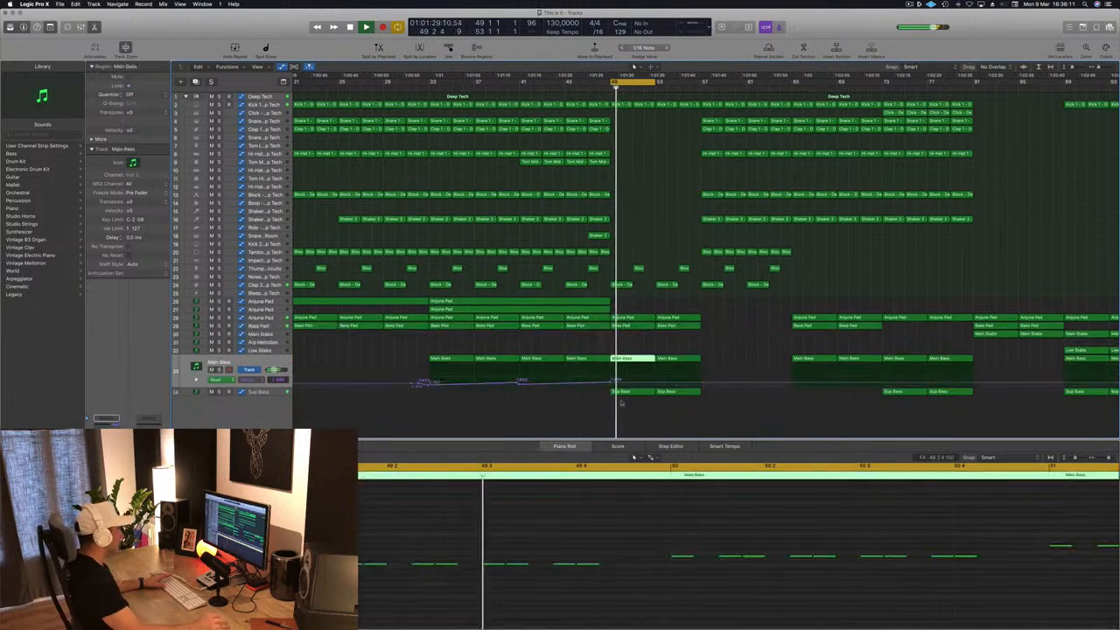
left_click(612, 383)
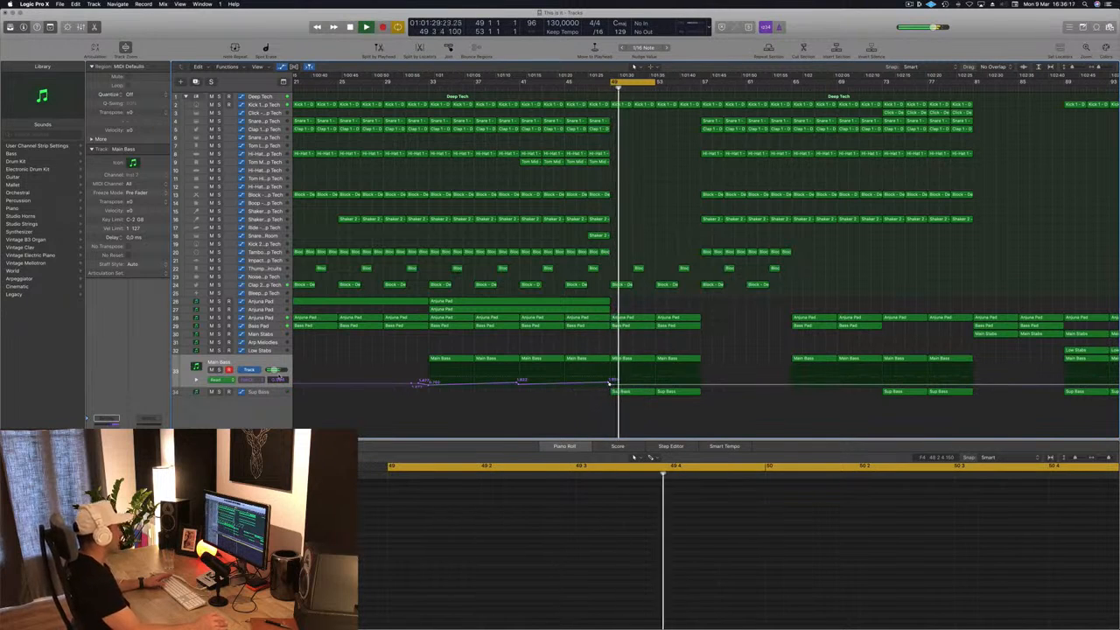
- Examine the Sup Bass track's Channel EQ during playback, then close it
left_click(274, 392)
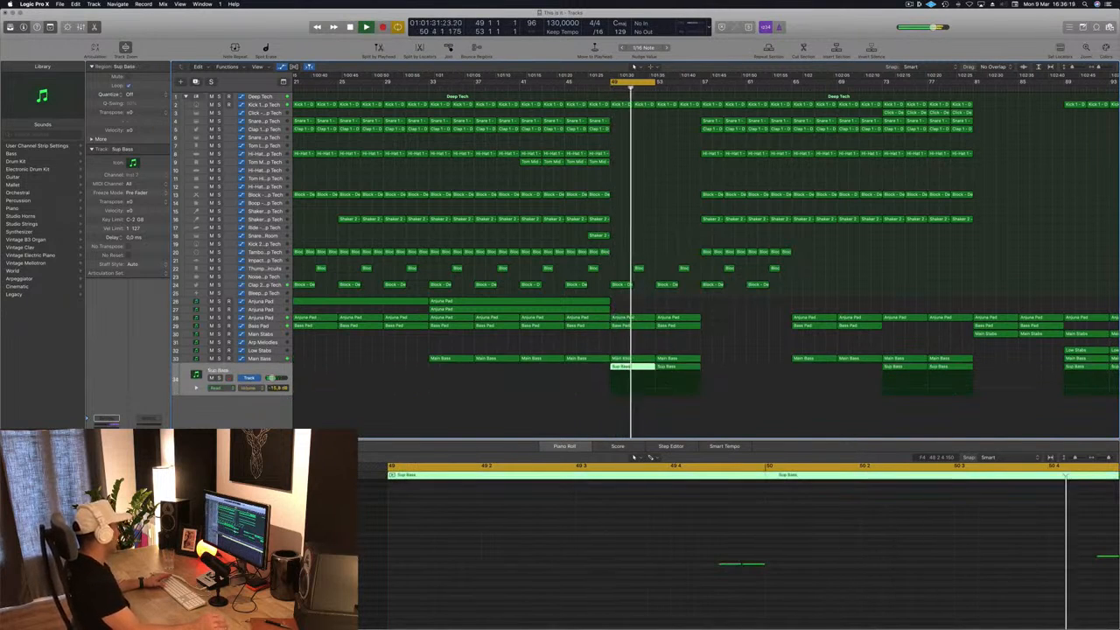
left_click(106, 438)
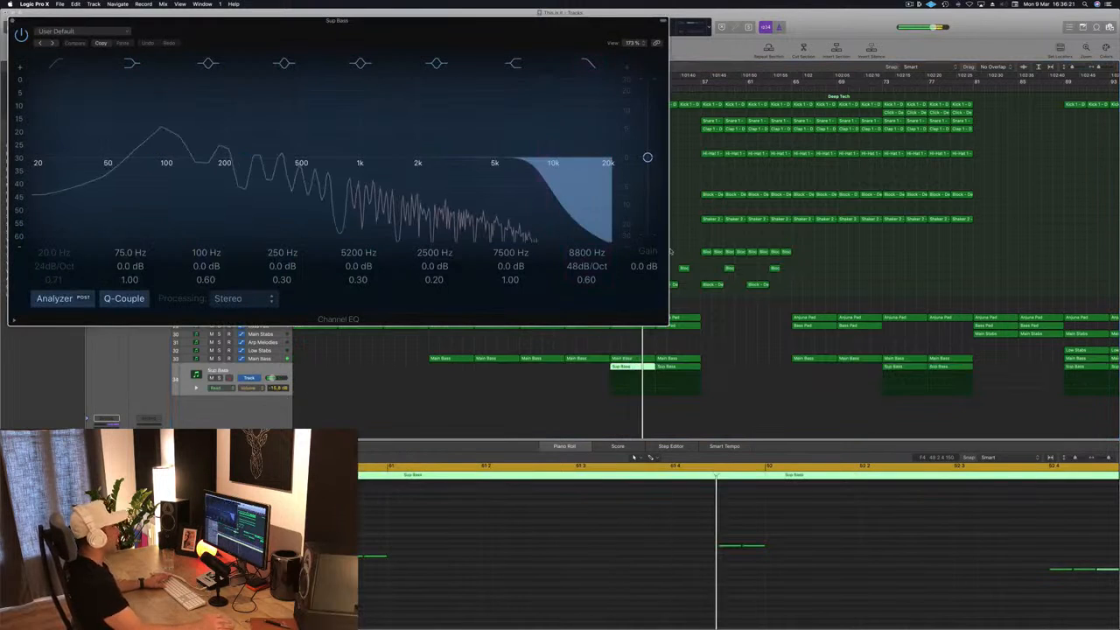
key("Return")
left_click(690, 225)
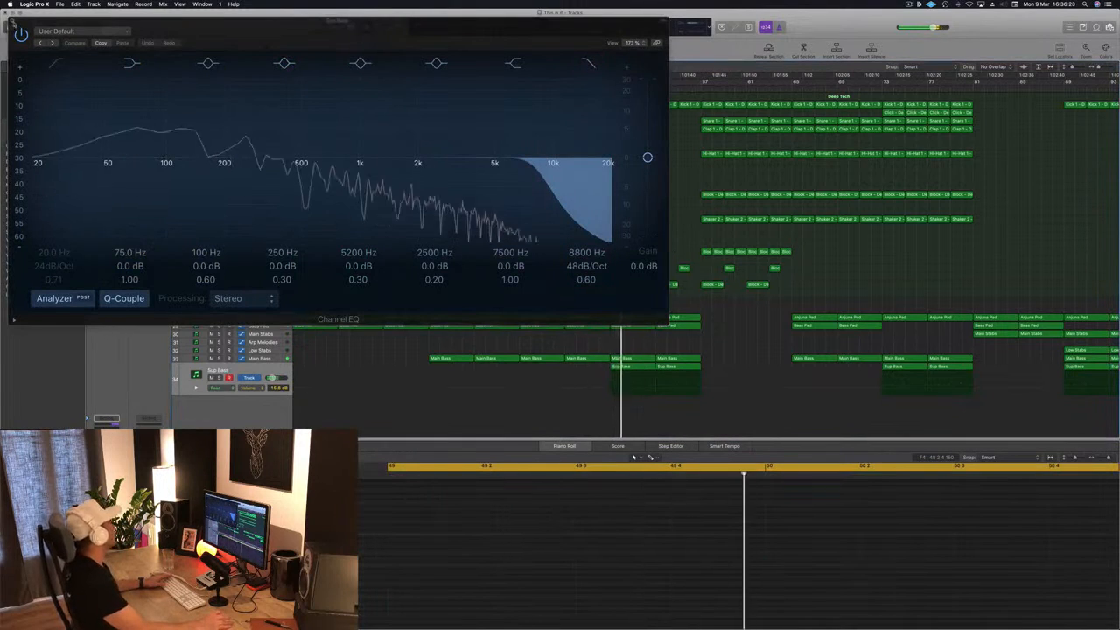
left_click(12, 21)
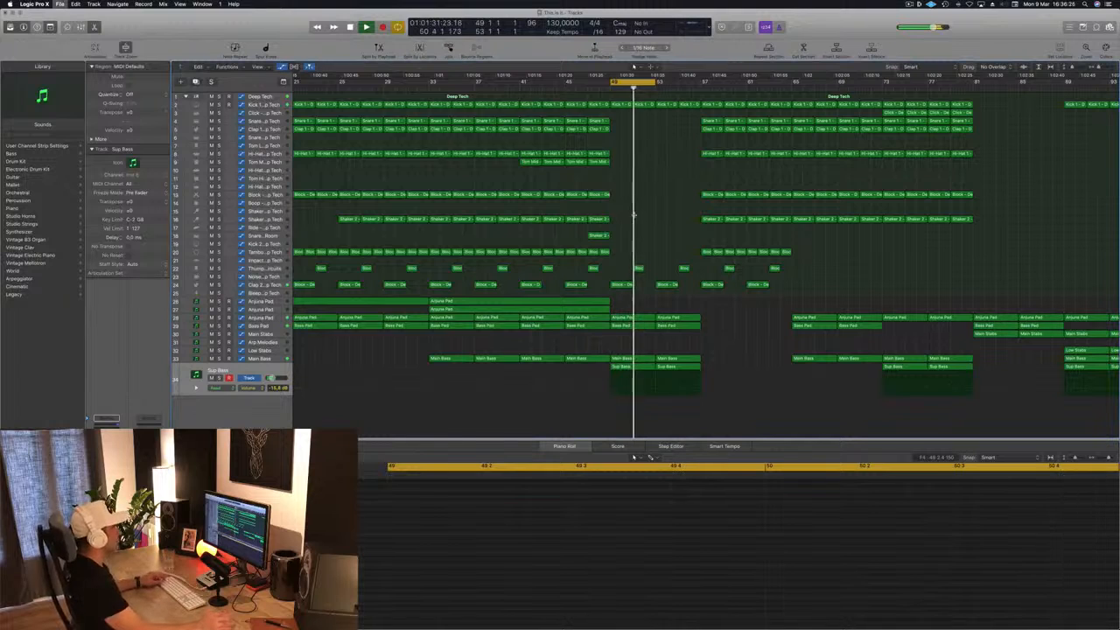
- Delete the two Thump regions between bars 49 and 57 and extend the cycle range to cover bars 49 to 57
key("super+Right")
key("Return")
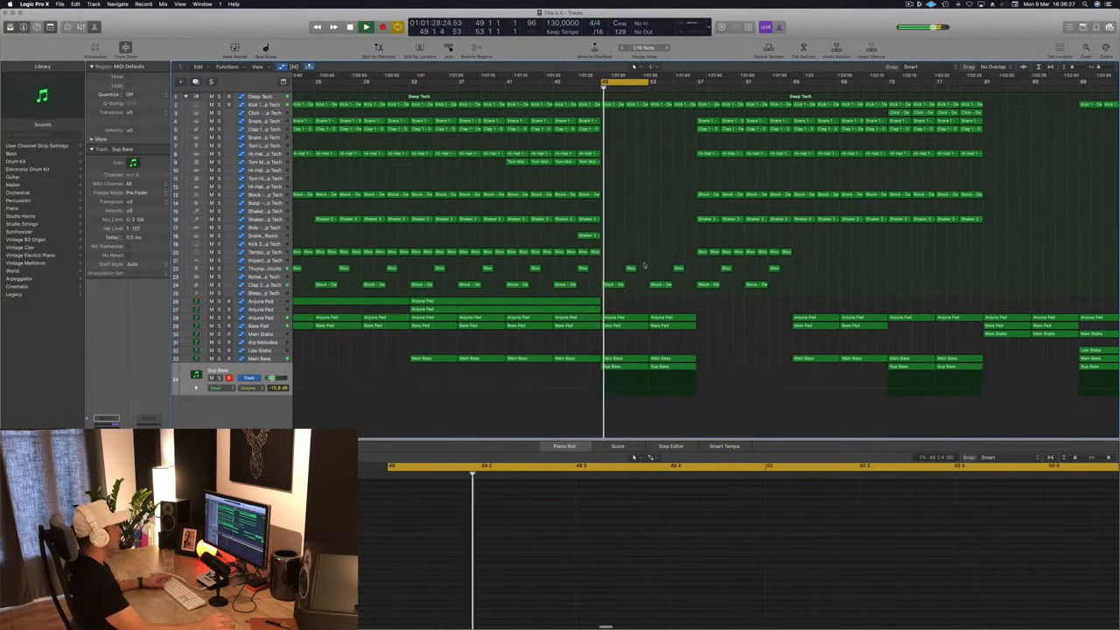
key("Delete")
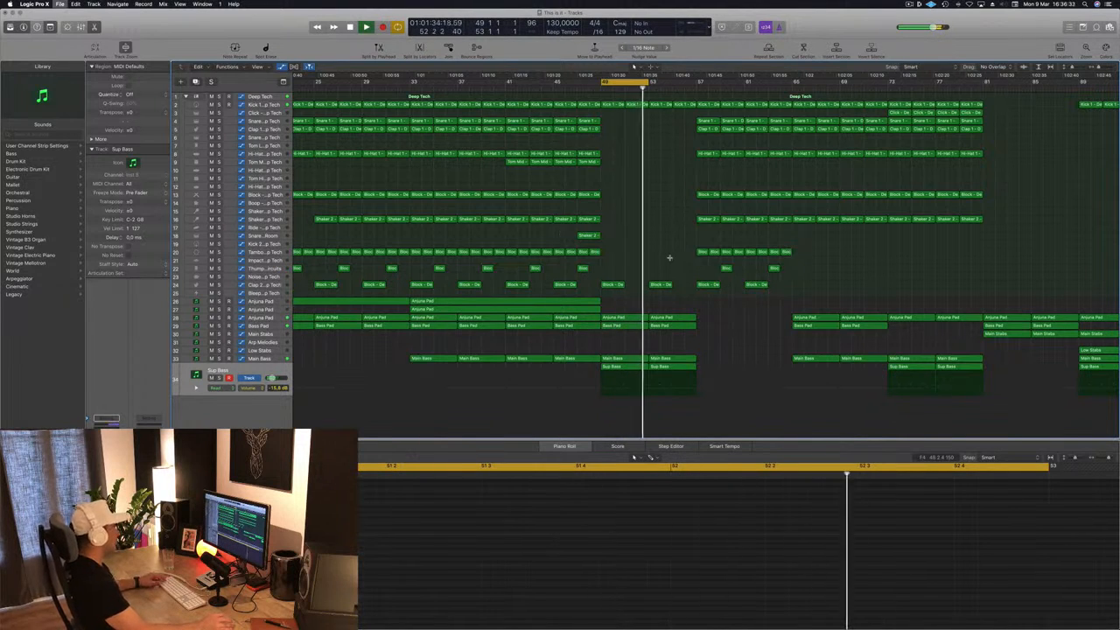
key("super+Left")
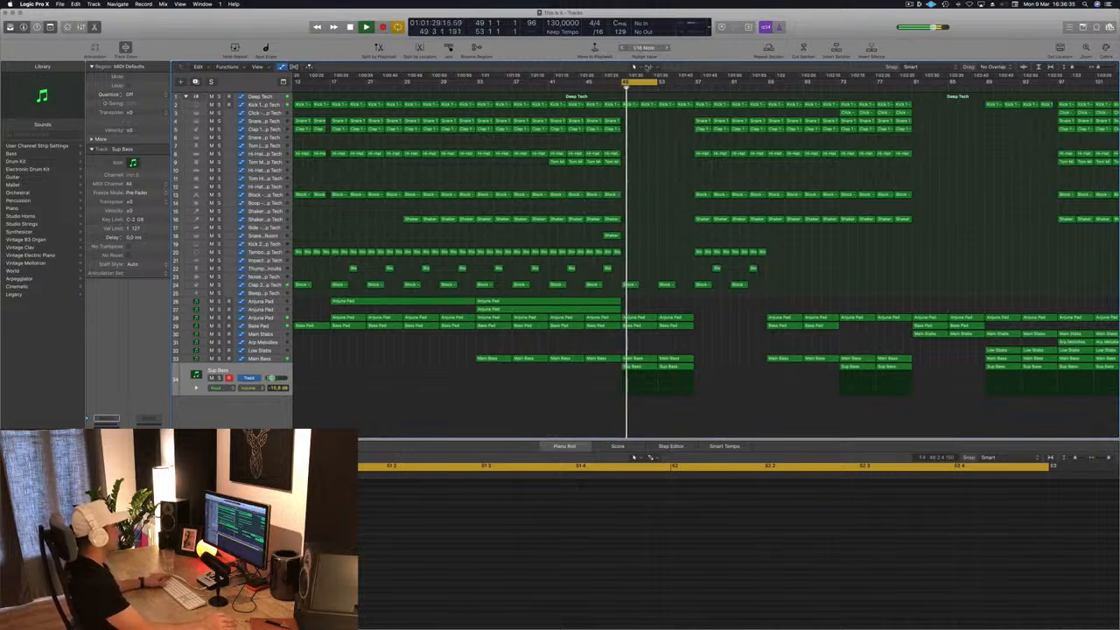
left_click_drag(657, 82, 694, 82)
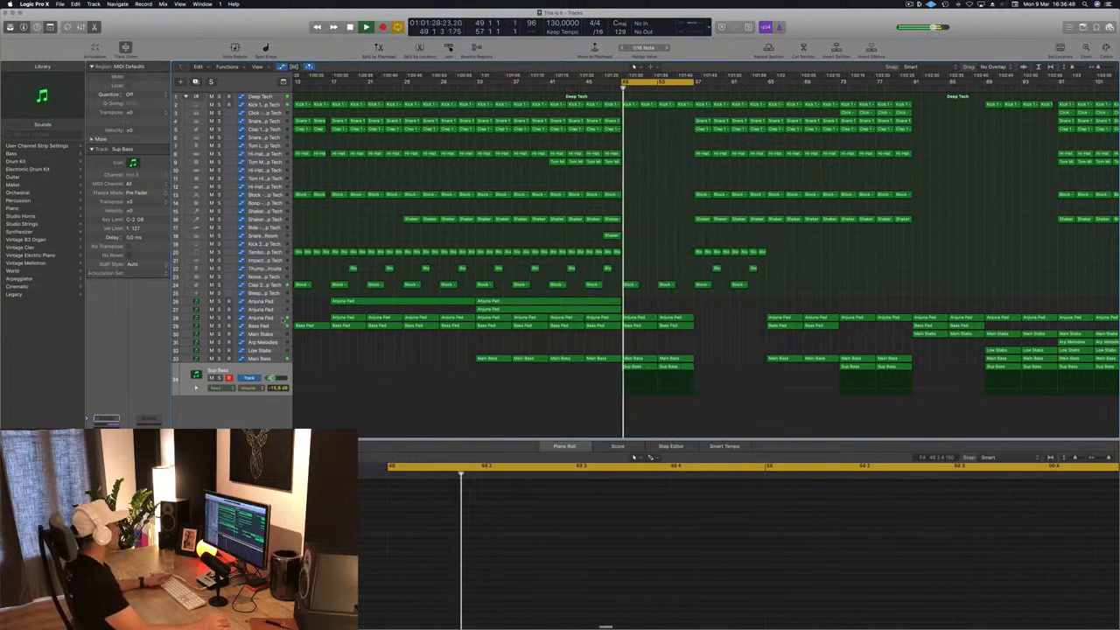
- Adjust the Anjuna Pad's filter cutoff automation around bar 53 and lower it at bar 57 so it falls between those bars
left_click(676, 315)
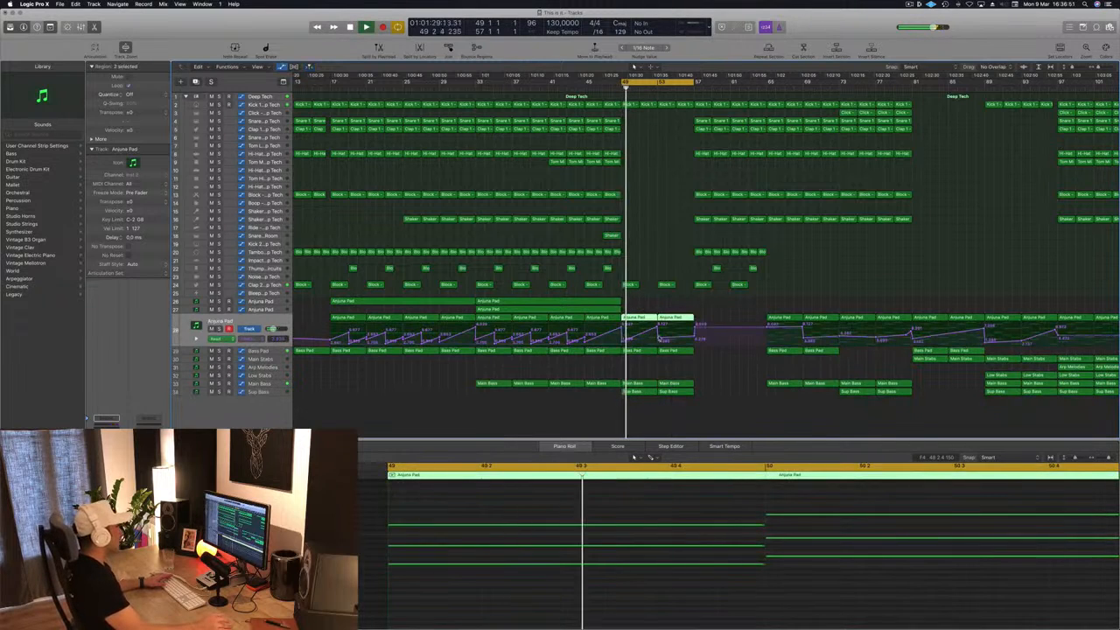
left_click(658, 337)
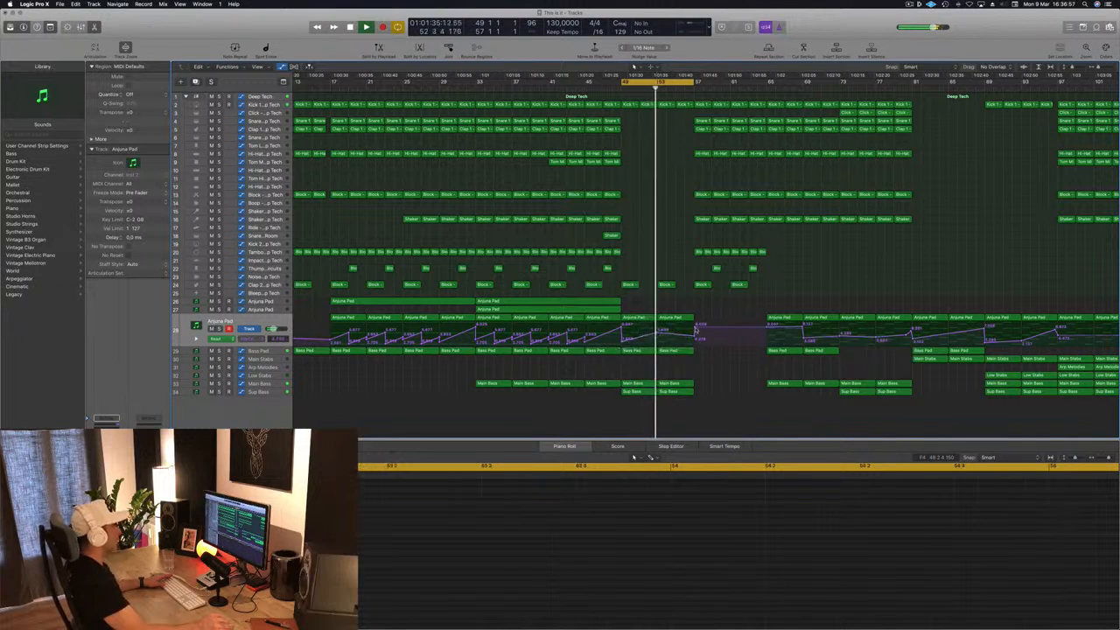
left_click(695, 327)
left_click_drag(695, 337, 695, 340)
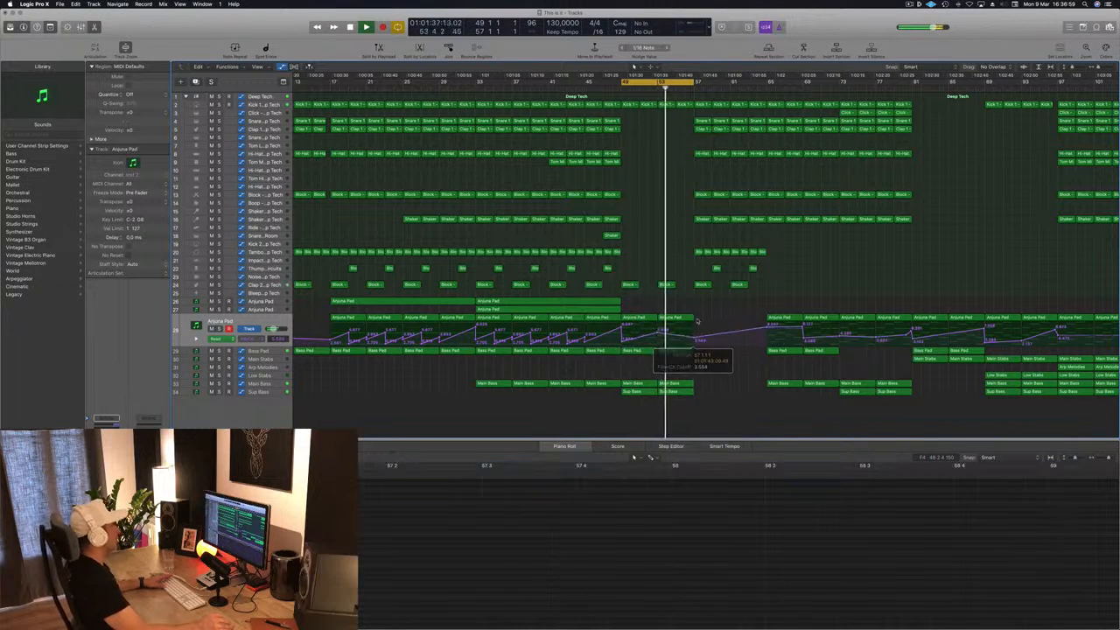
key("Return")
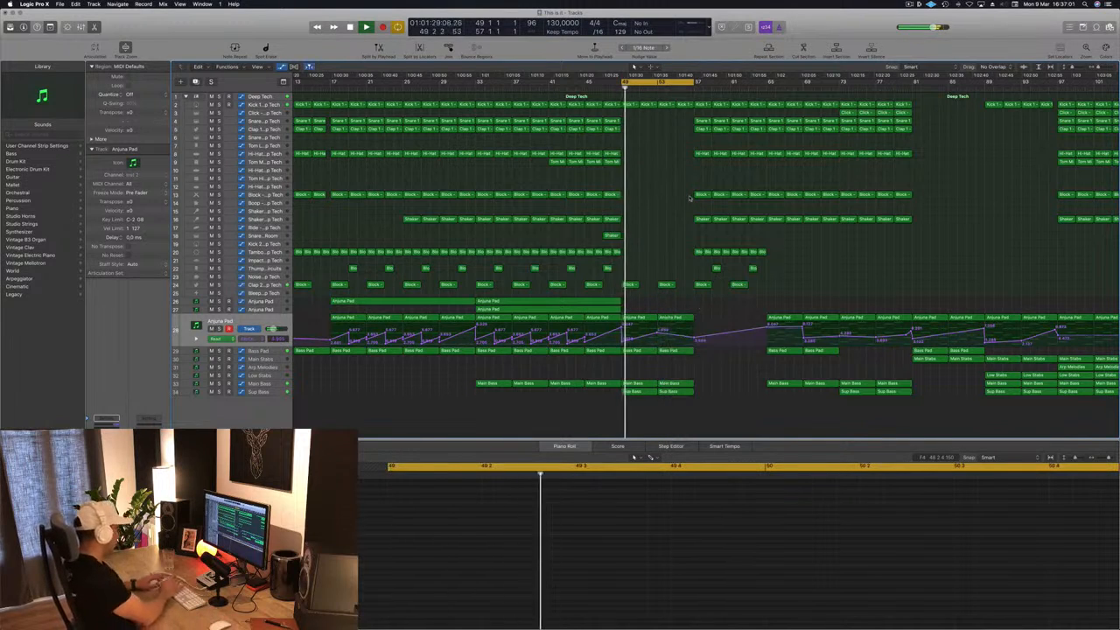
- Repeat the section between bars 49 and 57 three times across all tracks and save the project
key("ctrl+super+r")
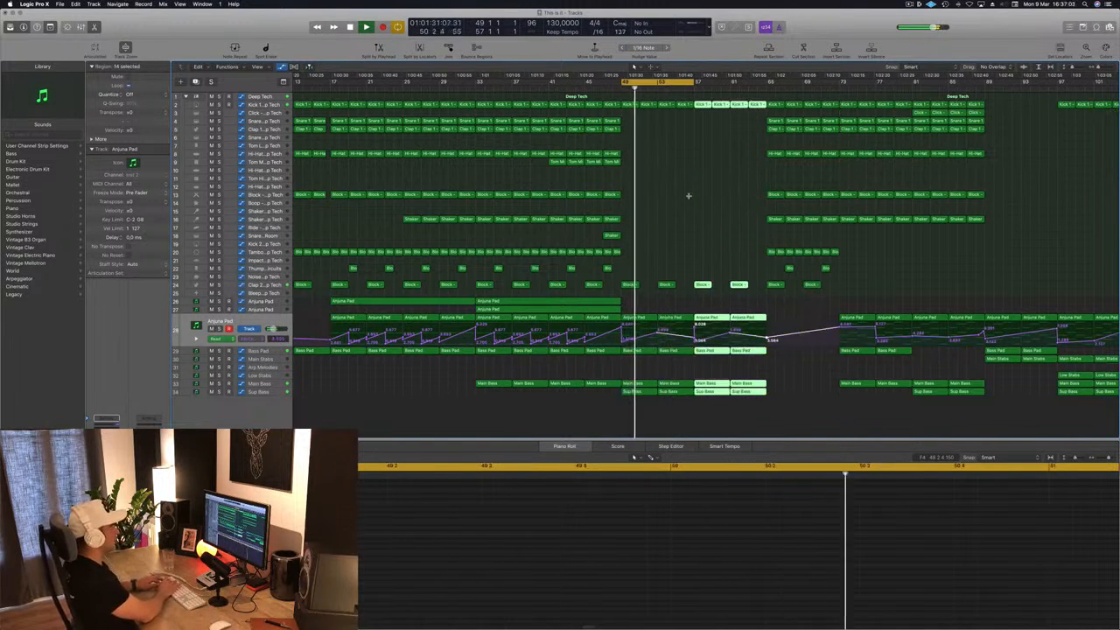
key("ctrl+super+r")
key("ctrl+super+r")
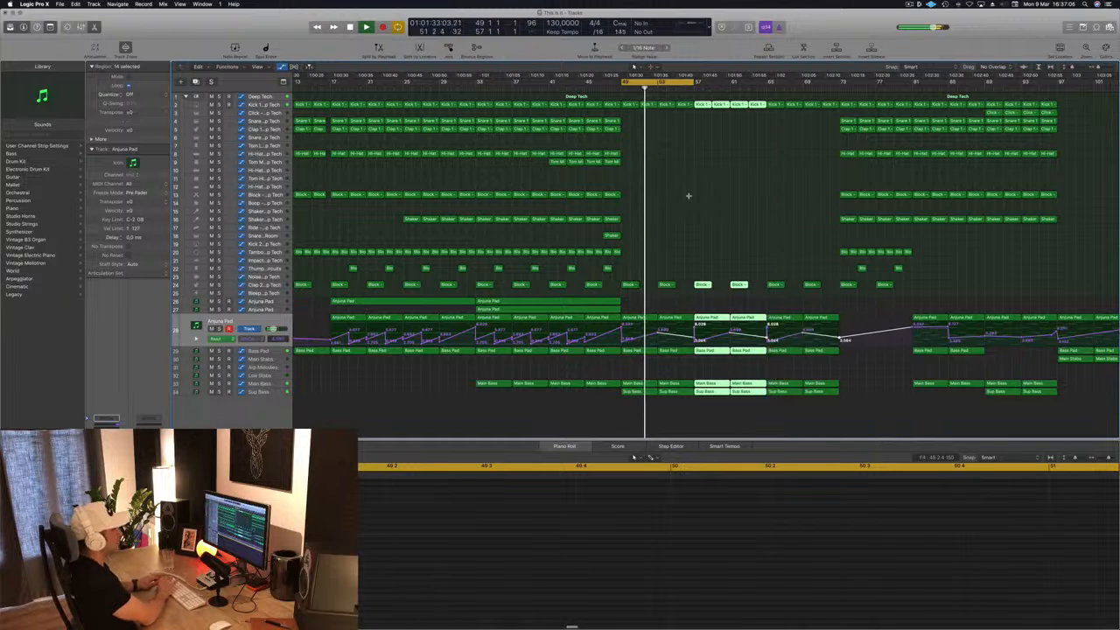
left_click(690, 199)
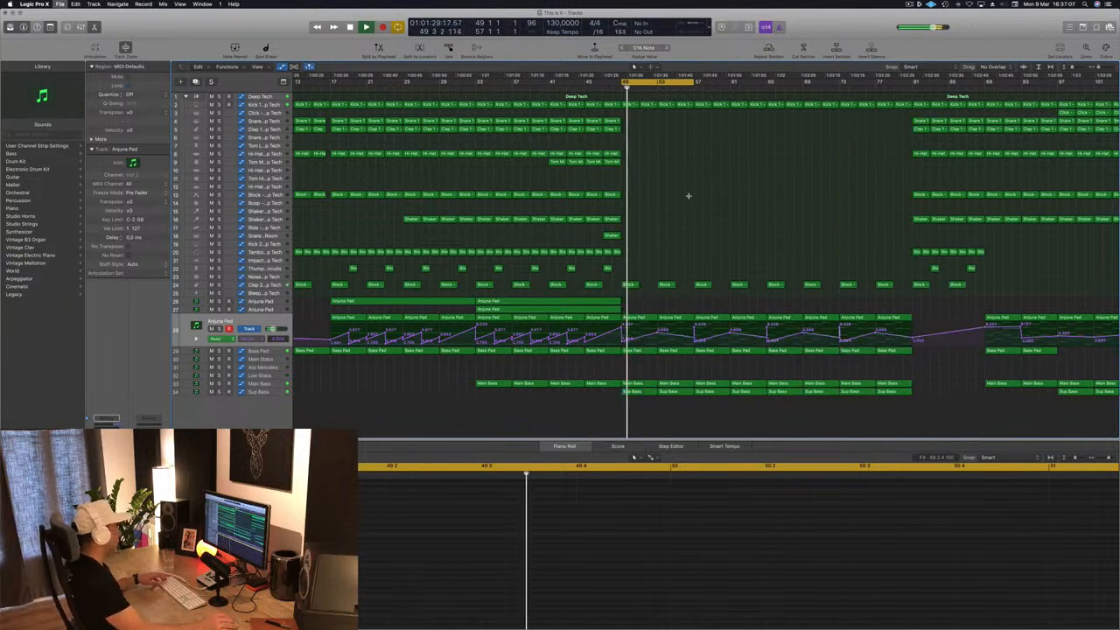
key("super+s")
- Duplicate the Arp Melodies track and move the first Arp Melodies region from bar 121 to bar 49 on the new track
key("super+Left")
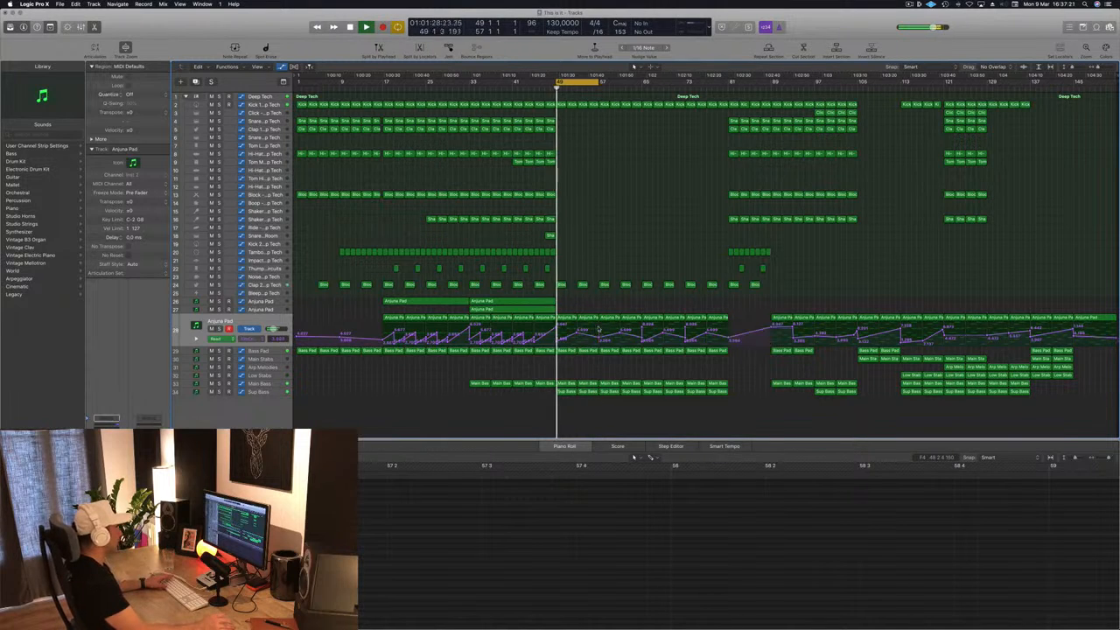
key("space")
key("space")
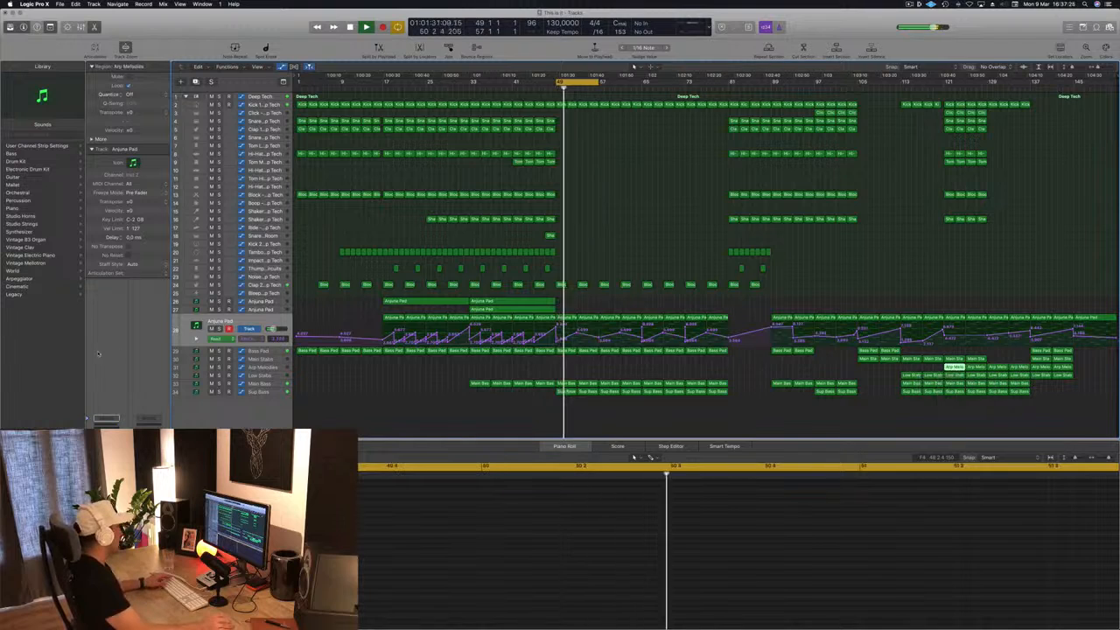
left_click(260, 370)
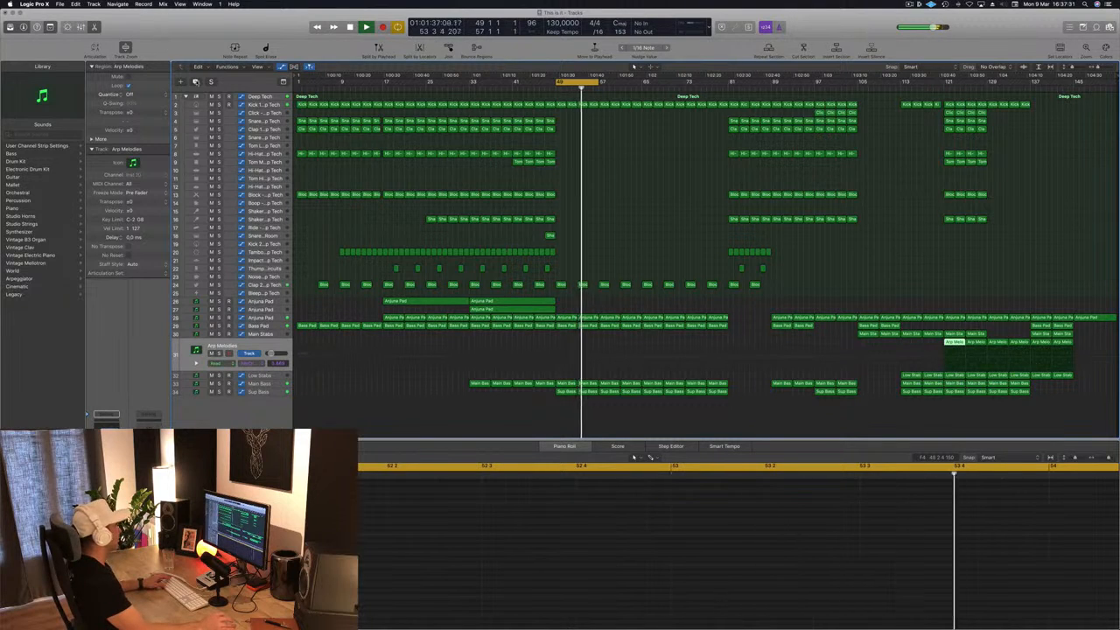
key("super+d")
left_click_drag(954, 342, 564, 355)
key("space")
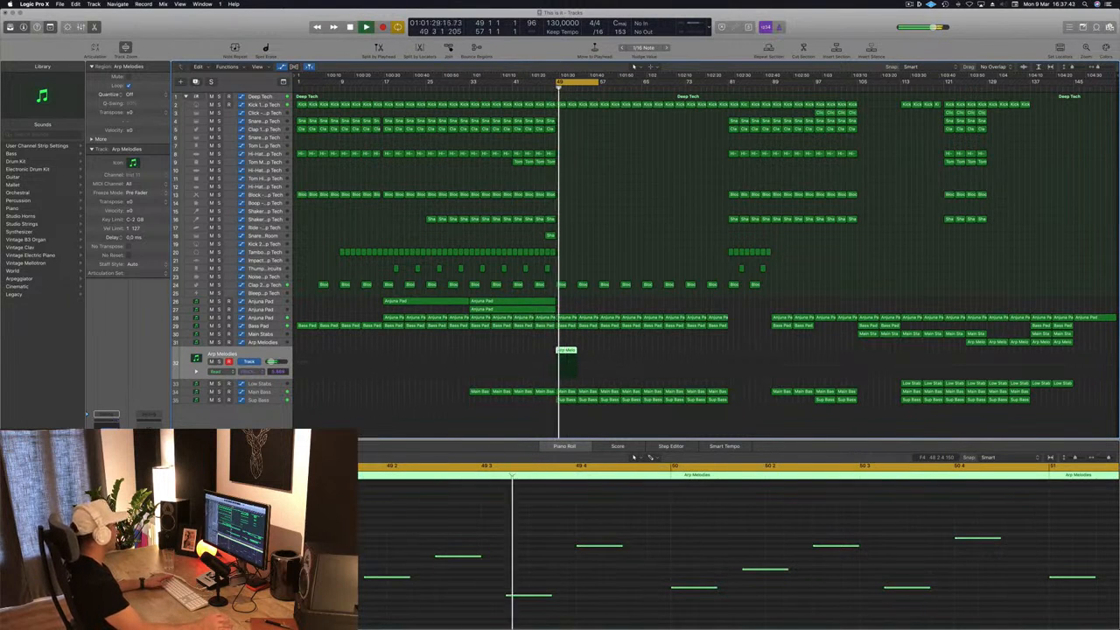
- Inspect the Sylenth1 KEY StarChild 2 patch on the duplicated Arp Melodies track during playback, then close it
key("v")
left_click_drag(212, 33, 830, 155)
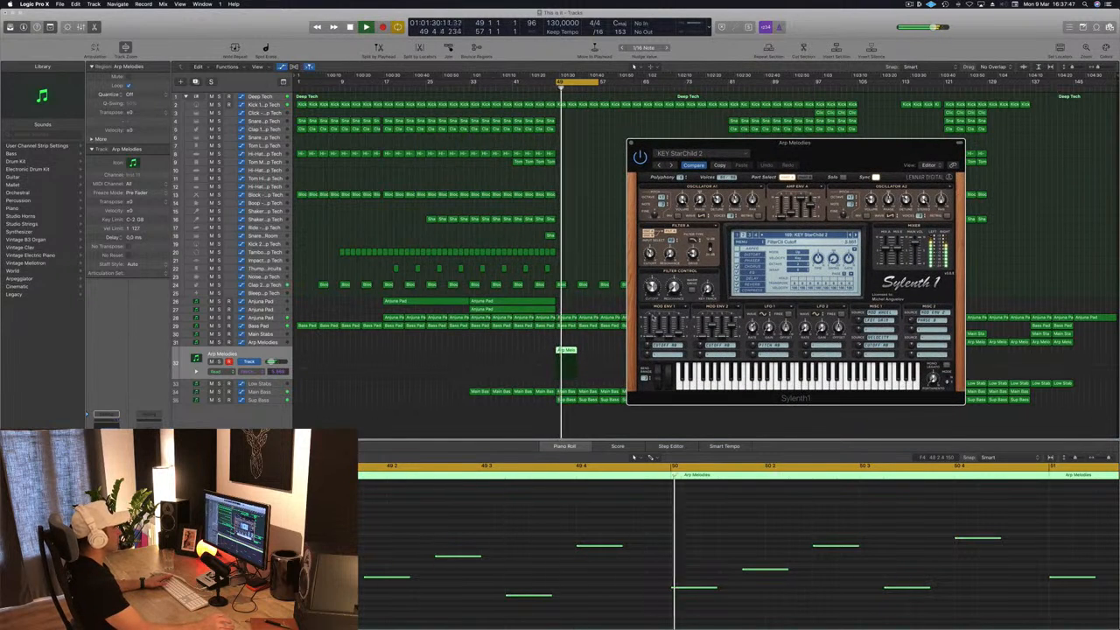
left_click_drag(838, 143, 937, 155)
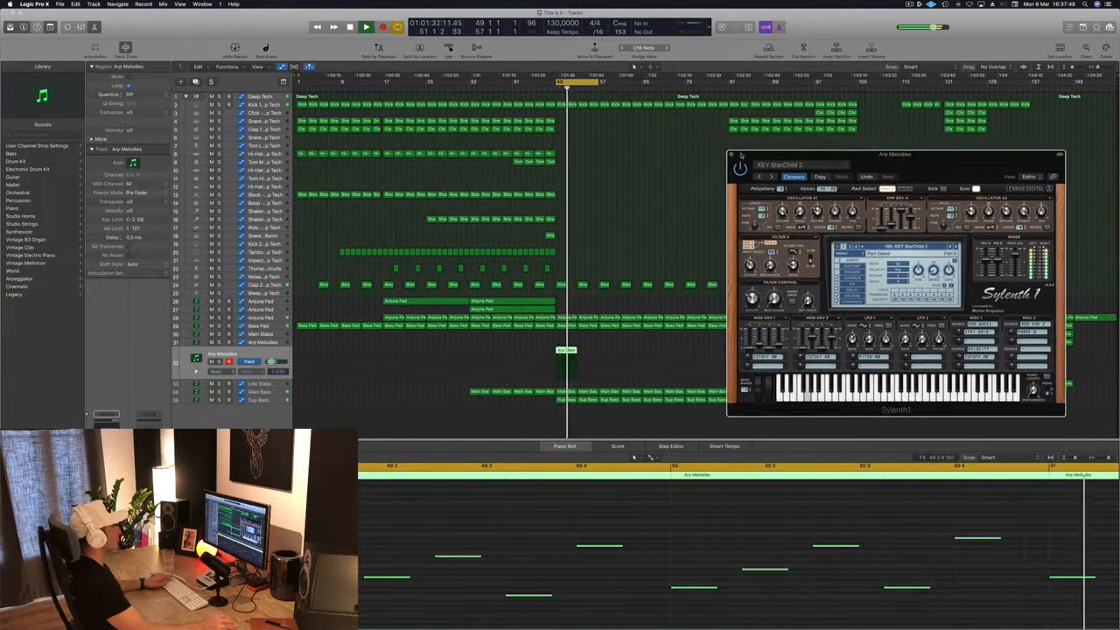
left_click(734, 154)
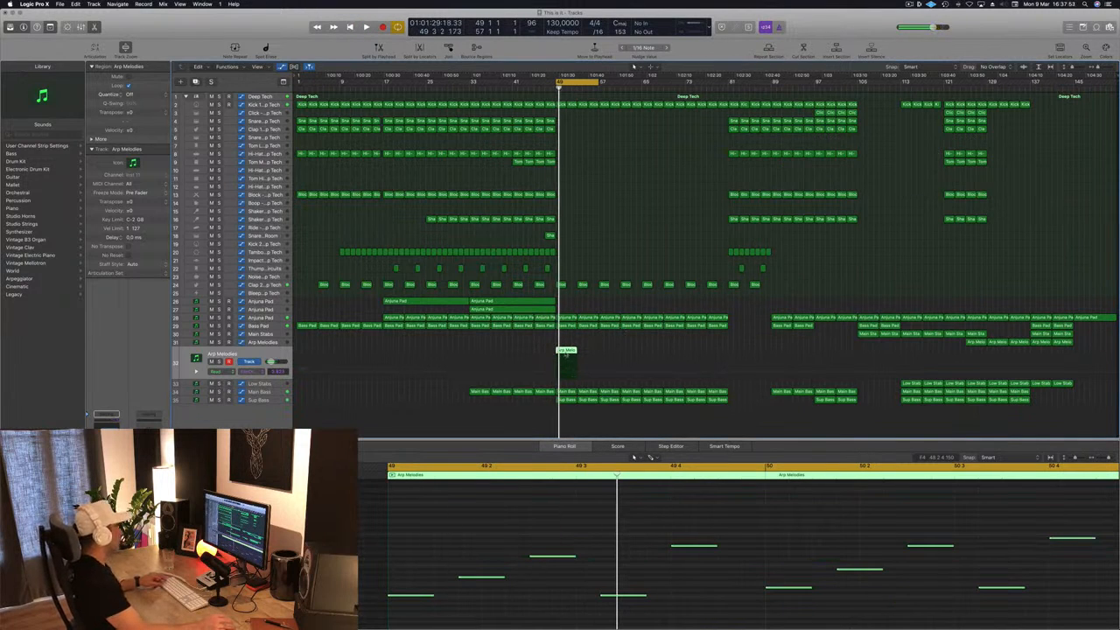
- Repeat the Arp Melodies region from bar 49 to fill the track up to bar 81
key("super+r")
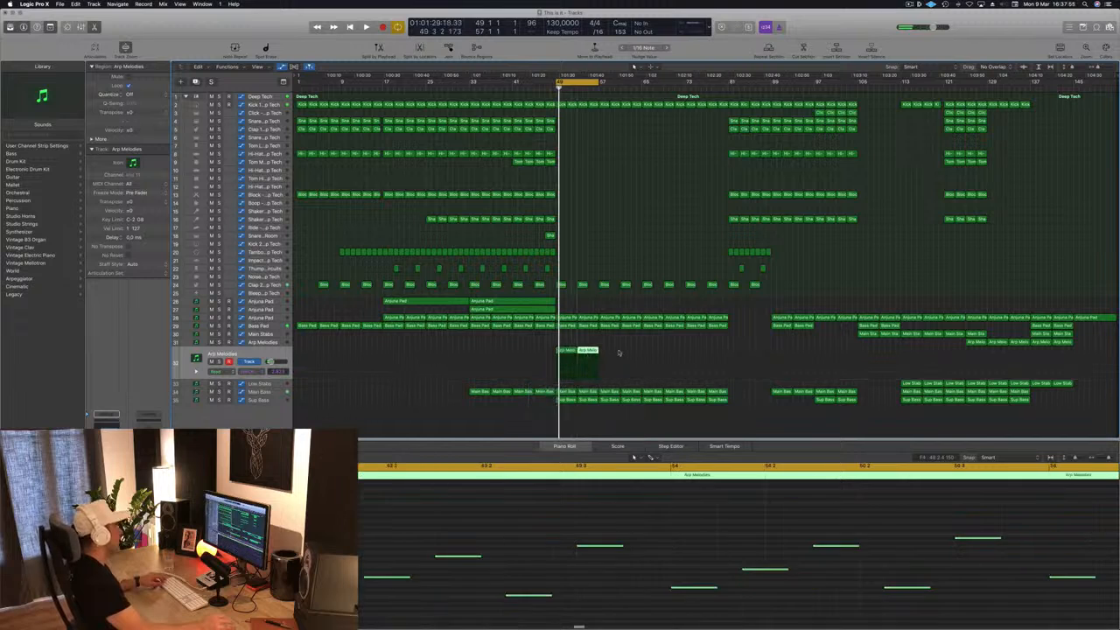
left_click_drag(588, 358, 651, 355)
left_click(564, 352)
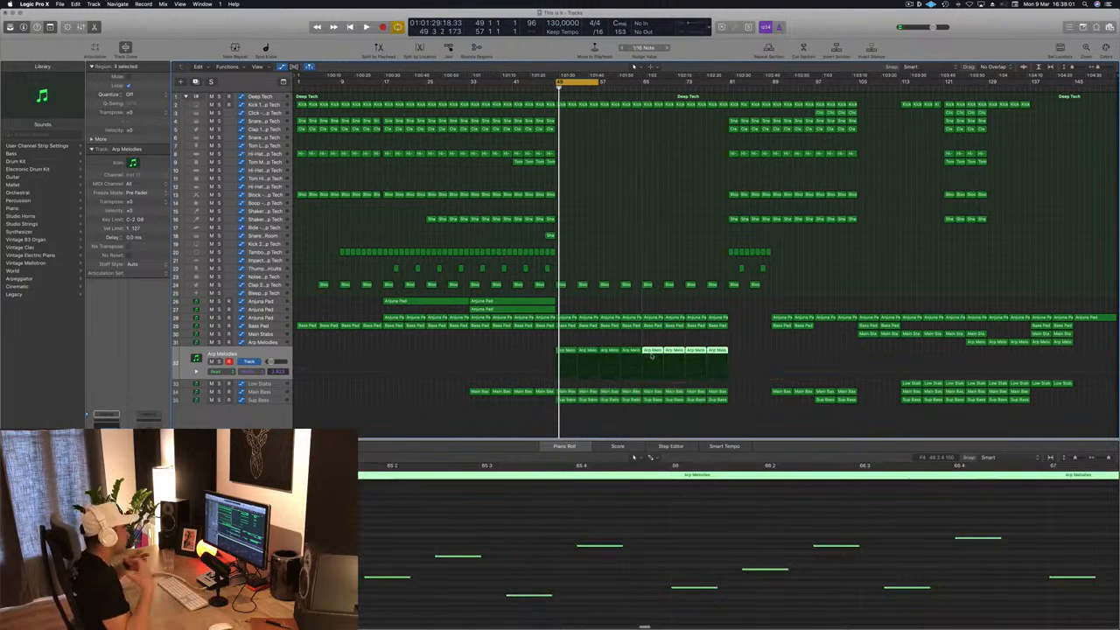
- Put the Arp Melodies track in Touch mode and move Sylenth1's Filter A Cutoff during playback to bring up its automation curve
left_click(650, 244)
key("space")
left_click(245, 352)
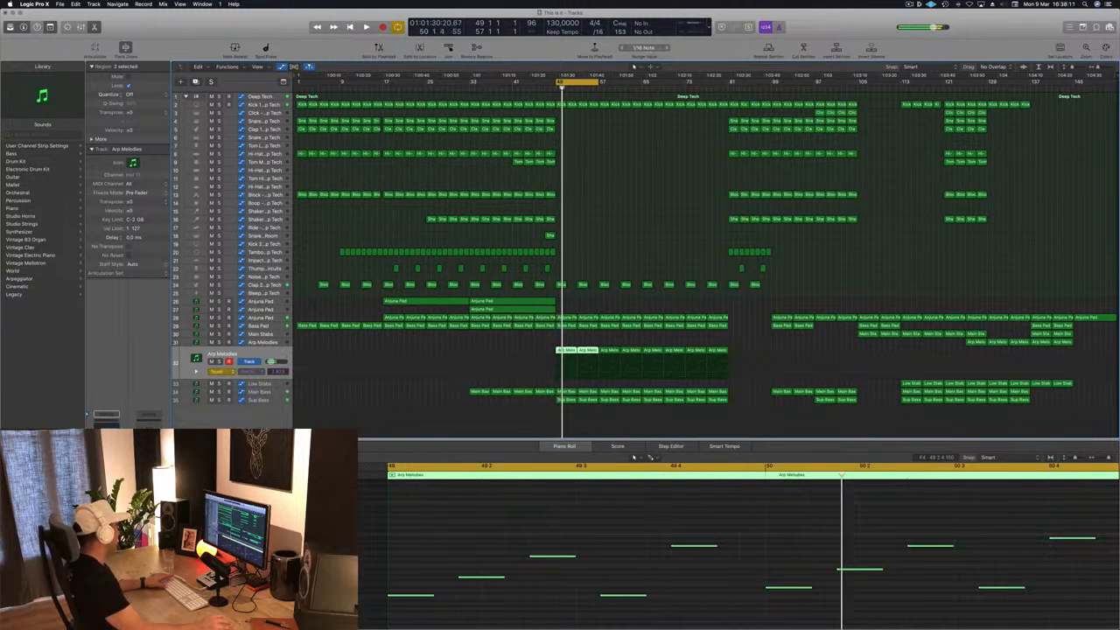
key("v")
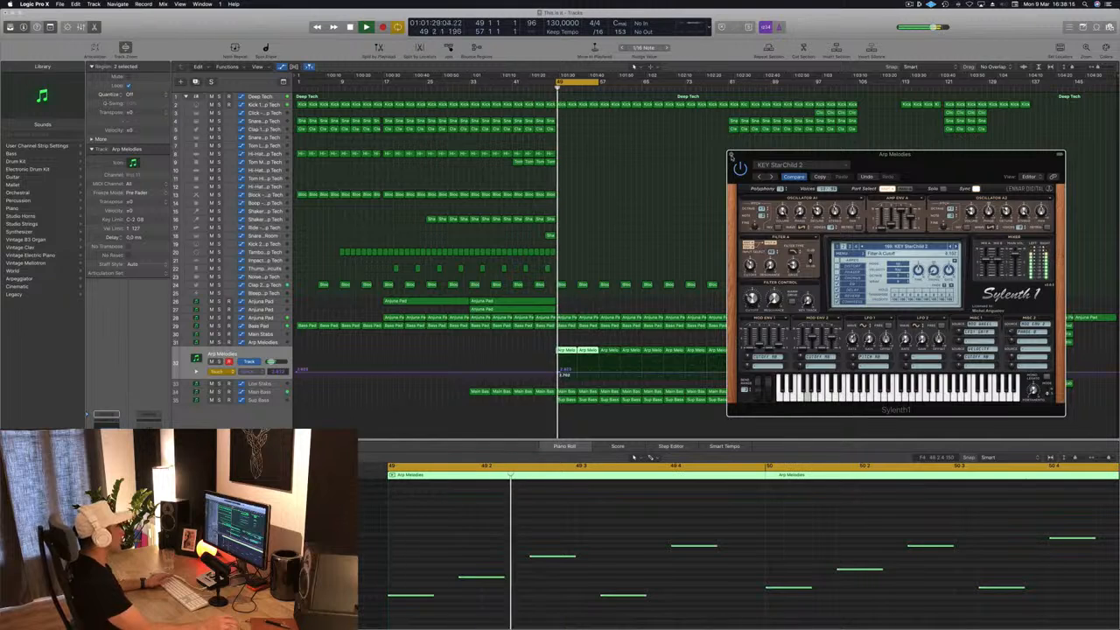
key("v")
- Shape a Filter A Cutoff rise on Arp Melodies from bar 49 to 57, with the track's automation mode set to Read
left_click(558, 375)
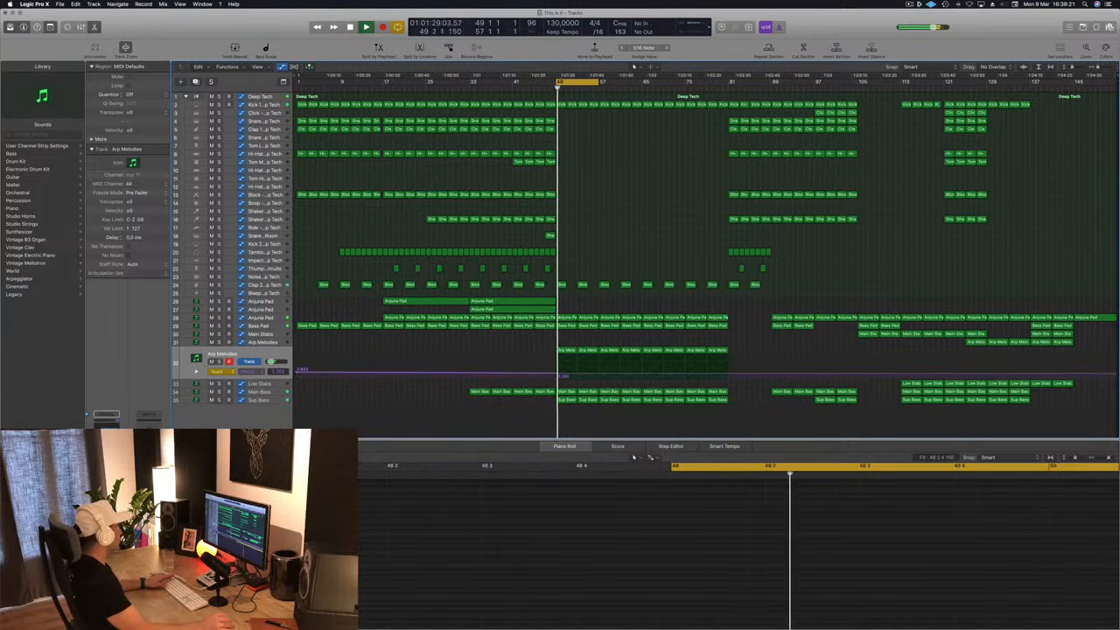
left_click(218, 371)
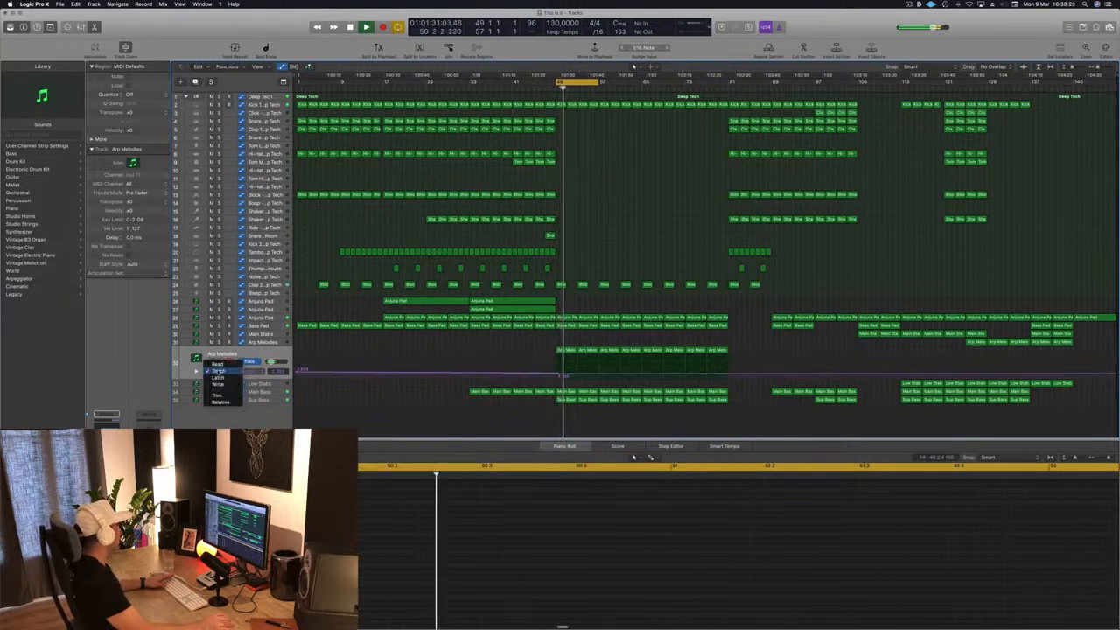
left_click(218, 365)
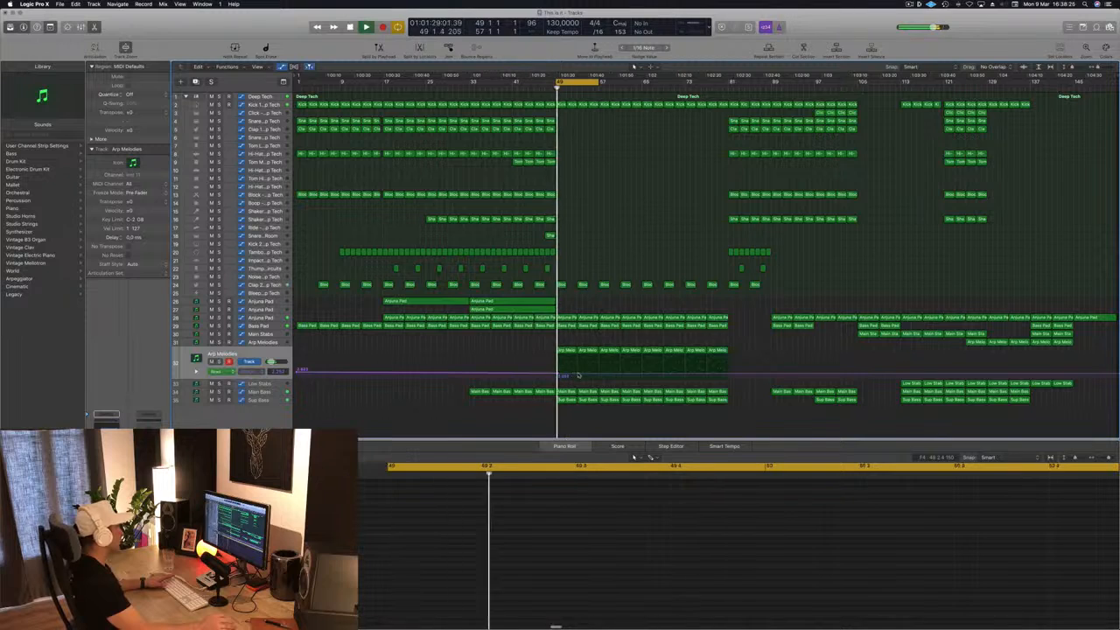
left_click_drag(577, 375, 579, 370)
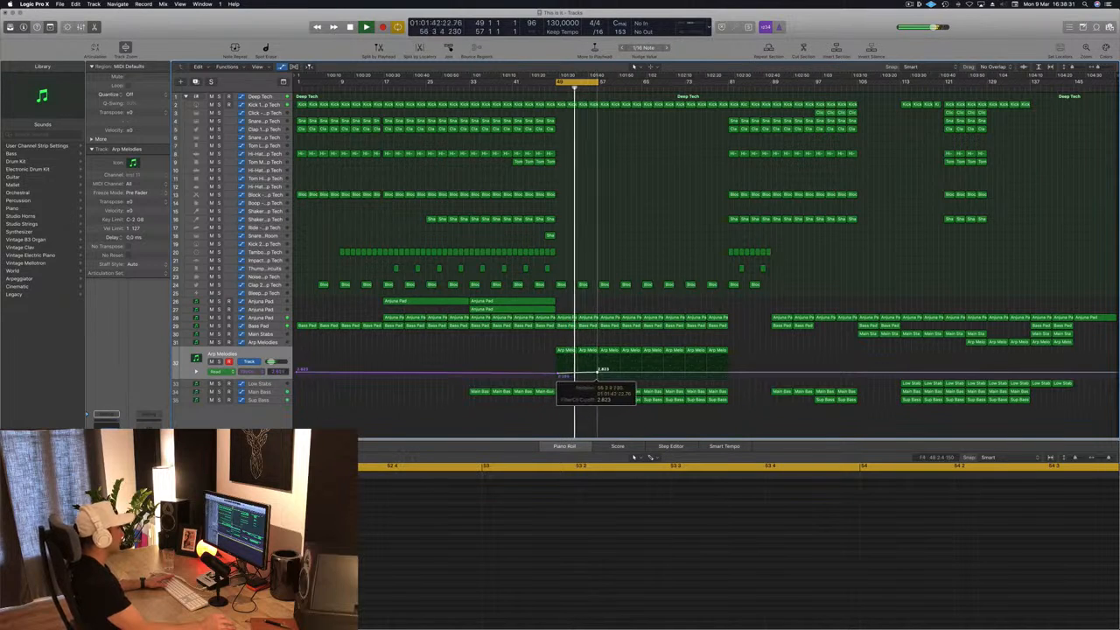
left_click_drag(598, 374, 599, 376)
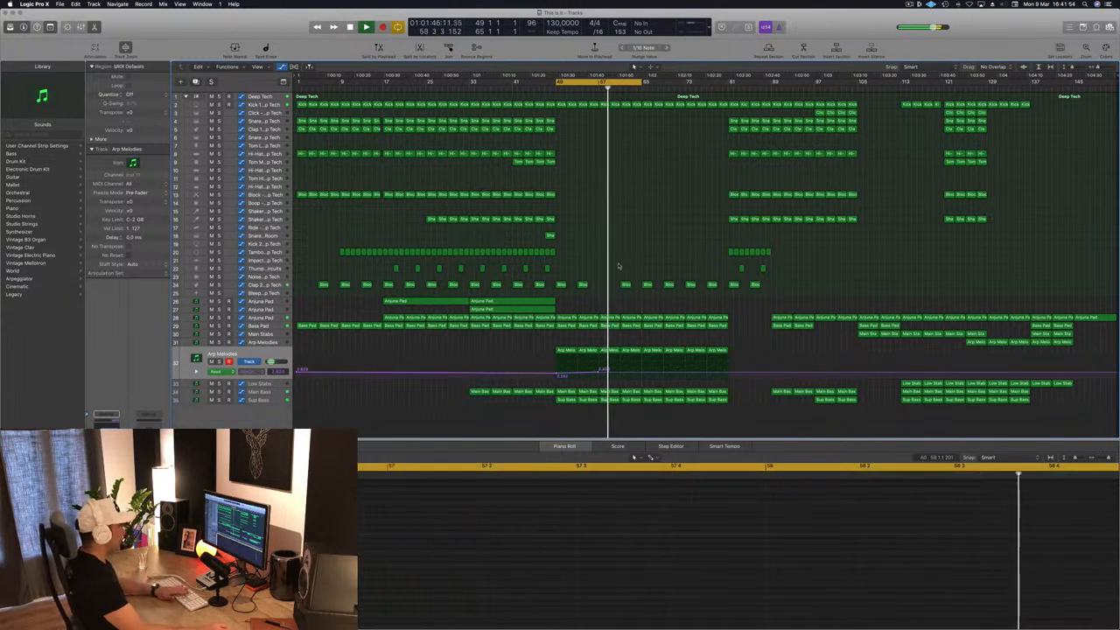
key("super+BackSpace")
left_click(615, 196)
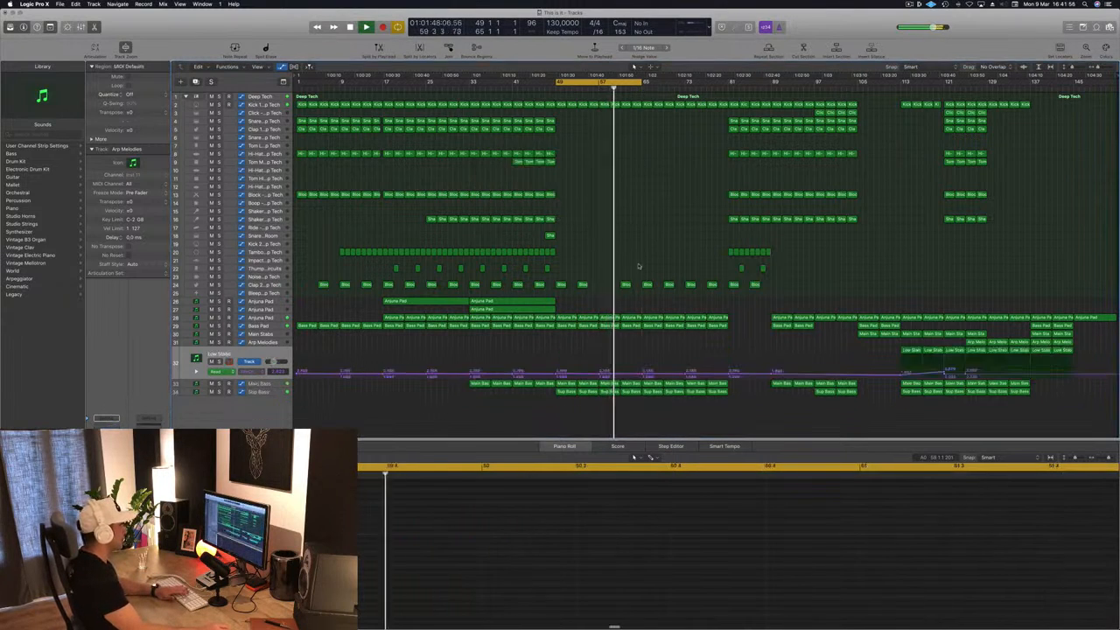
key("super+z")
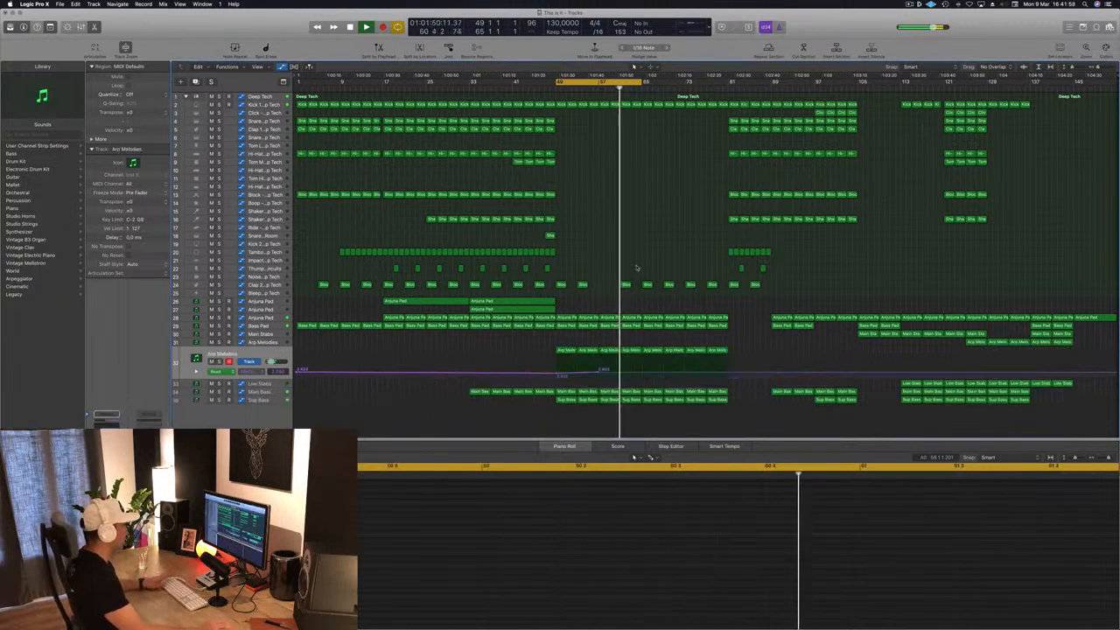
- Delete the track 24 regions at bars 61 and 65 and the Kick 1 regions from bar 65 to 81
left_click(626, 285)
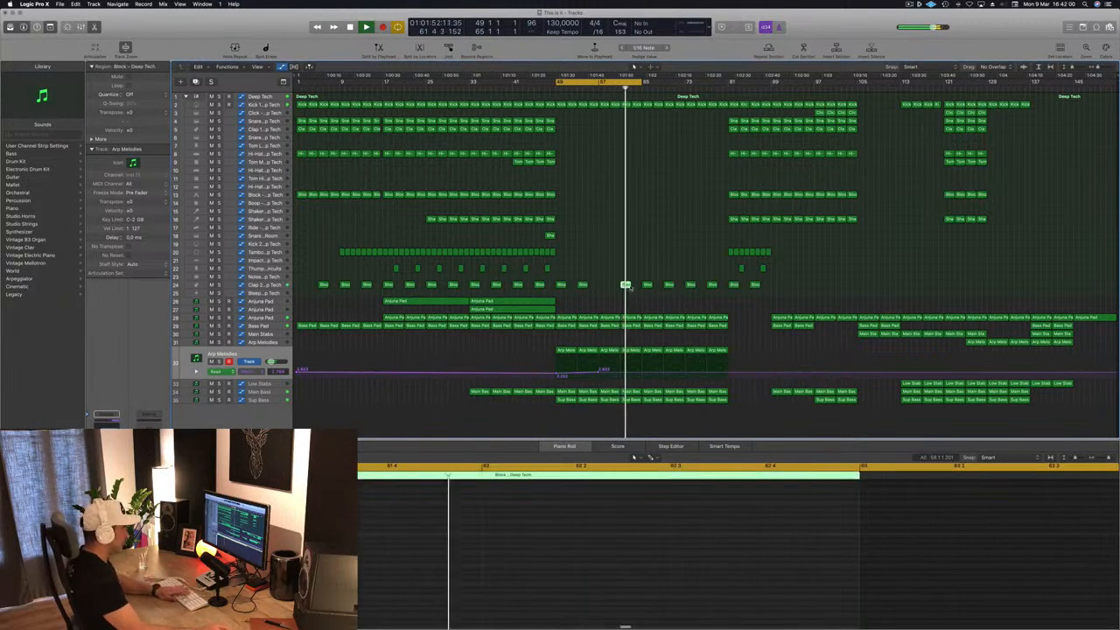
left_click(648, 285)
key("Delete")
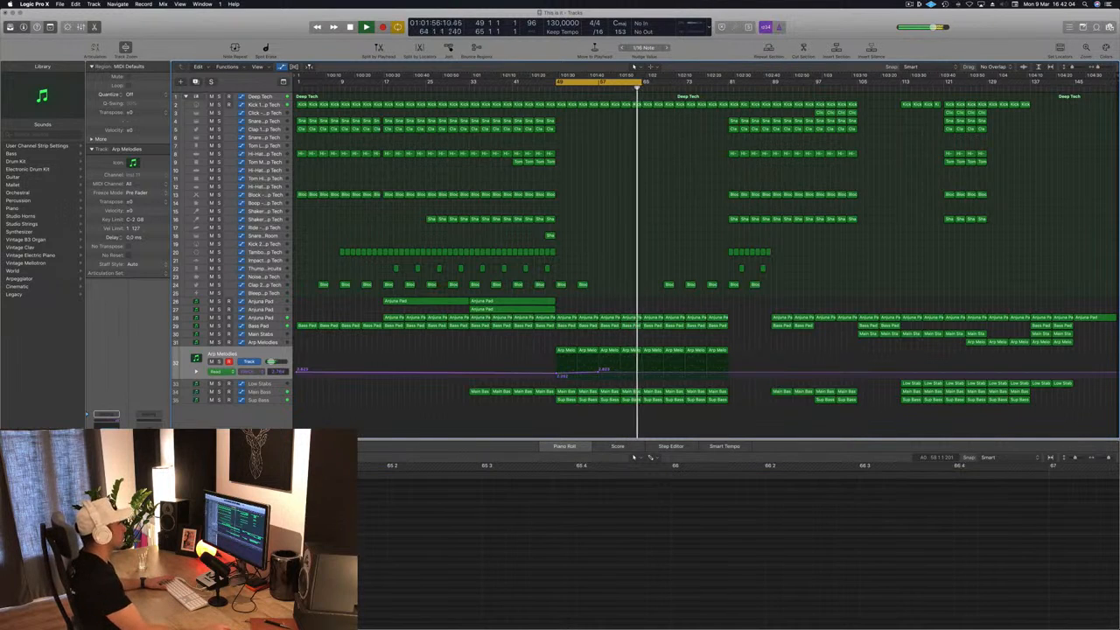
left_click(649, 109)
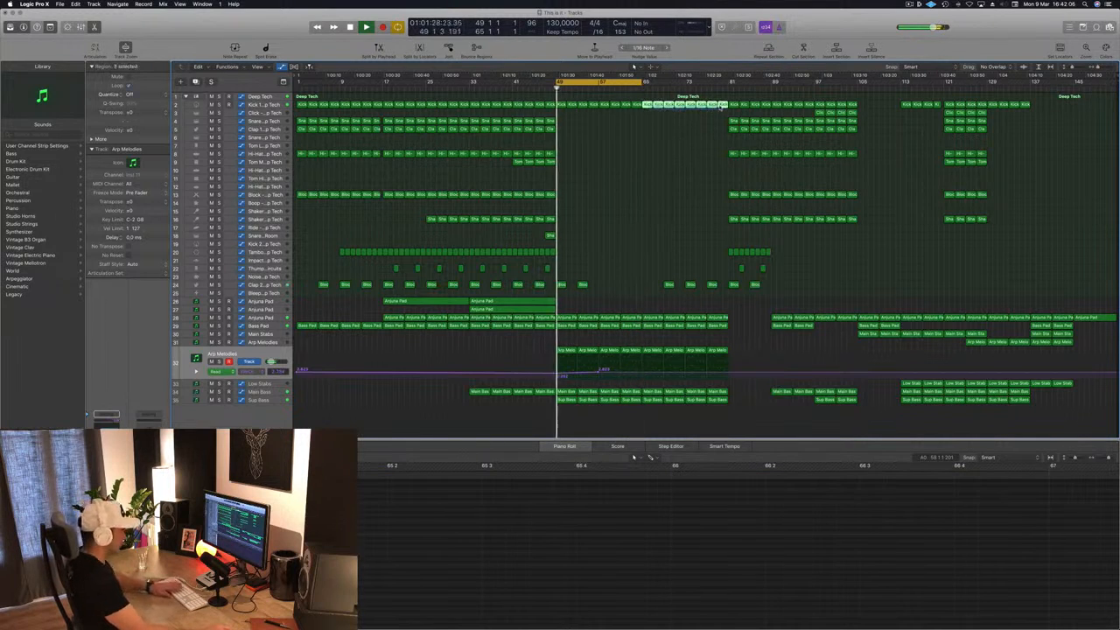
key("Delete")
- Extend the cycle range to bar 81 and copy the two riser Anjuna Pad regions on tracks 26 and 27 to bar 65
left_click_drag(645, 81, 731, 81)
left_click_drag(564, 300, 690, 301)
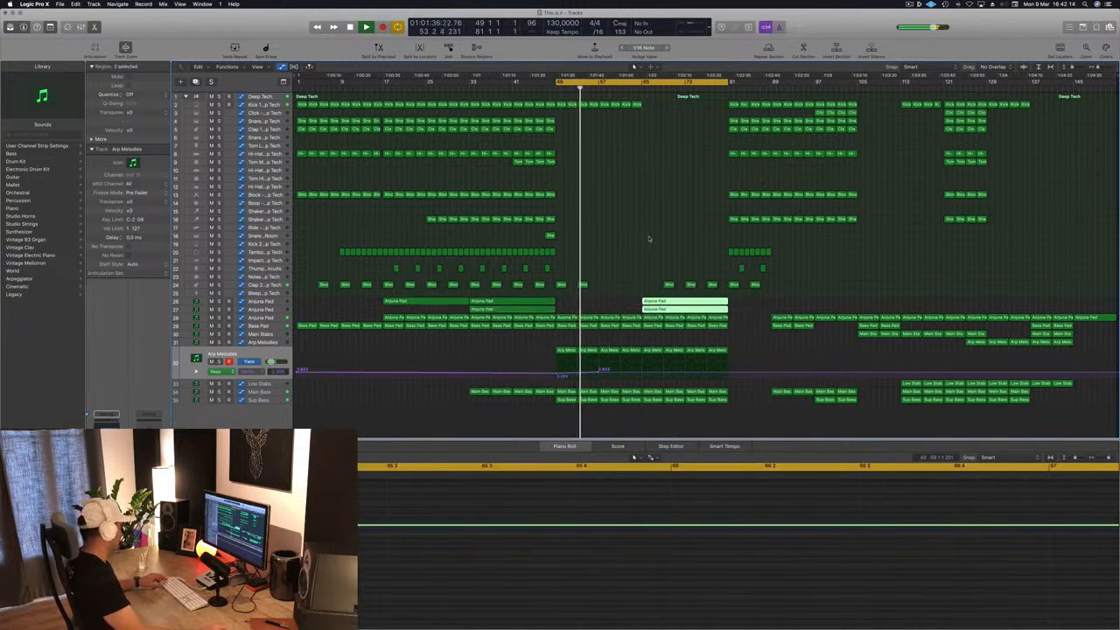
- Play from just before bar 65 and delete the three track 24 regions between bars 69 and 81
left_click(637, 87)
left_click_drag(671, 273, 715, 287)
key("Delete")
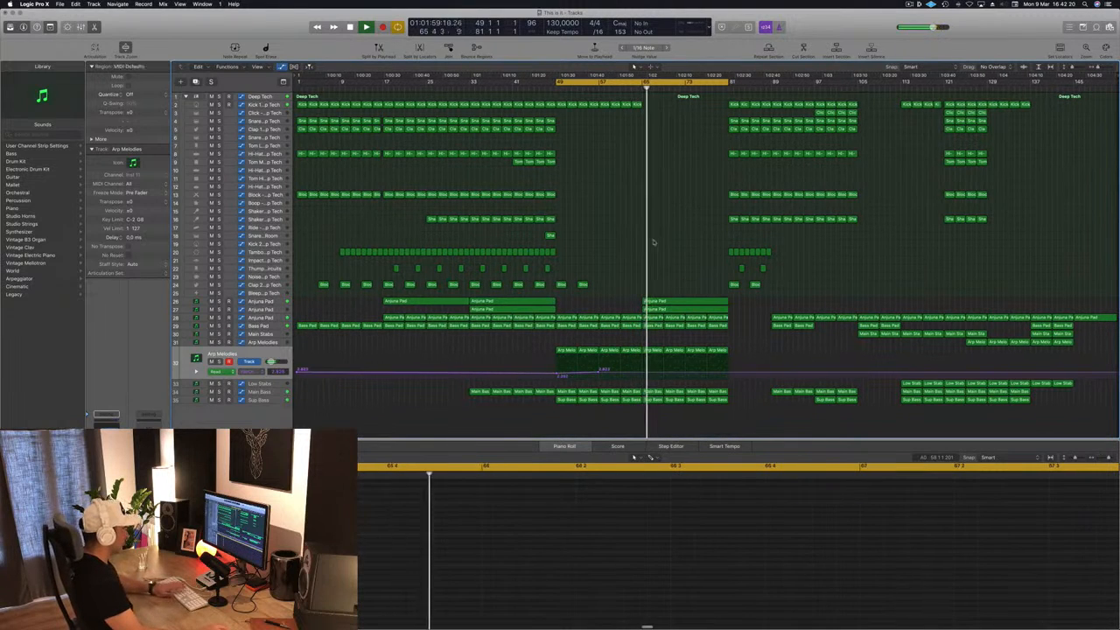
- Add a lower Filter A Cutoff automation point at bar 65 on Arp Melodies and stop playback around bar 63
left_click(644, 373)
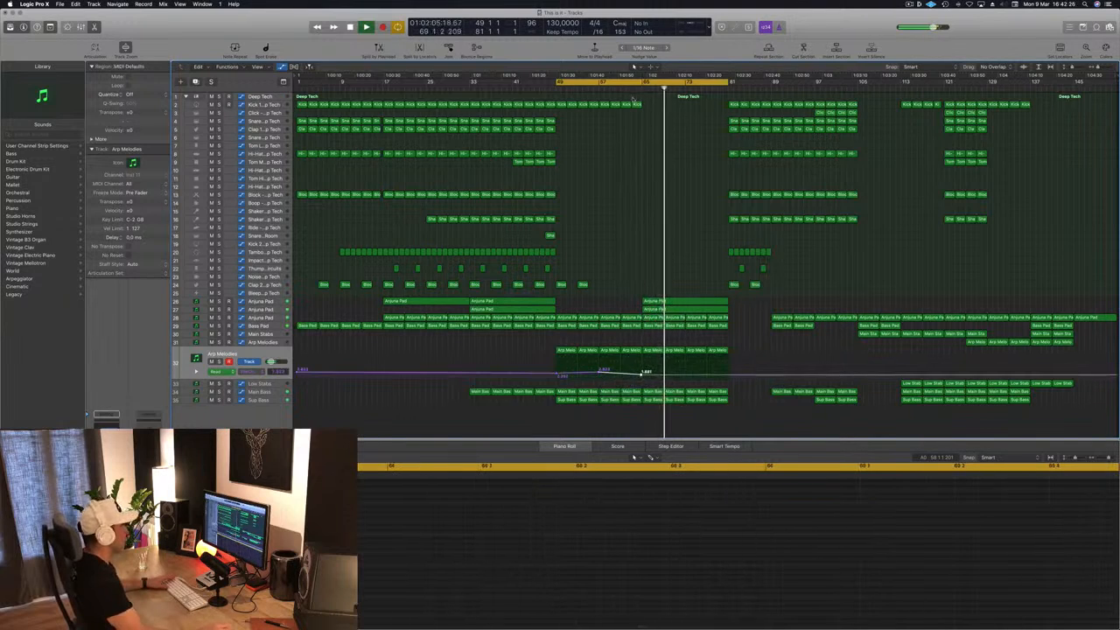
left_click(631, 89)
key("space")
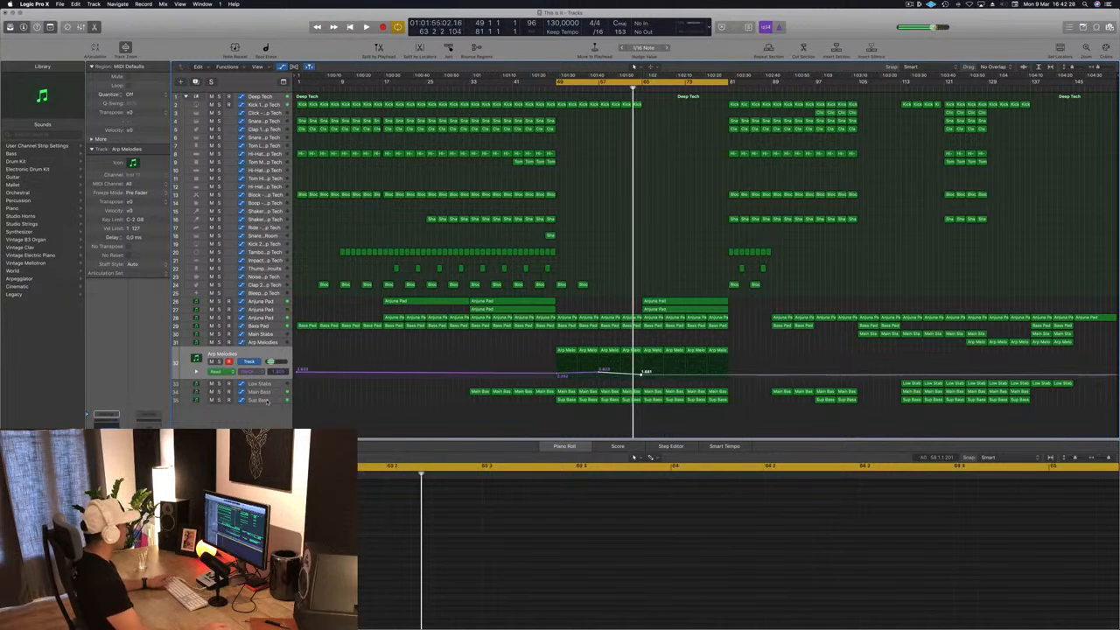
- Add a cutoff automation point at bar 65 on the Main Bass track and lower it so the filter reopens towards bar 73
left_click(268, 400)
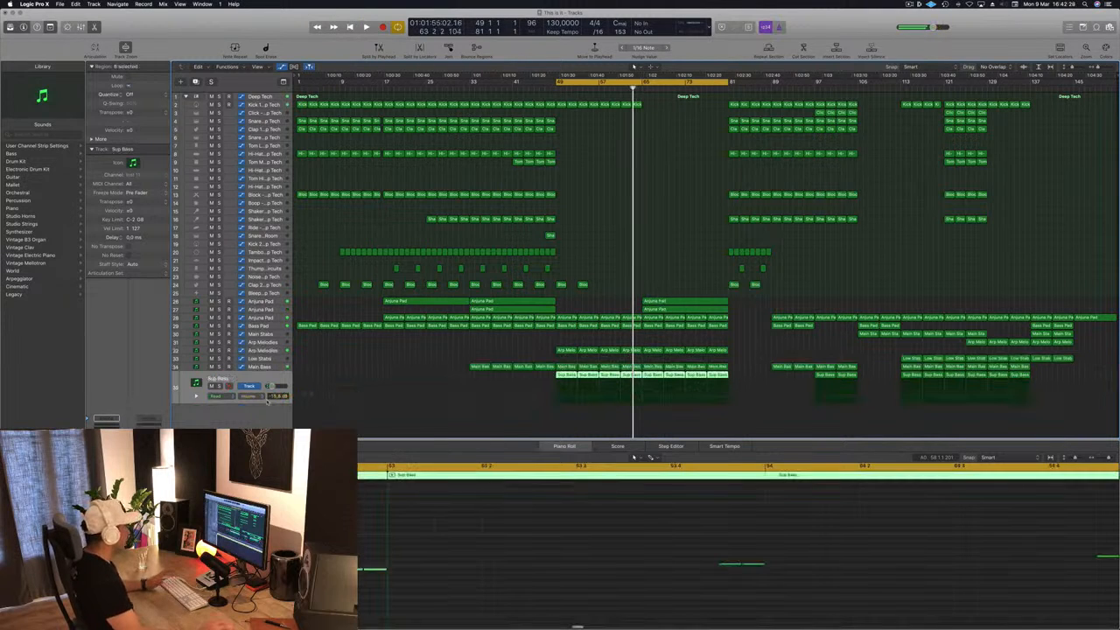
left_click(262, 368)
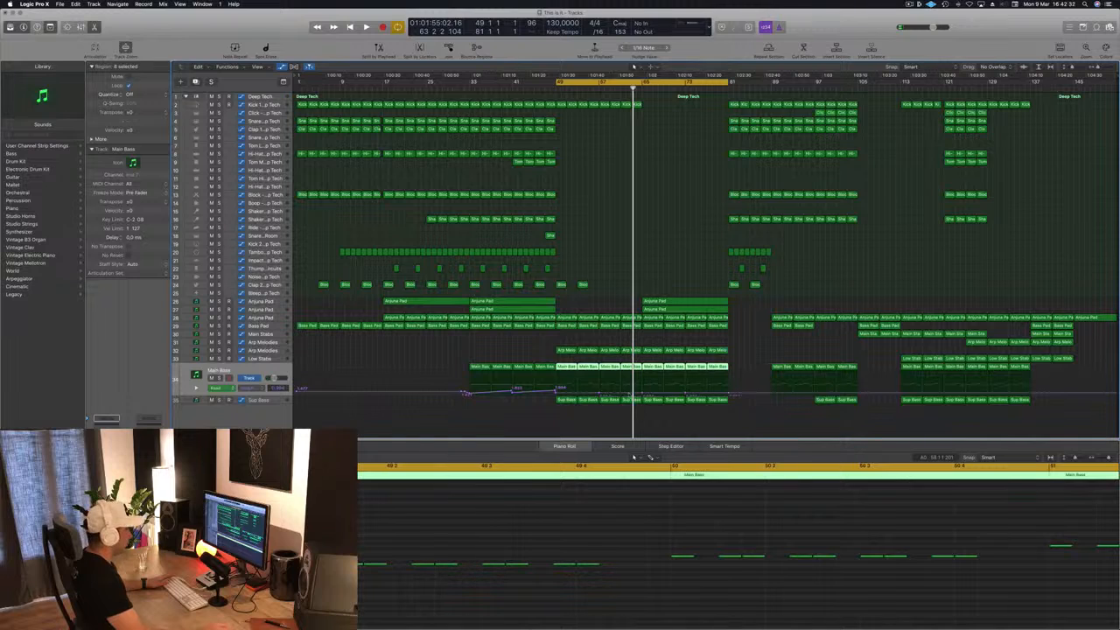
left_click(642, 394)
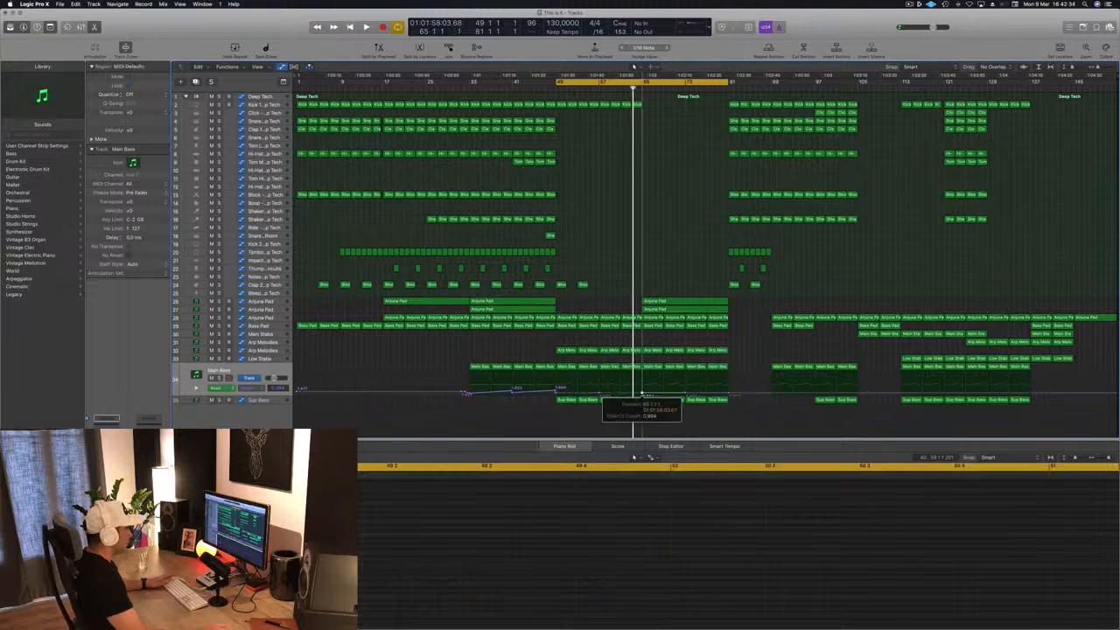
left_click_drag(642, 393, 642, 396)
- Shorten the cycle range to bars 65 to 81 and play that section
key("space")
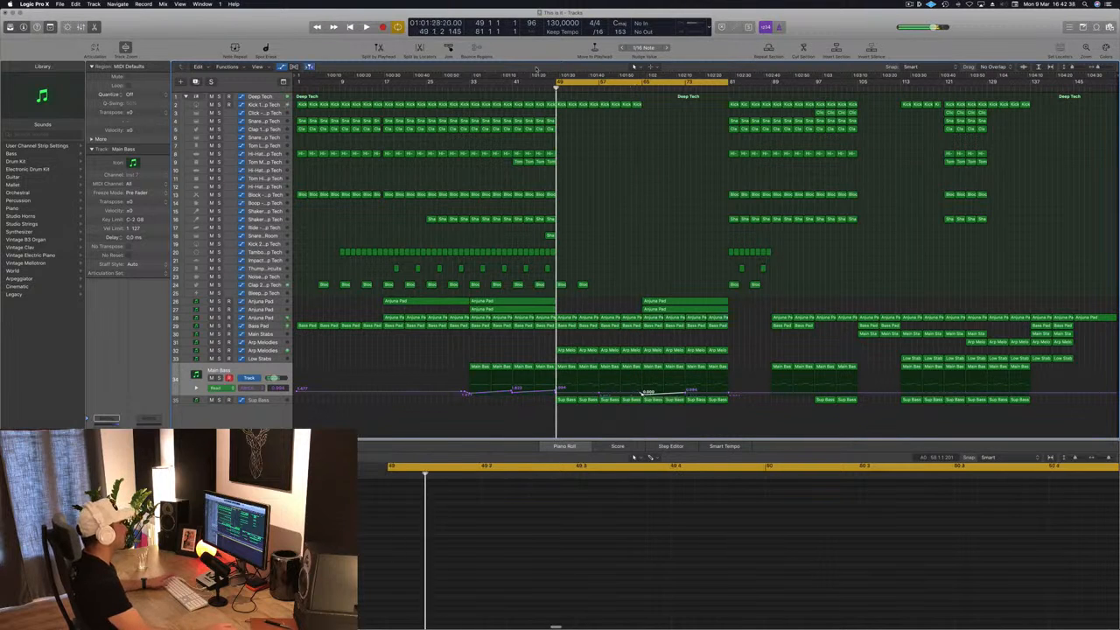
left_click_drag(560, 82, 643, 98)
key("space")
key("space")
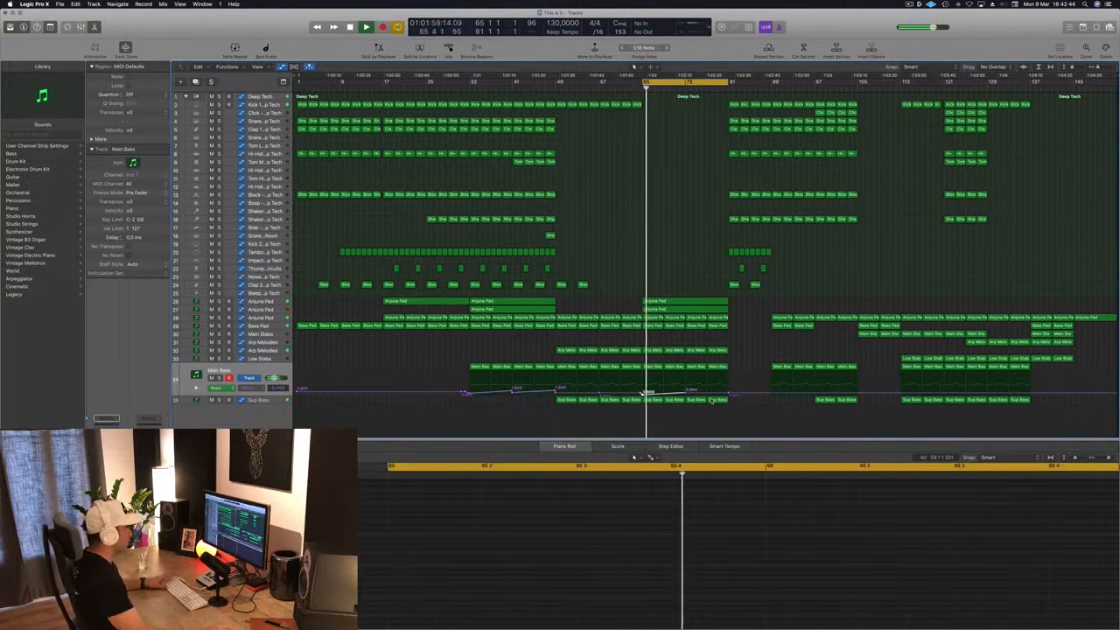
- Delete the two Main Bass regions between bars 65 and 73 and replay the section from bar 65
left_click(654, 368)
left_click(674, 368, "shift")
key("Delete")
key("space")
key("space")
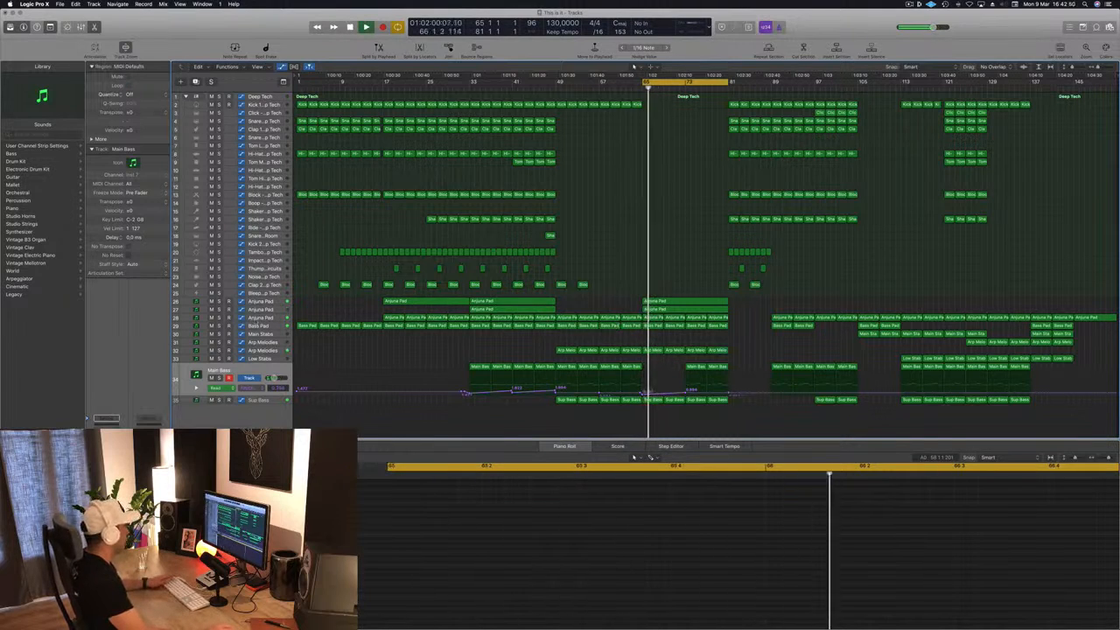
- Lower the automation curve of the Anjuna Pad on track 28 at bar 65
left_click(265, 318)
key("Return")
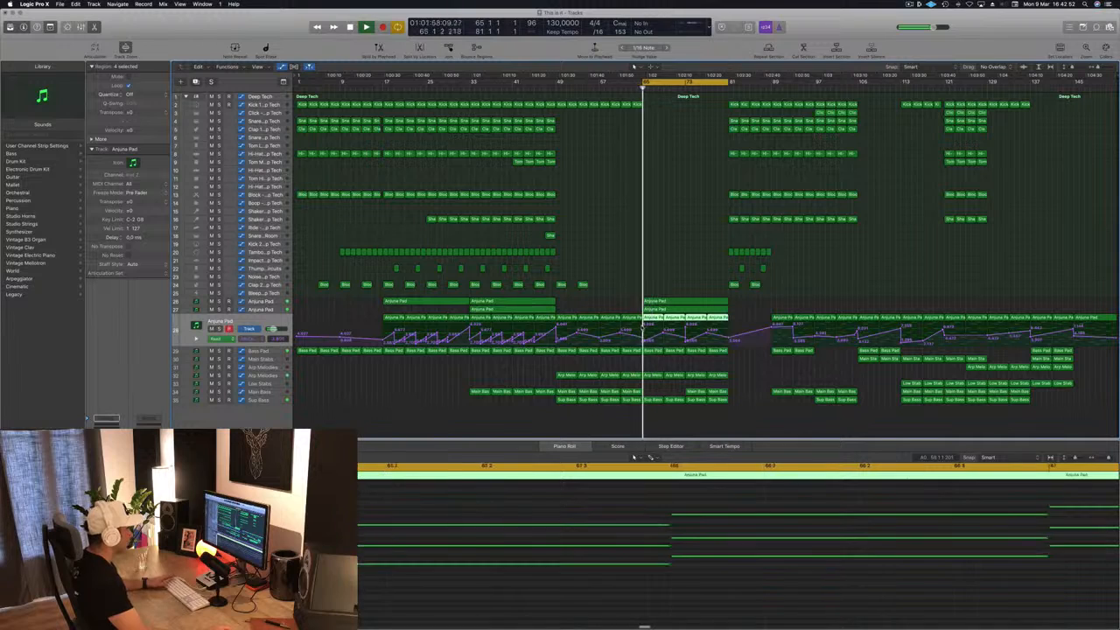
left_click(645, 340)
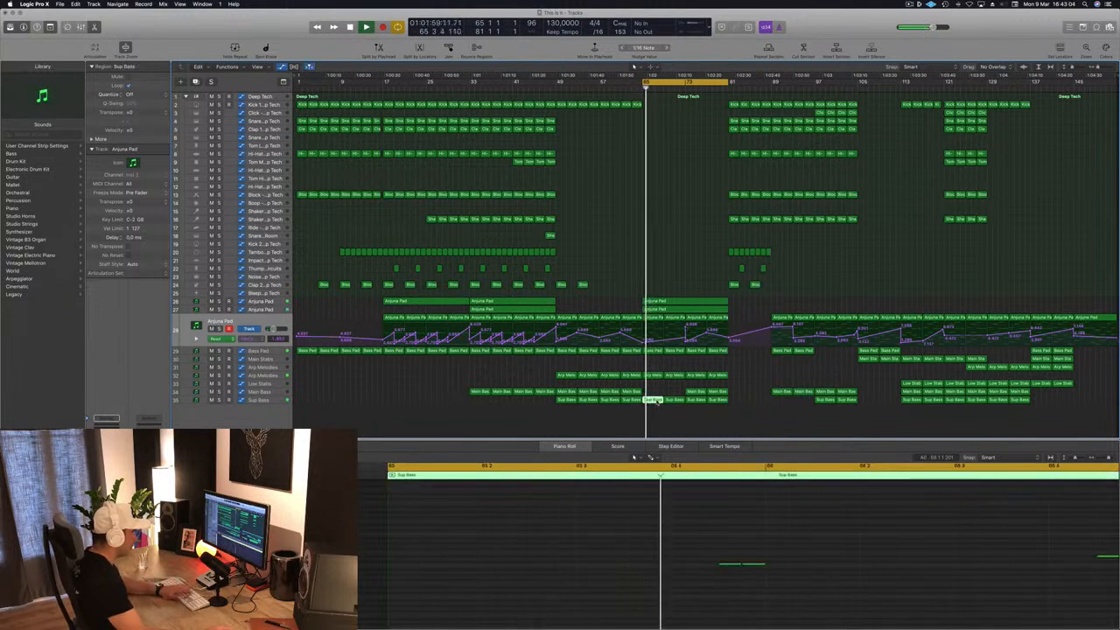
- Delete the Sup Bass regions from bar 65 to 81
left_click_drag(725, 408, 725, 403)
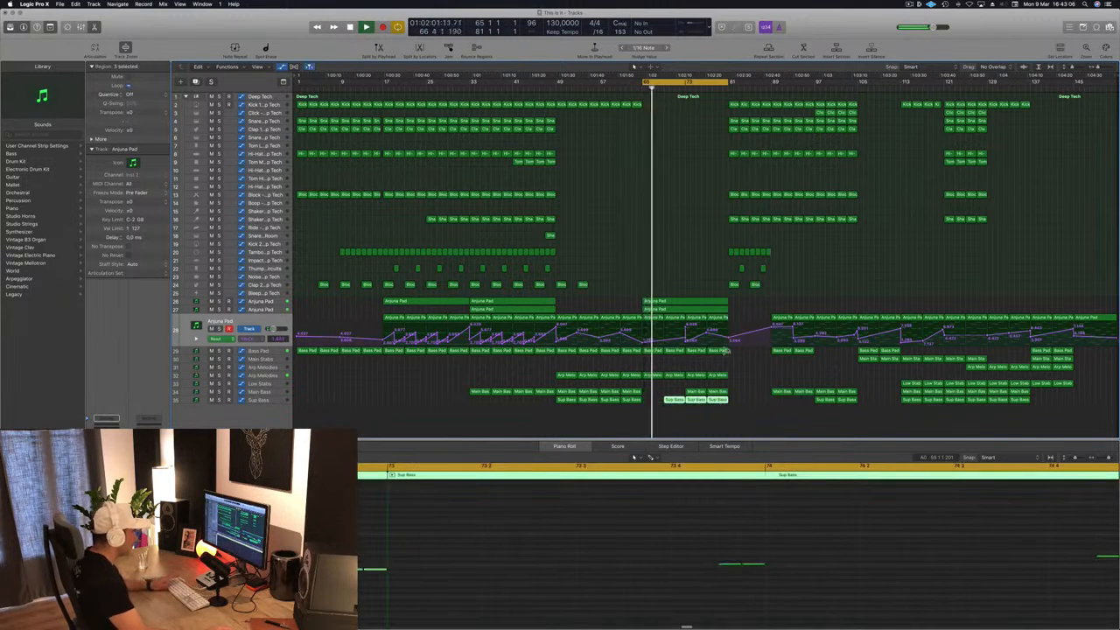
left_click(722, 358)
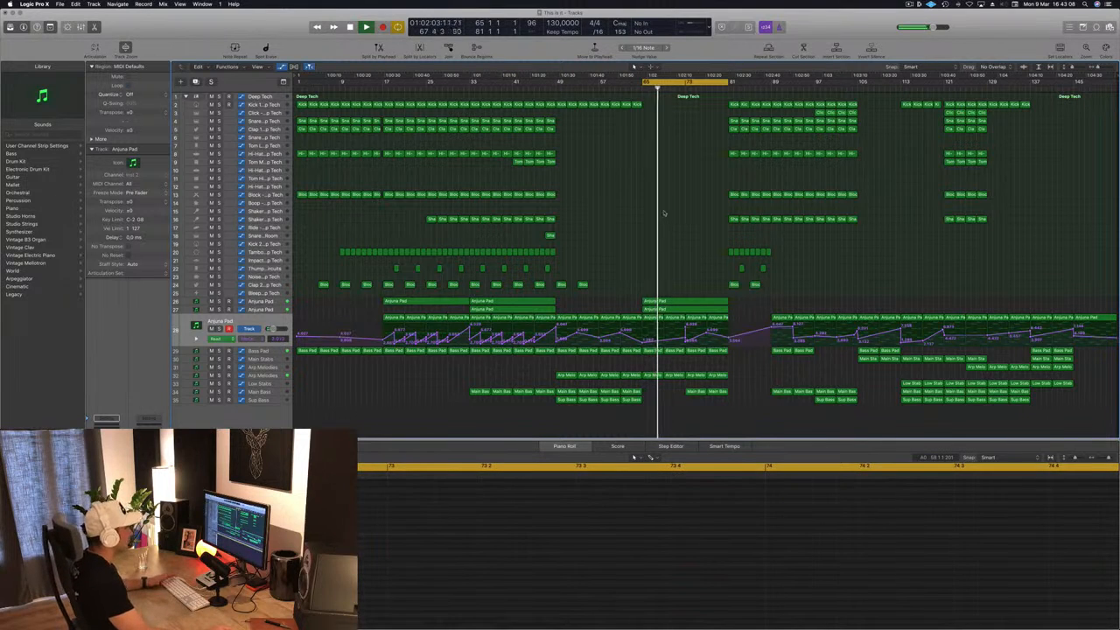
- Adjust the track 28 Anjuna Pad automation at bar 73 and replay the section from bar 65
left_click(259, 312)
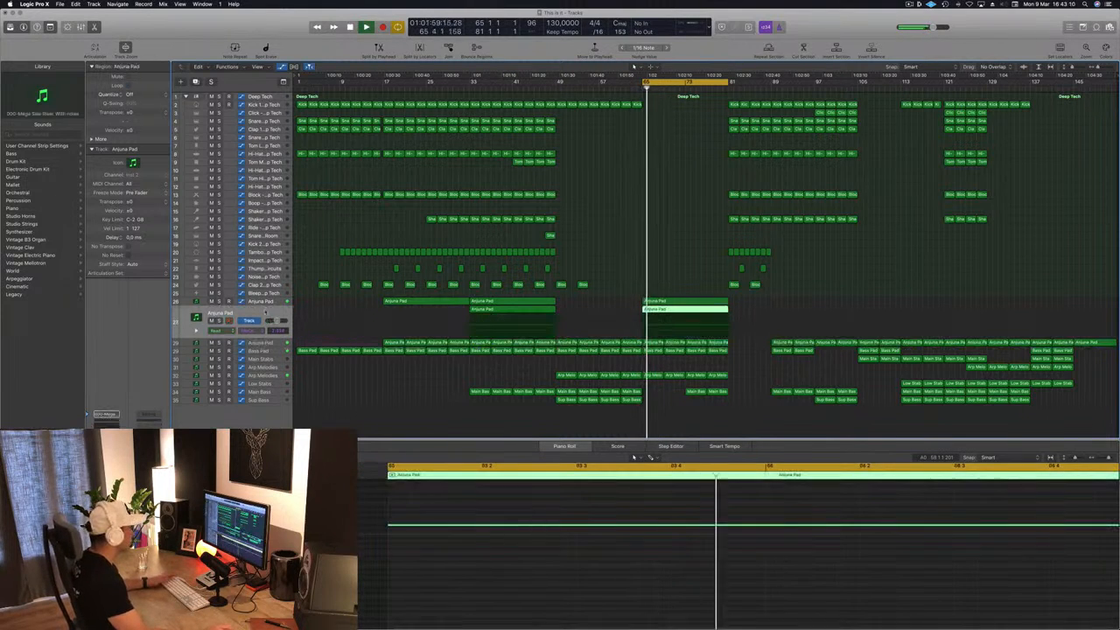
left_click(260, 342)
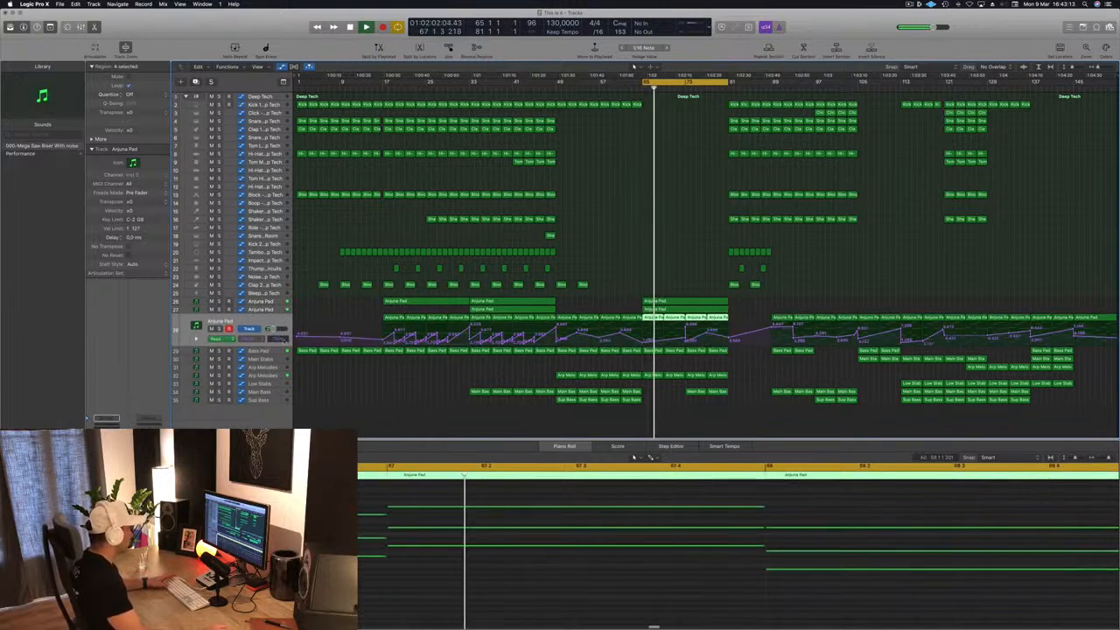
left_click(686, 330)
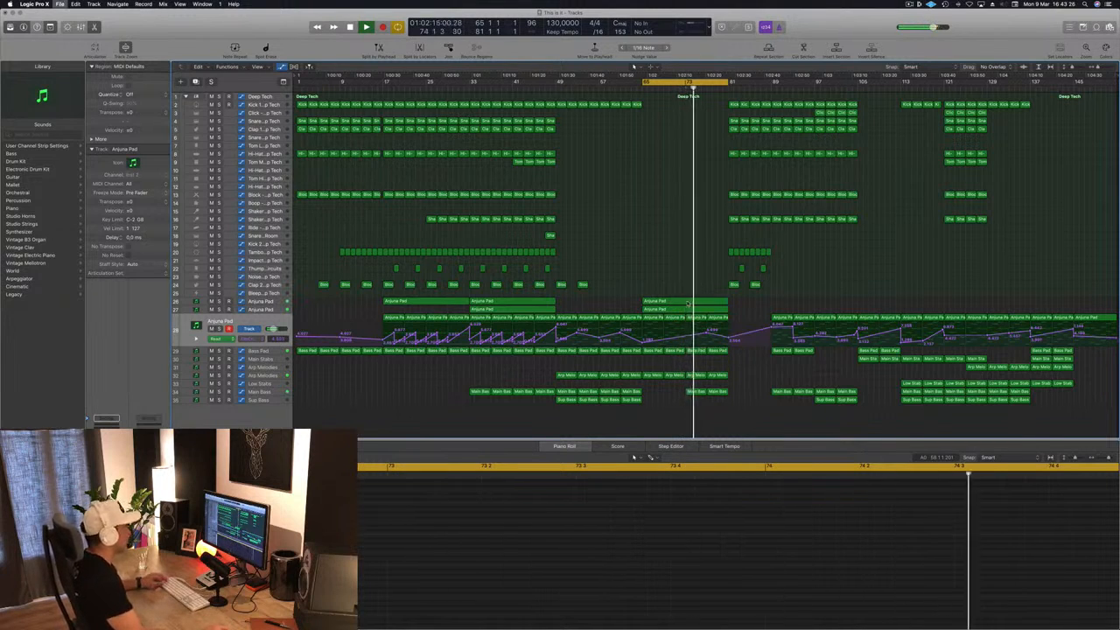
key("space")
key("space")
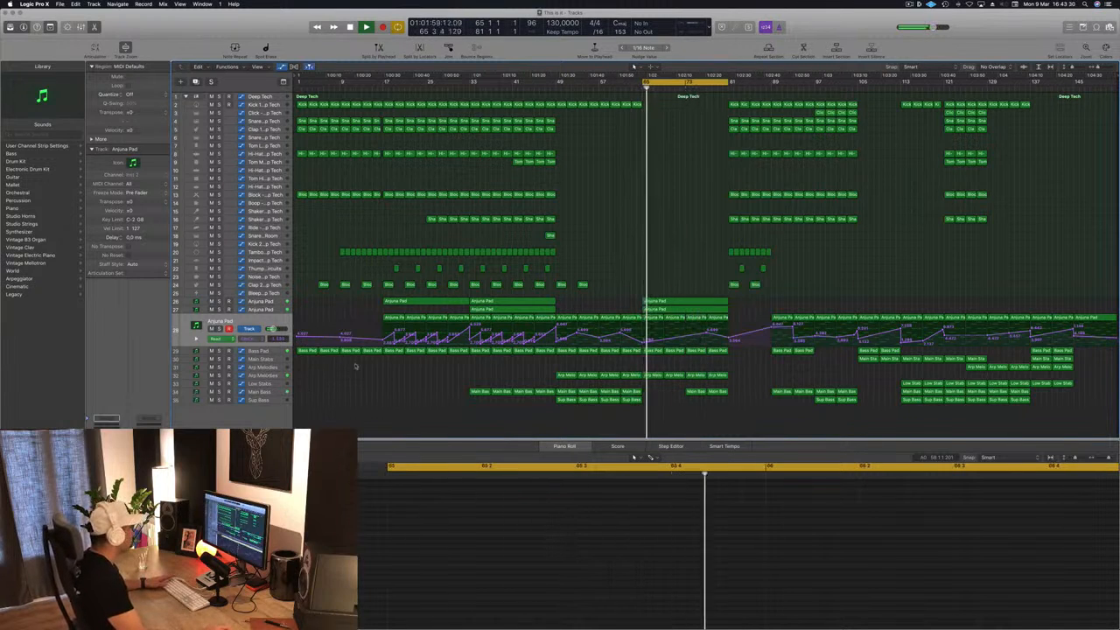
- Add a Filter A Cutoff point at bar 73 on Arp Melodies, raise it for a rise from bar 65, and replay the section
left_click(288, 376)
left_click(678, 378)
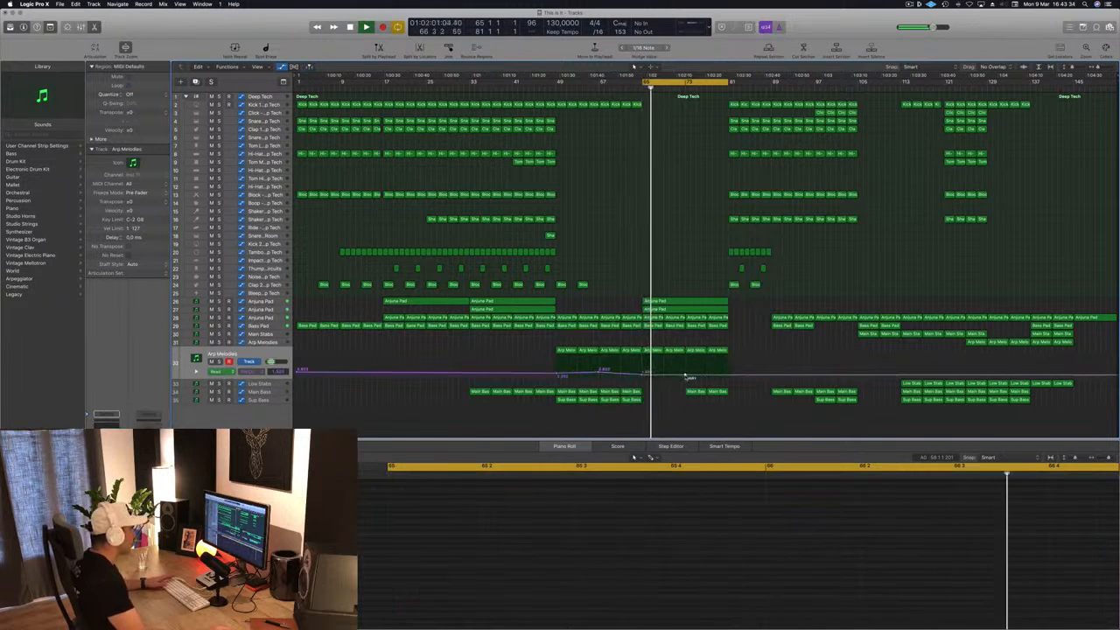
left_click_drag(687, 377, 687, 373)
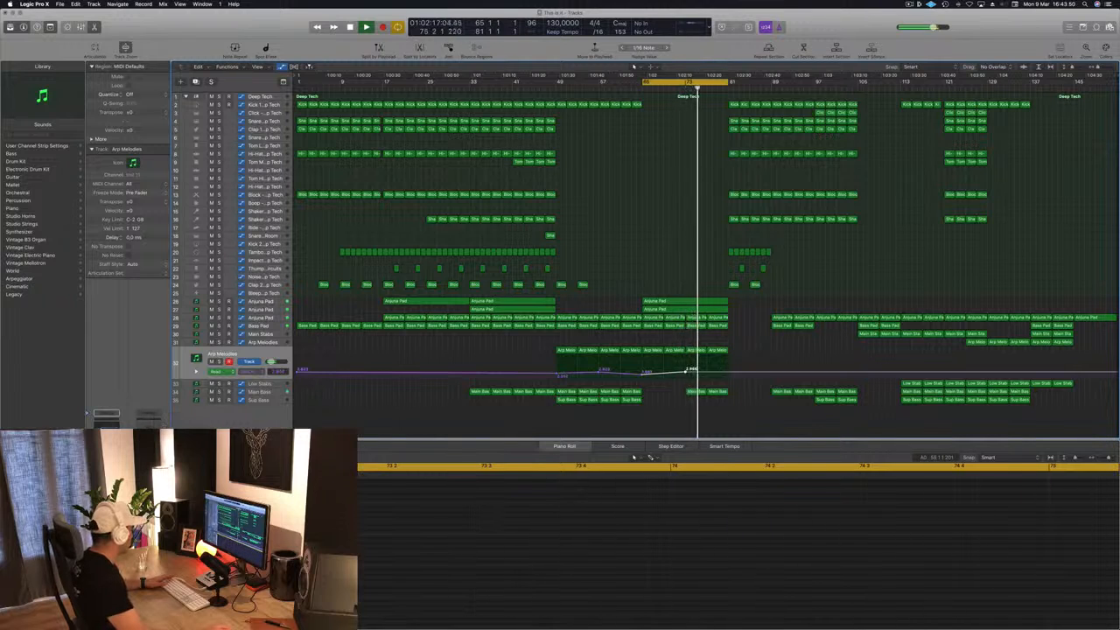
key("space")
key("space")
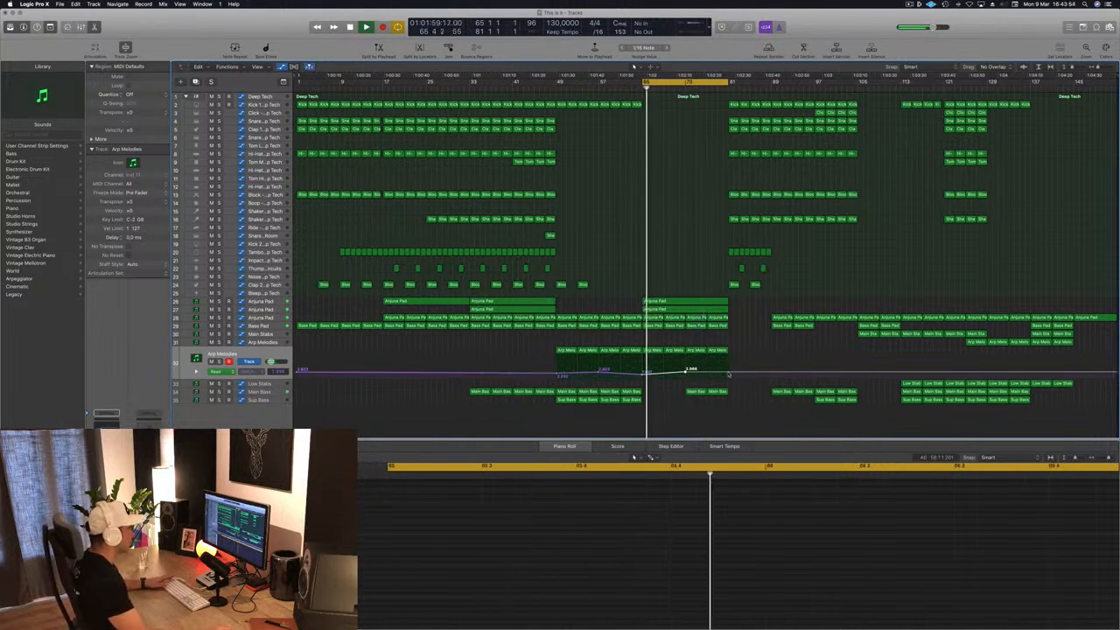
- Raise the Arp Melodies cutoff automation at bar 81 and replay the section from bar 65
left_click(729, 369)
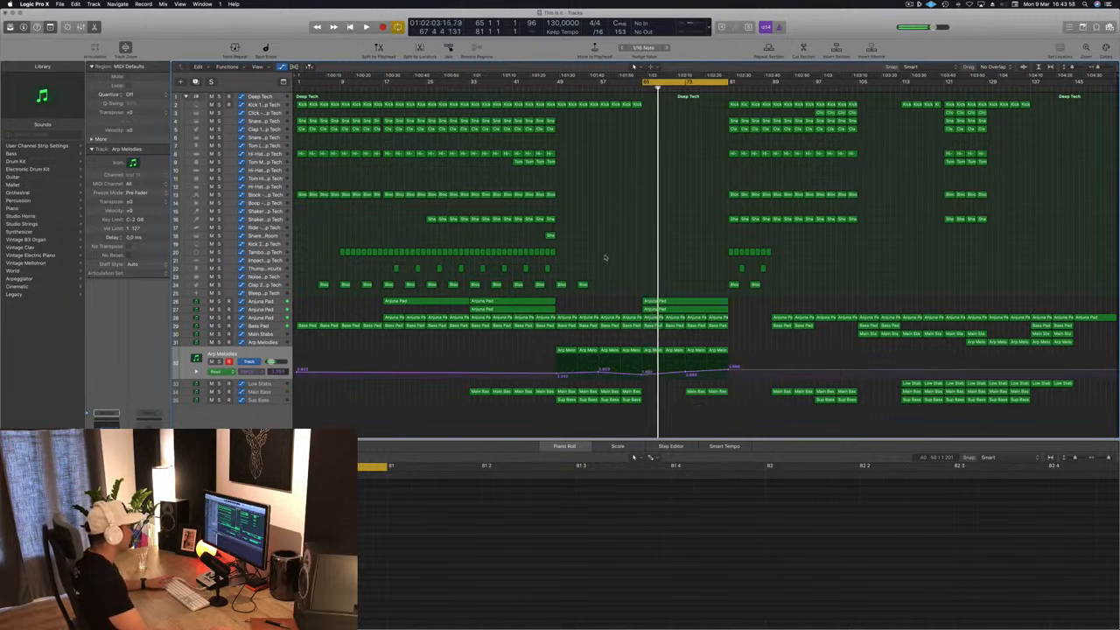
key("space")
- Try a copy of the track 22 Thump percussion region at bar 65
left_click_drag(546, 269, 643, 269)
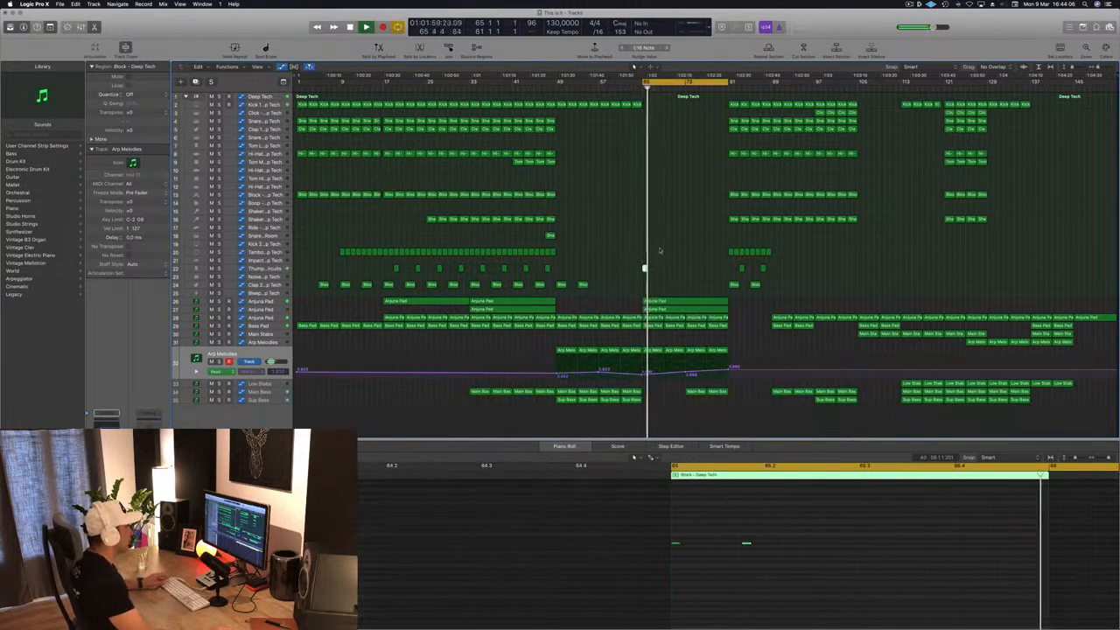
left_click(747, 554)
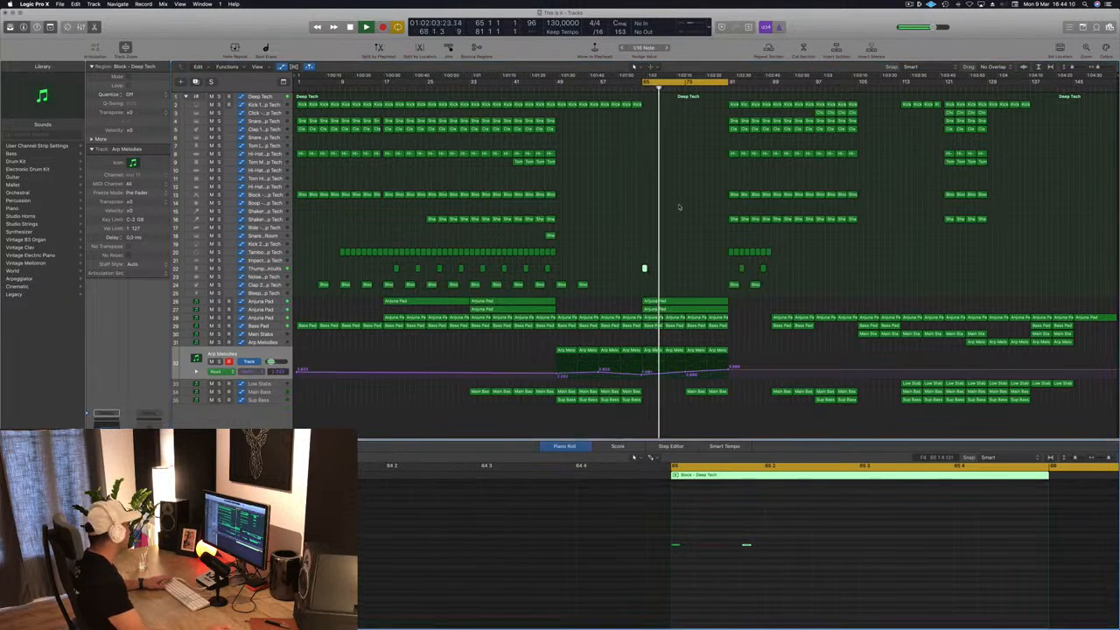
left_click(646, 267)
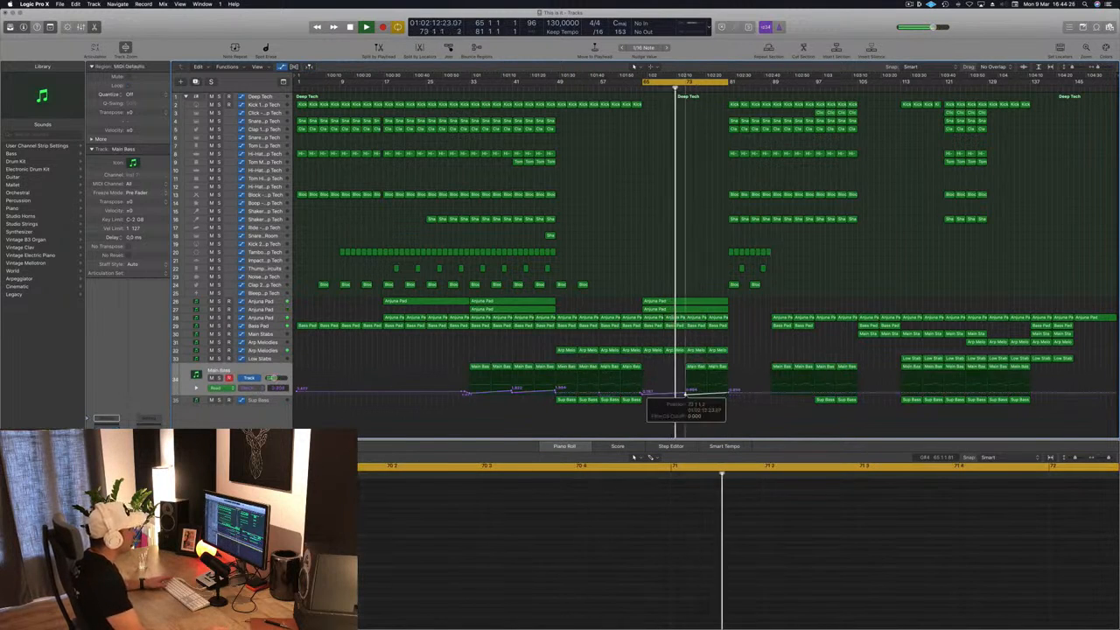
- Shape the Main Bass Filter A Cutoff into a steeper rise from about bar 77 and raise its bar 81 point
scroll(686, 395, "up", 3)
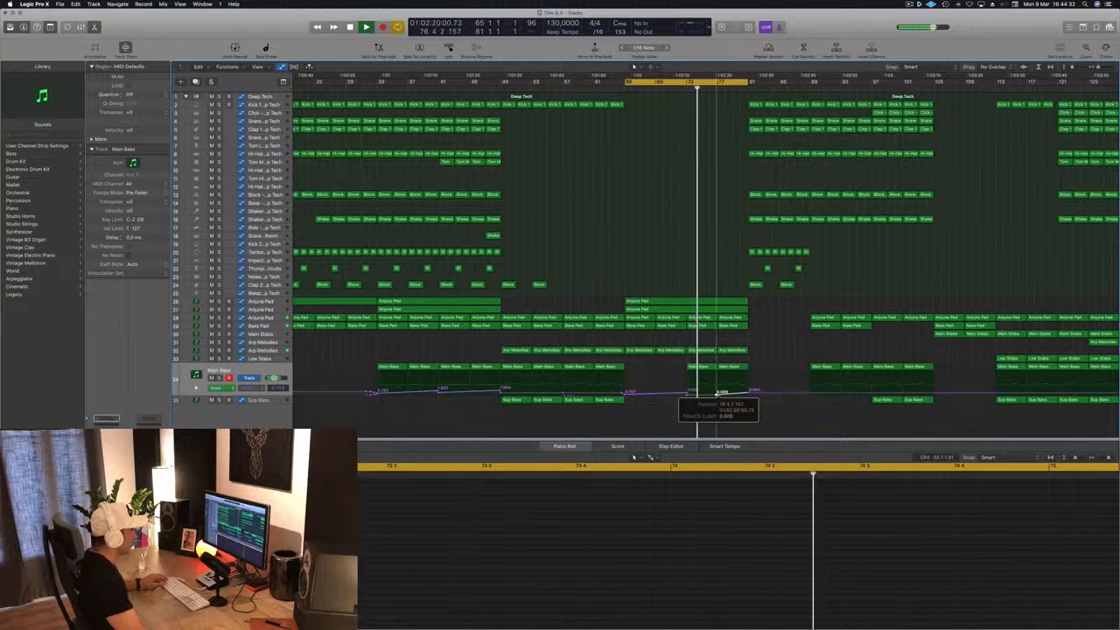
left_click_drag(749, 394, 748, 388)
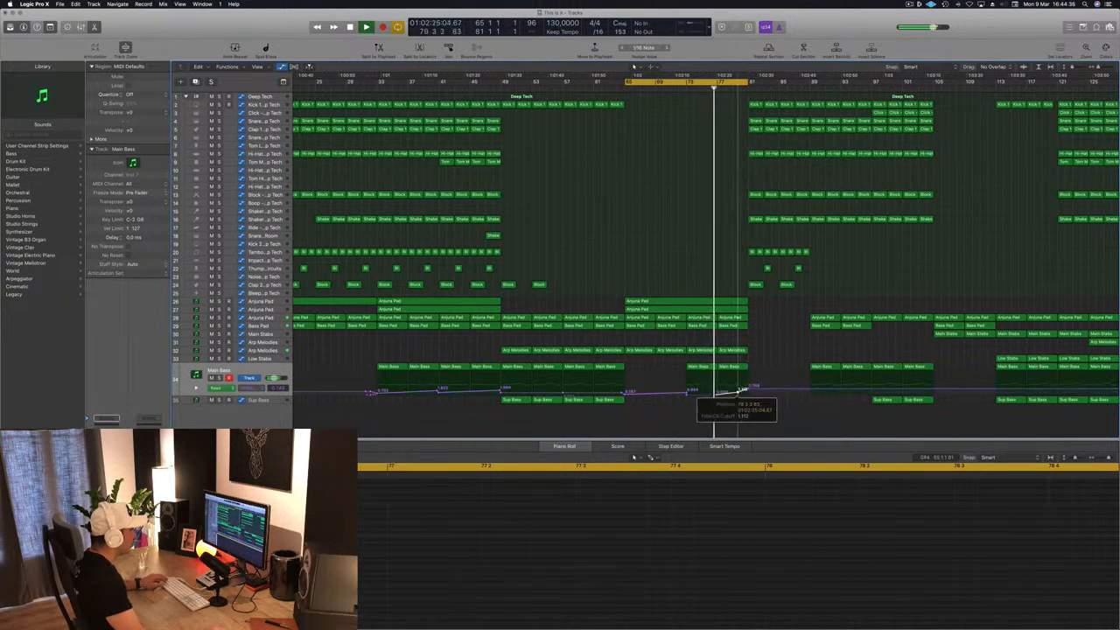
key("super+Left")
key("super+Left")
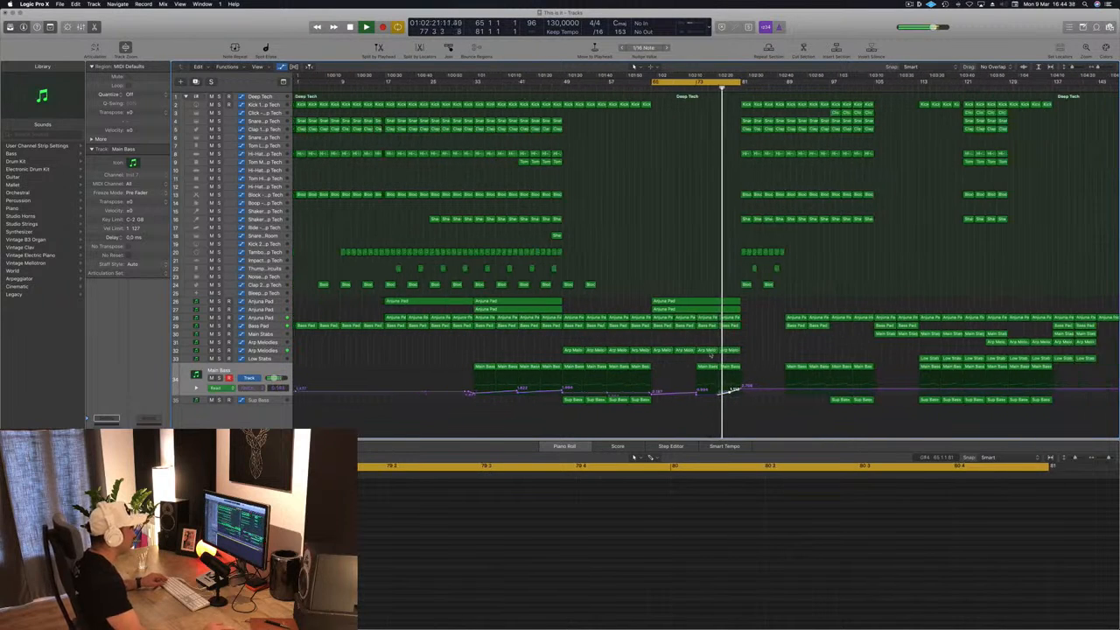
key("super+Left")
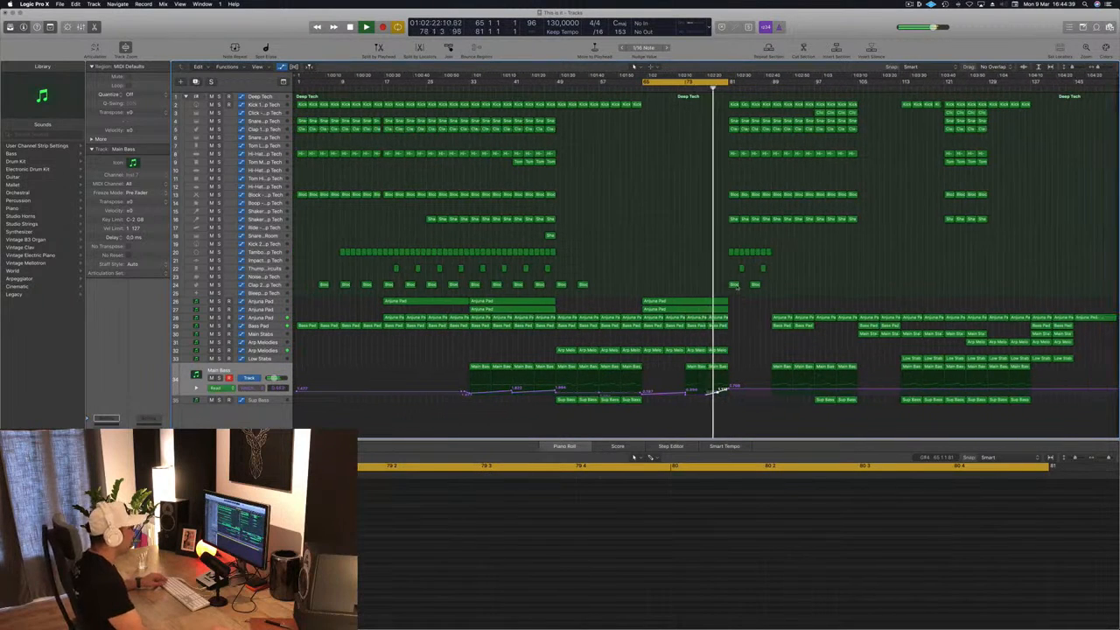
left_click(699, 243, "ctrl+alt")
scroll(678, 246, "down", 6)
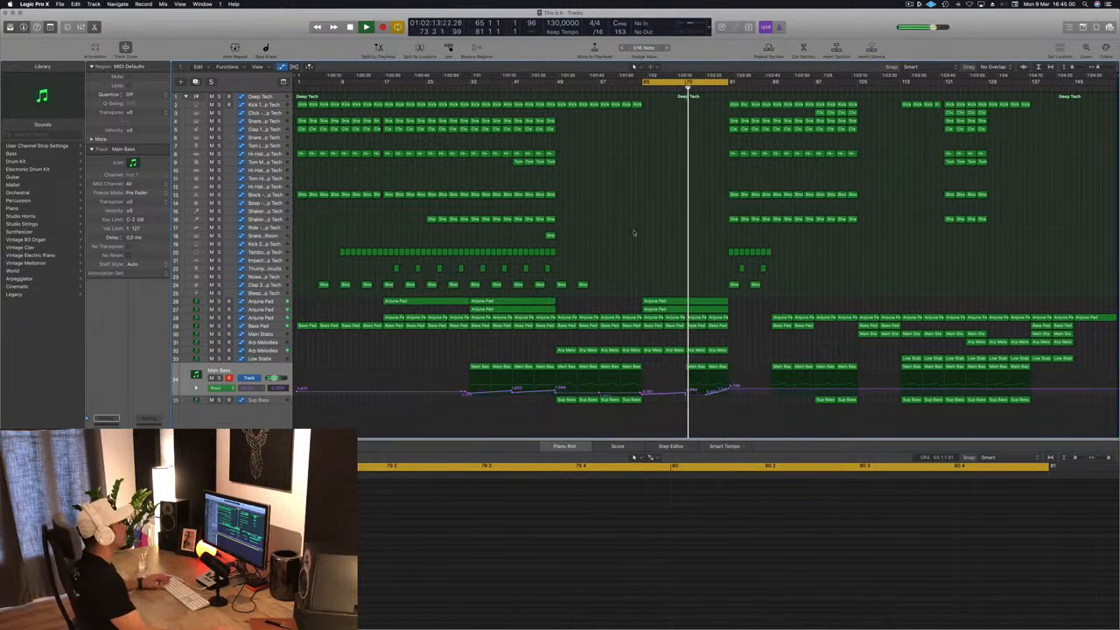
- Shape the track 28 Anjuna Pad automation to peak just before bar 81 and drop at bar 81
left_click(260, 317)
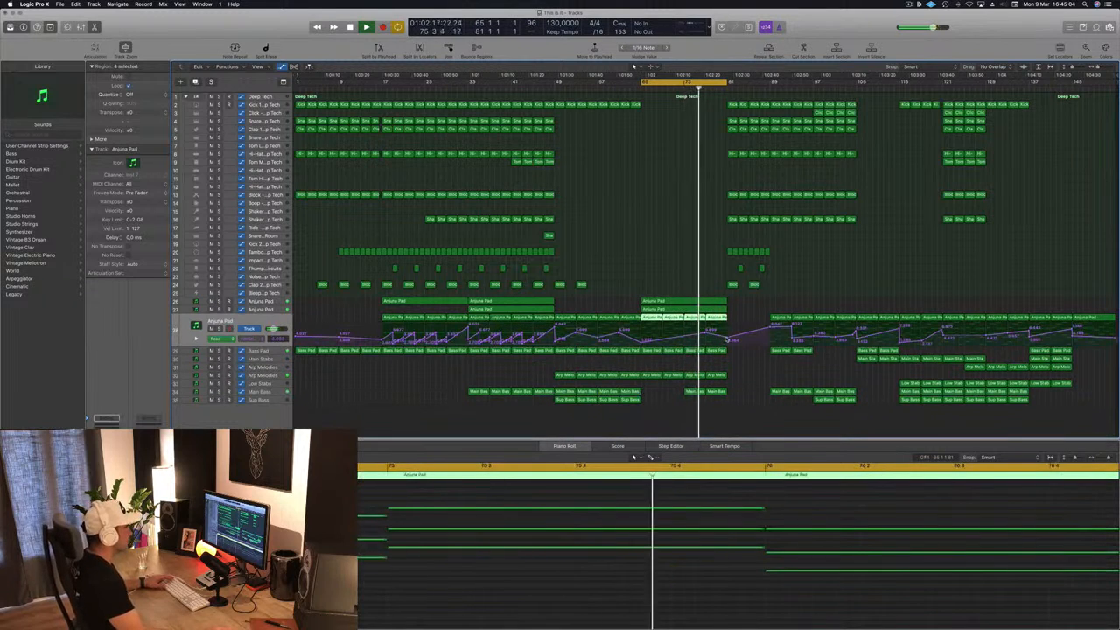
left_click(710, 338)
mouse_move(728, 336)
left_mouse_down()
mouse_move(723, 323)
mouse_move(727, 346)
left_mouse_up()
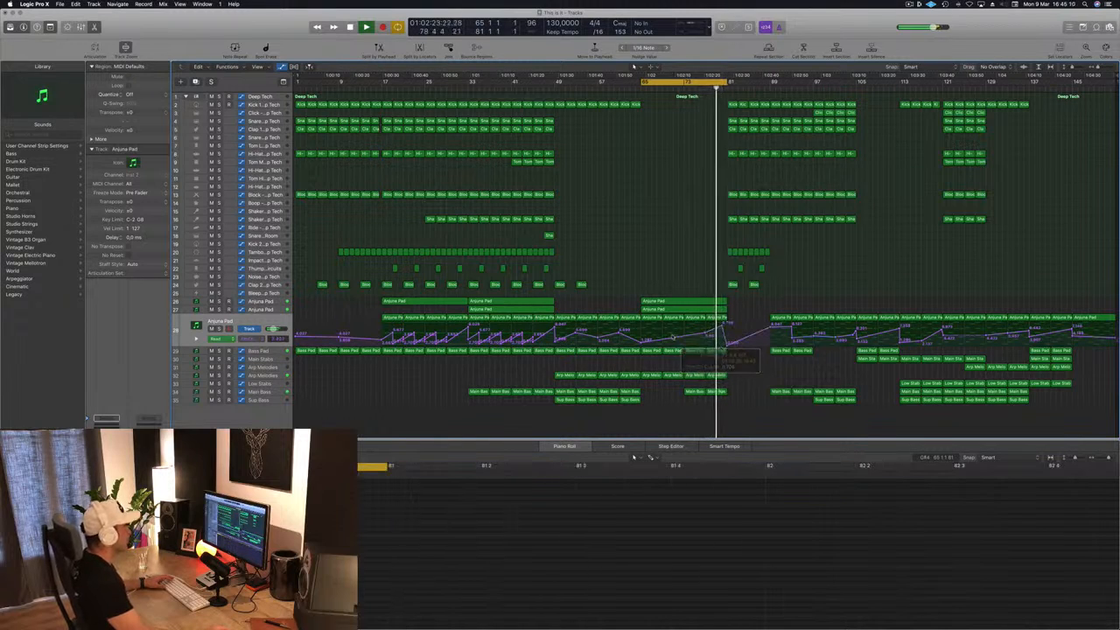
- Shape the Bass Pad automation to dip at bar 65, climb until just before bar 81, and drop at bar 81
left_click(273, 353)
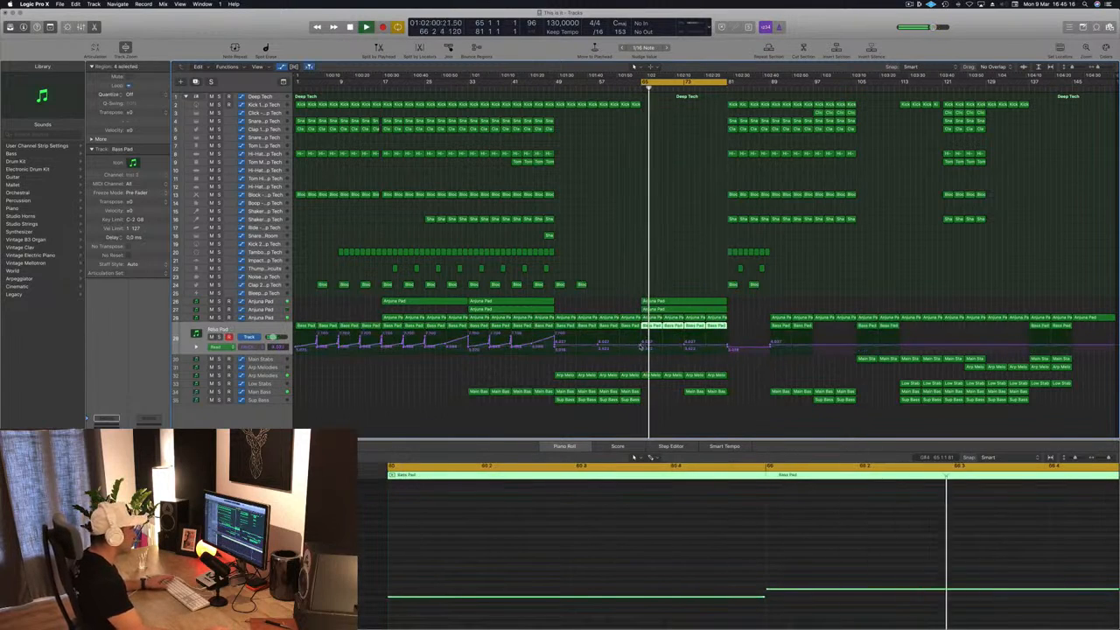
left_click(640, 346)
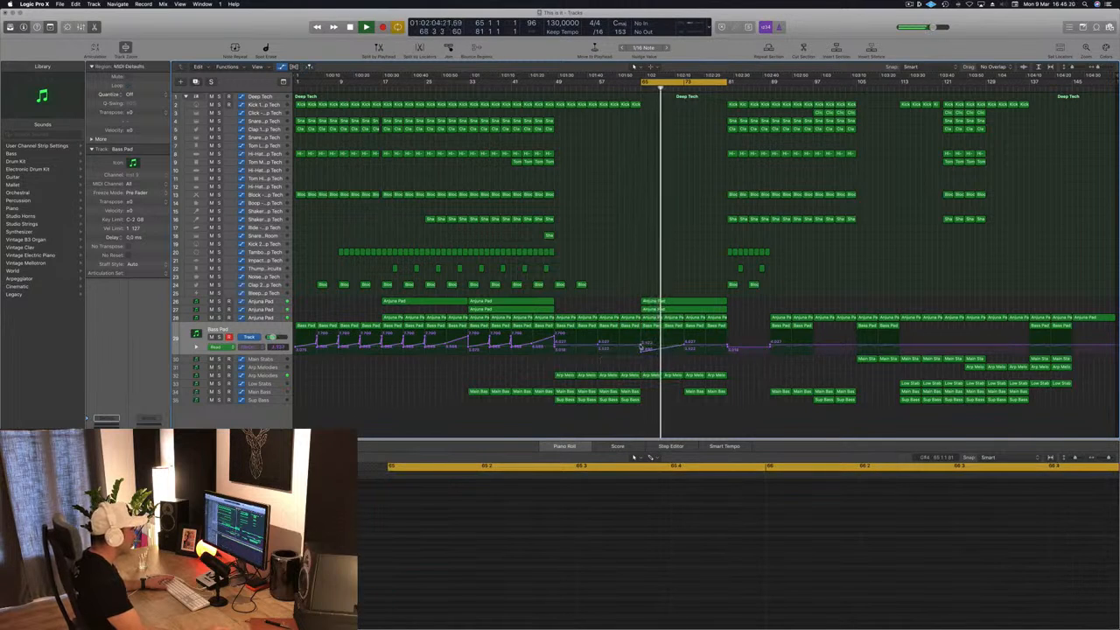
left_click(642, 346)
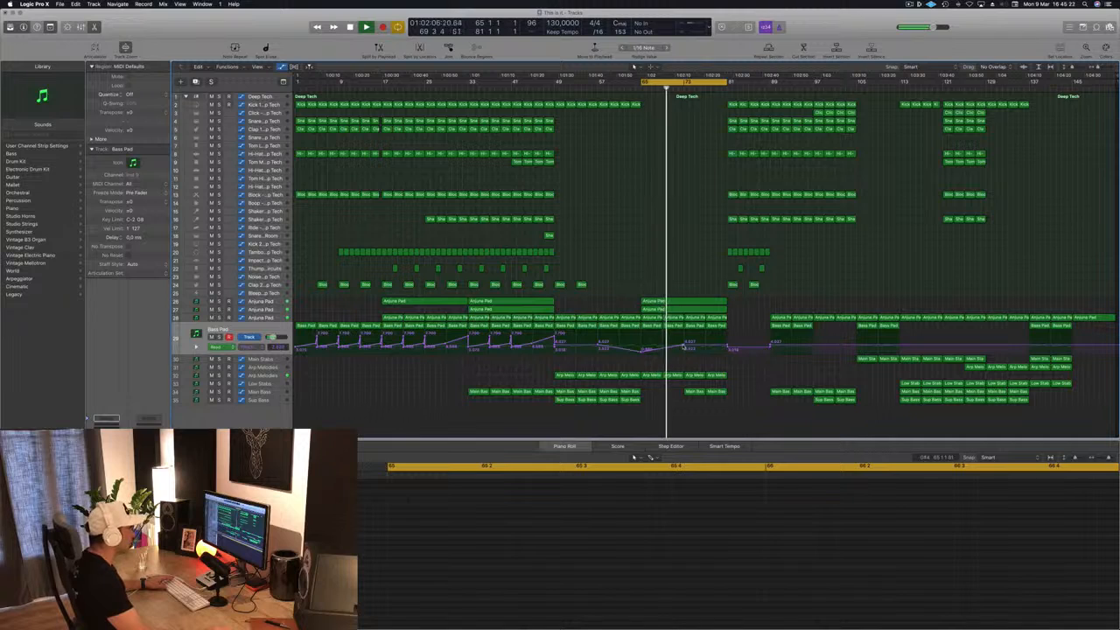
left_click(730, 344)
mouse_move(730, 343)
left_mouse_down()
mouse_move(727, 353)
mouse_move(723, 335)
left_mouse_up()
left_click(724, 337)
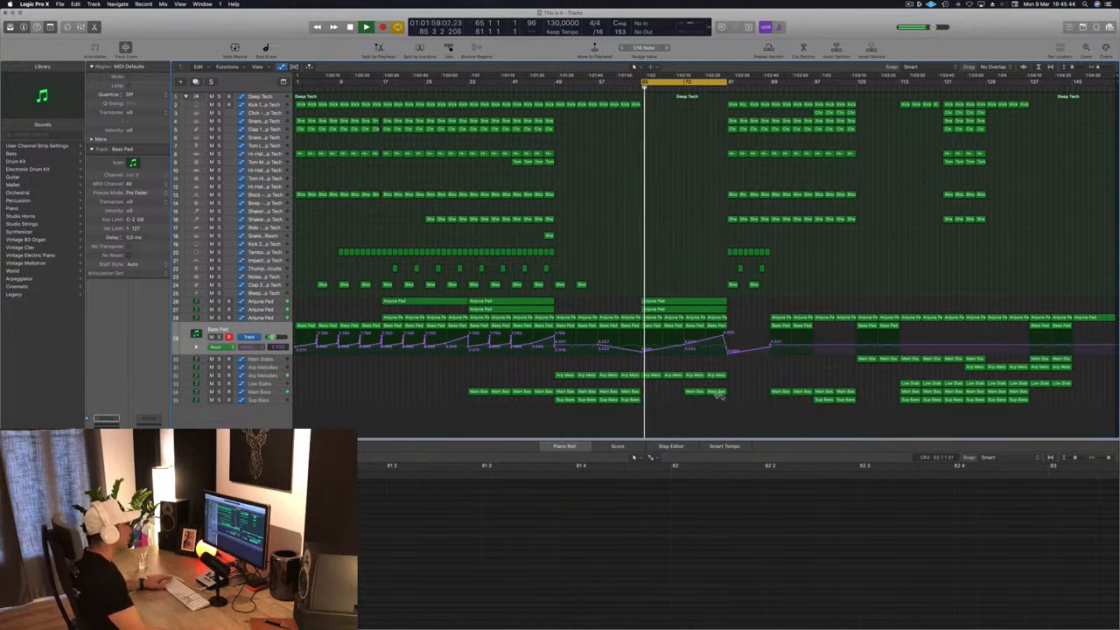
- Split off the short end of the last Main Bass region before bar 81 and delete it
key("super+Right")
key("super+Right")
key("super+Right")
key("super+Right")
key("super+Right")
key("super+Right")
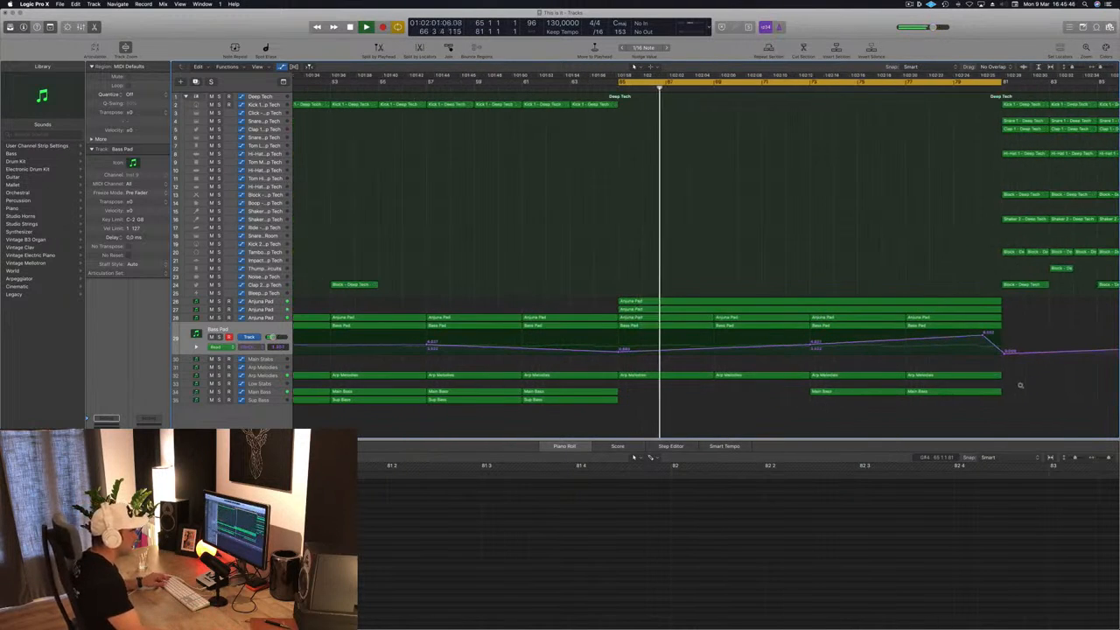
key("super+Left")
key("super+Left")
left_click(938, 392)
double_click(938, 392, "super")
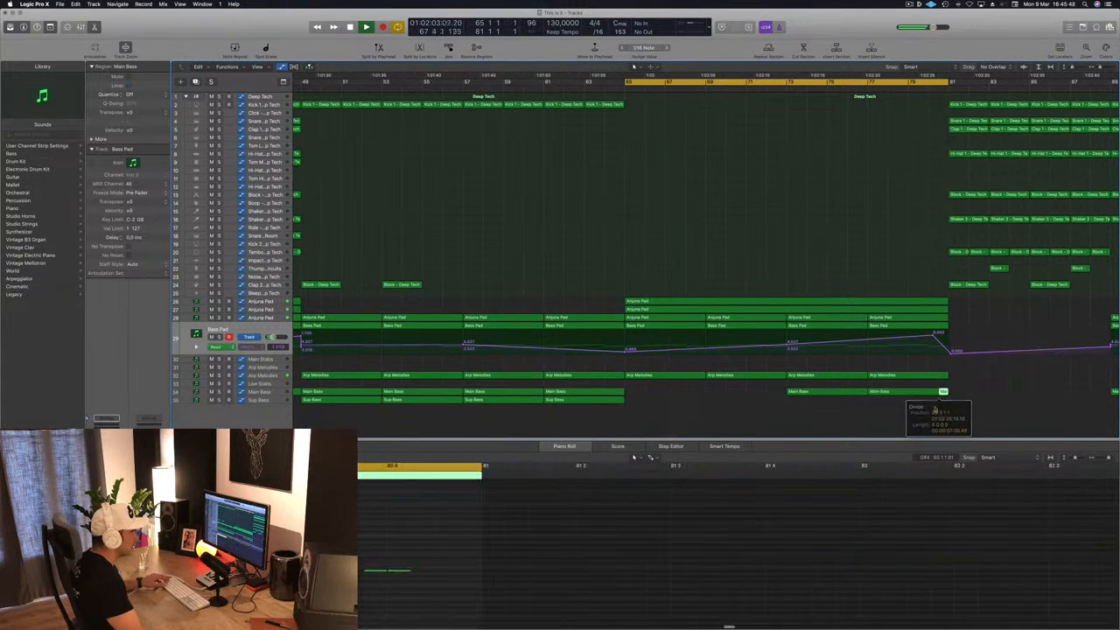
key("Delete")
- Copy the Kick 1 region from bar 81 to bar 79
scroll(891, 239, "left", 3)
key("super+Left")
key("super+Left")
key("super+Left")
key("super+Left")
left_click(866, 105)
left_click_drag(866, 105, 853, 106)
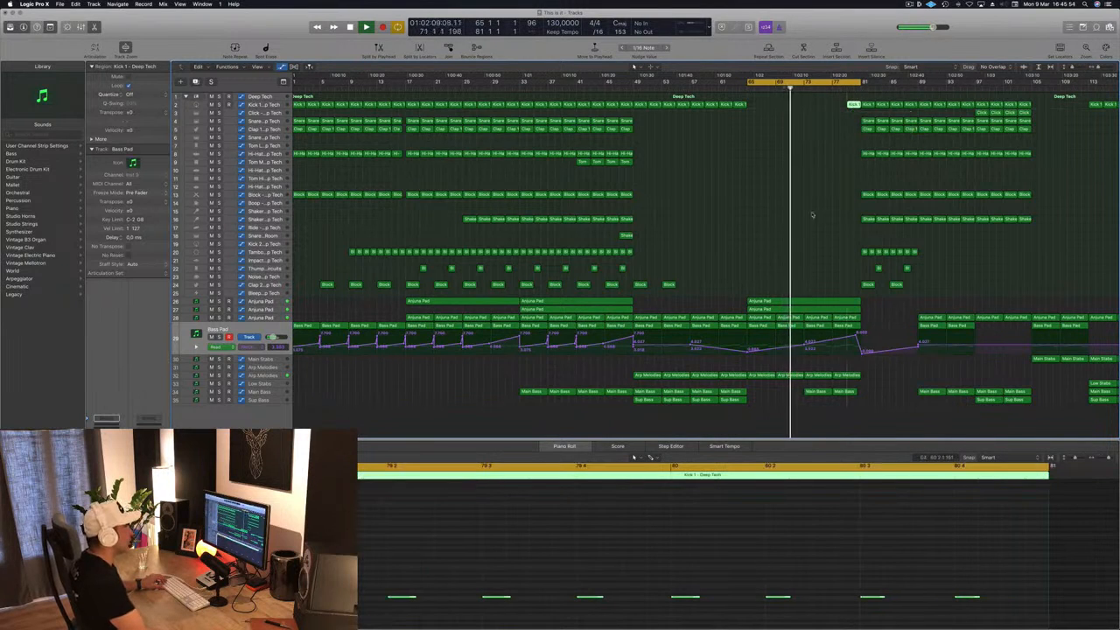
- Rework the kick notes in bars 79 and 80 into a fill by shifting both bars' notes, and bar 80's notes again
scroll(835, 581, "down", 3)
scroll(596, 575, "left", 3)
left_click_drag(412, 583, 962, 615)
left_click_drag(416, 598, 450, 602)
left_click_drag(679, 579, 934, 599)
left_click_drag(689, 599, 701, 601)
left_click(780, 255)
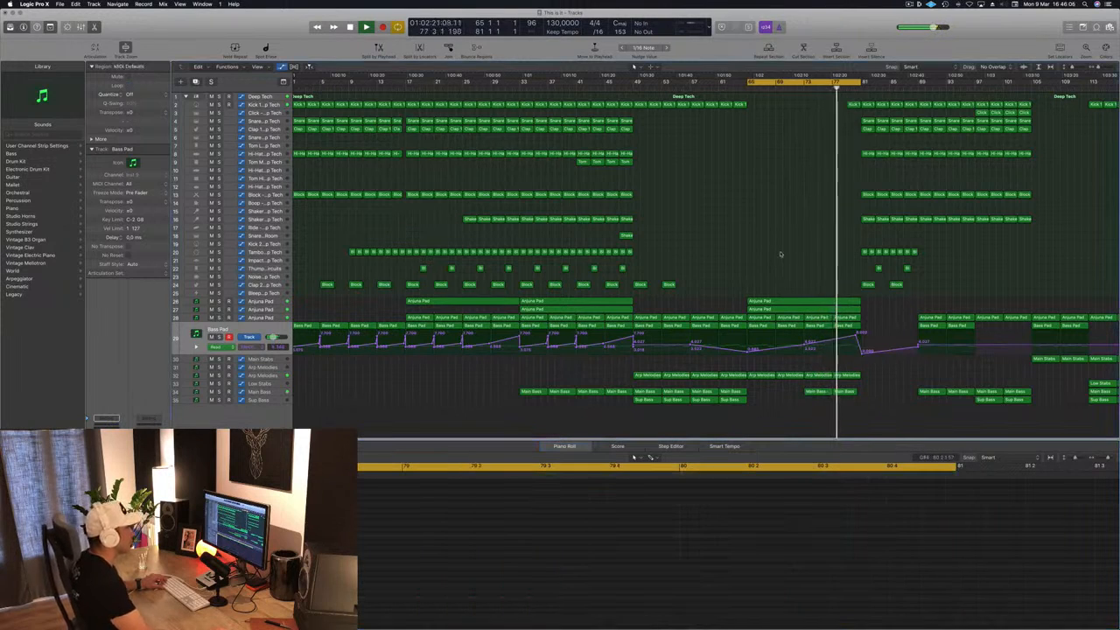
- Review the transition into bar 81 during playback, checking the kick fill against the pads and bass
scroll(780, 252, "up", 5)
scroll(788, 252, "down", 3)
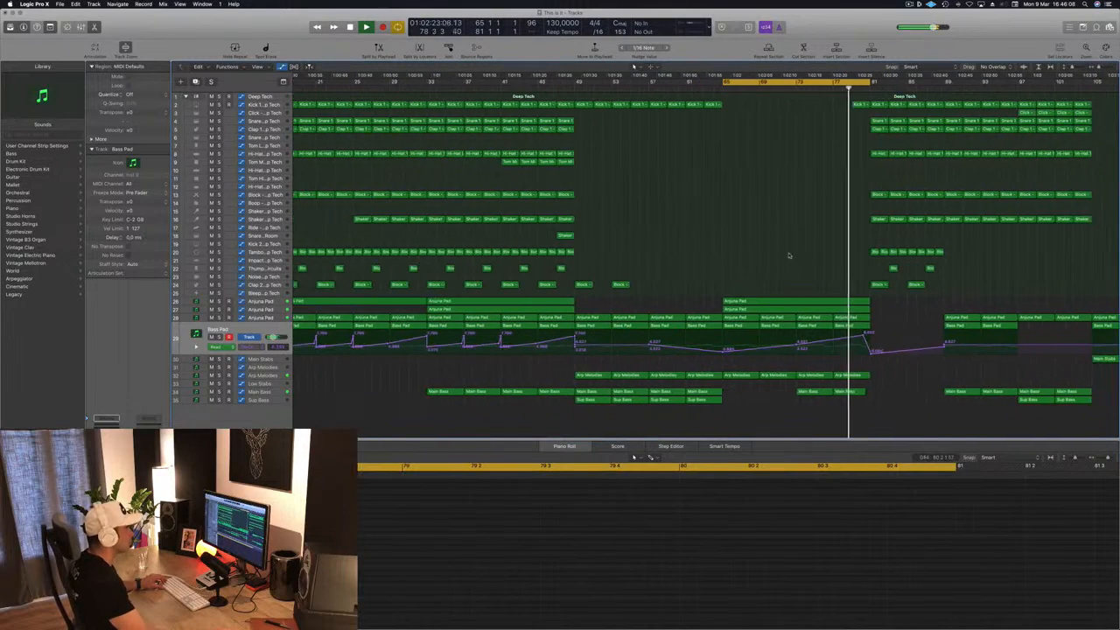
scroll(792, 254, "down", 3)
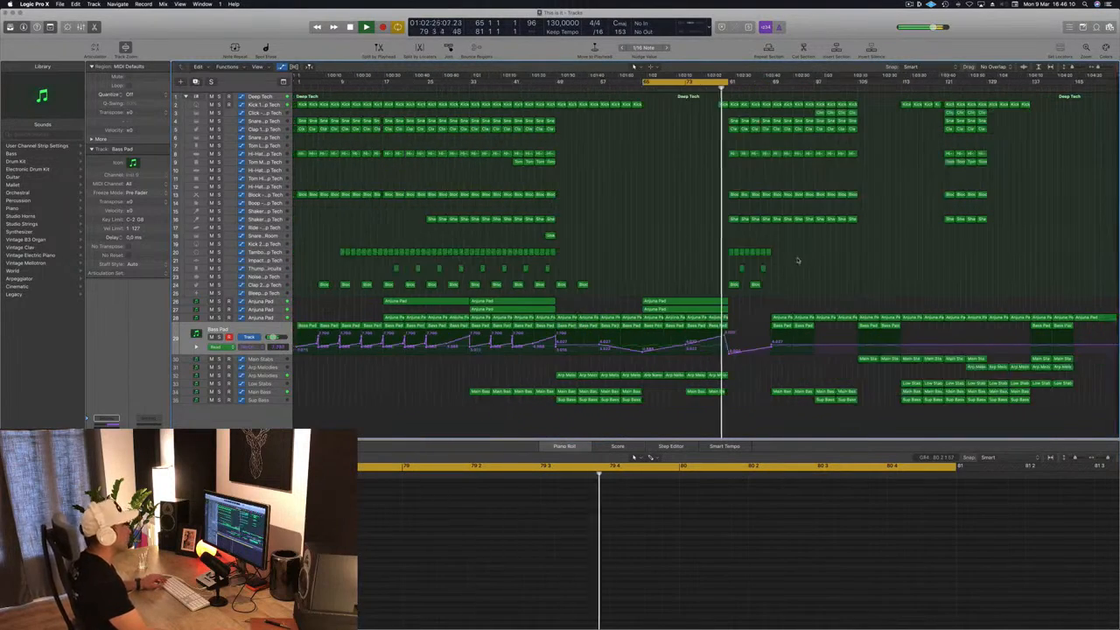
scroll(736, 247, "up", 2)
scroll(746, 249, "up", 1)
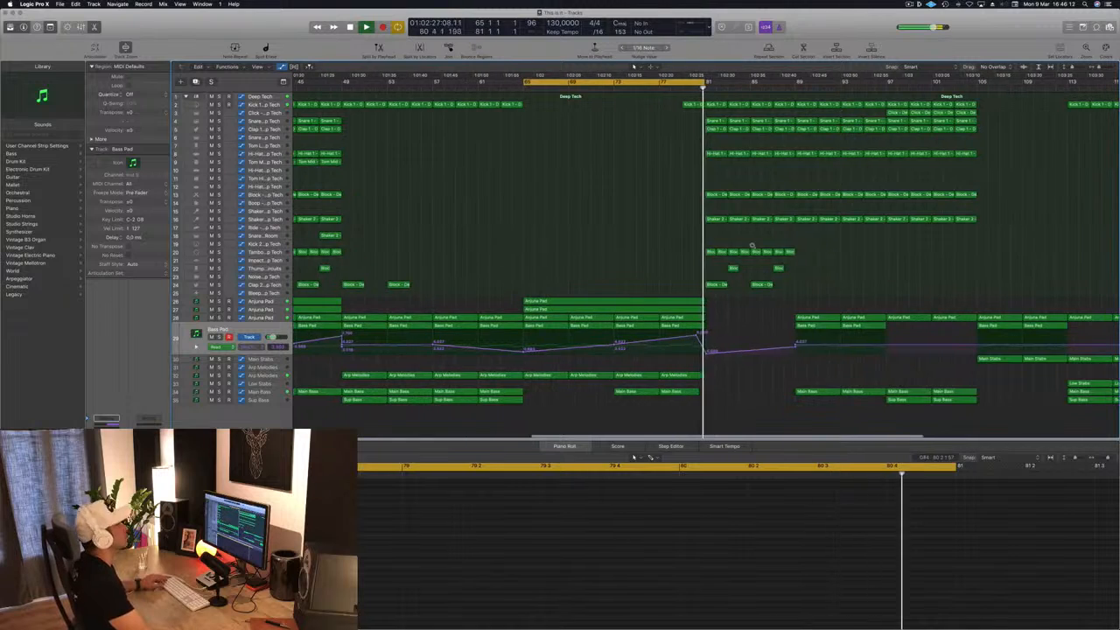
scroll(763, 247, "down", 5)
left_click(725, 89)
scroll(710, 144, "down", 1)
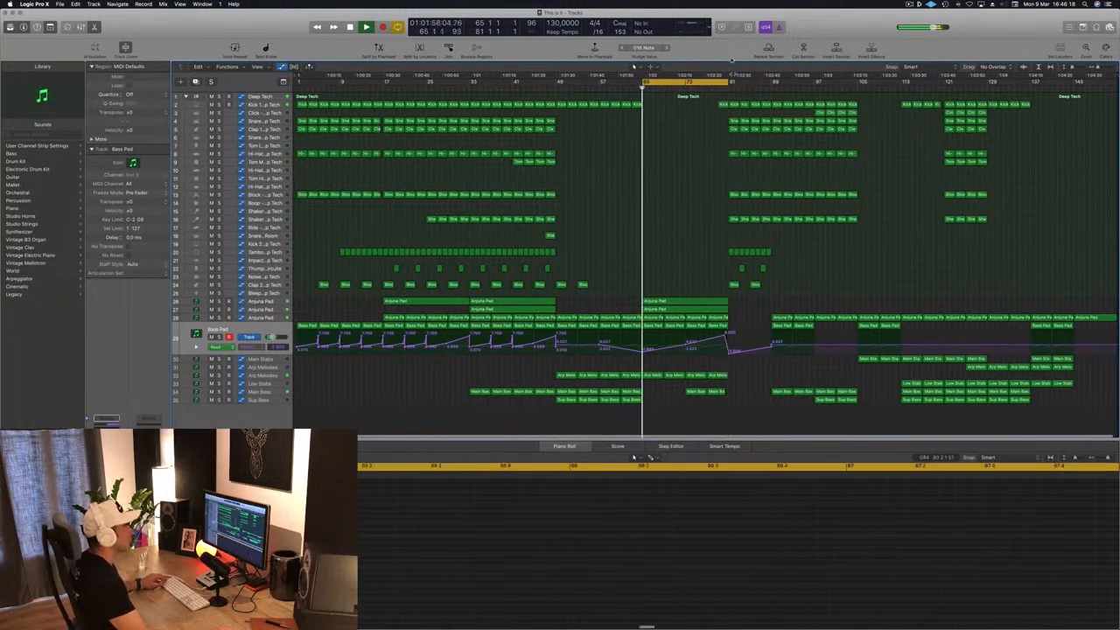
left_click(717, 89)
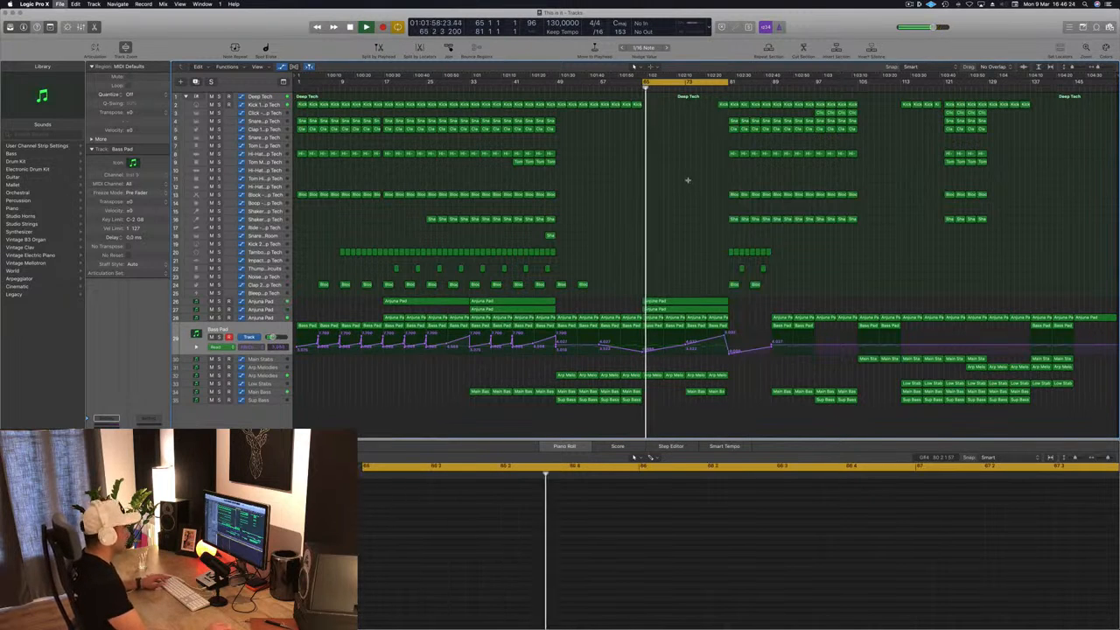
- Extend the cycle range back to bar 61 and play through the breakdown
scroll(688, 190, "up", 3)
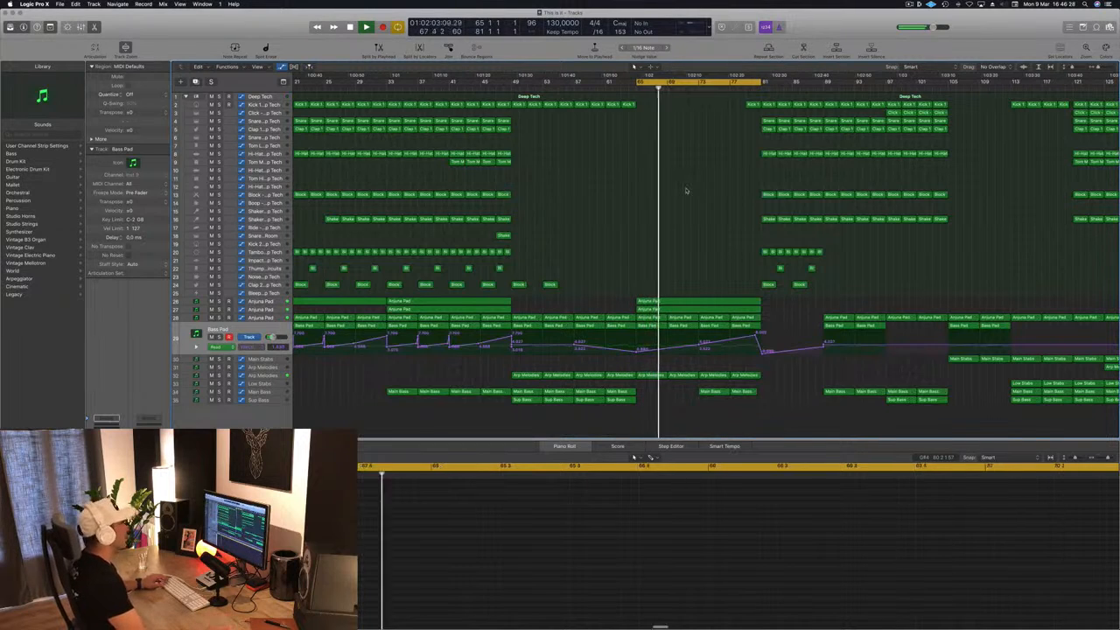
left_click_drag(638, 83, 604, 87)
key("space")
key("space")
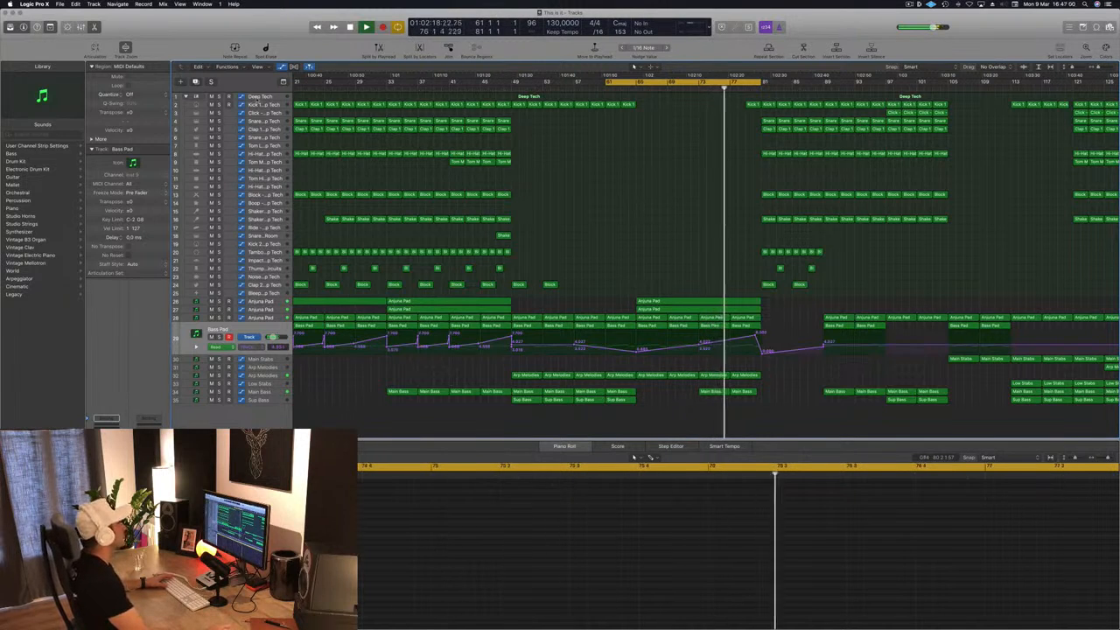
- Automate the Kick 1 volume to drop at bar 79 and rise back to -2.0 dB at bar 81
left_click(281, 106)
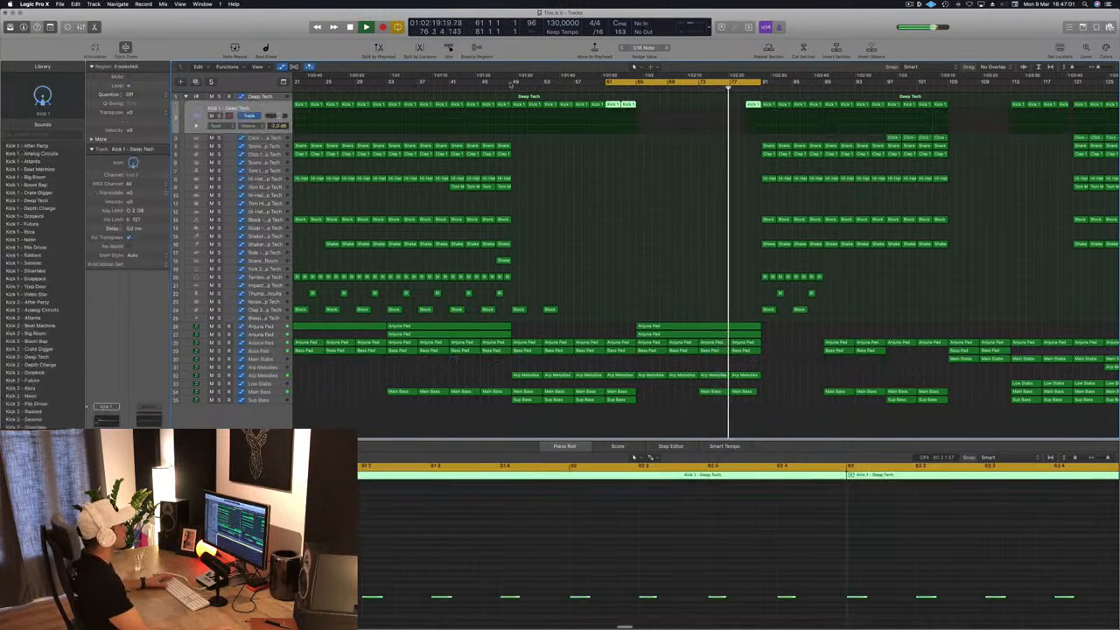
left_click(760, 121)
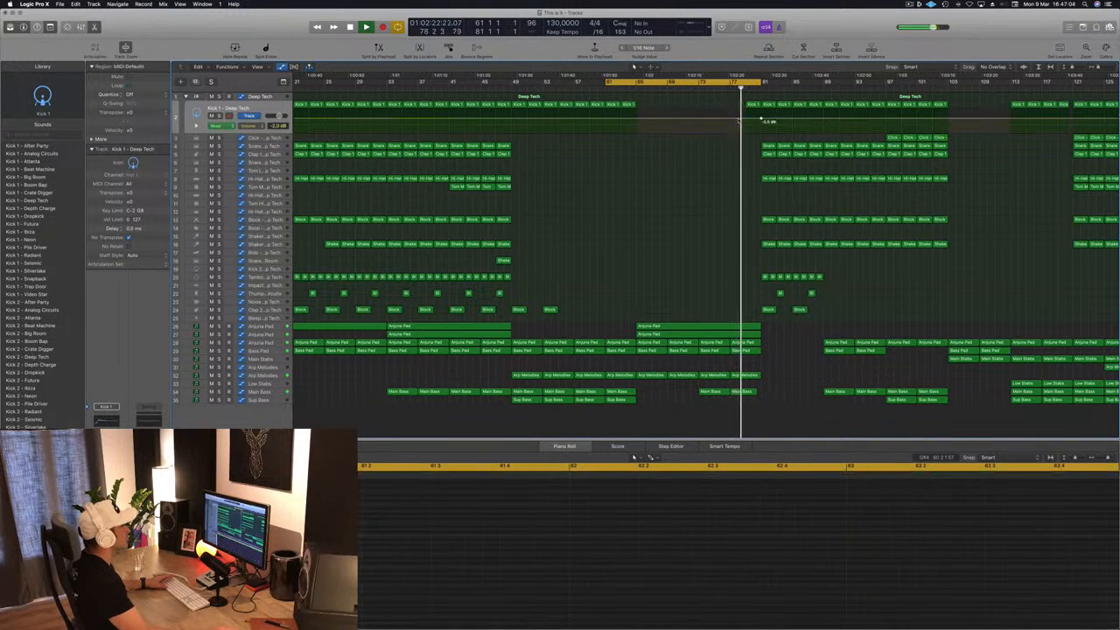
left_click_drag(745, 121, 748, 129)
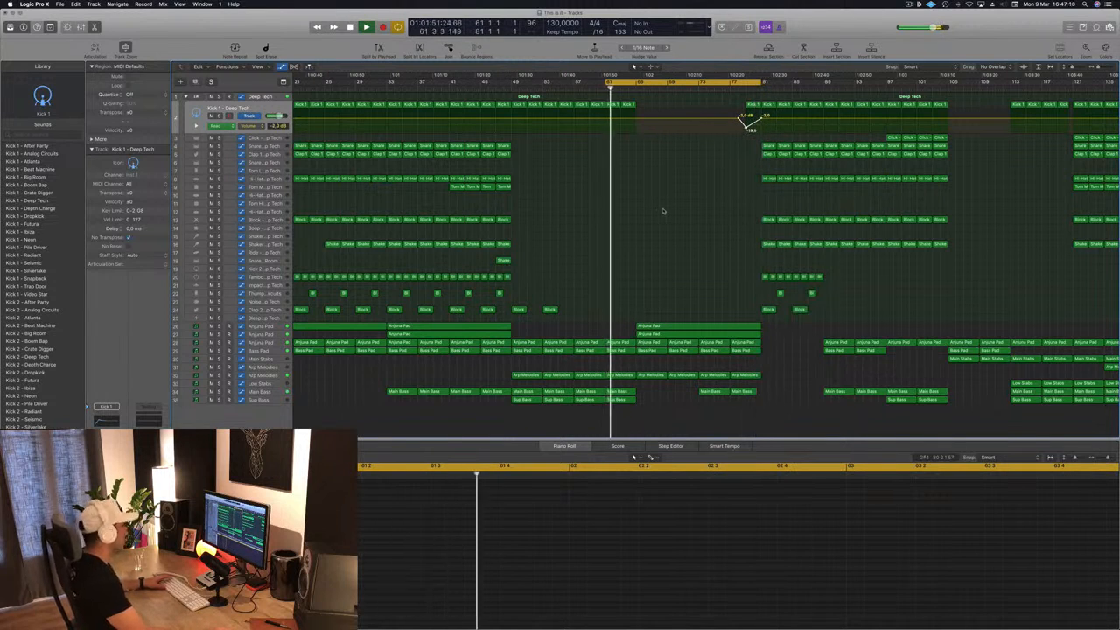
key("space")
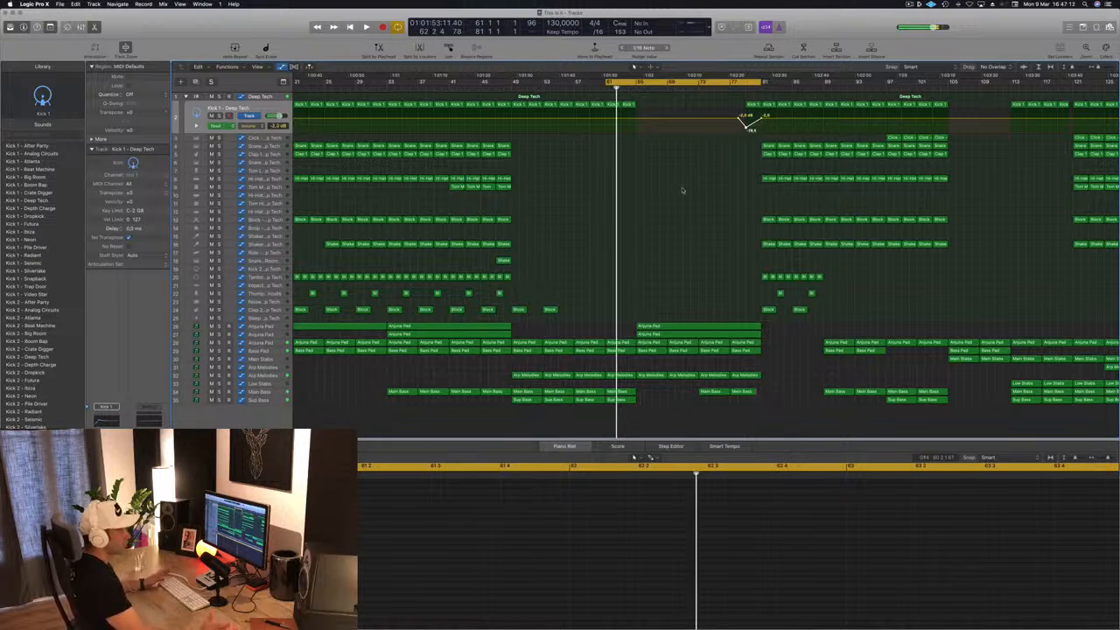
- Play the transition with the cycle starting at bar 77, and move the cycle range to start at bar 81
key("space")
left_click_drag(609, 84, 731, 85)
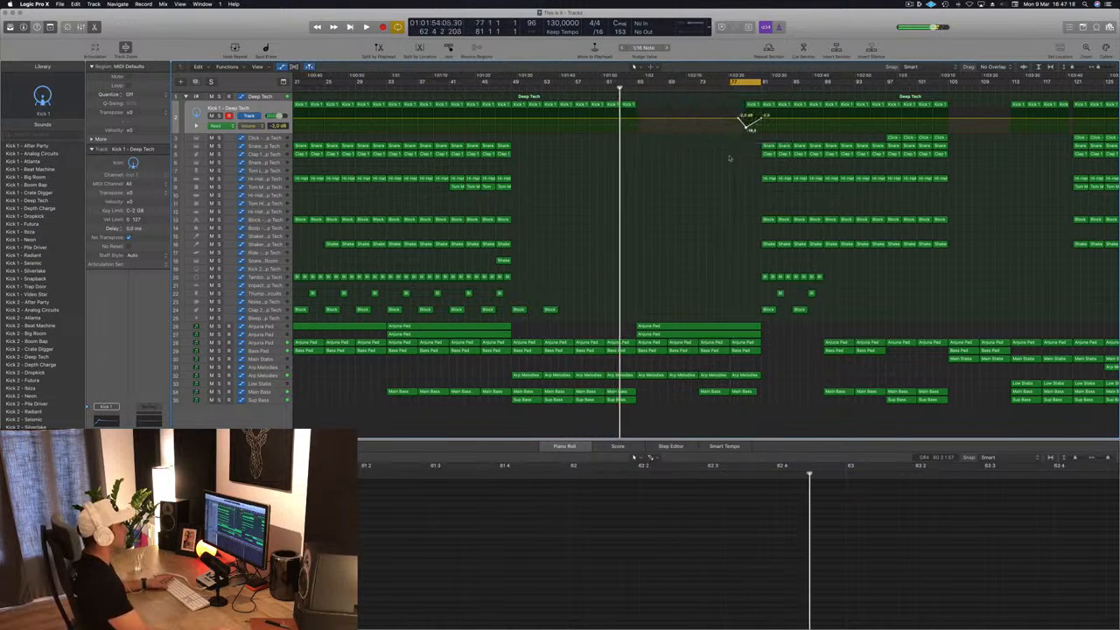
key("space")
scroll(765, 180, "up", 3)
scroll(765, 180, "down", 3)
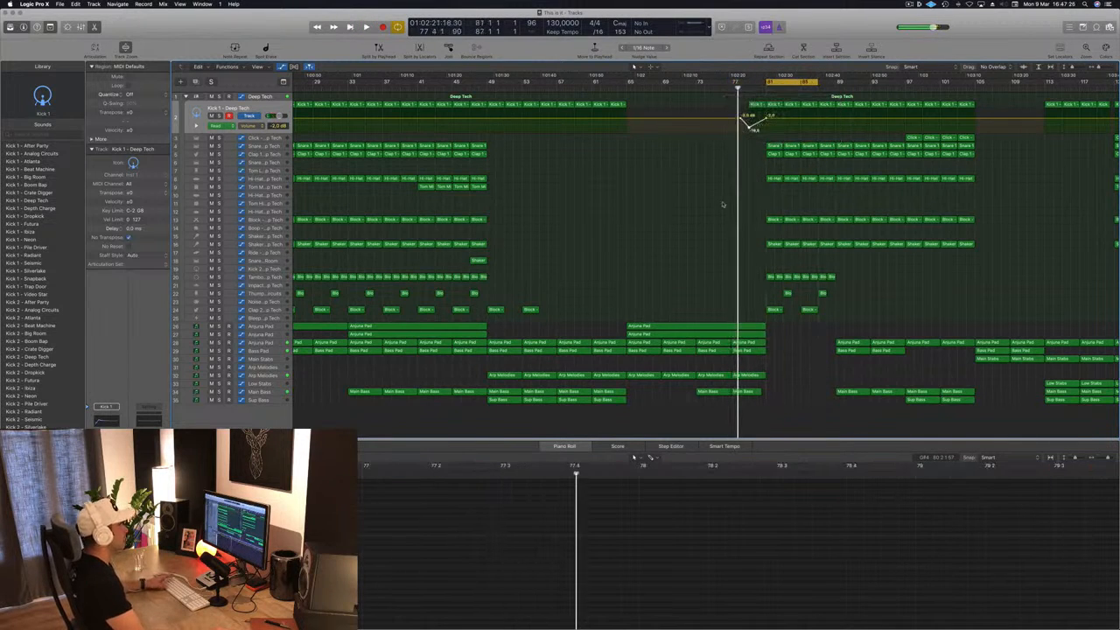
scroll(685, 229, "down", 3)
scroll(655, 230, "down", 1)
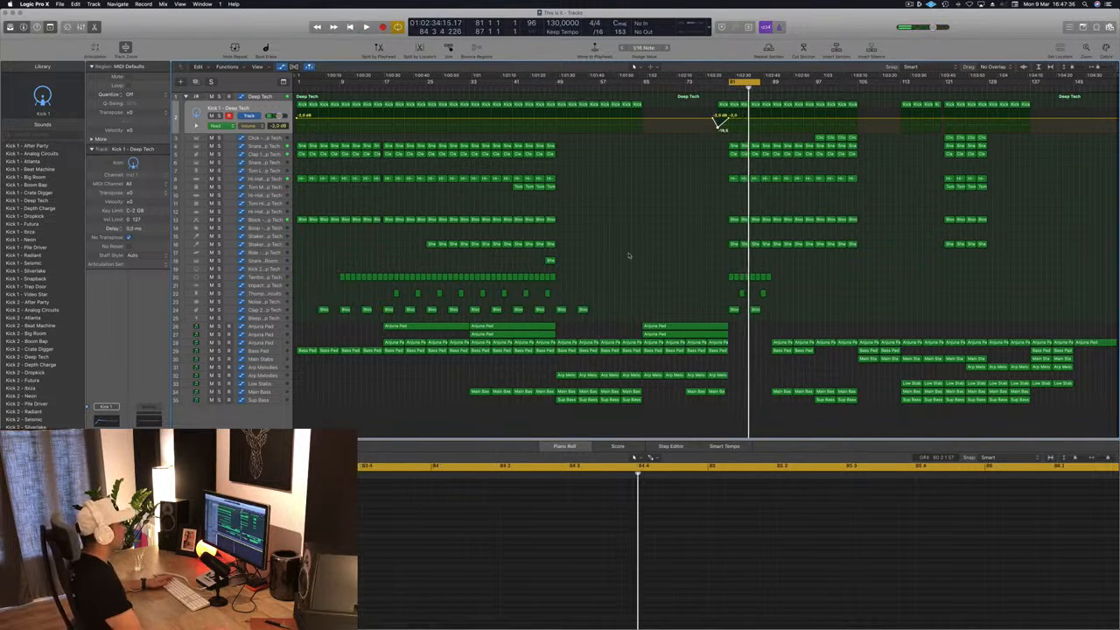
- Copy the four Tom Mid regions ending at bar 49 to bar 81 and play them back
left_click_drag(555, 192, 734, 190)
key("space")
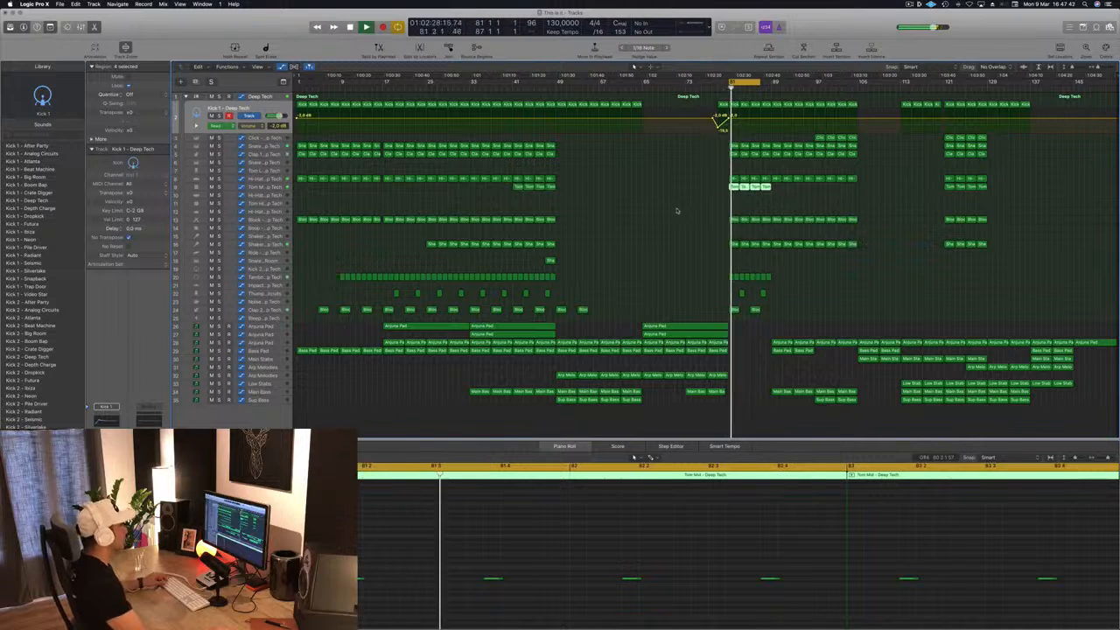
left_click(674, 199)
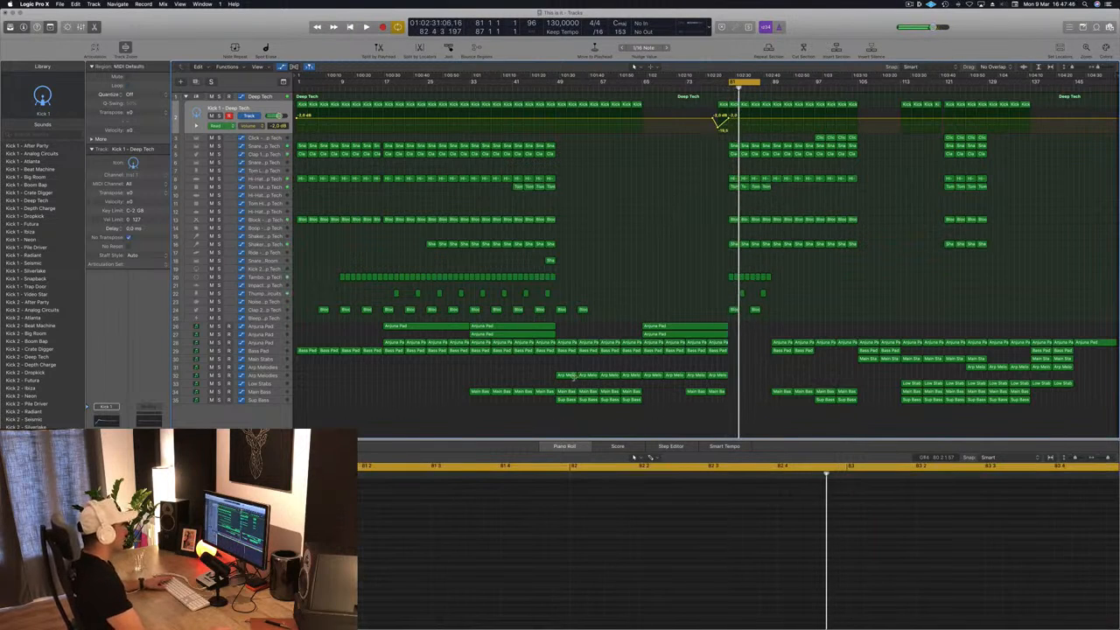
- Copy two Main Bass regions to bars 81 through 89 and play them with the track's automation shown
left_click(698, 394)
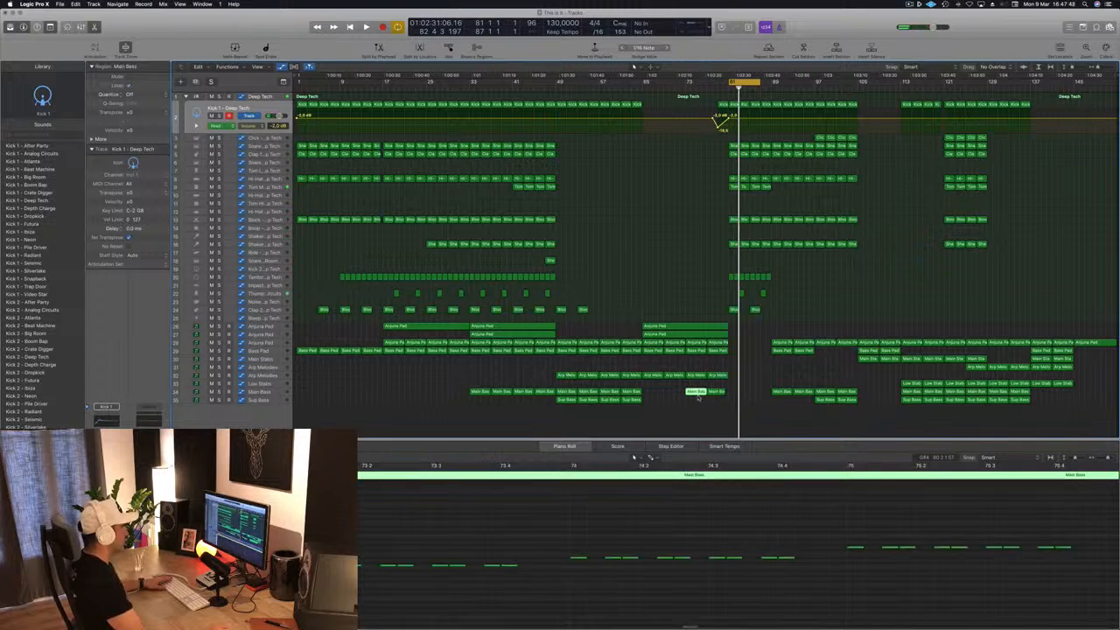
left_click_drag(781, 394, 742, 399)
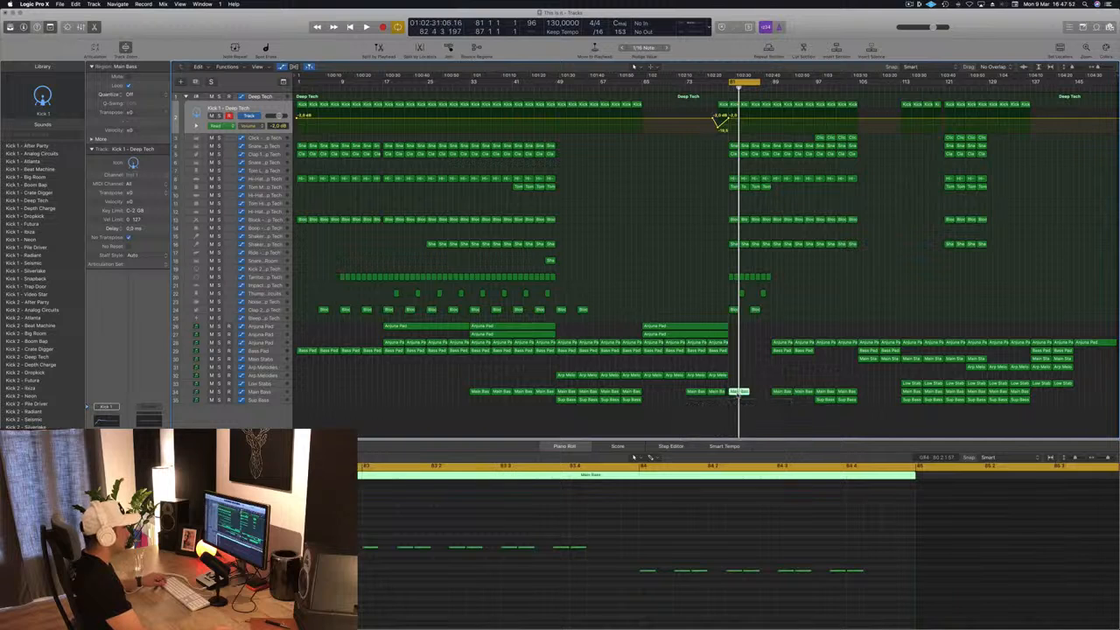
key("space")
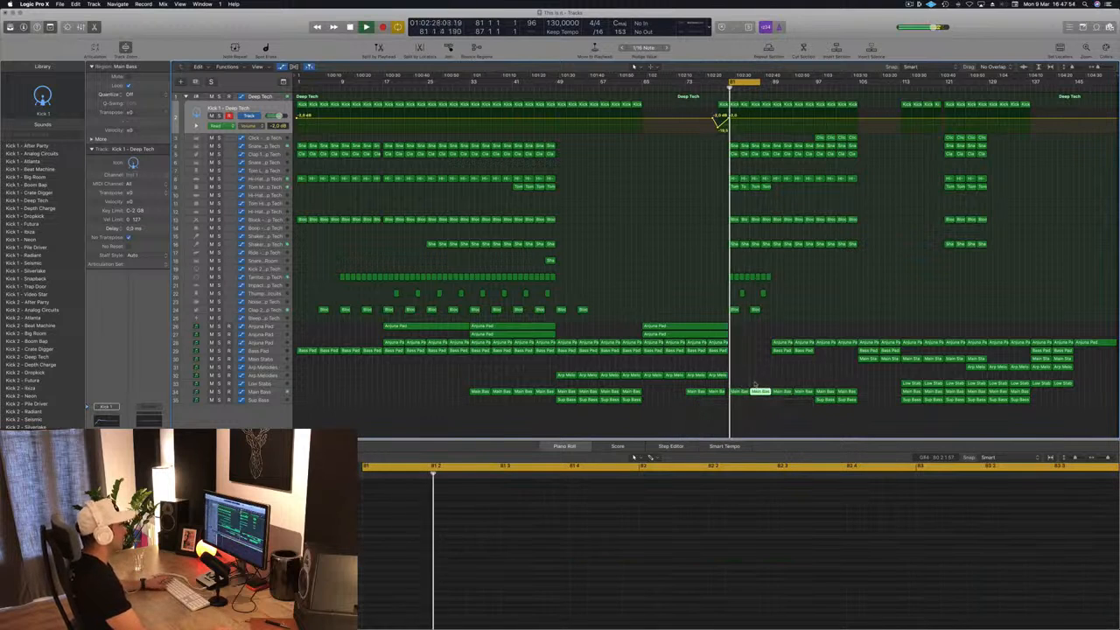
left_click(275, 396)
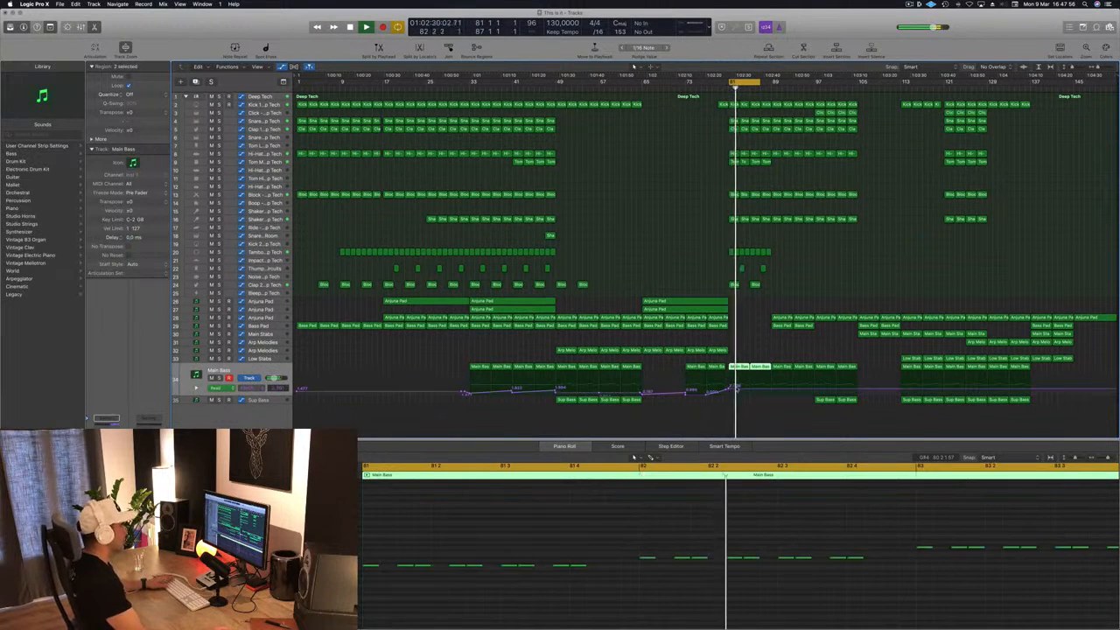
key("space")
- Copy two Sup Bass regions to bar 81, clean up the Main Bass automation at that bar, and play the result
left_click(827, 400)
left_click_drag(831, 401, 733, 386)
key("space")
left_click(730, 391)
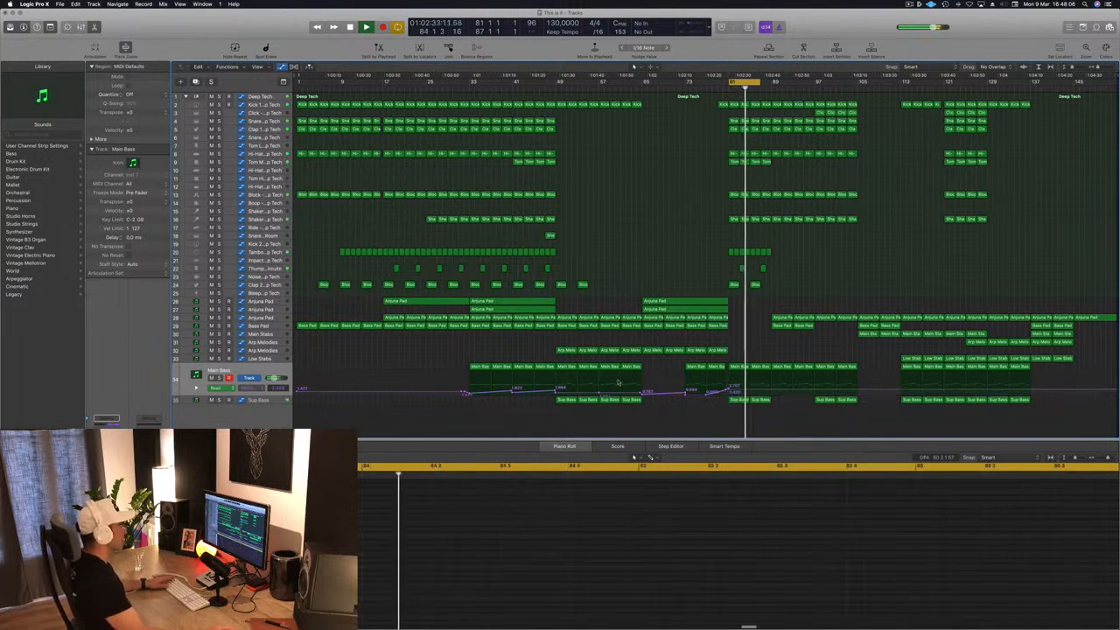
key("space")
left_click(263, 401)
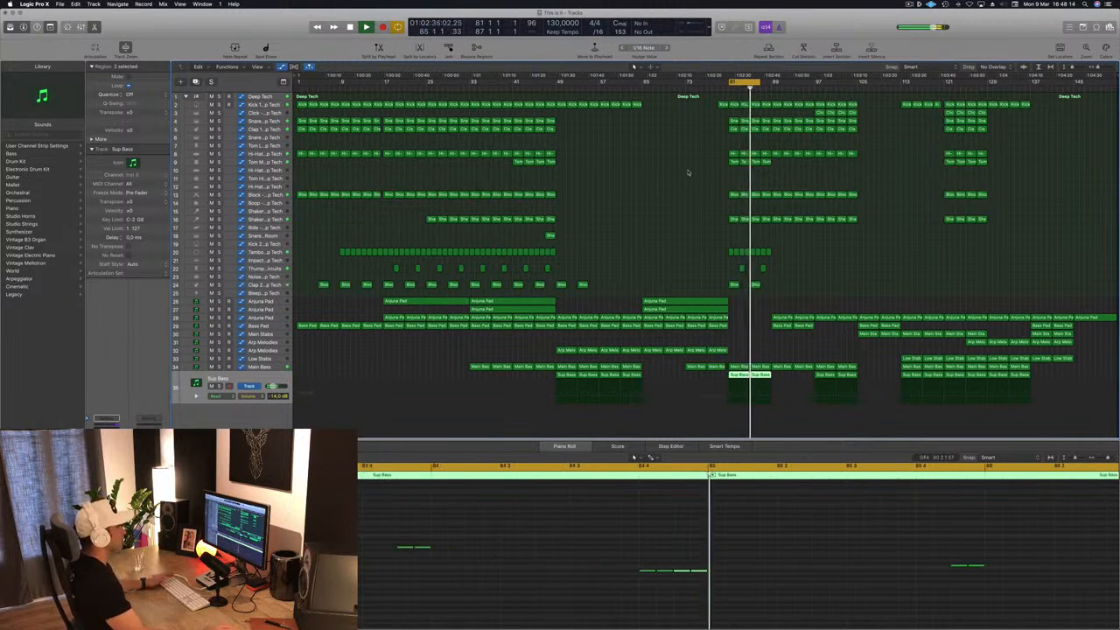
- Copy a Bass Pad region from bar 89 to bar 81 and make its filter cutoff automation rise towards bar 85
left_click(770, 325)
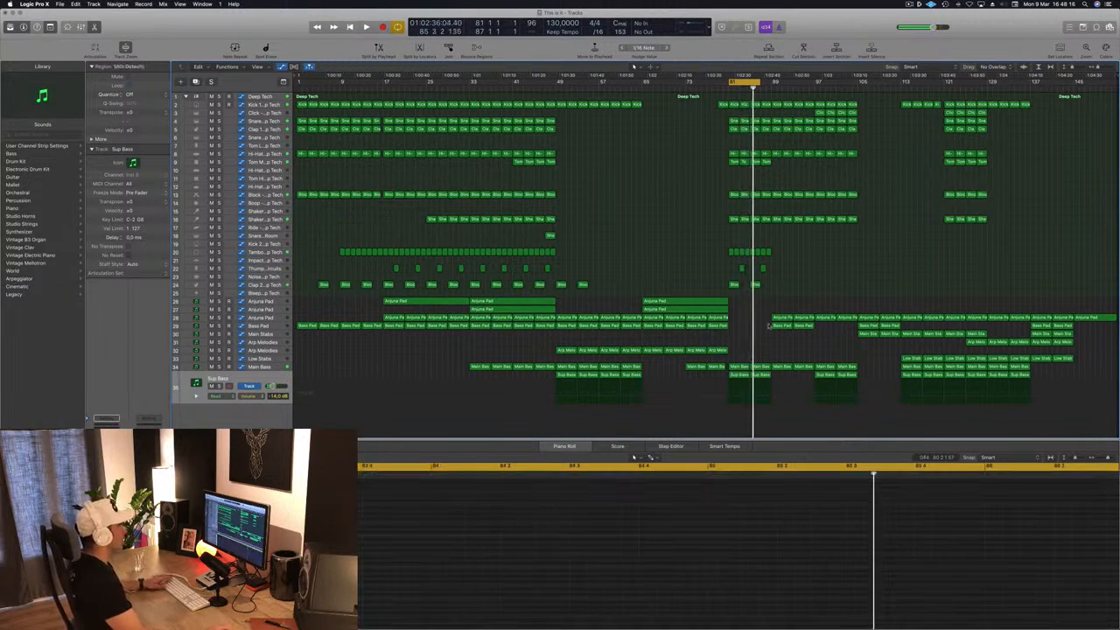
left_click(780, 326)
left_click_drag(776, 327, 742, 329)
left_click(276, 328)
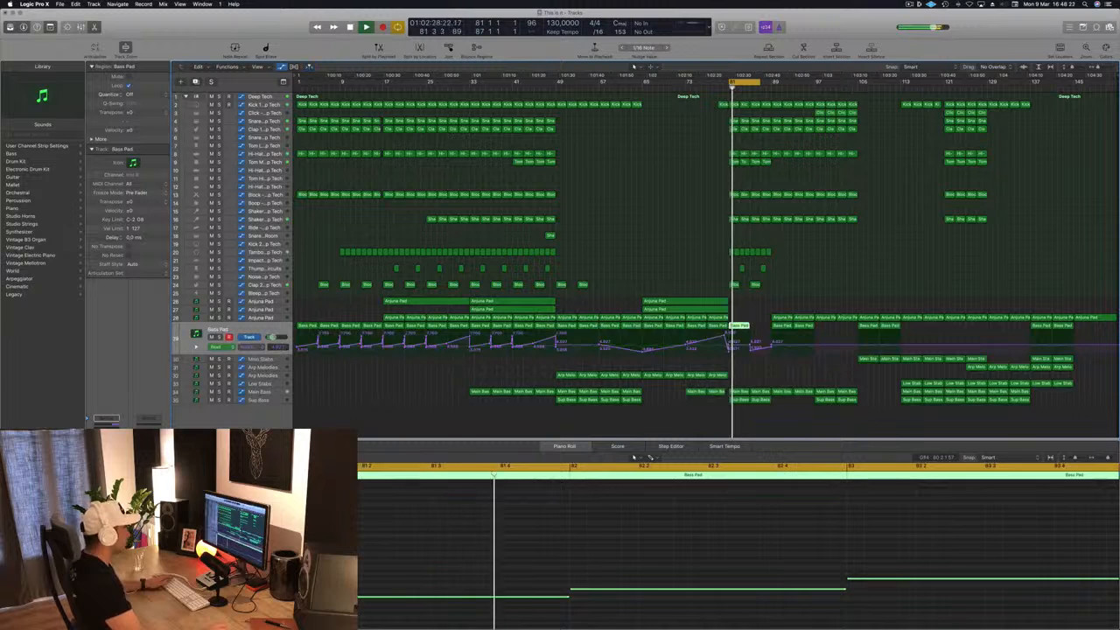
left_click(731, 337)
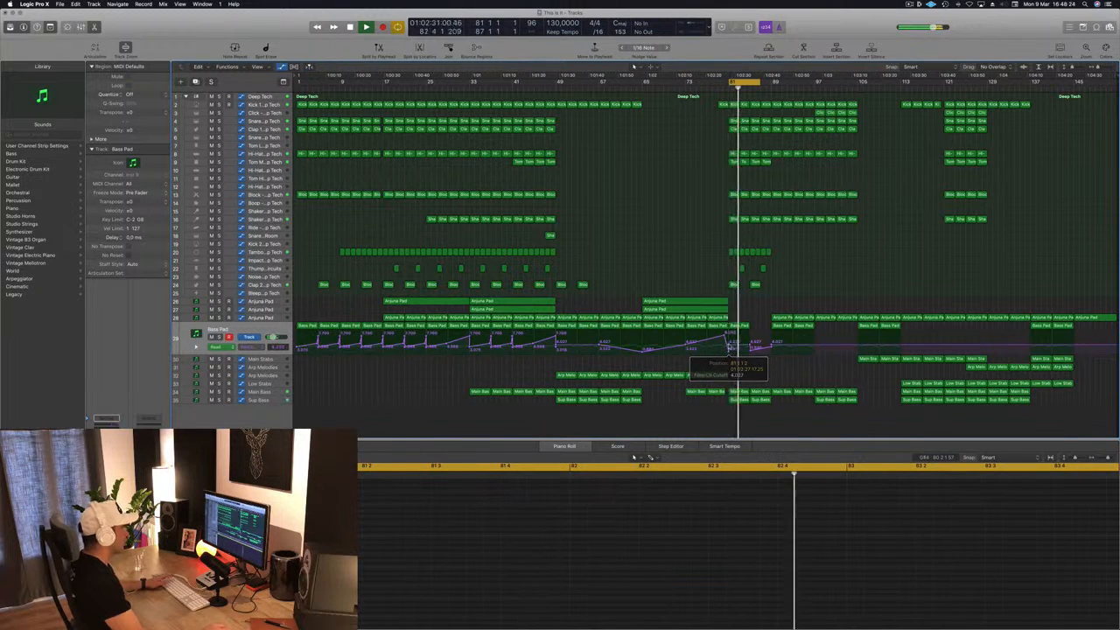
left_click_drag(751, 347, 754, 339)
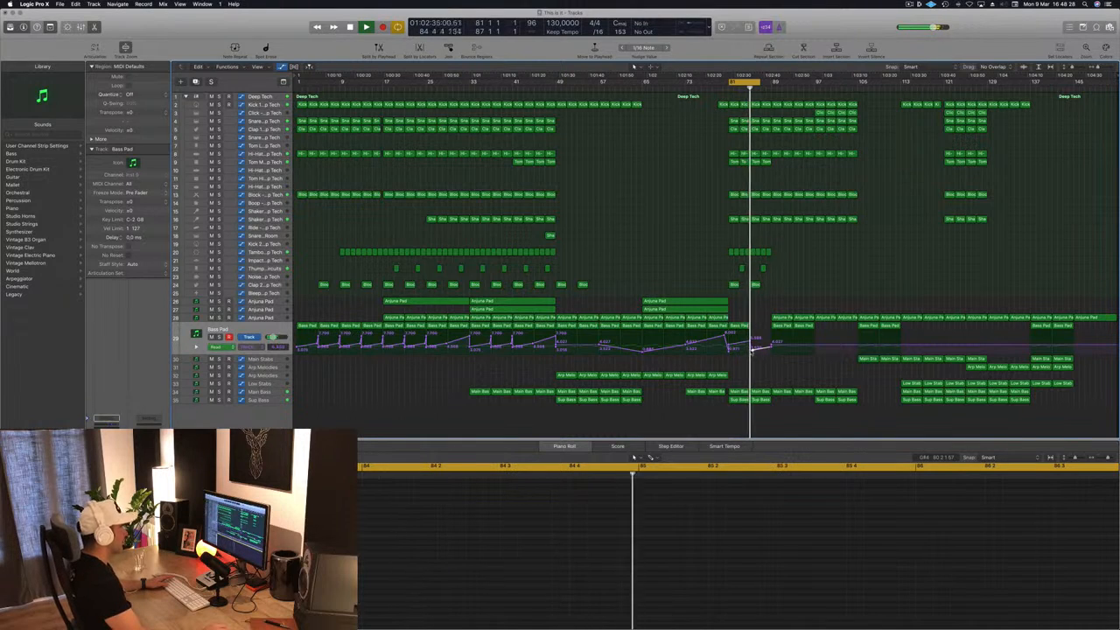
key("space")
- Copy the Bass Pad region from bar 81 to bar 85 and adjust the filter cutoff automation at bar 85
left_click(740, 325)
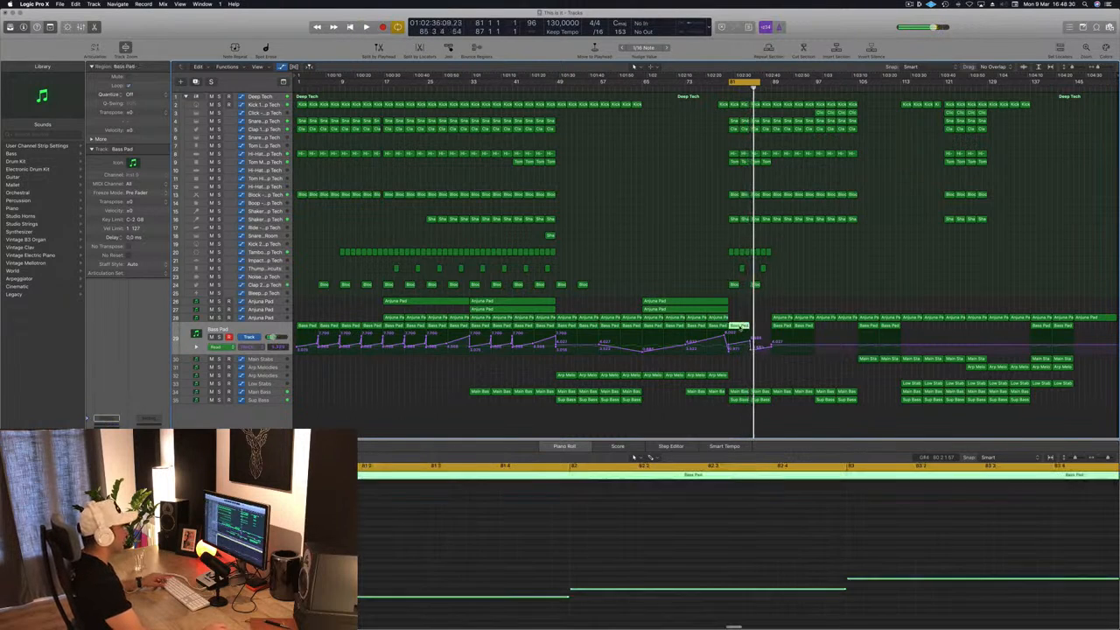
left_click_drag(745, 330, 765, 331)
key("space")
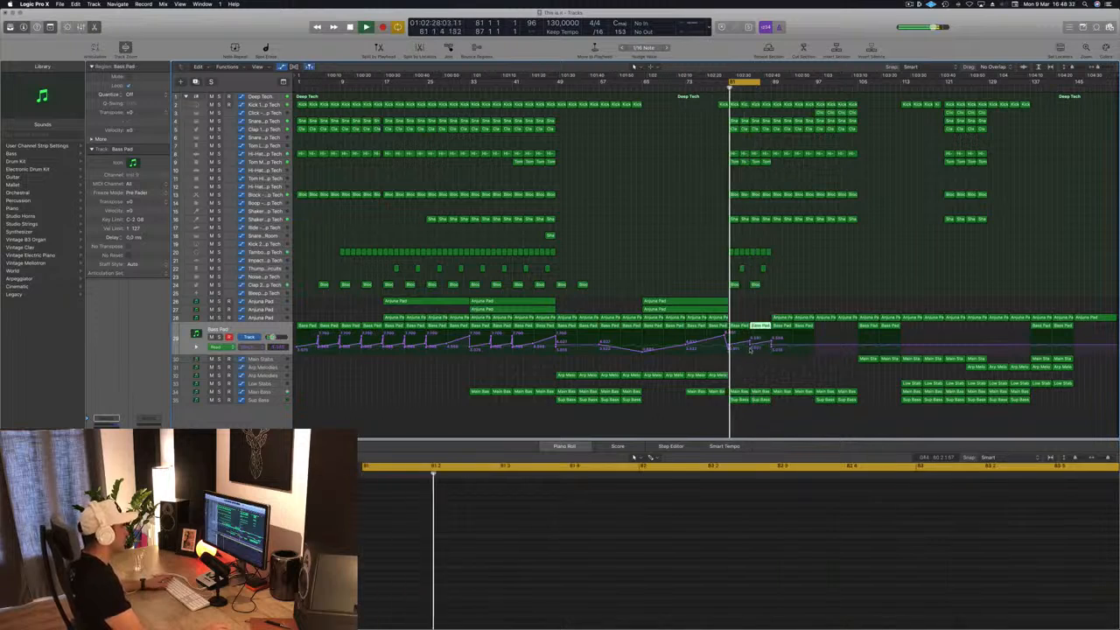
left_click(750, 347)
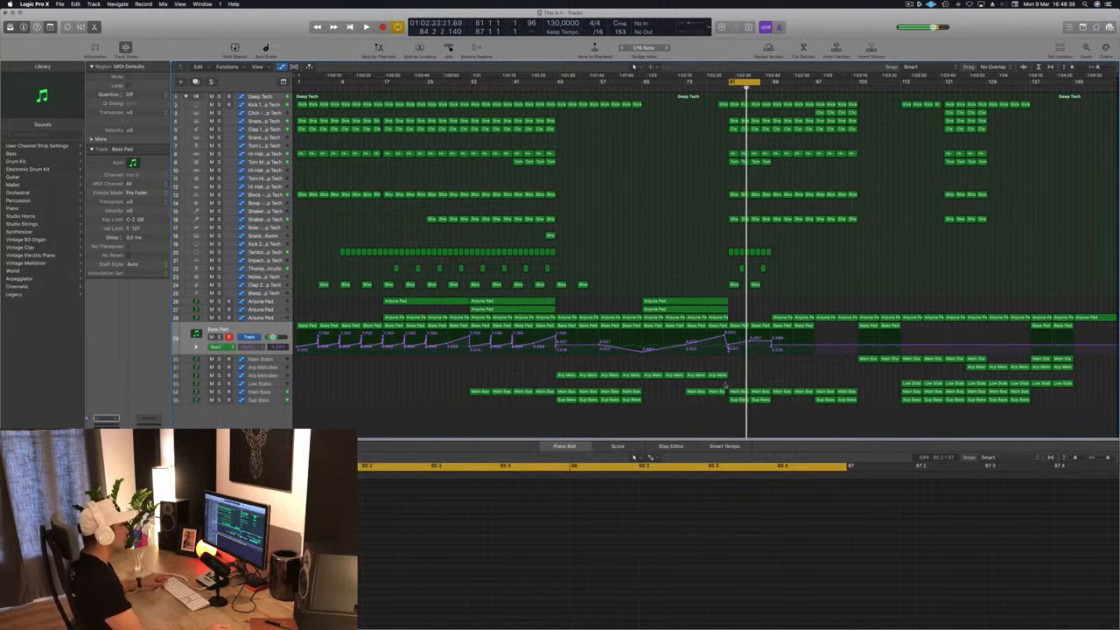
- Copy the last breakdown Arp Melodies region to bar 81 and thin out its melody by deleting notes
left_click_drag(719, 376, 739, 376)
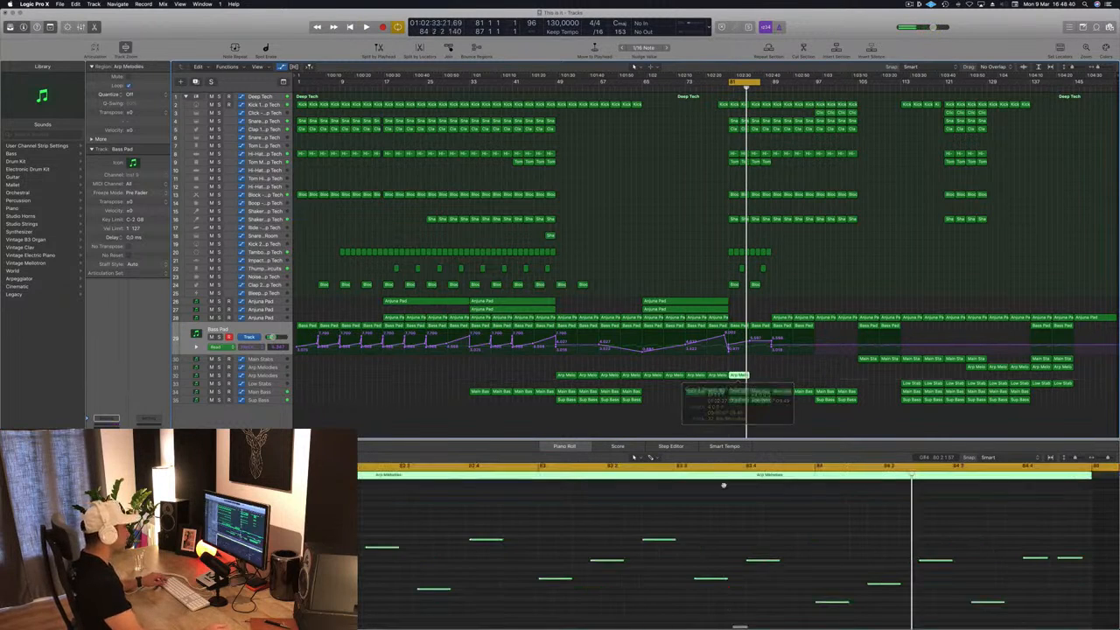
scroll(711, 526, "down", 3)
scroll(715, 522, "left", 1)
left_click(715, 512)
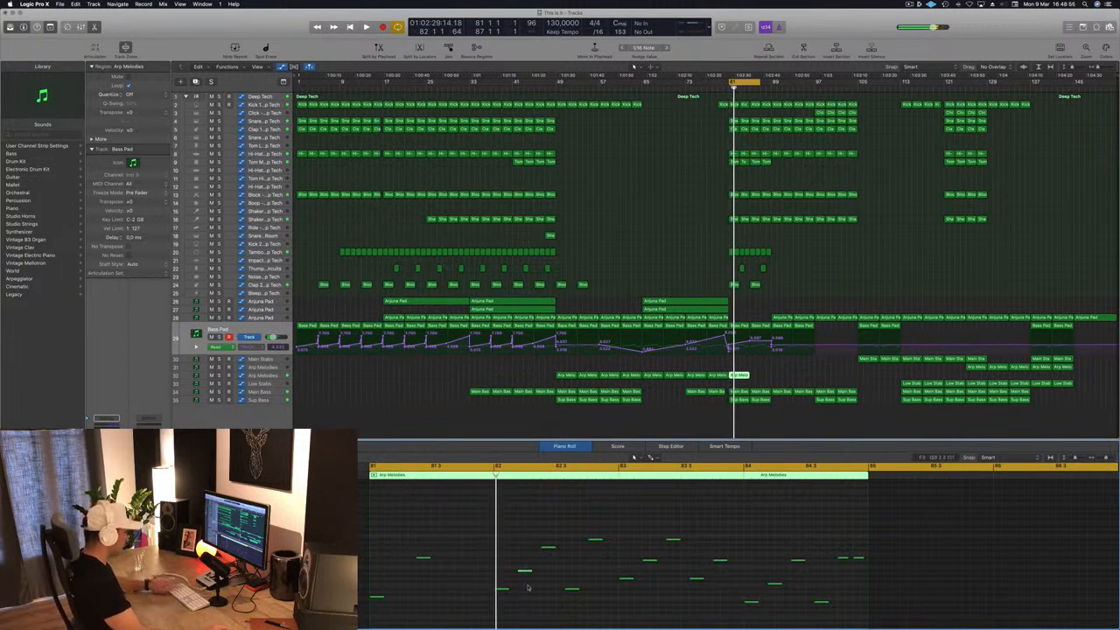
left_click_drag(574, 529, 604, 608)
key("Delete")
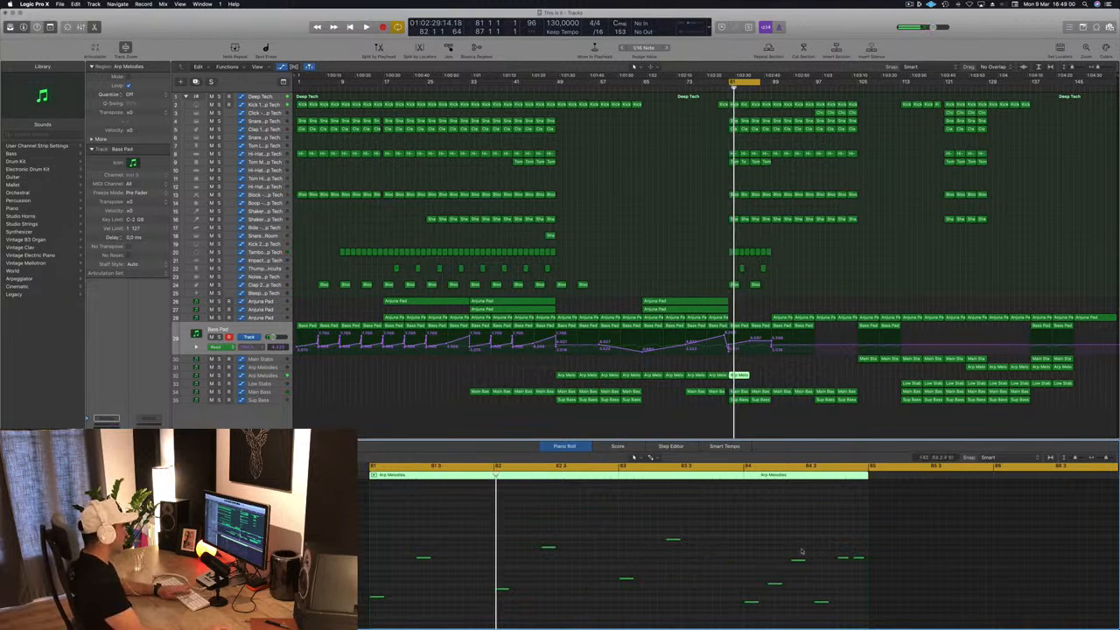
scroll(830, 604, "down", 2)
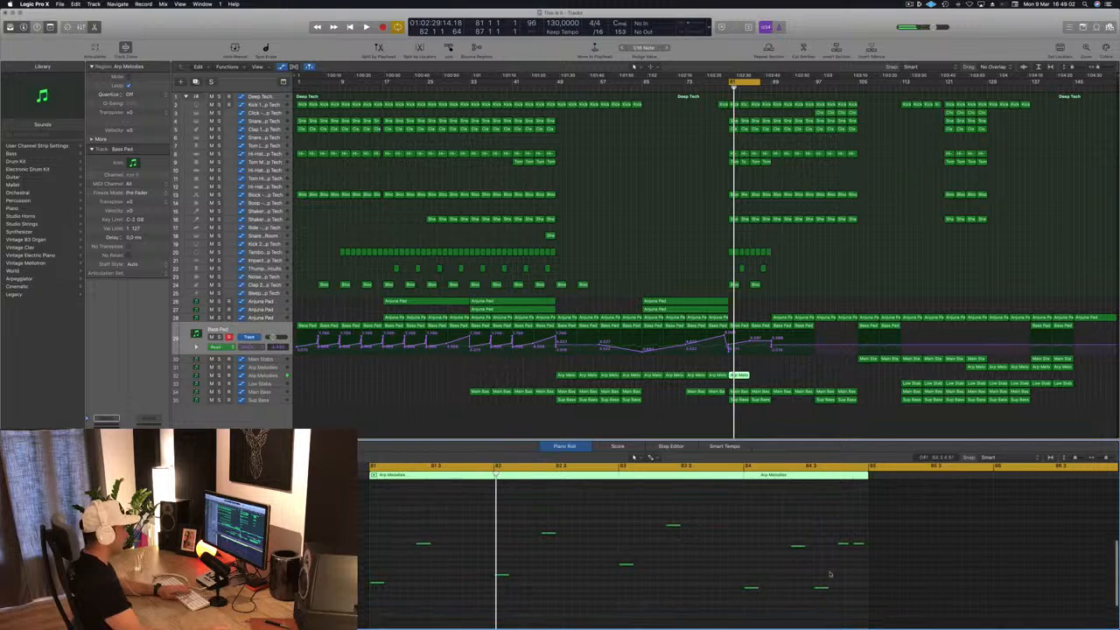
left_click_drag(814, 537, 875, 615)
key("Delete")
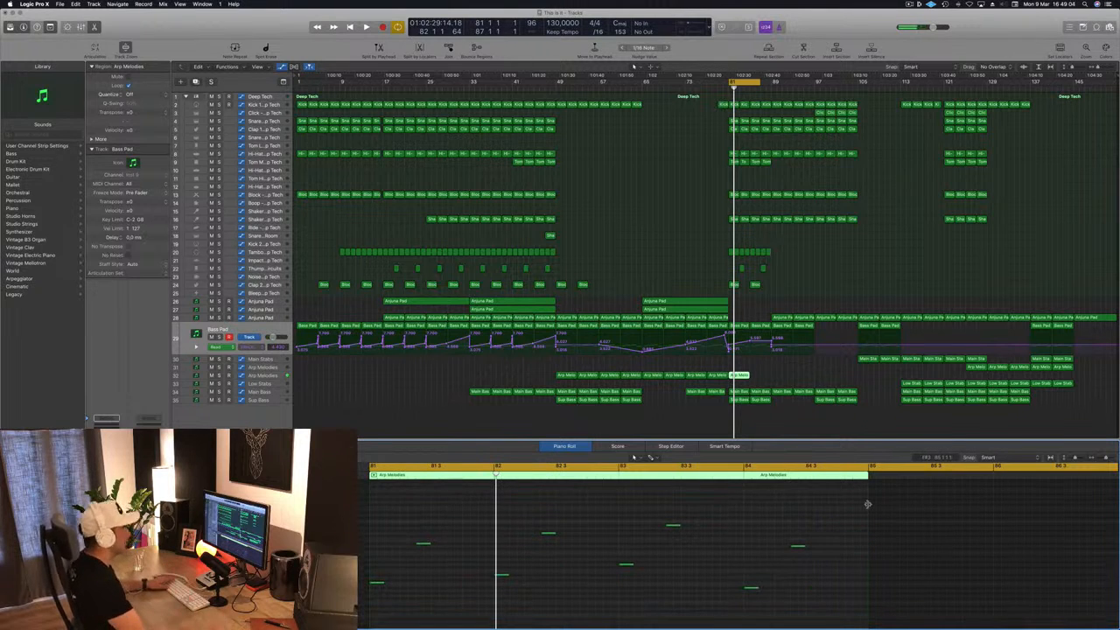
- Repeat the thinned Arp Melodies region up to bar 97 and drop the track's automation at bar 81
left_click(282, 376)
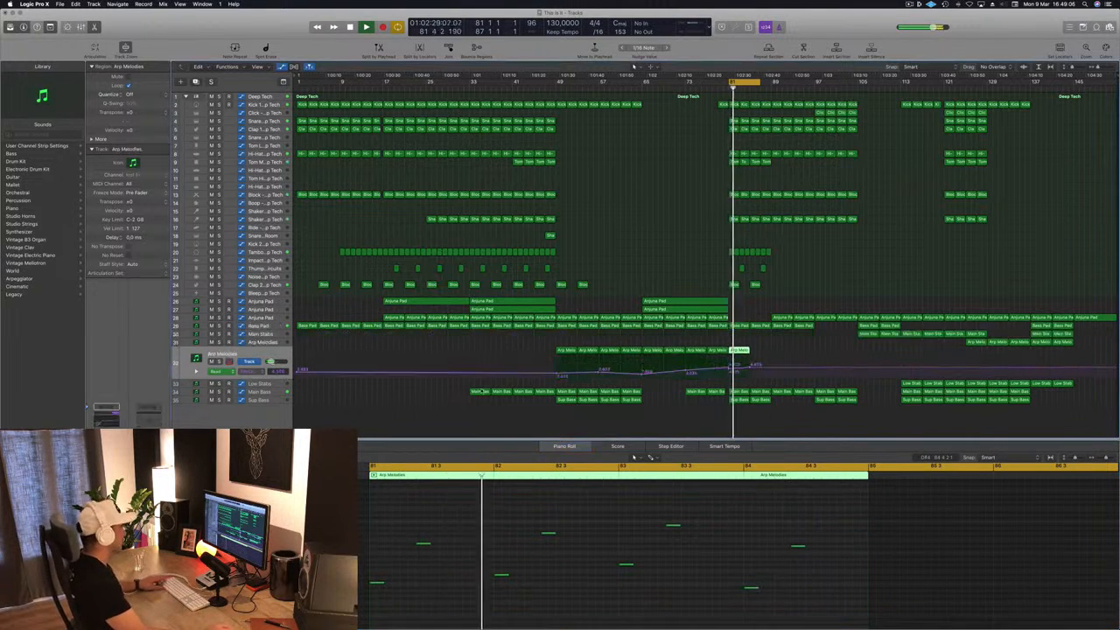
left_click_drag(744, 350, 729, 373)
key("space")
key("space")
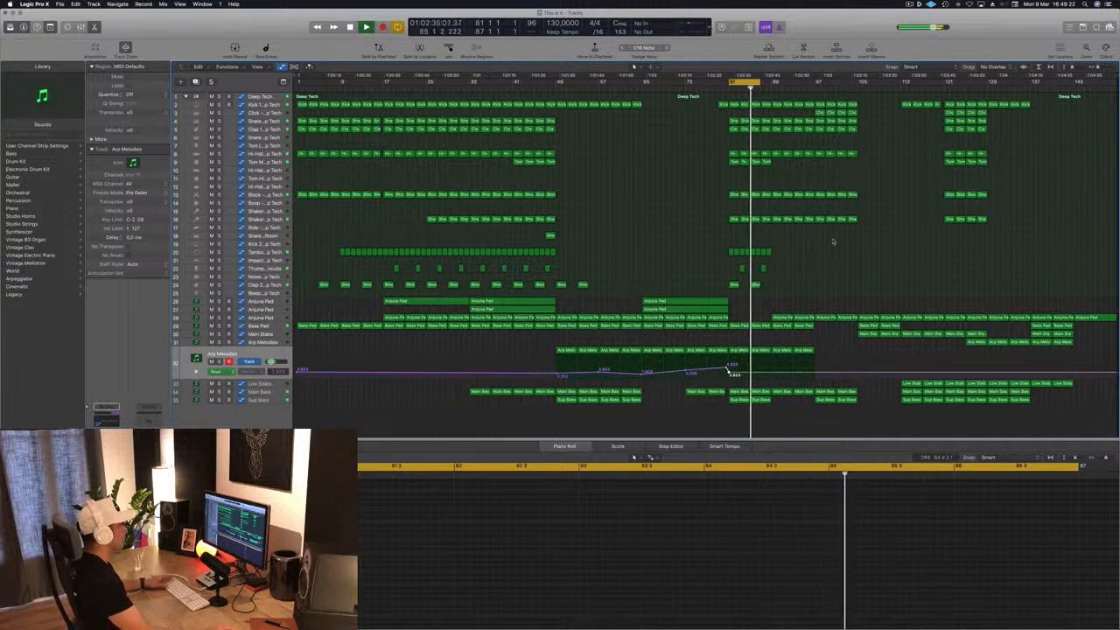
- Delete the Clap 2 region near bar 85 and extend the cycle range to about bar 96
left_click_drag(774, 282, 757, 290)
key("Delete")
key("space")
left_click_drag(762, 85, 812, 85)
key("space")
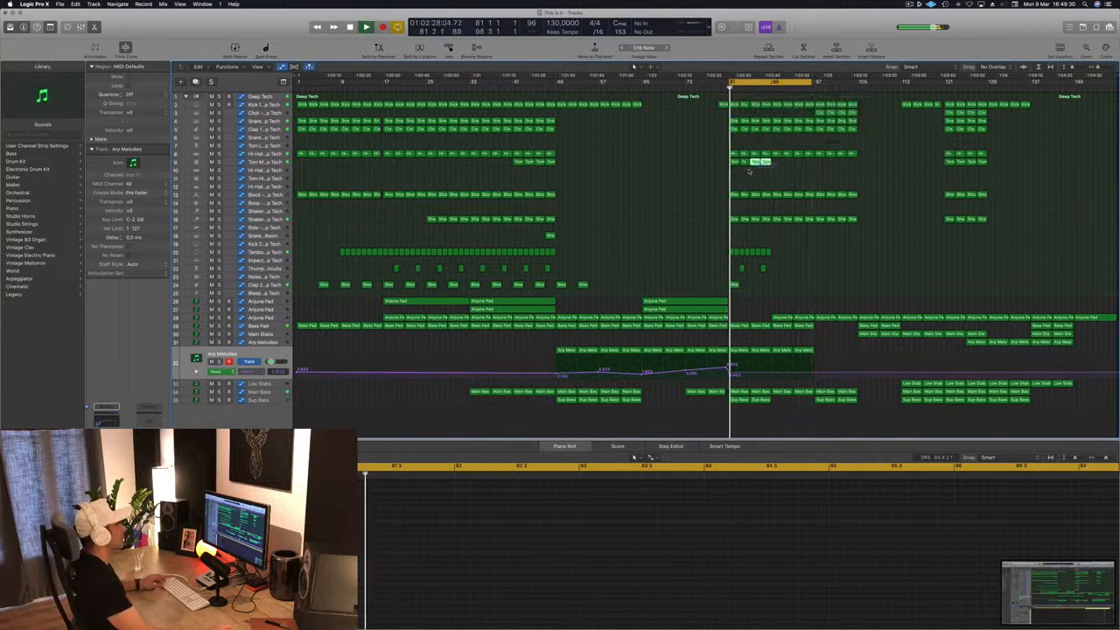
- Copy the four Tom Mid regions from bar 81 to bar 89 and play them back
left_click(732, 162)
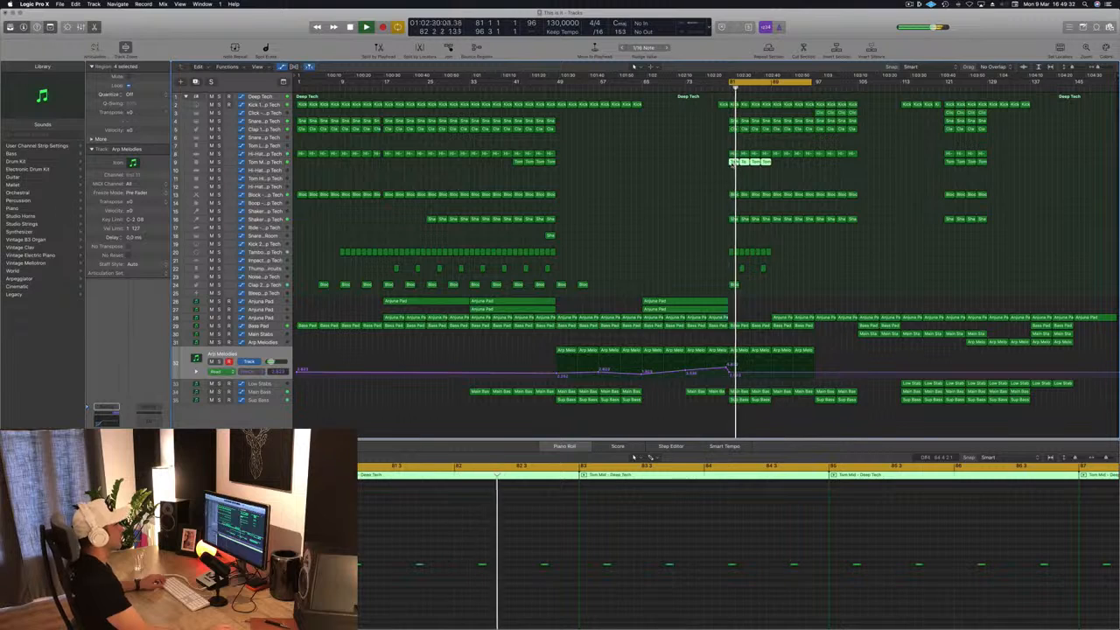
left_click_drag(733, 164, 776, 165)
key("space")
key("space")
- Try a copy of the bar 113 Low Stabs region at bar 81, adjusting the track's automation there during playback
left_click(906, 384)
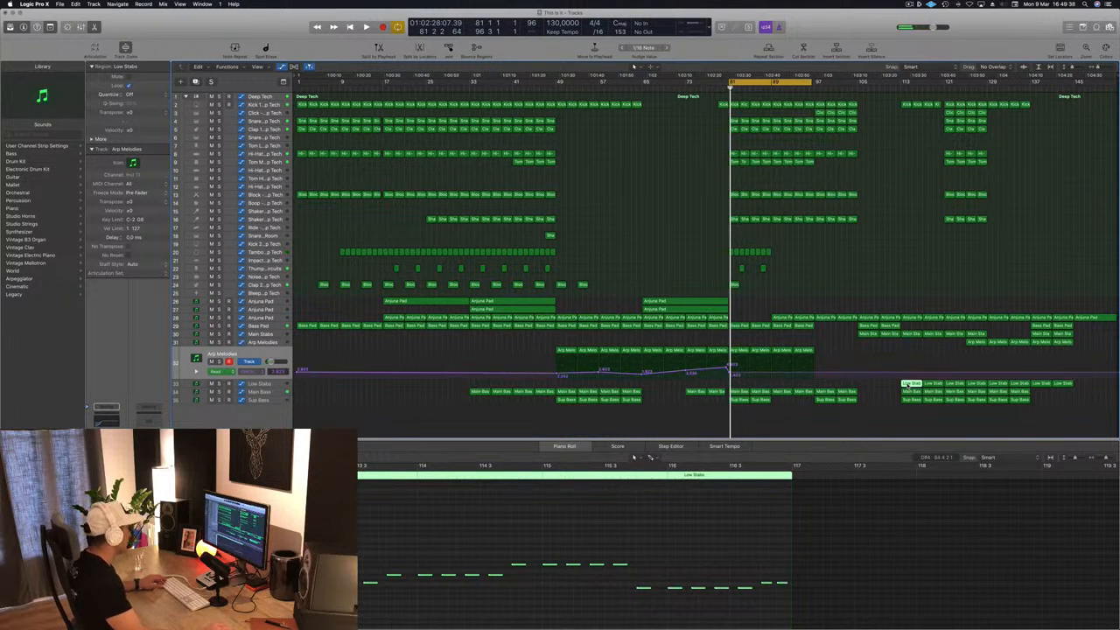
left_click_drag(908, 386, 733, 385)
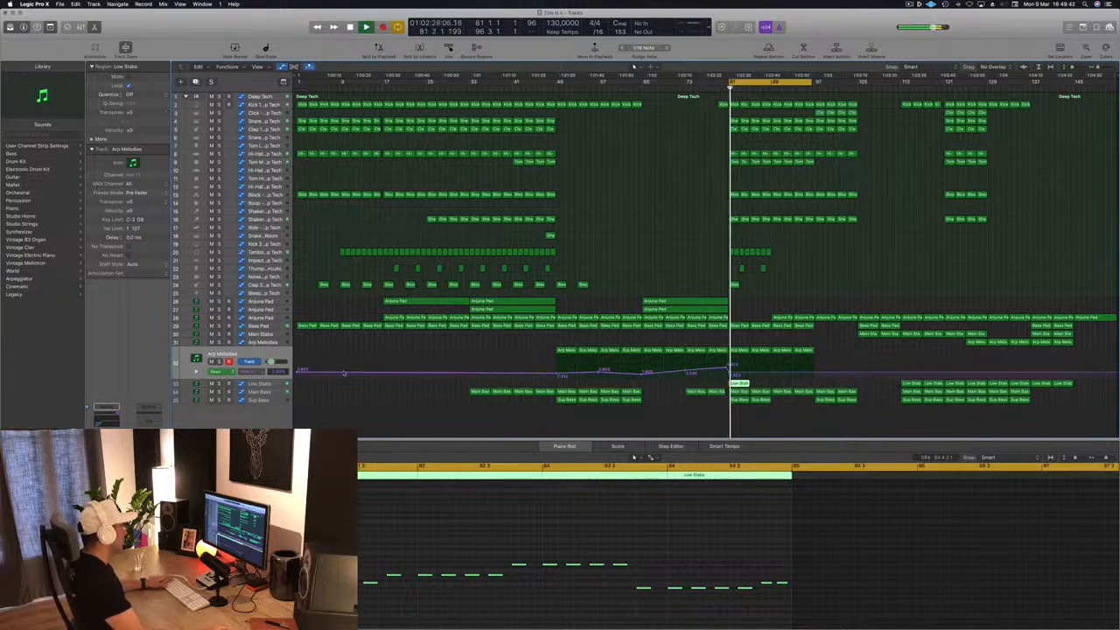
left_click(260, 384)
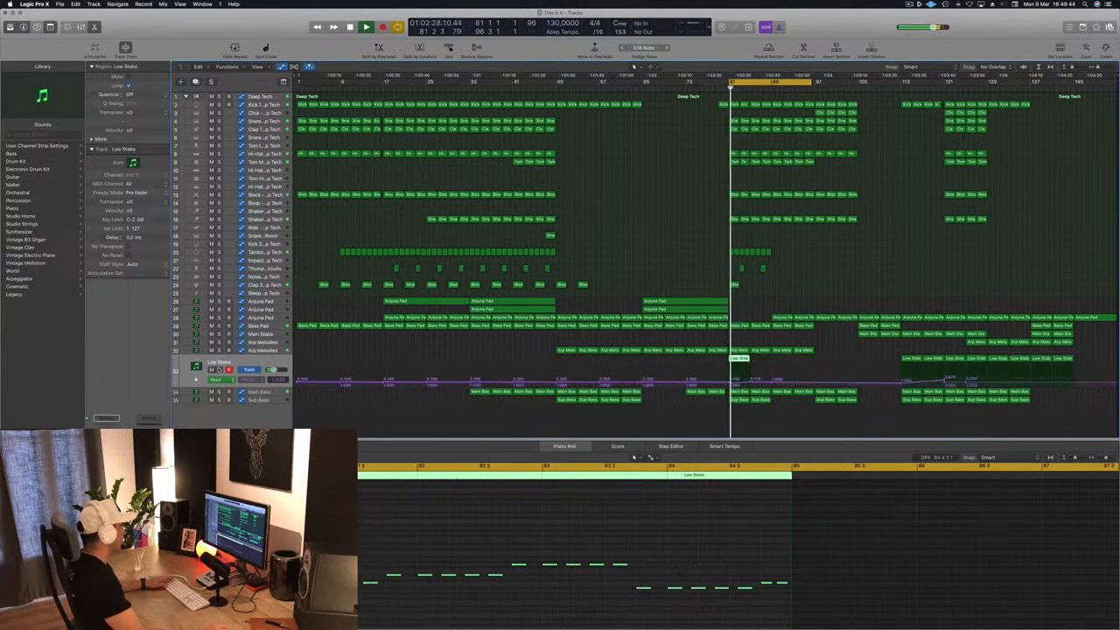
left_click(219, 369)
left_click(219, 370)
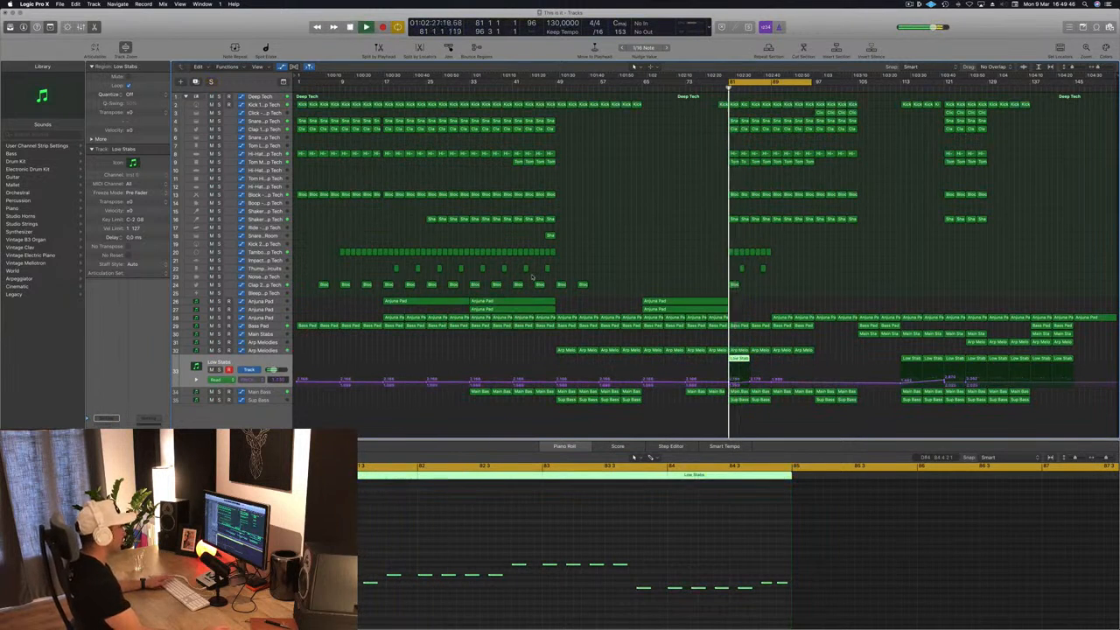
left_click(732, 384)
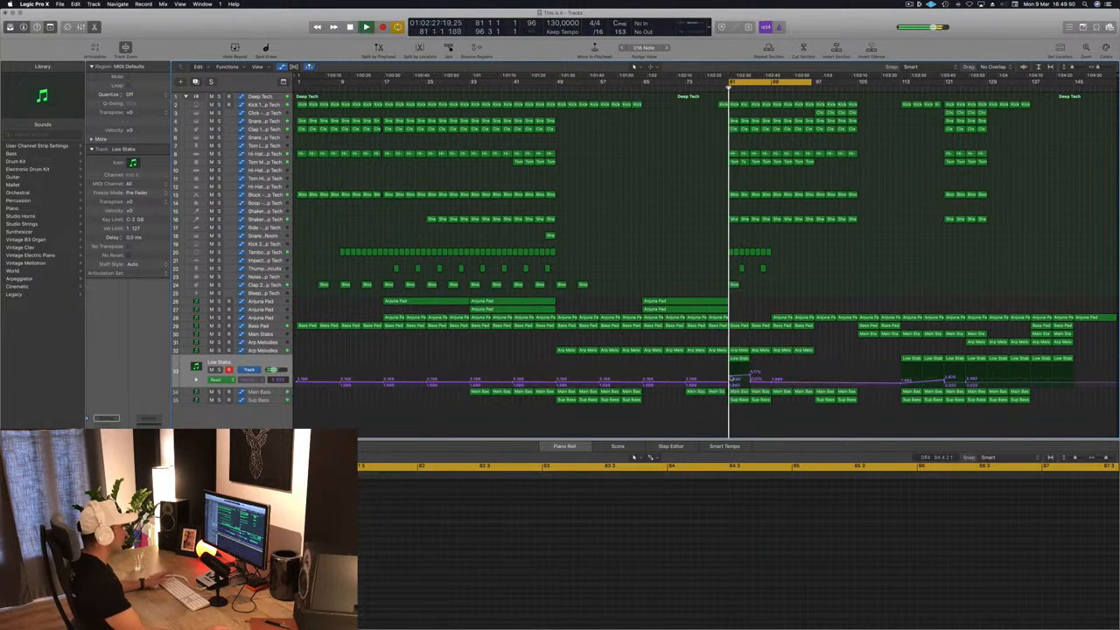
left_click_drag(730, 380, 730, 379)
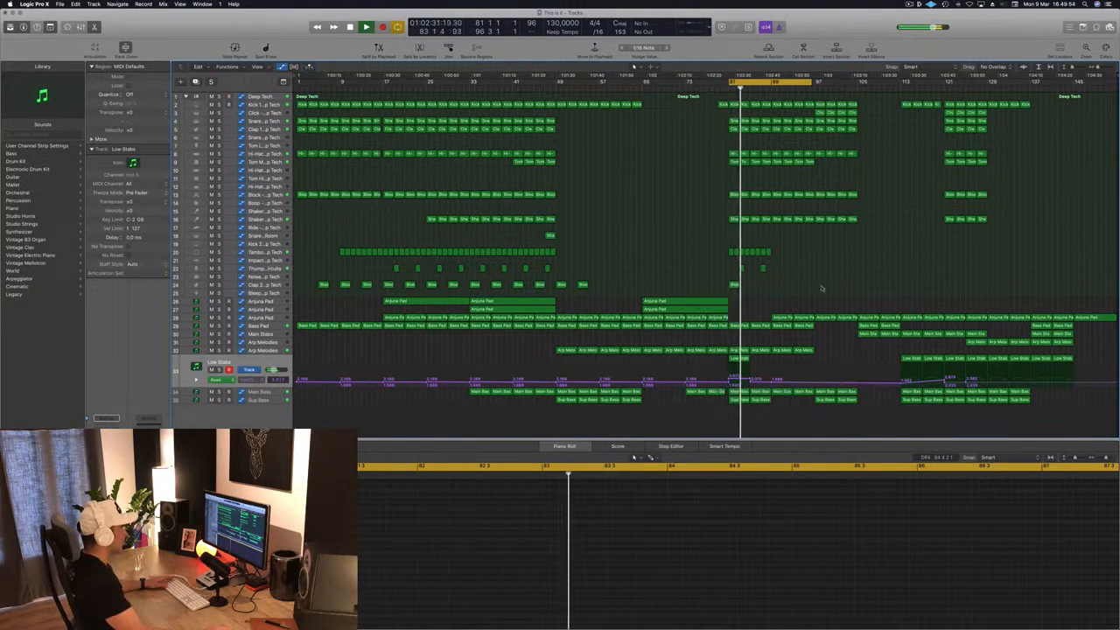
- Delete the trial Low Stabs region at bar 81
left_click(741, 360)
key("space")
key("Delete")
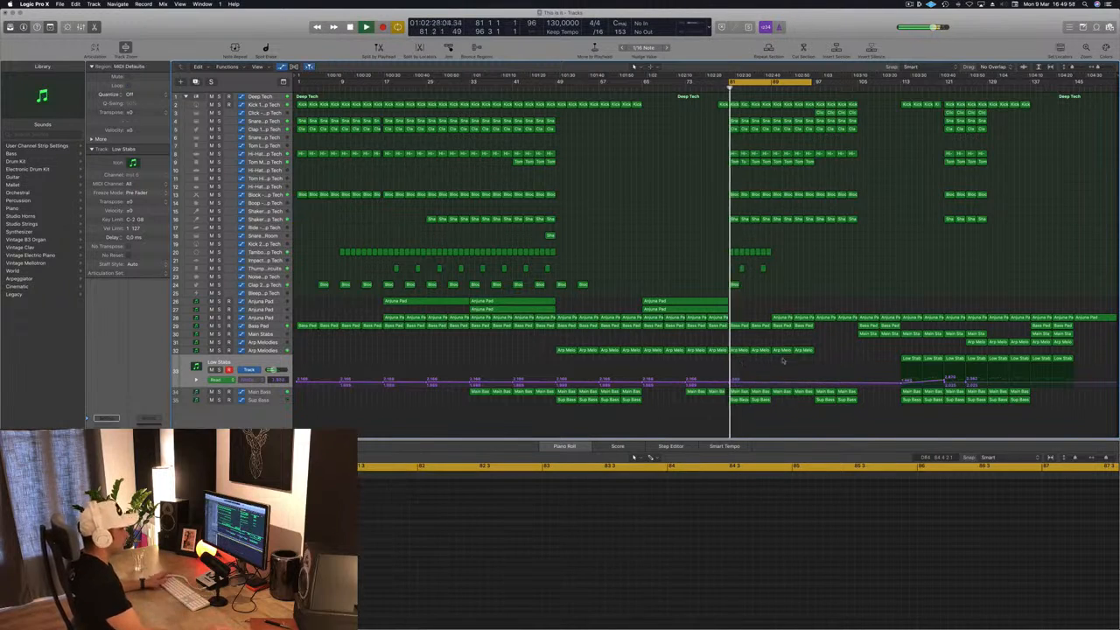
- Move the Main Stabs region from bar 105 to bar 81 and play it against the drop
left_click(973, 343)
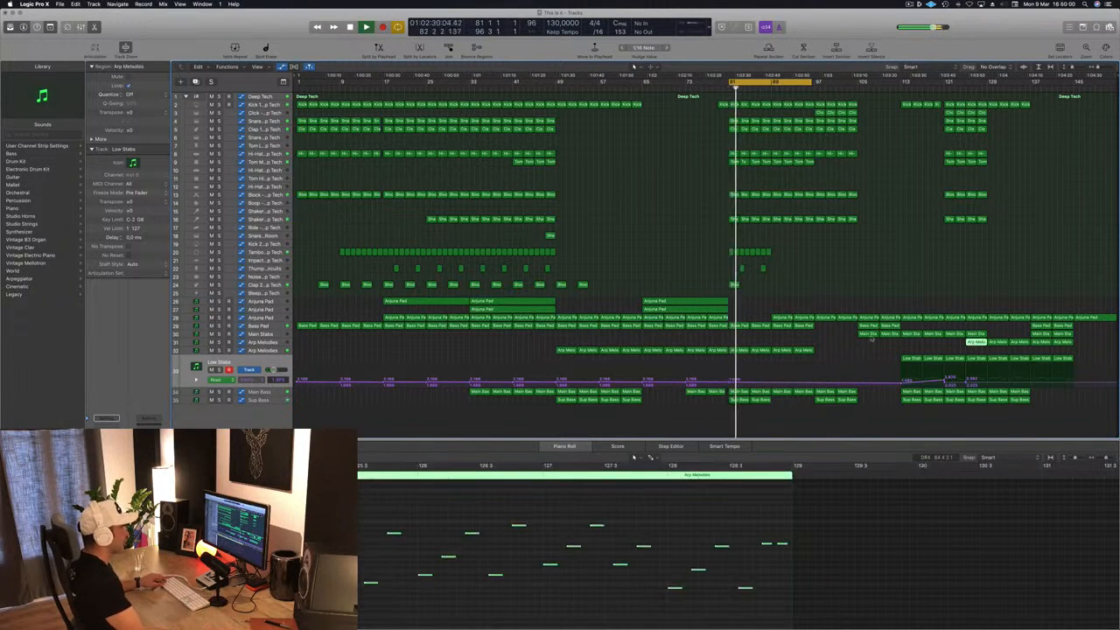
left_click(868, 334)
left_click_drag(852, 342, 728, 342)
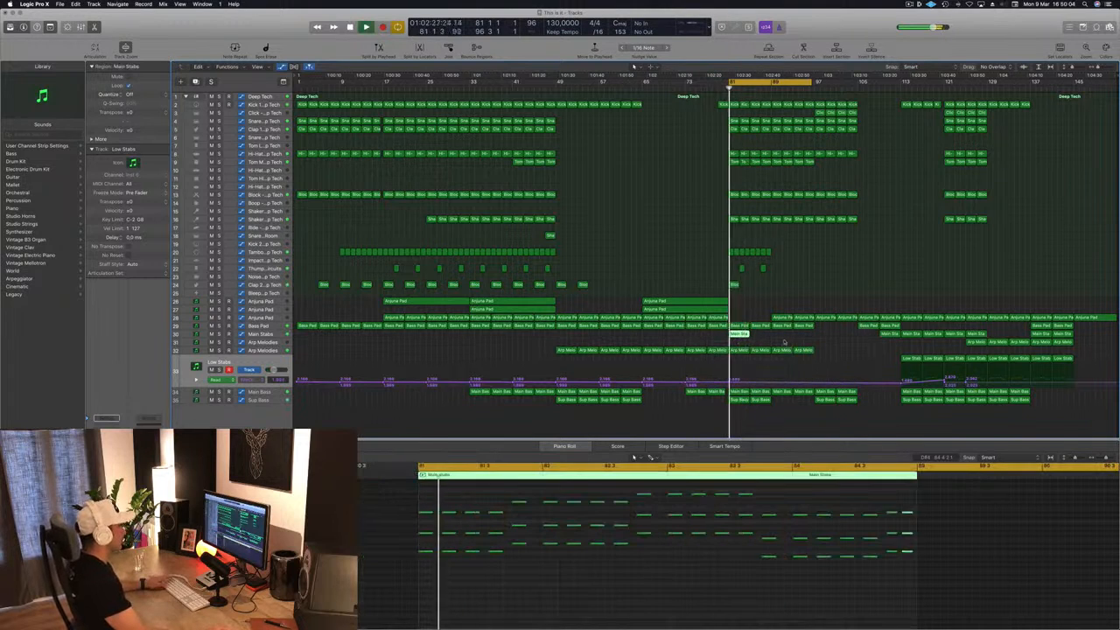
key("space")
scroll(541, 622, "down", 2)
scroll(540, 622, "up", 3)
scroll(516, 609, "down", 1)
key("space")
key("space")
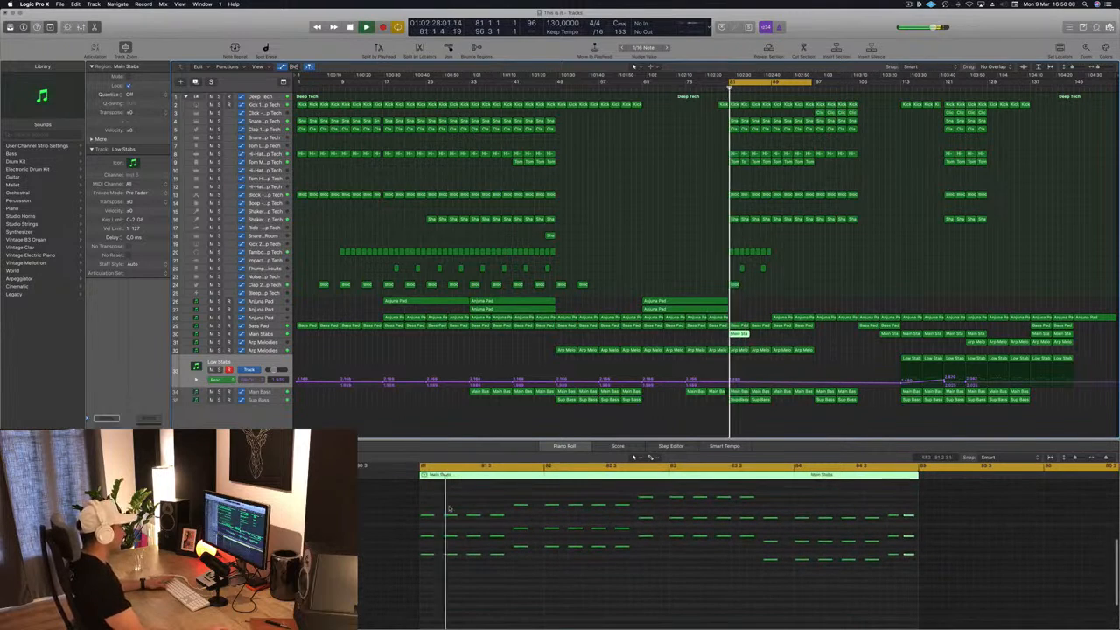
- Delete every Main Stabs chord in bar 81 except the first one
key("space")
left_click_drag(448, 506, 519, 577)
key("space")
key("space")
key("Delete")
- Play back the thinned Main Stabs and remove the region from bar 81
key("space")
key("space")
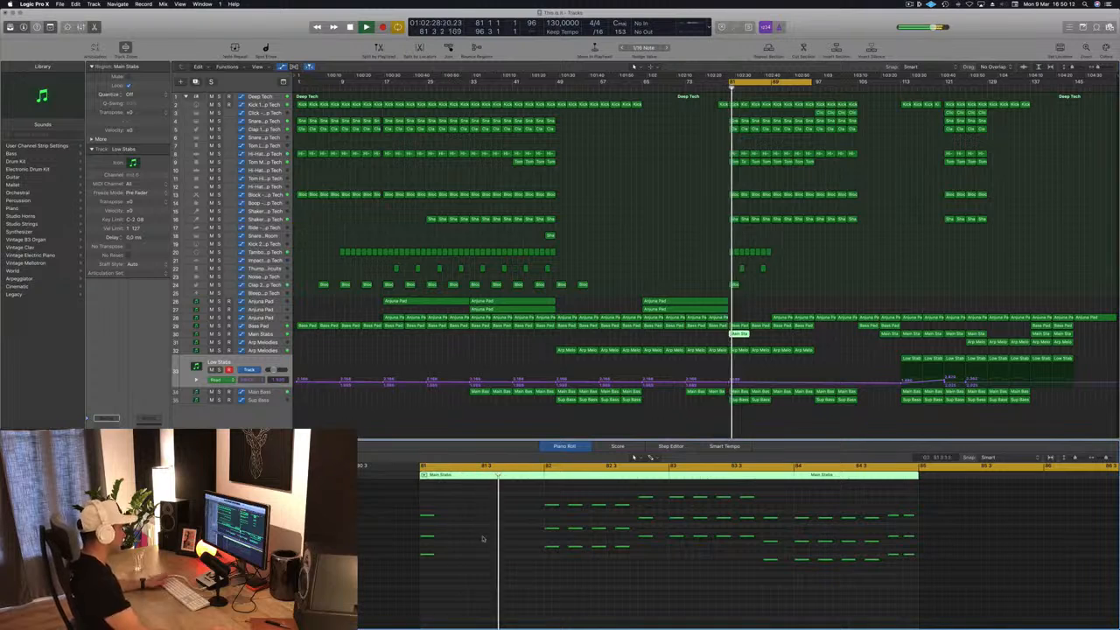
key("space")
key("space")
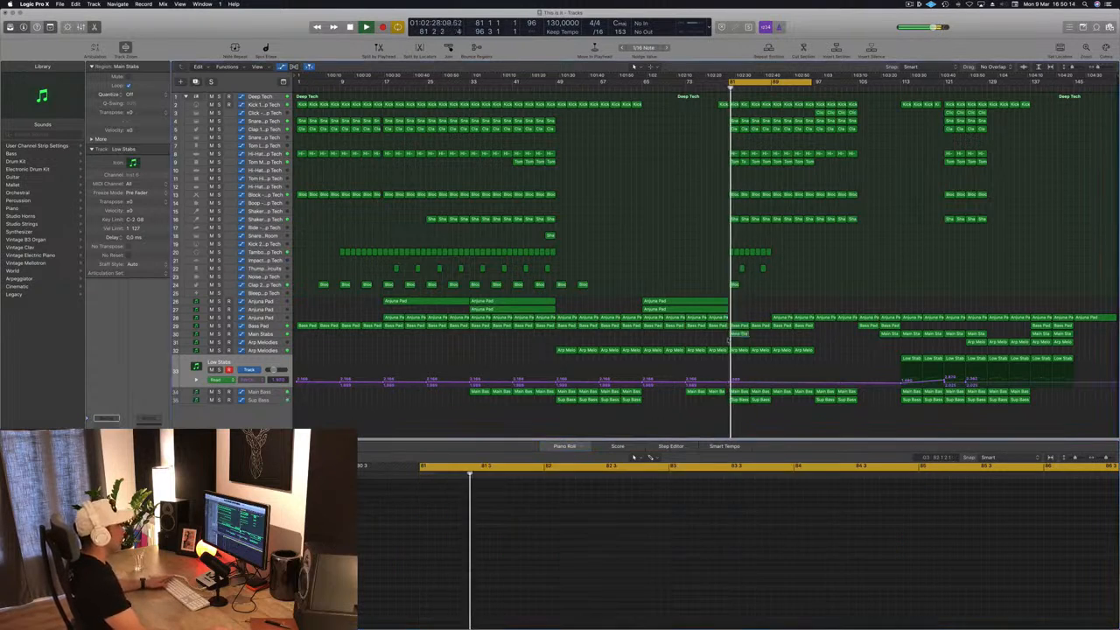
key("Delete")
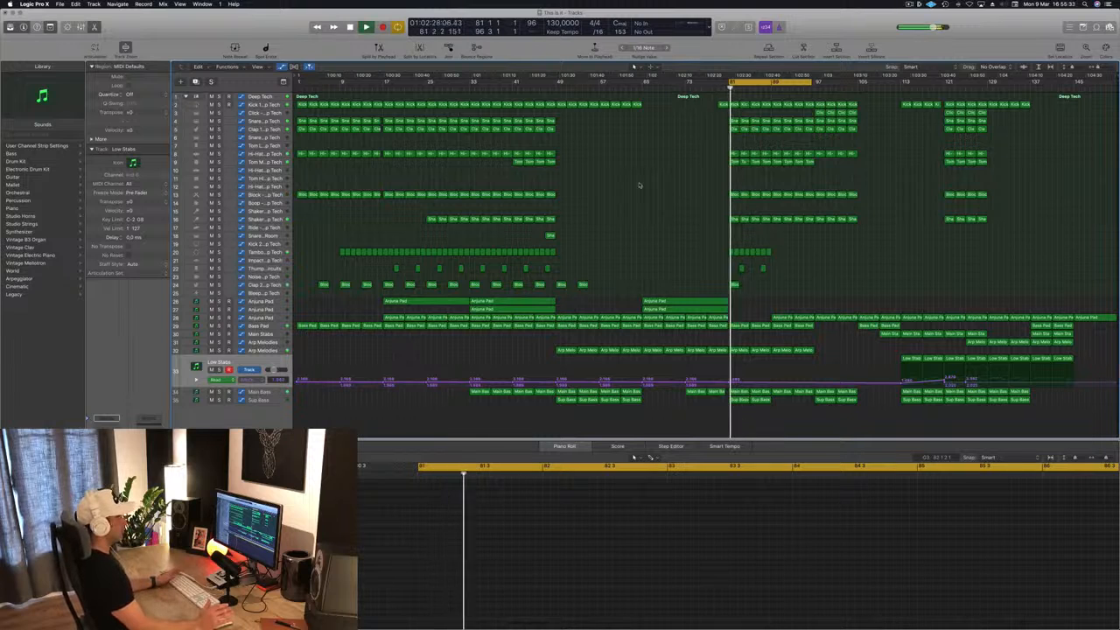
- Lower the Main Bass cutoff automation from bar 81 onward while playing back the drop
key("space")
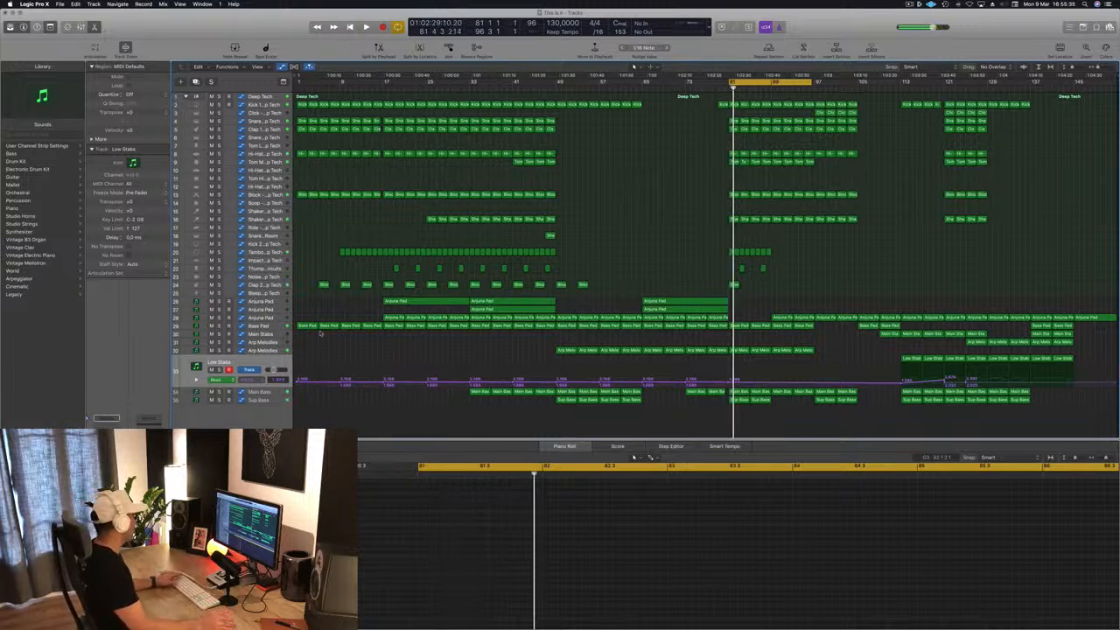
left_click(271, 395)
key("space")
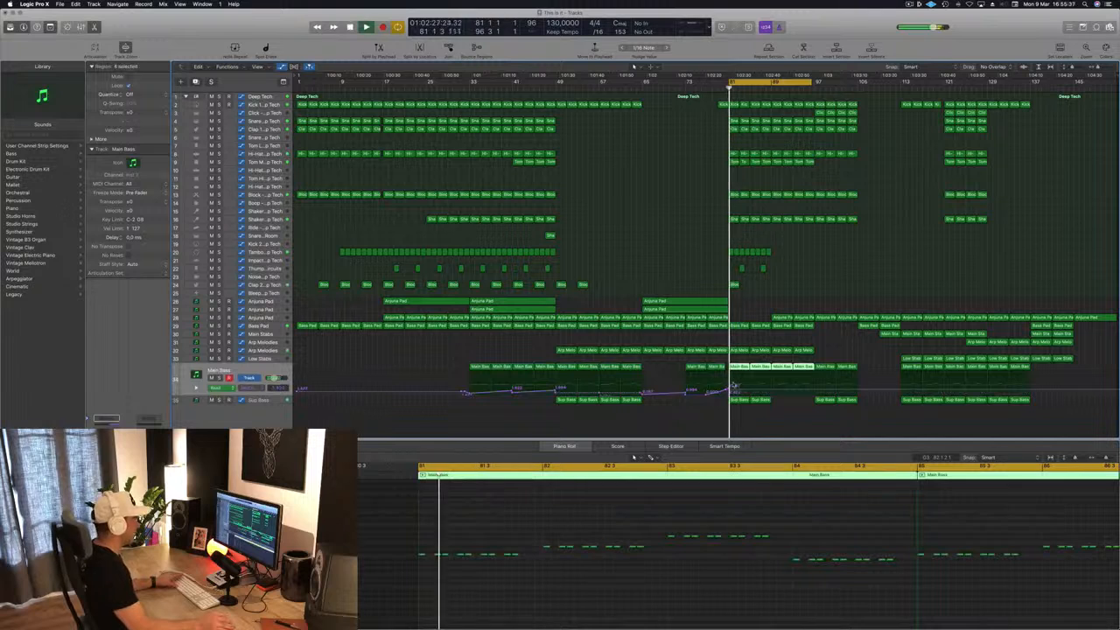
left_click(731, 393)
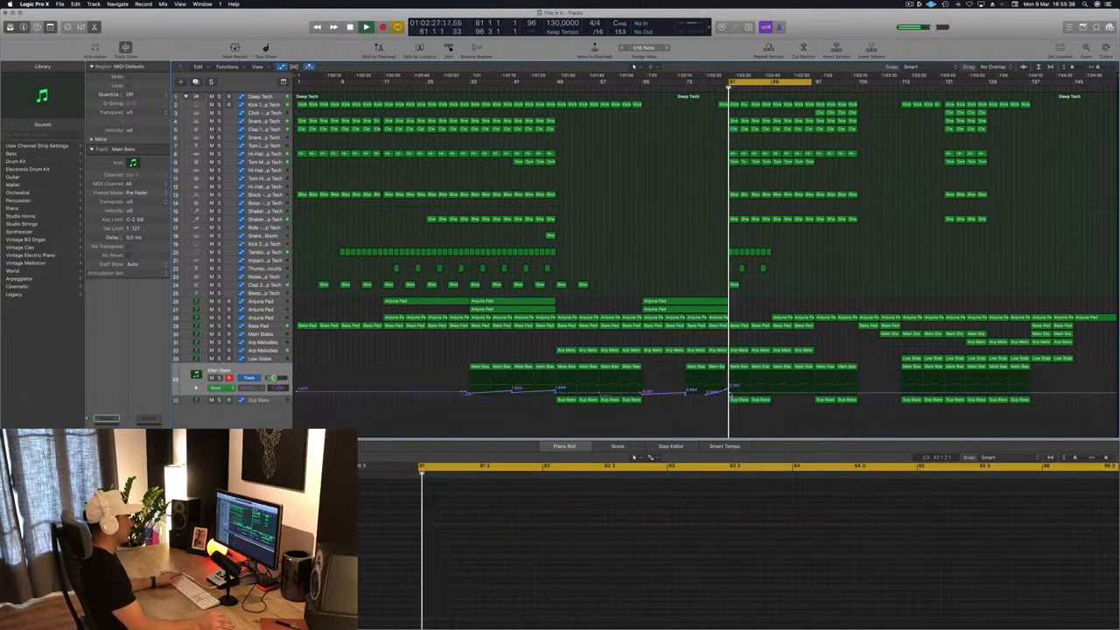
left_click(731, 392)
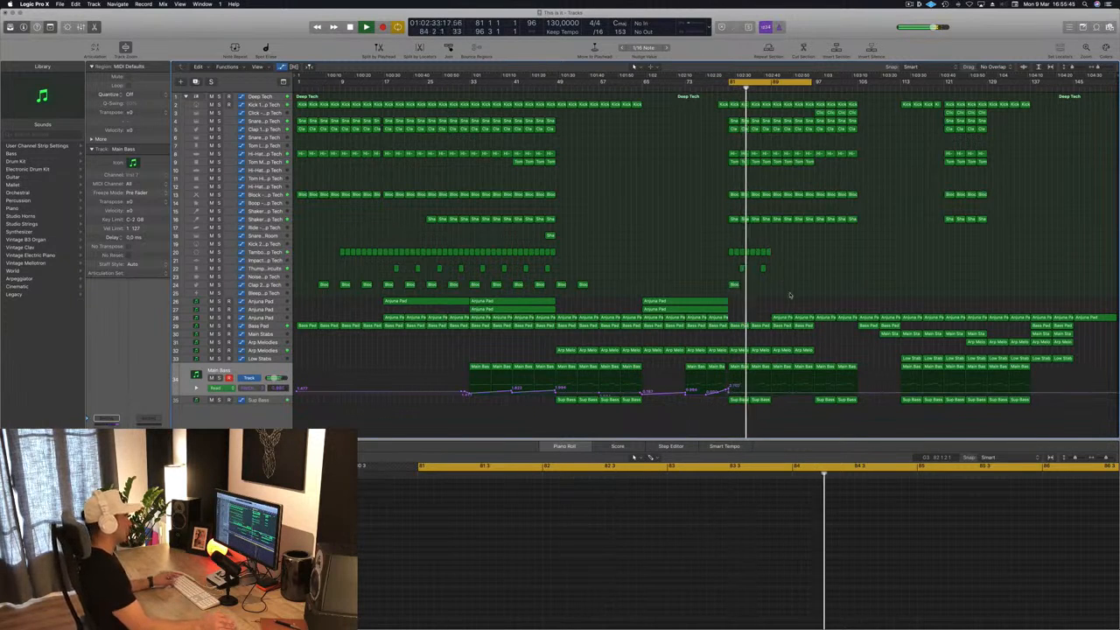
- Copy Anjuna Pad regions into the empty bars 81 to 89 of the third Anjuna Pad track
key("super+Right")
key("super+Right")
key("space")
key("space")
left_click_drag(714, 320, 781, 326)
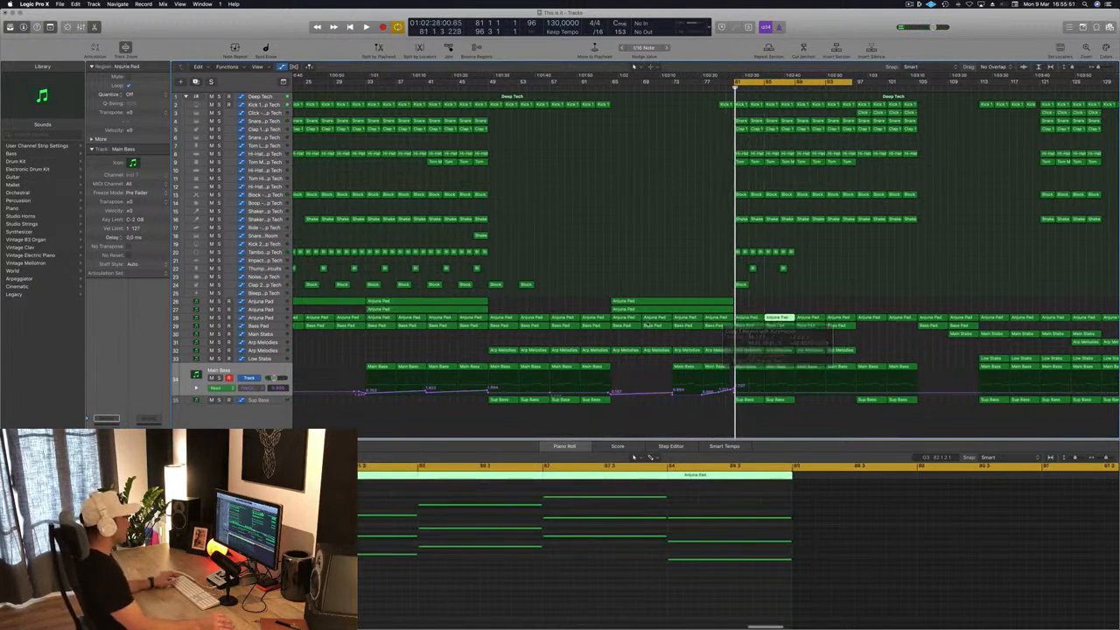
- Reshape the third Anjuna Pad track's automation between bars 81 and 85 and replay the drop
left_click(267, 320)
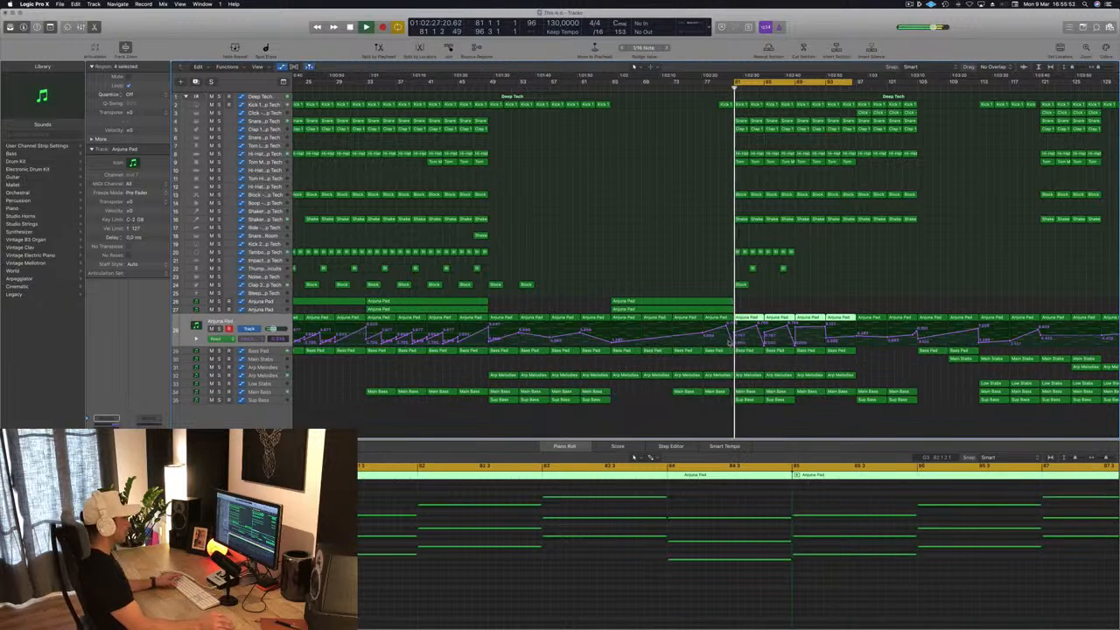
left_click(735, 336)
left_click(758, 332)
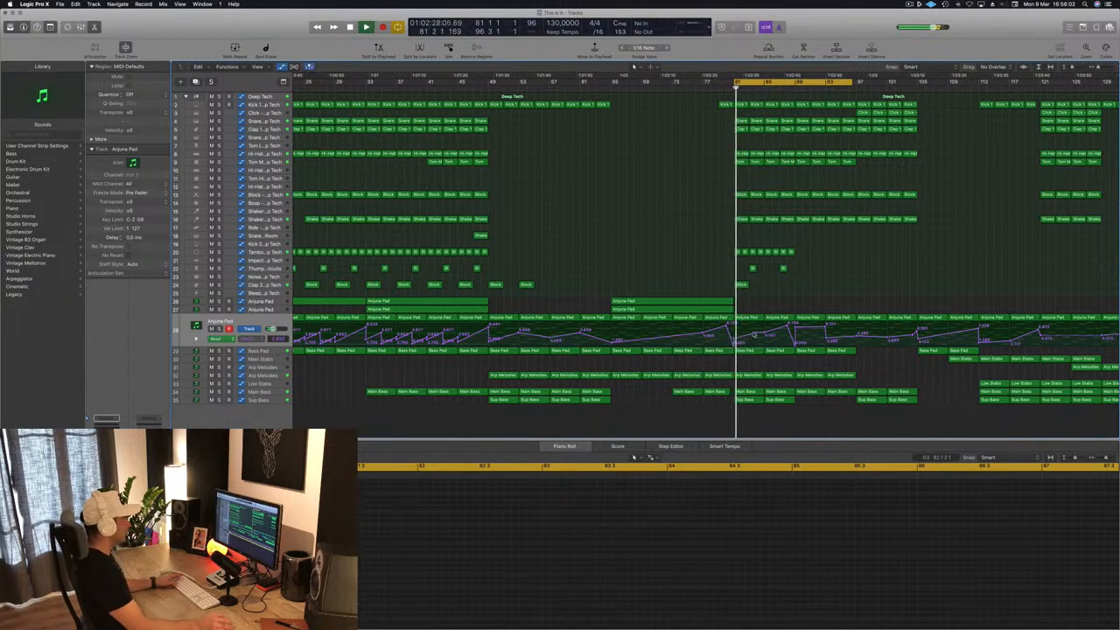
left_click_drag(759, 334, 754, 334)
key("space")
key("space")
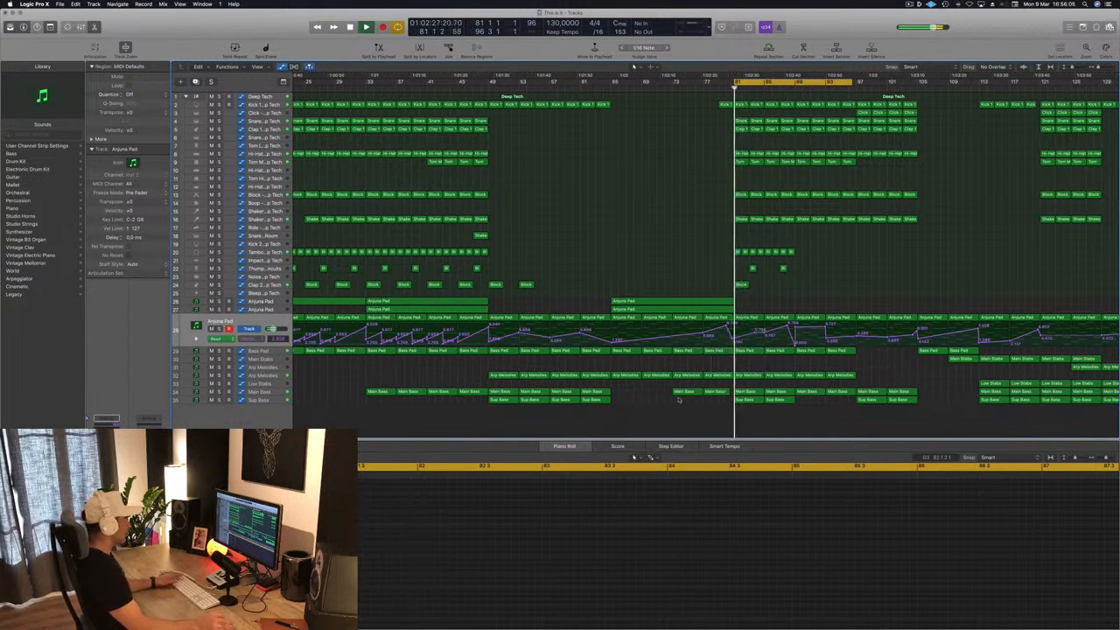
- Fine-tune the Main Bass cutoff automation point right at the start of bar 81 and play it back
left_click(260, 393)
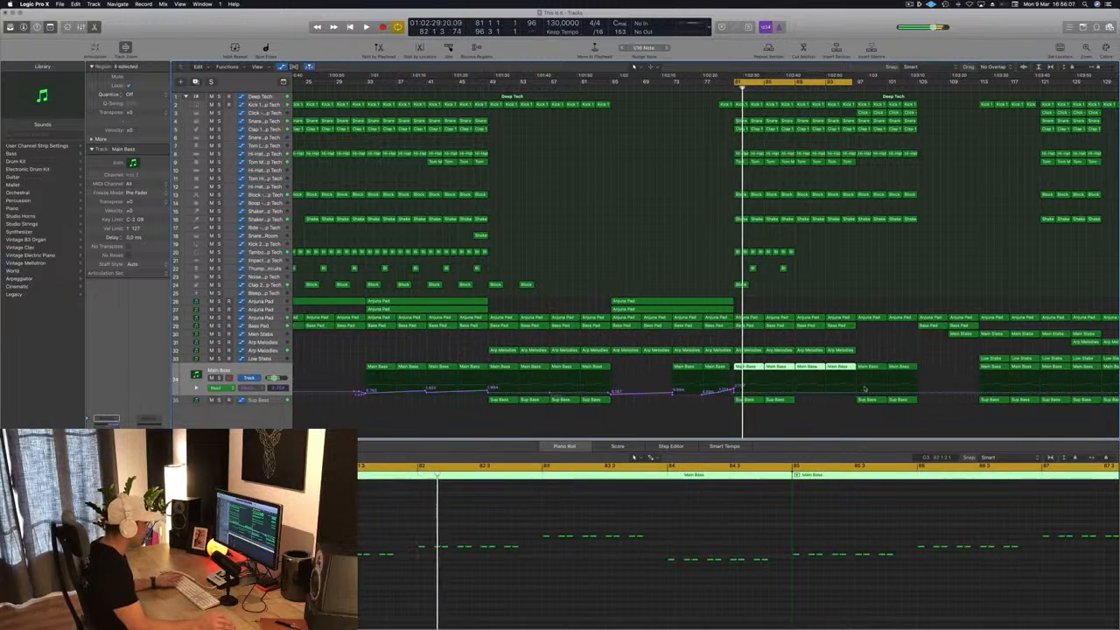
left_click(740, 393)
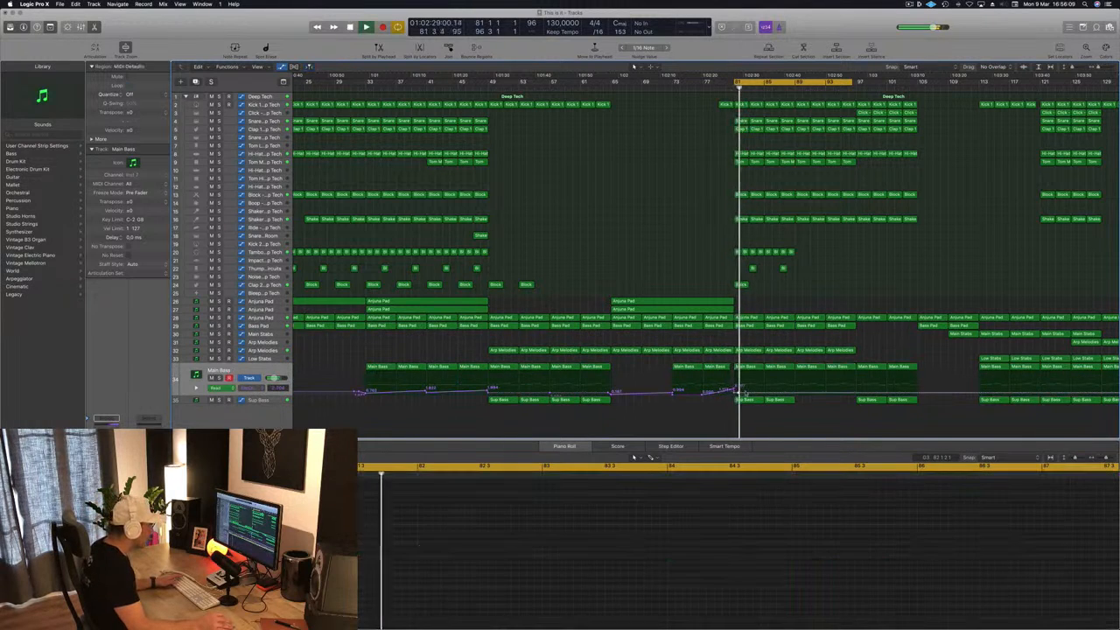
key("space")
key("space")
scroll(750, 393, "up", 10)
key("space")
scroll(541, 375, "left", 1)
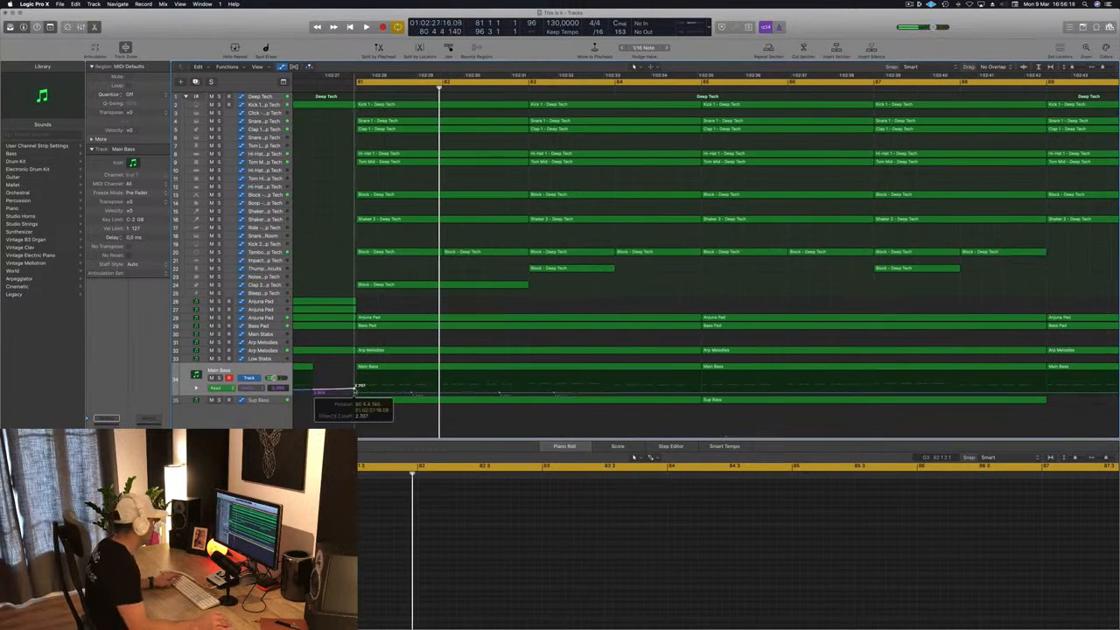
key("space")
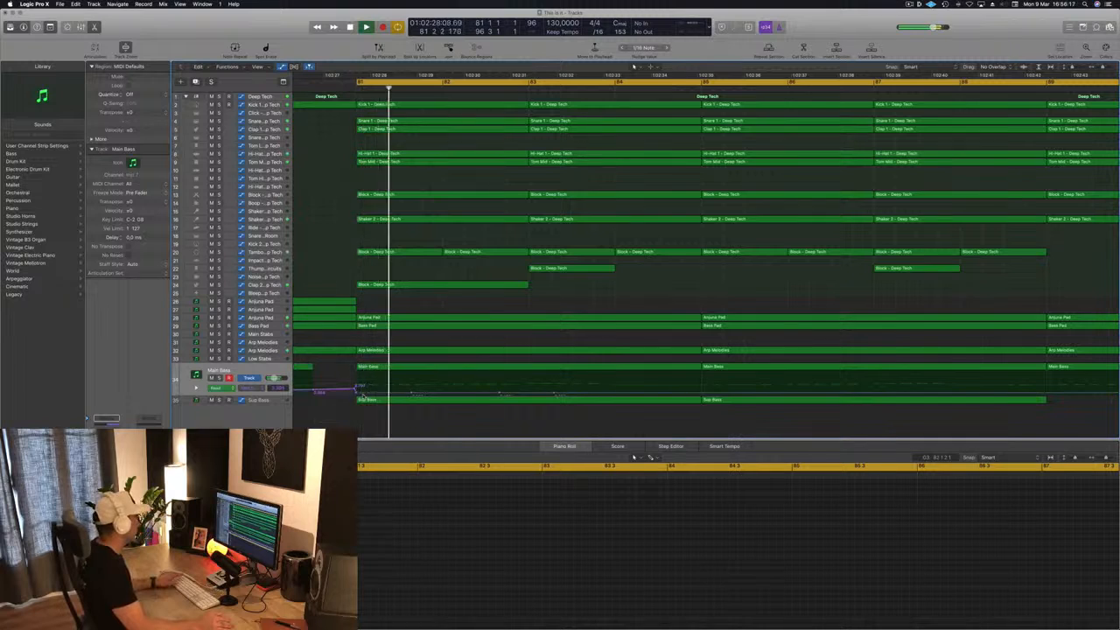
- Turn the third Anjuna Pad track's automation after bar 89 into a single ramp rising from the low point to bar 93
scroll(364, 397, "down", 5)
scroll(364, 397, "left", 8)
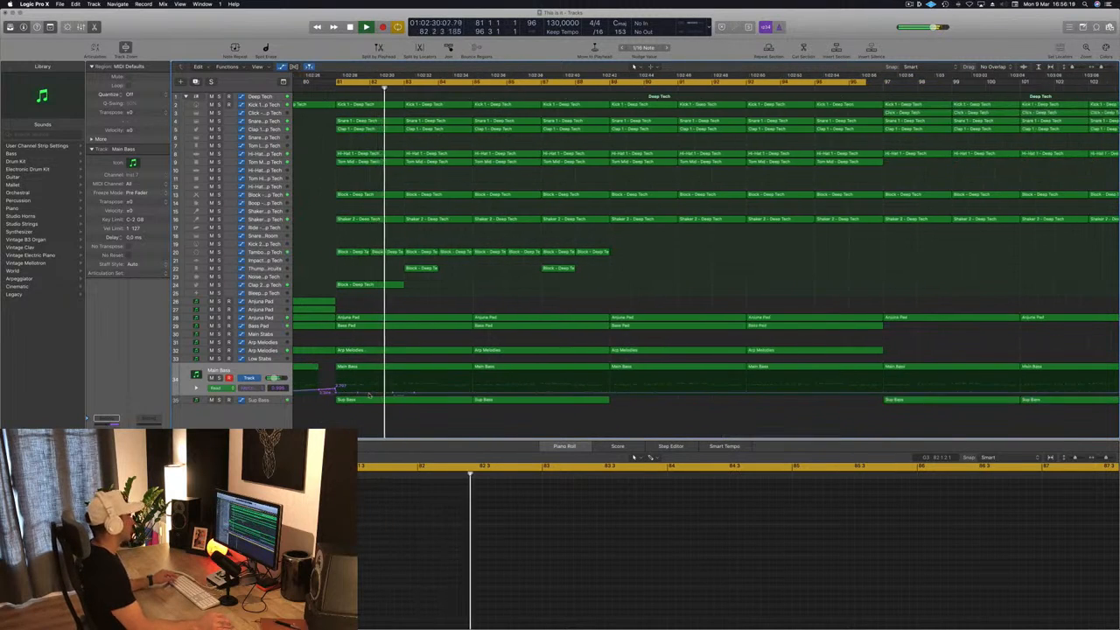
scroll(567, 338, "up", 2)
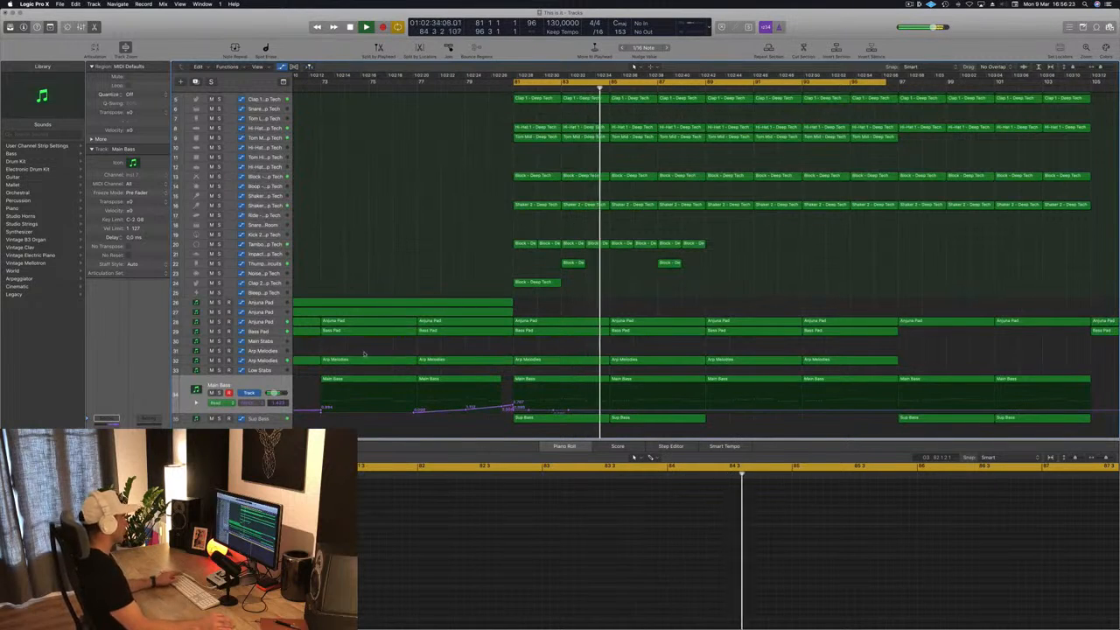
left_click(262, 322)
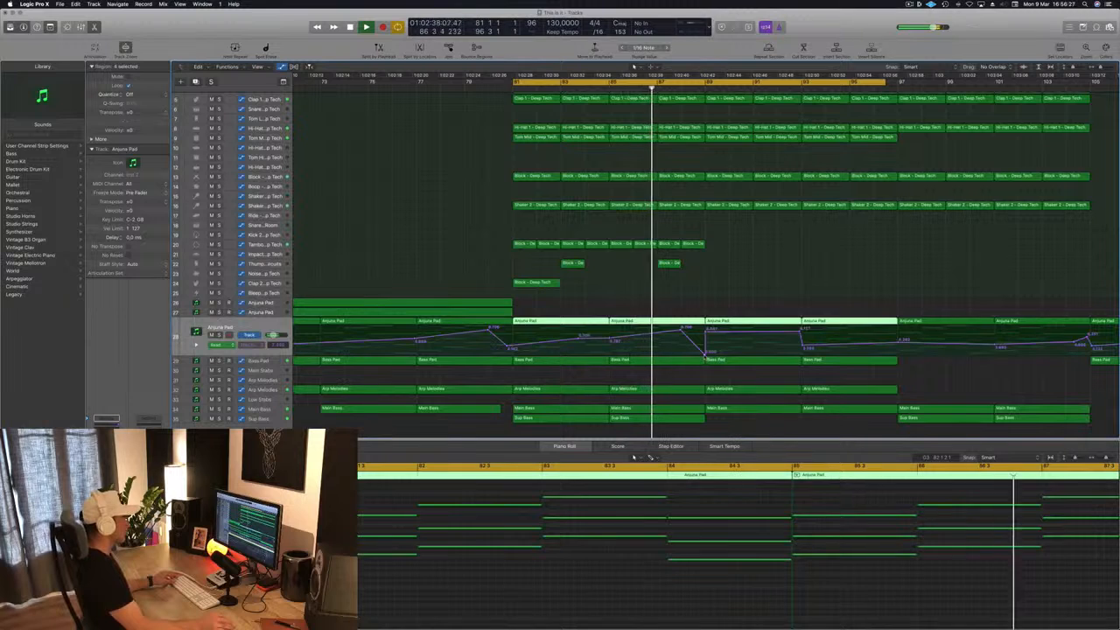
left_click(705, 355)
double_click(705, 354)
mouse_move(705, 356)
left_mouse_down()
mouse_move(709, 330)
mouse_move(707, 354)
left_mouse_up()
scroll(708, 309, "left", 5)
scroll(708, 309, "left", 1)
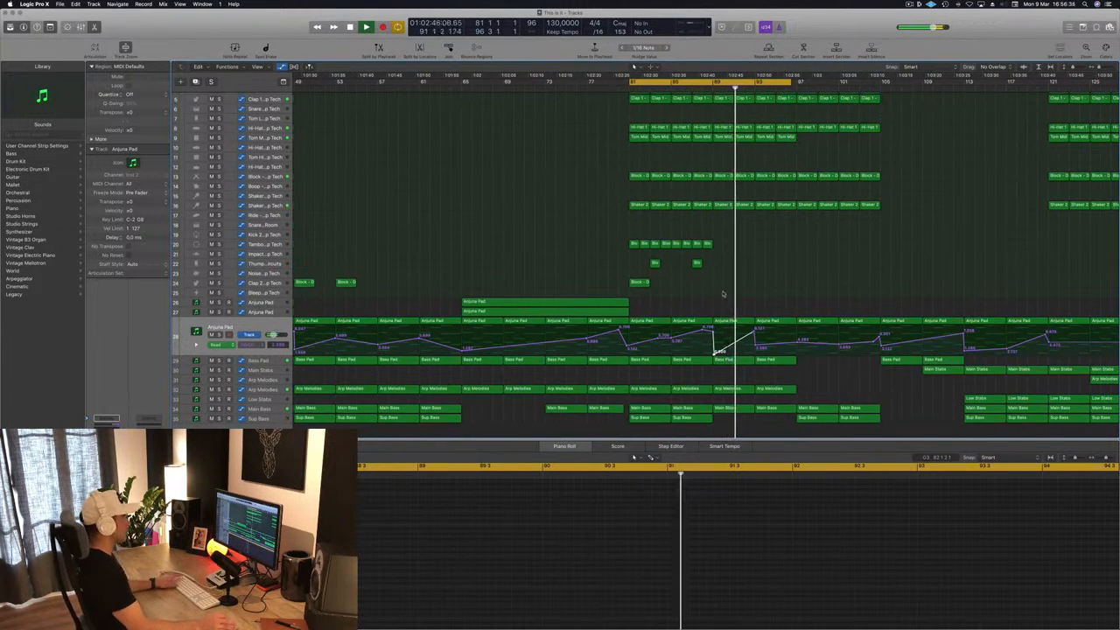
- Replay the drop from bar 81 and lower the Anjuna Pad automation point there
key("space")
key("space")
scroll(725, 295, "left", 3)
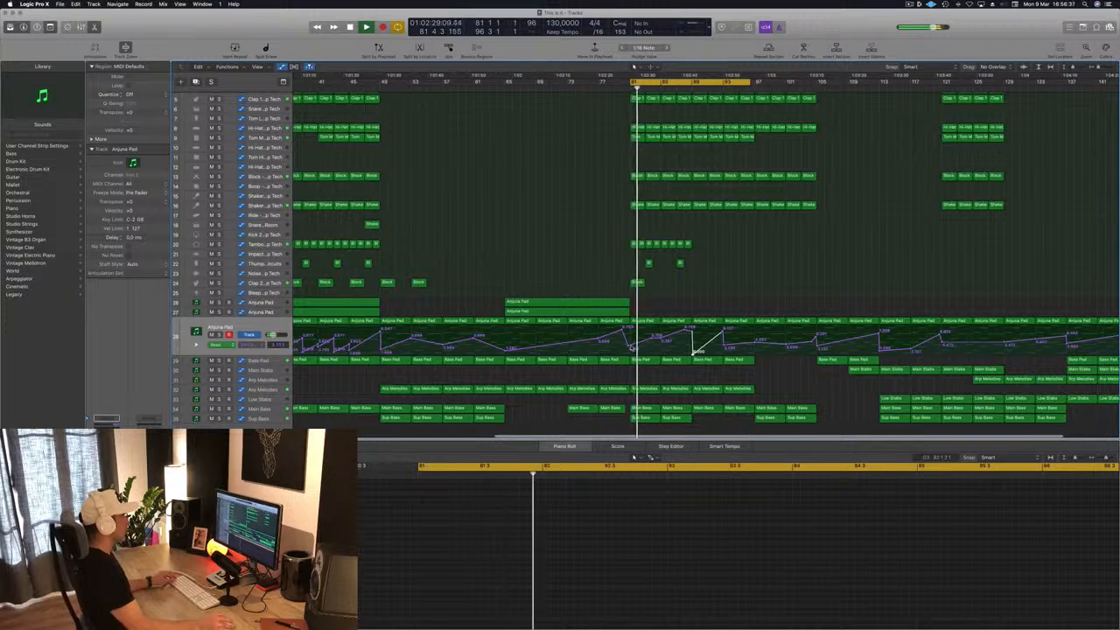
left_click_drag(631, 347, 633, 350)
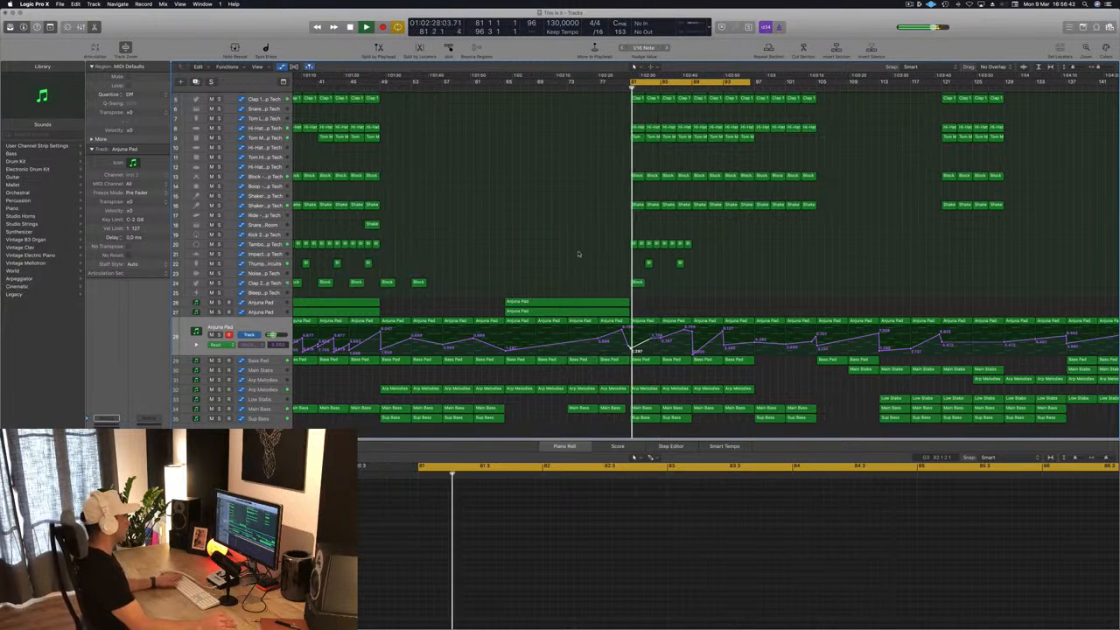
- Delete all the Tambourine track regions between bars 81 and 89
left_click_drag(580, 251, 726, 245)
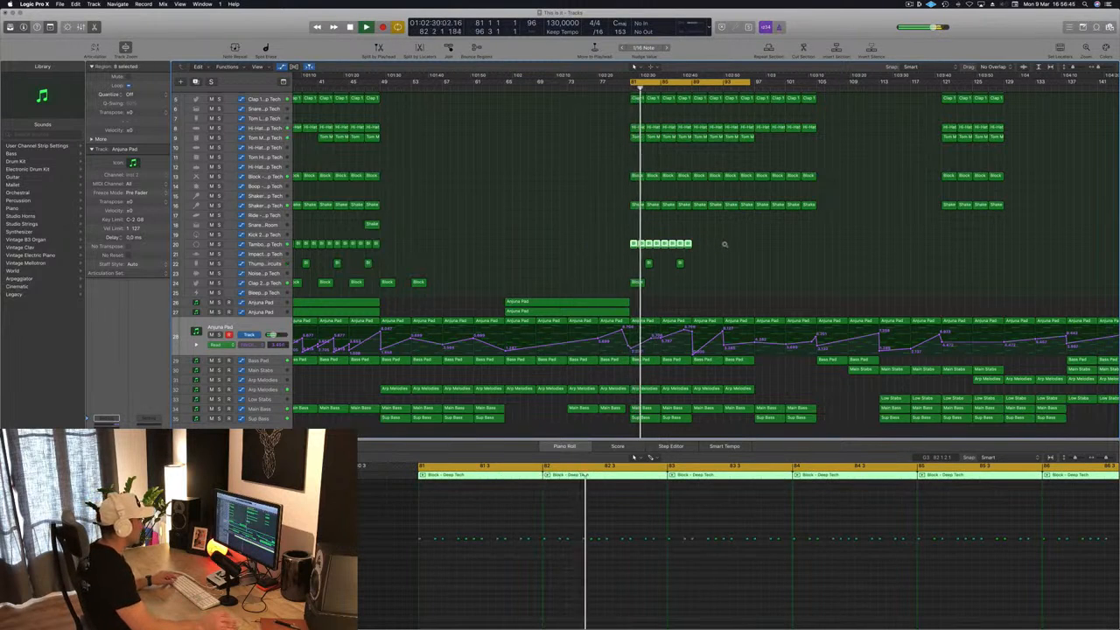
scroll(725, 244, "up", 8)
scroll(725, 244, "down", 3)
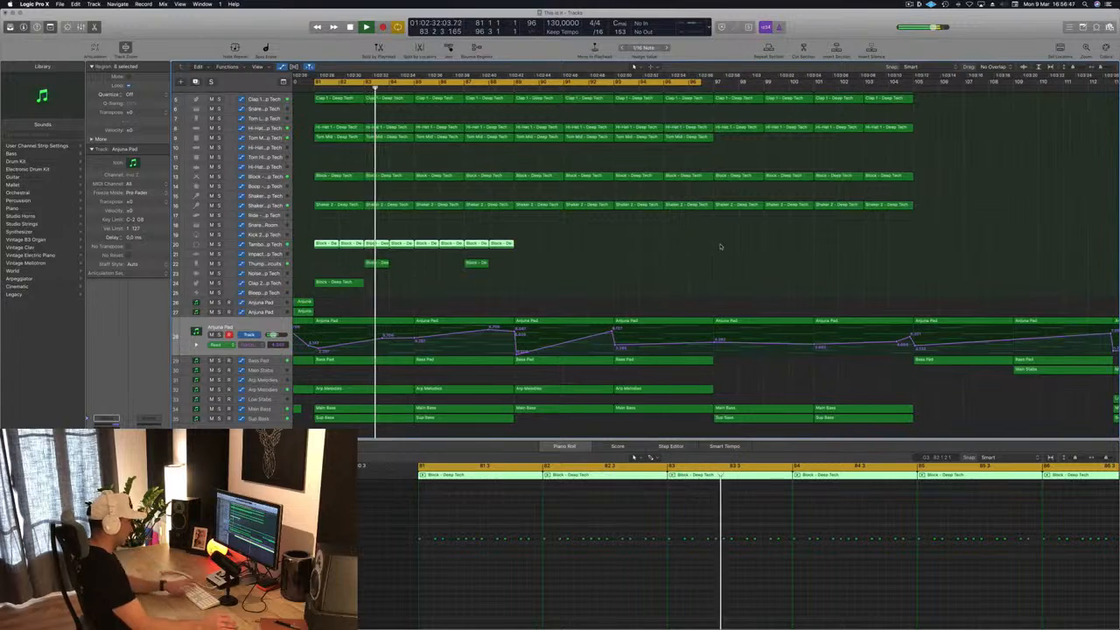
key("Delete")
scroll(514, 254, "down", 3)
scroll(581, 262, "down", 5)
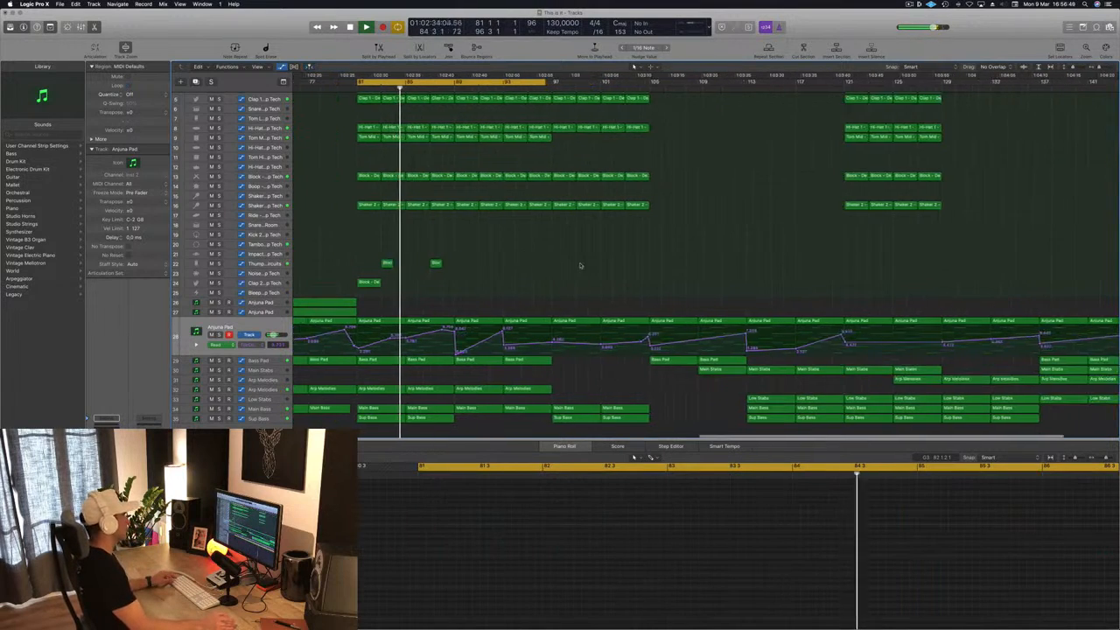
- Copy the Click regions from bars 97 to 105 so that they also fill bars 81 to 97
scroll(605, 260, "up", 3)
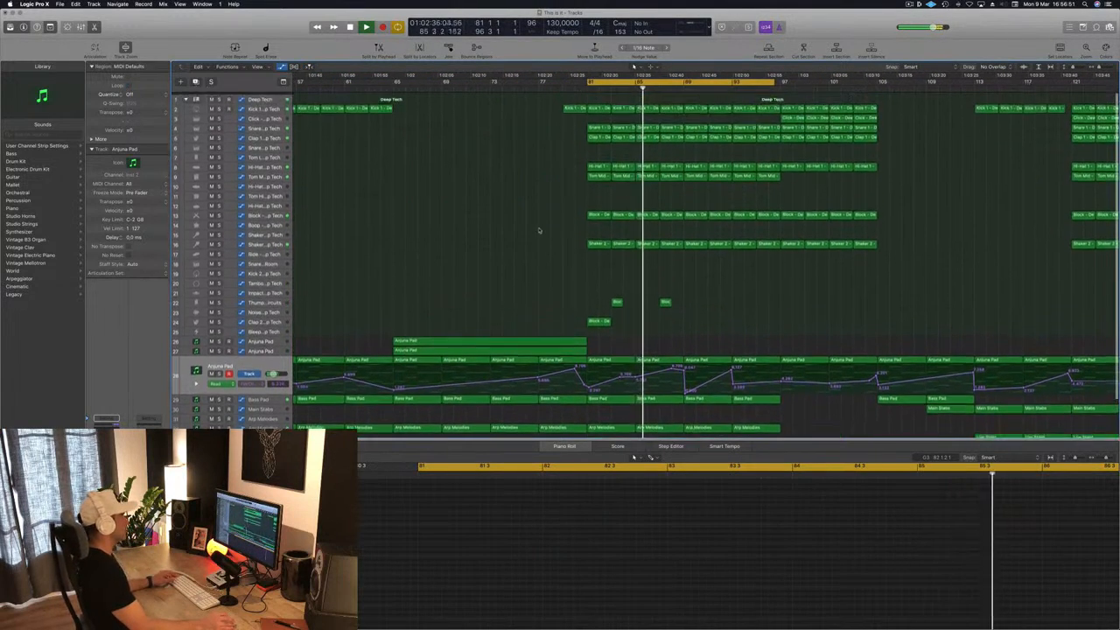
left_click_drag(772, 117, 888, 120)
mouse_move(794, 115)
left_mouse_down()
mouse_move(530, 118)
mouse_move(794, 125)
left_mouse_up()
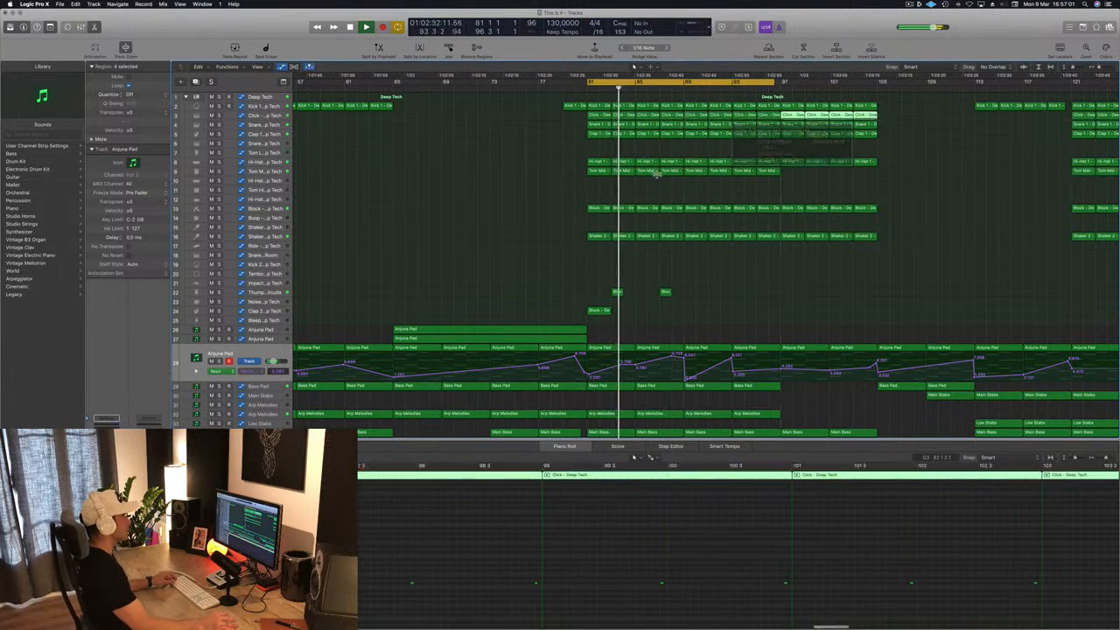
- Copy the two Sup Bass regions at bar 97 to bar 89 to fill the gap before bar 97
key("super+Up")
key("super+Up")
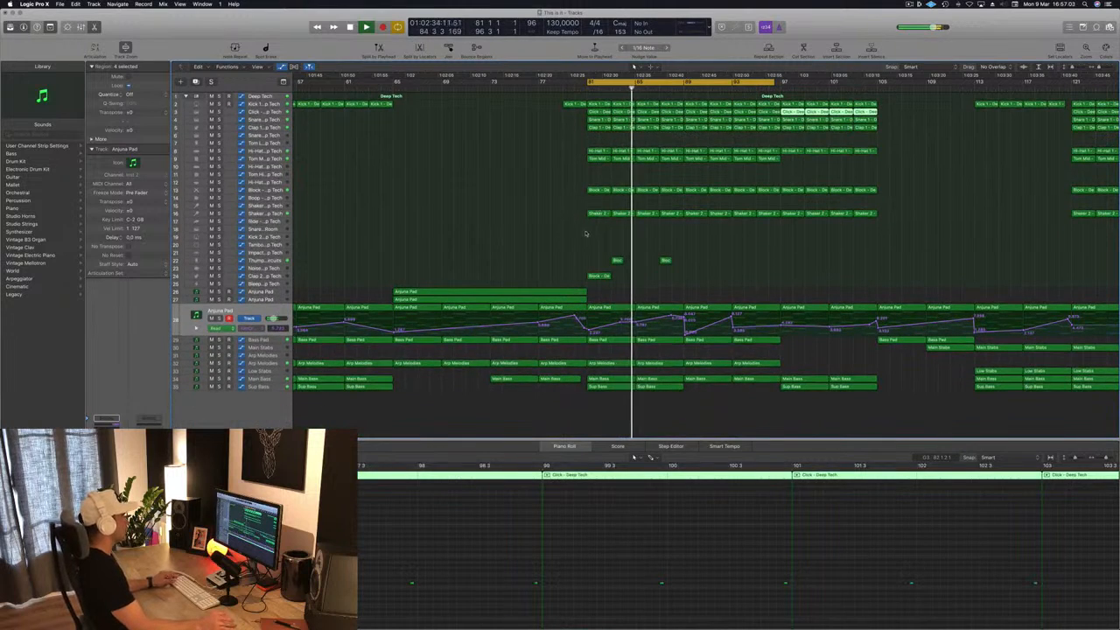
key("super+Left")
key("super+Left")
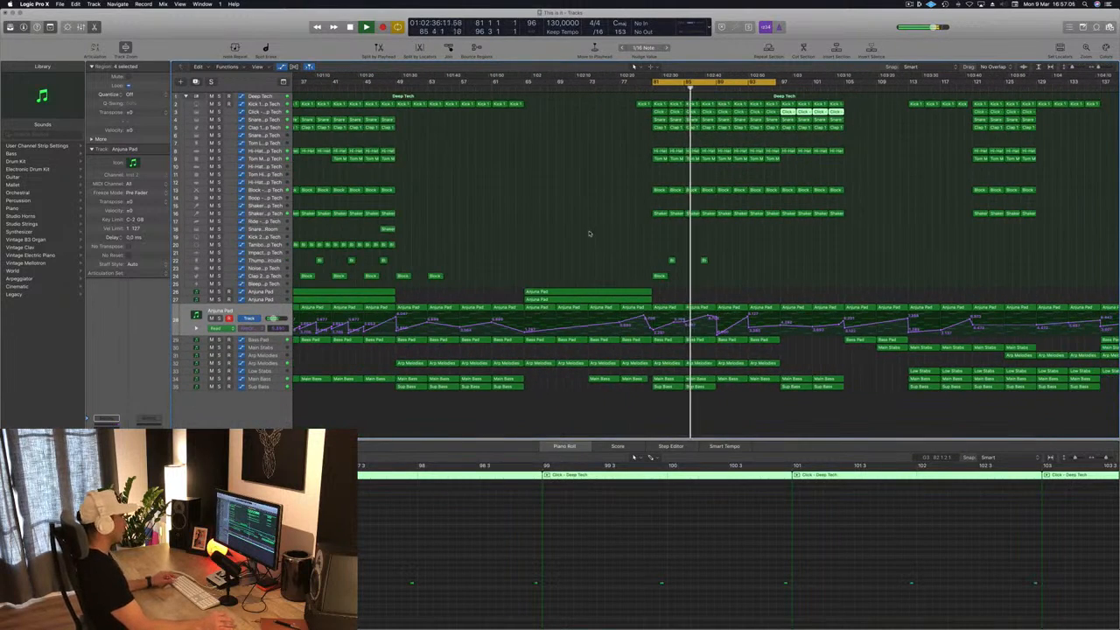
key("super+Left")
key("super+Left")
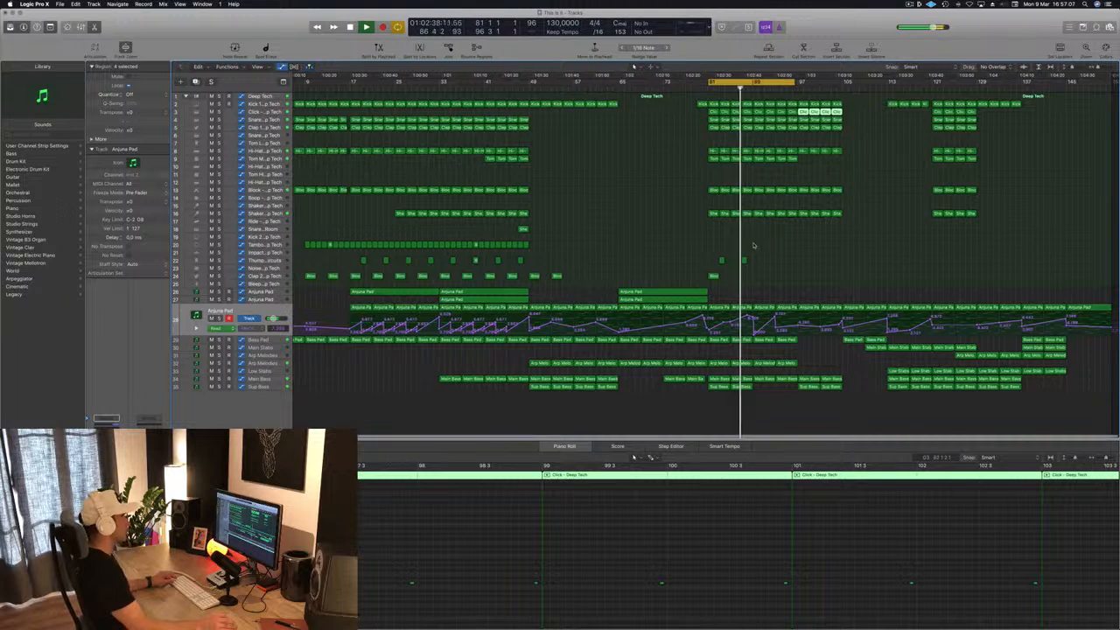
key("super+Right")
key("super+Right")
key("super+Left")
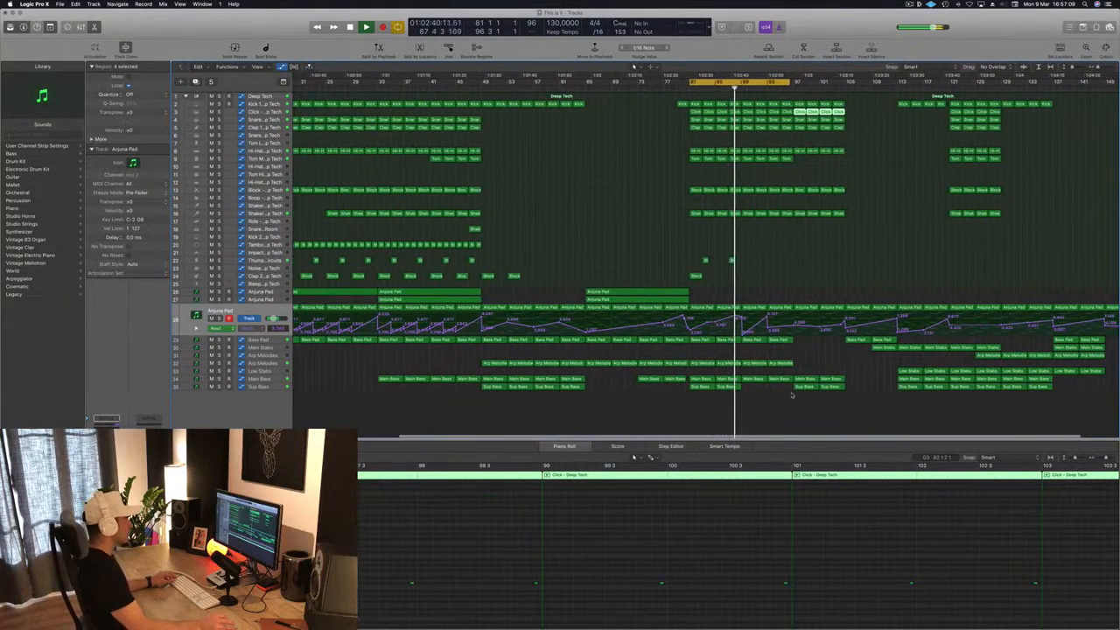
left_click_drag(851, 391, 762, 392)
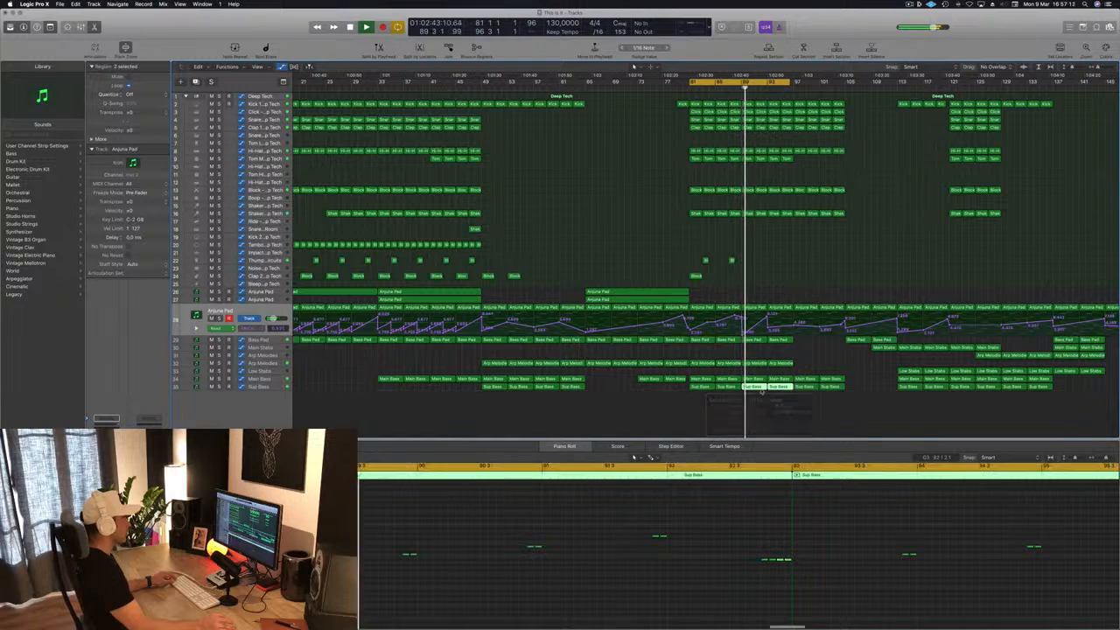
- Inspect the notes of the Arp Melodies regions between bars 81 and 97
left_click(729, 363)
left_click(754, 362)
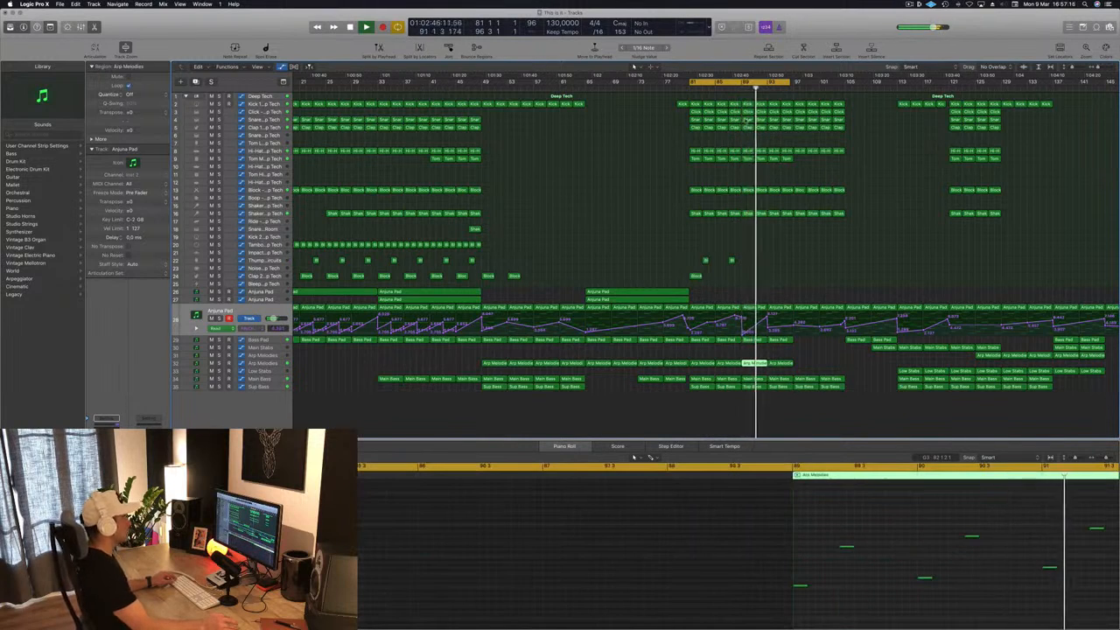
left_click(724, 365)
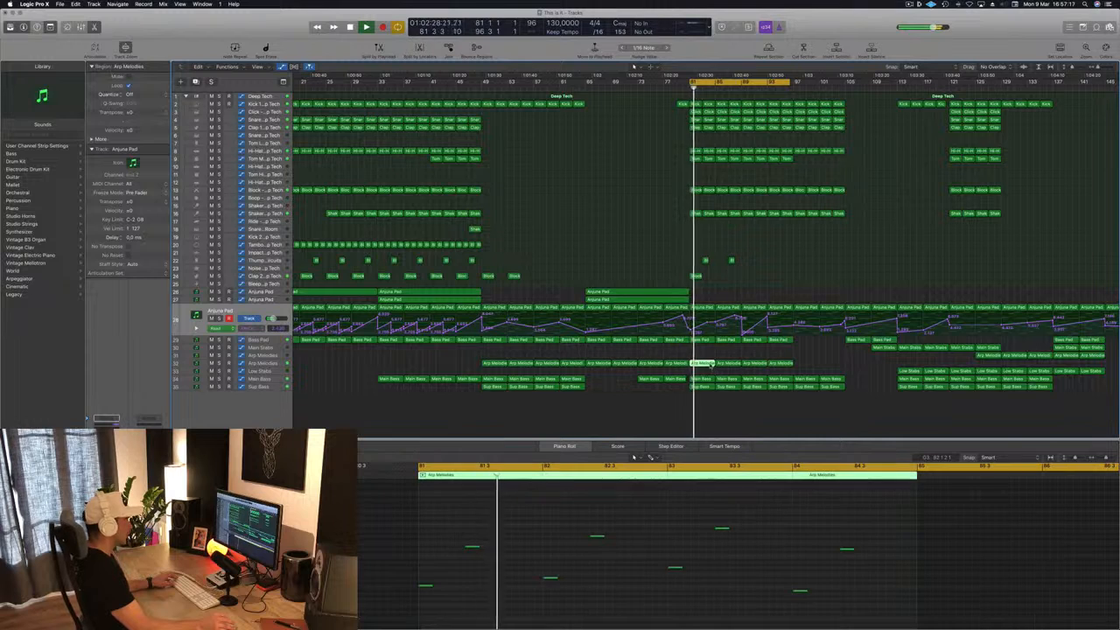
left_click(789, 365)
- Save the project
key("super+Left")
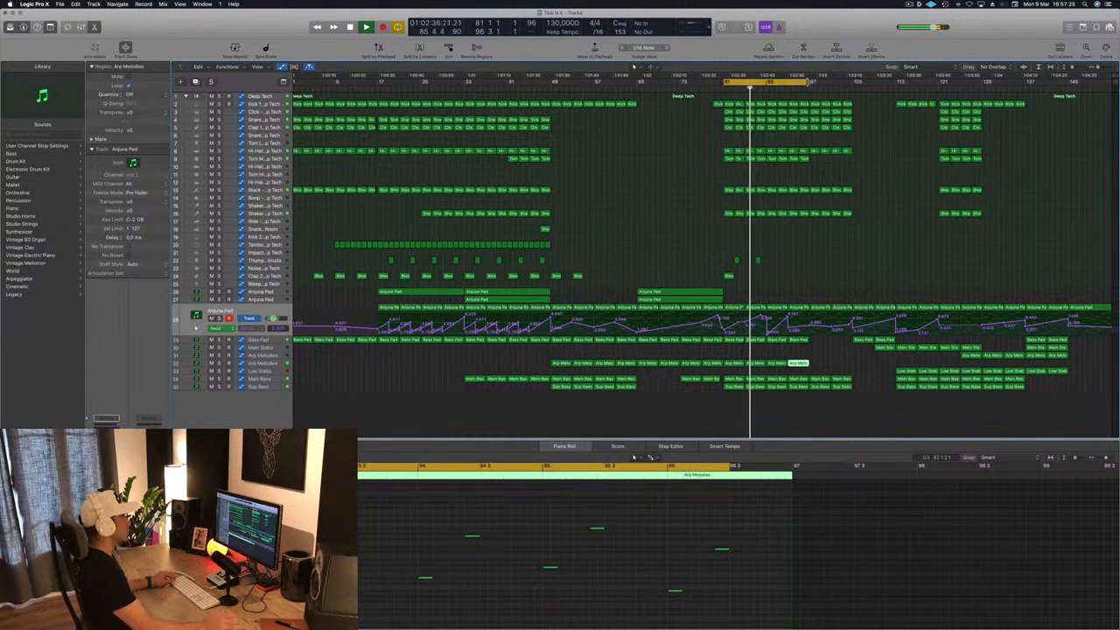
key("super+Left")
key("super+s")
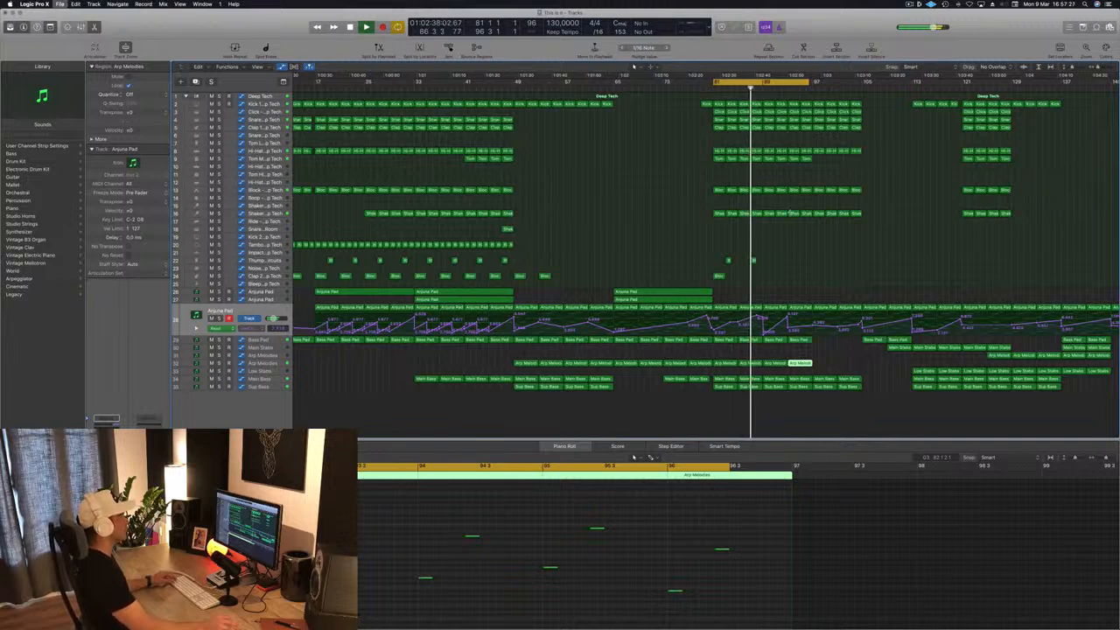
- Delete the Tom Mid regions between bars 89 and 97
key("super+Left")
key("super+Left")
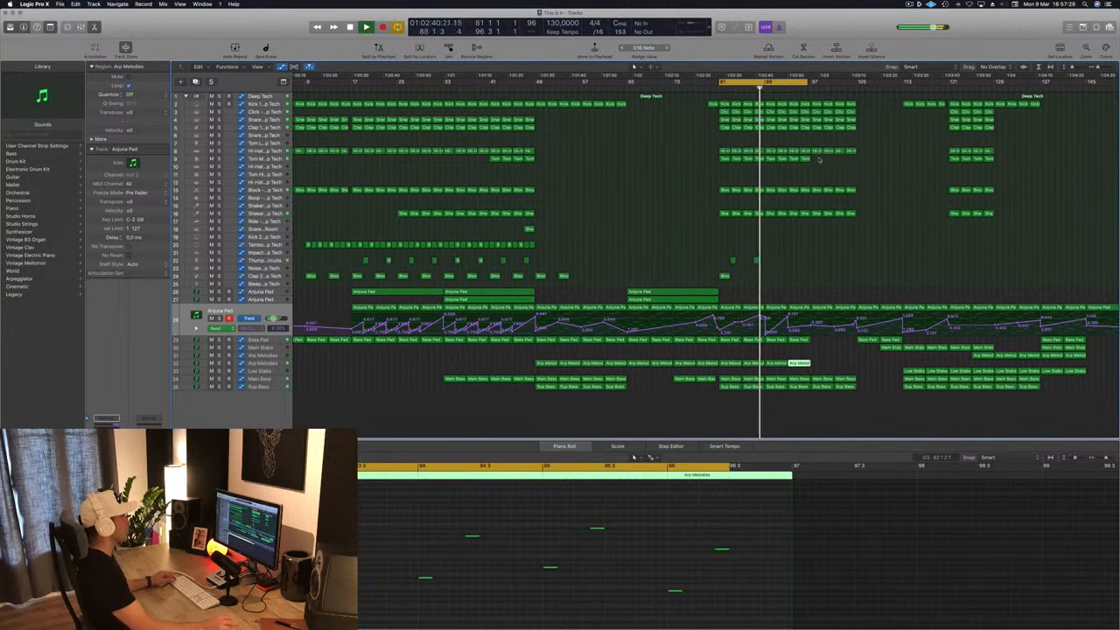
left_click(824, 163)
key("Delete")
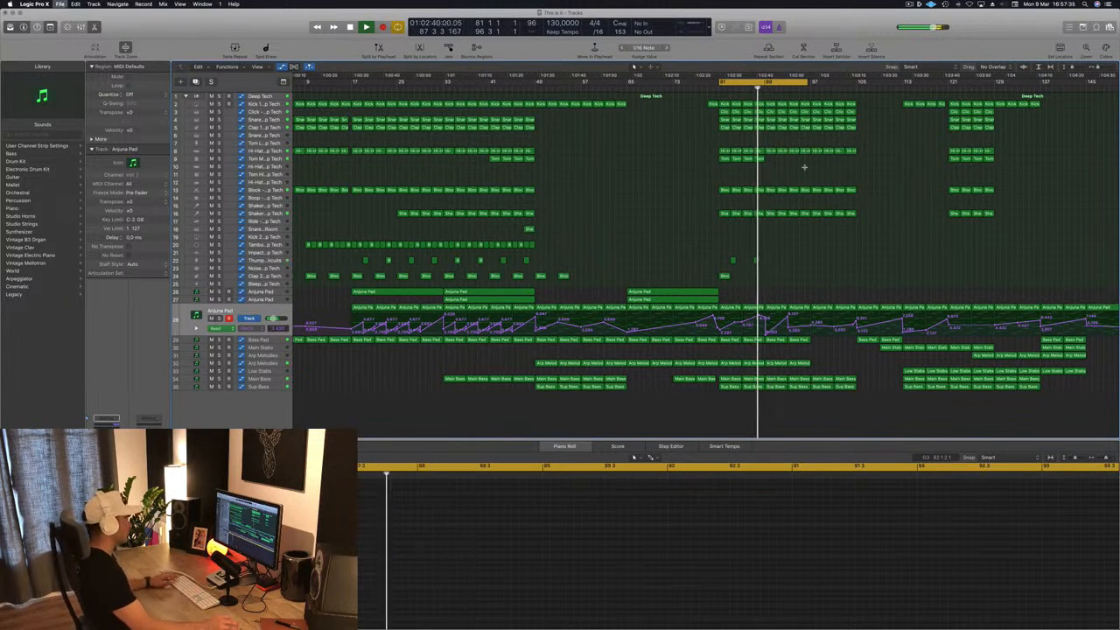
- Copy the Clap 2 region at bar 81 to bar 85, and copy the four Thump and Clap 2 track regions to bar 89
left_click(526, 260)
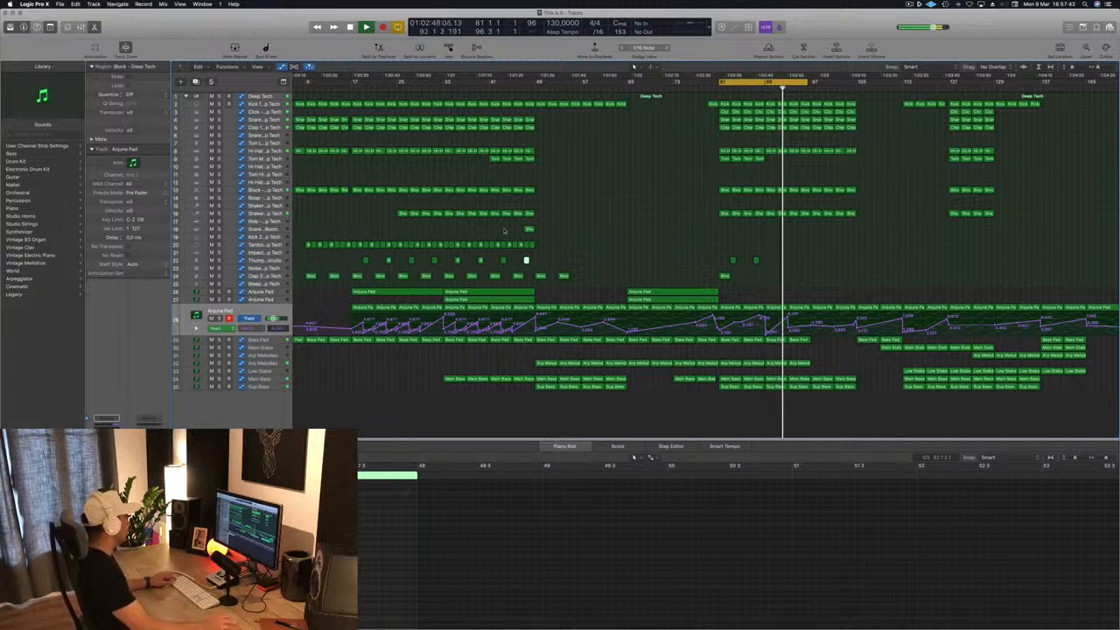
left_click(552, 230)
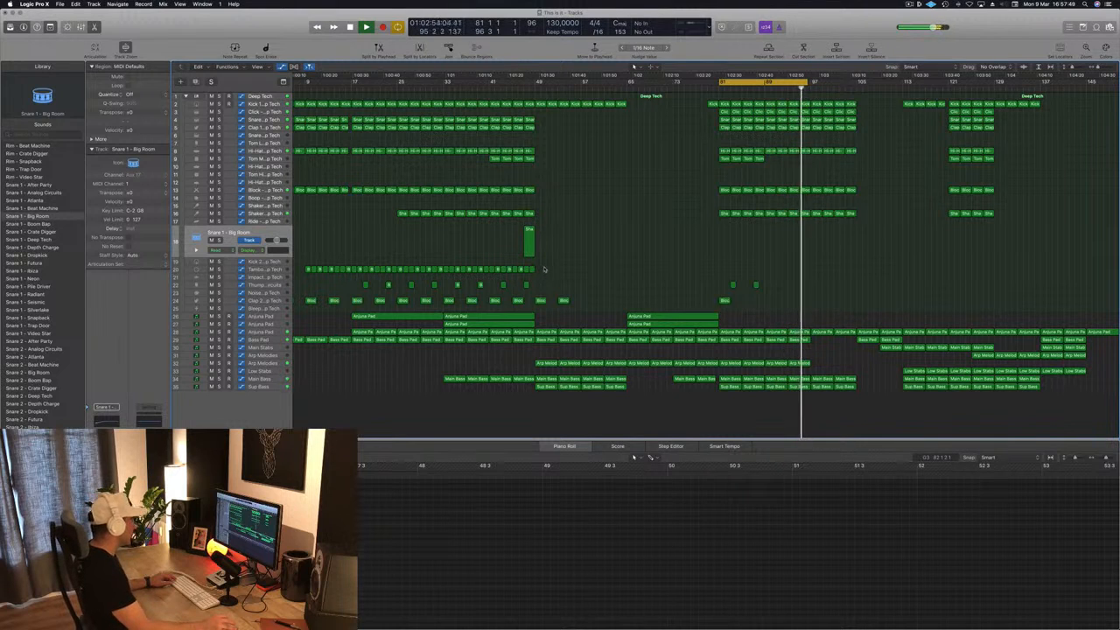
left_click_drag(491, 281, 726, 302)
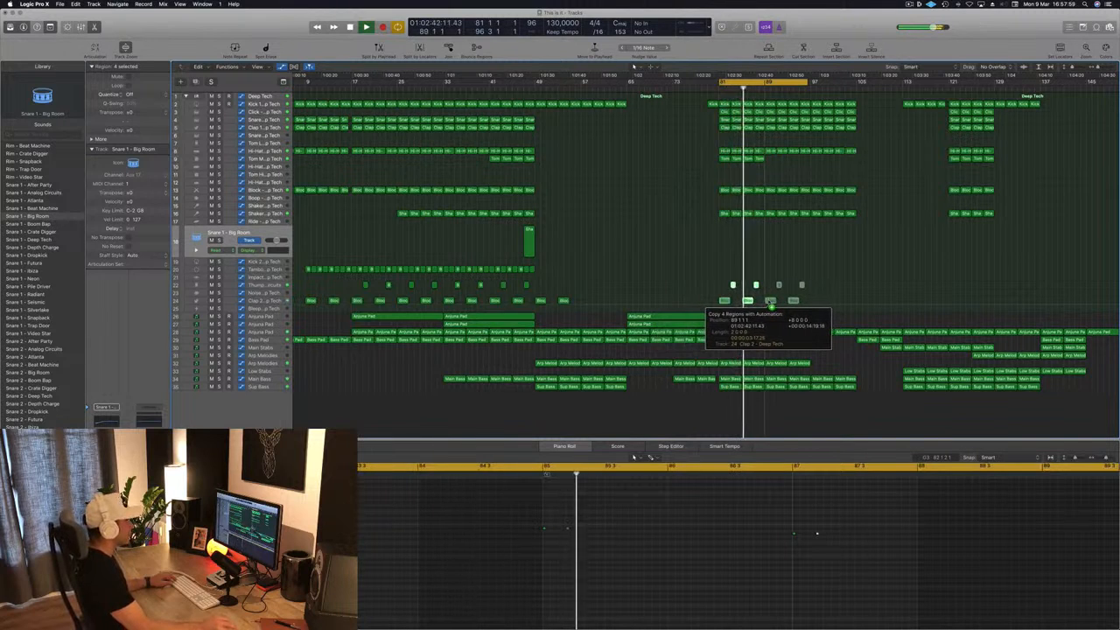
left_click_drag(770, 305, 770, 304)
scroll(766, 302, "up", 5)
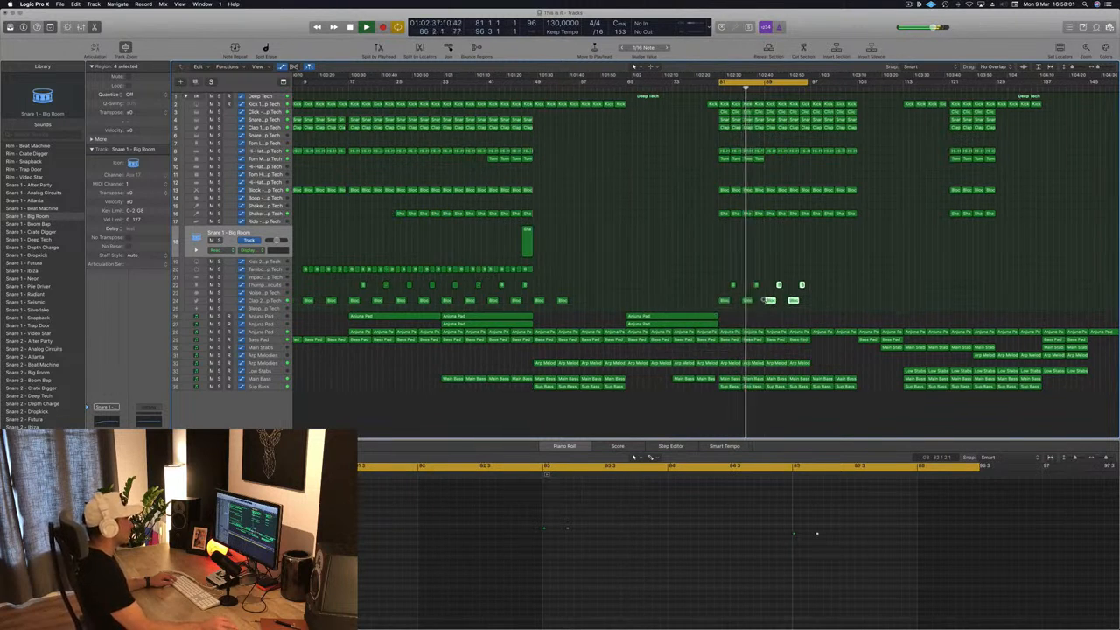
scroll(766, 302, "up", 3)
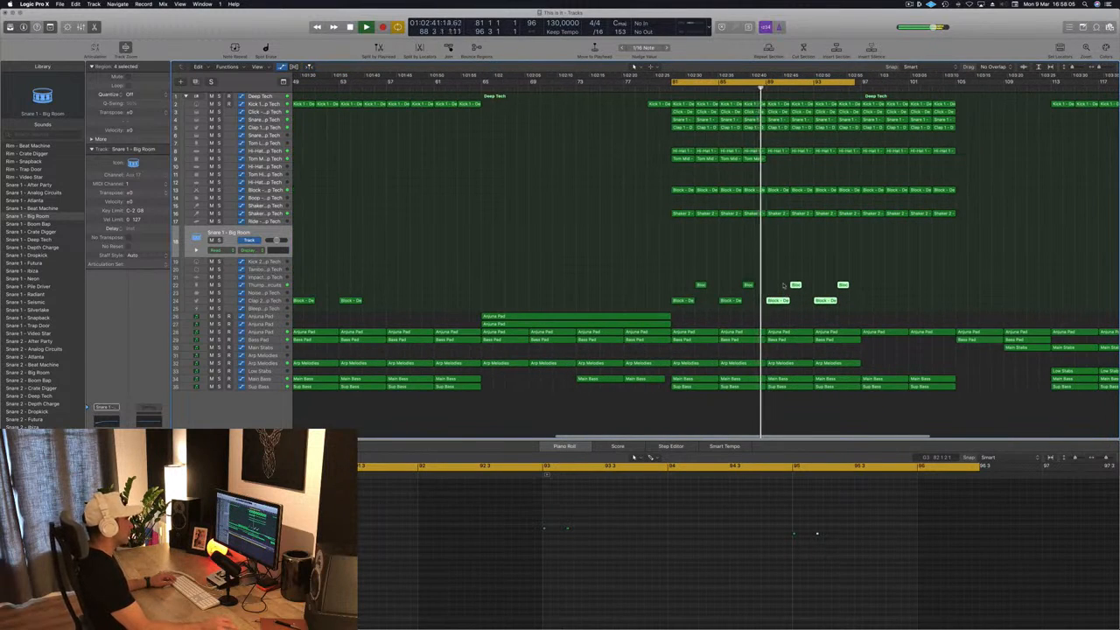
scroll(784, 285, "down", 8)
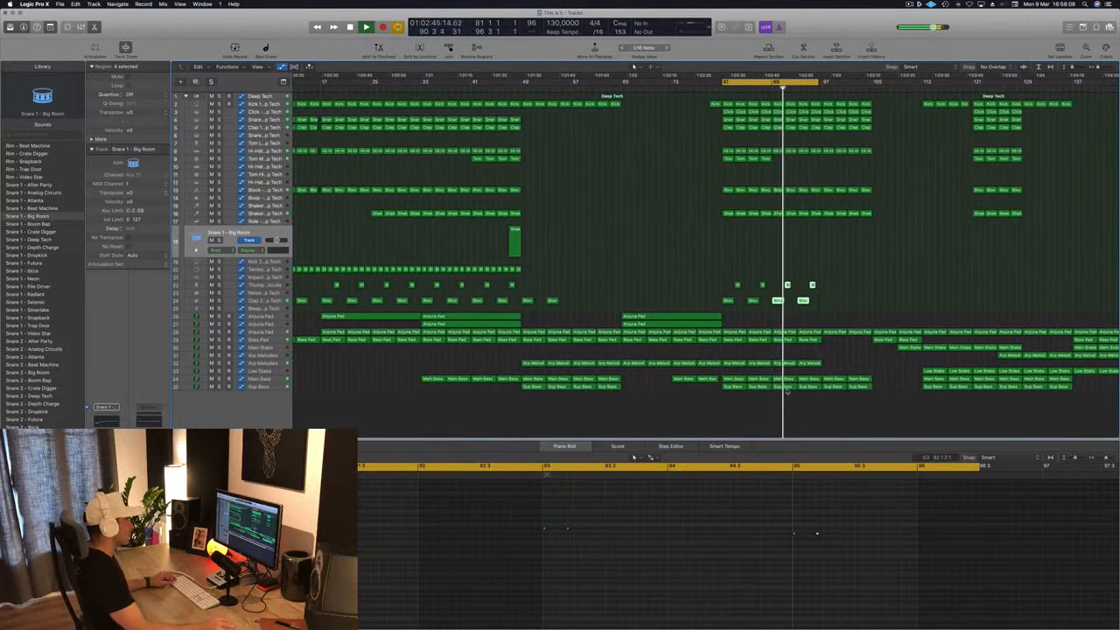
- Delete the two Arp Melodies regions between bars 89 and 97, and replay the cycle from bar 81
left_click(787, 363)
key("Delete")
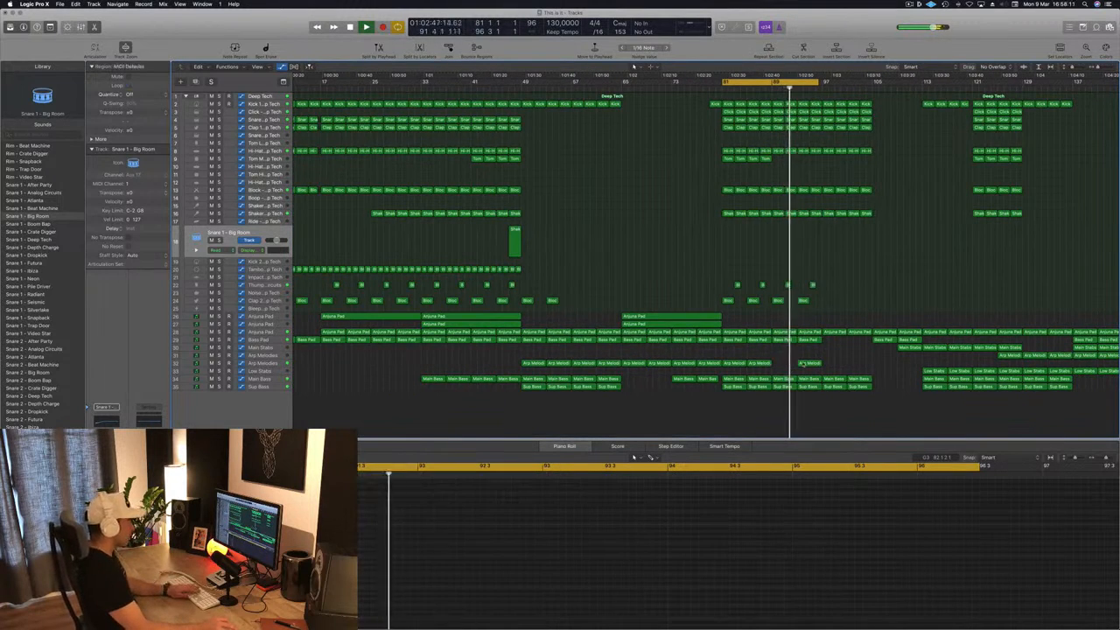
left_click(813, 362)
key("Delete")
key("space")
key("space")
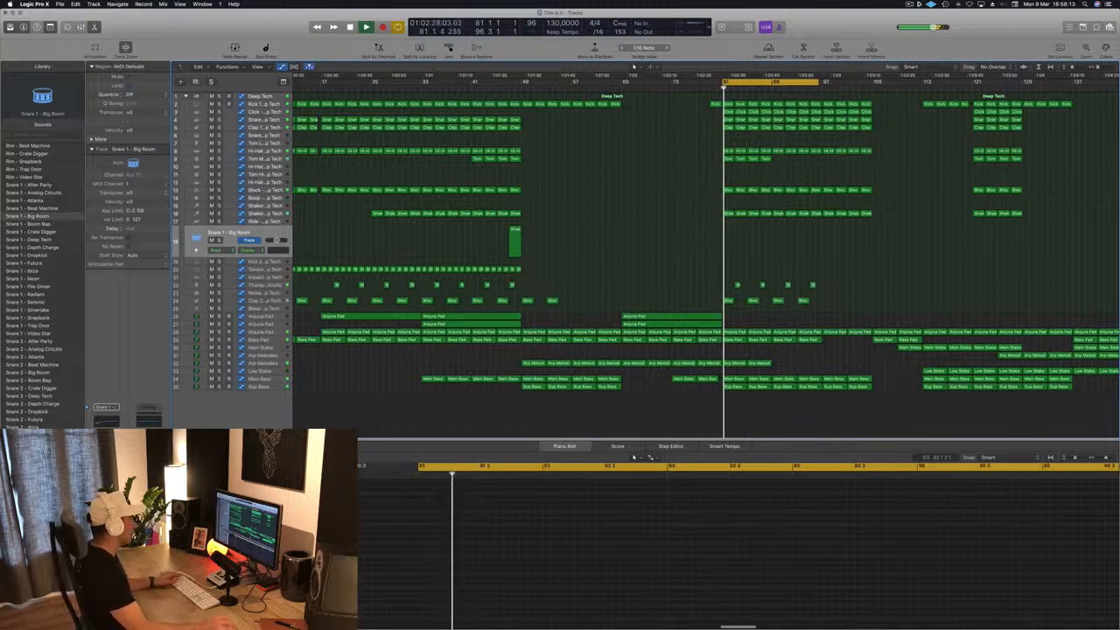
- Reshape the Bass Pad automation between bars 89 and 97 so it dips at bar 93 and rises to bar 97
left_click(289, 336)
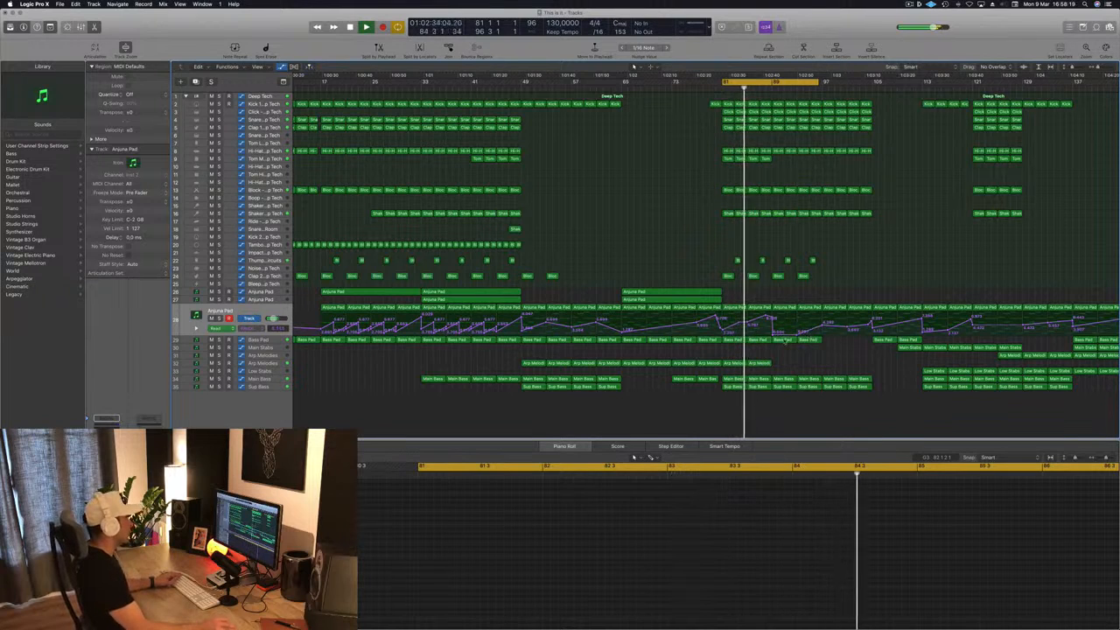
left_click(264, 339)
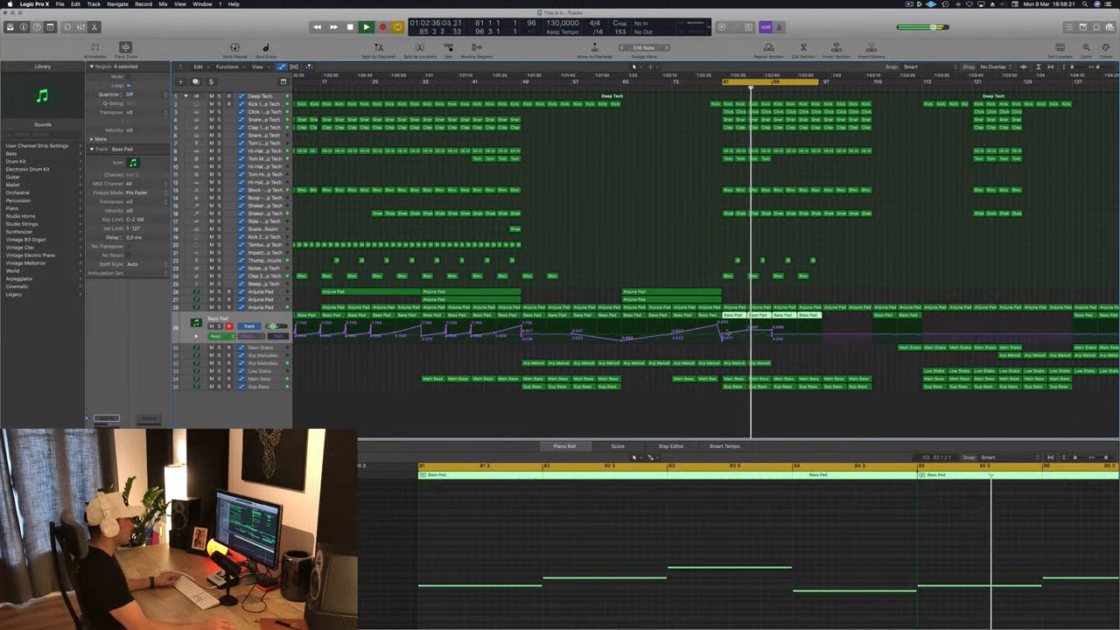
left_click(771, 333)
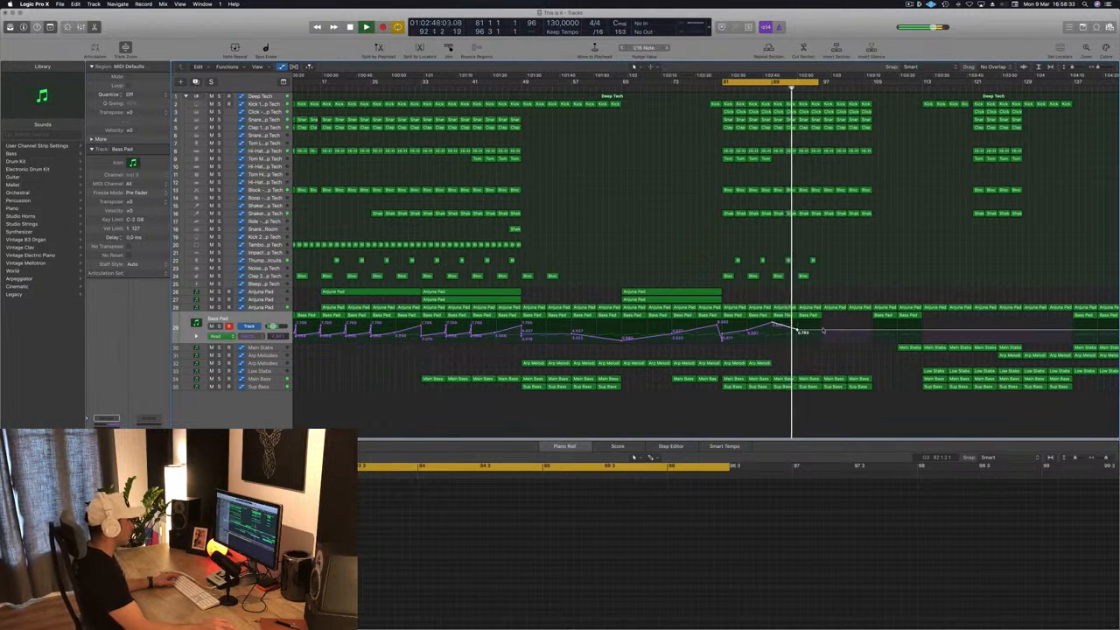
left_click_drag(822, 331, 823, 324)
scroll(846, 281, "up", 3)
scroll(846, 282, "down", 2)
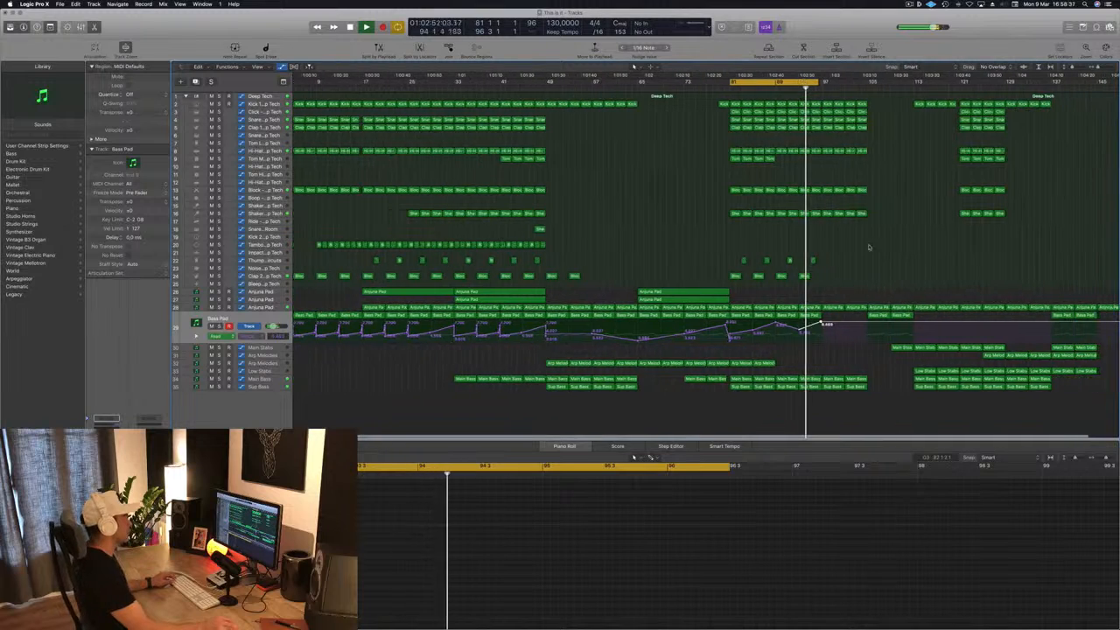
scroll(867, 231, "down", 2)
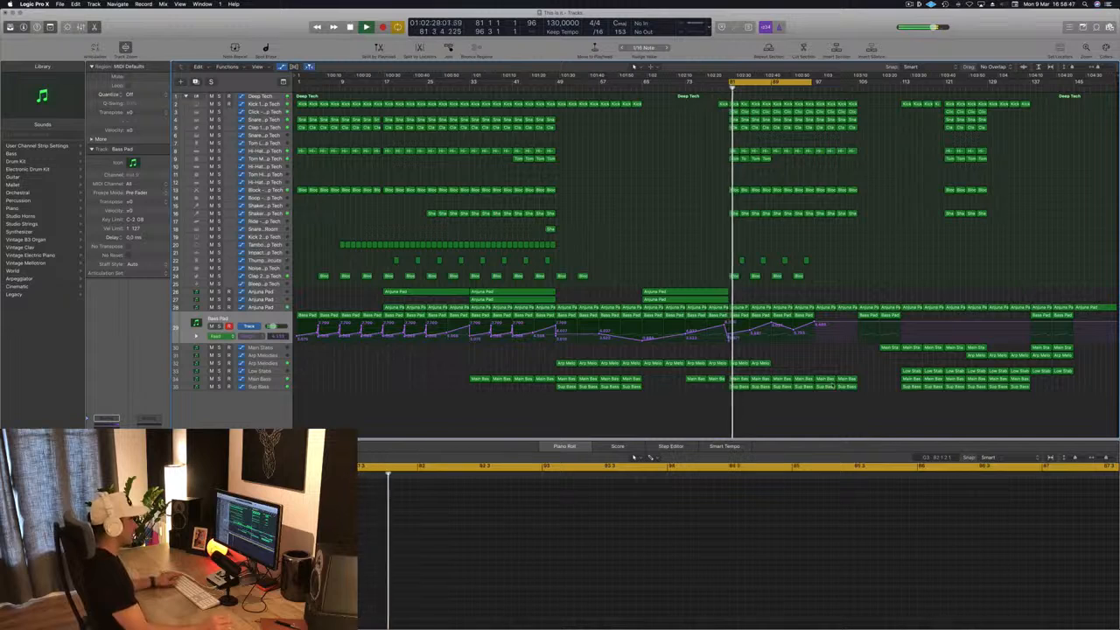
- Copy the Low Stabs region at bar 113 to bar 97 and play from shortly before it
left_click(911, 371)
left_click_drag(911, 371, 826, 375)
left_click(796, 88)
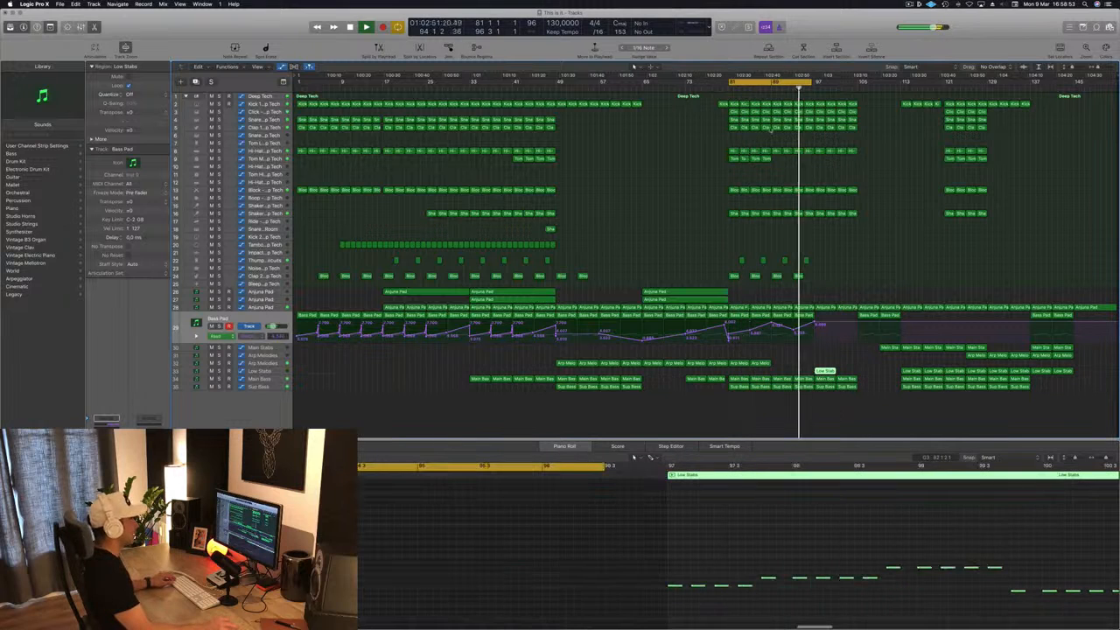
- Copy the Bass Pad region at bar 93 with its automation to bars 97 and 101
key("super+Right")
key("super+Right")
key("super+Right")
key("super+Left")
left_click_drag(805, 317, 872, 324)
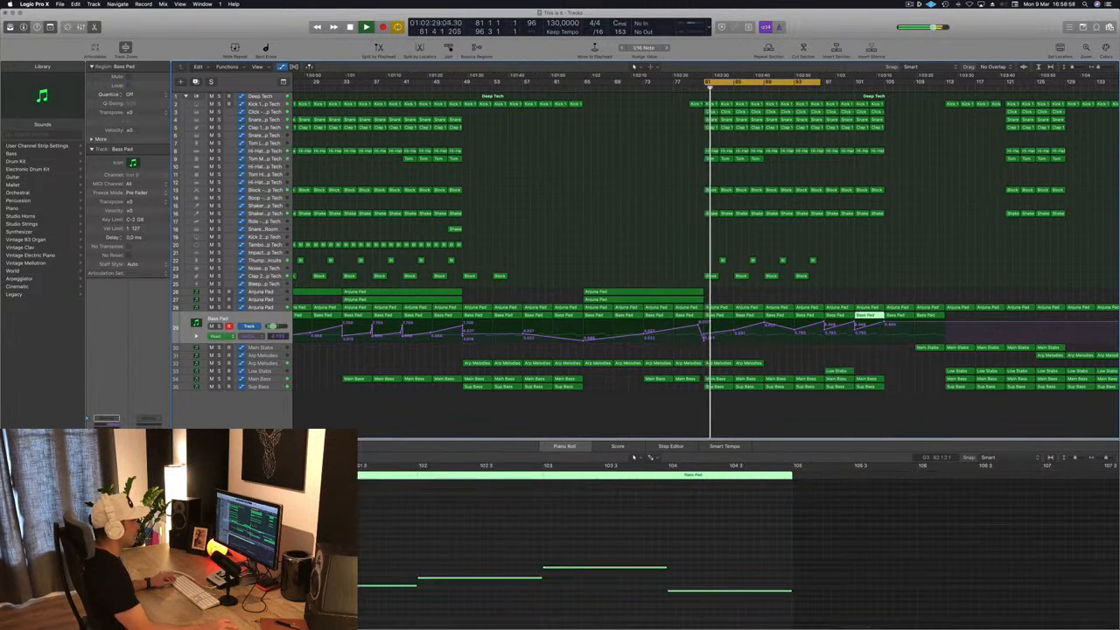
- Extend the cycle range to bar 105 and play from just before bar 97
left_click_drag(825, 82, 884, 90)
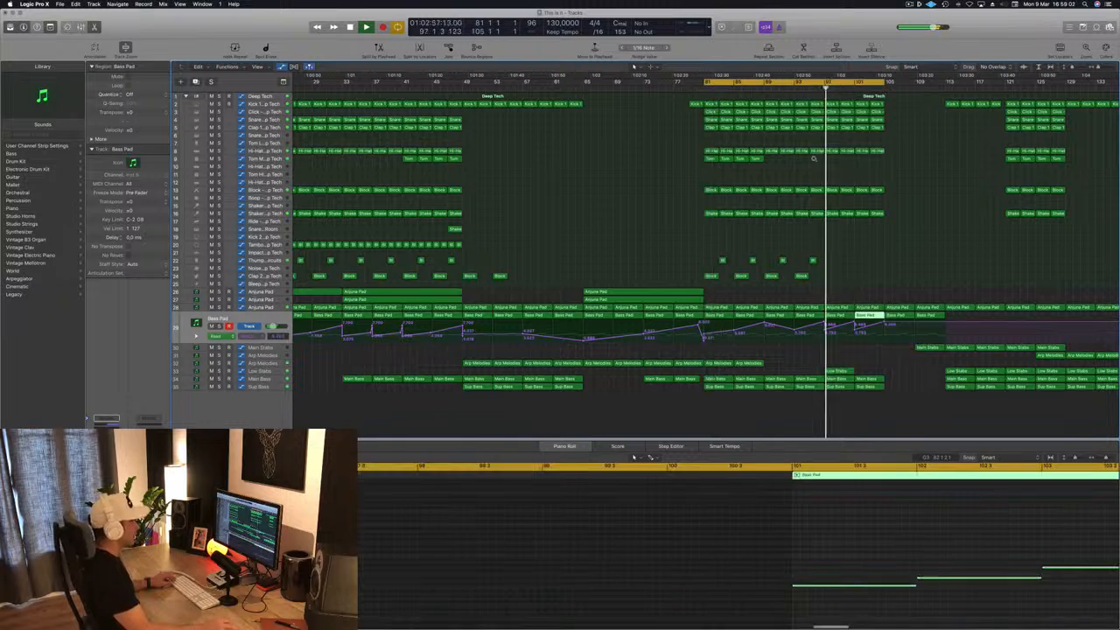
key("super+Left")
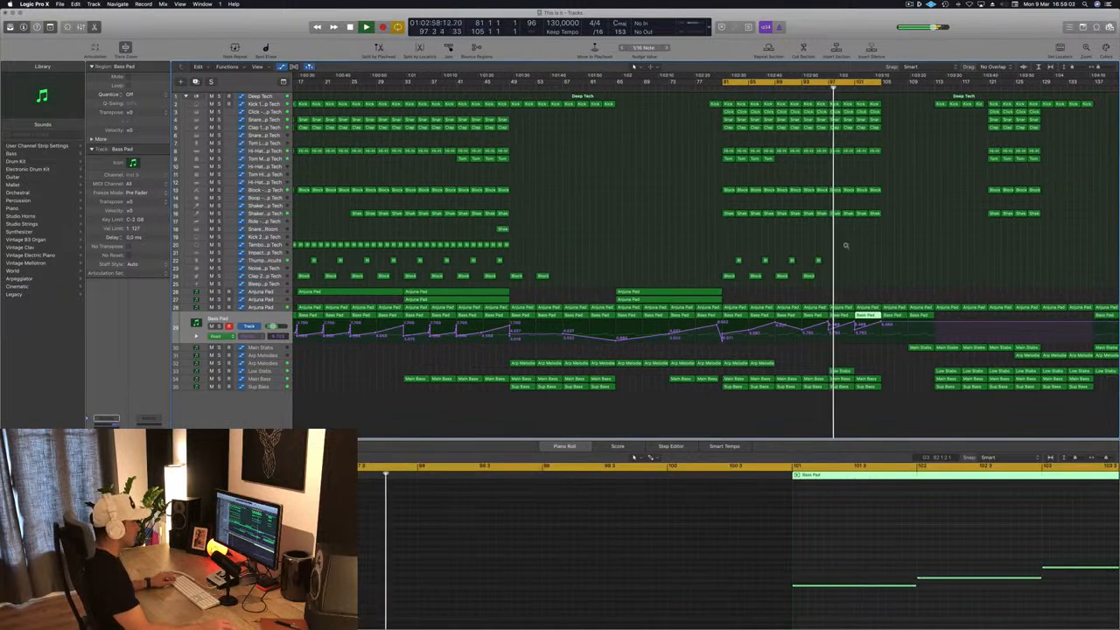
scroll(846, 246, "down", 1)
left_click(823, 88)
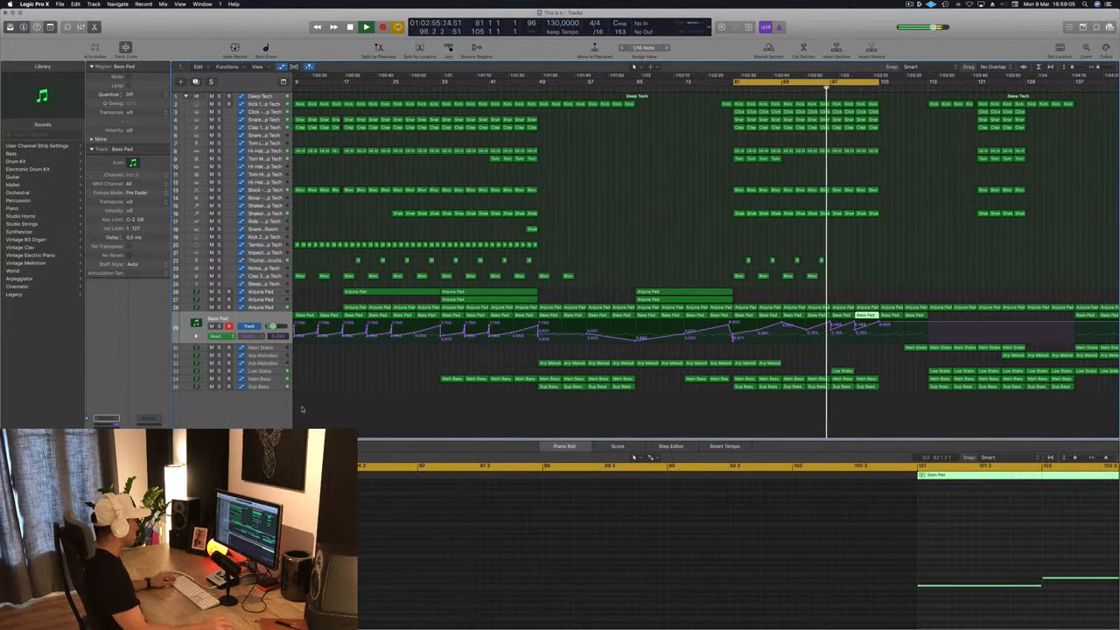
- Add Main Bass automation points at bars 93, 97 and 101 with a slight dip at bar 97, and play from before bar 93
left_click(278, 390)
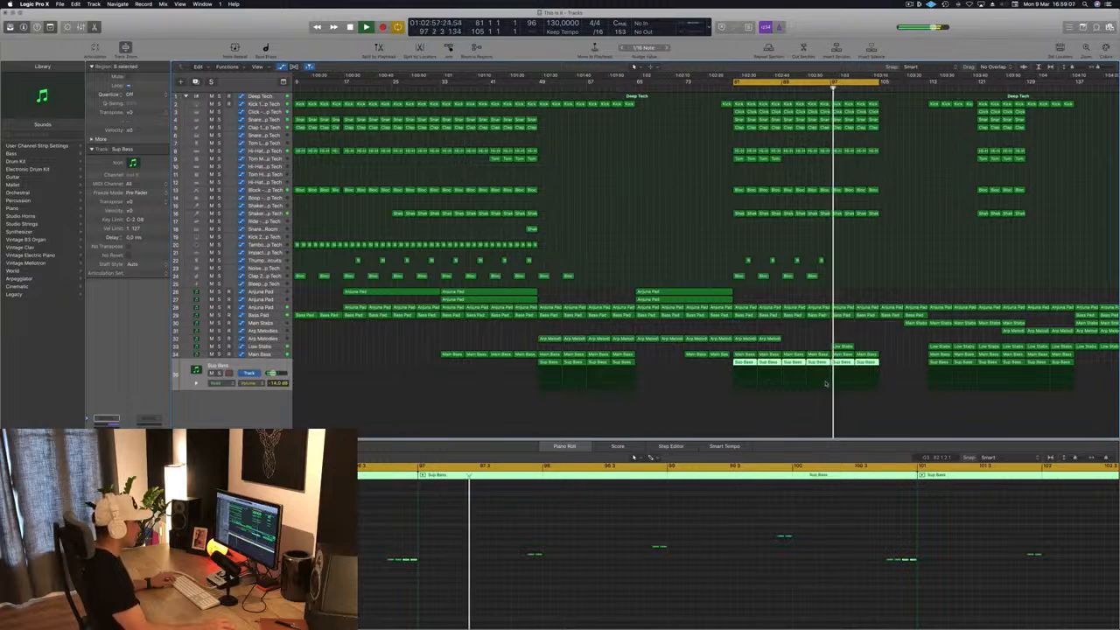
left_click(271, 355)
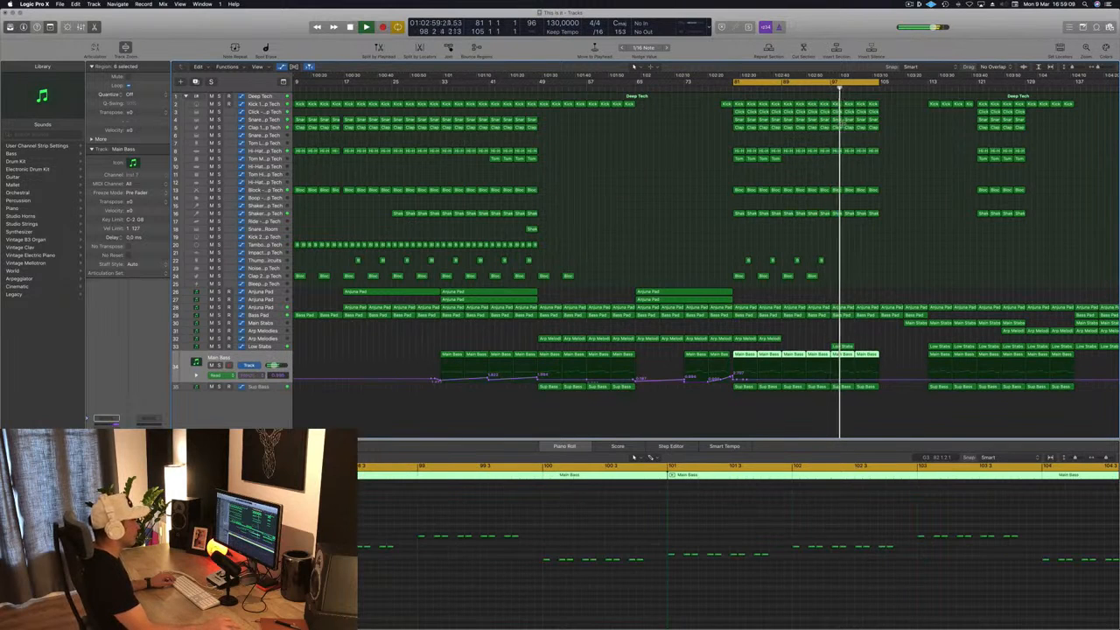
left_click(824, 87)
scroll(816, 376, "up", 8)
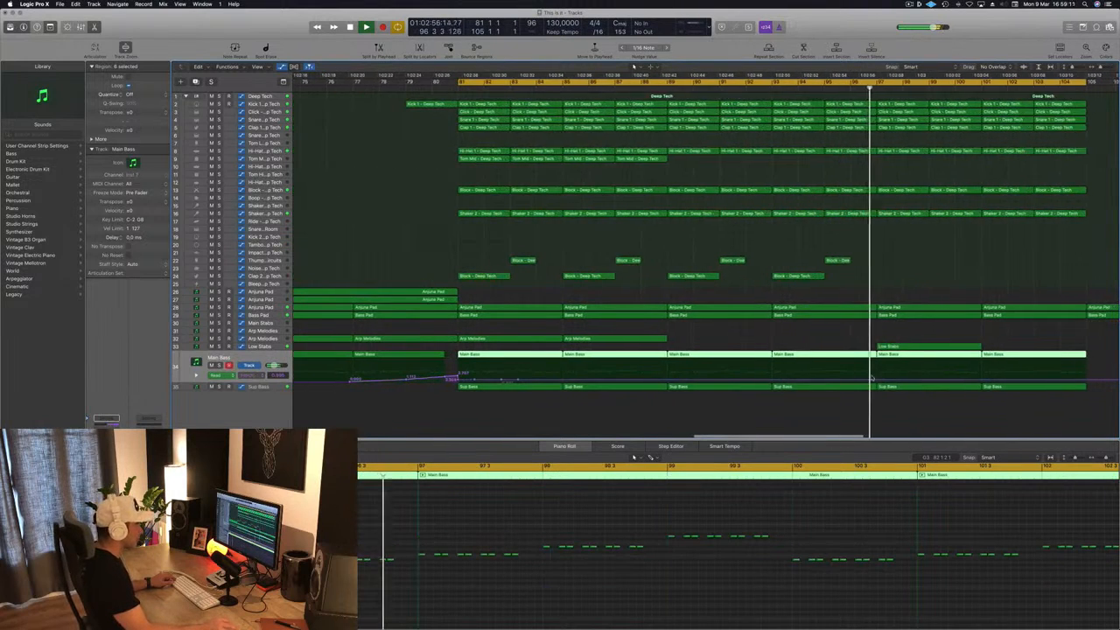
scroll(809, 382, "down", 3)
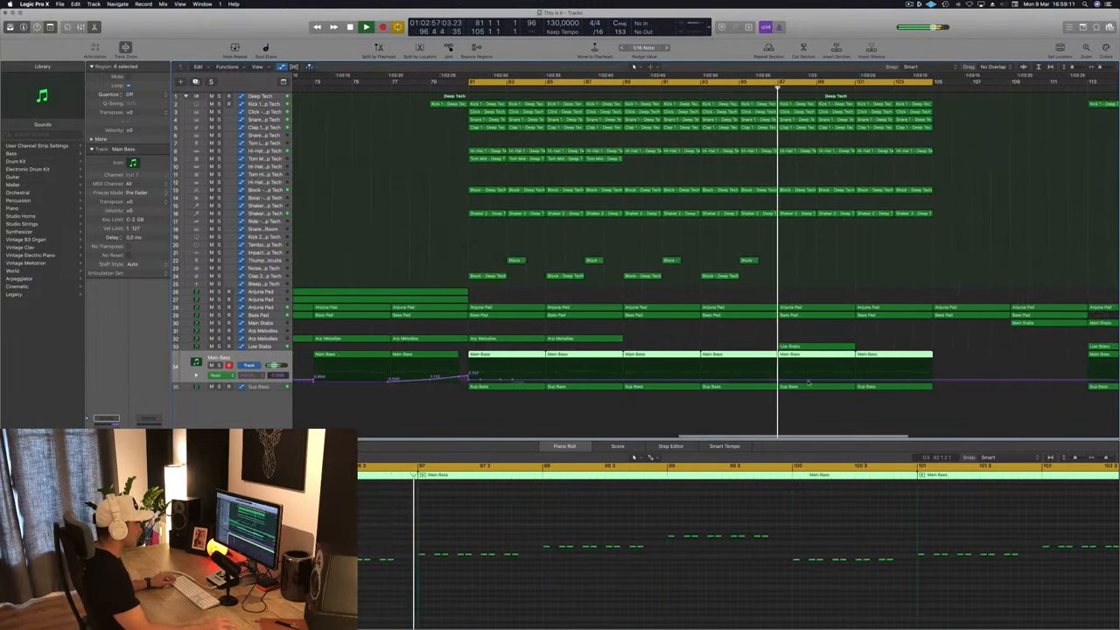
left_click(700, 381)
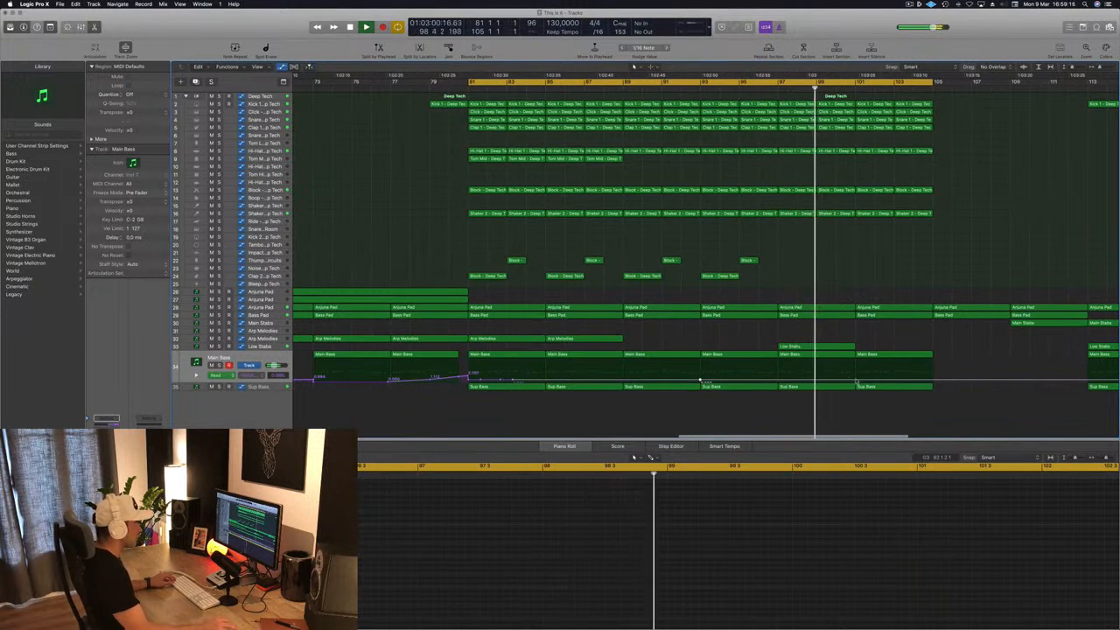
left_click_drag(778, 380, 778, 383)
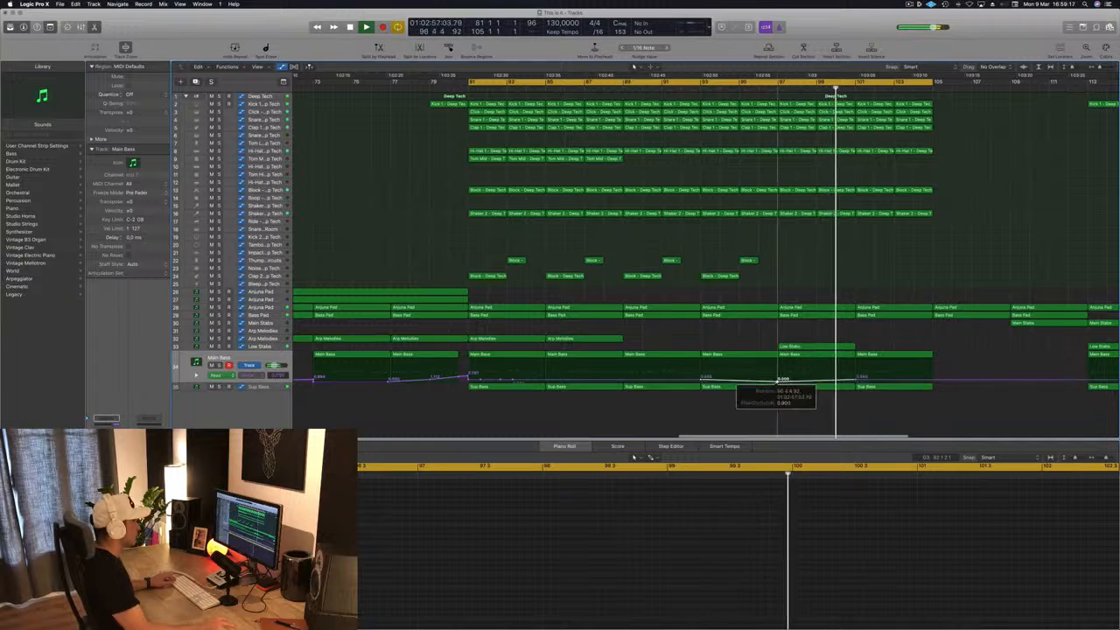
left_click(687, 86)
key("super+Left")
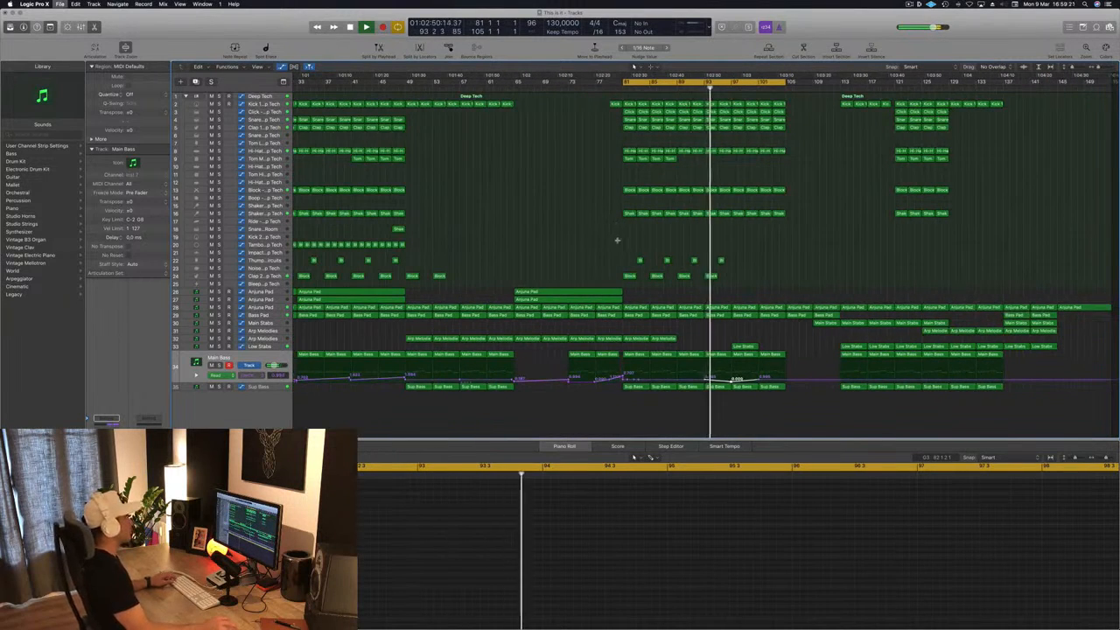
- Delete the two Anjuna Pad regions between bars 97 and 105
key("super+Left")
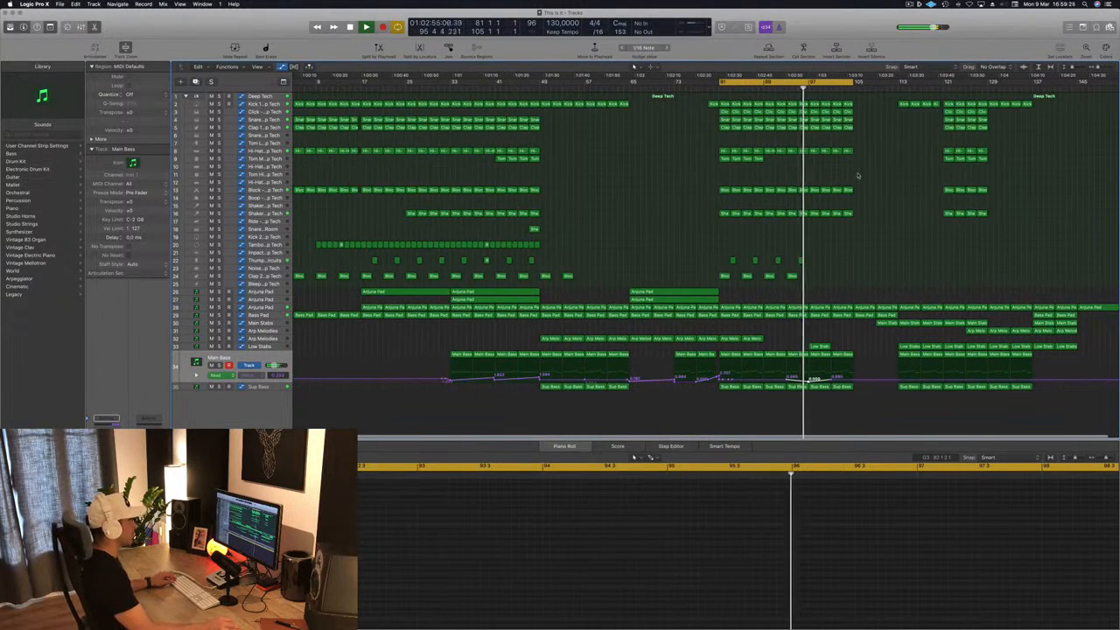
scroll(857, 253, "up", 3)
scroll(868, 254, "down", 3)
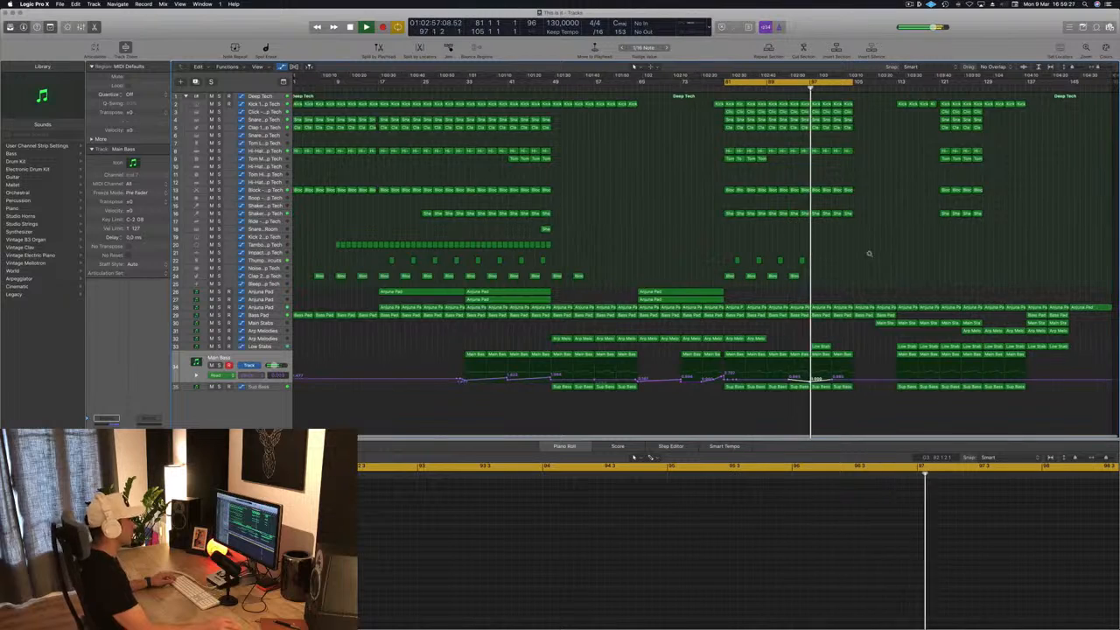
left_click(786, 85)
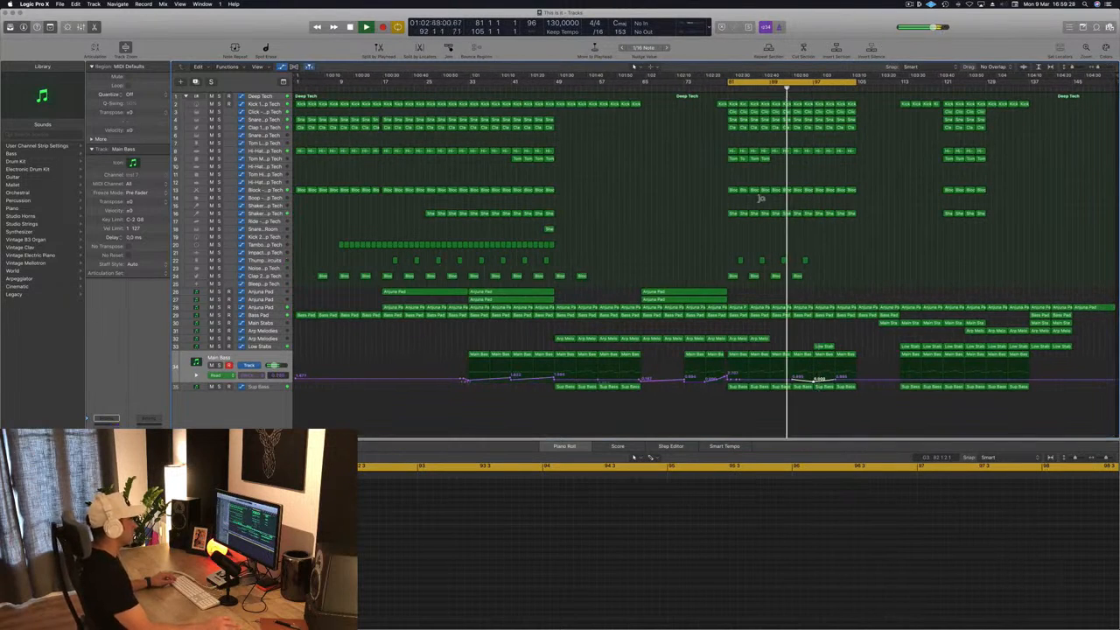
left_click(761, 306)
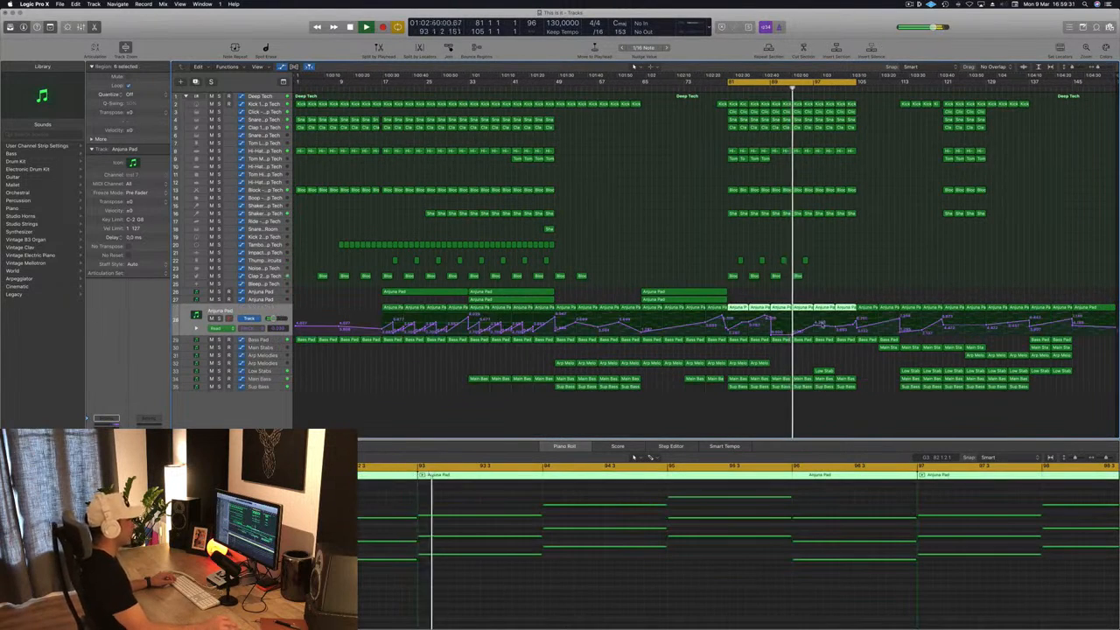
left_click(838, 287)
left_click_drag(832, 300, 840, 308)
key("Delete")
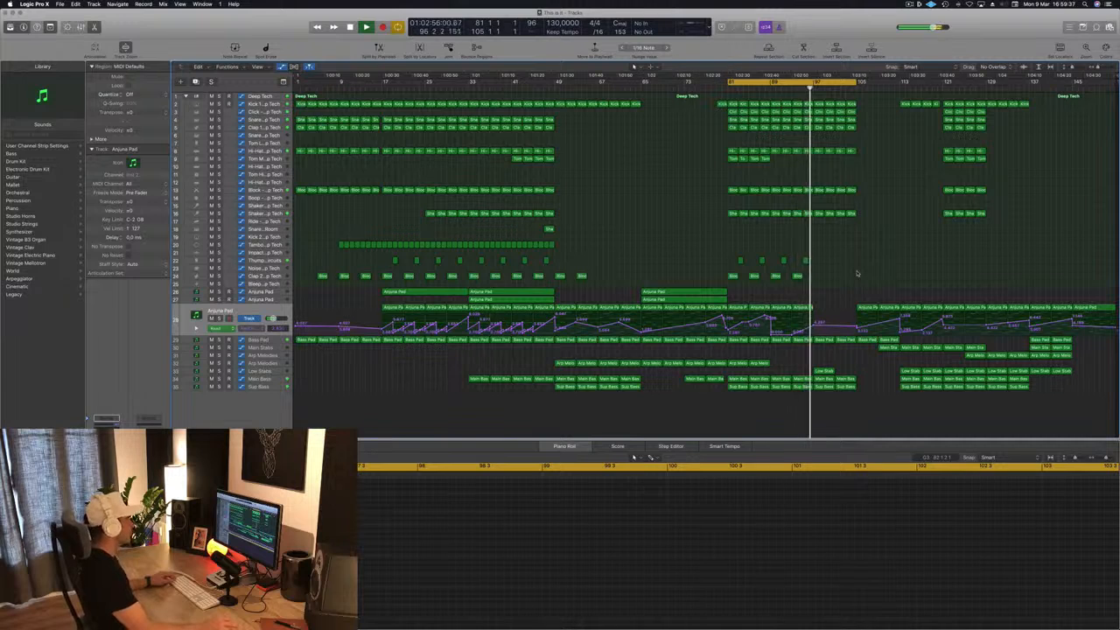
scroll(867, 259, "down", 1)
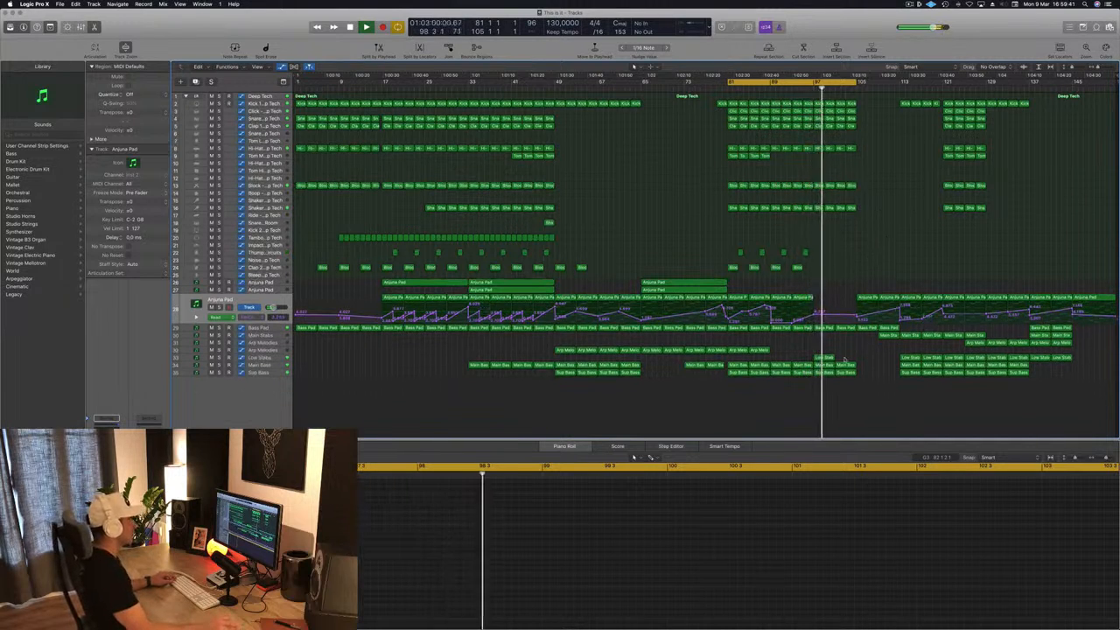
- Copy the Low Stabs region at bar 97 to bar 101 and play from bar 96
left_click(825, 358)
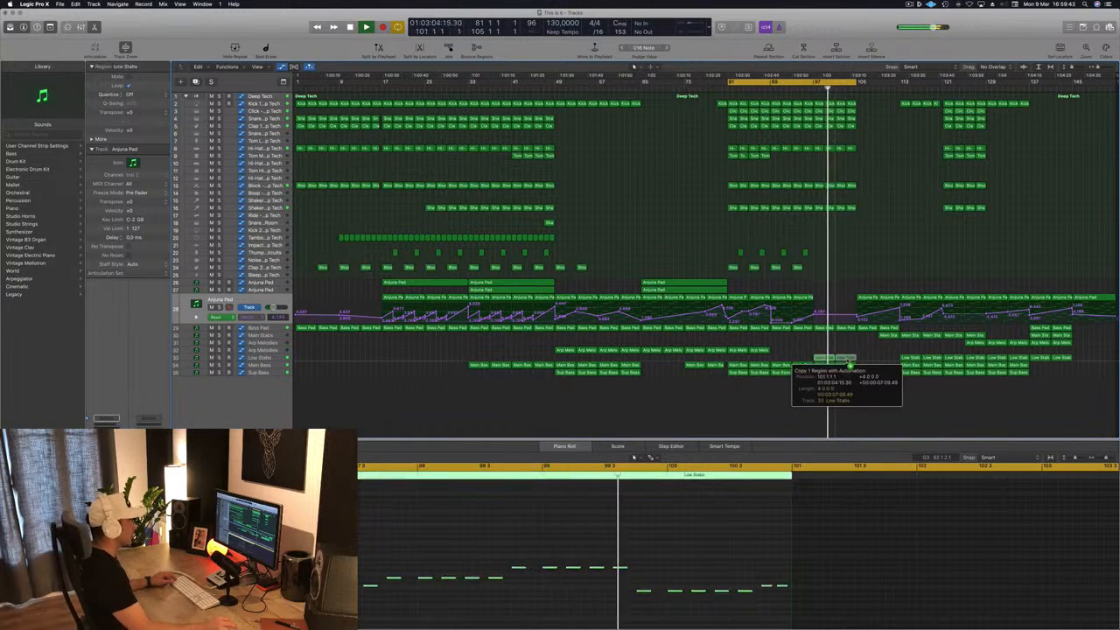
left_click(845, 358)
left_click(808, 86)
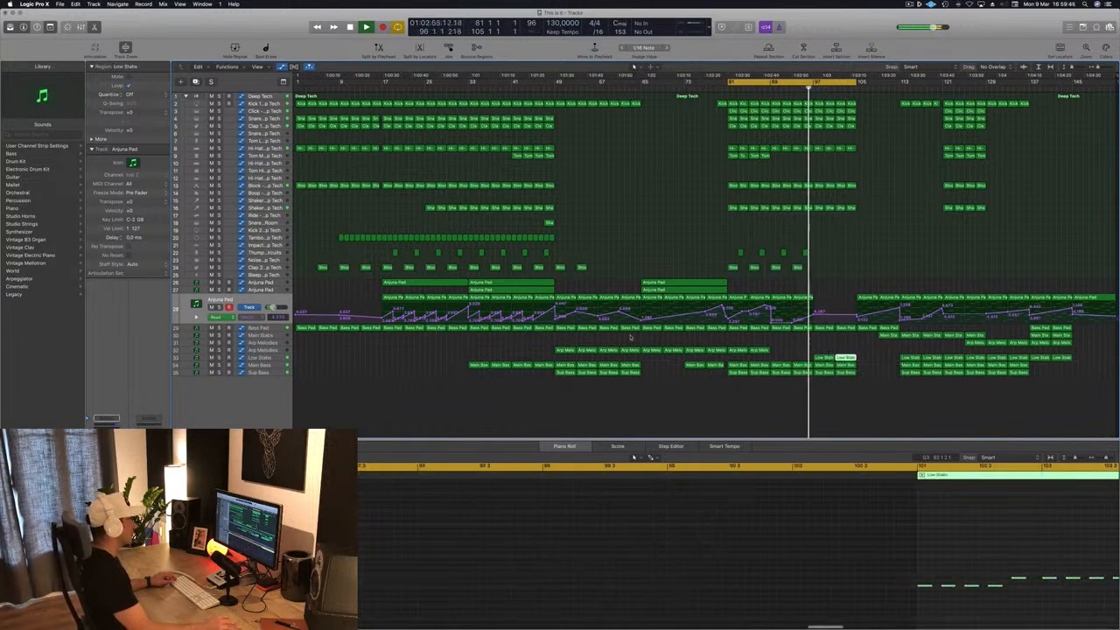
- Shape the Low Stabs filter cutoff automation so it rises from bar 97 through bar 101 to a peak at bar 105
left_click(279, 359)
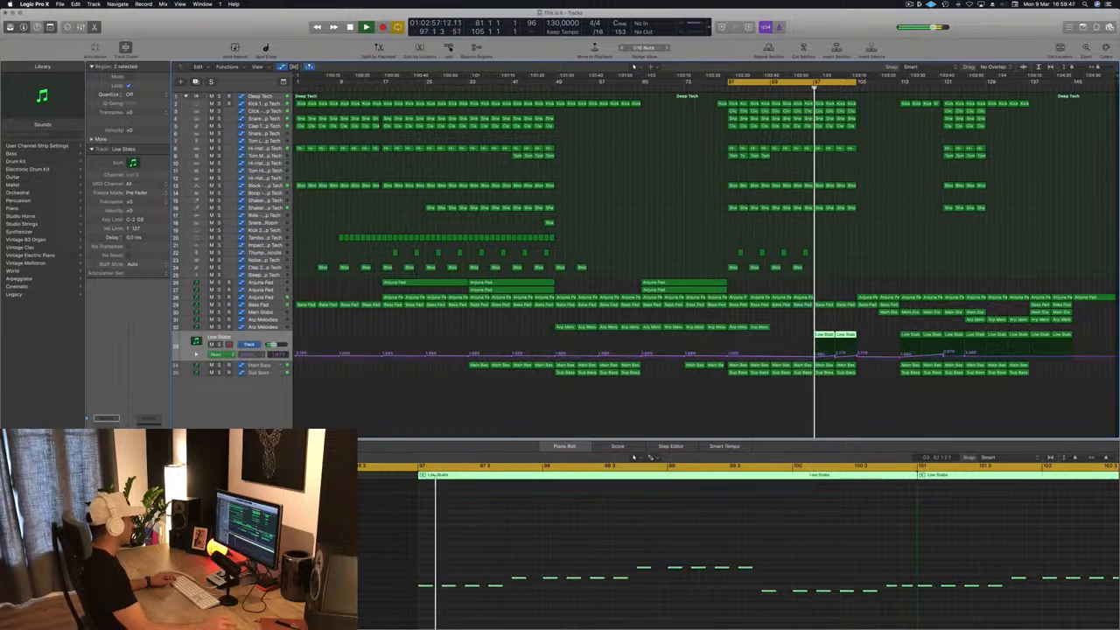
left_click(835, 357)
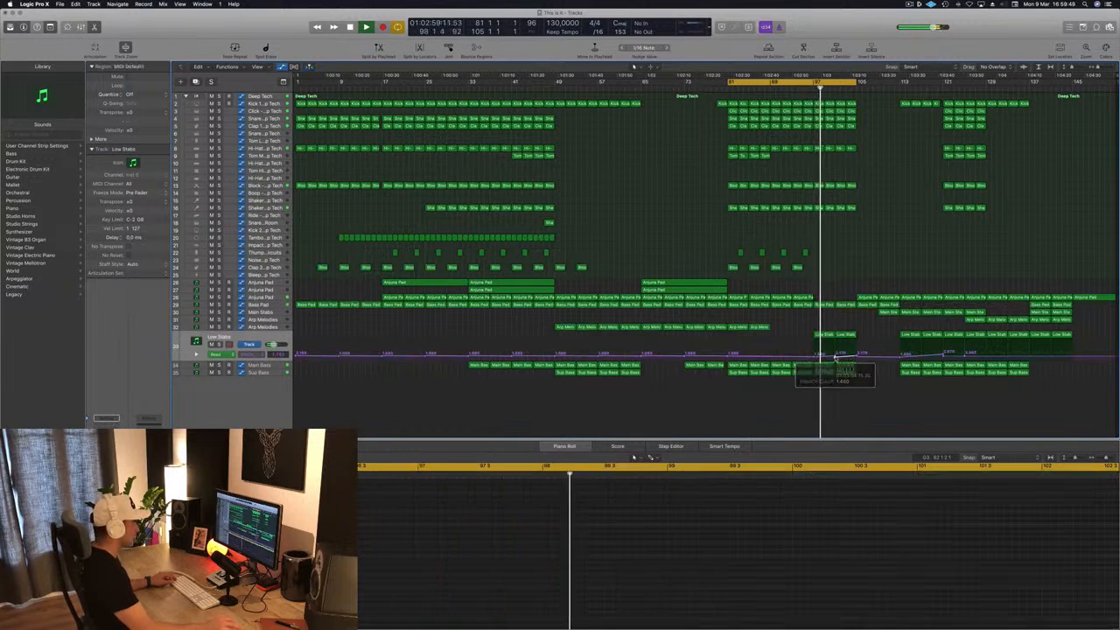
left_click_drag(835, 354, 836, 354)
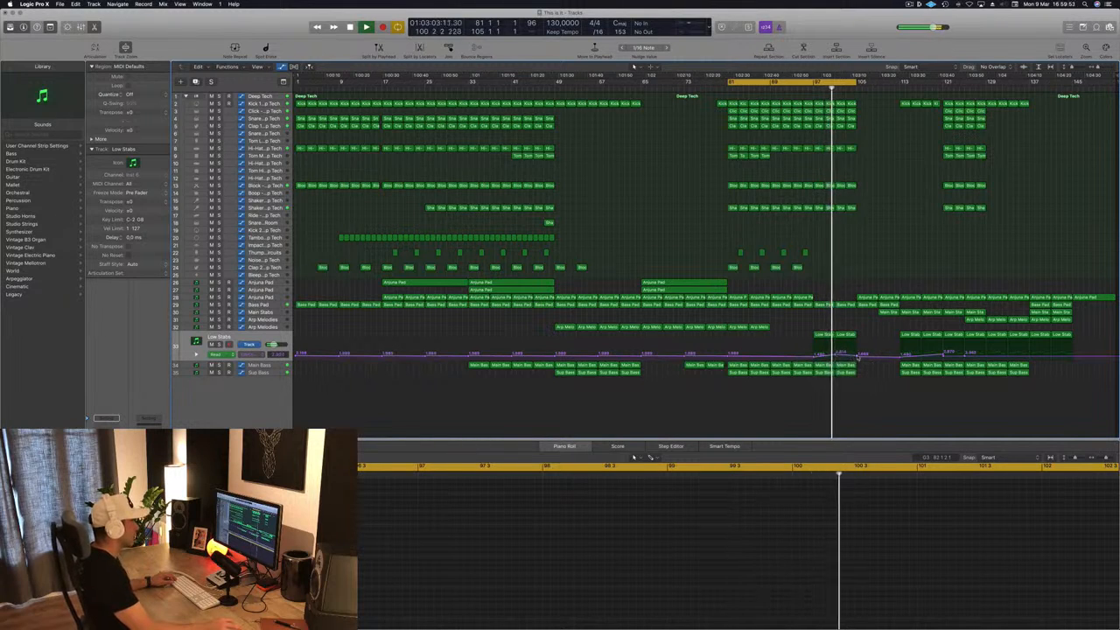
left_click_drag(861, 356, 861, 355)
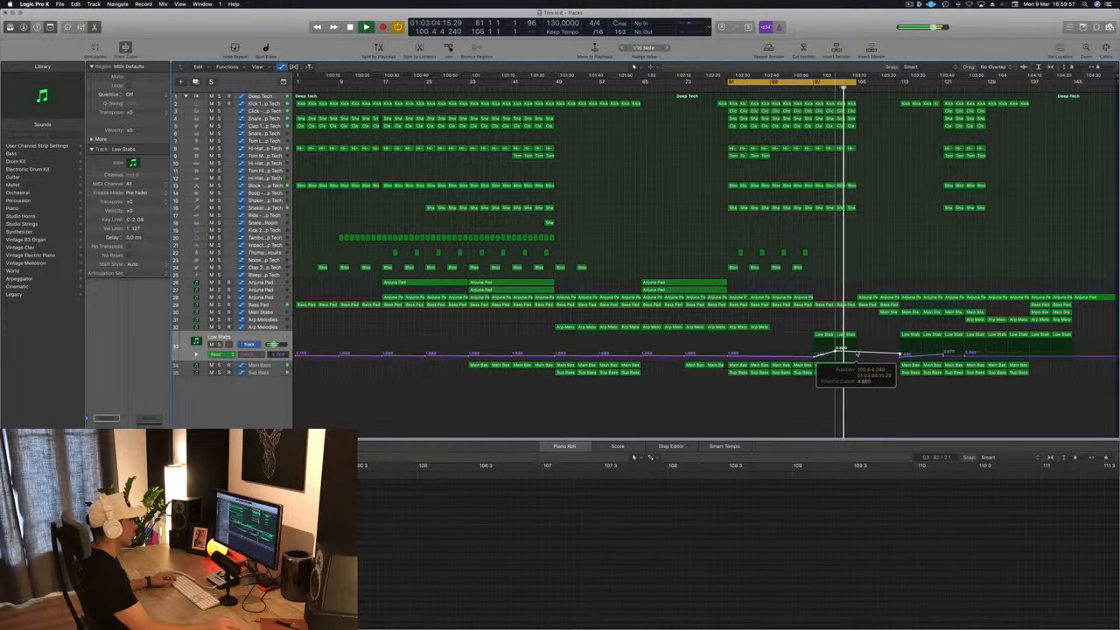
left_click(857, 356)
left_click_drag(857, 354, 857, 347)
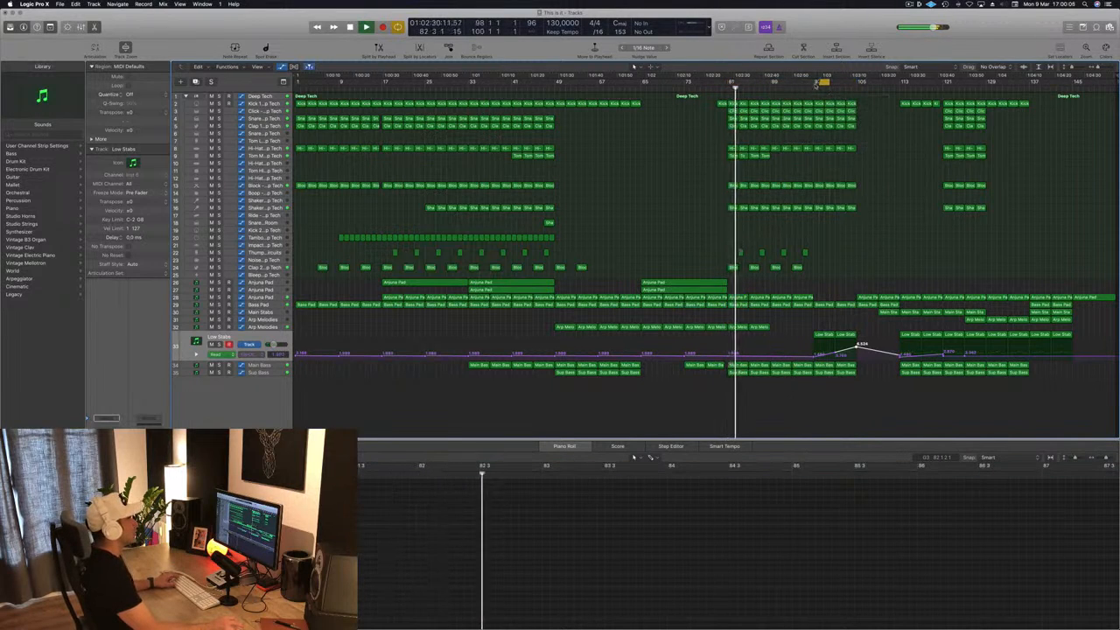
- Set the cycle range to bars 97–105 and repeat that section once directly after itself
left_click_drag(816, 85, 856, 85)
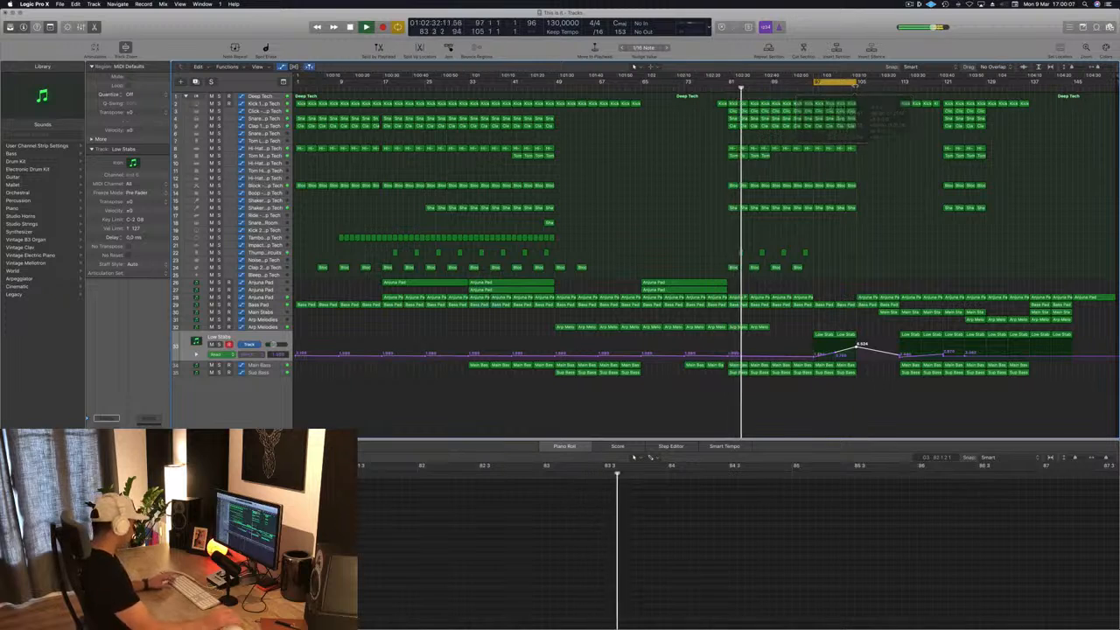
key("super+r")
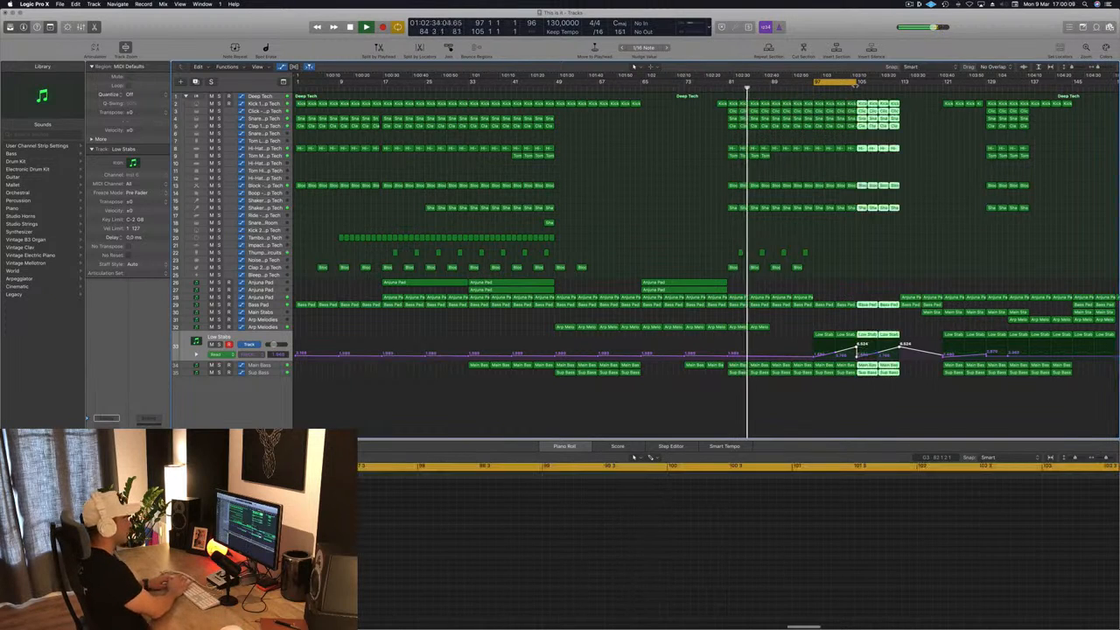
key("super+Left")
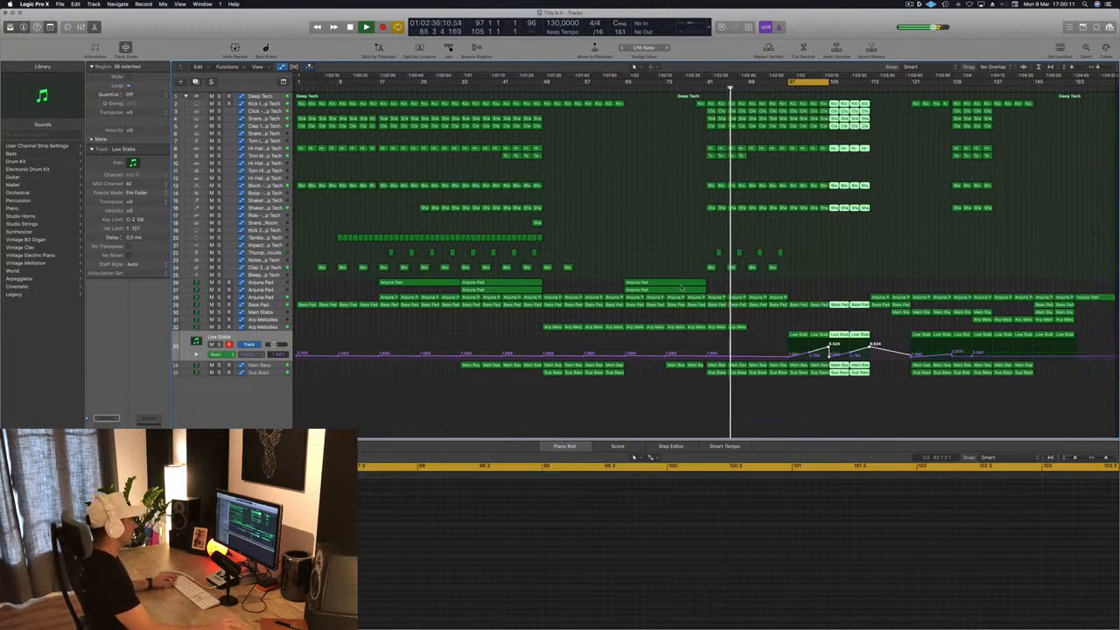
- Copy the two Anjuna Pad regions at bar 65 to bar 97 and the short snare-track fill at bar 47 to bar 111
left_click_drag(630, 286, 839, 285)
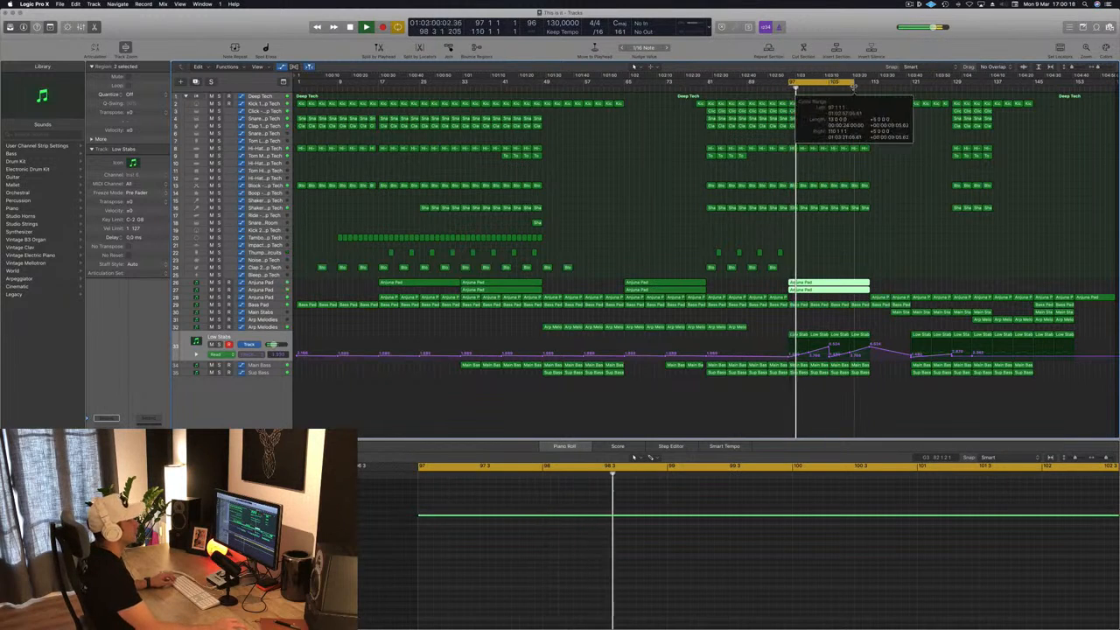
left_click_drag(538, 222, 865, 224)
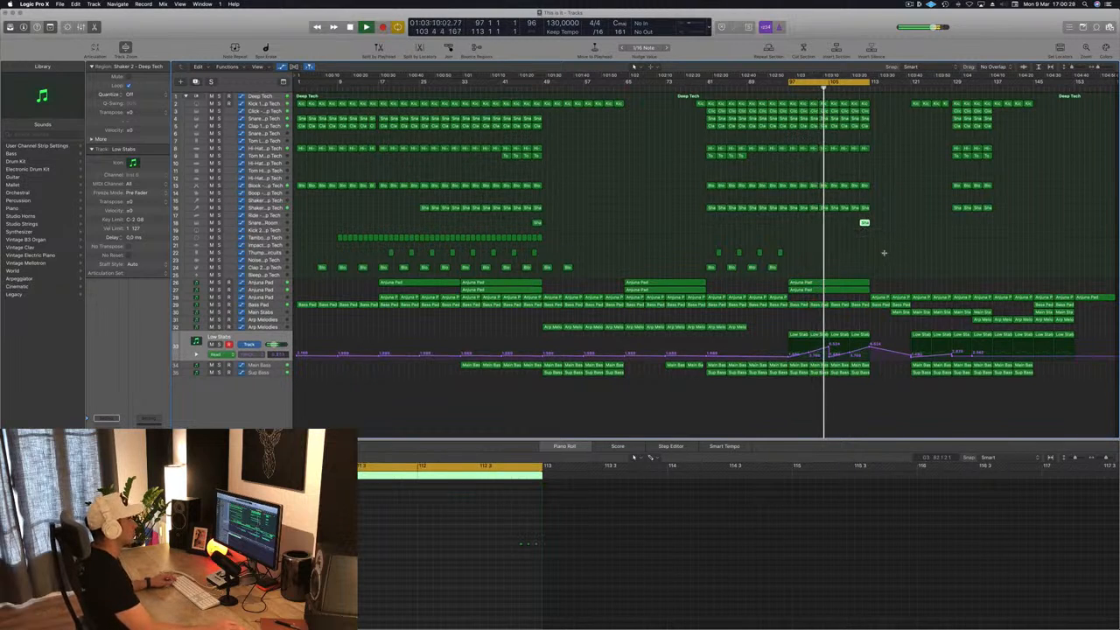
left_click(884, 257)
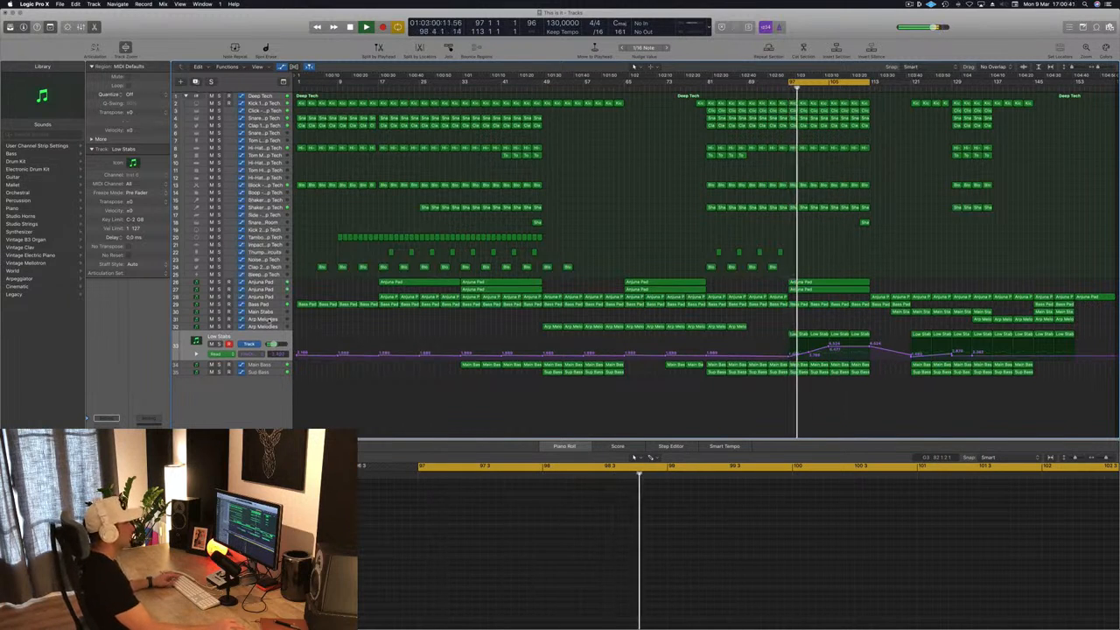
- Copy two Main Stabs regions to bars 105 and 109, with filter automation rising from bar 105 to bar 113
left_click(263, 320)
left_click(270, 312)
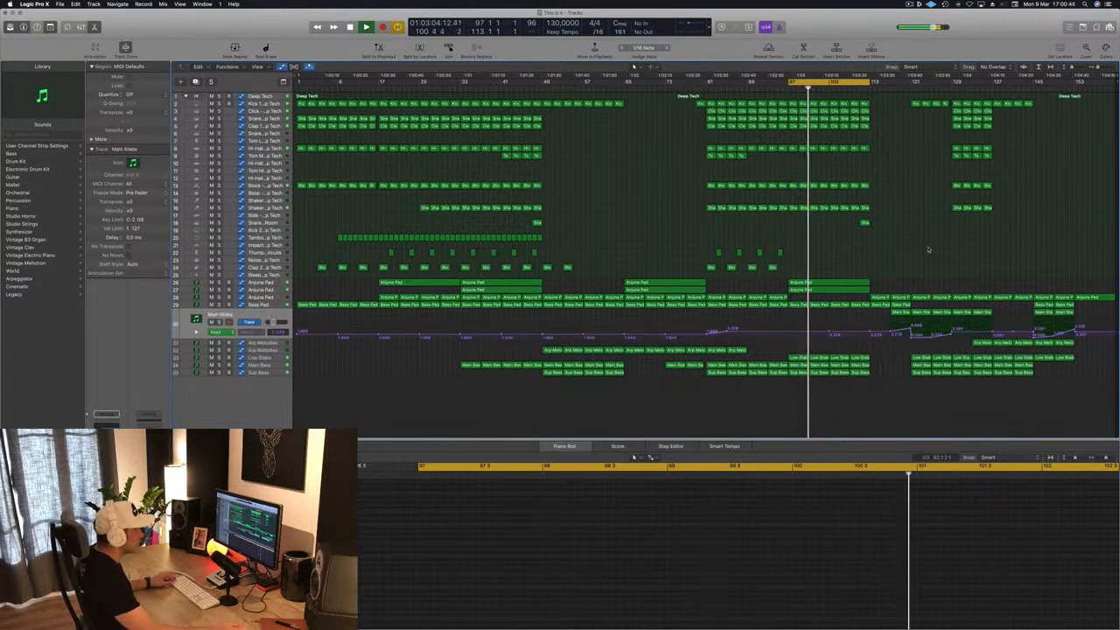
left_click_drag(925, 317, 851, 331)
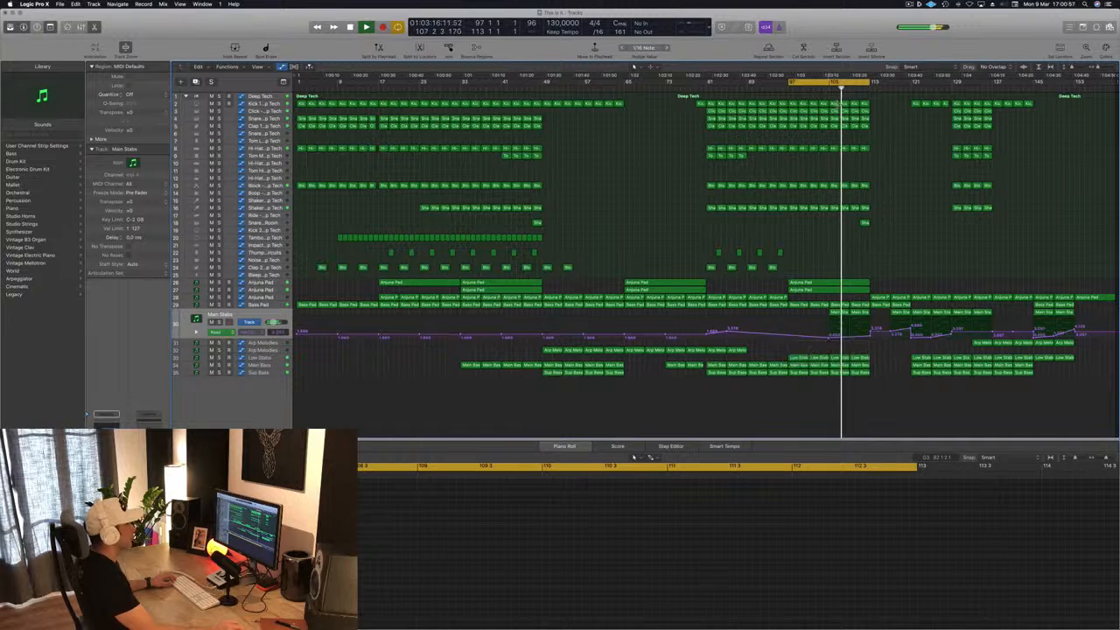
- Play the new section from just before bar 105 and again from bar 96 past bar 113, and stop playback
left_click(825, 90)
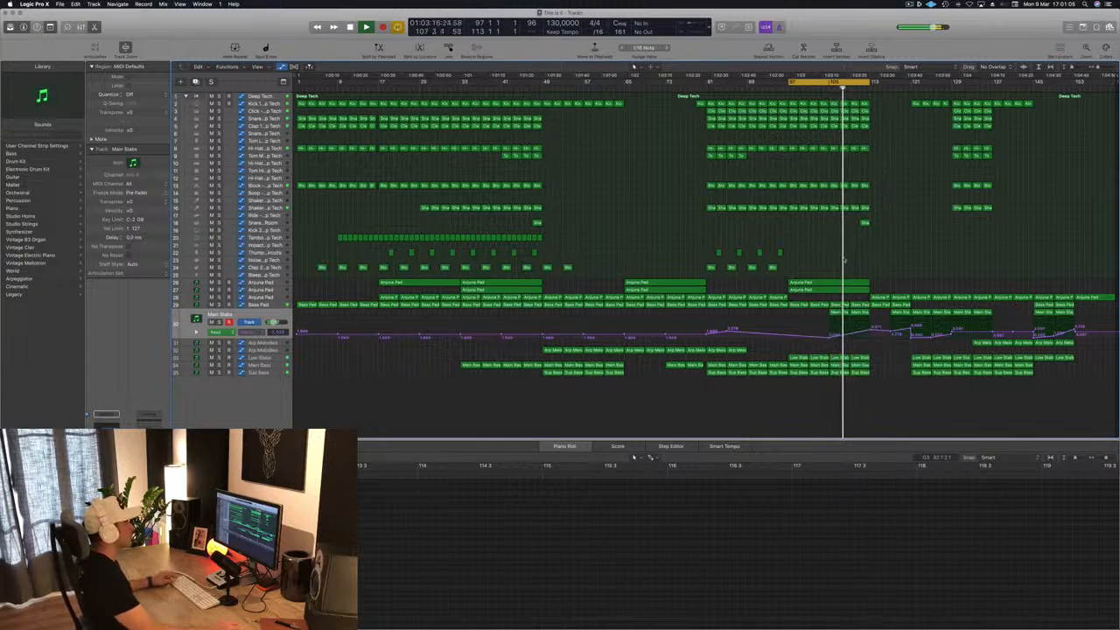
key("super+Right")
key("super+Right")
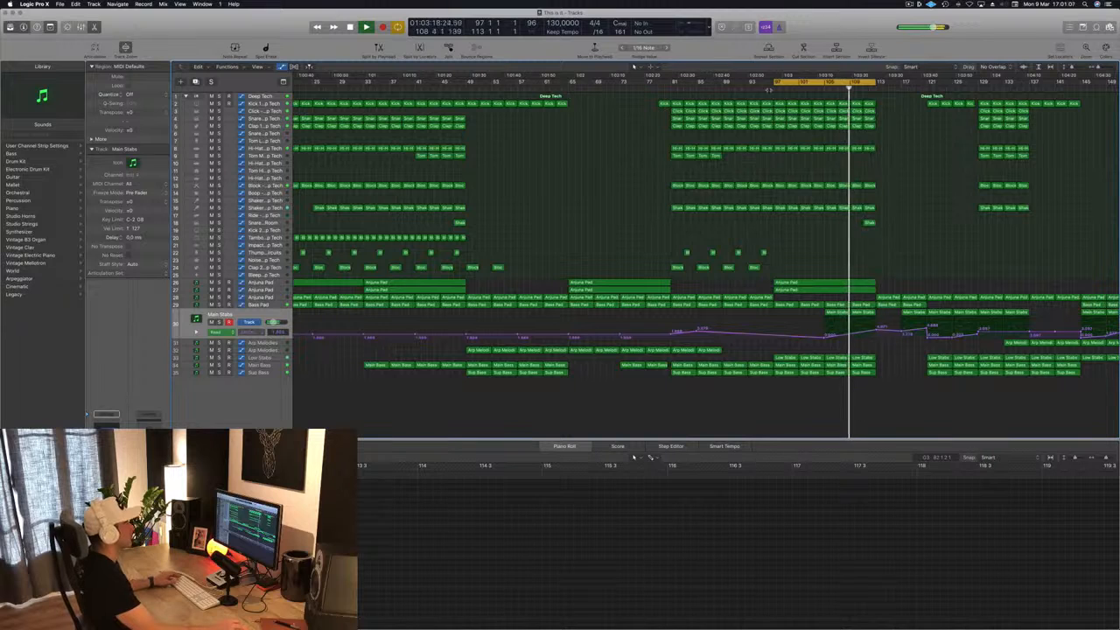
left_click(768, 90)
key("super+Left")
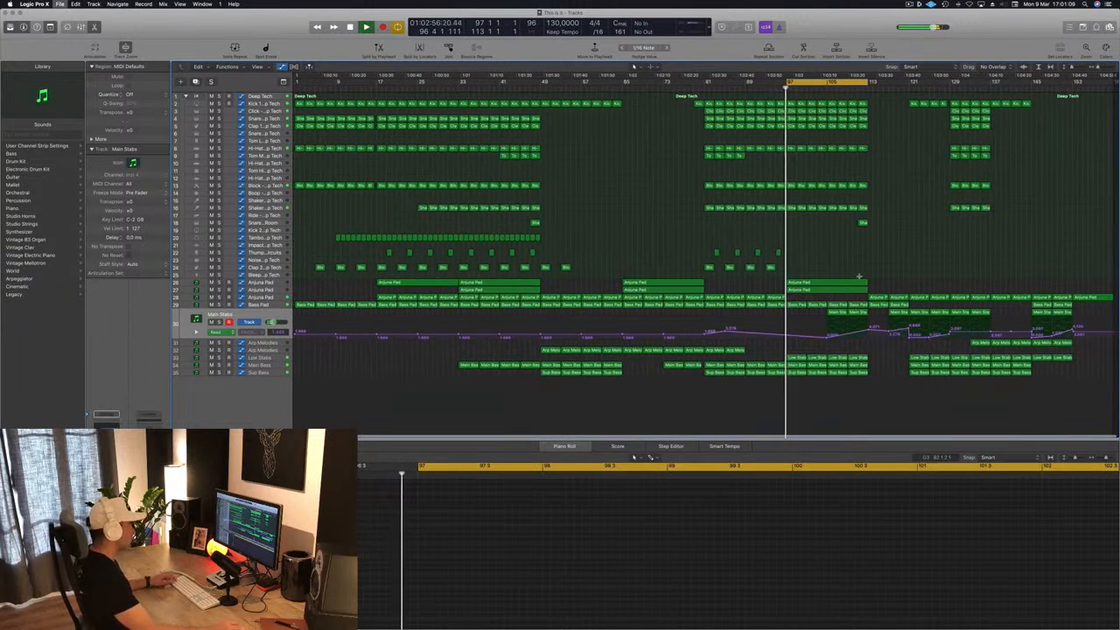
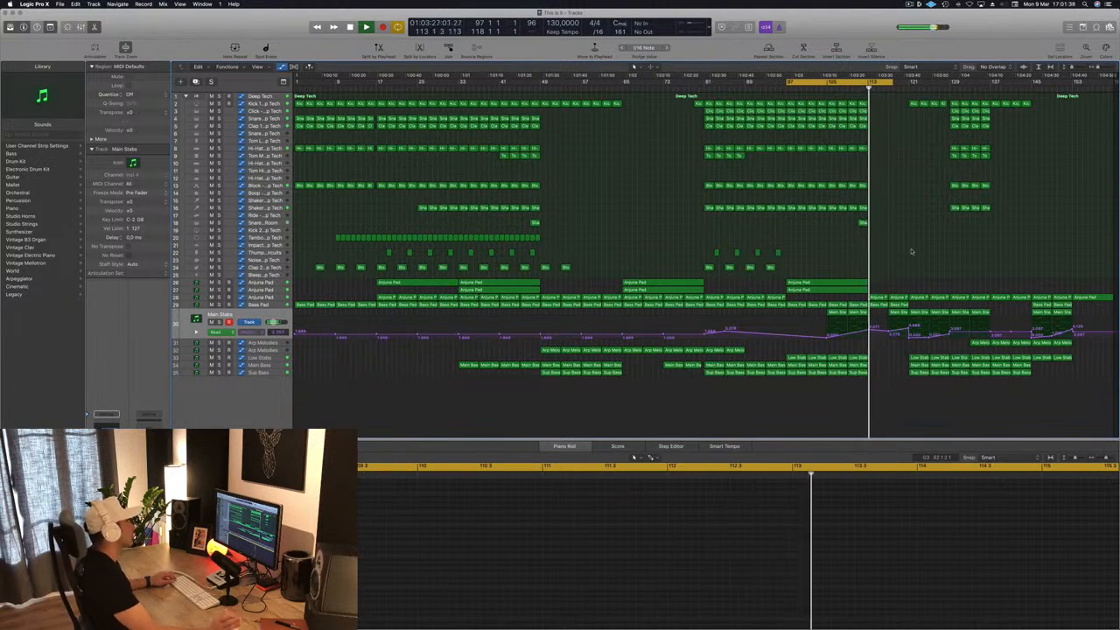
key("space")
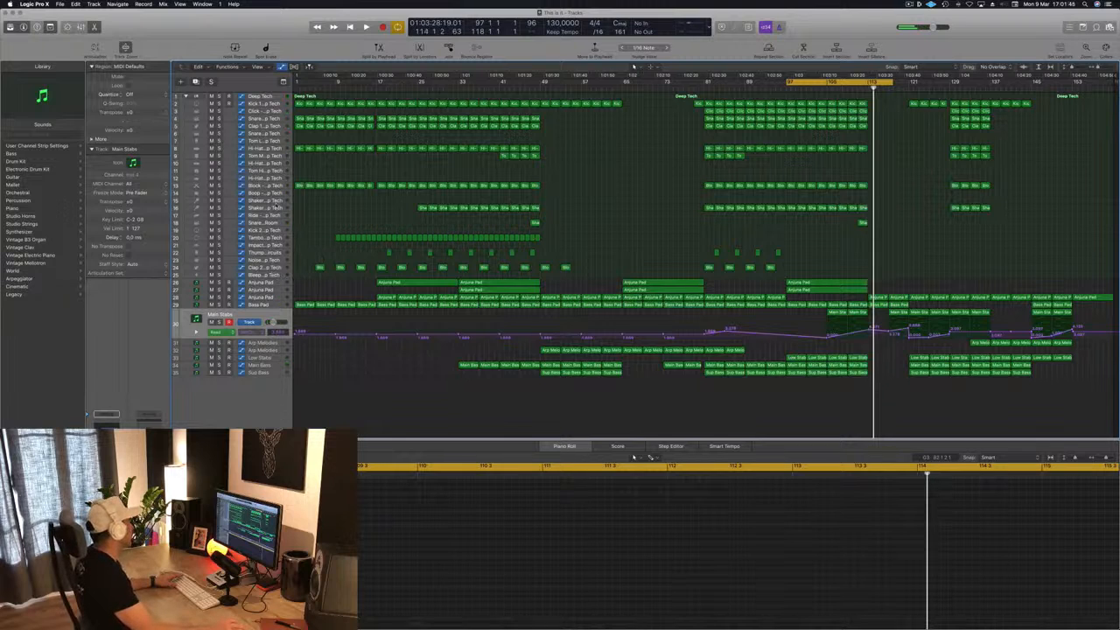
- Copy the short fill region at bar 111 to bar 113 on the Hi-Hat 2 track and reduce it to a single note at its start
left_click(276, 208)
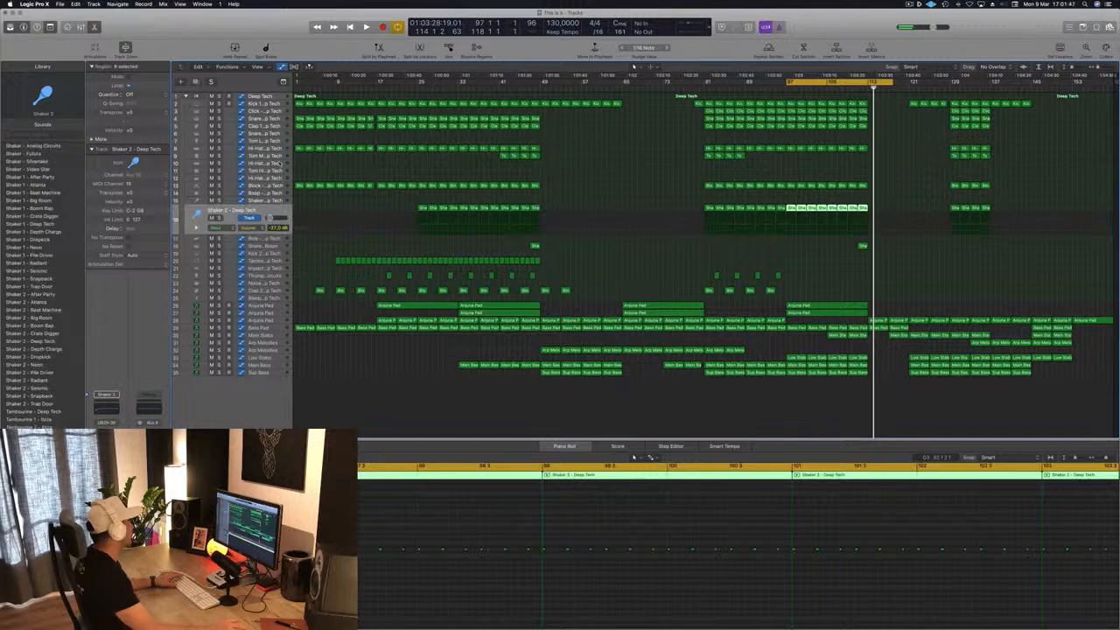
left_click(273, 163)
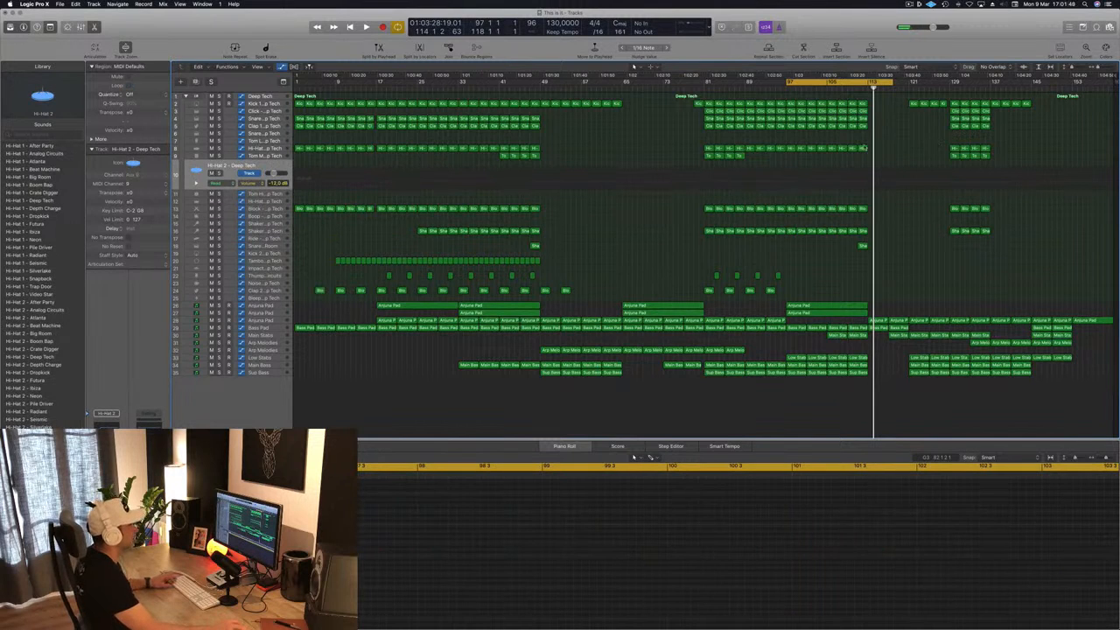
left_click_drag(862, 247, 874, 173)
left_click_drag(739, 539, 824, 562)
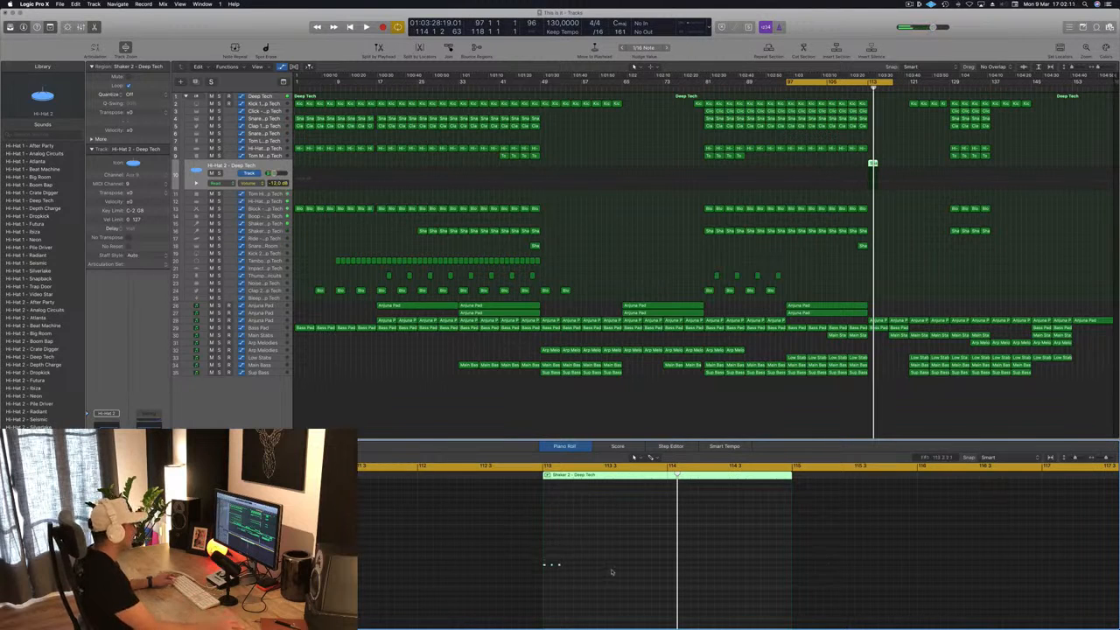
left_click_drag(549, 575, 549, 576)
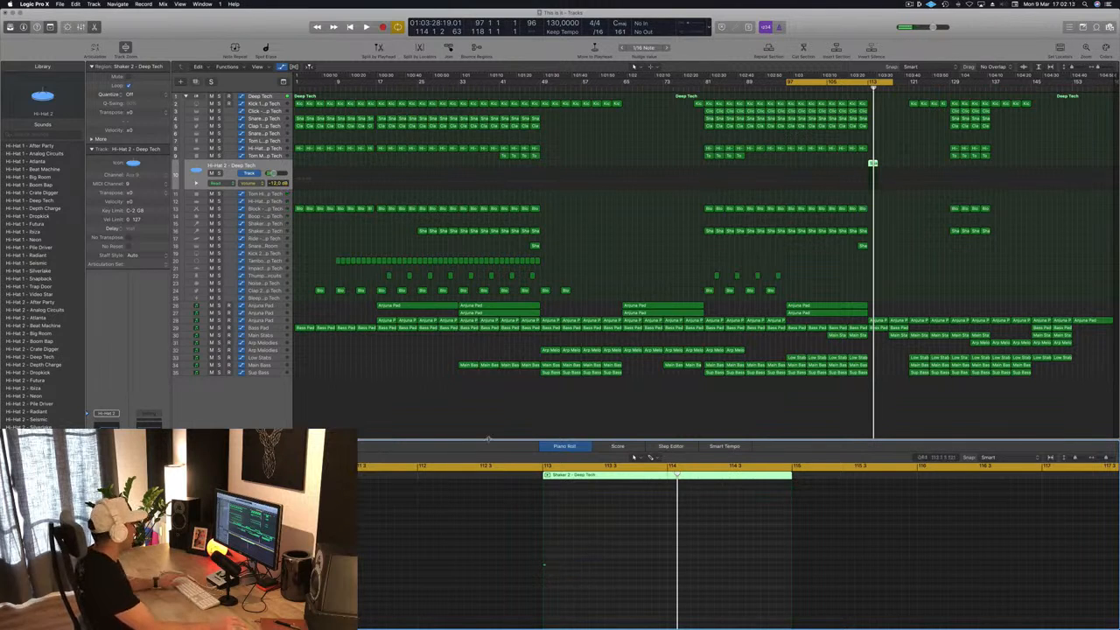
- Set the cycle range to about bars 113–133 and replace the Hi-Hat 2 track's sound with the Crash - Analog Circuits cymbal
left_click_drag(816, 84, 889, 88)
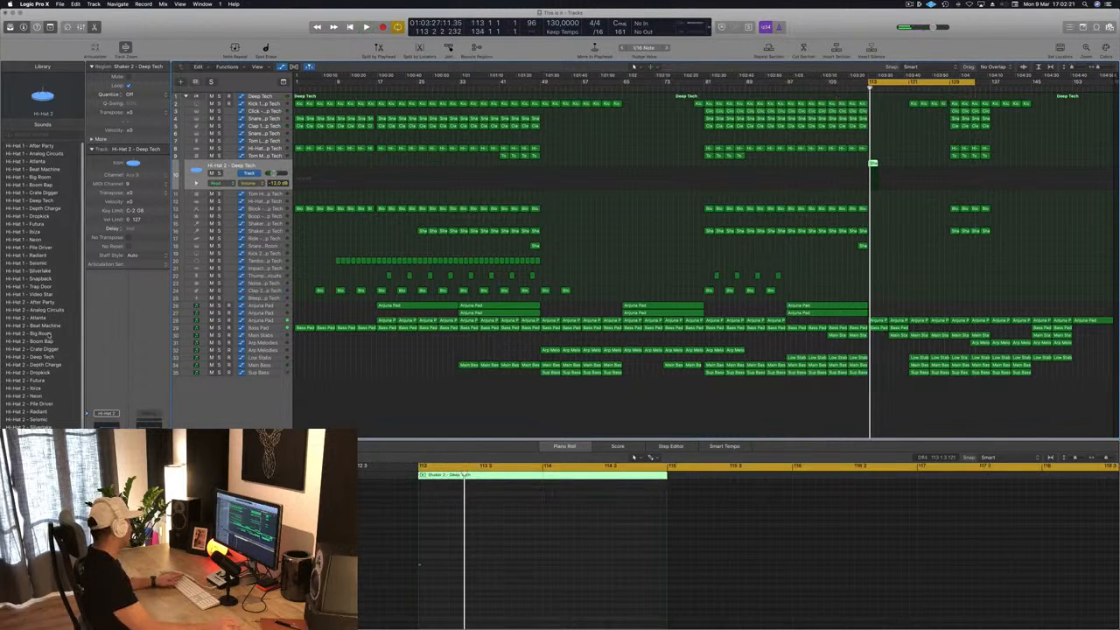
scroll(50, 334, "down", 2)
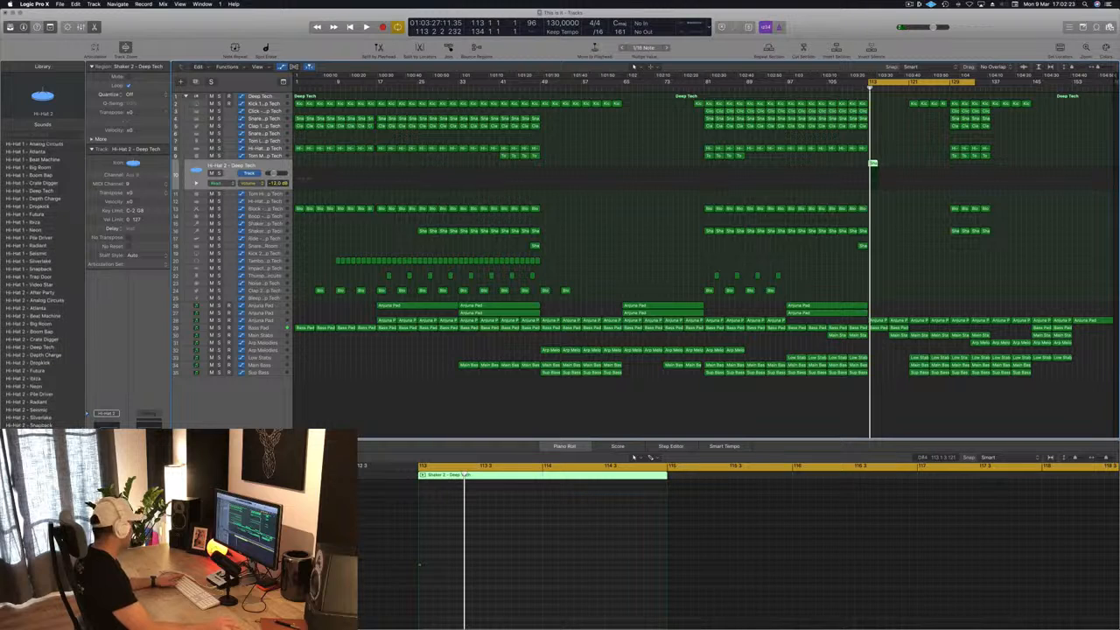
left_click(35, 272)
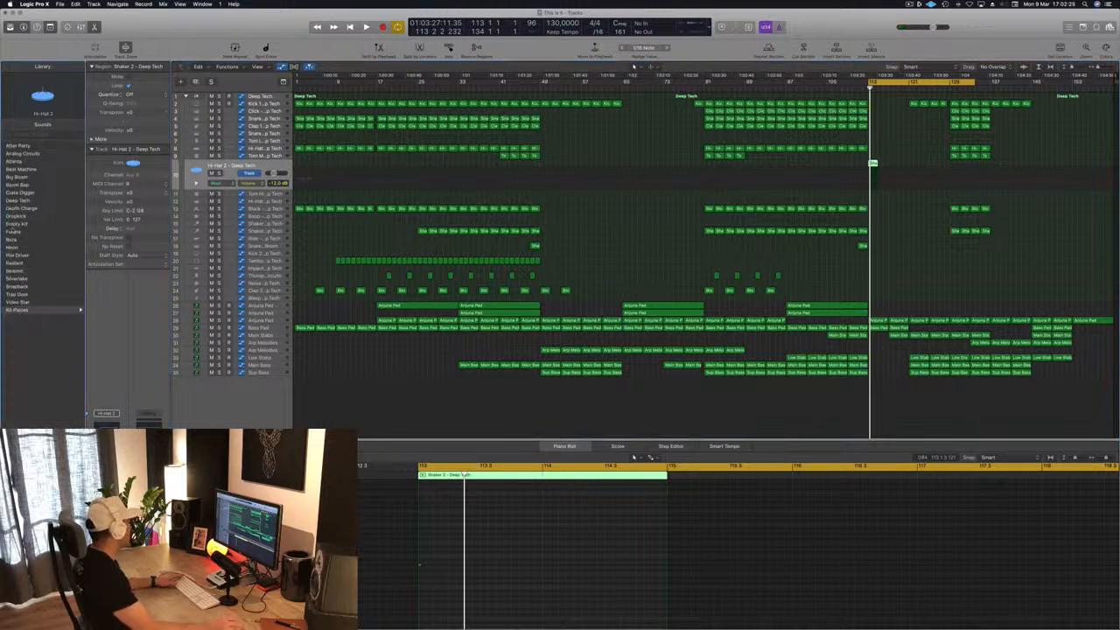
left_click(30, 310)
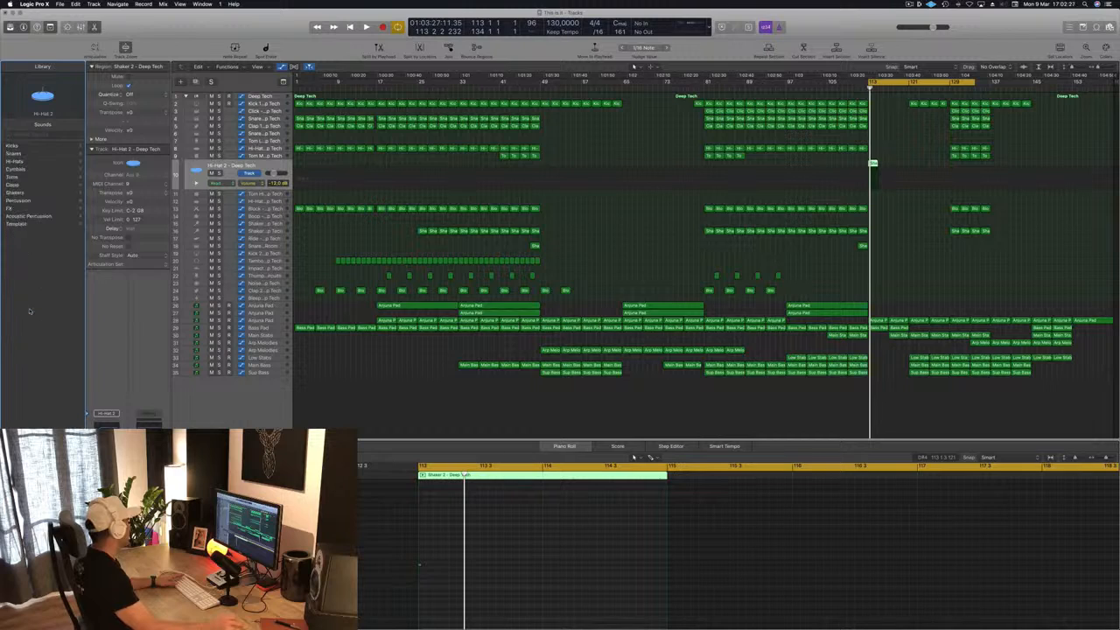
left_click(16, 169)
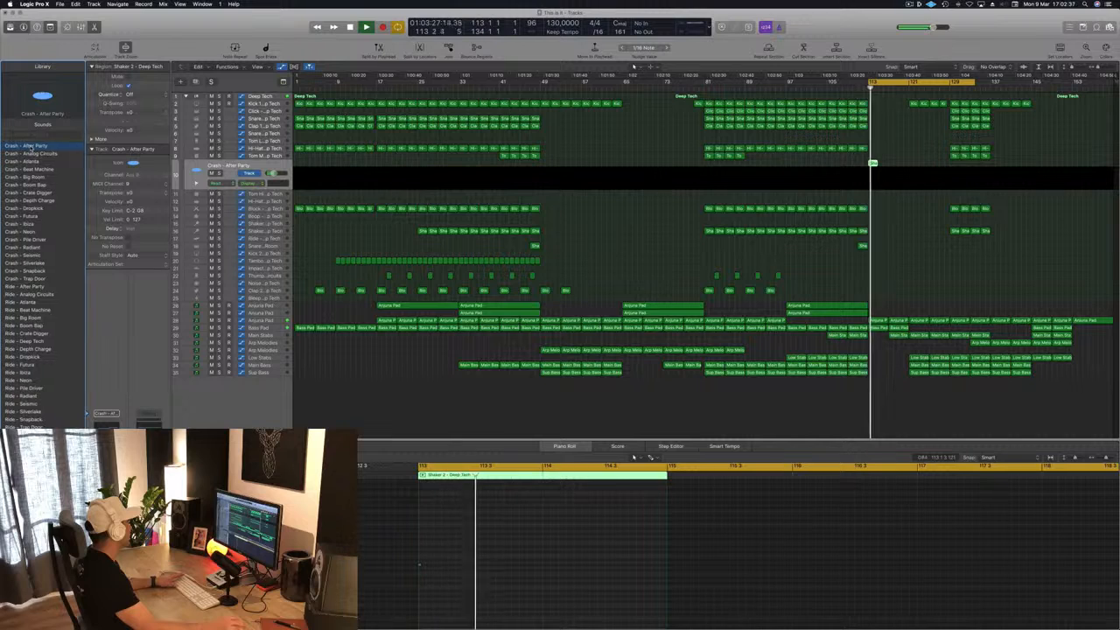
key("space")
key("space")
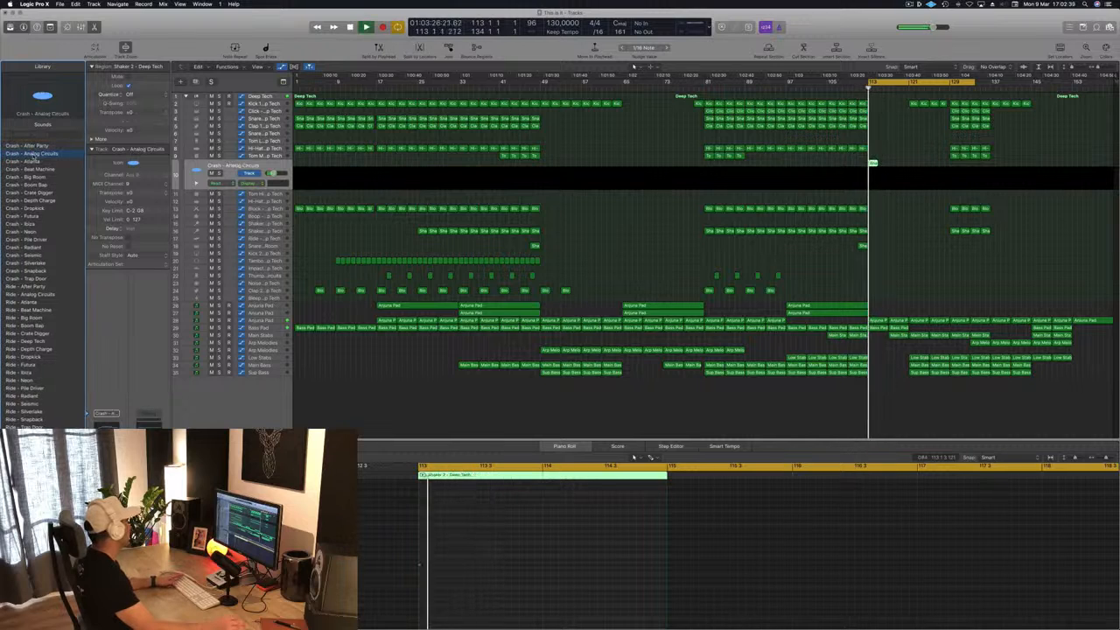
- Audition the crash hit at bar 113 by repeatedly restarting playback around that bar
key("space")
key("space")
key("space")
key("space")
key("space")
key("space")
key("space")
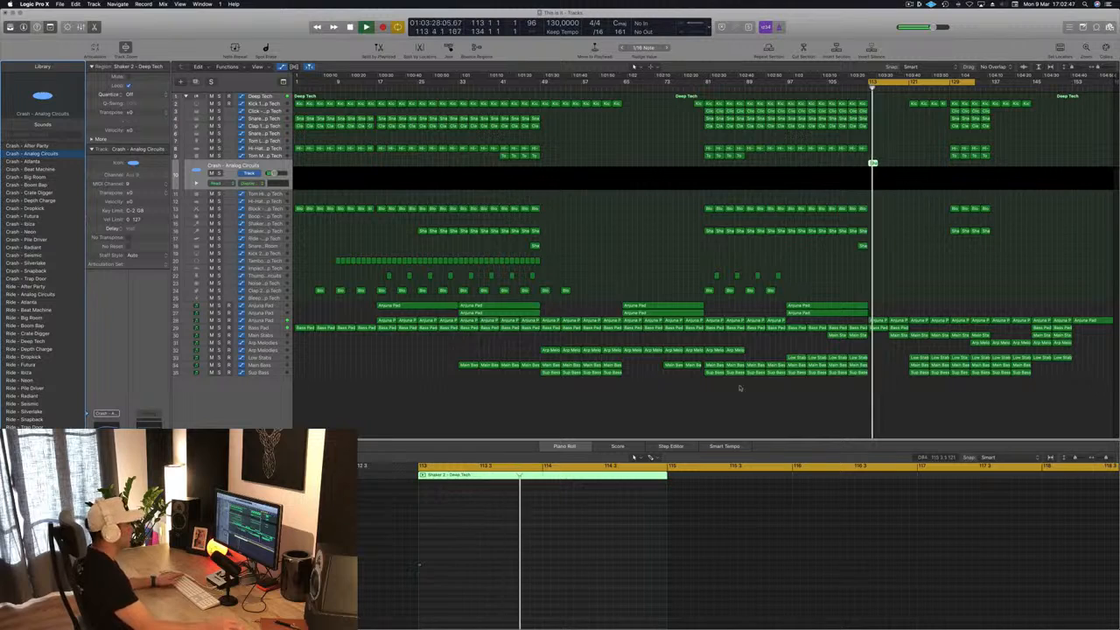
left_click(943, 254)
key("space")
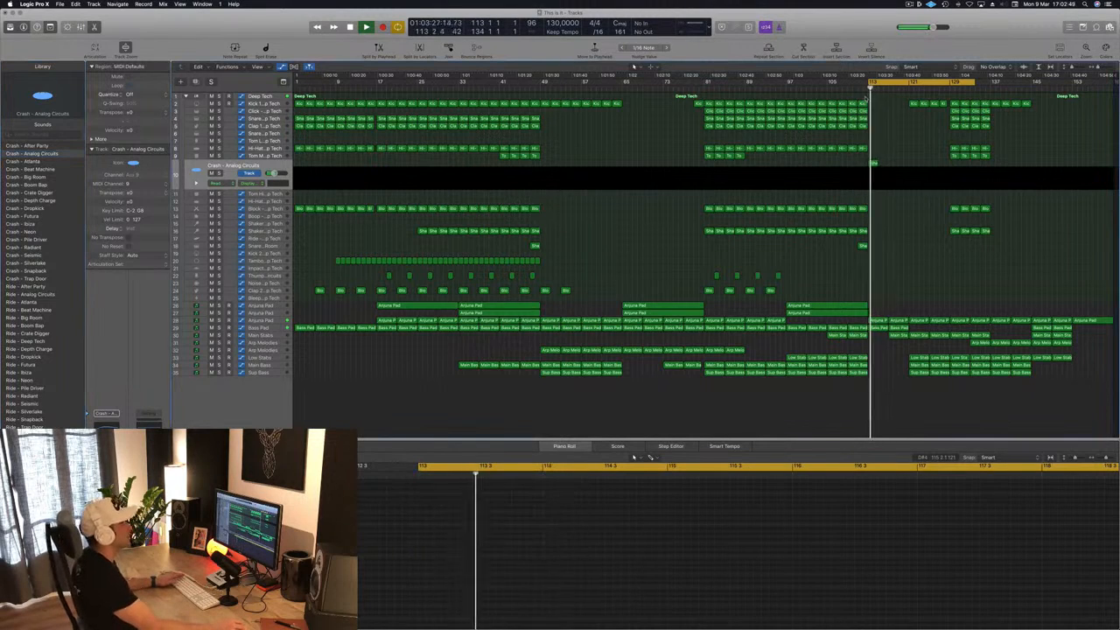
key("space")
key("space")
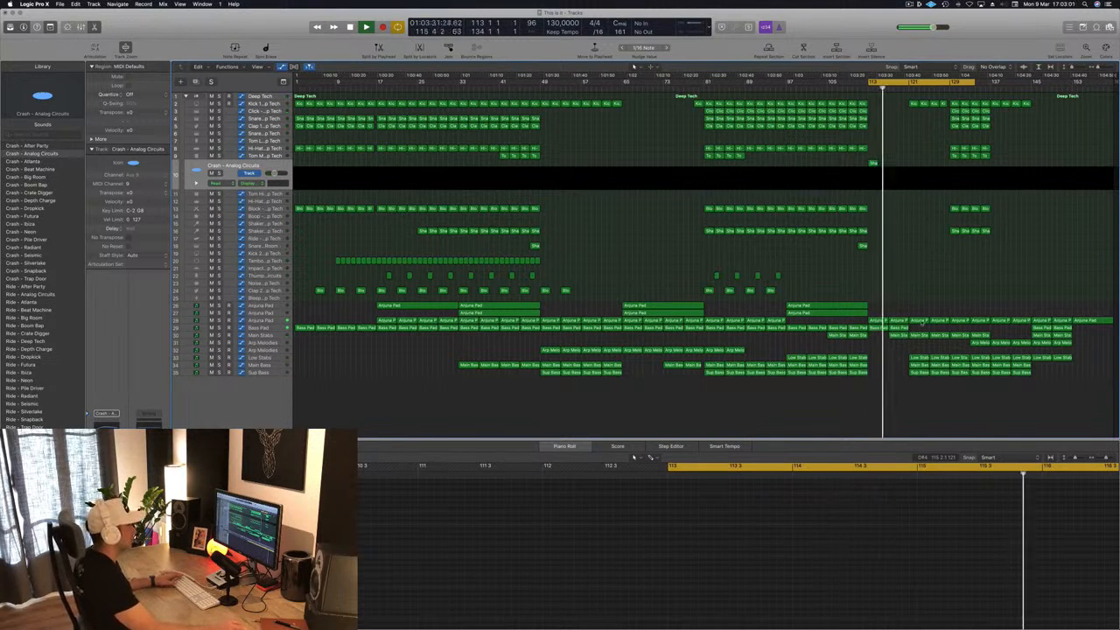
- Copy the Main Stabs region at bar 105 to bar 113 and play the transition into it, restarting from bar 96
left_click(278, 337)
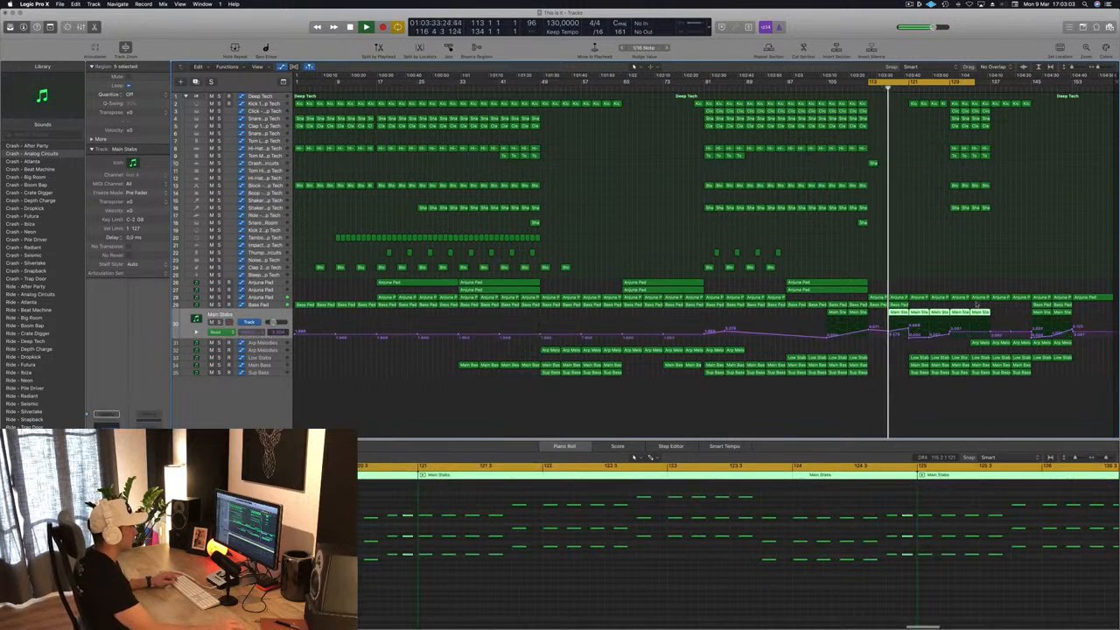
left_click(836, 313)
key("space")
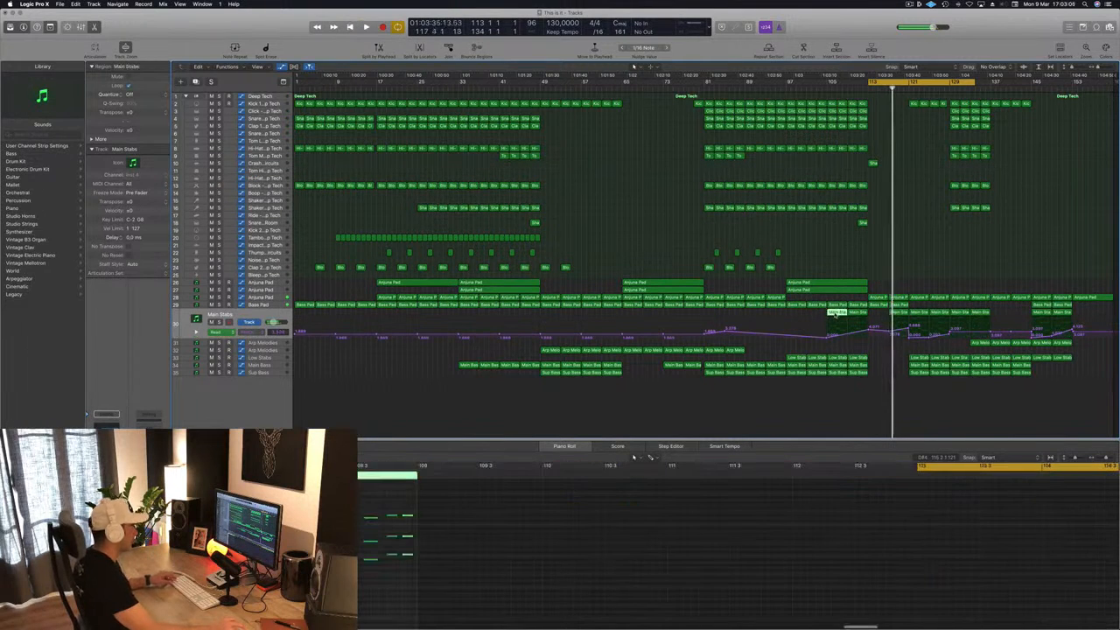
left_click_drag(836, 314, 881, 321)
key("space")
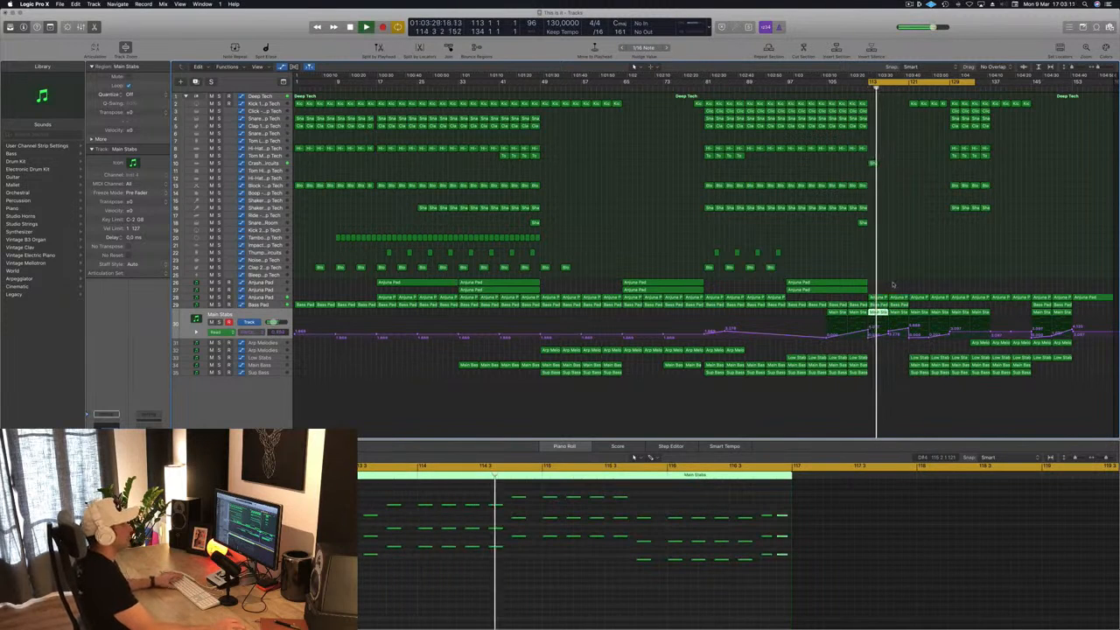
key("space")
left_click(781, 87)
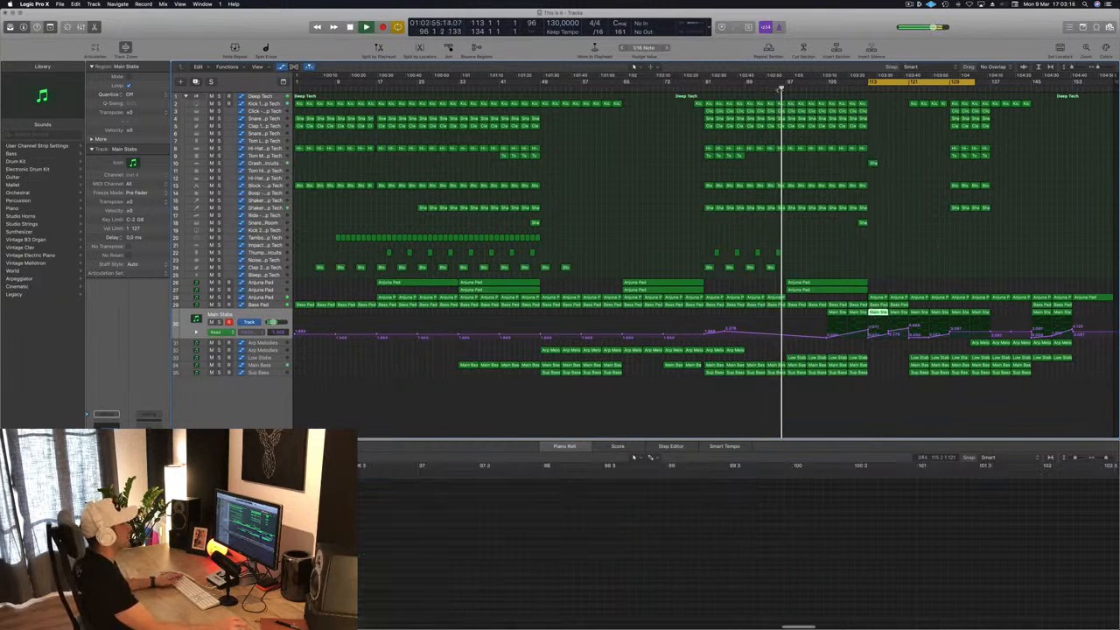
- Listen to the drop from about bar 97 into bar 113 while checking the Main Stabs automation
left_click(902, 233)
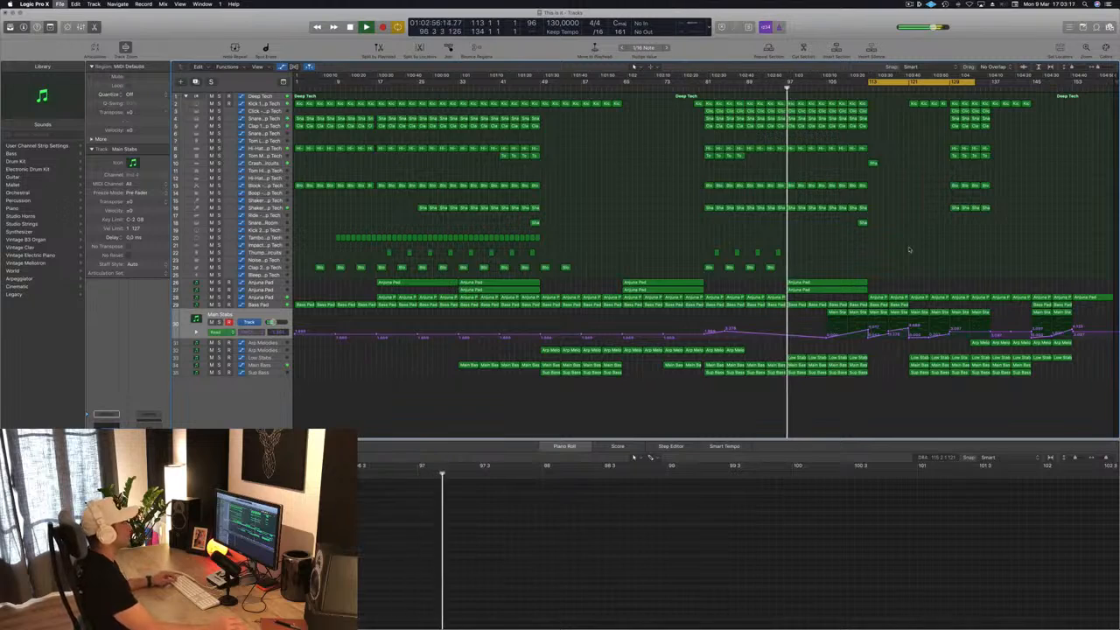
scroll(909, 250, "down", 1)
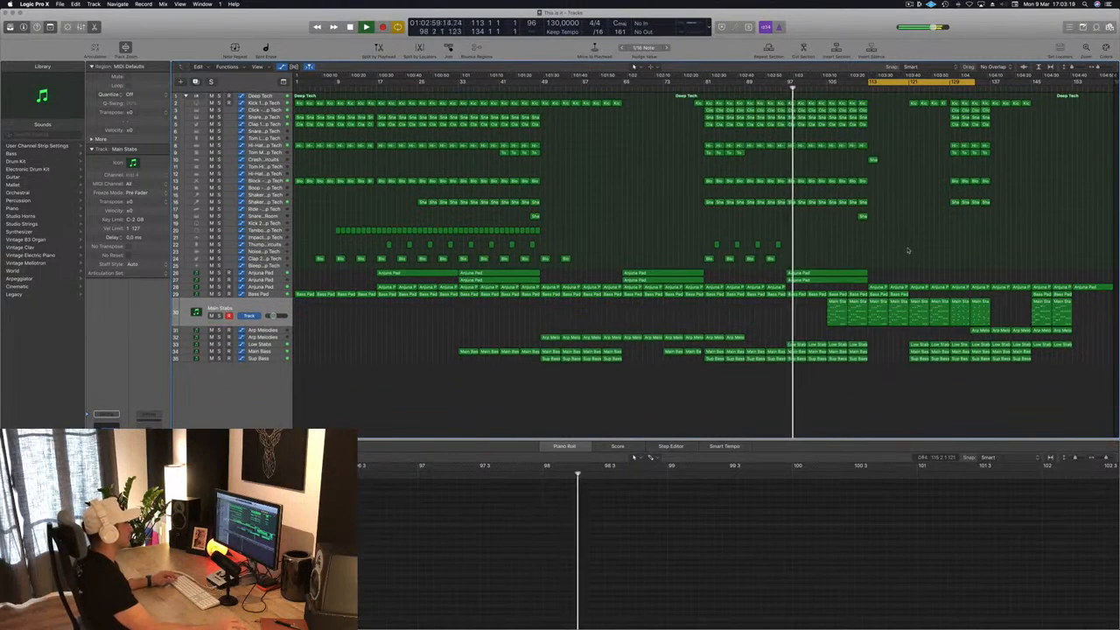
scroll(909, 241, "up", 2)
scroll(908, 241, "up", 1)
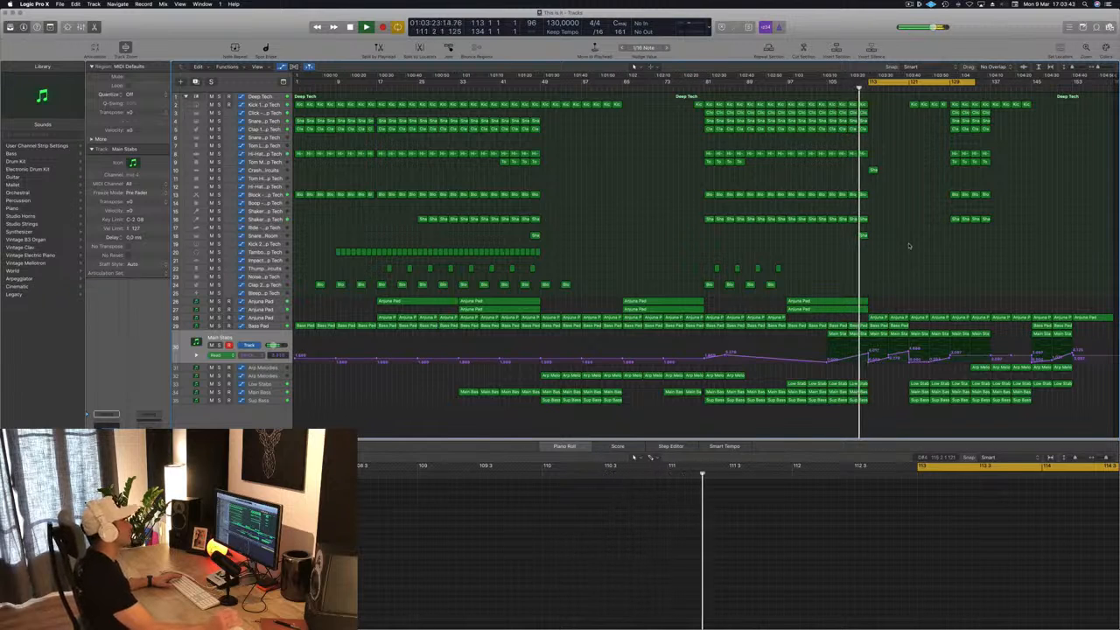
left_click(889, 356)
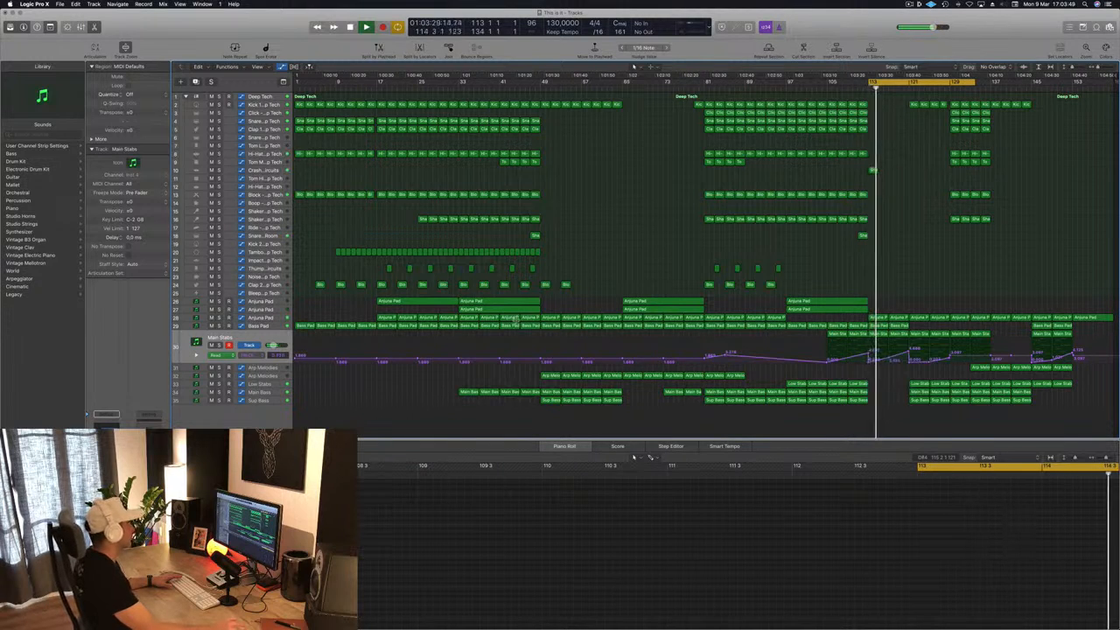
- Show the lower Anjuna Pad track's automation around bar 121 and replay the section from bar 113
left_click(278, 318)
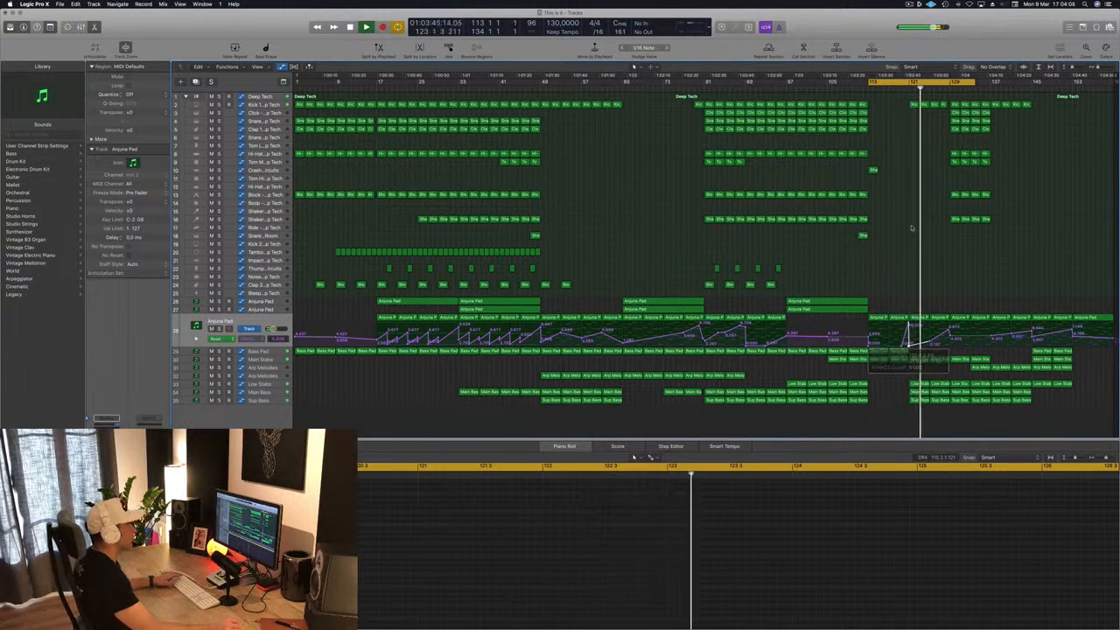
key("space")
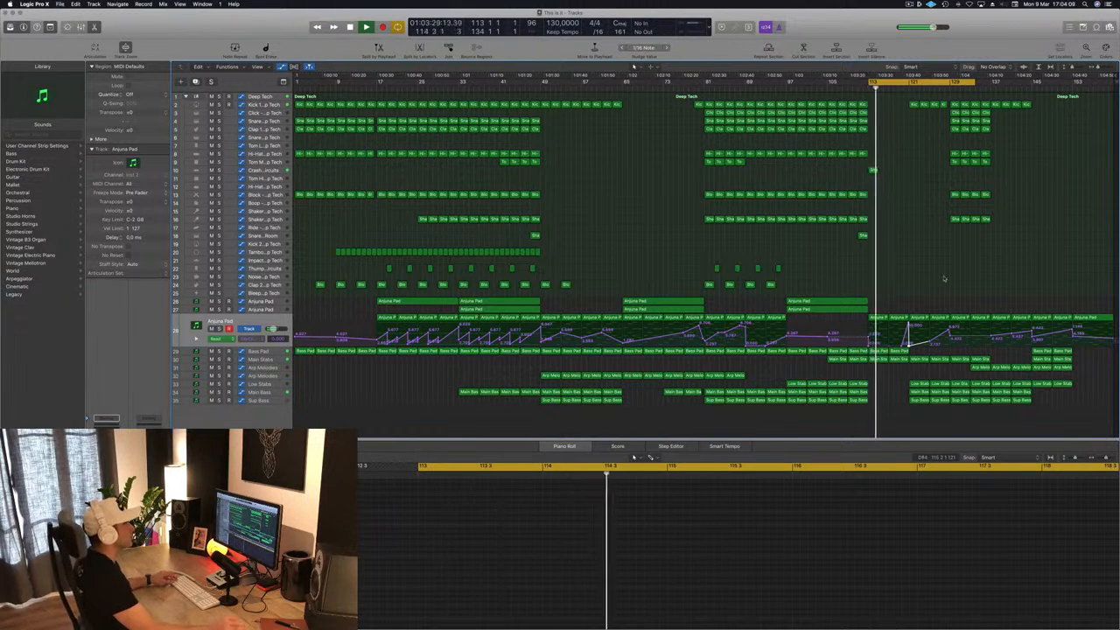
scroll(931, 278, "up", 5)
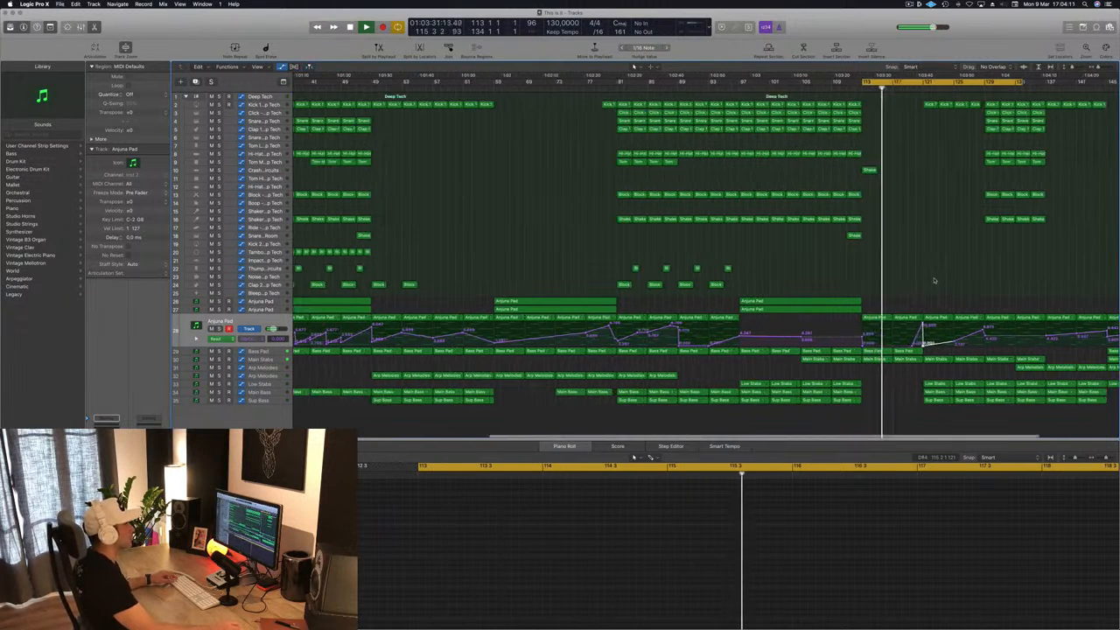
scroll(935, 280, "left", 1)
scroll(1062, 277, "down", 5)
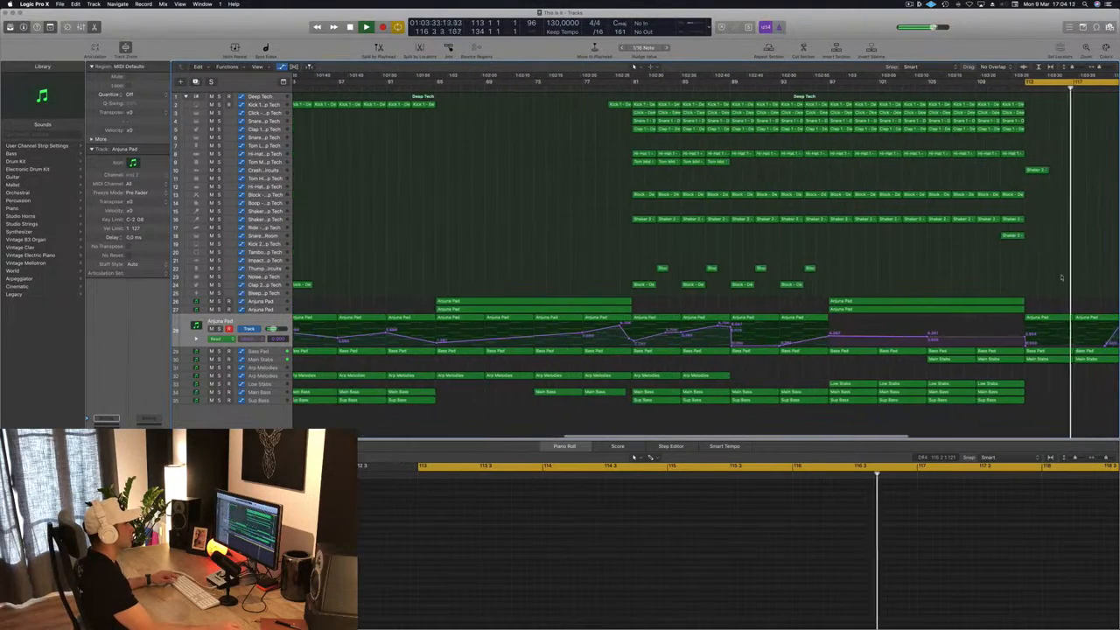
scroll(1055, 278, "down", 1)
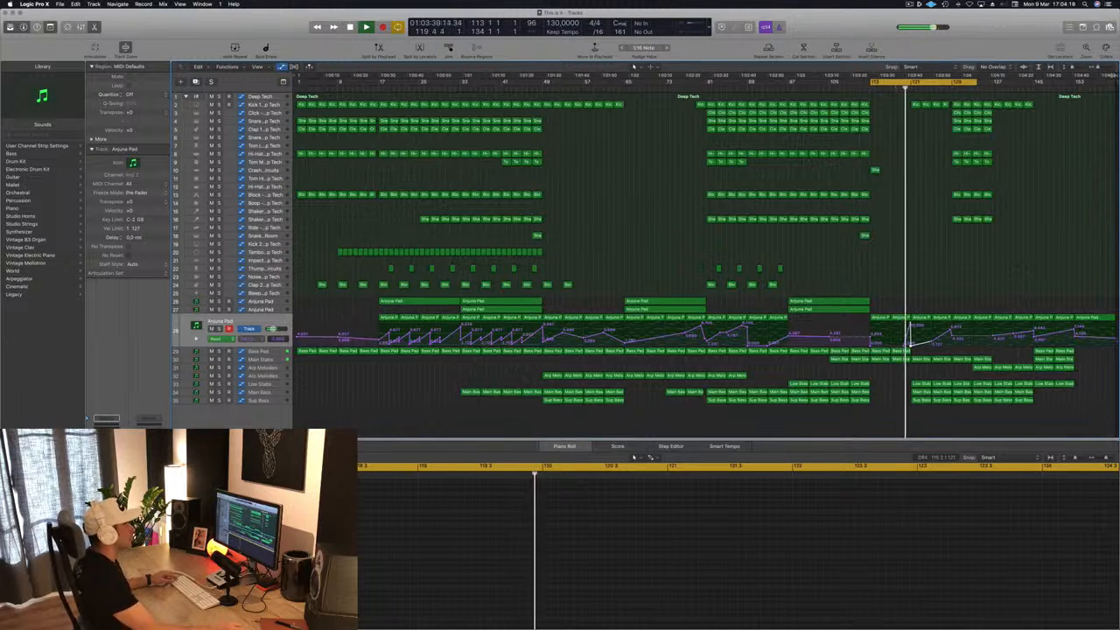
- Extend the project end to bar 244
mouse_move(1115, 77)
left_mouse_down()
mouse_move(926, 108)
mouse_move(1115, 91)
left_mouse_up()
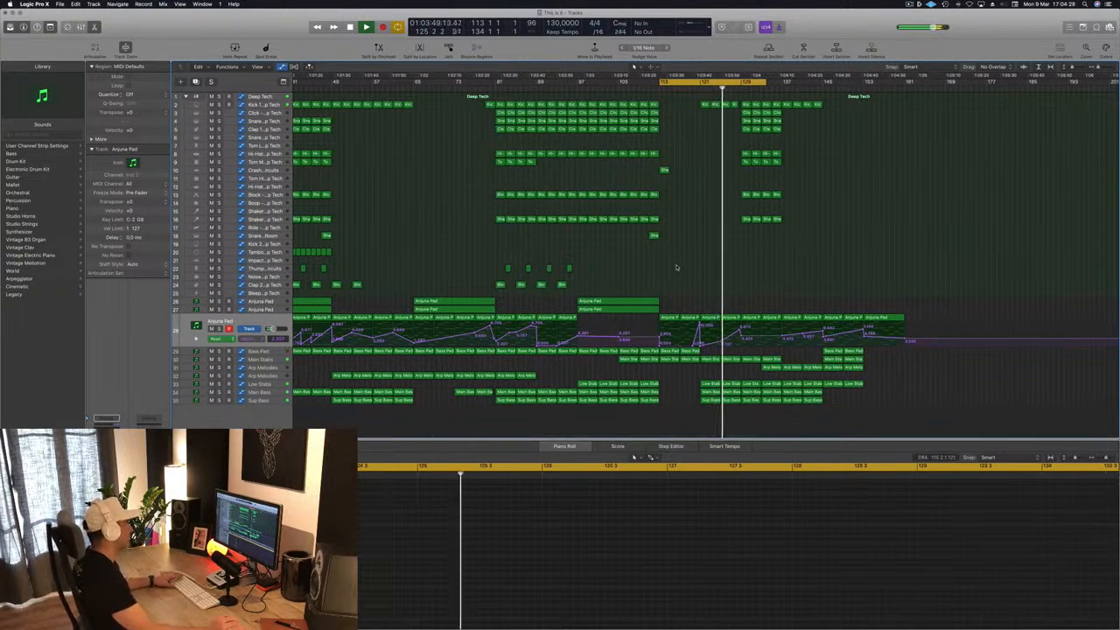
key("super+Left")
key("super+Left")
key("super+Left")
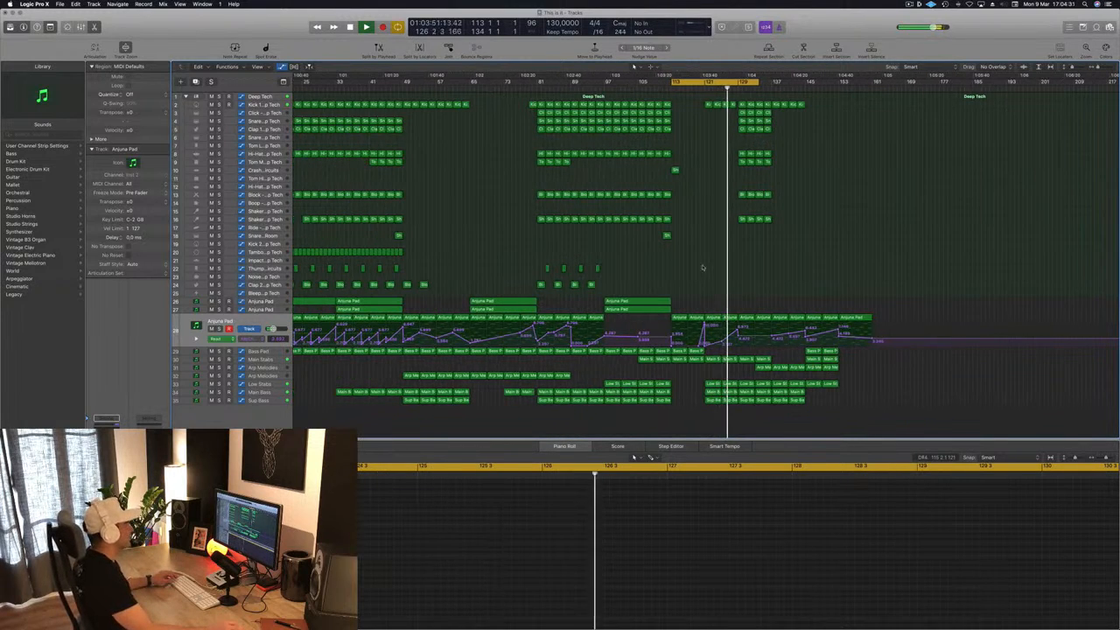
key("super+Right")
key("super+Right")
key("super+Right")
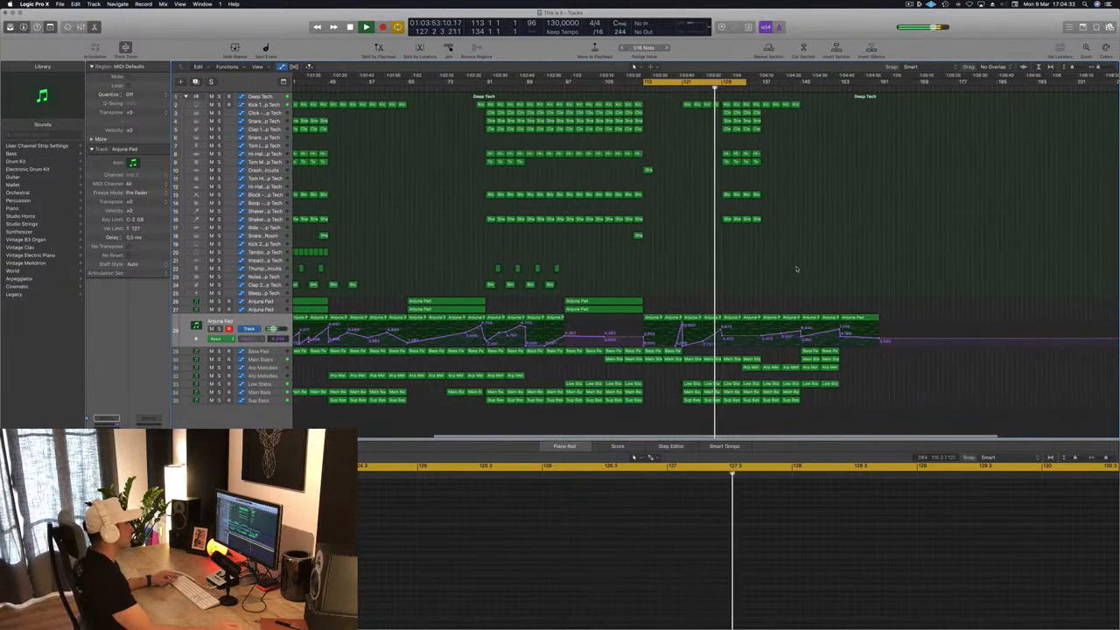
- Shorten the cycle range to bars 113–129 and replay from bar 113
key("super+Left")
key("super+Left")
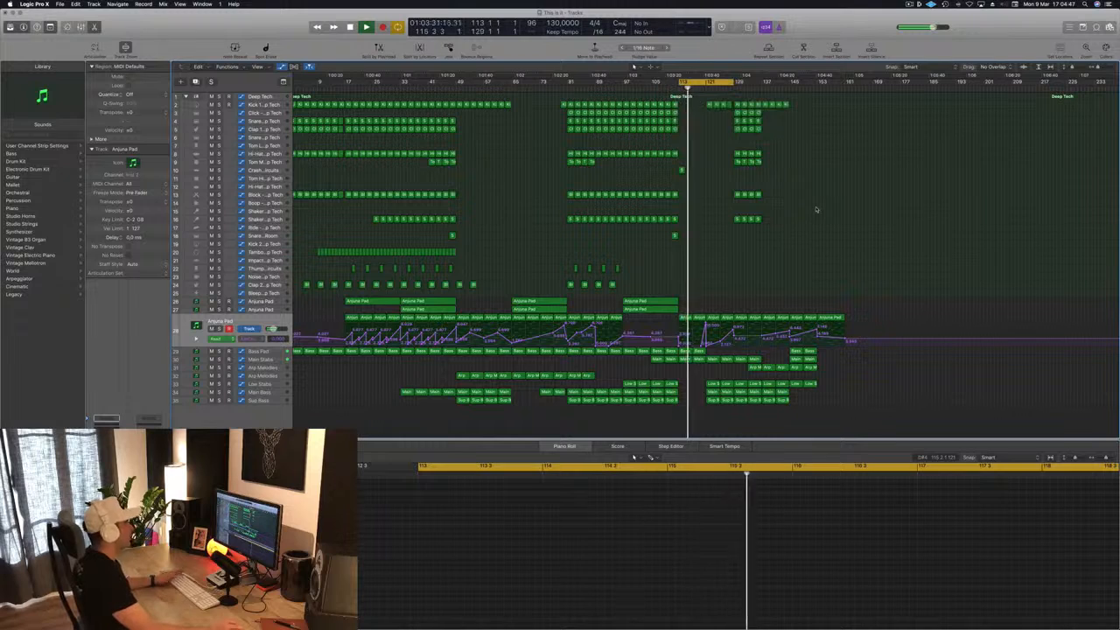
key("super+Right")
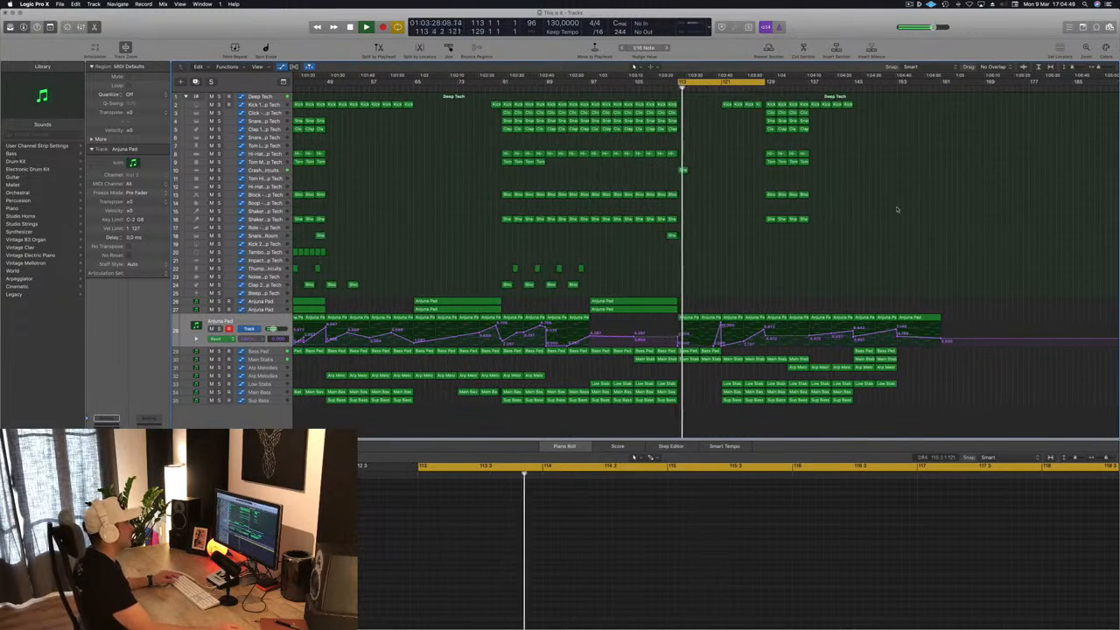
scroll(698, 295, "up", 5)
scroll(777, 277, "down", 4)
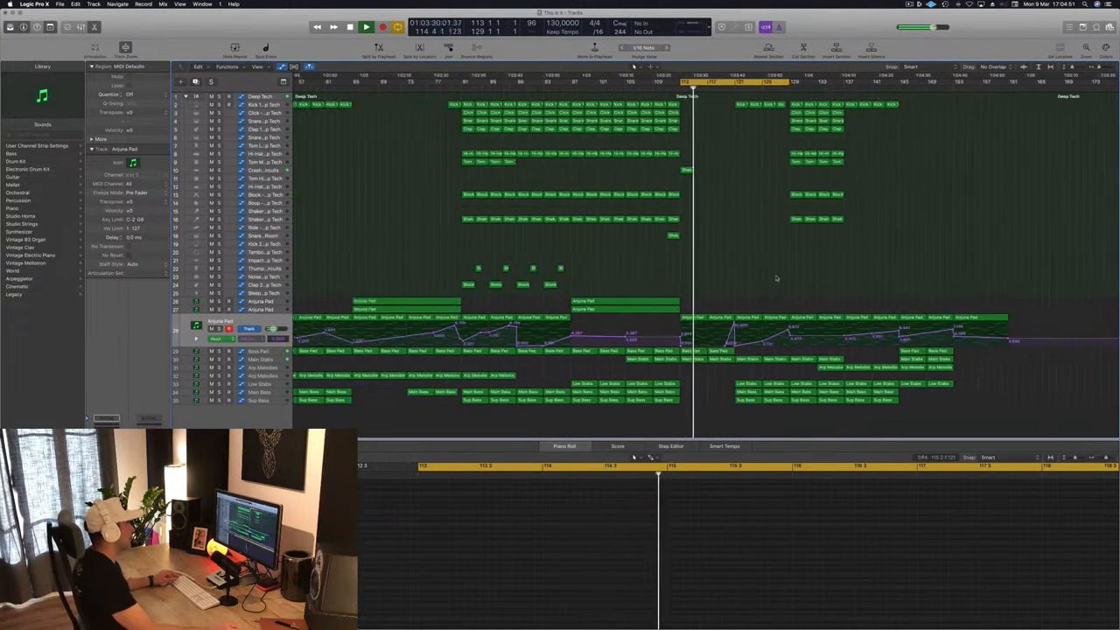
- Copy the two long Anjuna Pad regions at bar 97 to bar 121
key("super+Left")
left_click_drag(638, 257, 787, 304)
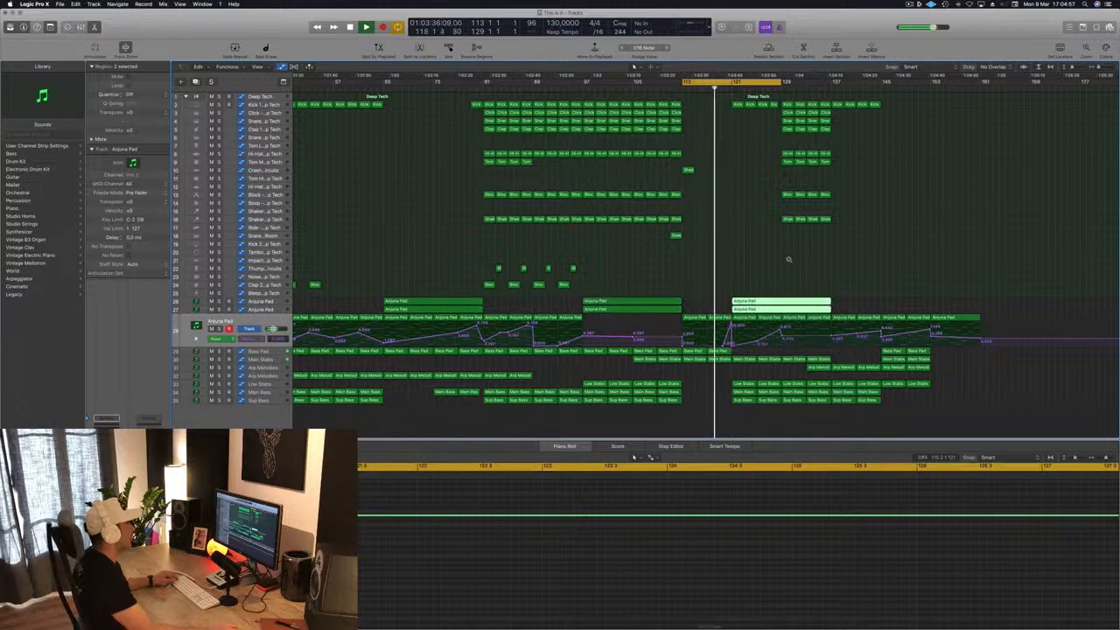
key("super+Right")
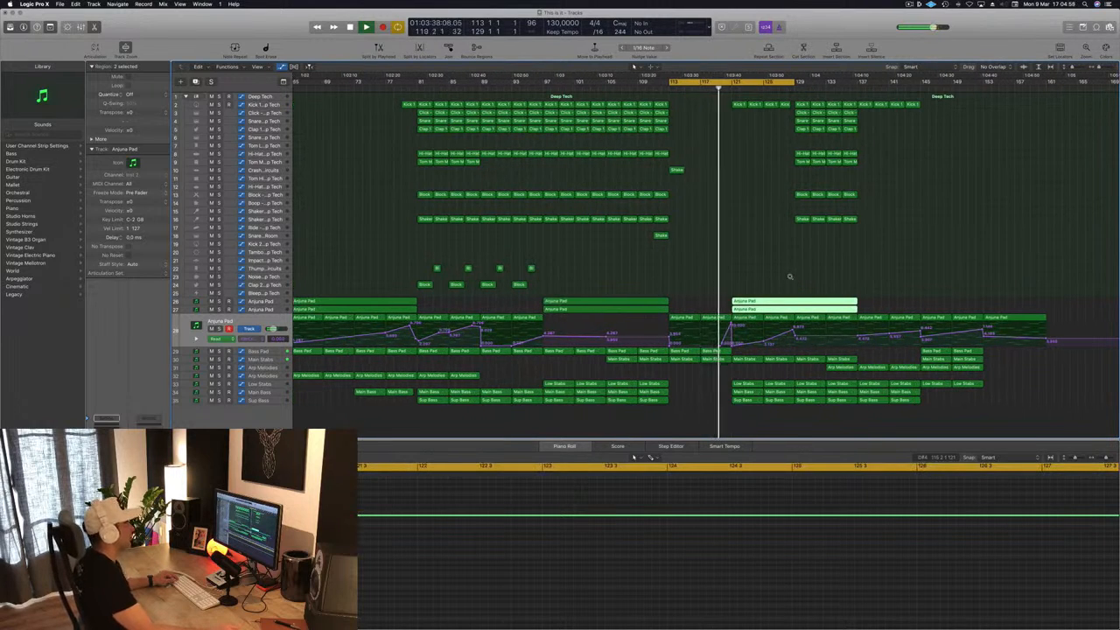
key("super+Left")
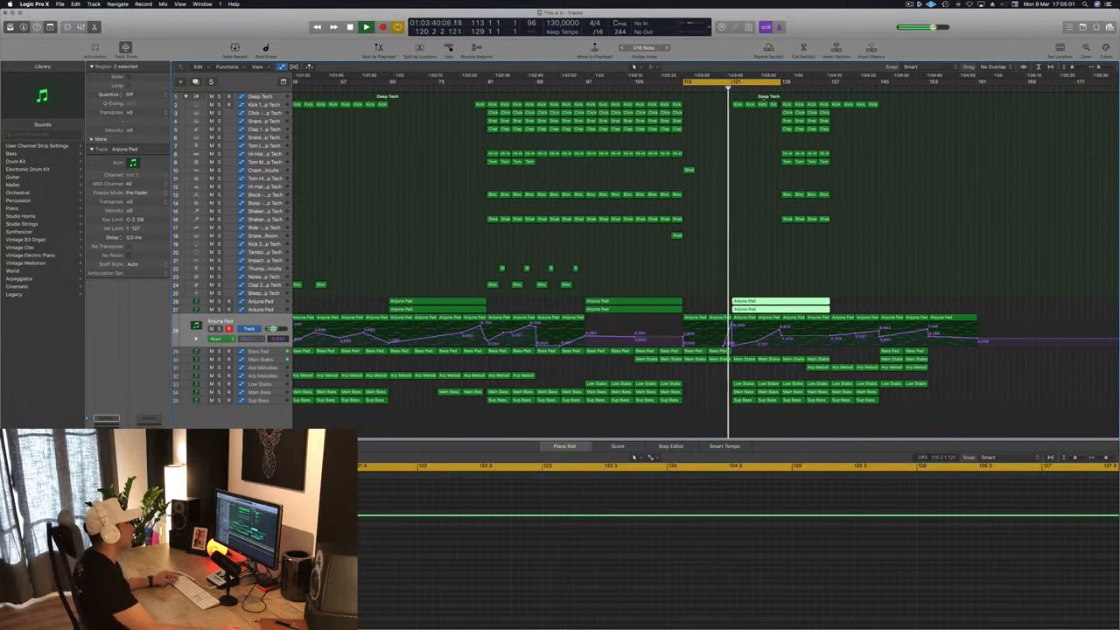
- Delete the Kick 1 regions in bars 121–129 and the Low Stabs, Main Bass and Sup Bass regions in bars 121–133
left_click_drag(705, 105, 787, 113)
key("Delete")
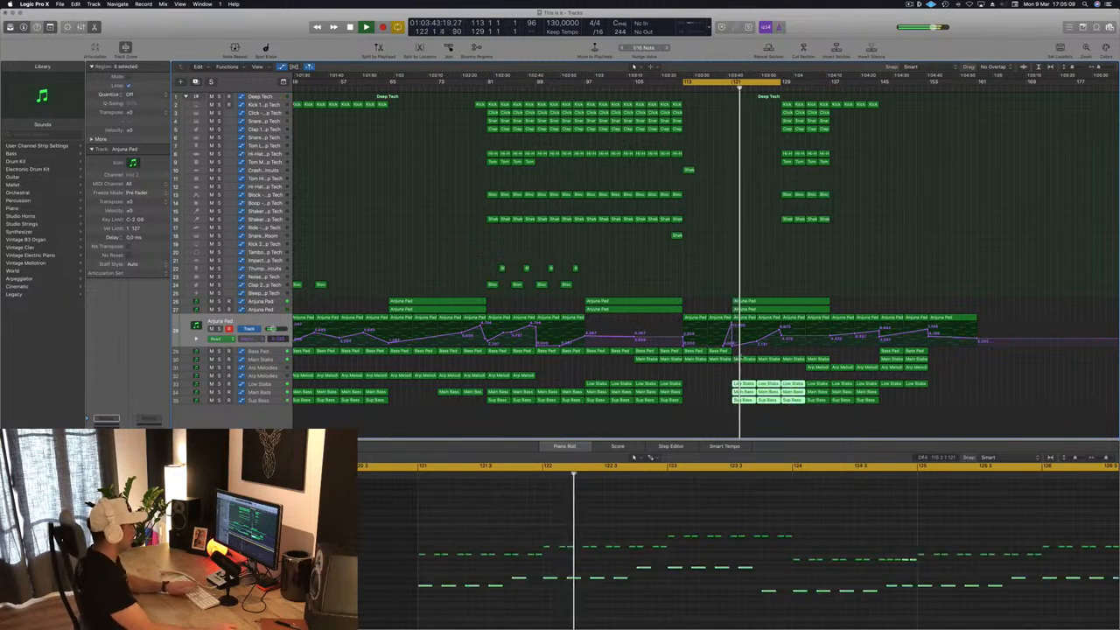
key("Delete")
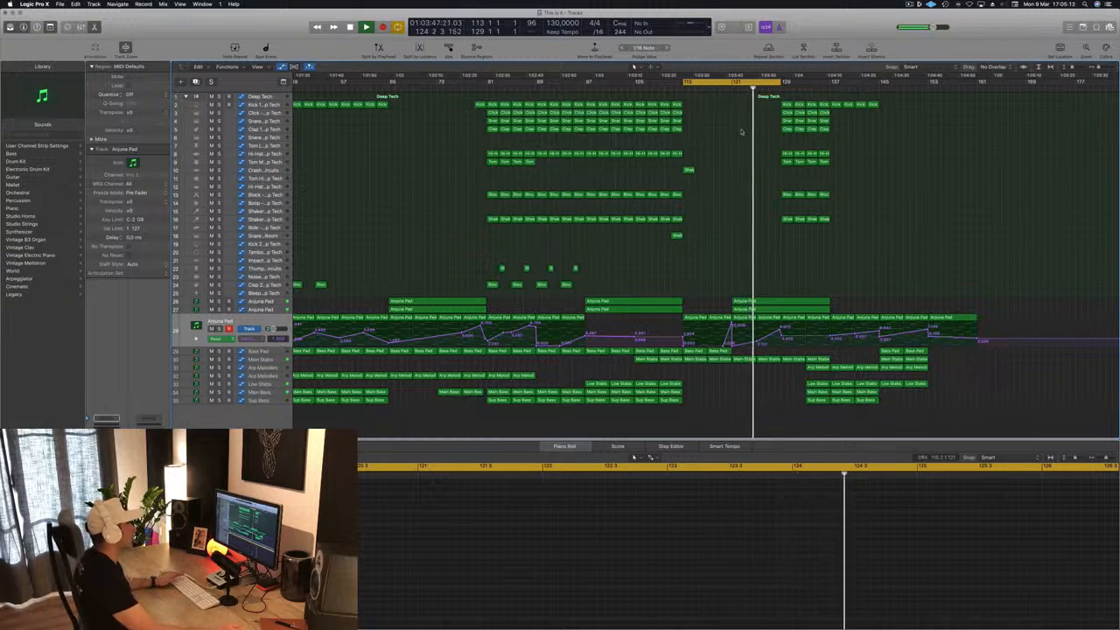
- Save the project and copy the crash region at bar 113 to bar 121
key("space")
key("space")
key("super+s")
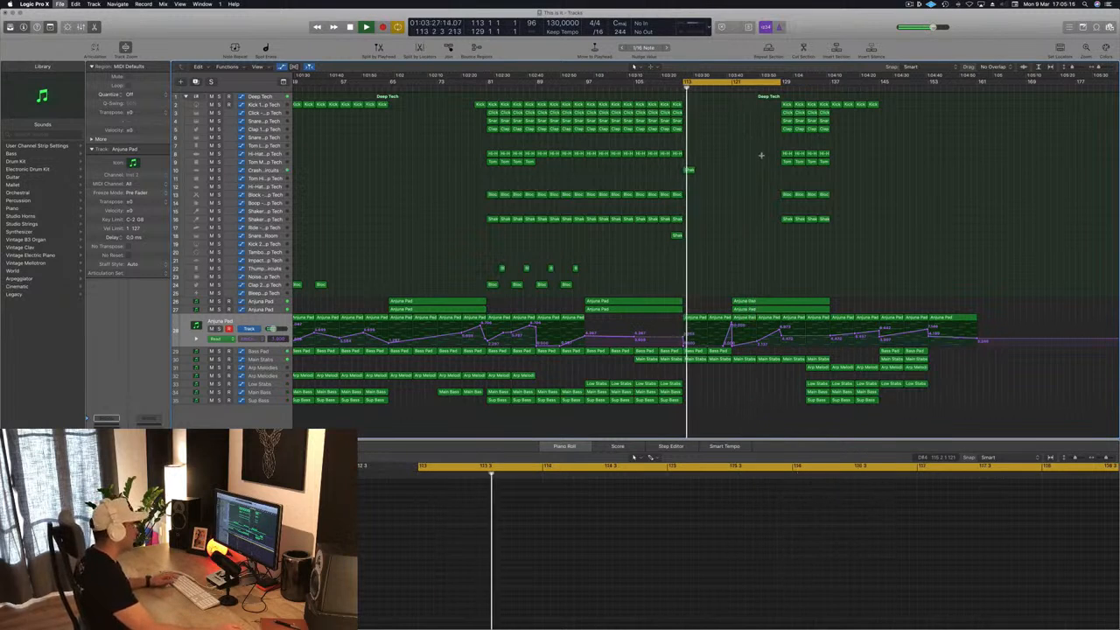
key("super+Left")
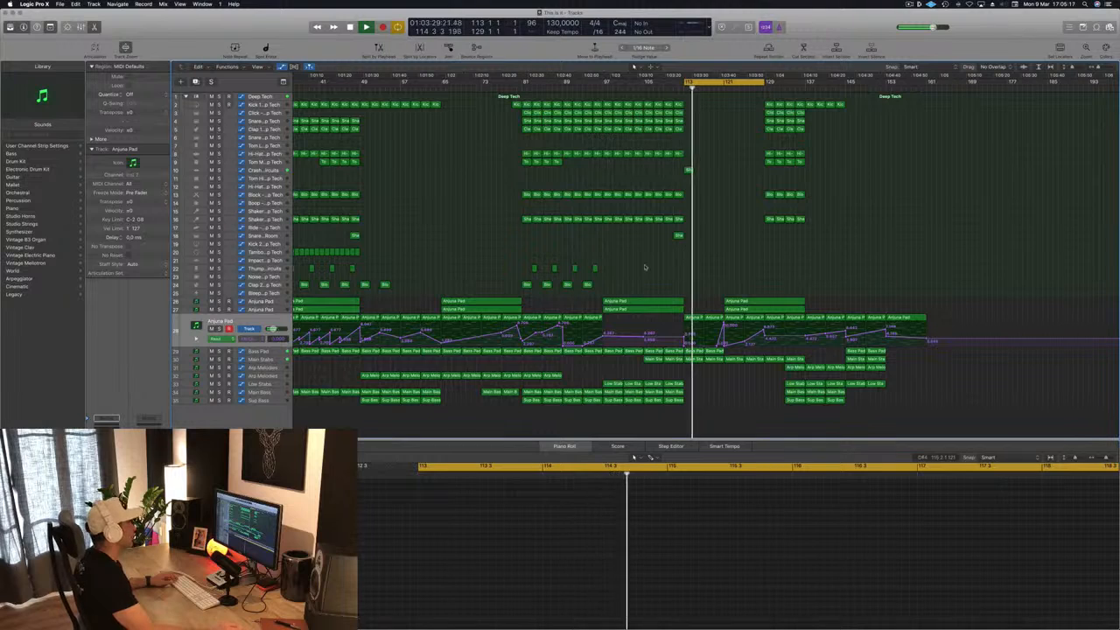
left_click_drag(689, 170, 727, 172)
key("super+Left")
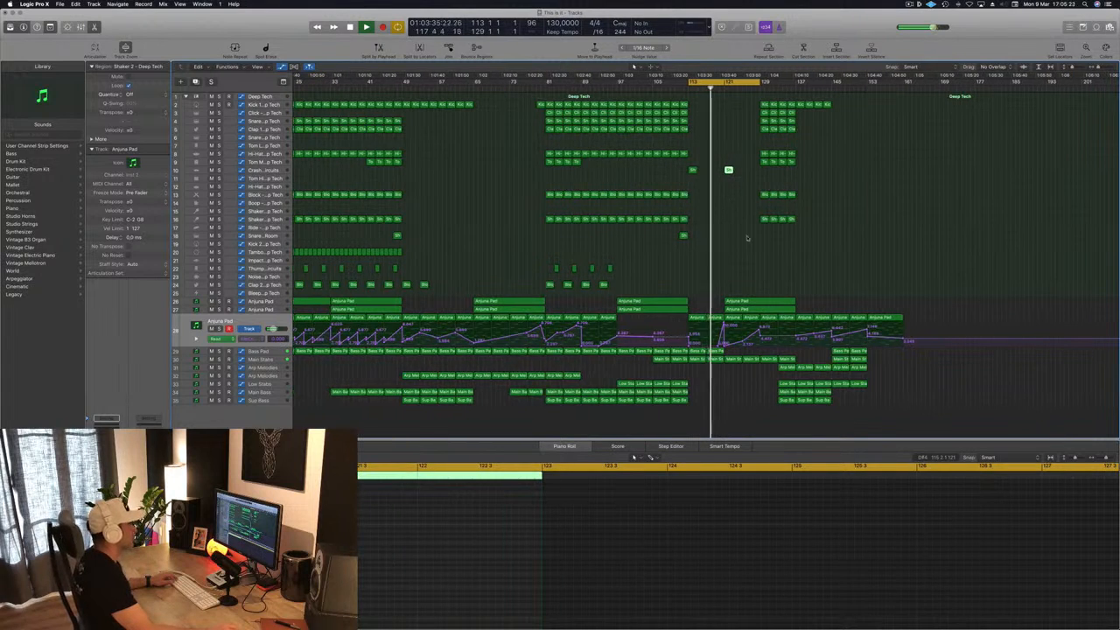
- Copy the Kick 1 region at bar 111 to bar 121 and delete all its notes except the first
key("super+Right")
key("super+Right")
key("super+Right")
key("super+Right")
key("super+Right")
key("super+Right")
key("super+Left")
key("super+Left")
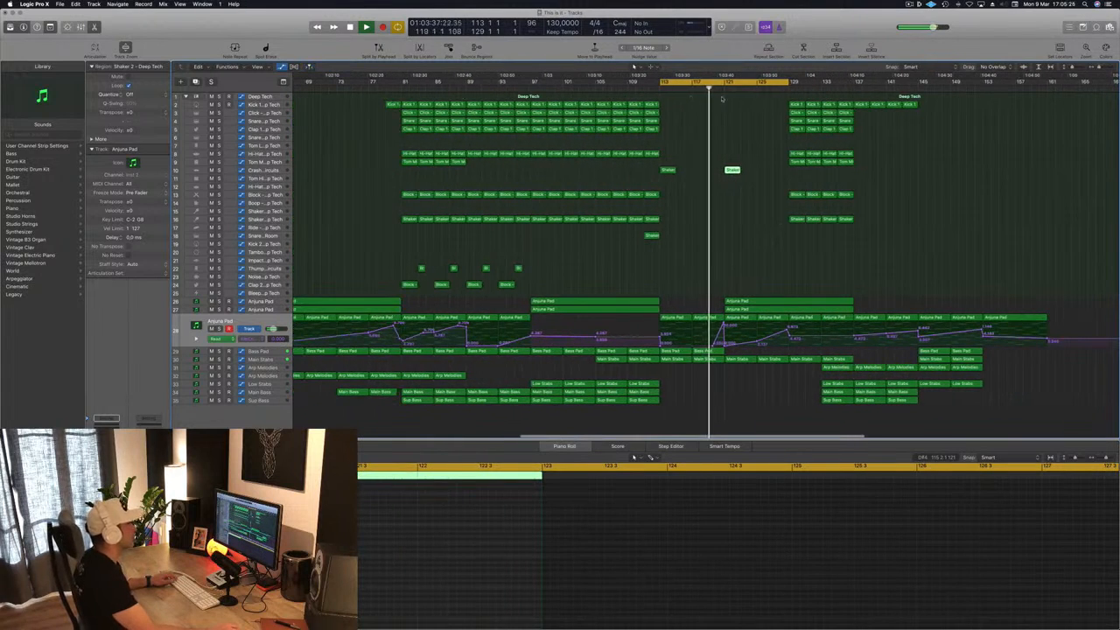
left_click_drag(654, 104, 734, 105)
left_click_drag(366, 576, 552, 599)
key("Delete")
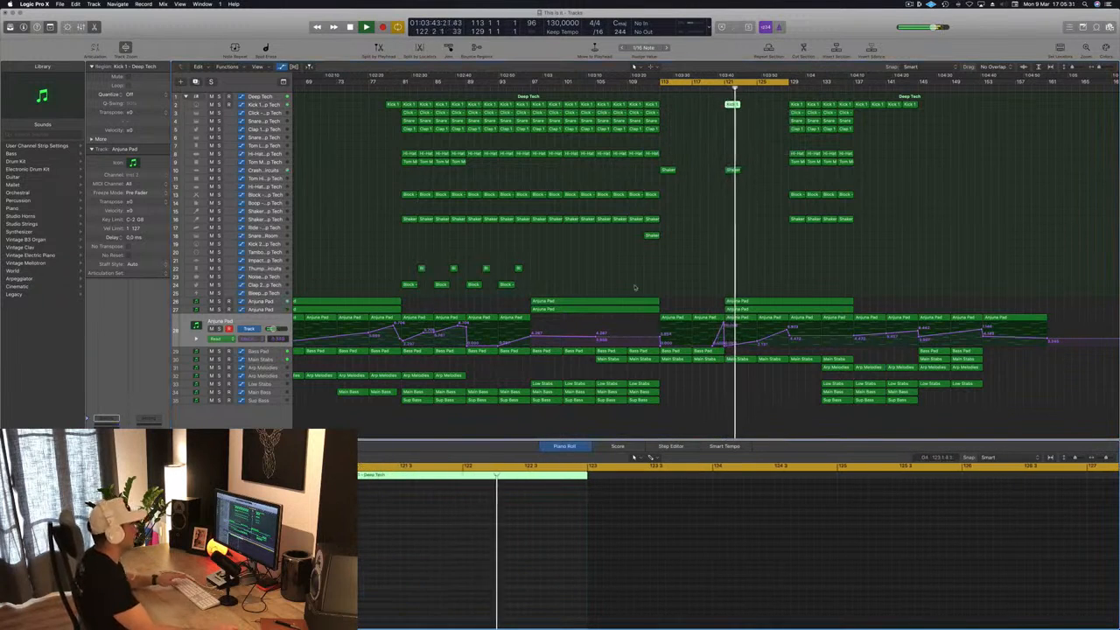
- Replay the breakdown from bar 113 and save the project
key("space")
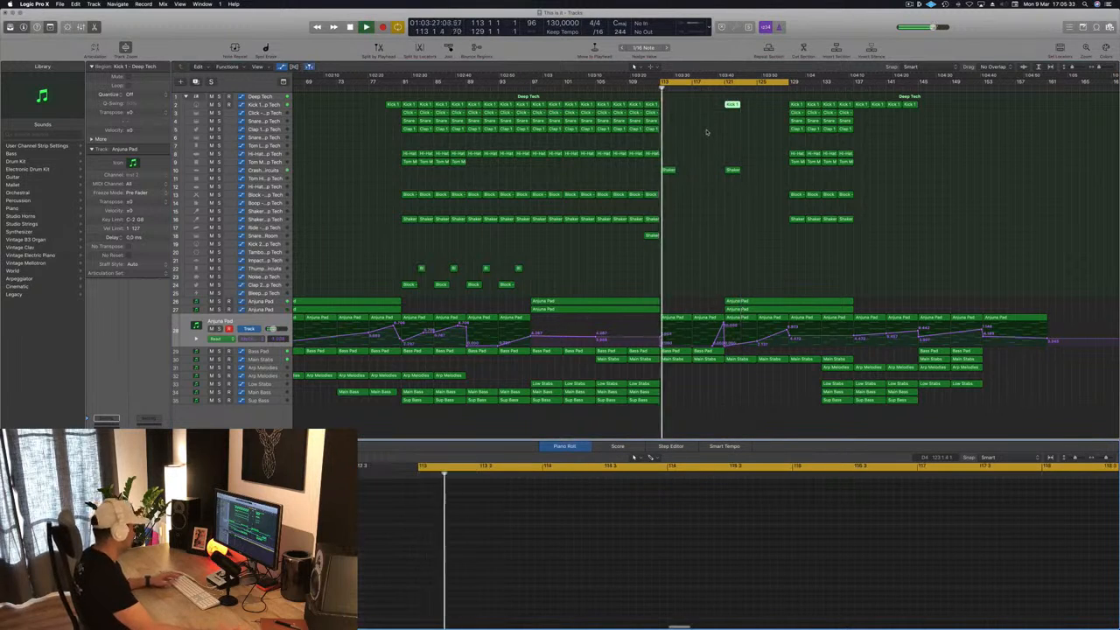
key("super+s")
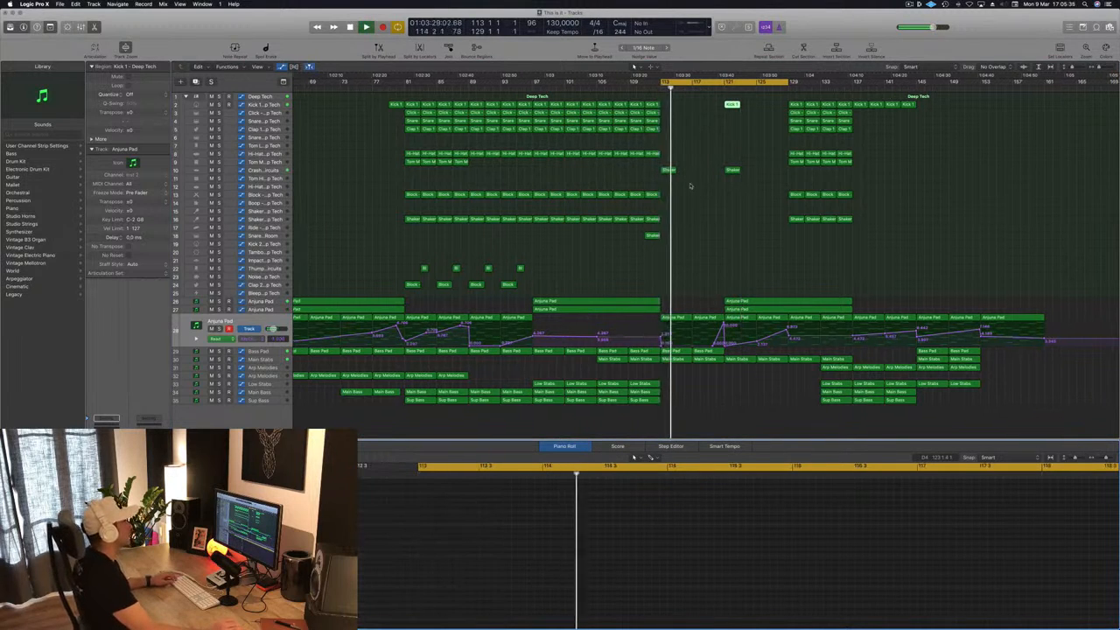
key("super+Left")
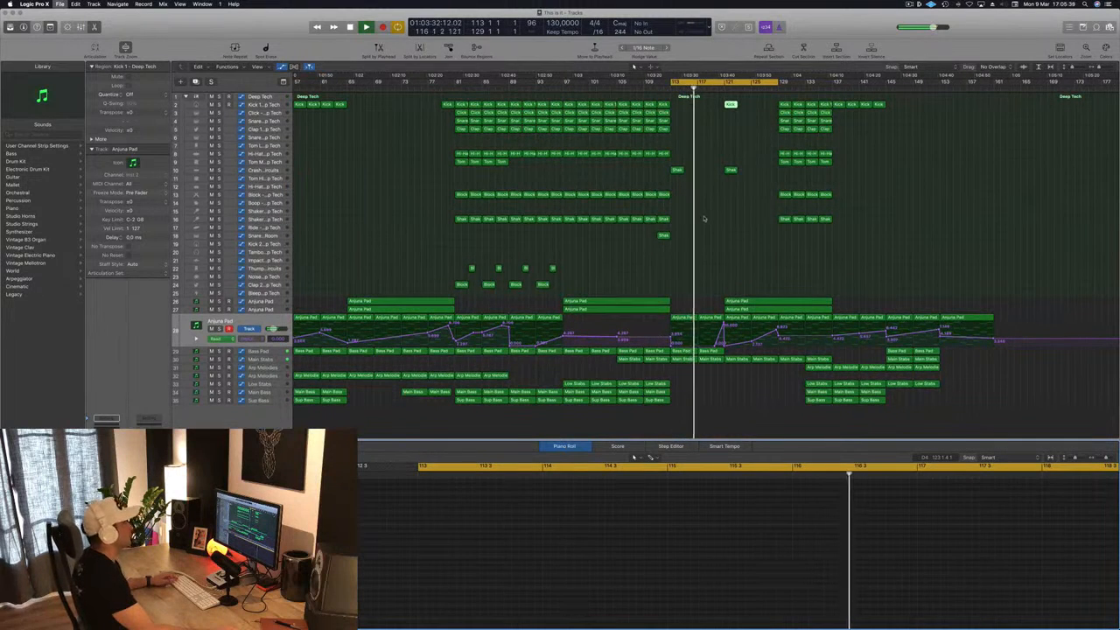
key("super+Left")
key("super+Left")
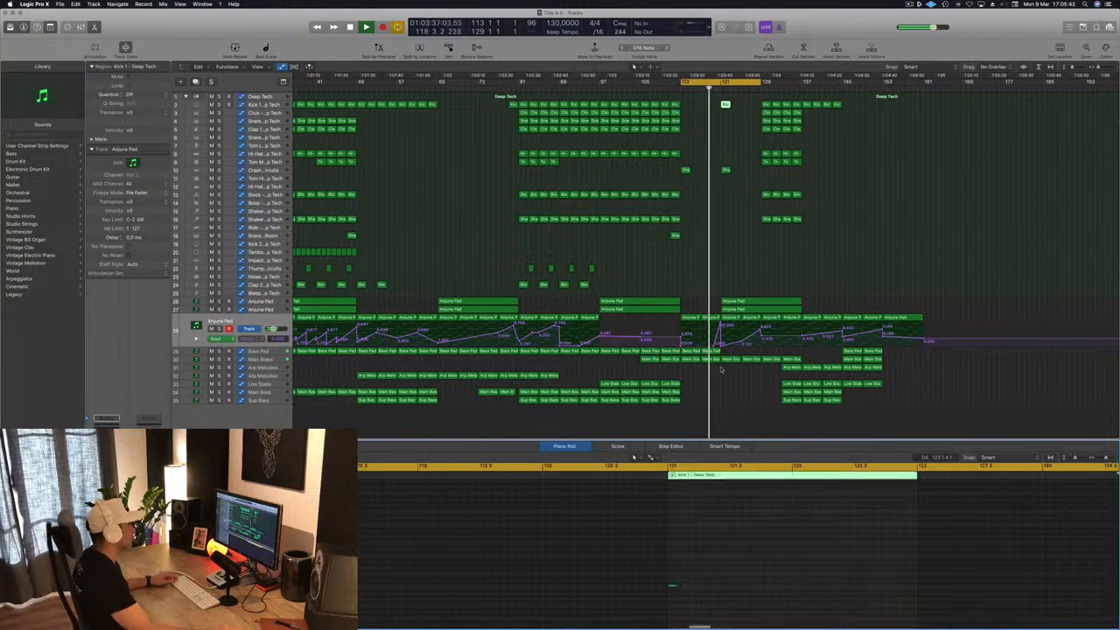
- Draw a rising automation ramp on the Bass Pad track from bar 113 to bar 121, playing in from bar 111
left_click_drag(731, 353, 696, 351)
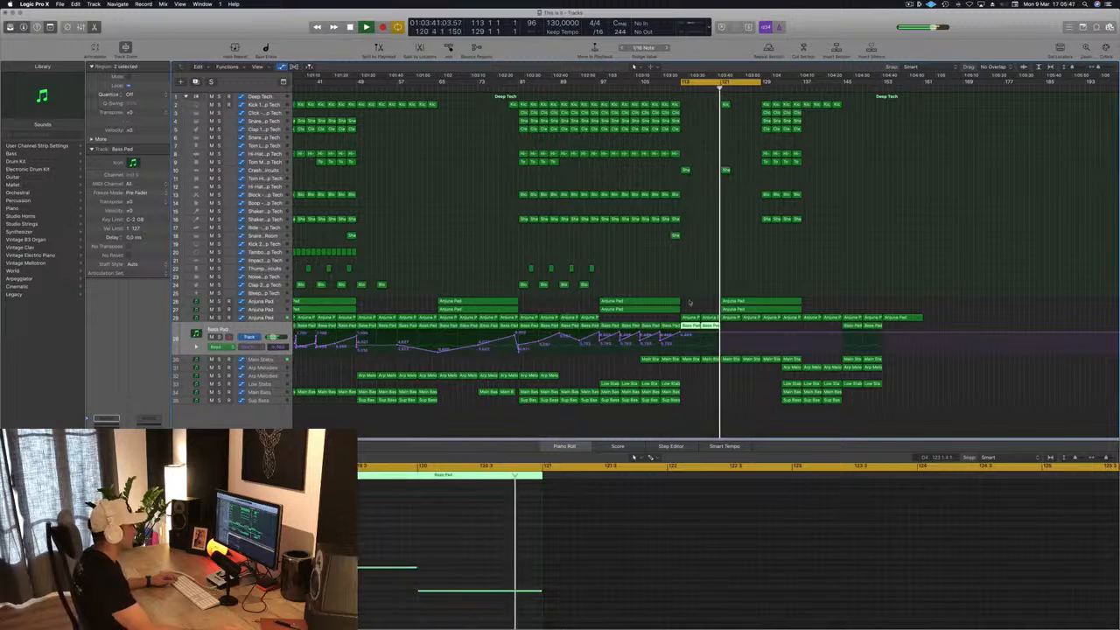
left_click(672, 88)
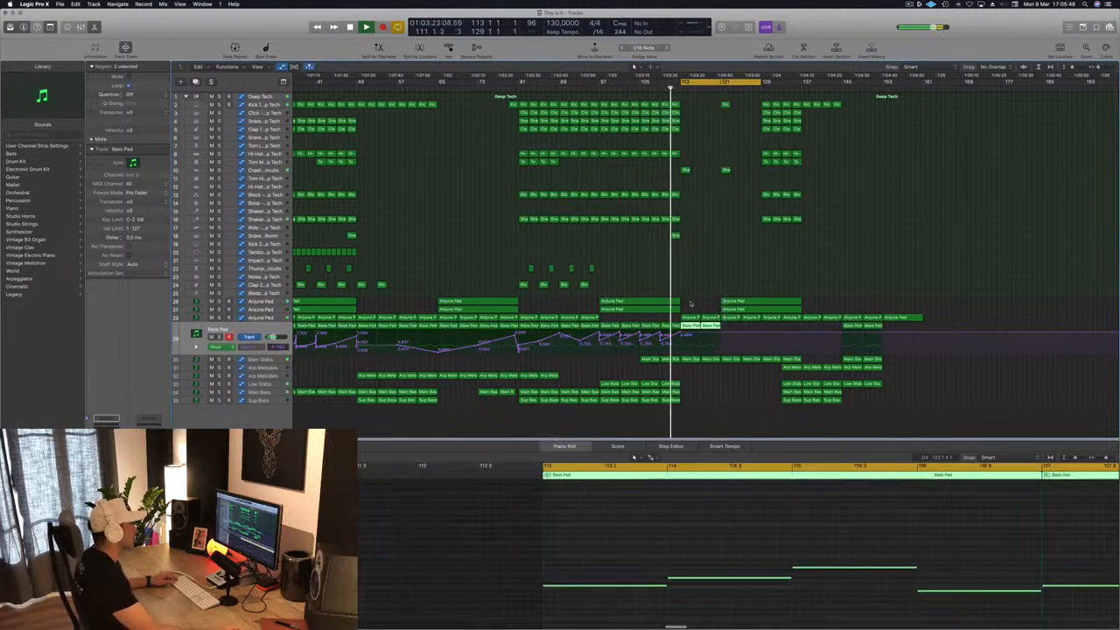
left_click(720, 335)
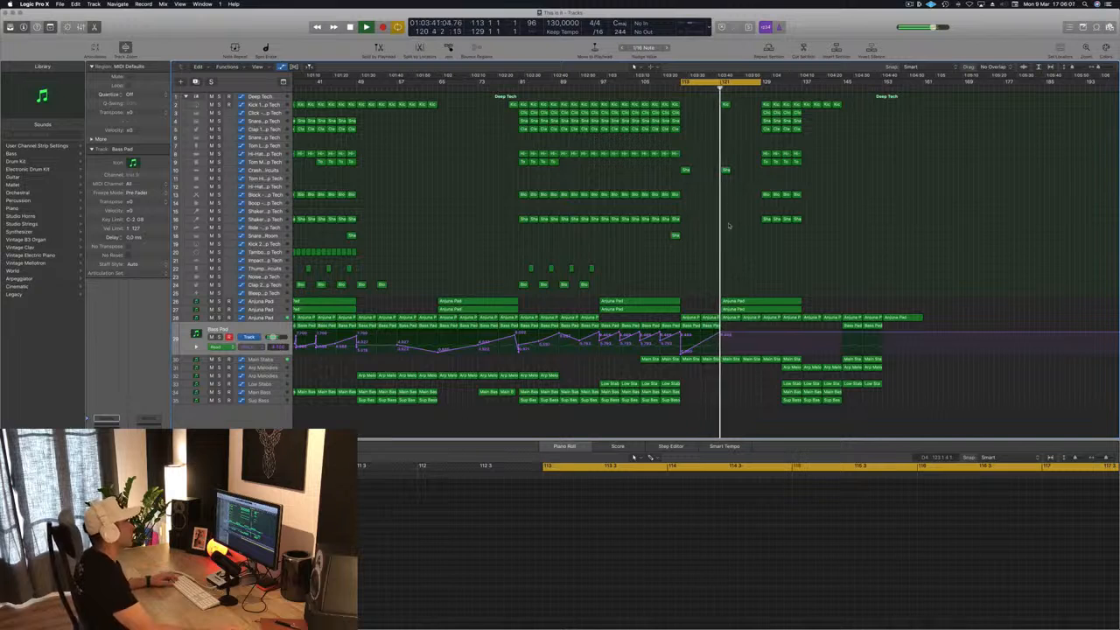
- Copy the single-hit Kick 1 and crash regions at bar 121 together to bar 125
scroll(705, 236, "up", 5)
left_click_drag(692, 106, 748, 196)
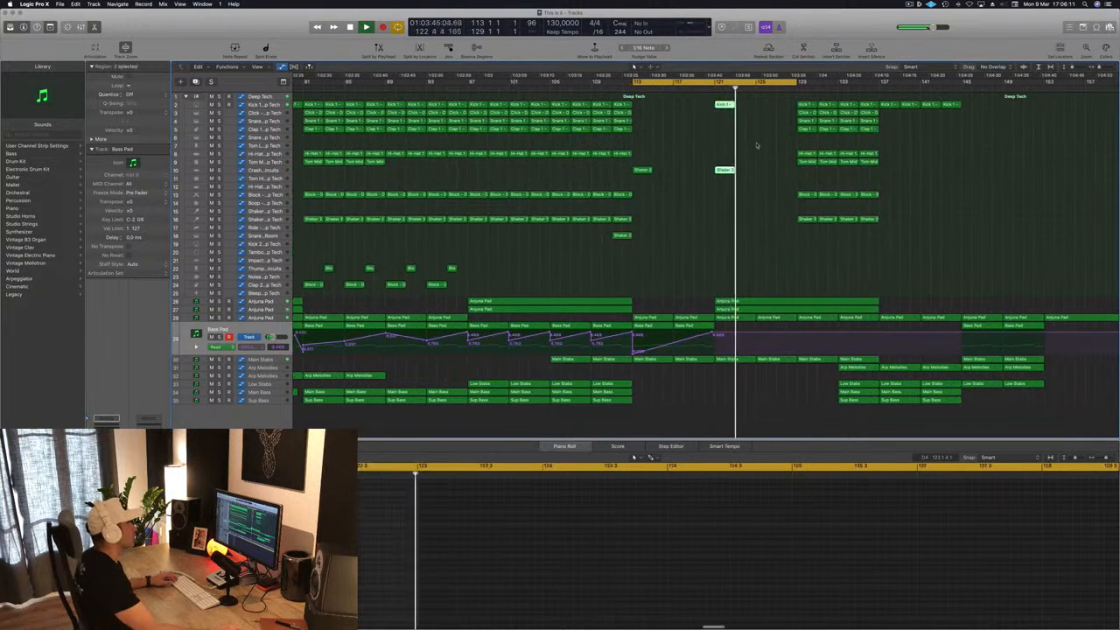
left_click_drag(724, 109, 768, 115, "alt")
scroll(743, 136, "down", 2)
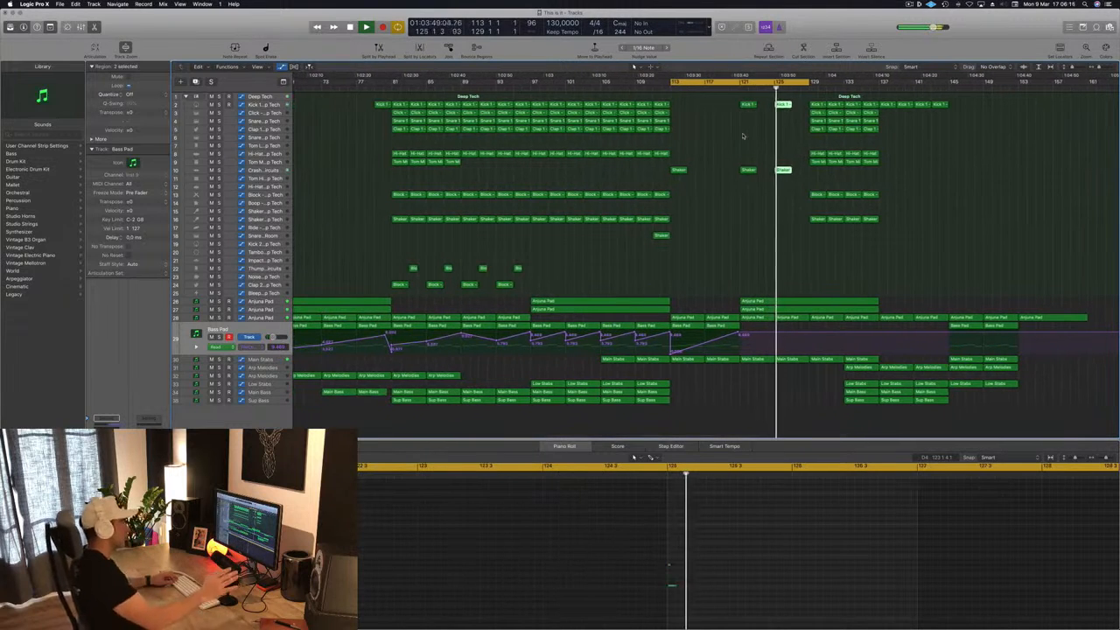
scroll(743, 135, "down", 3)
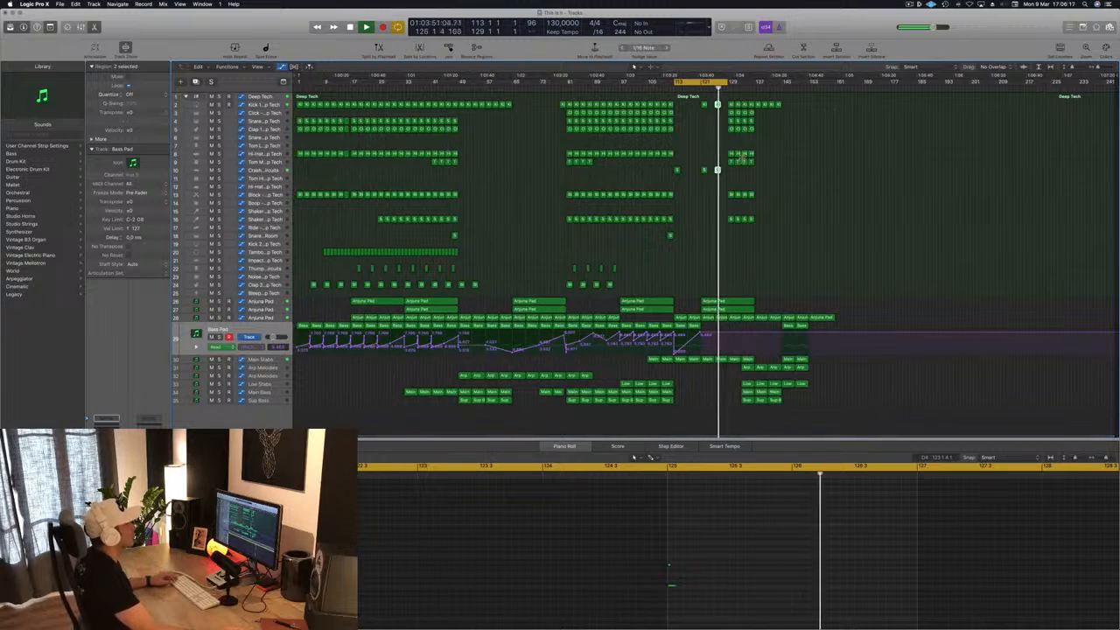
- Delete all drum regions from bar 129 onward and replay the breakdown from bar 113
scroll(774, 153, "up", 3)
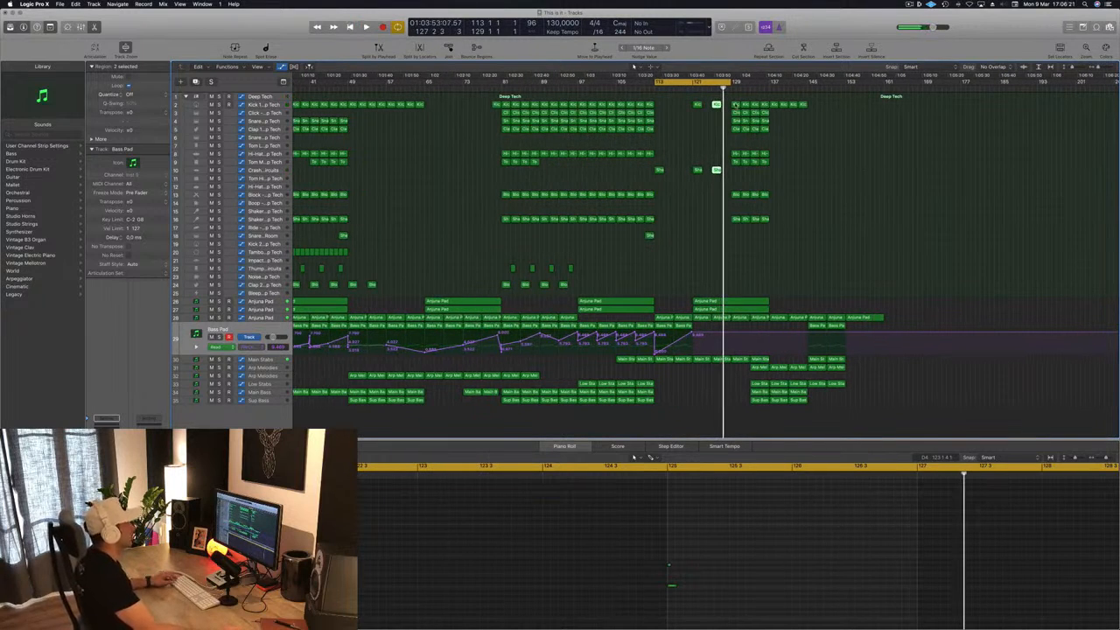
left_click_drag(730, 106, 815, 257)
key("Delete")
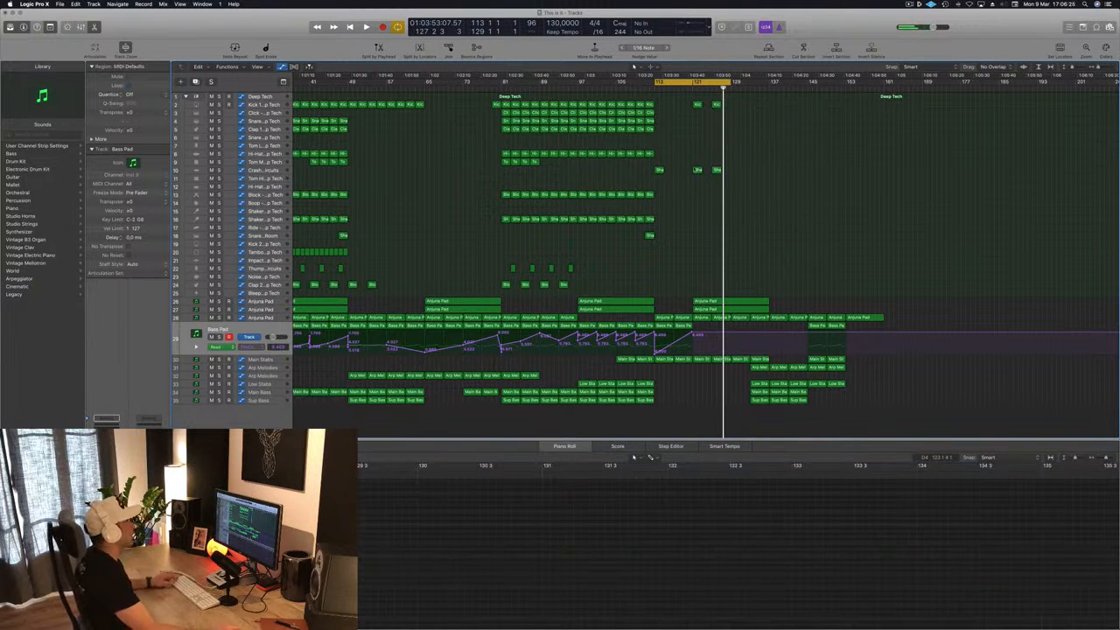
key("space")
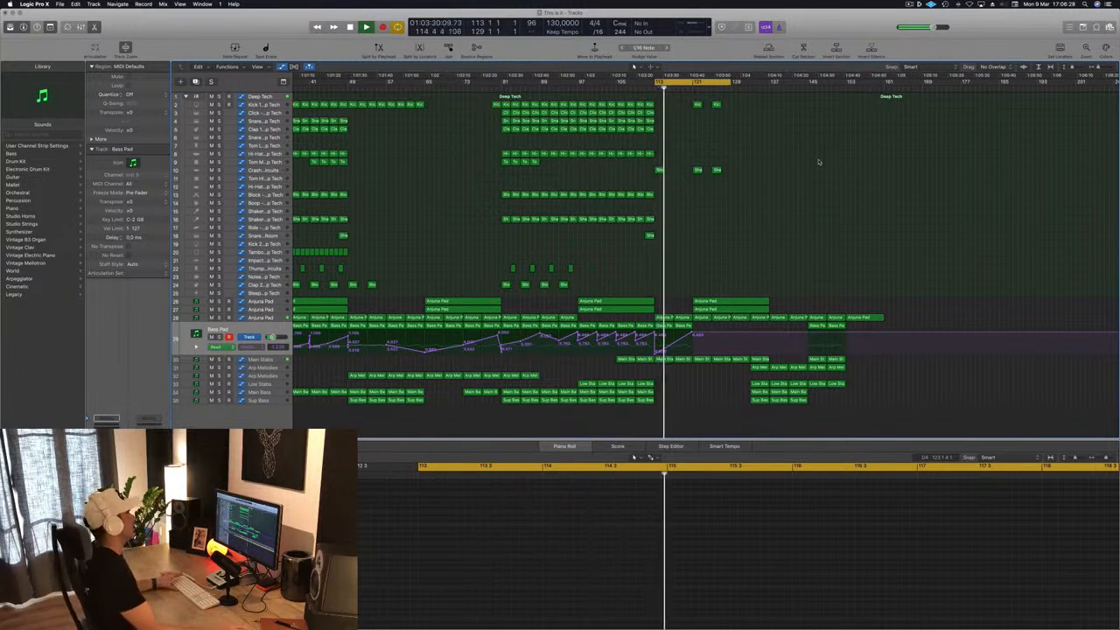
- Copy the Kick 1 and crash regions at bars 121 and 125 to bars 129 and 133, and extend the cycle to bar 137
left_click_drag(741, 100, 694, 173)
left_click_drag(697, 104, 771, 83)
left_click(818, 153)
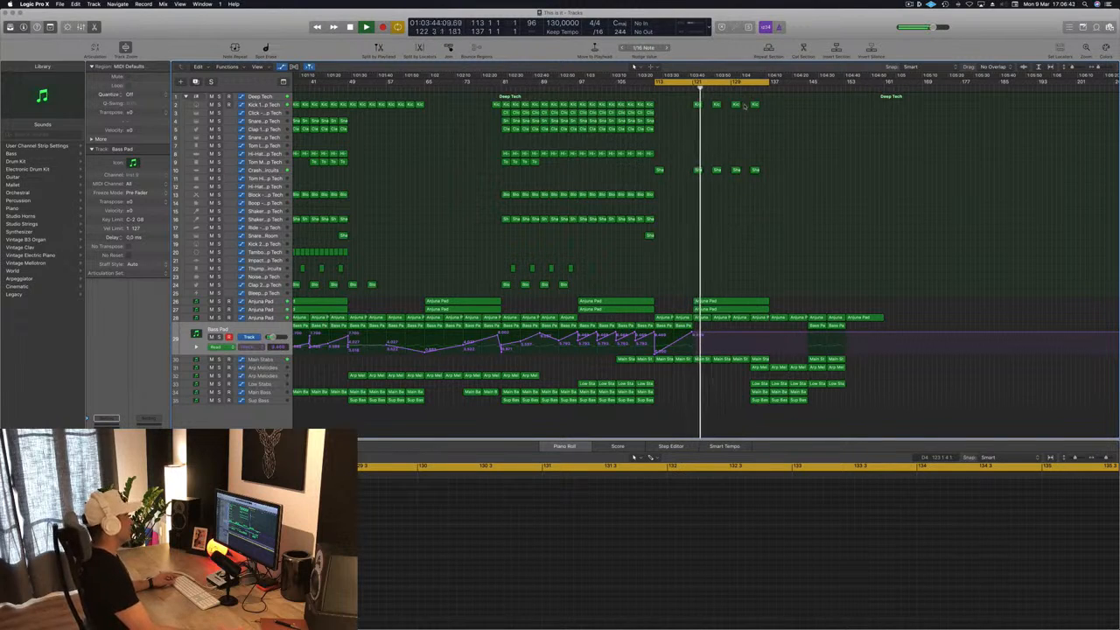
- Copy the last Clap 1 region of the drop to the Snare 2 track at bar 129 and fill its gaps with copied notes
left_click(648, 129)
left_click_drag(649, 130, 736, 137)
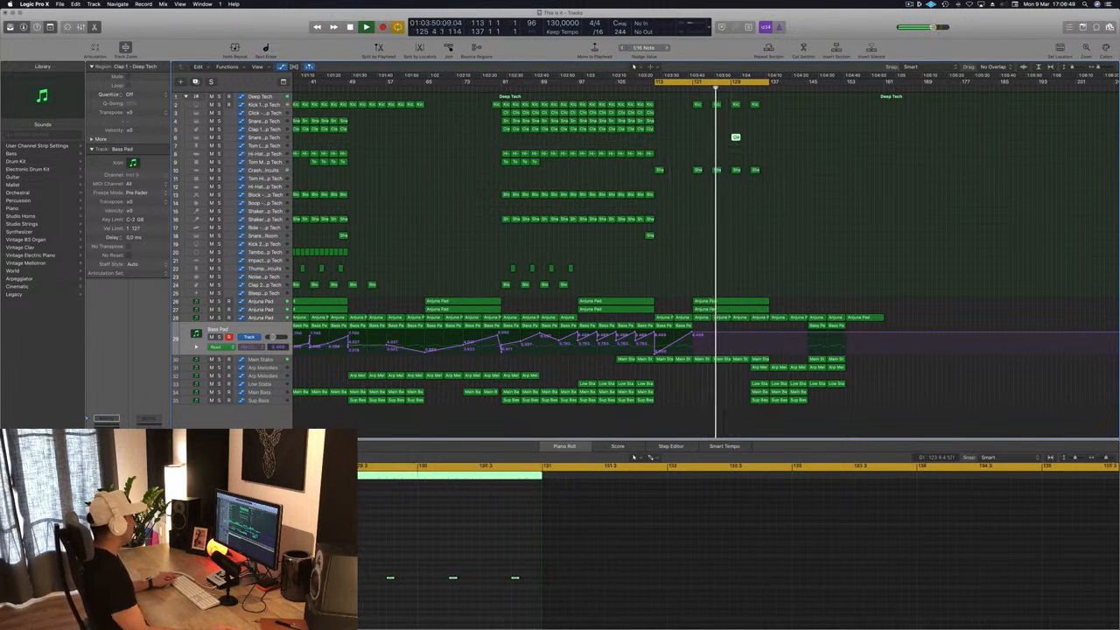
scroll(309, 569, "left", 1)
left_click_drag(308, 567, 555, 608)
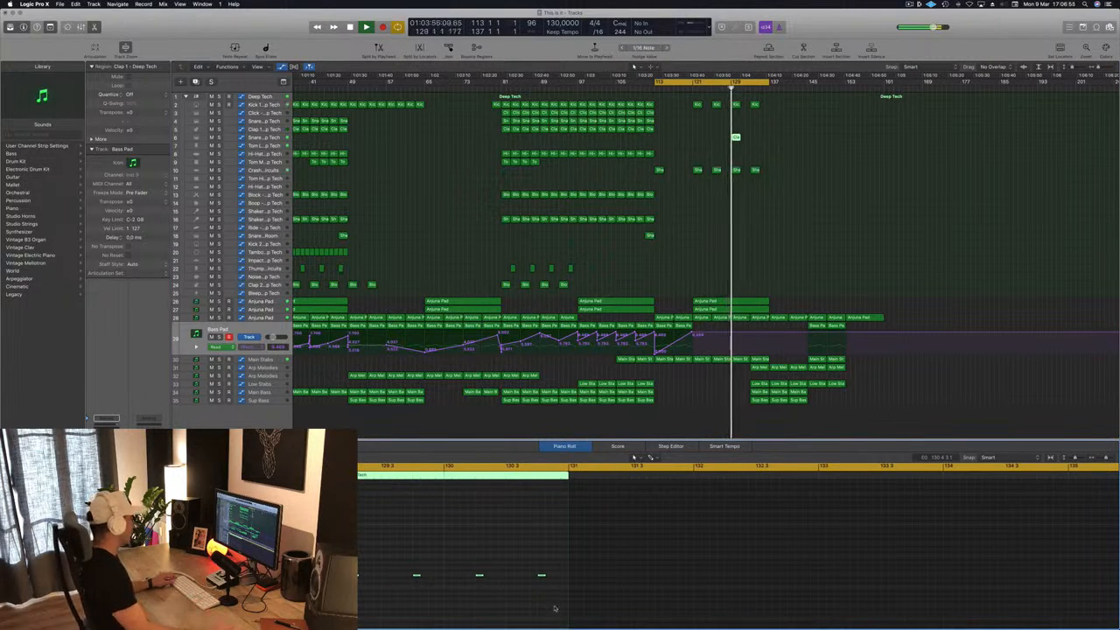
left_click_drag(335, 565, 555, 588)
key("space")
left_click_drag(416, 575, 447, 575)
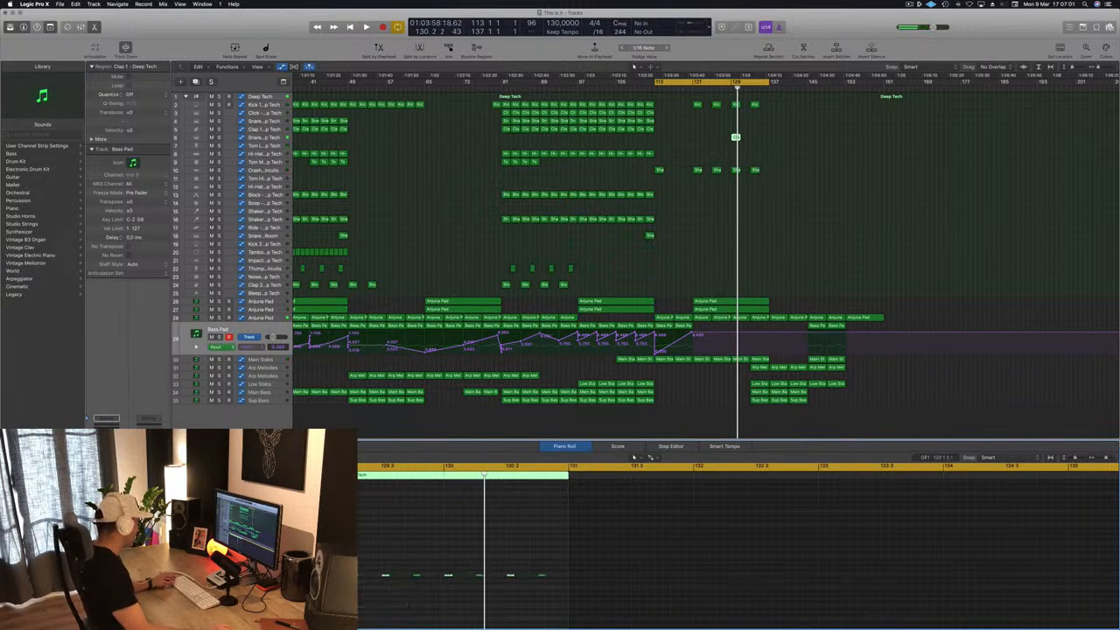
left_click_drag(337, 570, 603, 599)
left_click_drag(354, 575, 369, 575)
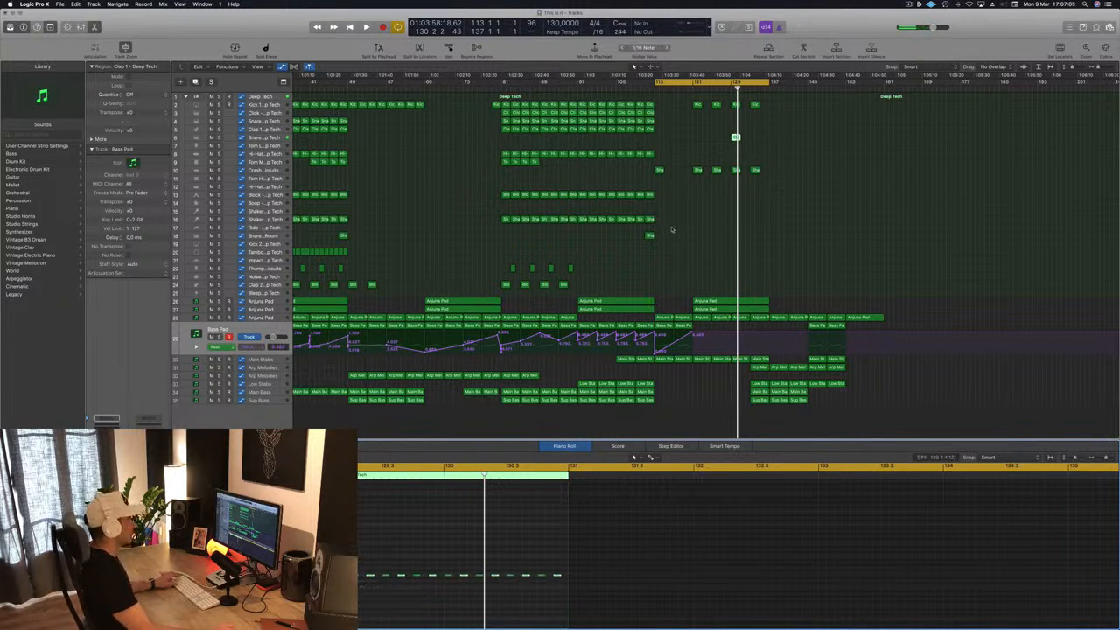
- Play from bar 129, repeat the Snare 2 track's clap region through to bar 137, and save the project
key("space")
left_click(729, 88)
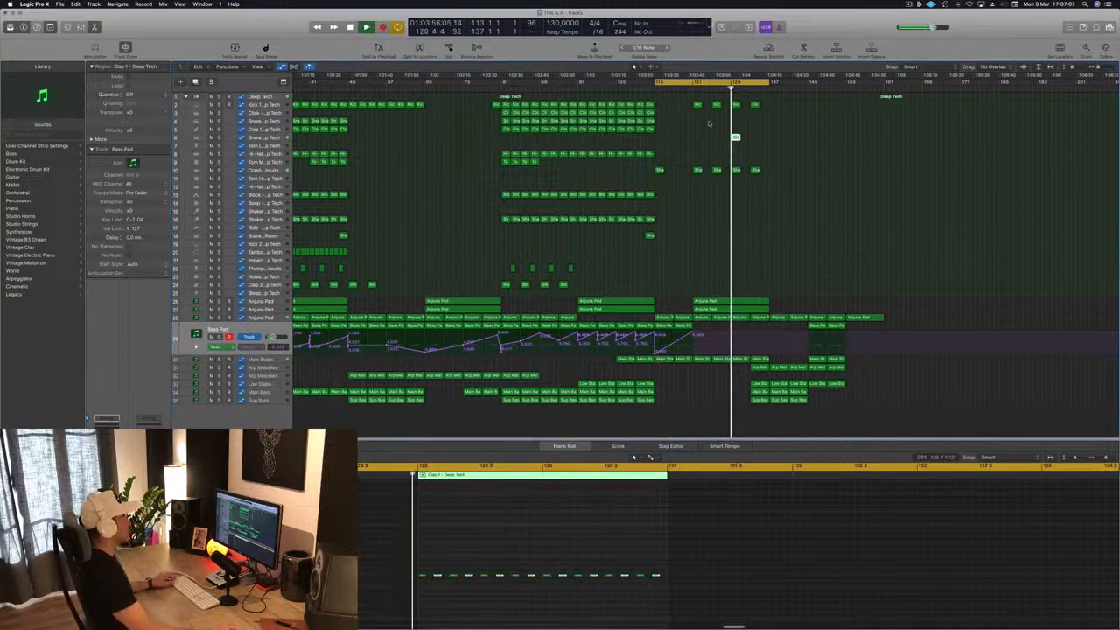
scroll(690, 212, "down", 2)
scroll(777, 140, "up", 3)
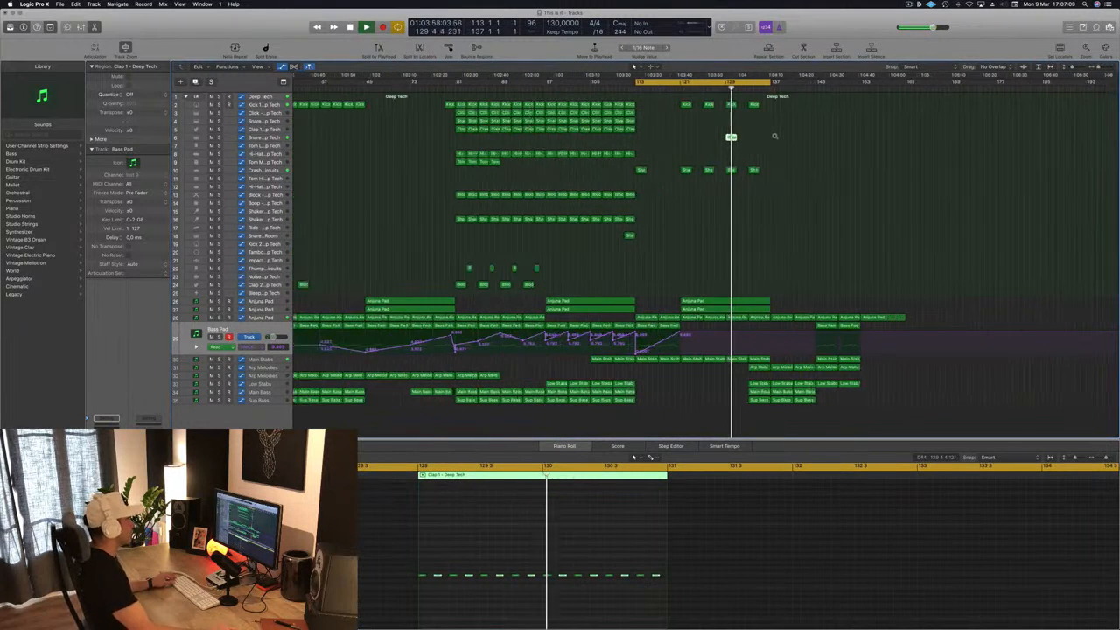
key("space")
key("space")
left_click_drag(731, 137, 760, 141)
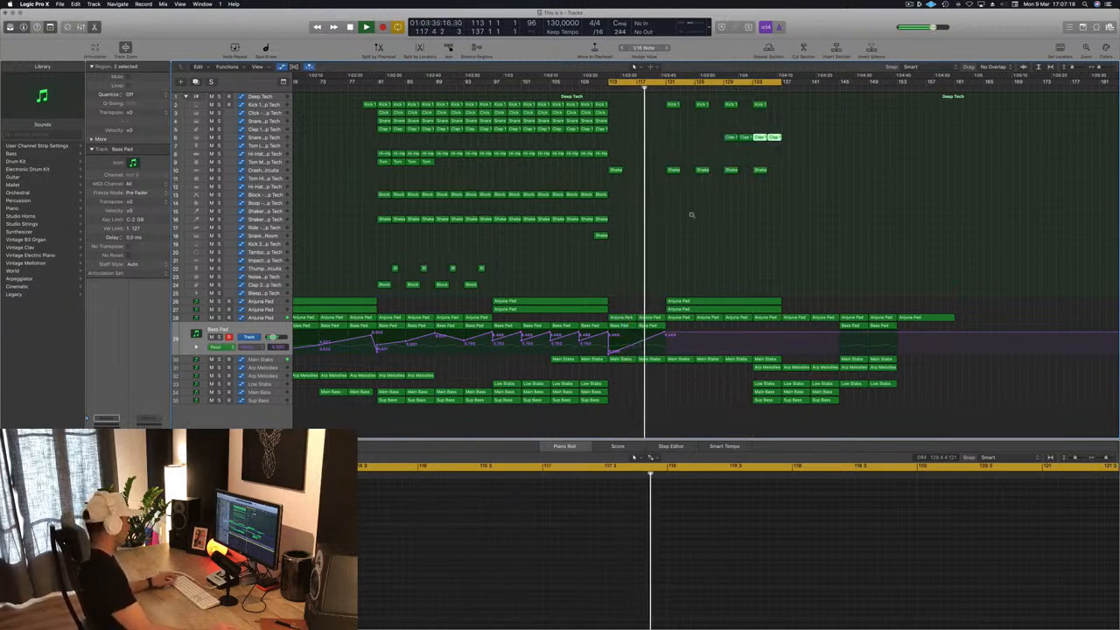
key("super+Left")
key("super+s")
scroll(744, 197, "left", 5)
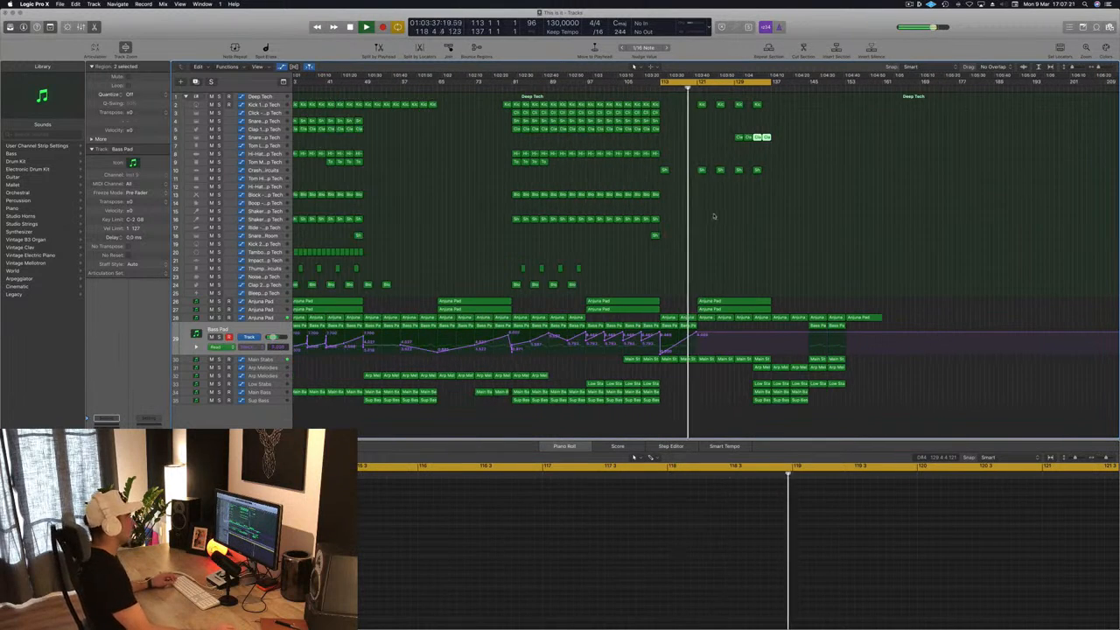
- Place two Main Stabs regions with their automation beyond bar 169 and two more from bar 129 to 137
key("super+Right")
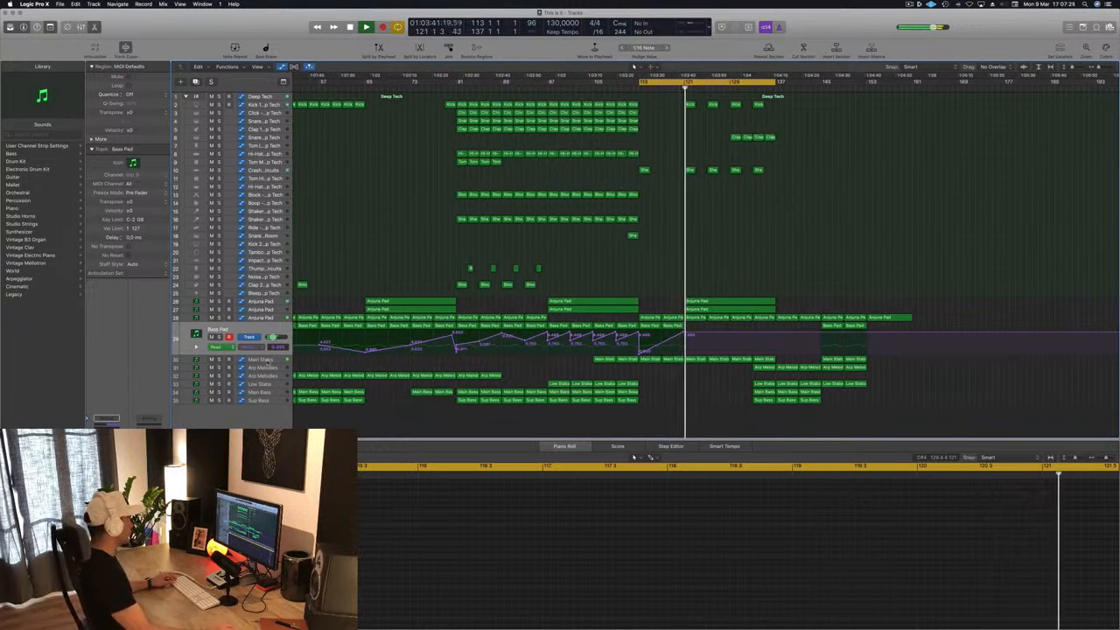
left_click(260, 359)
left_click(777, 336)
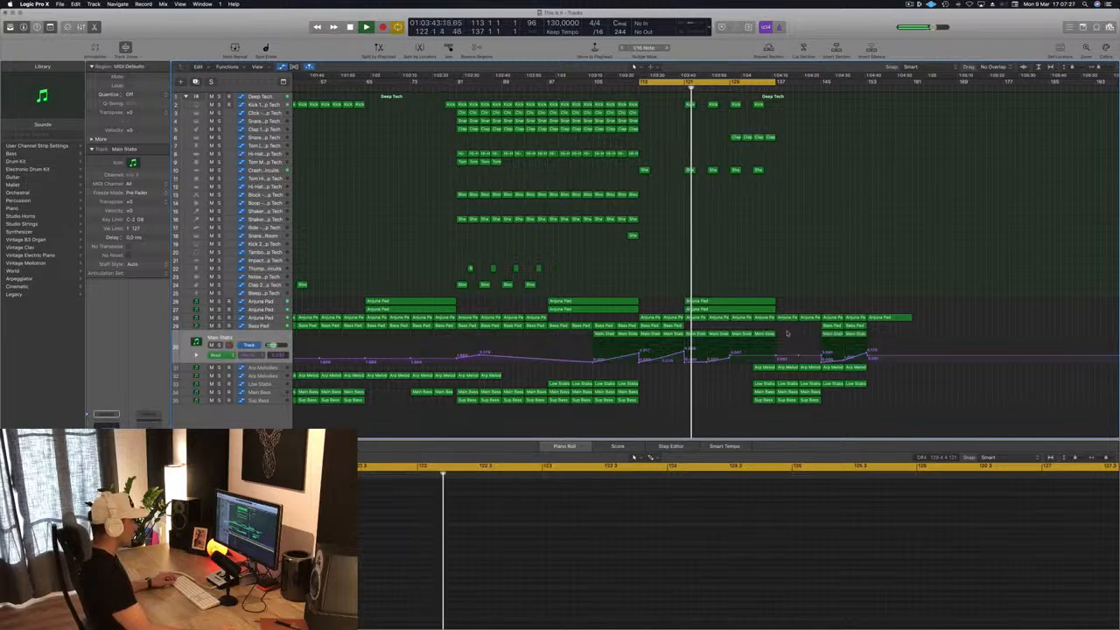
left_click_drag(778, 336, 998, 337)
mouse_move(750, 337)
left_mouse_down()
mouse_move(697, 337)
mouse_move(736, 341)
left_mouse_up()
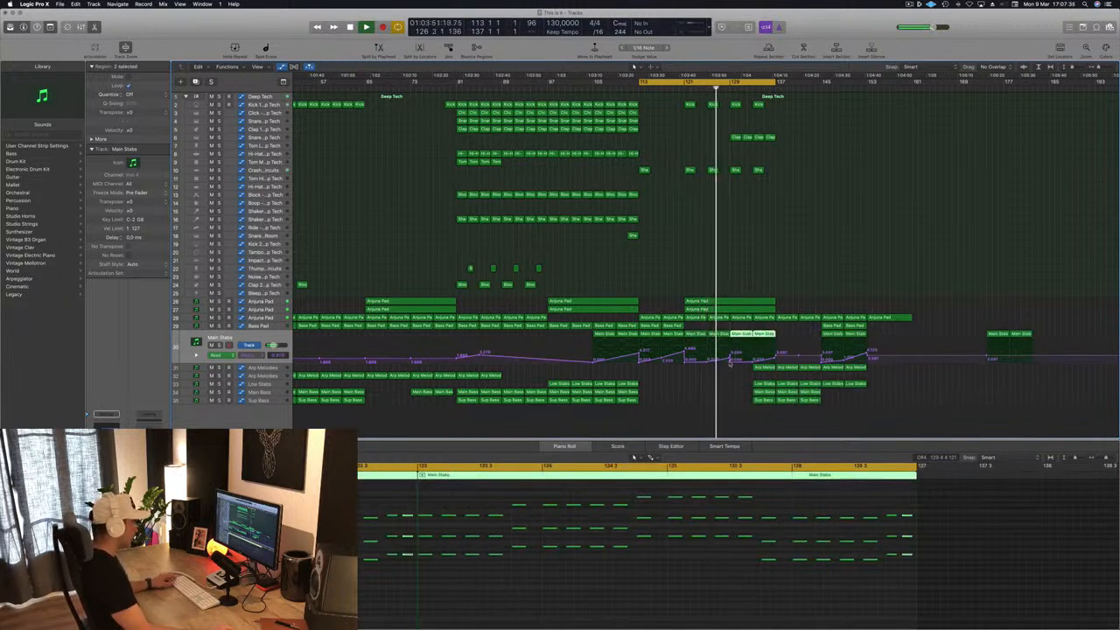
- Reshape the Main Stabs automation into a ramp rising through bar 129 to a peak at bar 137
left_click(731, 360)
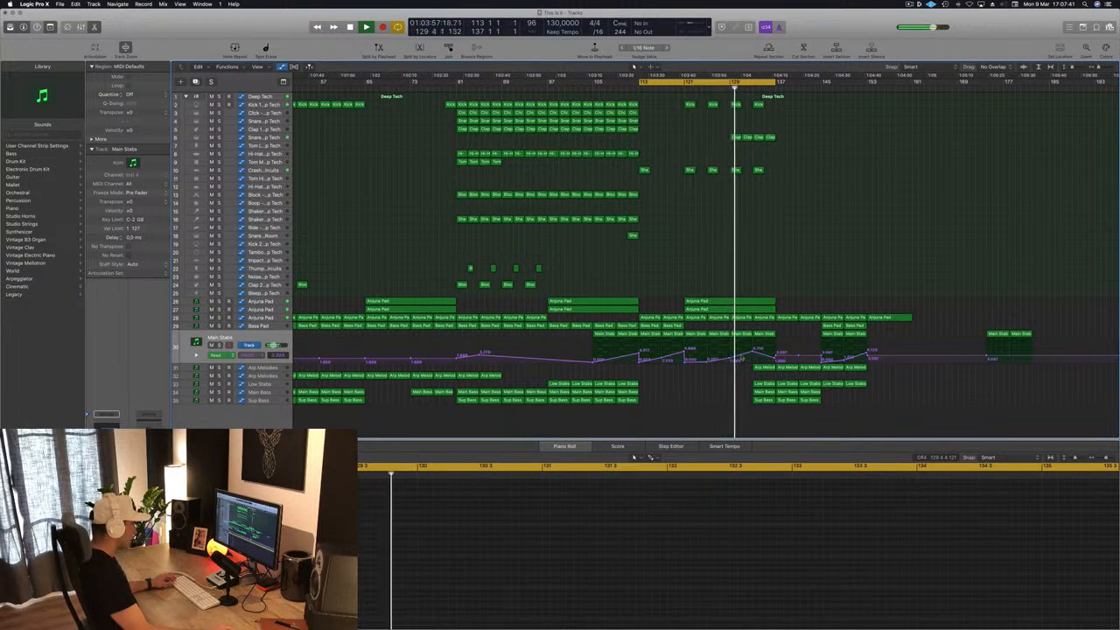
left_click_drag(754, 350, 774, 351)
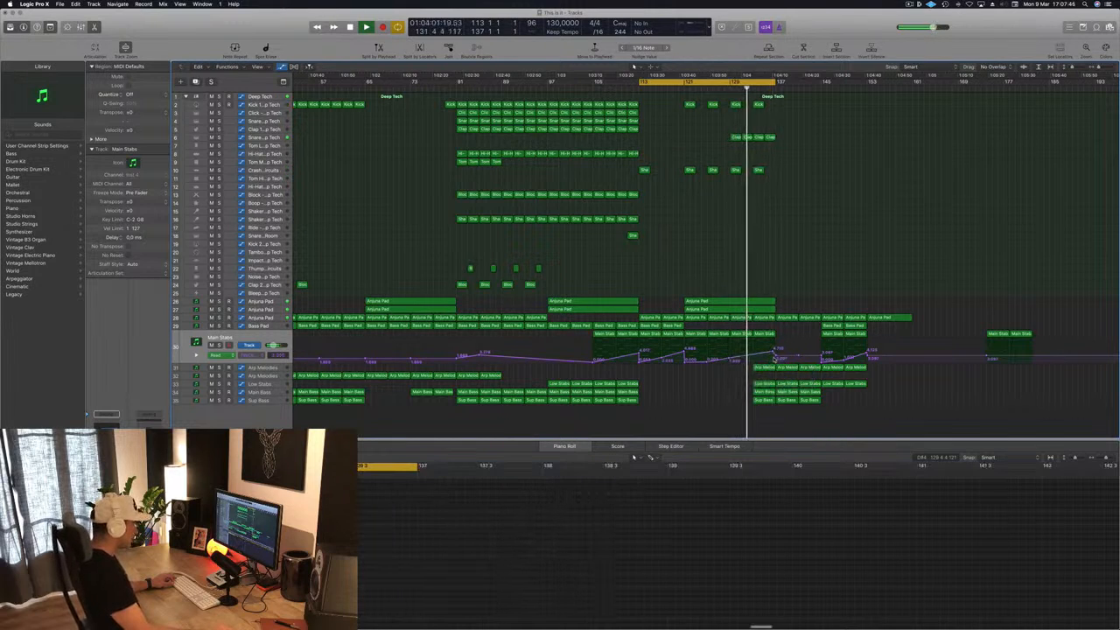
left_click_drag(774, 352, 775, 355)
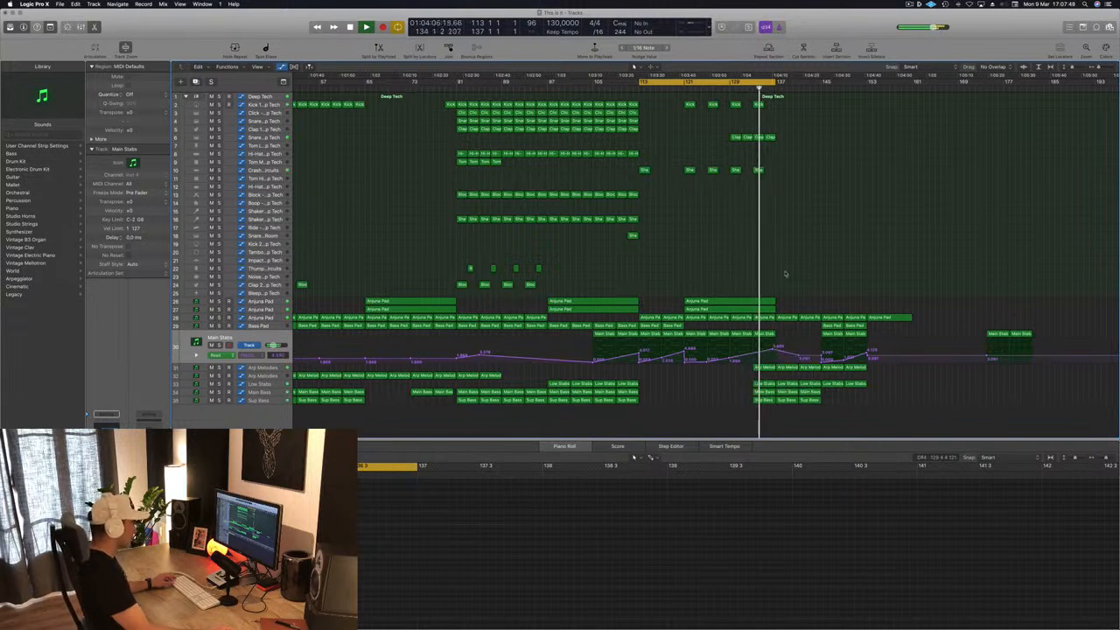
- Move the two Arjuna Pad regions from bar 121 to bar 129, replay from bar 113, and save the project
key("super+Left")
scroll(805, 250, "right", 2)
scroll(812, 249, "left", 3)
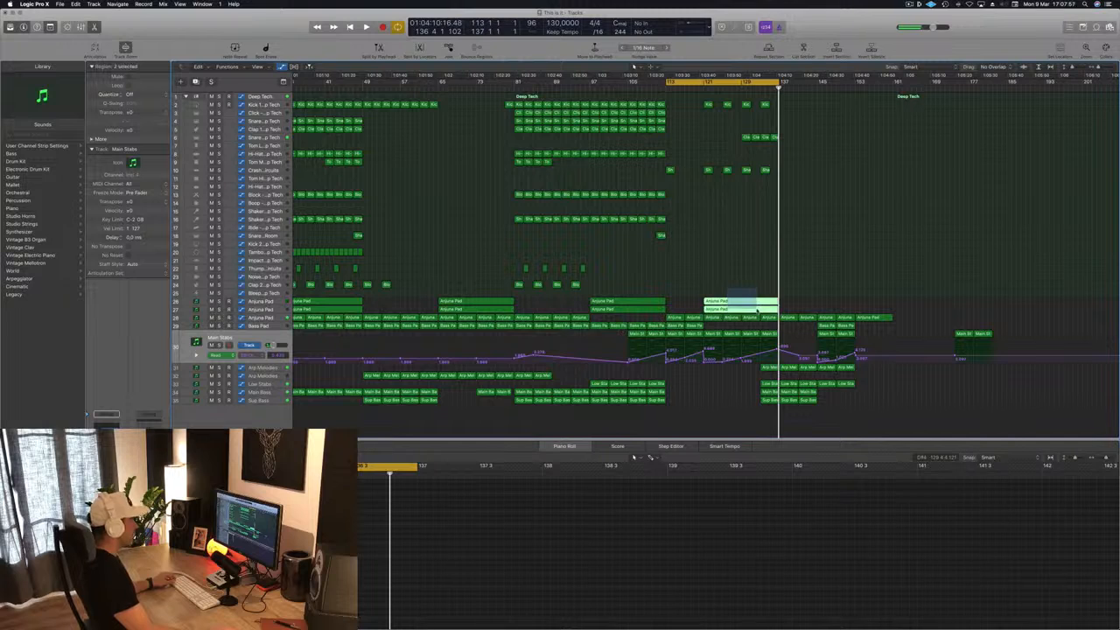
left_click_drag(739, 303, 779, 308)
key("space")
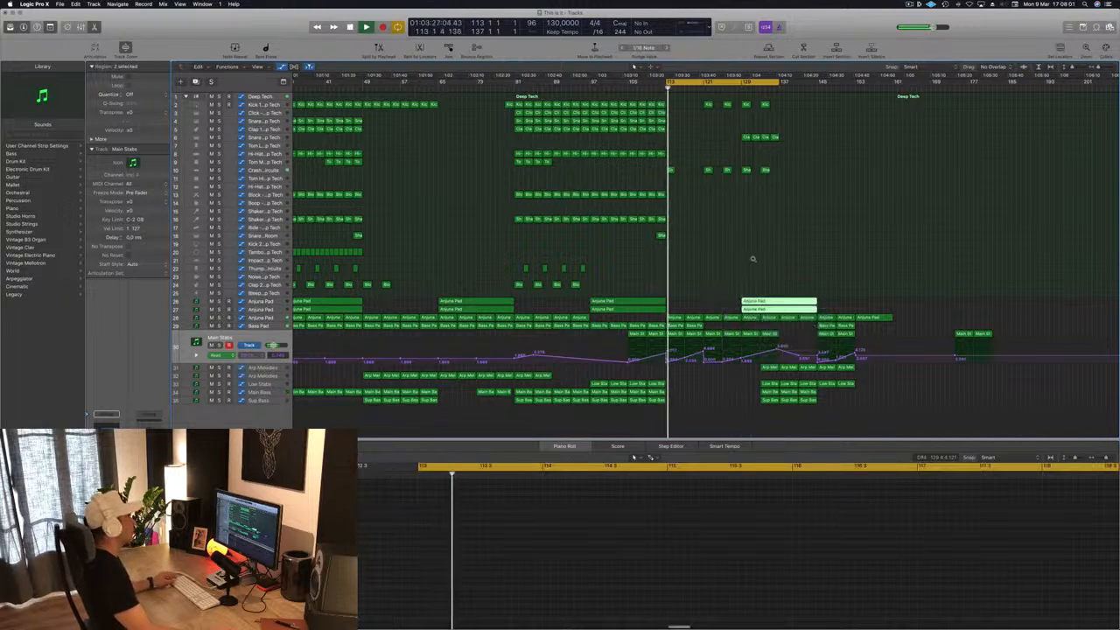
key("super+Left")
key("super+s")
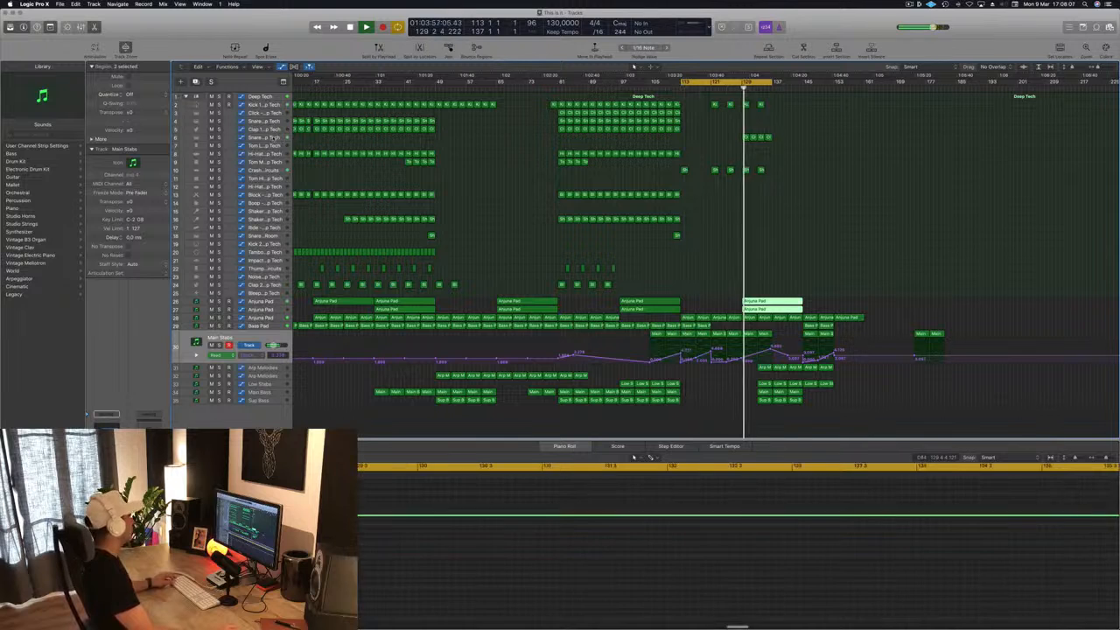
- Change the Snare 2 track's sound to Snare 1 - Analog Circuits while playing from bar 129
left_click(757, 137)
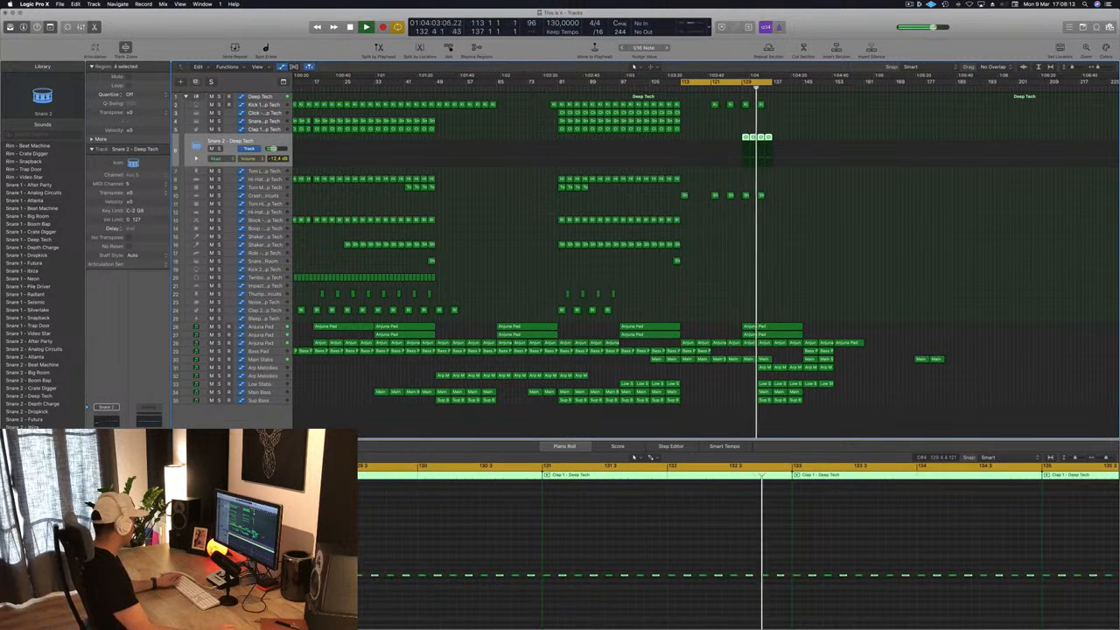
left_click(738, 89)
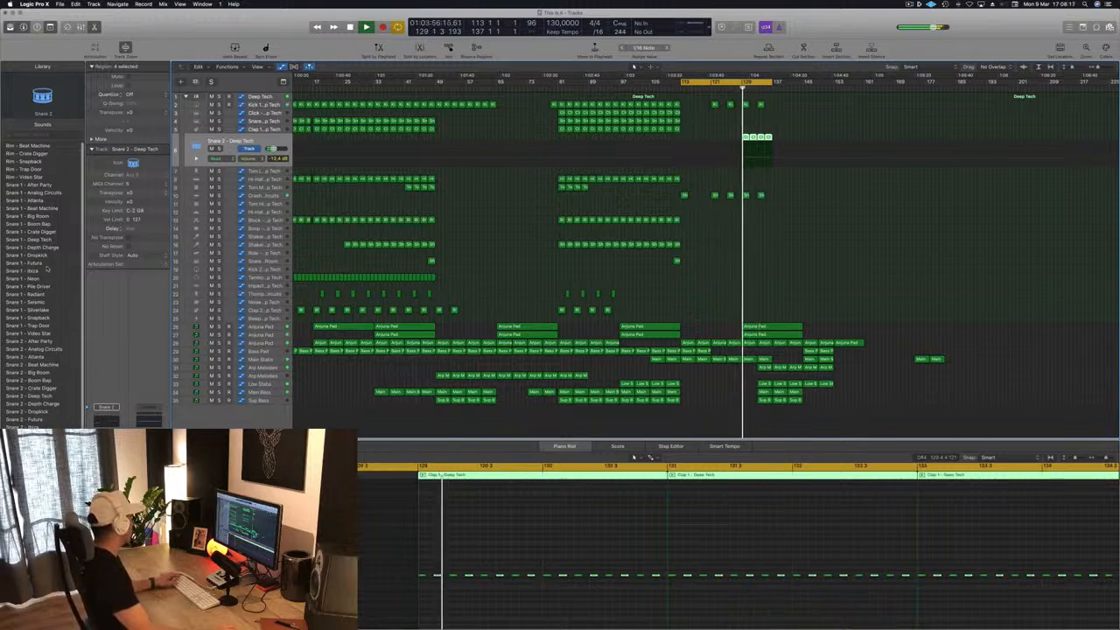
left_click(42, 185)
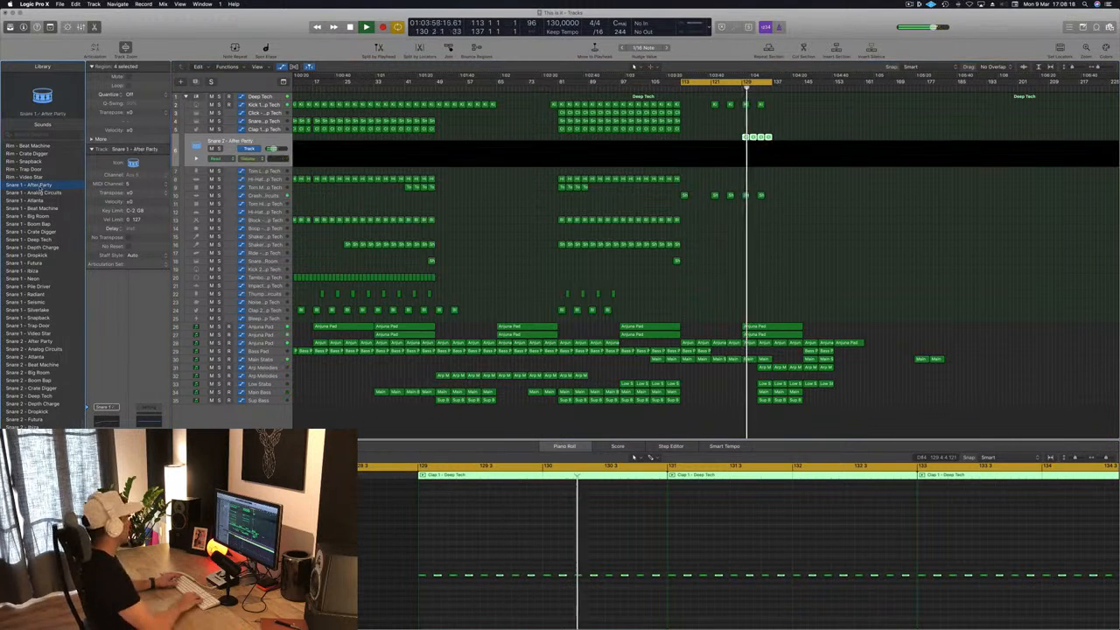
key("Down")
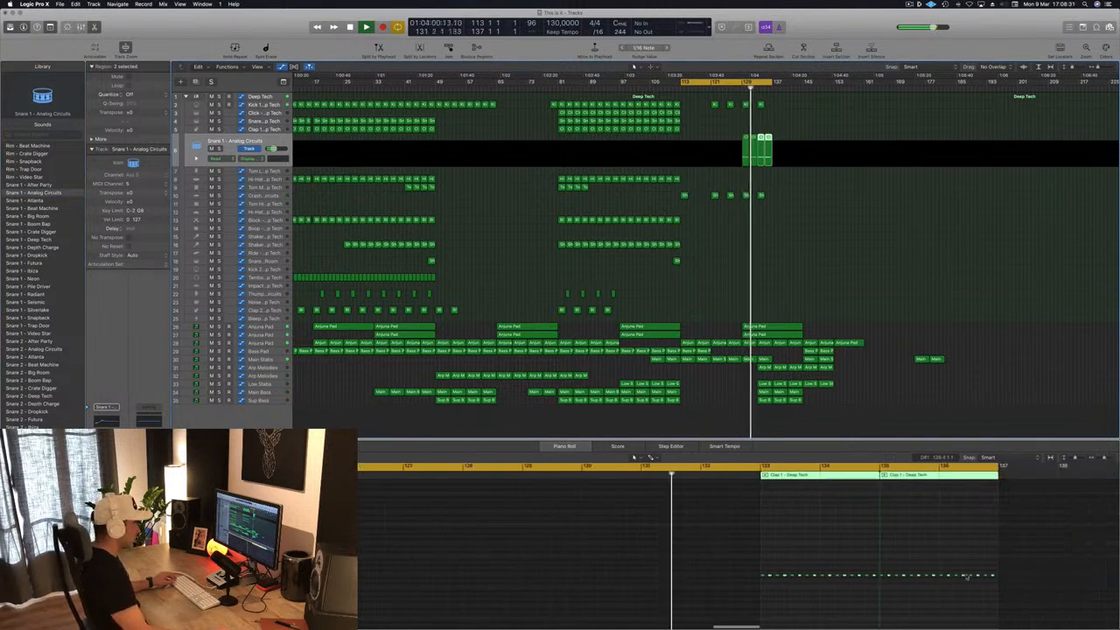
- Double the snare roll's density from bar 133 to 137 with copied notes, and extend the cycle to about bar 159
left_click_drag(702, 560, 1039, 605)
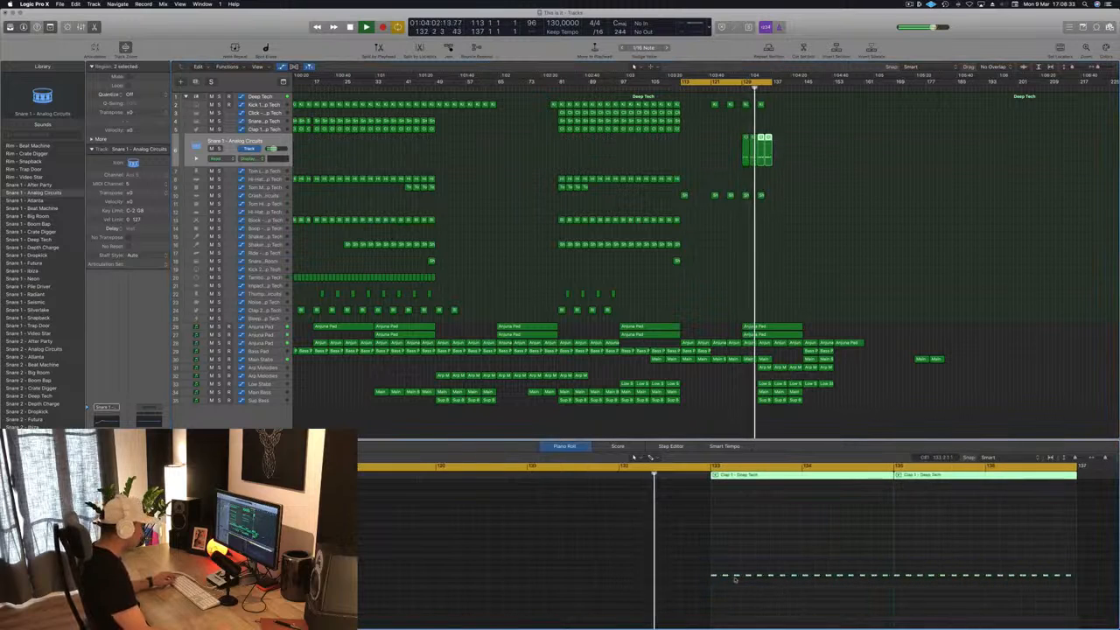
left_click_drag(717, 577, 723, 578)
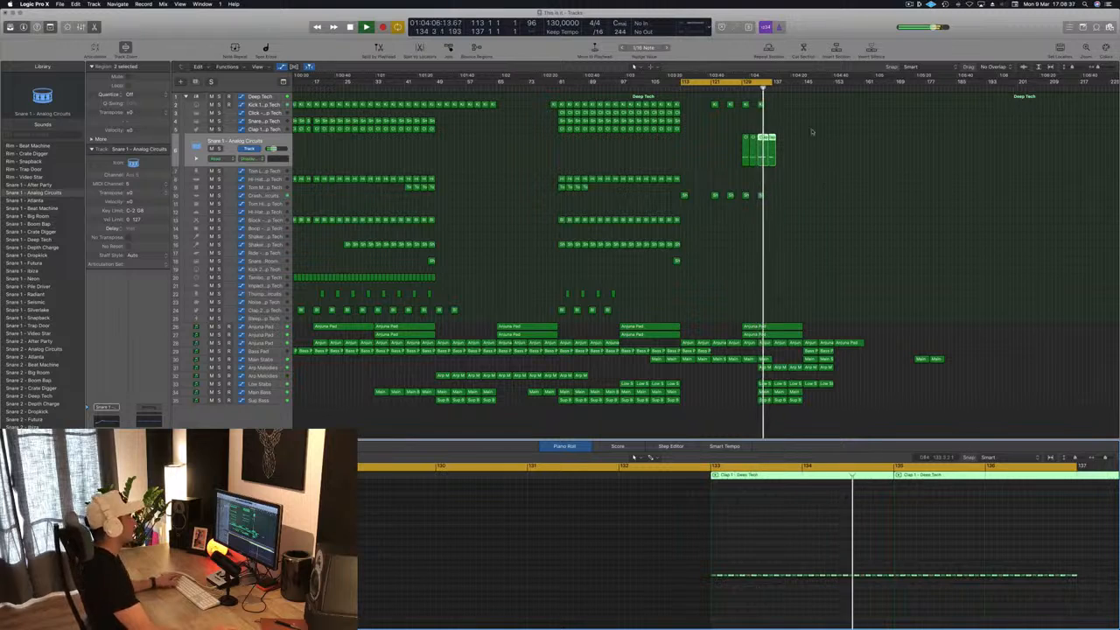
scroll(775, 144, "down", 2)
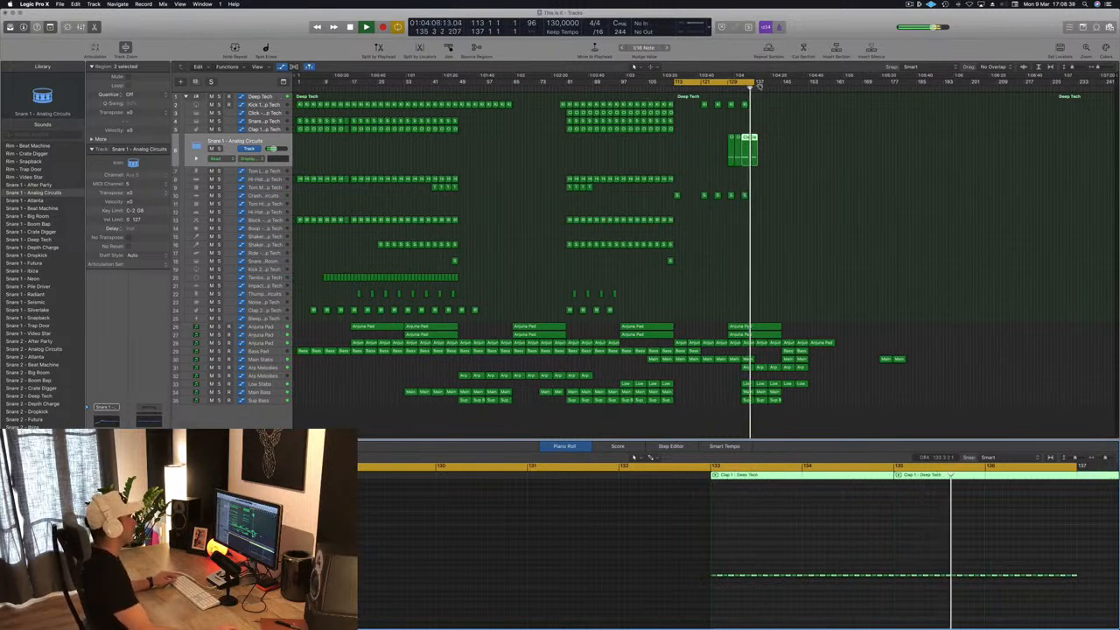
left_click_drag(757, 84, 830, 88)
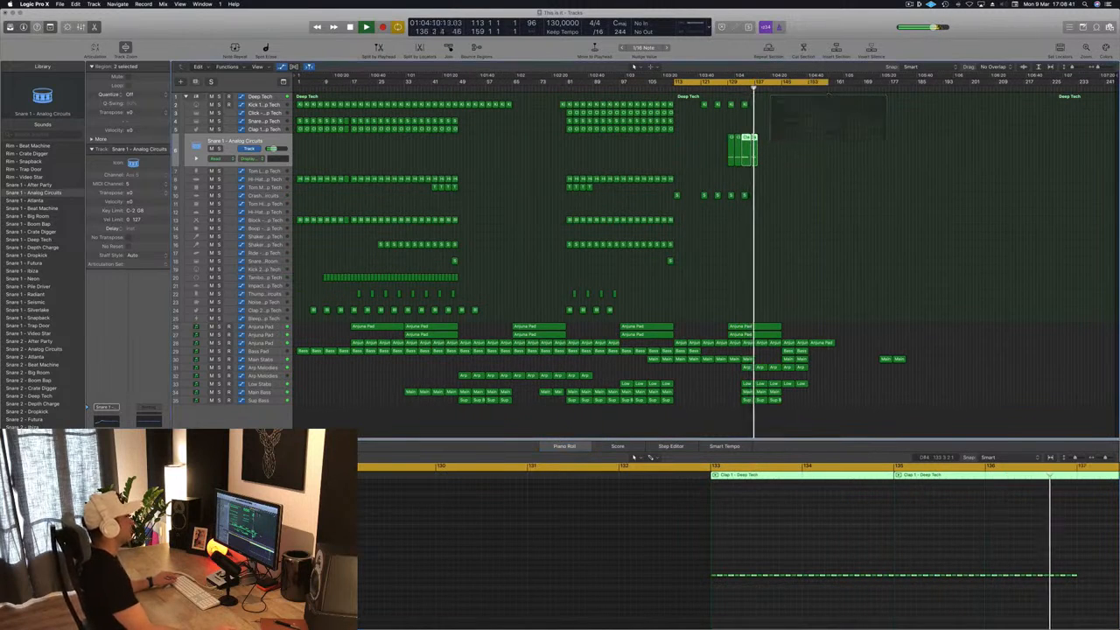
scroll(787, 144, "up", 3)
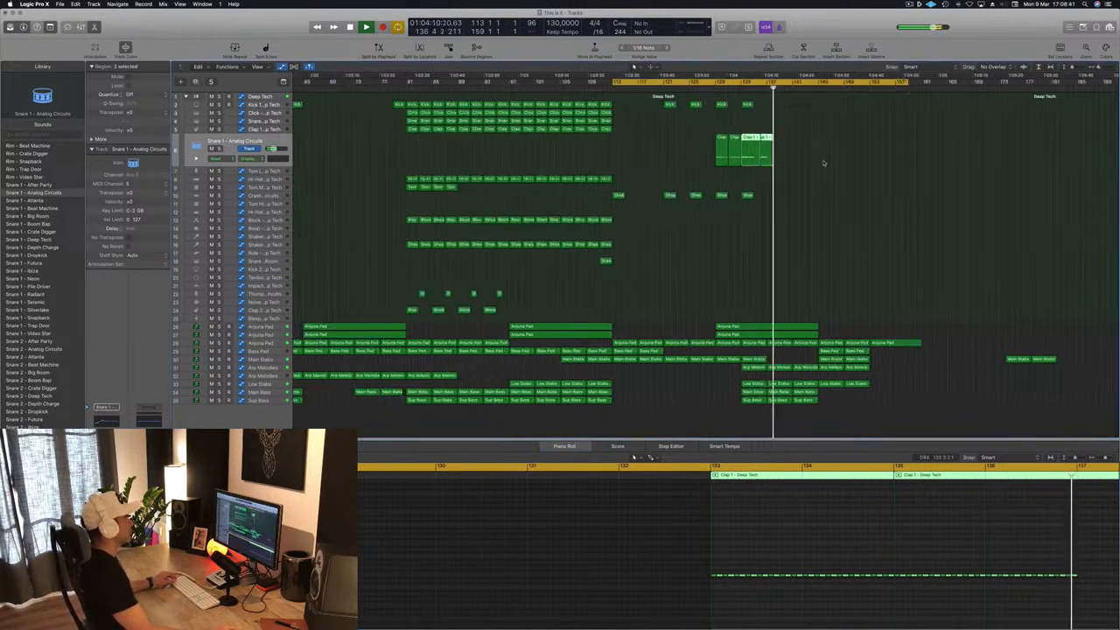
- Split the overhanging snare roll region from bar 133 at bar 135, splitting the notes that cross the cut
double_click(759, 137, "super")
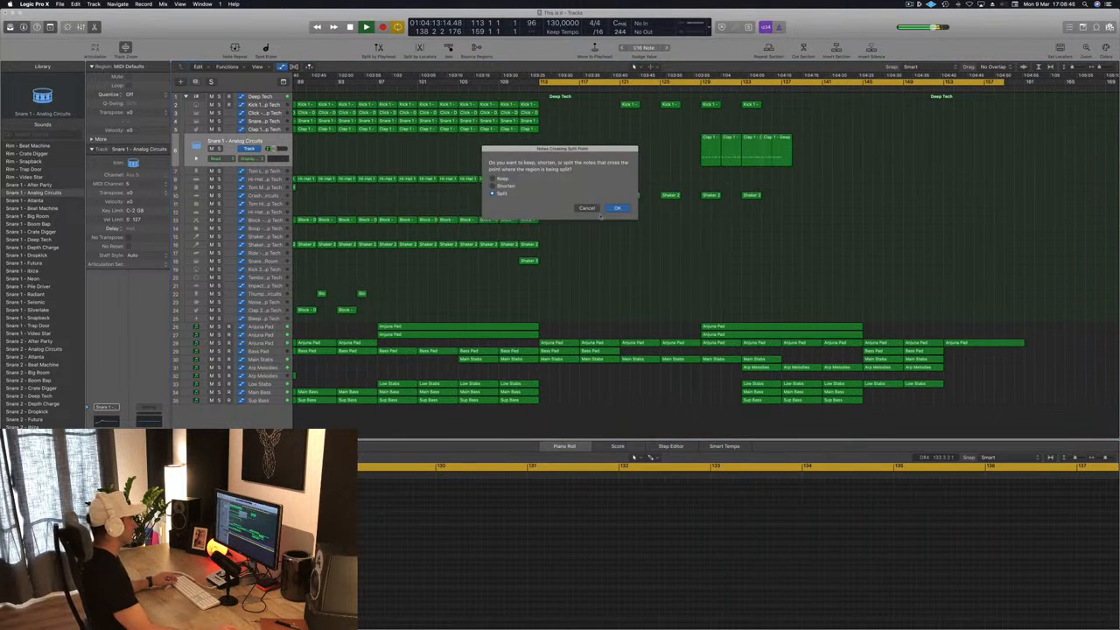
left_click(612, 210)
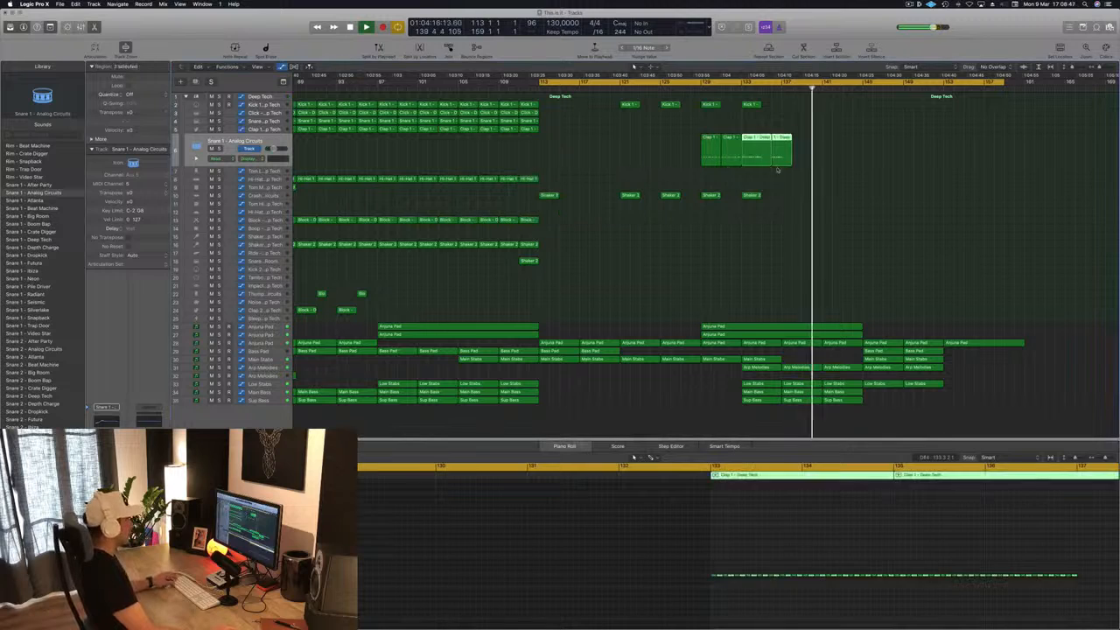
left_click(755, 155)
left_click(757, 156, "super")
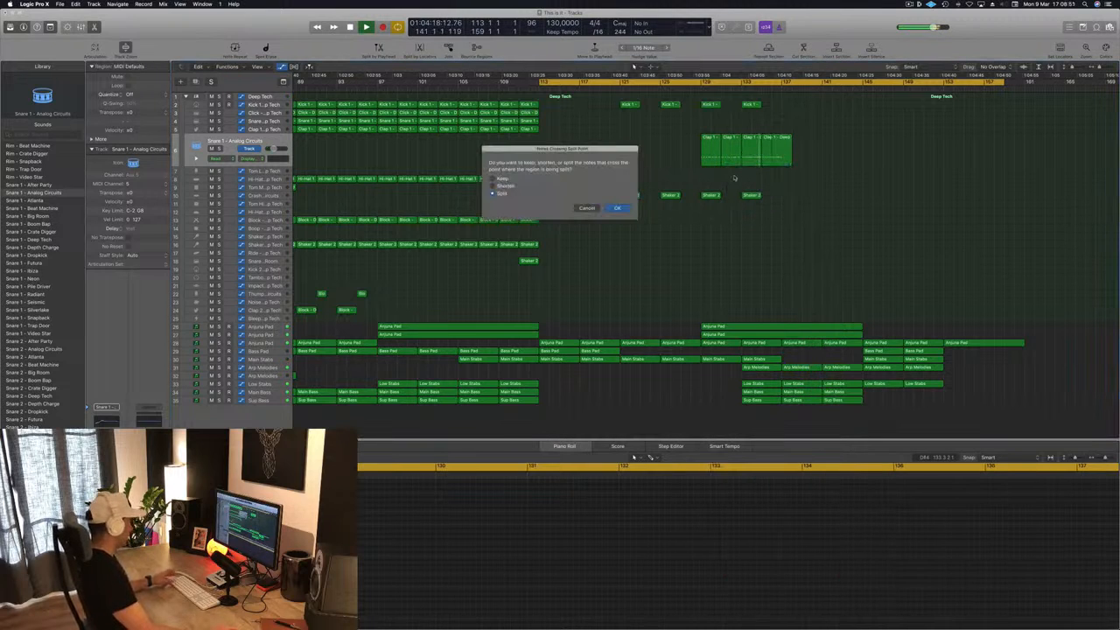
key("Return")
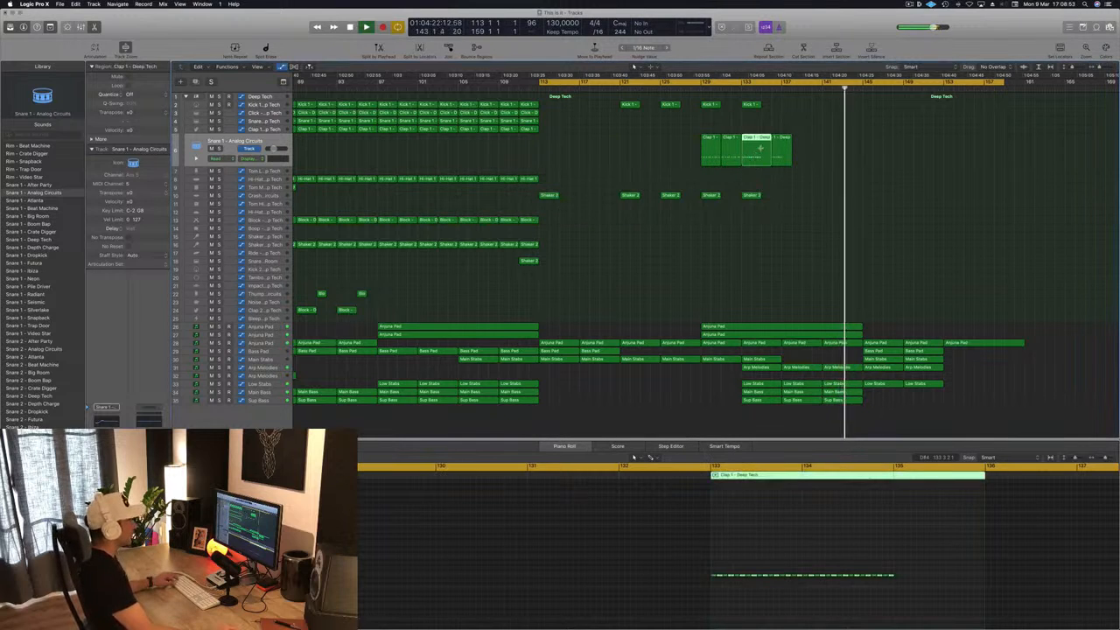
left_click(762, 155, "super")
key("Return")
left_click(770, 154)
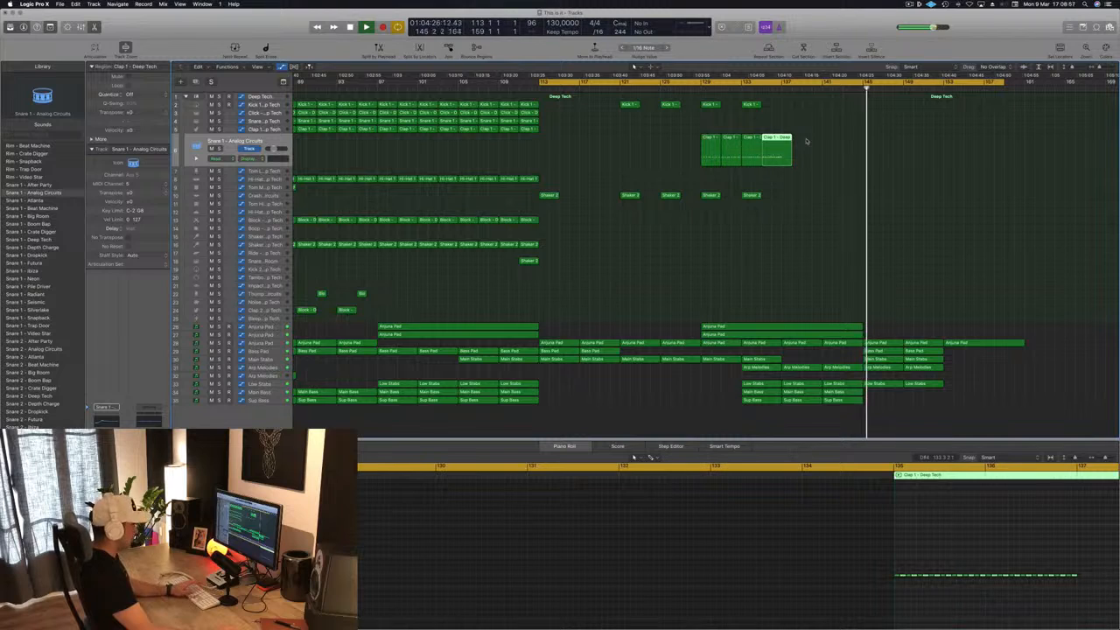
- Trim the snare roll at bar 135, splitting the notes that cross the cut and deleting the overhanging regions
key("Delete")
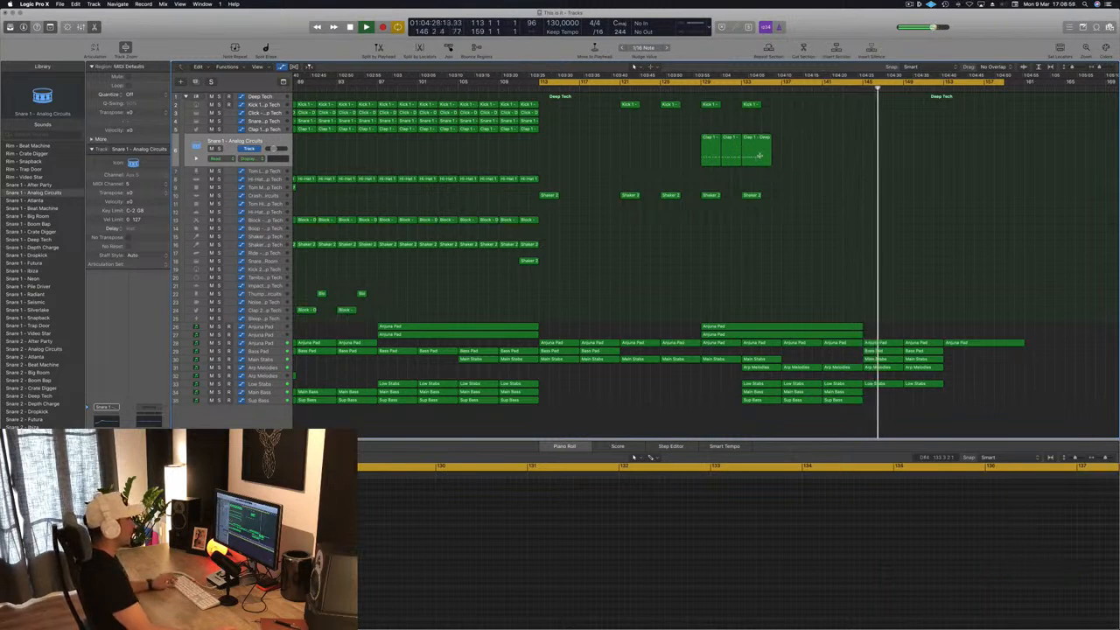
left_click(725, 163, "super")
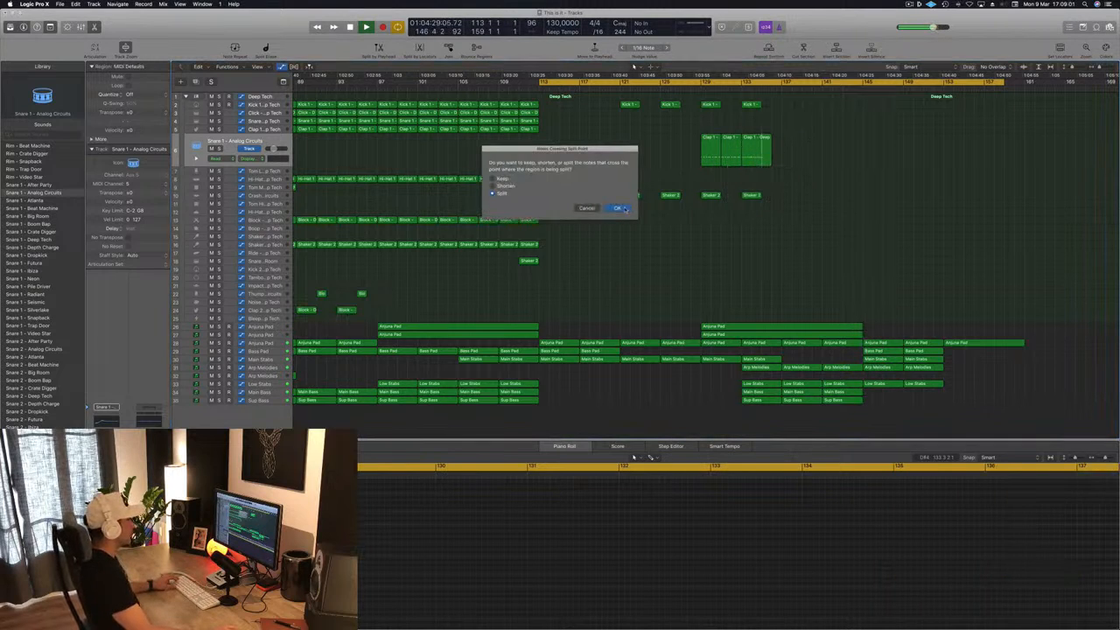
left_click(620, 208)
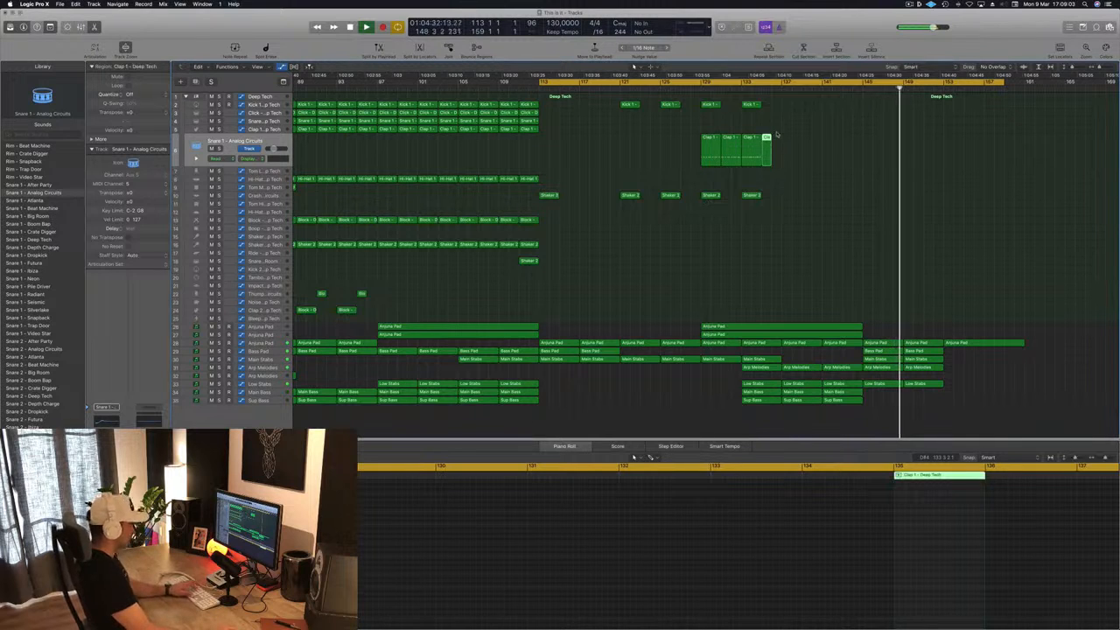
key("Delete")
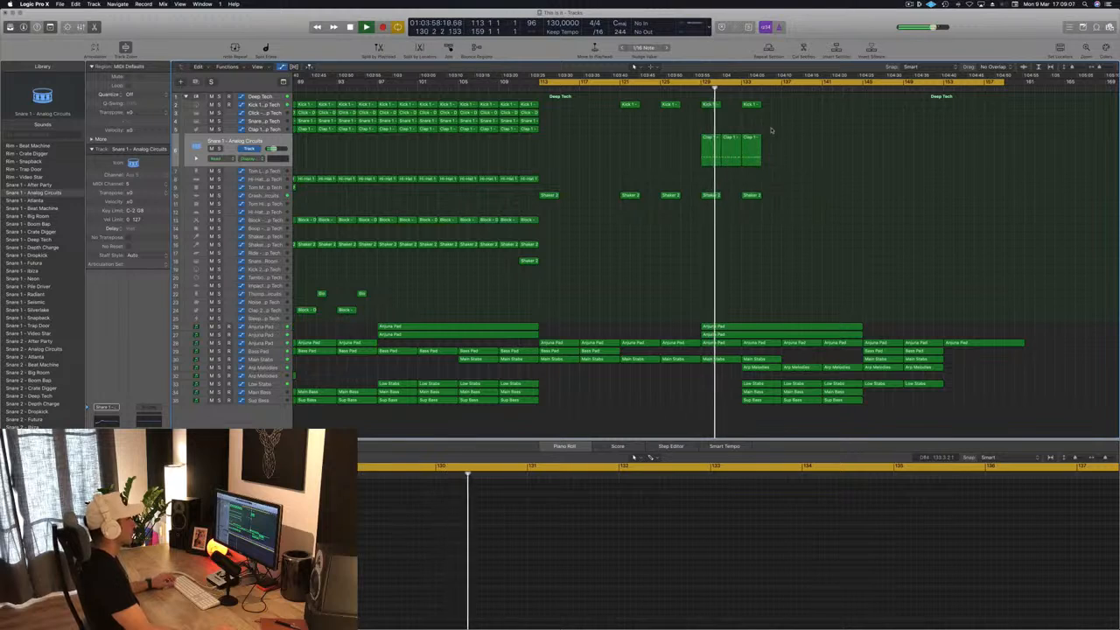
- Copy the two-bar snare roll region at bar 133 to bar 135
mouse_move(761, 140)
left_mouse_down()
mouse_move(778, 139)
mouse_move(769, 140)
left_mouse_up()
left_click(815, 121)
left_click(748, 138)
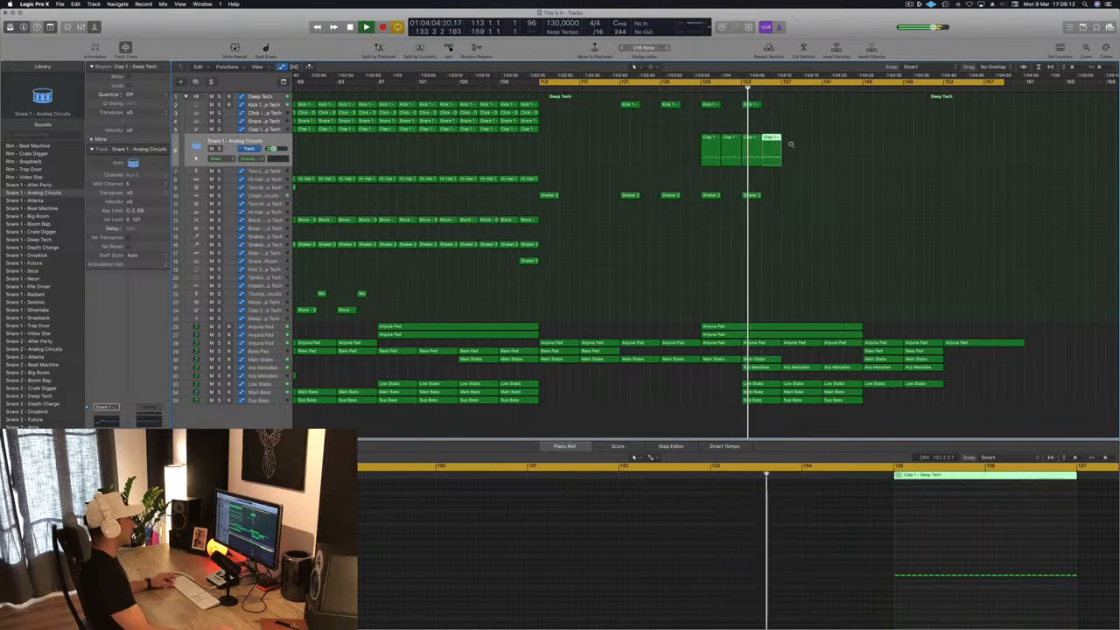
- Copy the snare roll regions onward on the Snare 1 - Analog Circuits track to fill bars 137 to 143
key("super+Left")
key("super+Left")
key("super+Left")
key("super+Right")
key("super+Right")
key("super+Right")
key("super+Right")
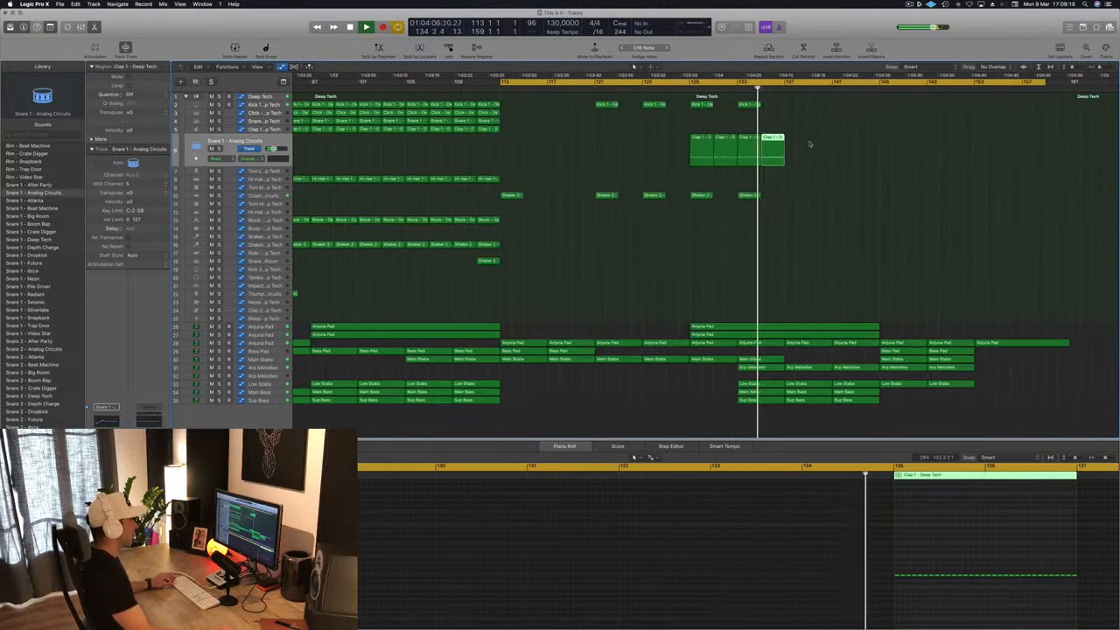
key("super+Left")
left_click_drag(777, 142, 824, 147)
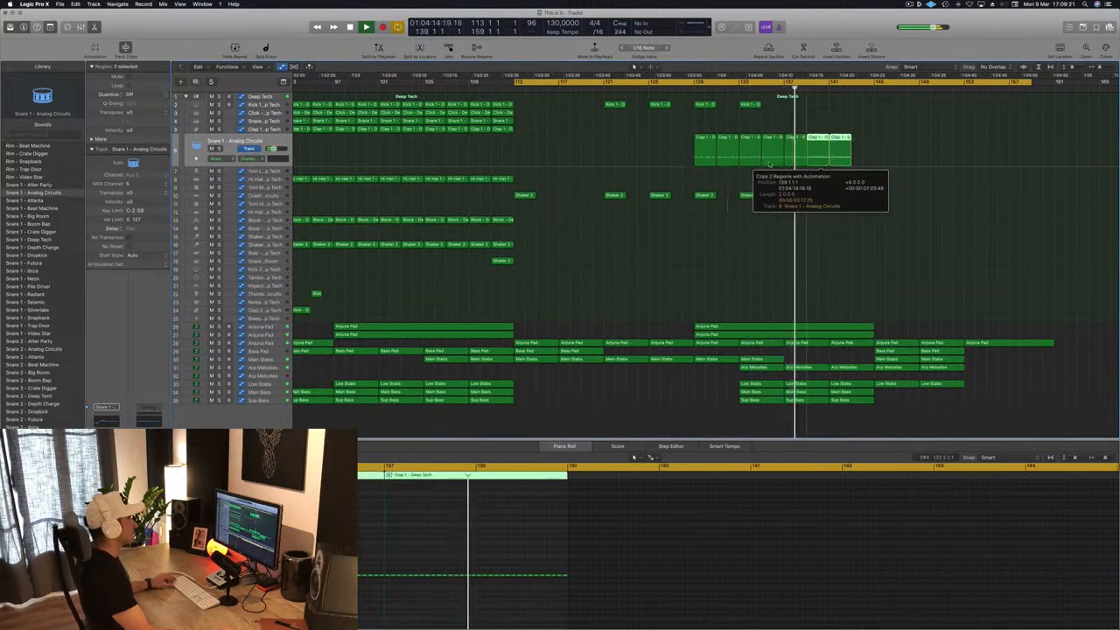
left_click(706, 270, "shift")
- Copy Main Stabs regions to bars 137 and 141 so the part continues up to bar 145
key("super+Left")
key("super+Left")
key("super+Left")
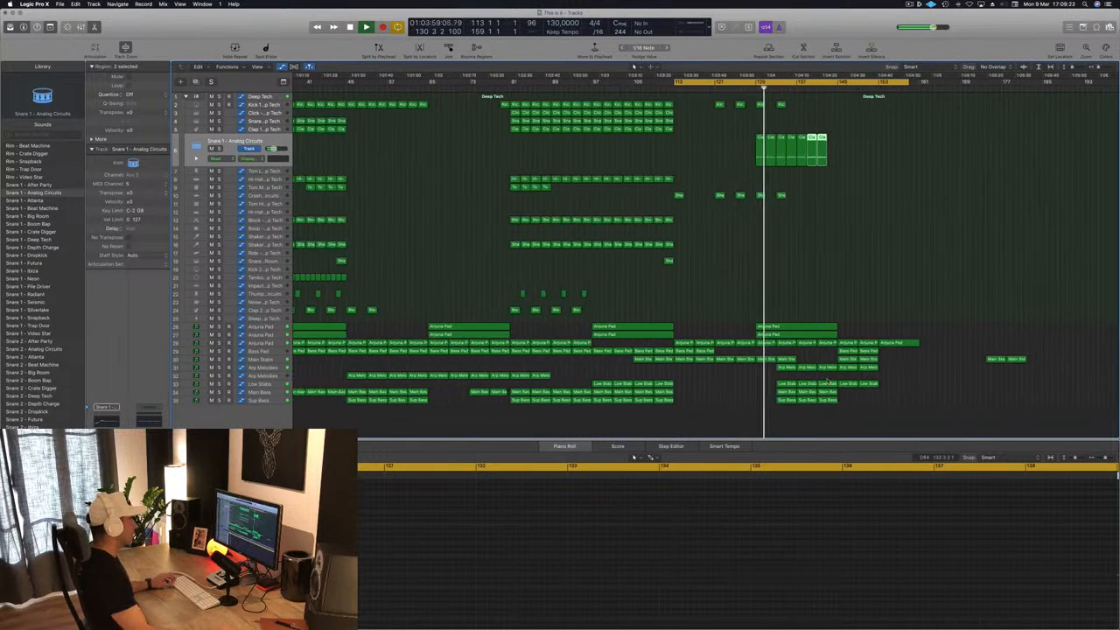
left_click(789, 360)
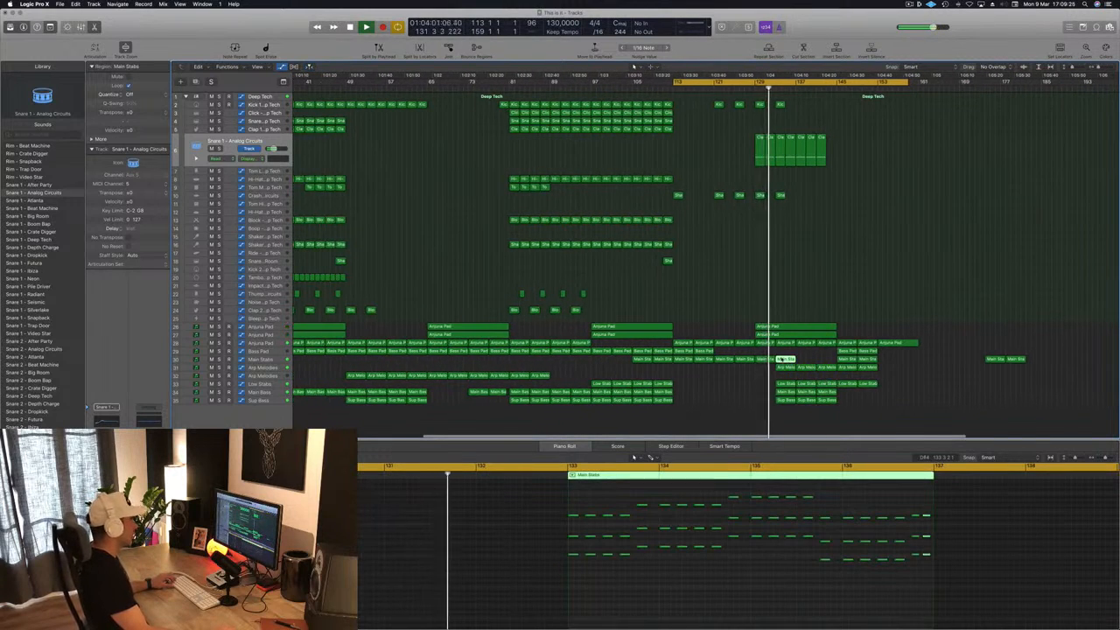
left_click(283, 362)
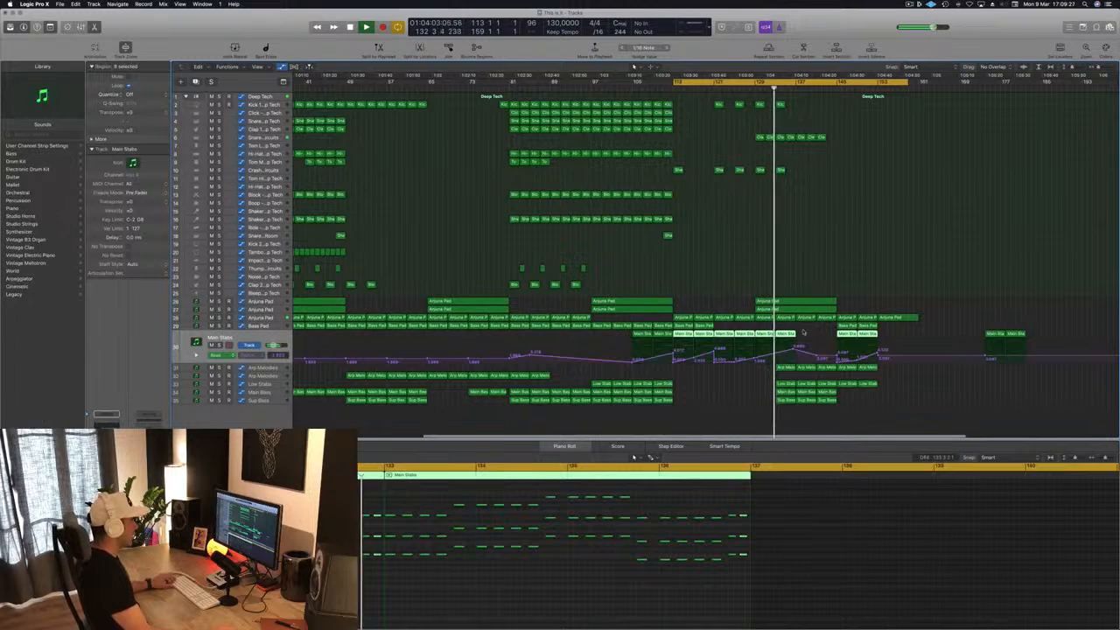
left_click_drag(800, 336, 774, 376)
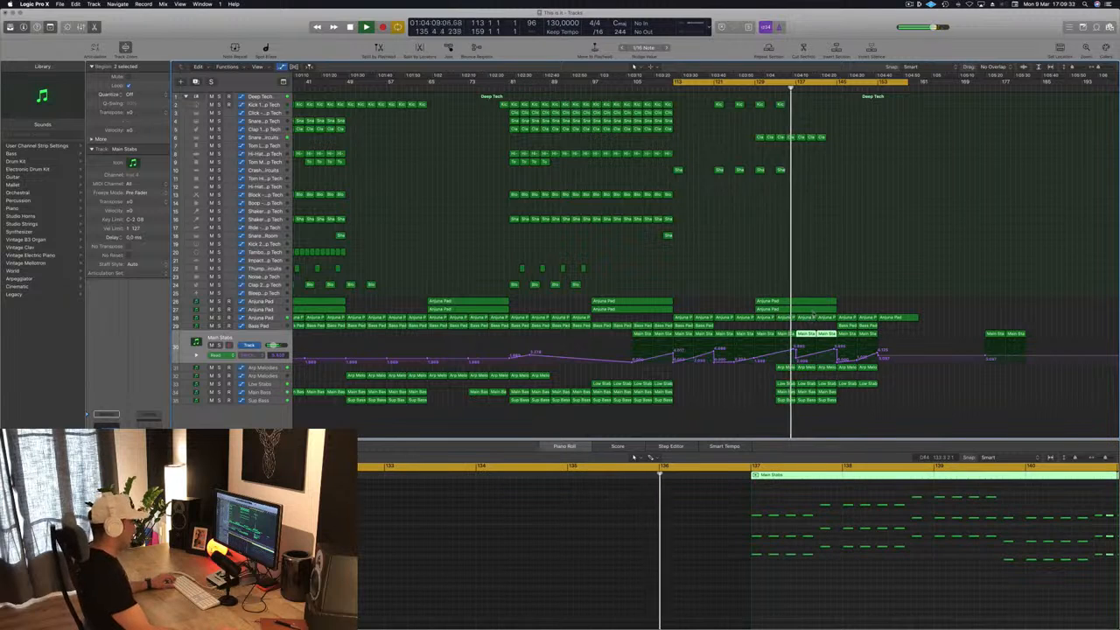
- Examine the automation curve on the Arjuna Pad track around bars 129 to 145
left_click(806, 318)
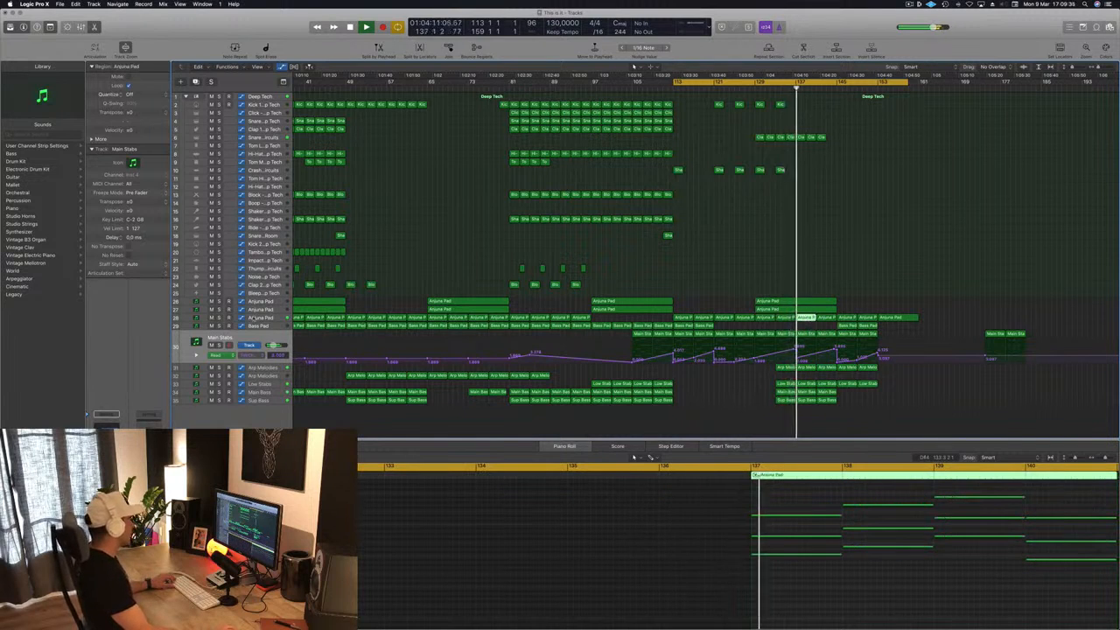
left_click(263, 317)
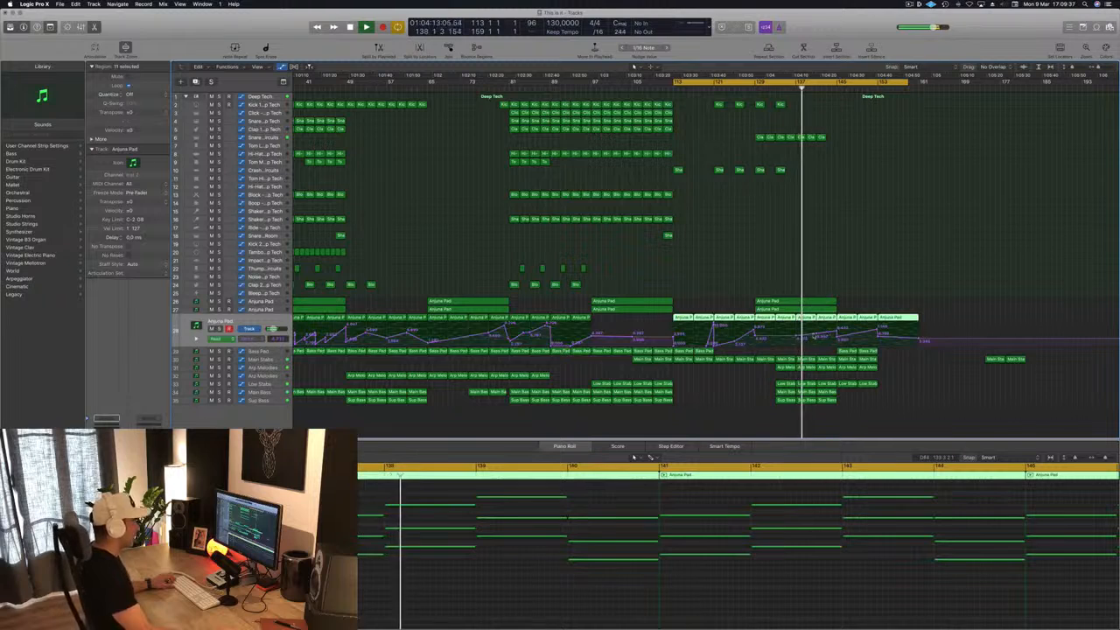
left_click(838, 328)
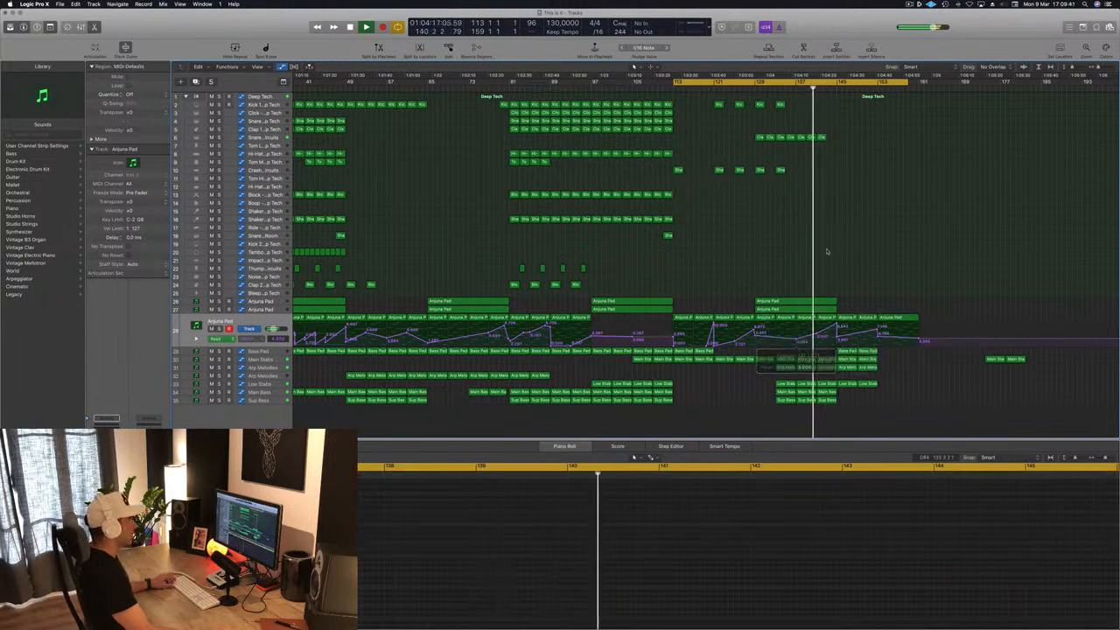
- Copy the last two-bar snare roll region from bar 141 to bar 143
key("super+Right")
key("super+Right")
key("super+Right")
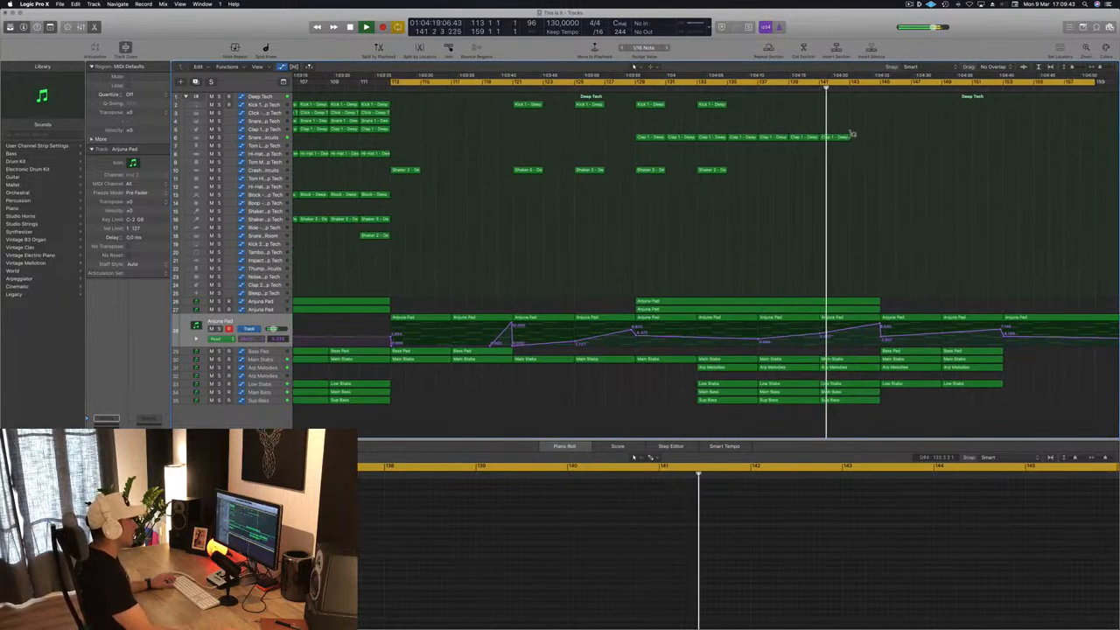
left_click(837, 137)
left_click_drag(837, 137, 865, 142)
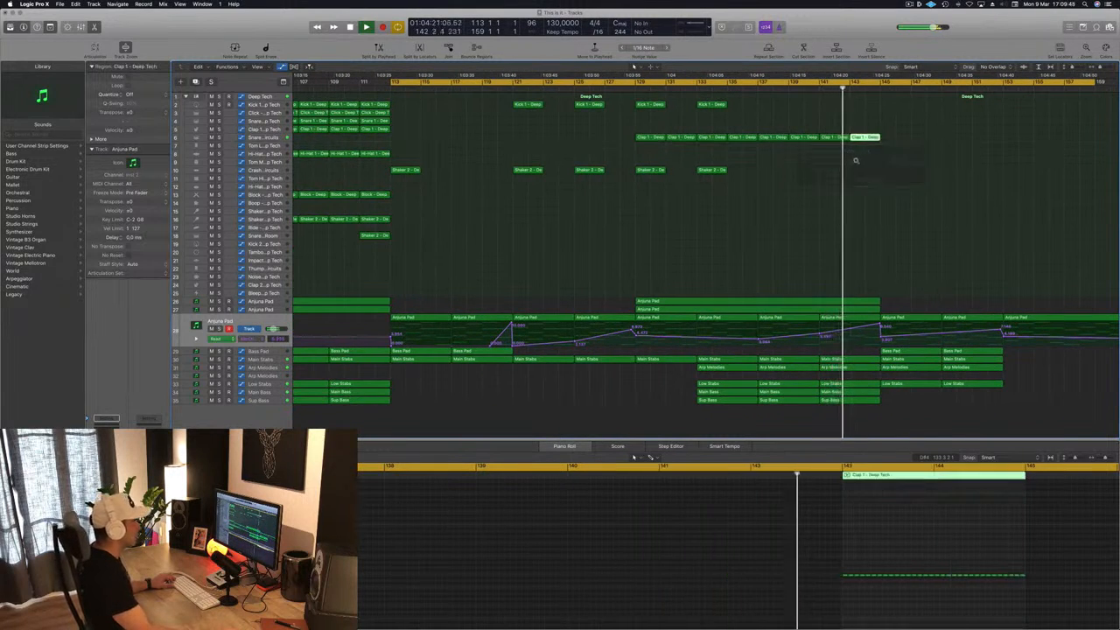
- Copy the two Kick 1 regions at bars 129 and 133 to bars 137 and 141
key("super+Left")
key("super+Left")
key("super+Left")
key("super+Left")
key("super+Left")
key("super+Left")
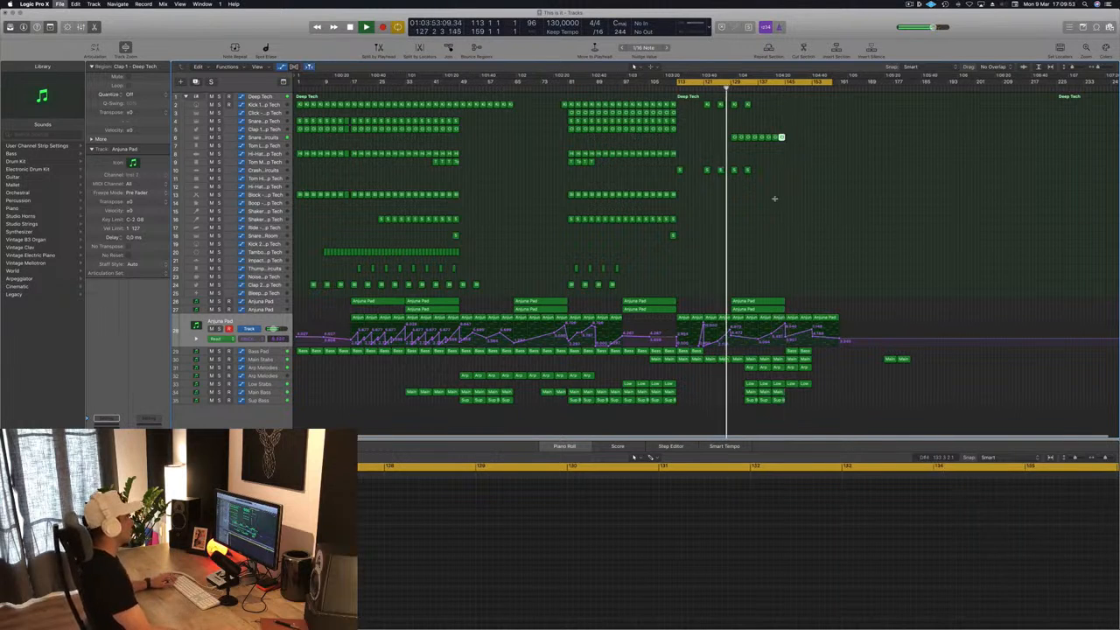
key("super+Right")
key("super+Right")
key("super+Right")
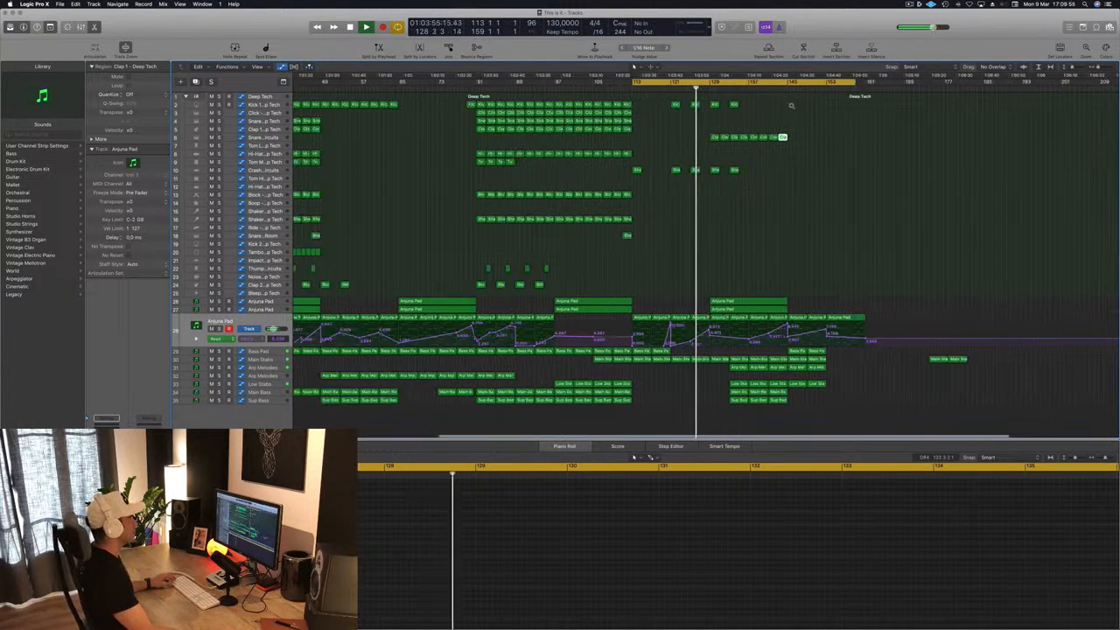
left_click(711, 105)
left_click(680, 105, "shift")
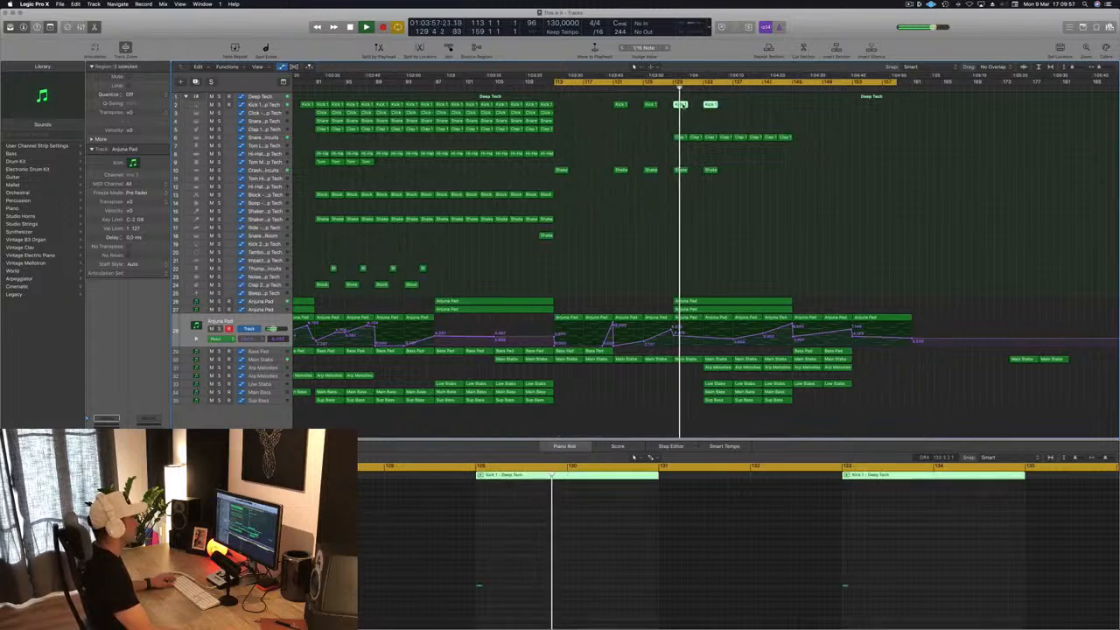
left_click_drag(681, 105, 742, 107)
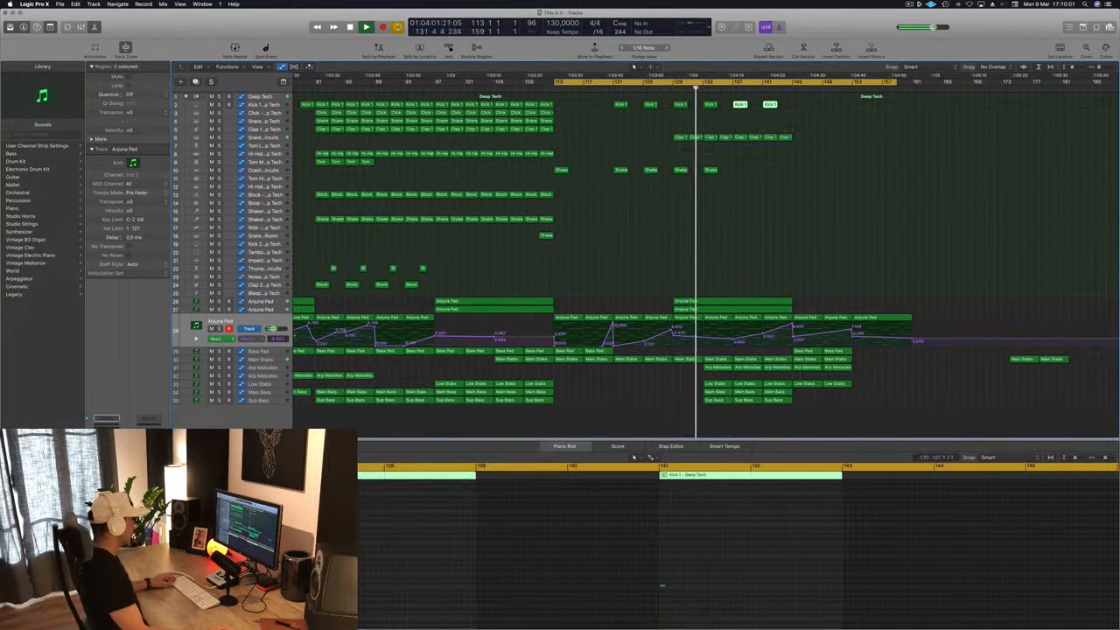
- Add a second kick hit shortly after the first one in the bar 137 kick region by copying its note
key("super+a")
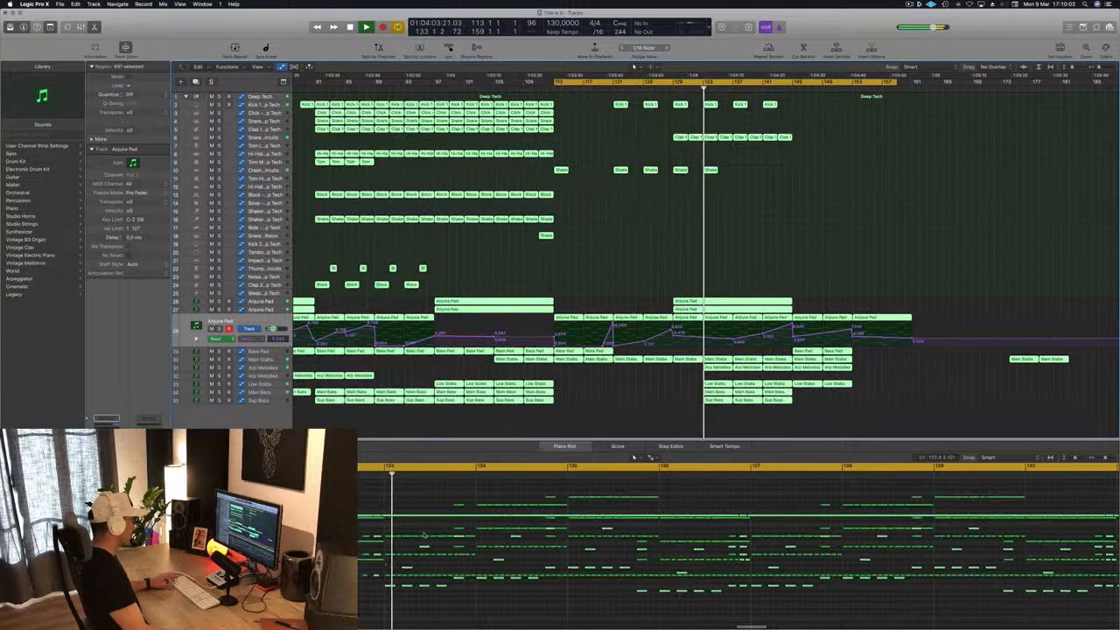
left_click(620, 300)
left_click_drag(808, 116, 740, 100)
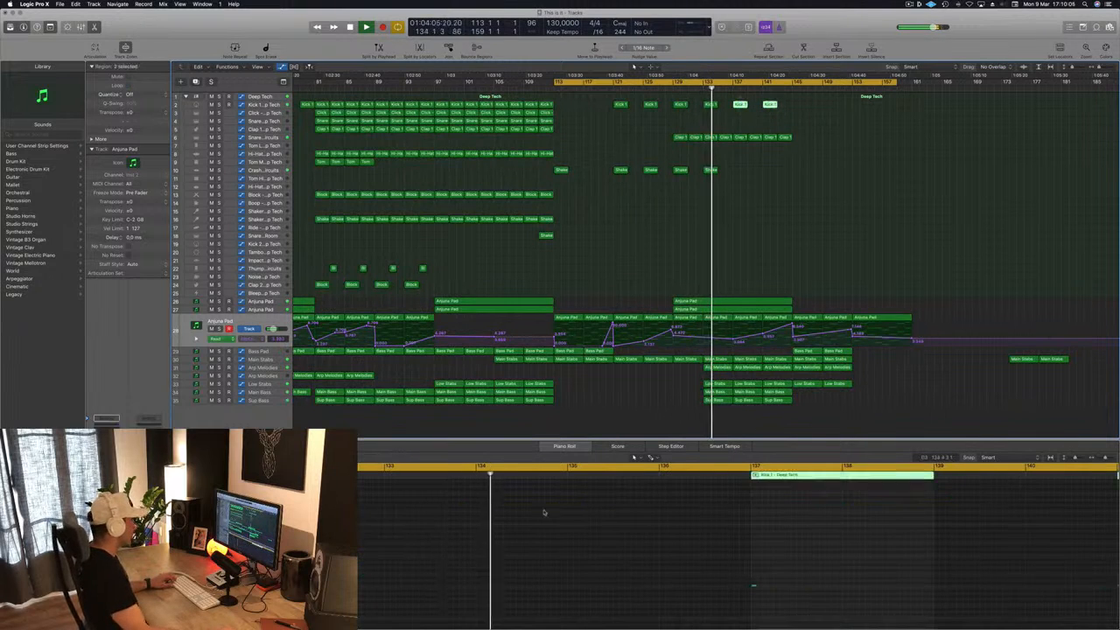
left_click_drag(752, 585, 766, 588)
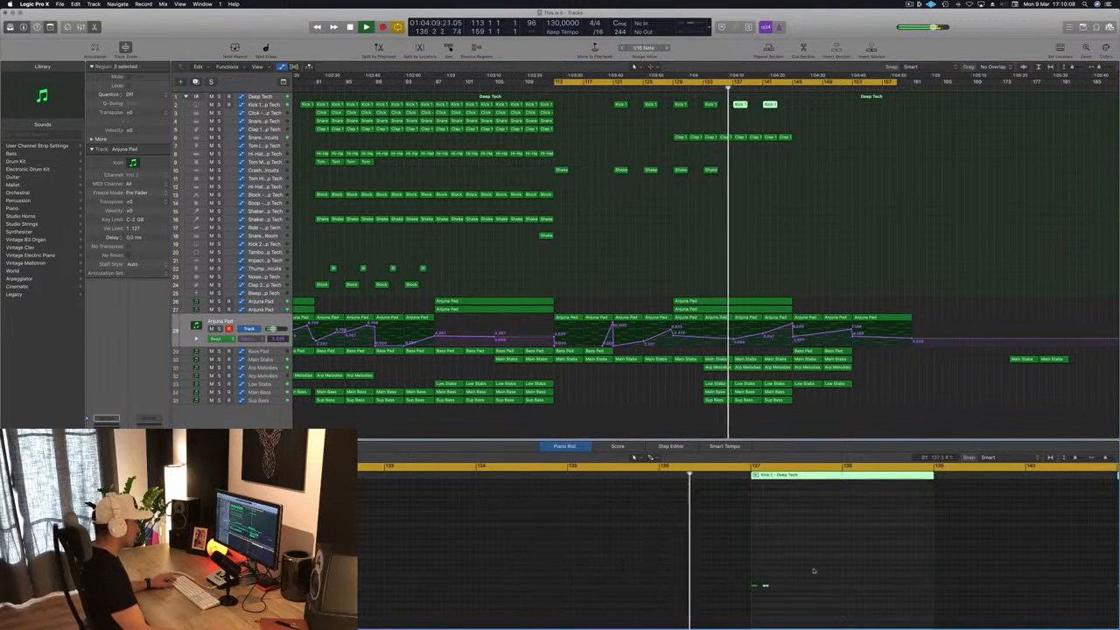
key("super+Left")
key("super+Left")
key("super+Left")
key("super+Left")
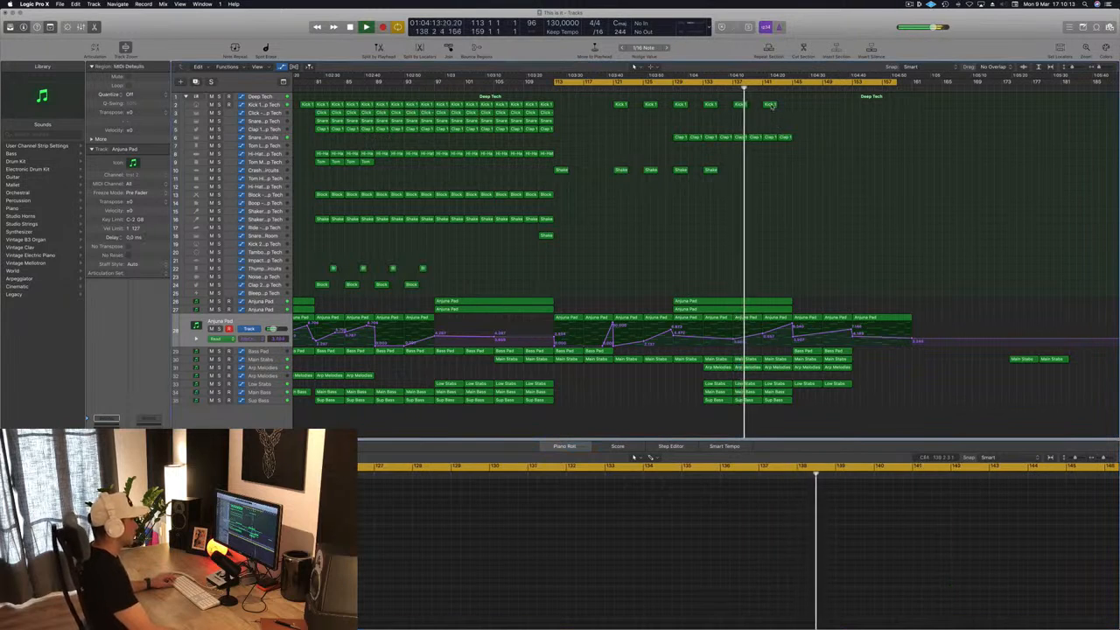
left_click_drag(770, 106, 790, 111)
scroll(605, 143, "left", 3)
scroll(607, 142, "left", 4)
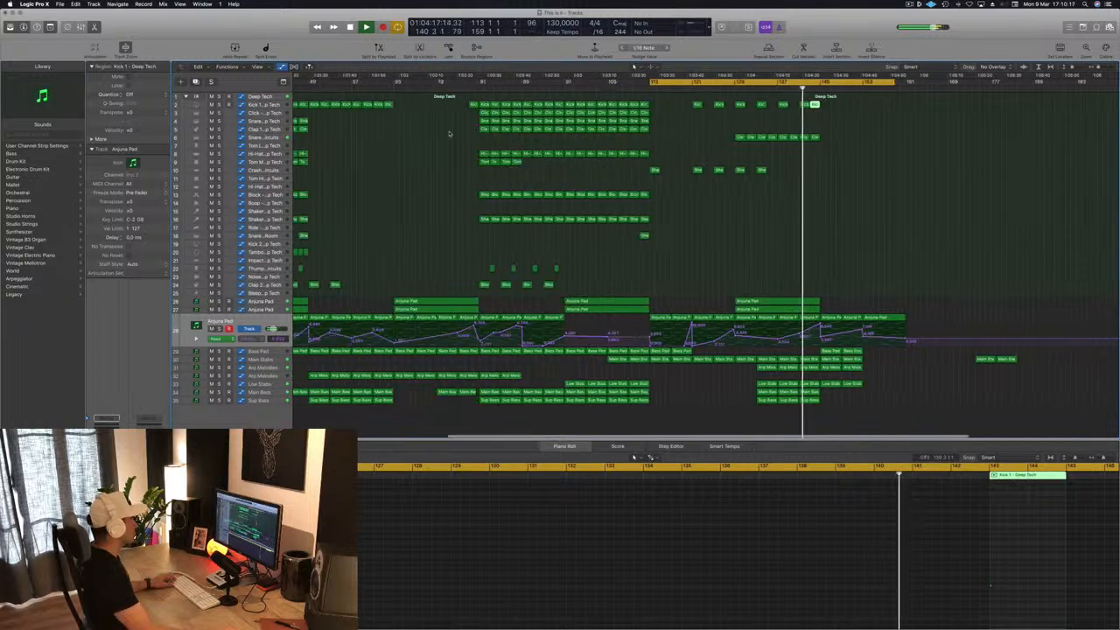
key("Delete")
- Copy the two-bar kick fill region from just before bar 81 to bar 143, and delete the kick region at bar 141
left_click(497, 105)
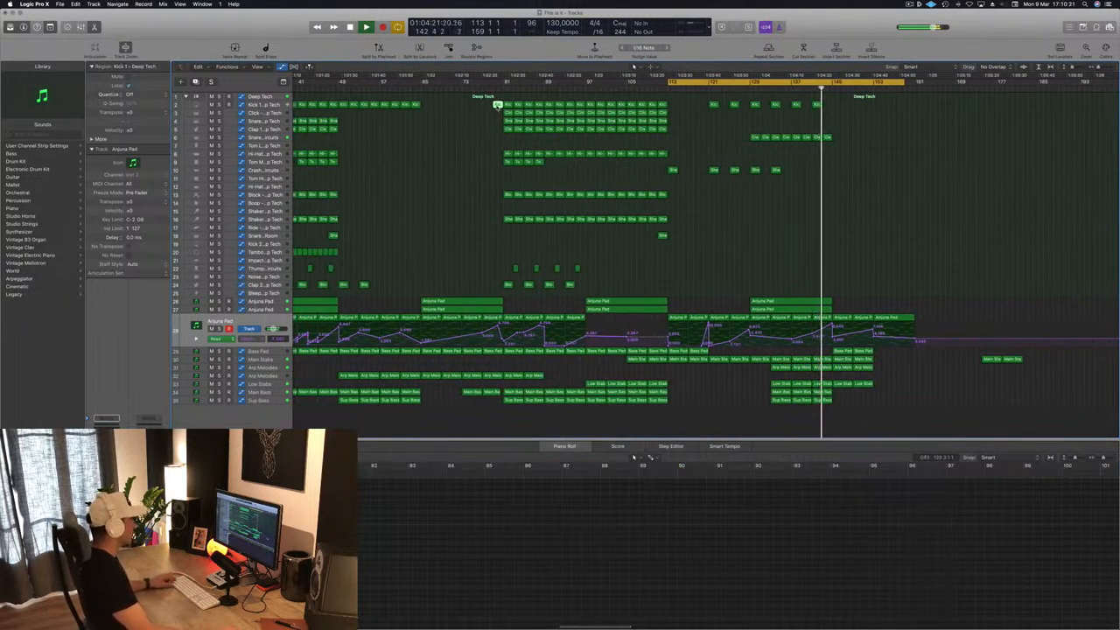
left_click_drag(497, 105, 826, 105)
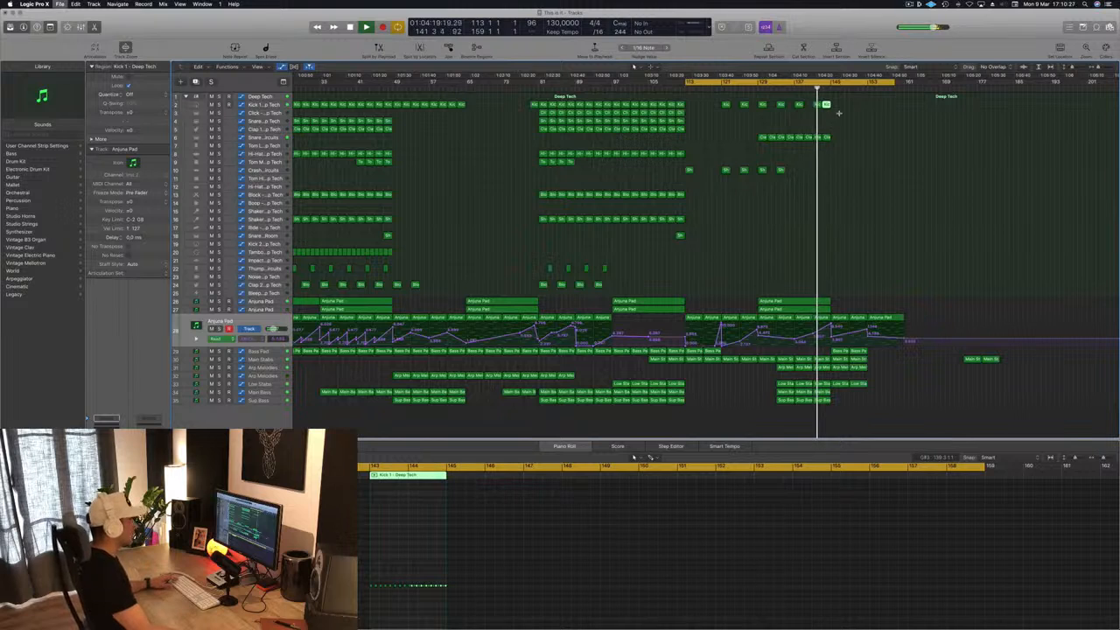
key("super+Right")
left_click(814, 105)
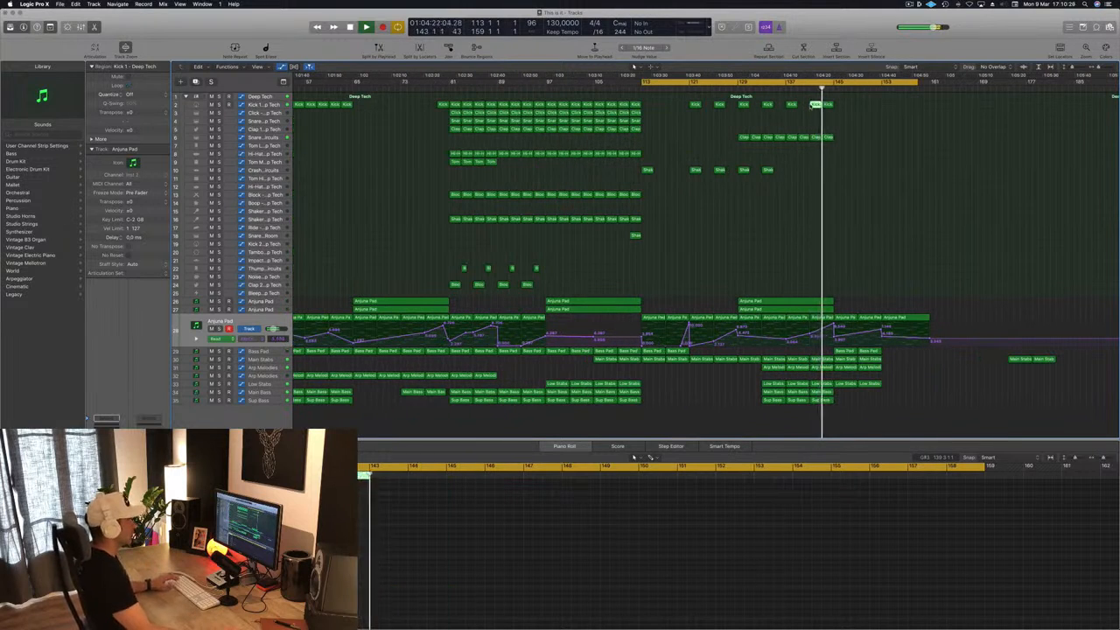
key("Delete")
key("super+Left")
key("super+Left")
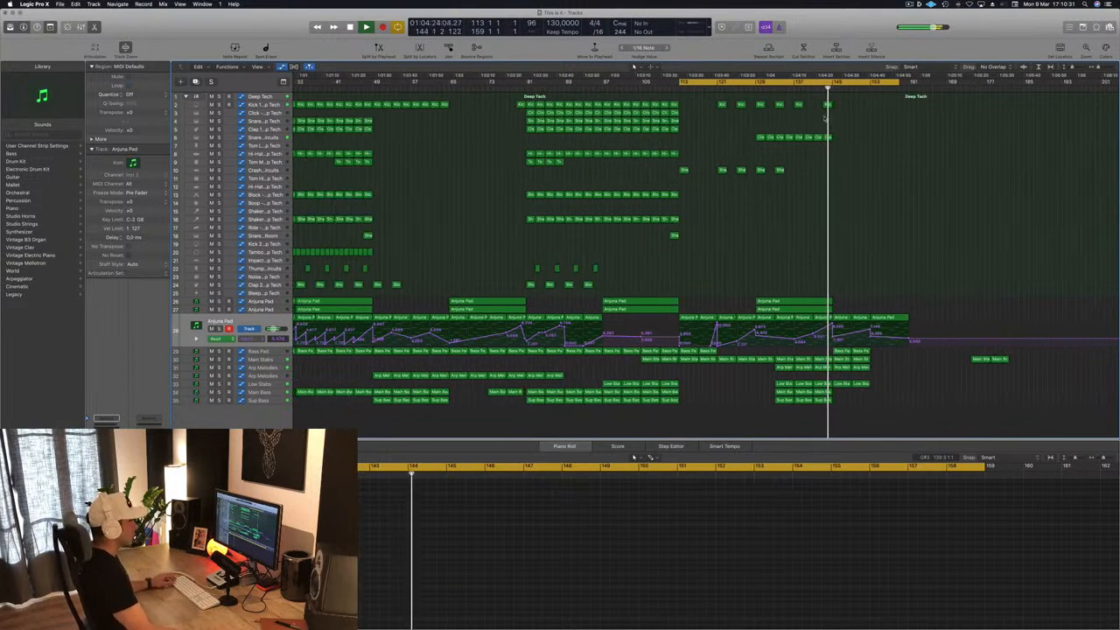
- Copy four consecutive two-bar kick regions from an earlier full-beat section to start at bar 150
scroll(872, 128, "up", 4)
scroll(892, 141, "down", 2)
scroll(849, 175, "down", 3)
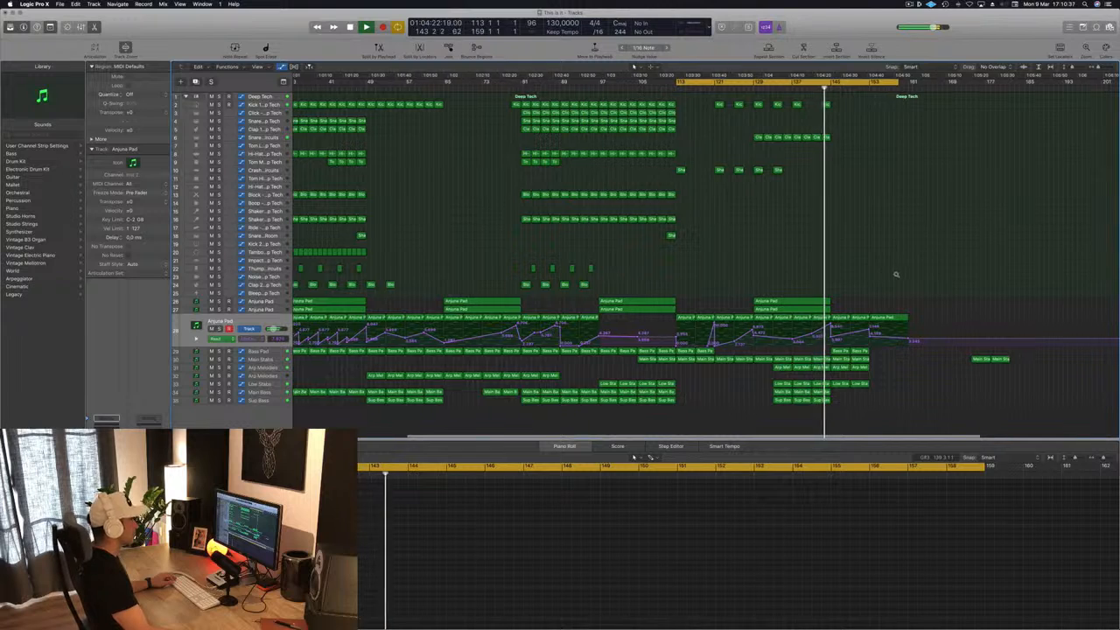
scroll(892, 276, "down", 1)
left_click_drag(716, 106, 863, 111)
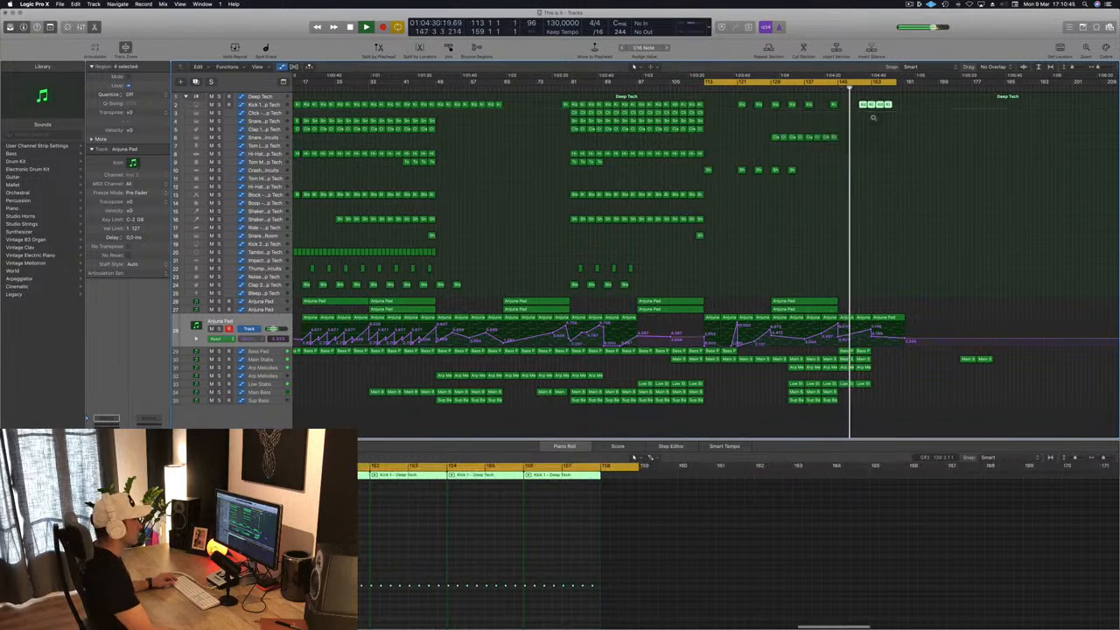
- Move the four copied kick regions one bar earlier so they start at bar 149
key("super+Right")
key("super+Right")
key("super+Right")
key("super+Left")
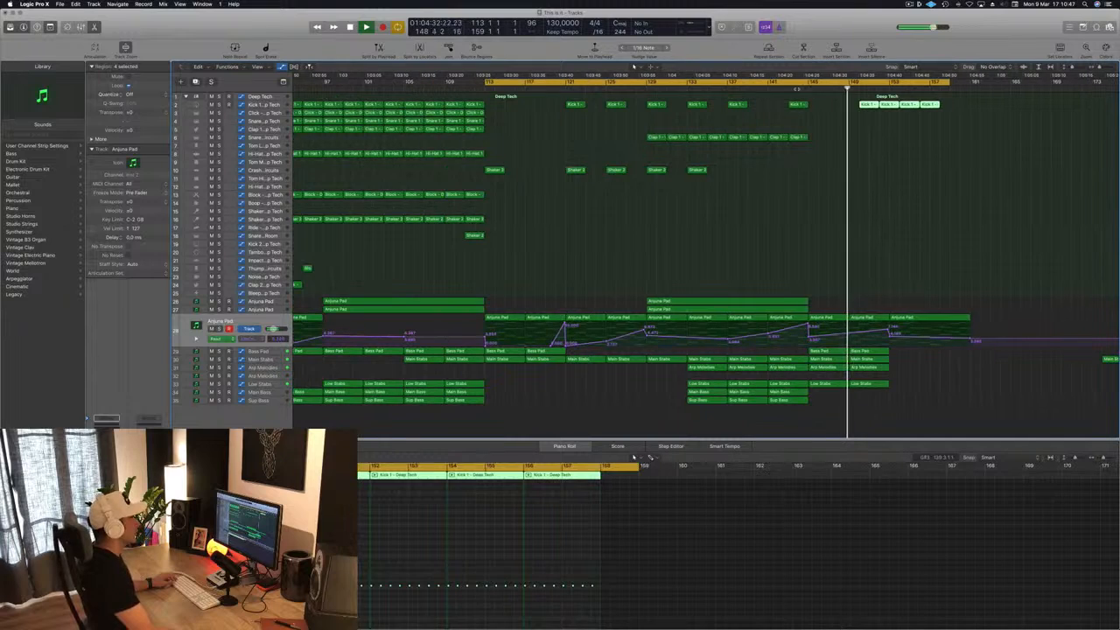
left_click_drag(870, 105, 861, 106)
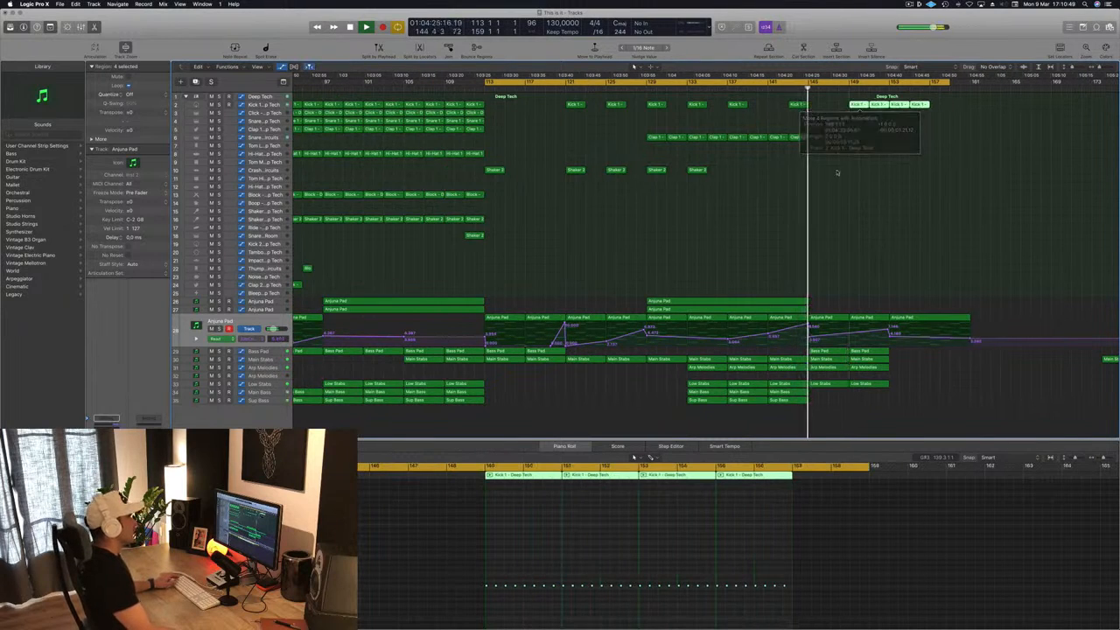
key("super+Left")
key("super+Left")
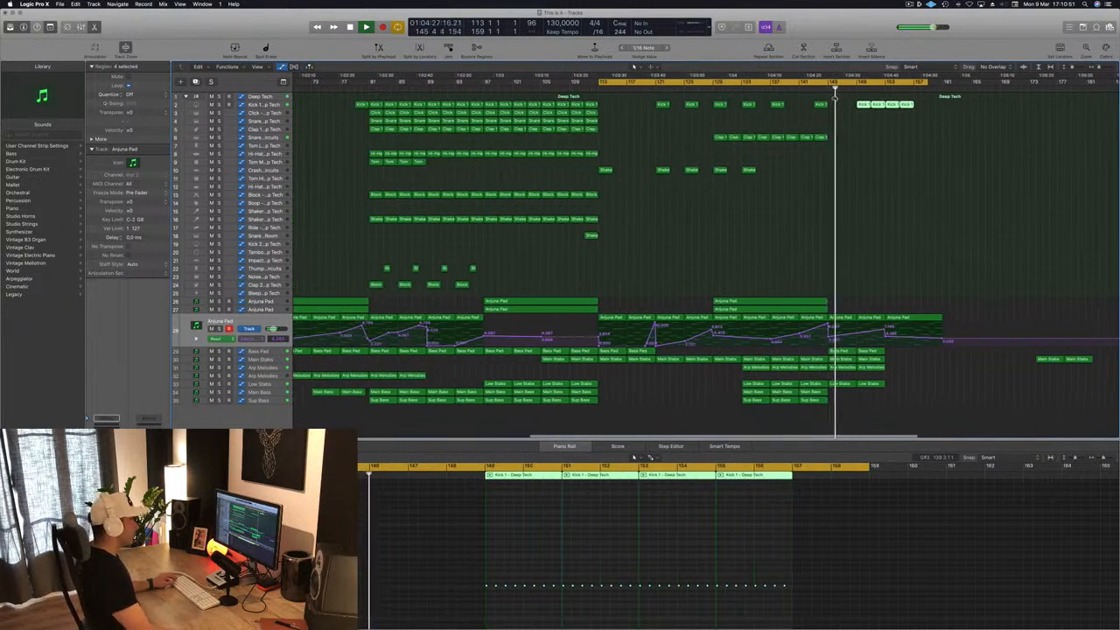
left_click(760, 264)
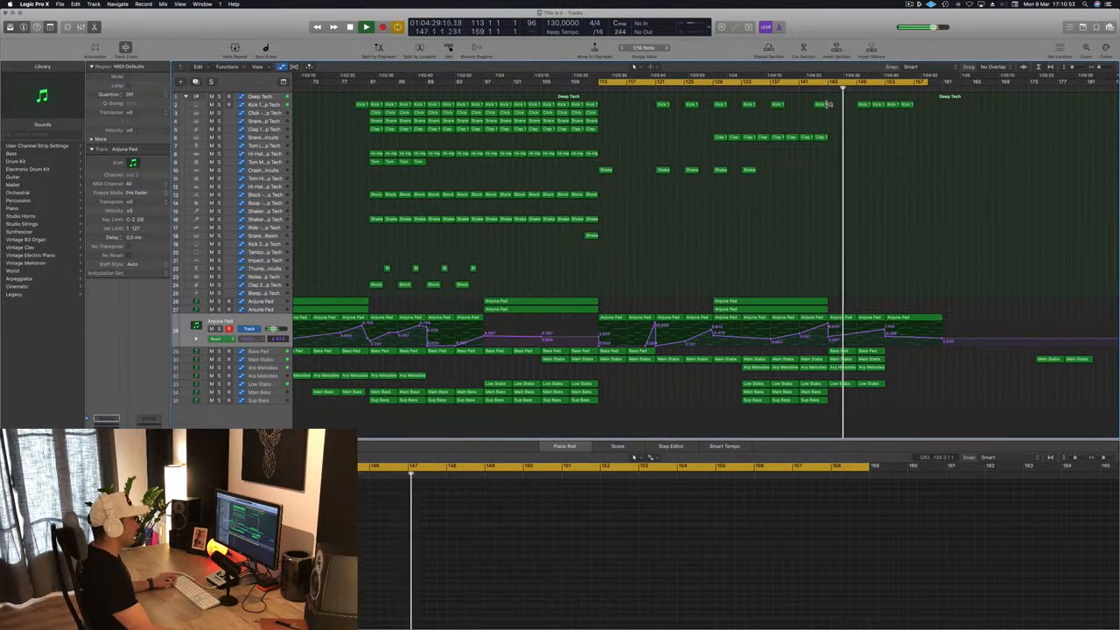
- Delete the two Arp Melodies regions from bar 145 onward
left_click(841, 367)
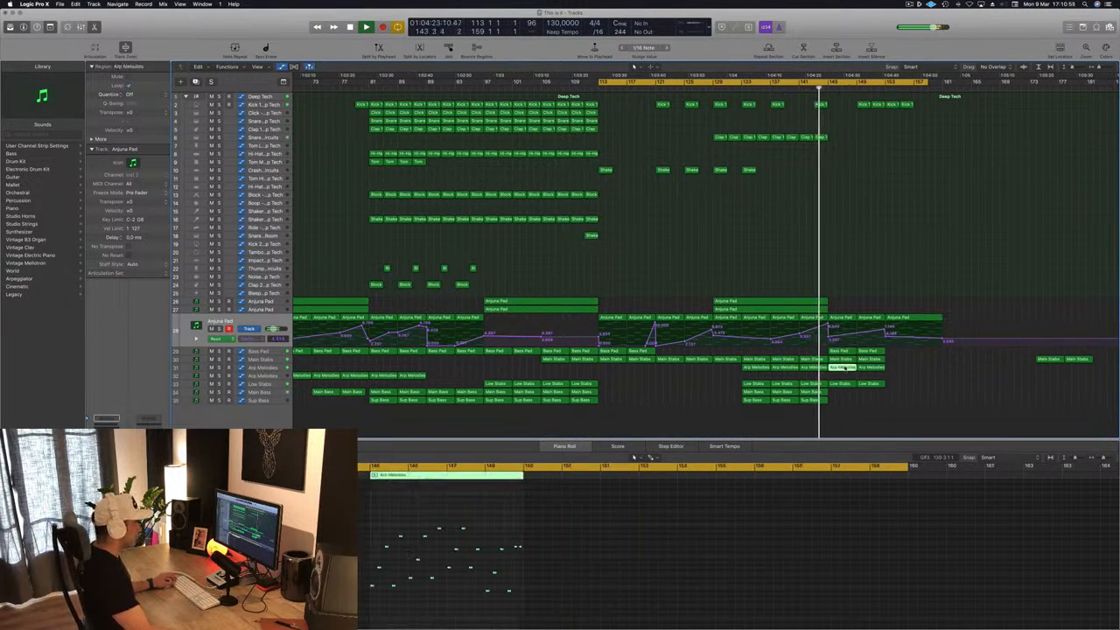
left_click(896, 370)
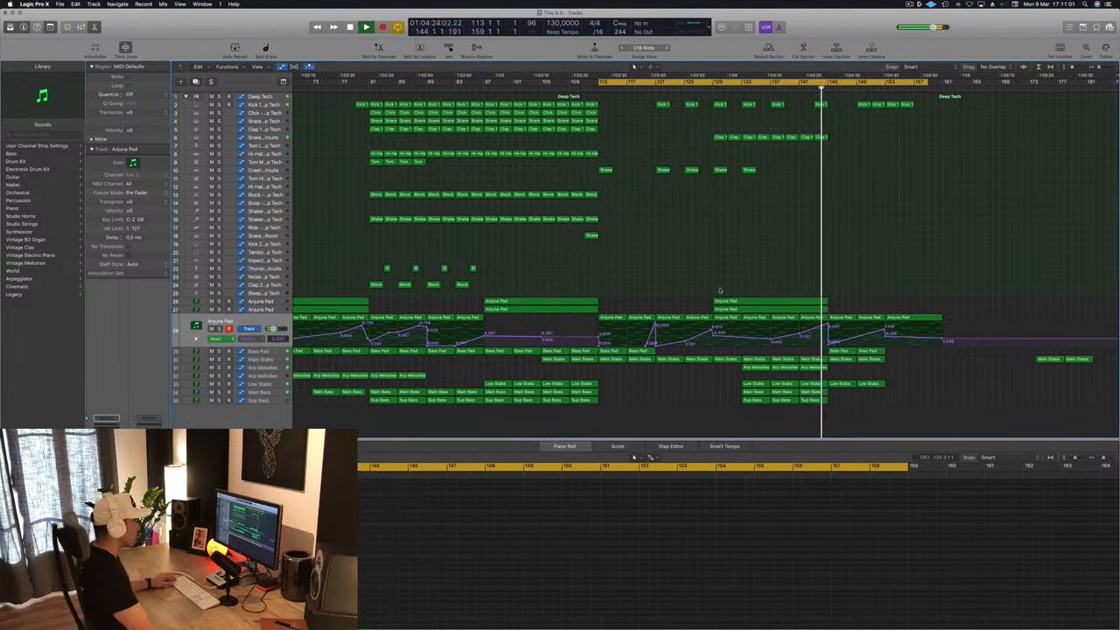
- Move the low point of the Main Stabs automation from bar 145 to bar 149 and delete the Main Stabs region at bar 145
left_click(273, 360)
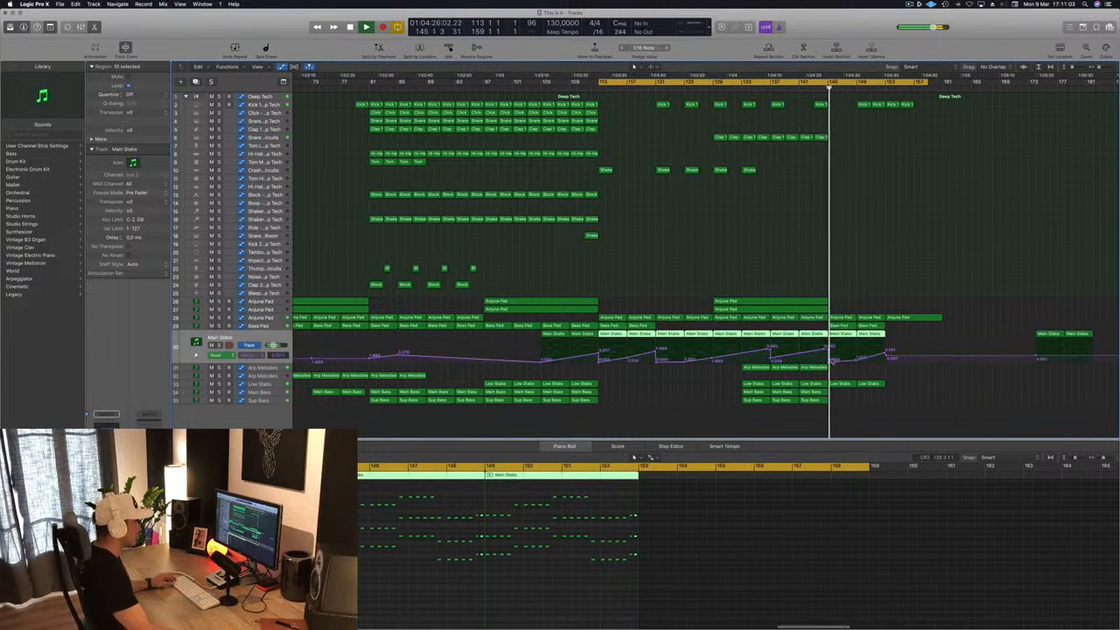
left_click(862, 313)
left_click(843, 338)
key("Delete")
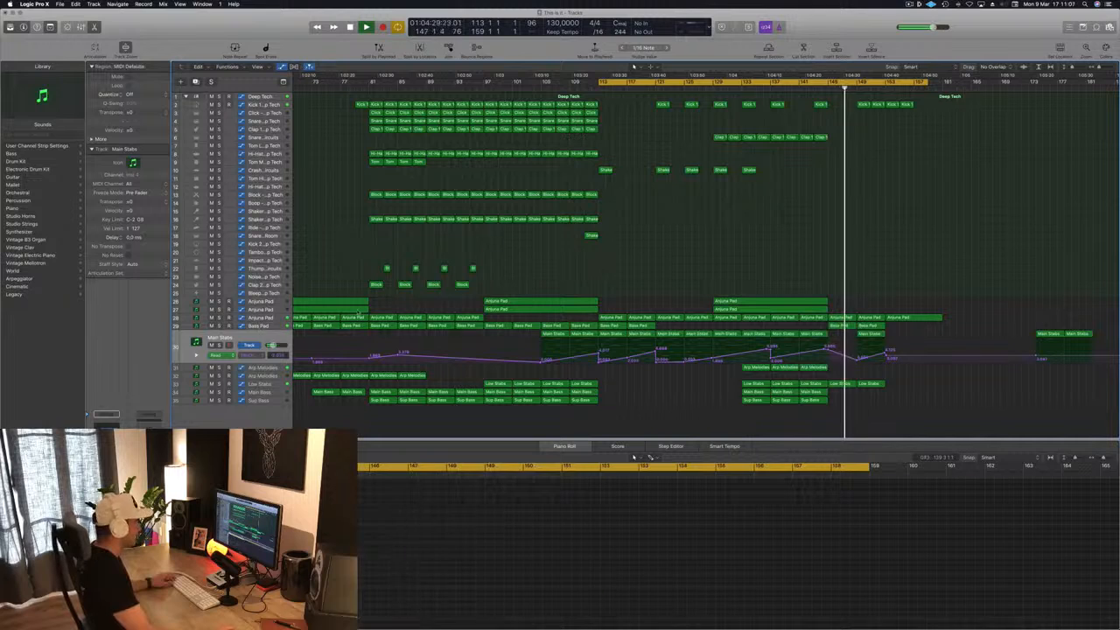
- Shape the Bass Pad automation to dip at bar 145 and rise toward bar 149, and delete the Low Stabs region at bar 145
left_click(277, 327)
left_click(821, 90)
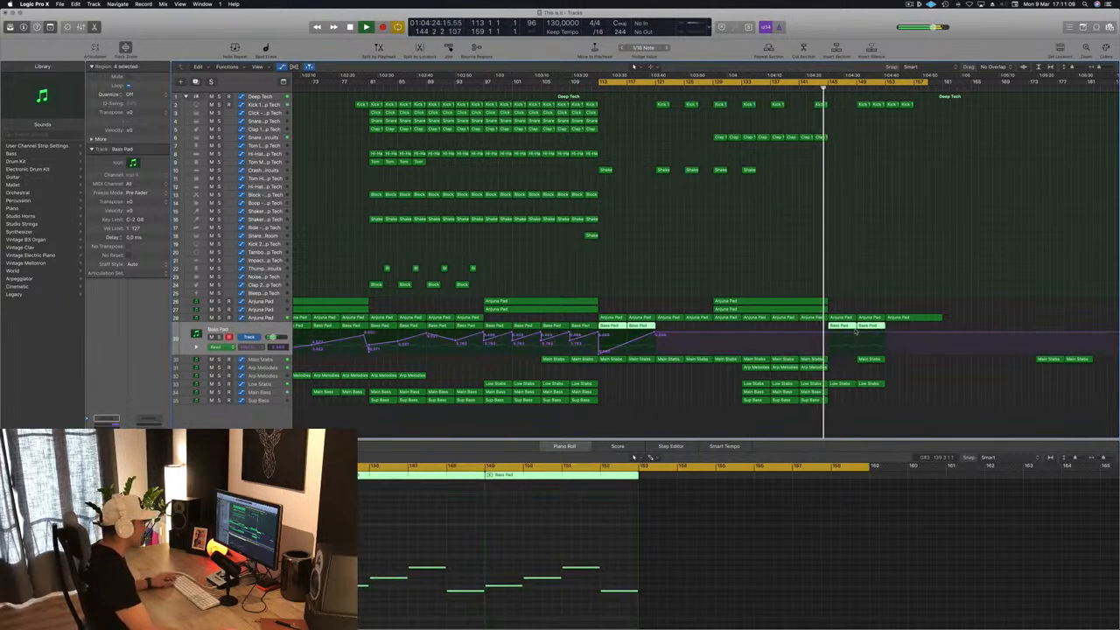
left_click(857, 332)
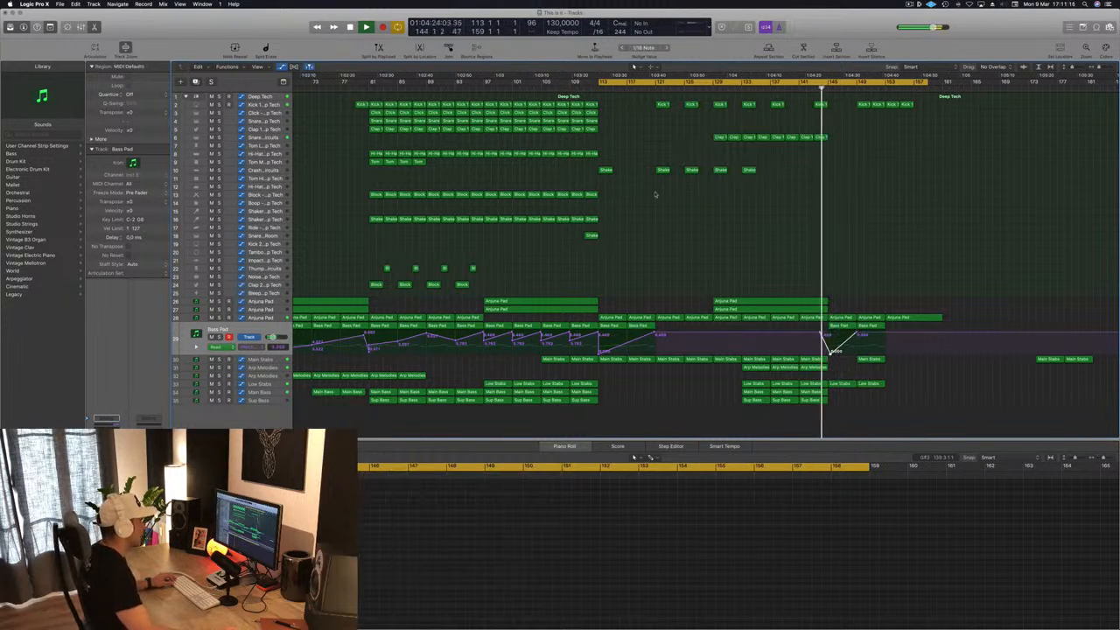
key("Delete")
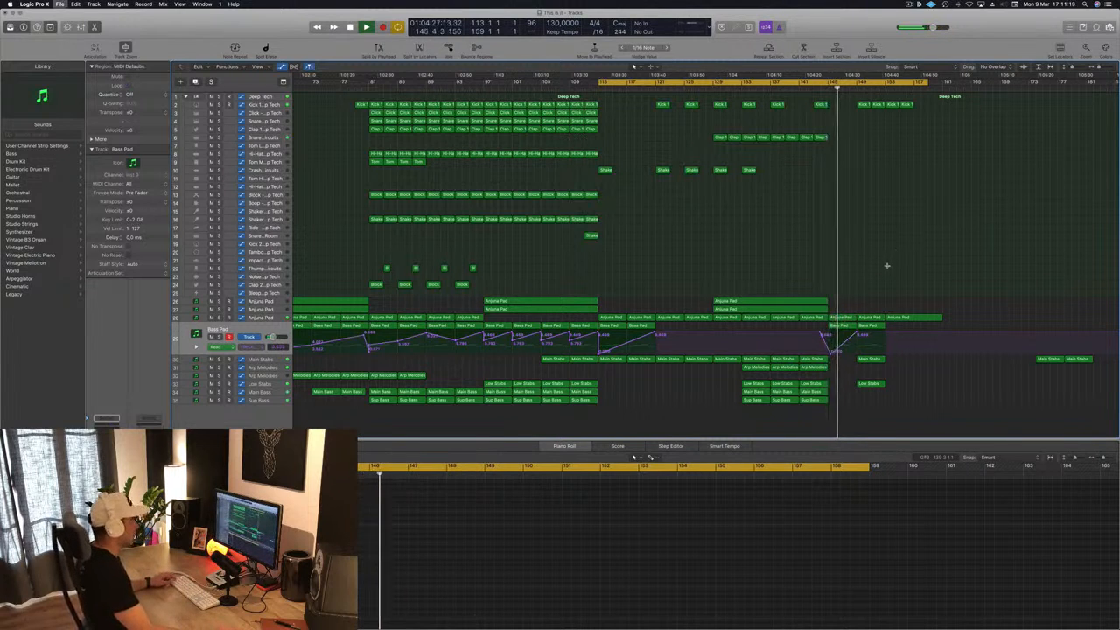
- Copy all Deep Tech drum and percussion regions from bars 81 to 97 so they start at bar 149
scroll(888, 265, "left", 3)
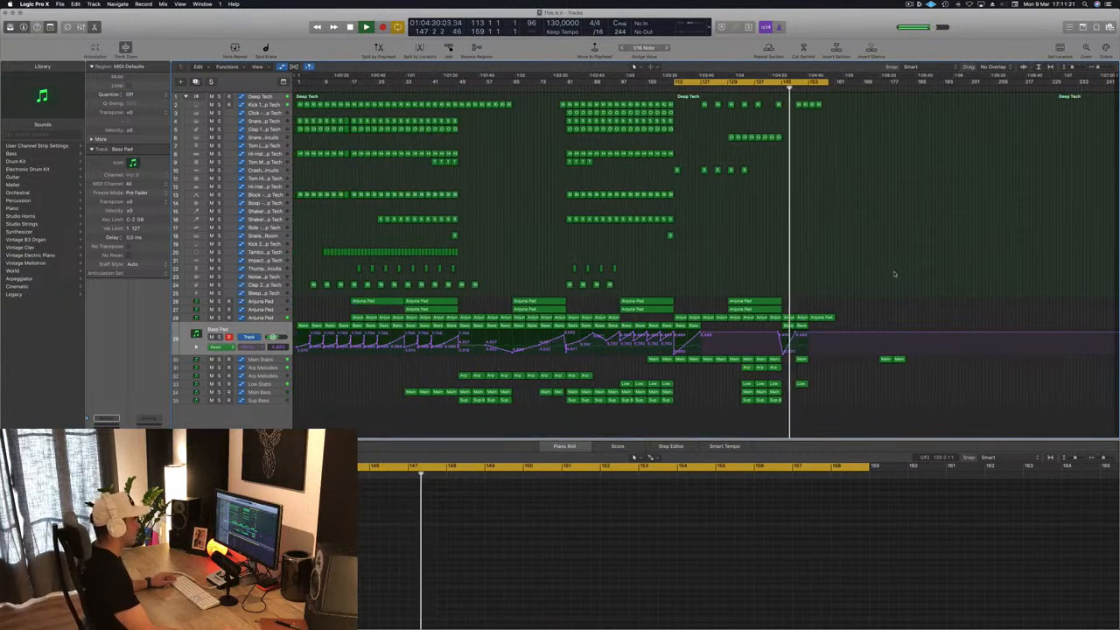
scroll(889, 274, "right", 2)
scroll(887, 273, "right", 3)
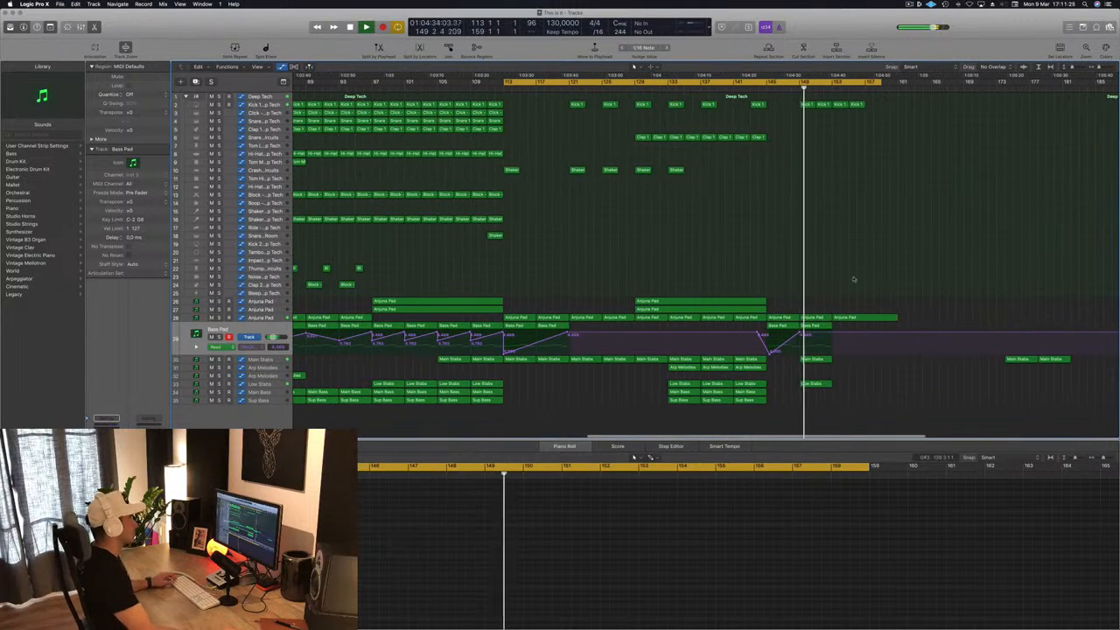
scroll(785, 145, "left", 1)
key("space")
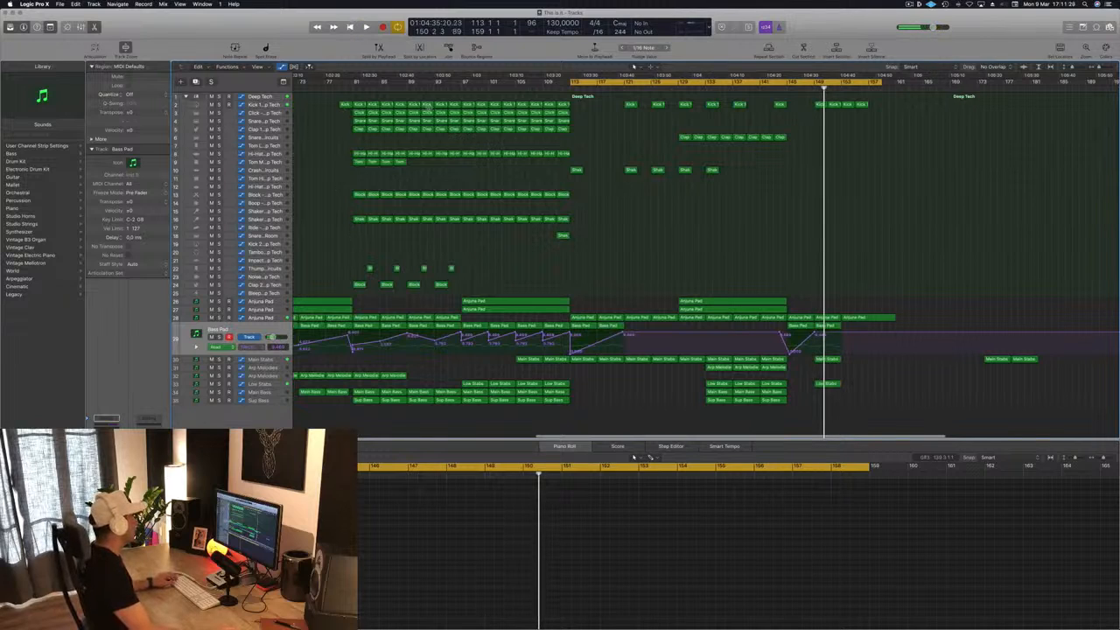
left_click_drag(355, 94, 457, 299)
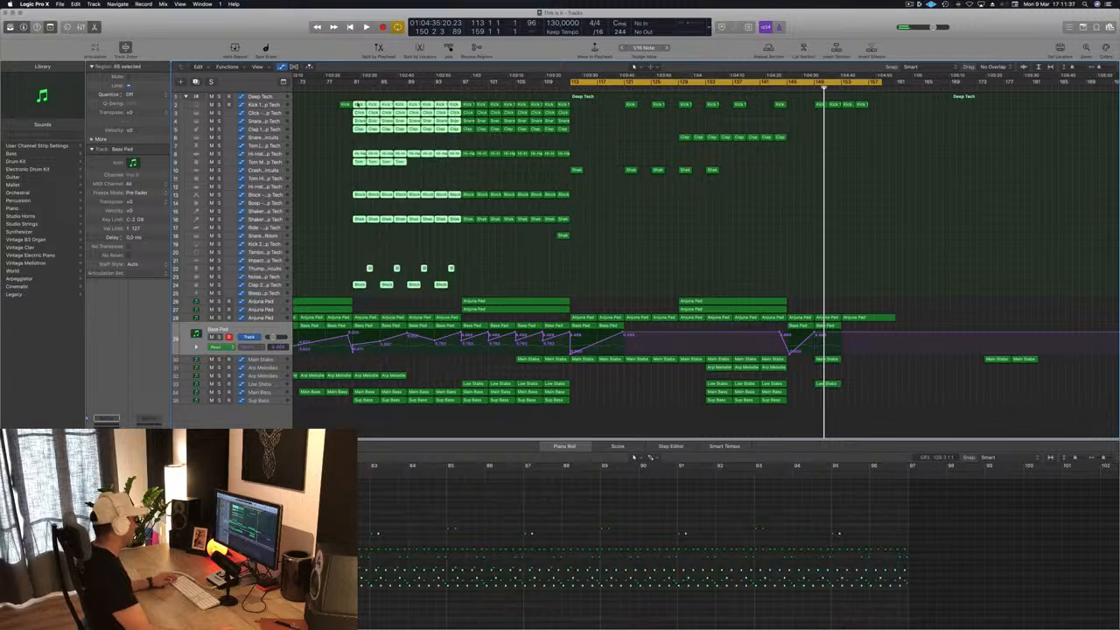
left_click_drag(379, 107, 830, 107)
- Play back the transition from about bar 144 into the copied drums at bar 149 and check the arrangement
key("space")
left_click(780, 84)
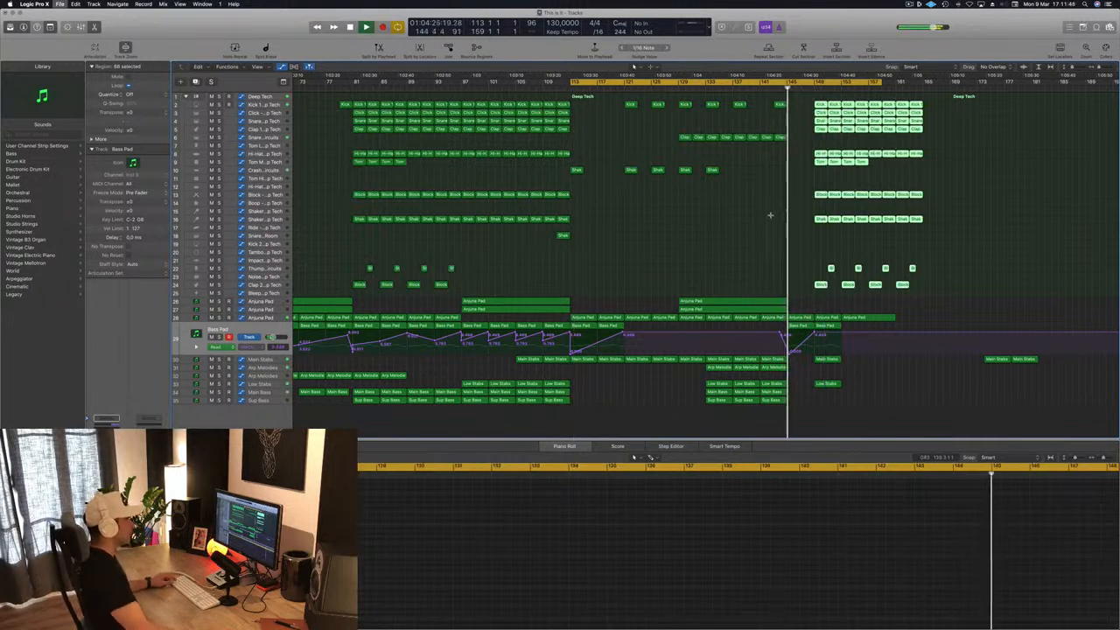
key("super+Left")
key("super+Left")
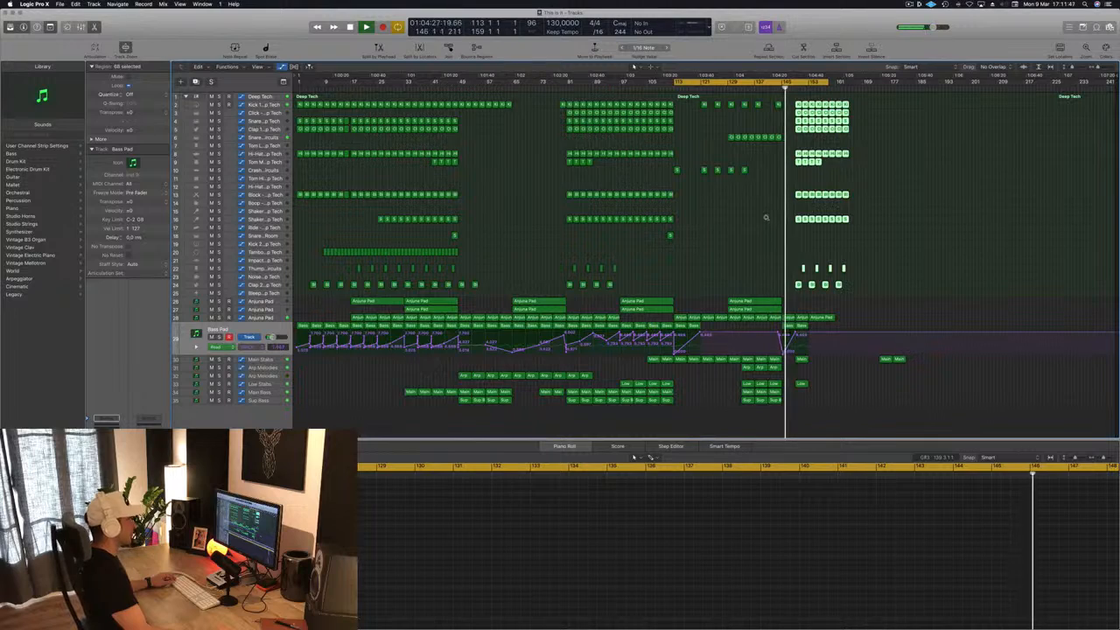
key("super+Right")
key("super+Right")
key("super+Right")
key("super+Right")
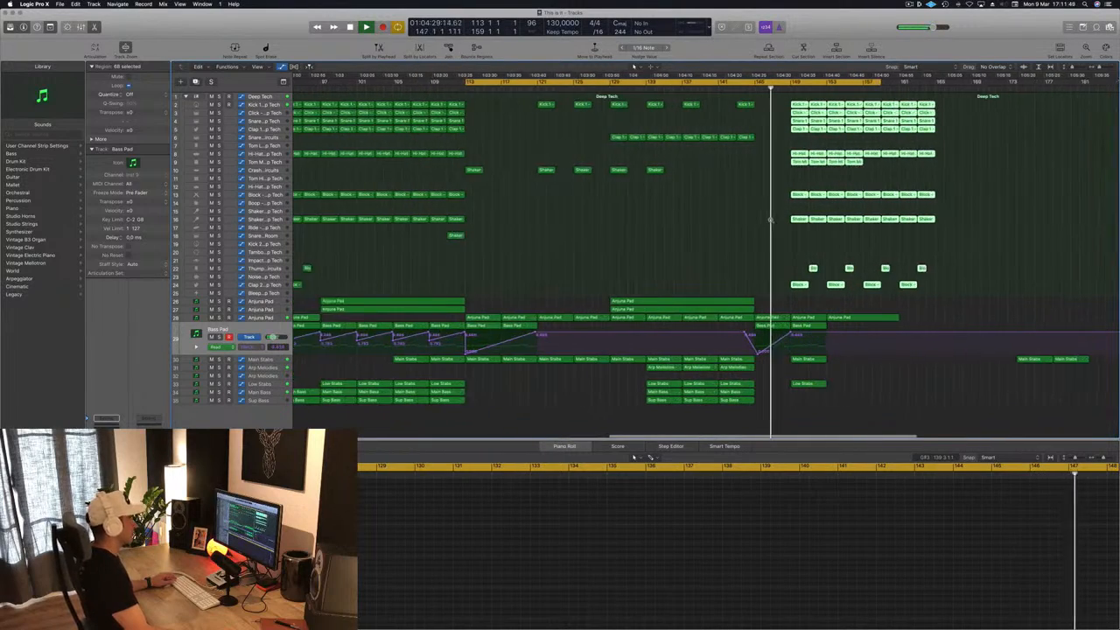
key("super+Left")
key("super+Left")
key("super+Left")
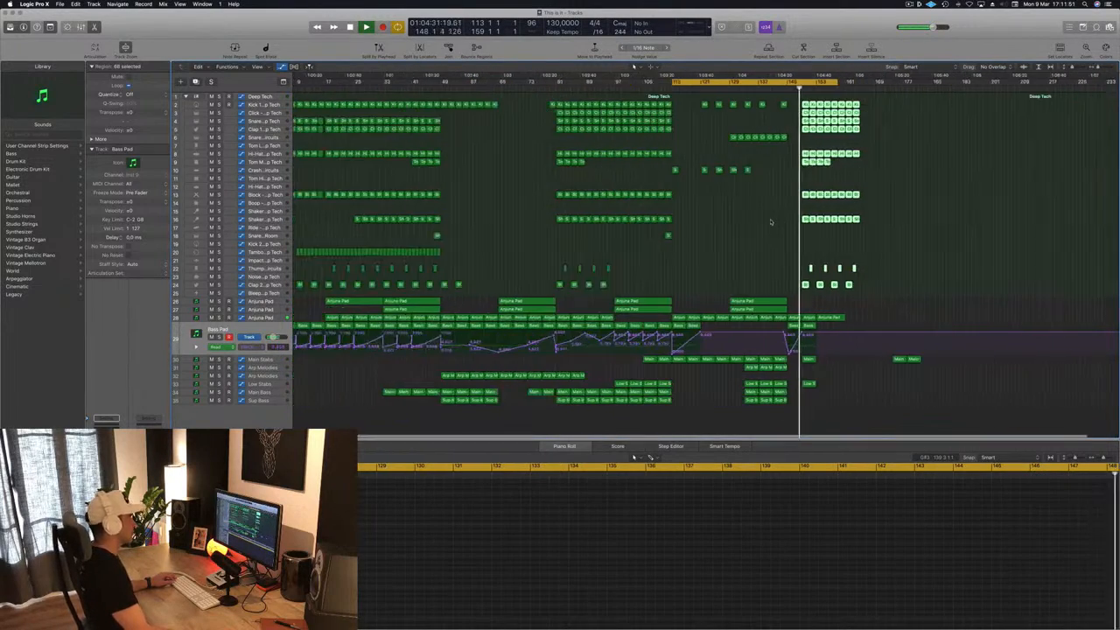
key("super+Right")
key("super+Right")
key("super+Right")
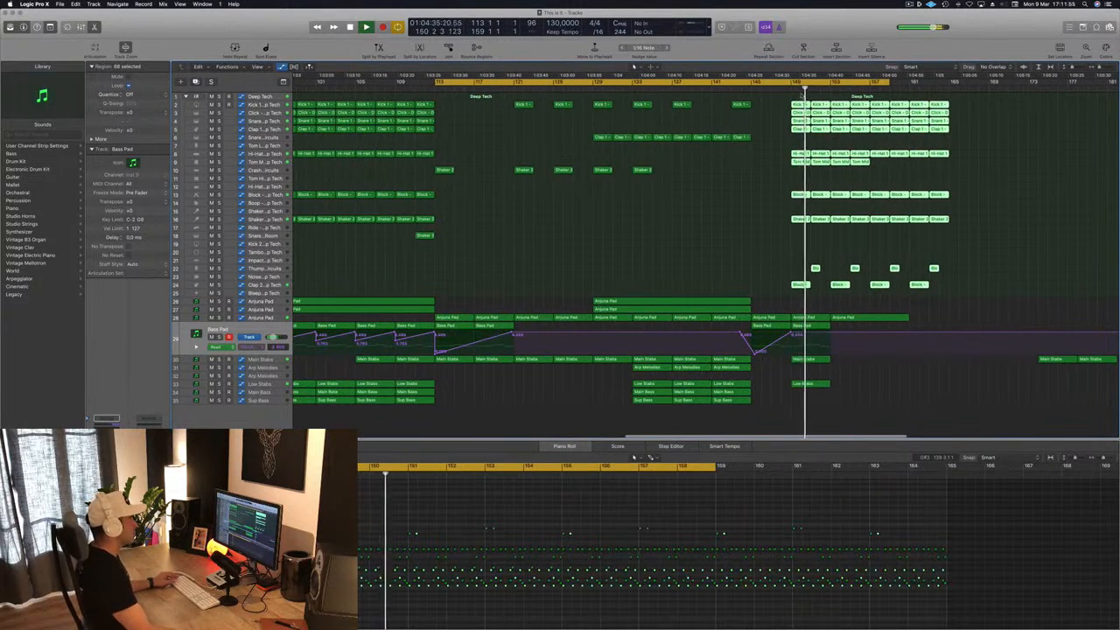
key("space")
- Raise the Main Stabs automation sharply at bar 149, where the drop starts
key("super+Left")
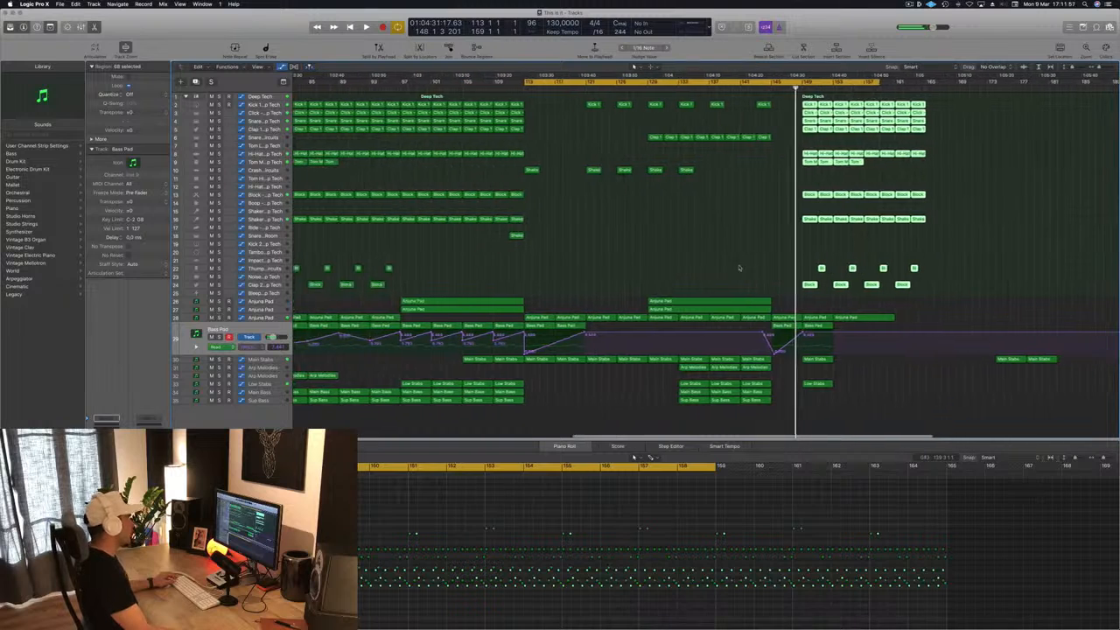
key("Down")
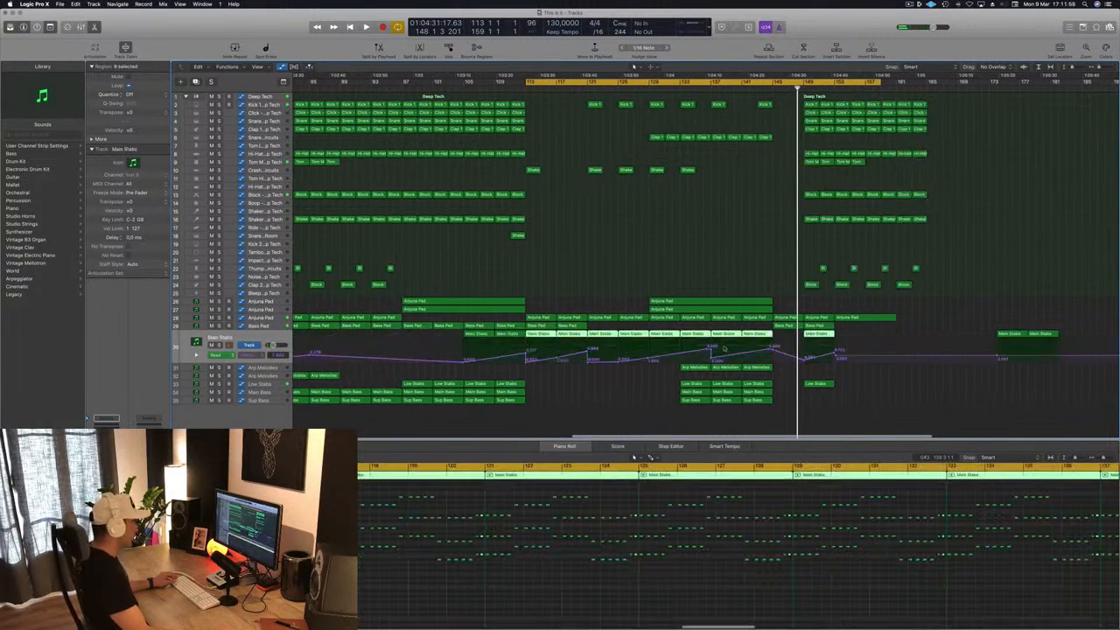
left_click(806, 361)
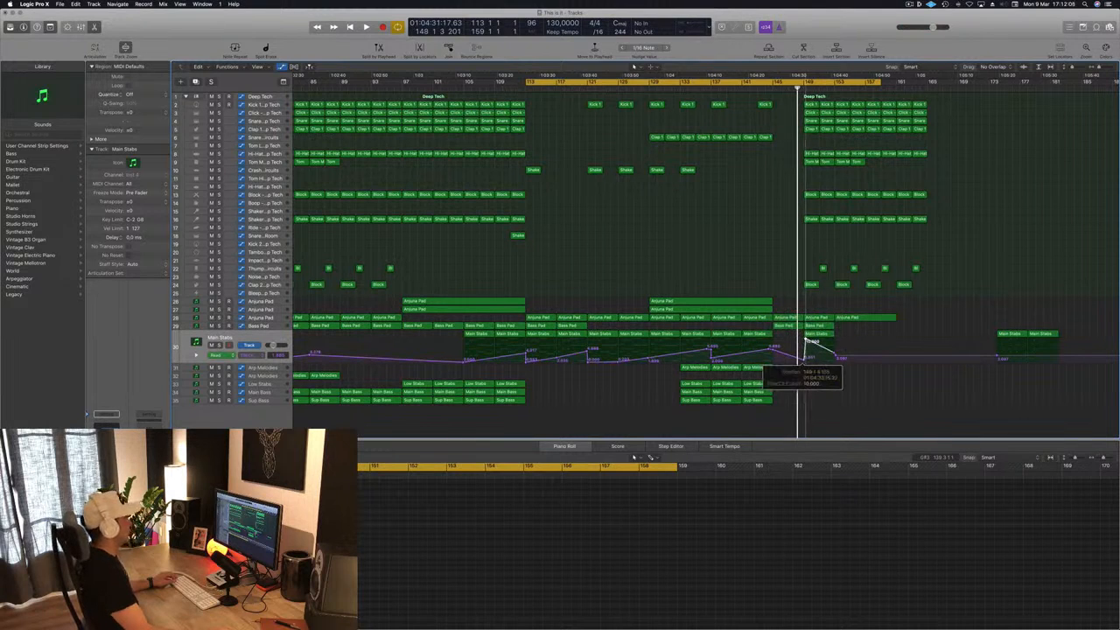
- Set the cycle range to bars 149 to 165 and play the drop section
key("space")
left_click(804, 83)
left_click_drag(805, 83, 928, 85)
key("space")
scroll(771, 294, "left", 3)
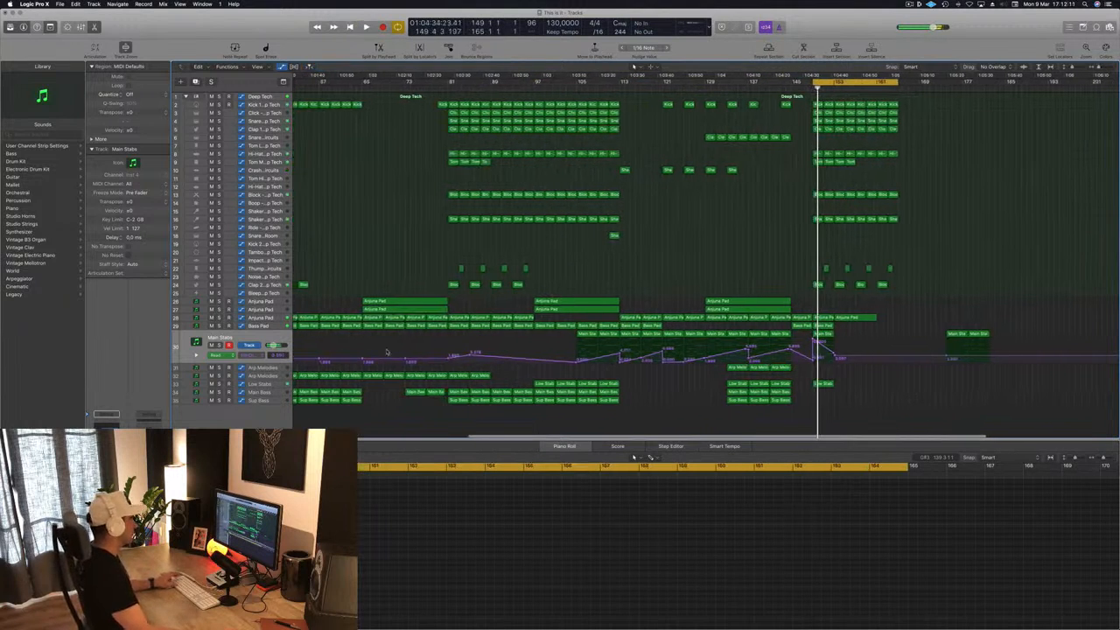
- Adjust the automation curves of the Bass Pad and Anjuna Pad tracks at the bar 149 drop
left_click(263, 326)
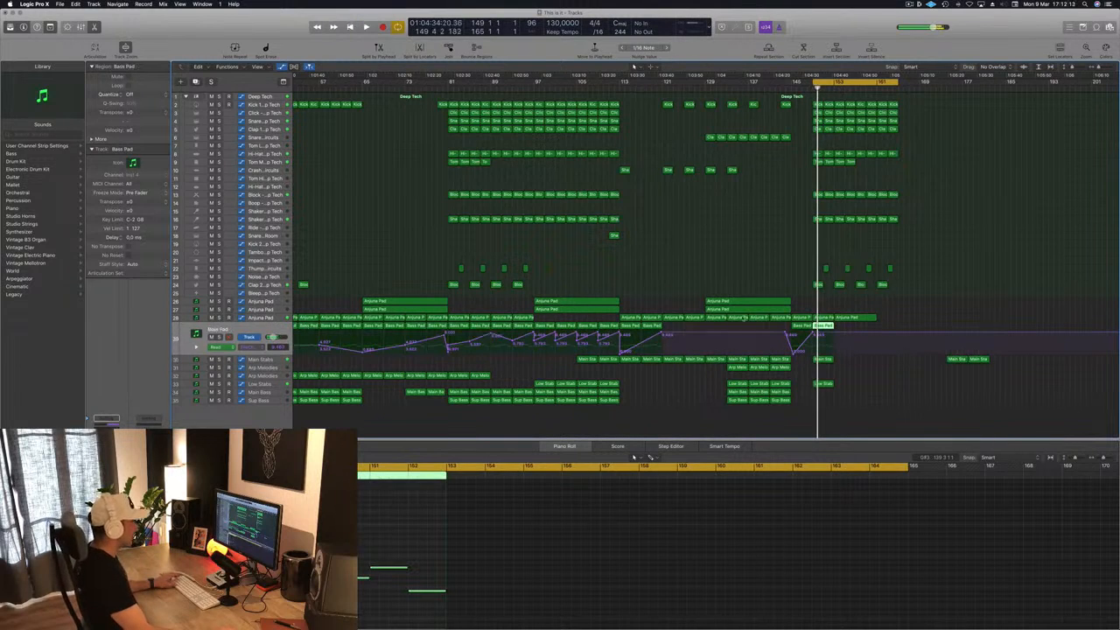
left_click(813, 333)
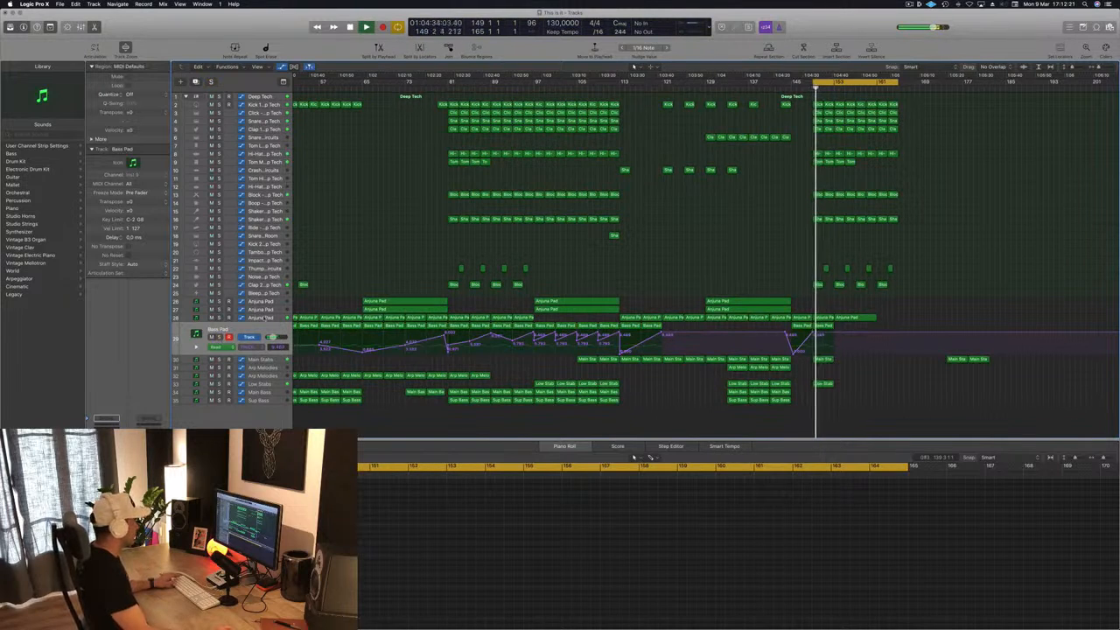
left_click(262, 319)
left_click(812, 338)
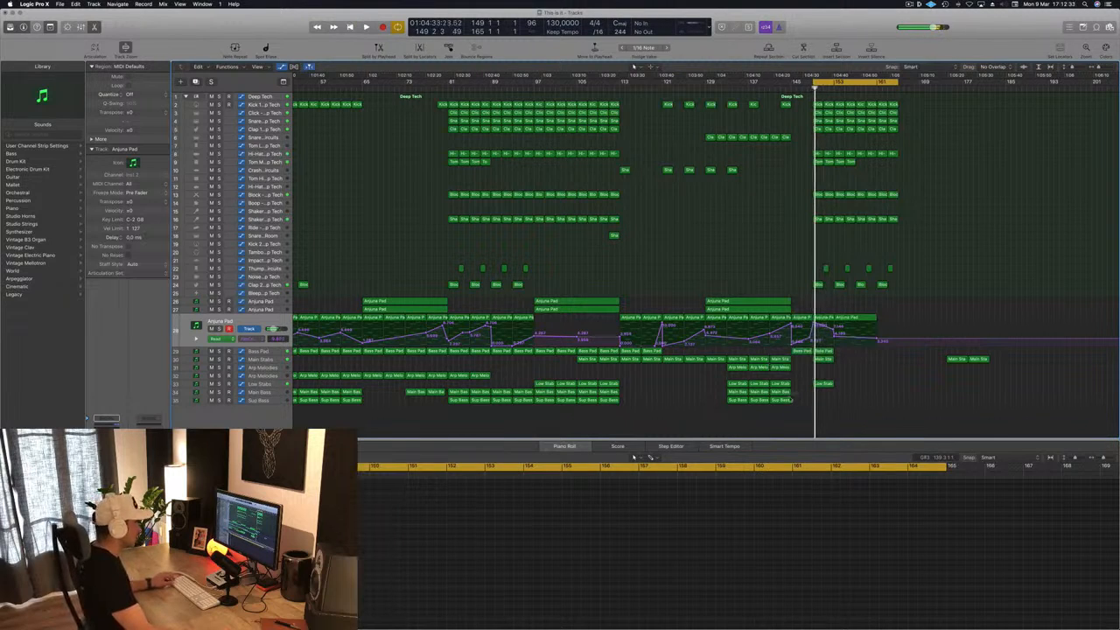
- Copy the last Main Bass and Sup Bass regions to bar 149, and repeat the Bass Pad, stab and bass regions there up to bar 165
left_click_drag(783, 399, 827, 399)
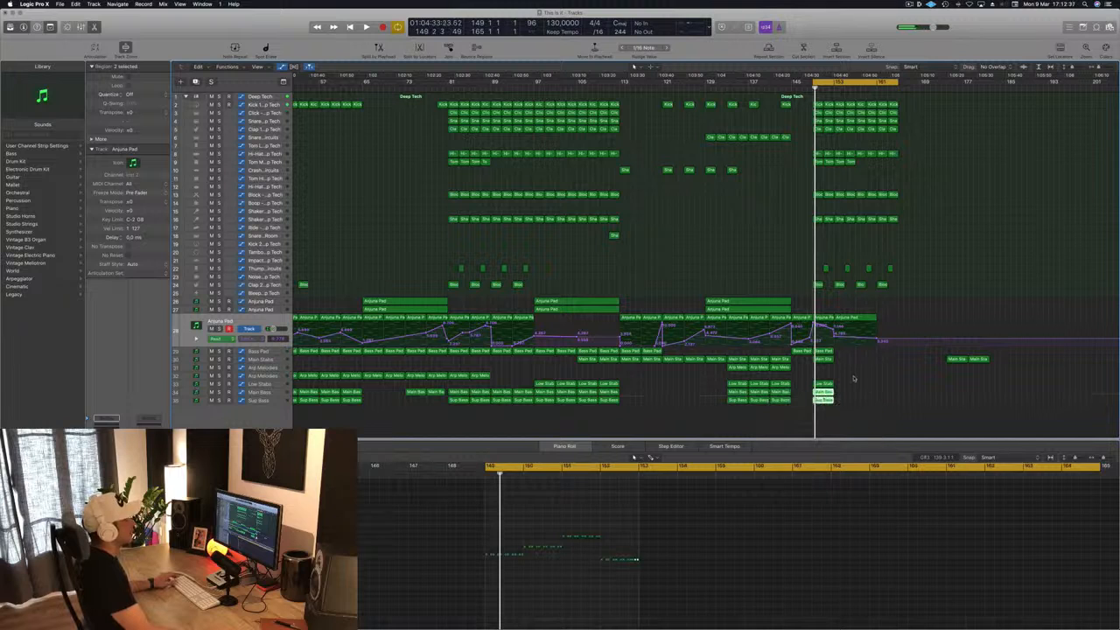
key("space")
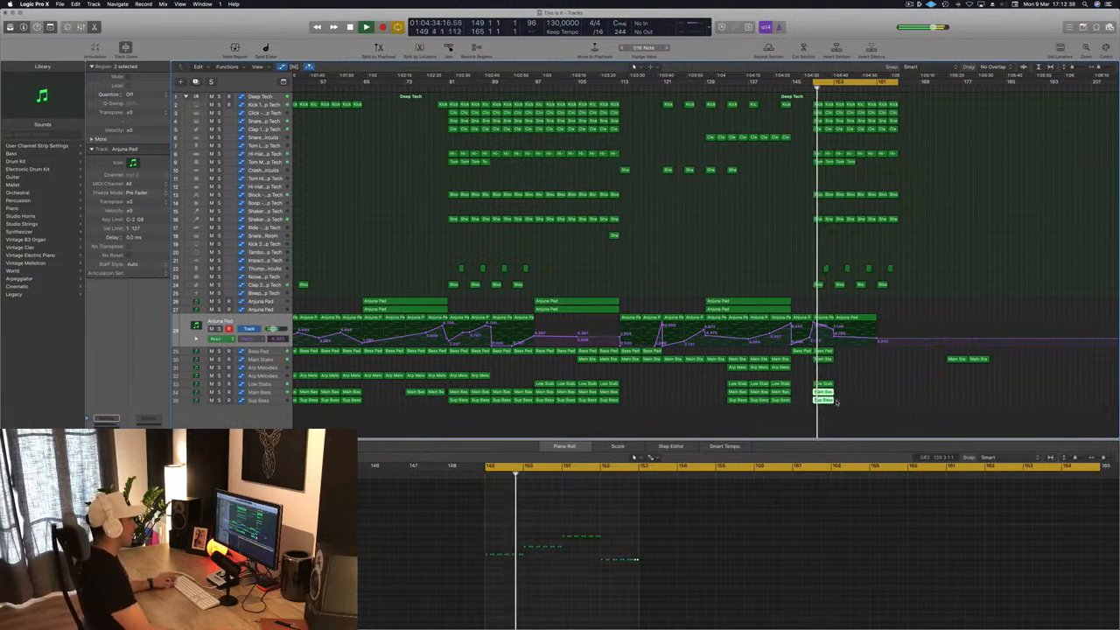
left_click_drag(828, 416, 862, 354)
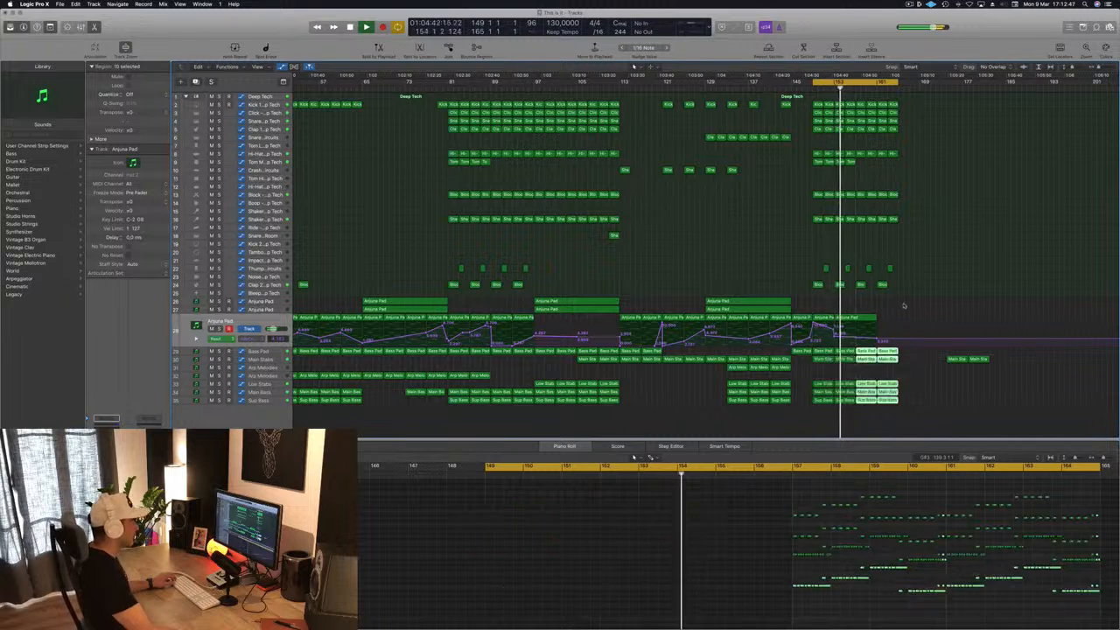
- Replace the eight-bar Anjuna Pad region at bar 153 with copies of the four-bar region from bar 149, filling up to bar 165
left_click(867, 317)
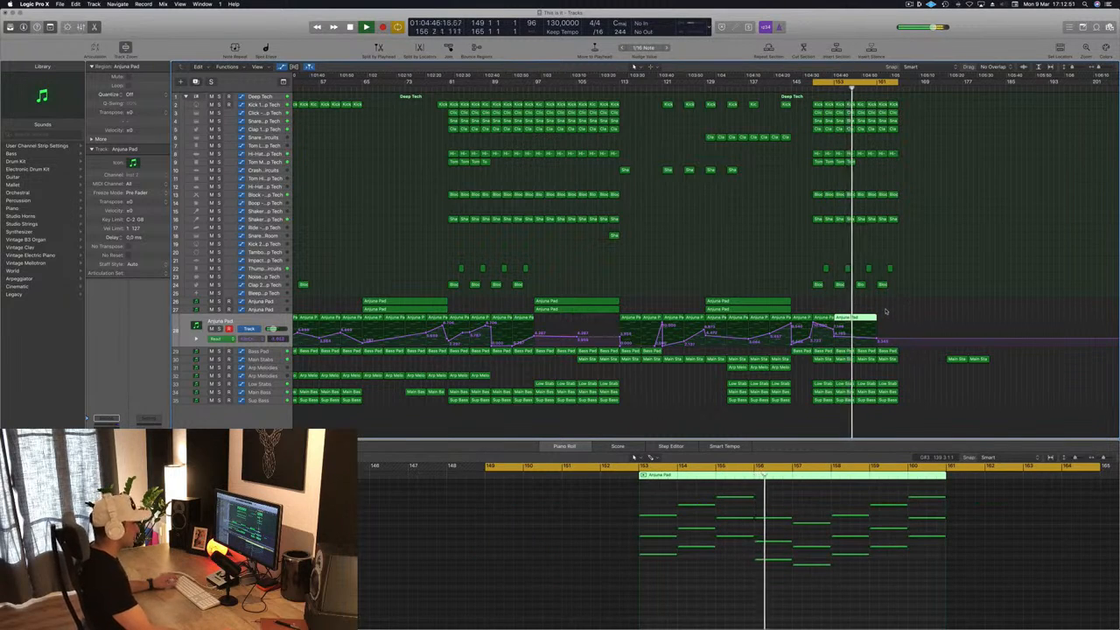
key("Delete")
key("comma")
key("comma")
key("space")
left_click_drag(845, 319, 888, 318)
key("space")
left_click(918, 303)
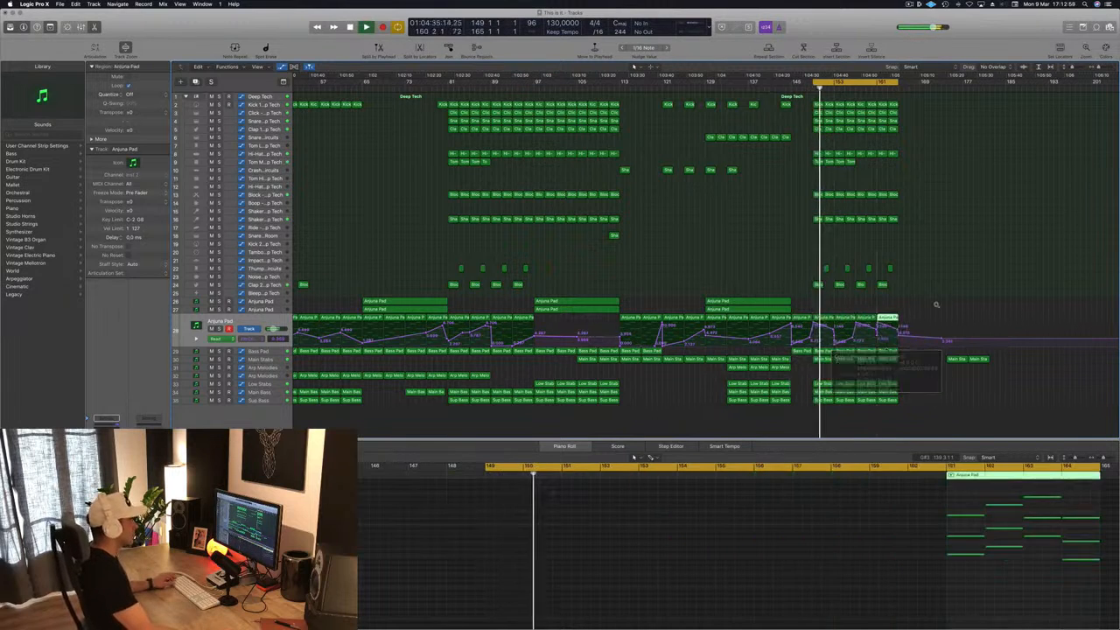
- Delete the two leftover Main Stabs regions beyond bar 165
key("super+Left")
key("super+Left")
left_click_drag(870, 357, 931, 361)
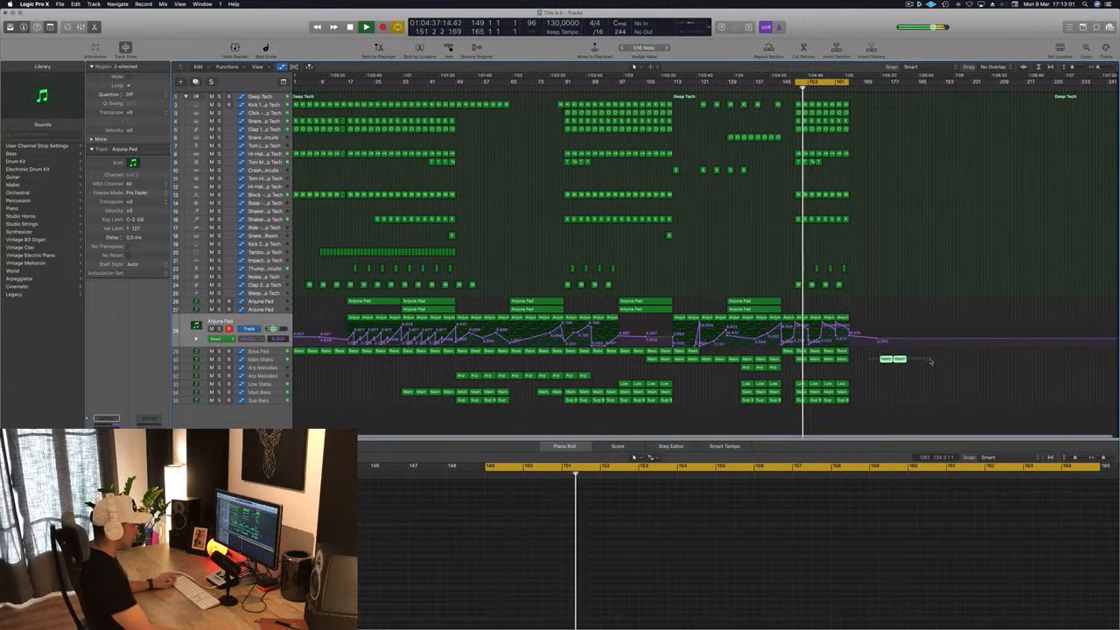
key("Delete")
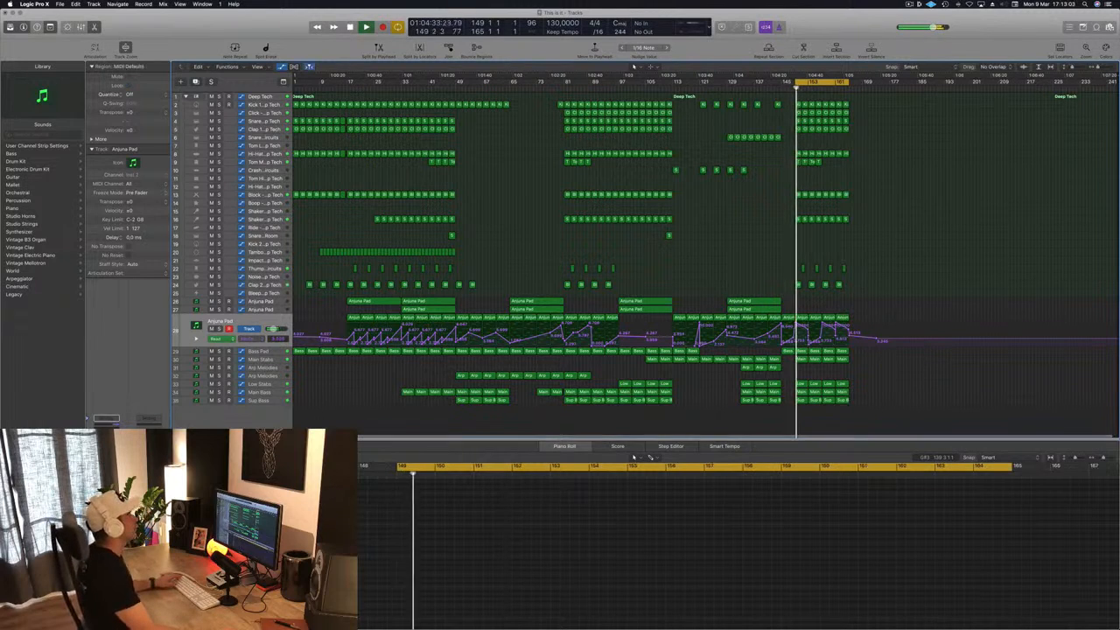
- Extend the cycle range back to bar 113 and play through the breakdown and the drop from bar 149
left_click_drag(795, 81, 673, 101)
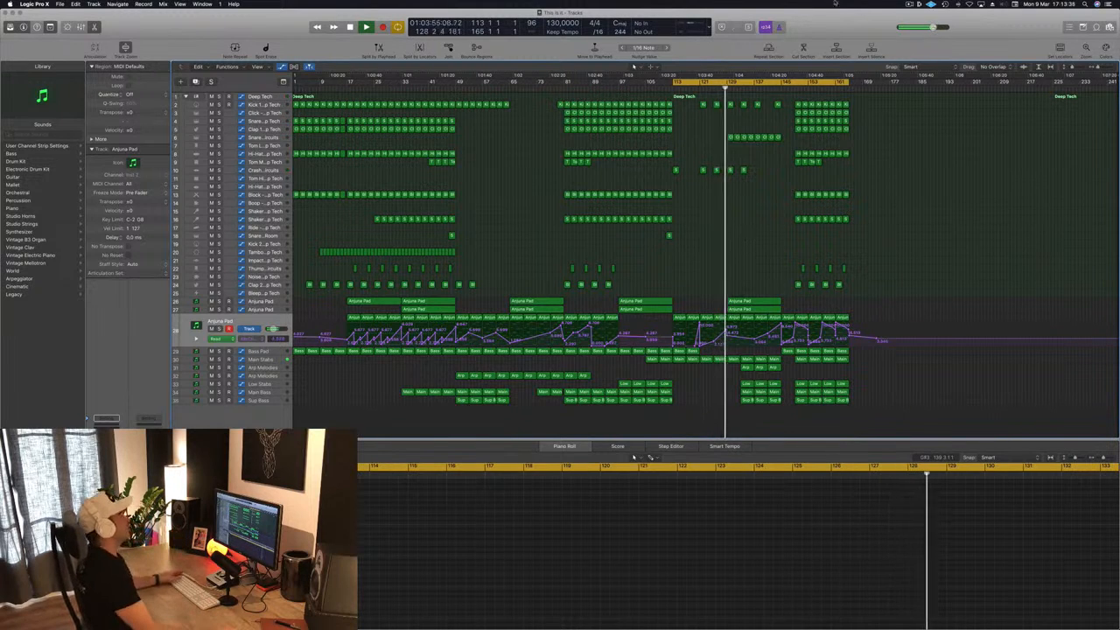
left_click(794, 87)
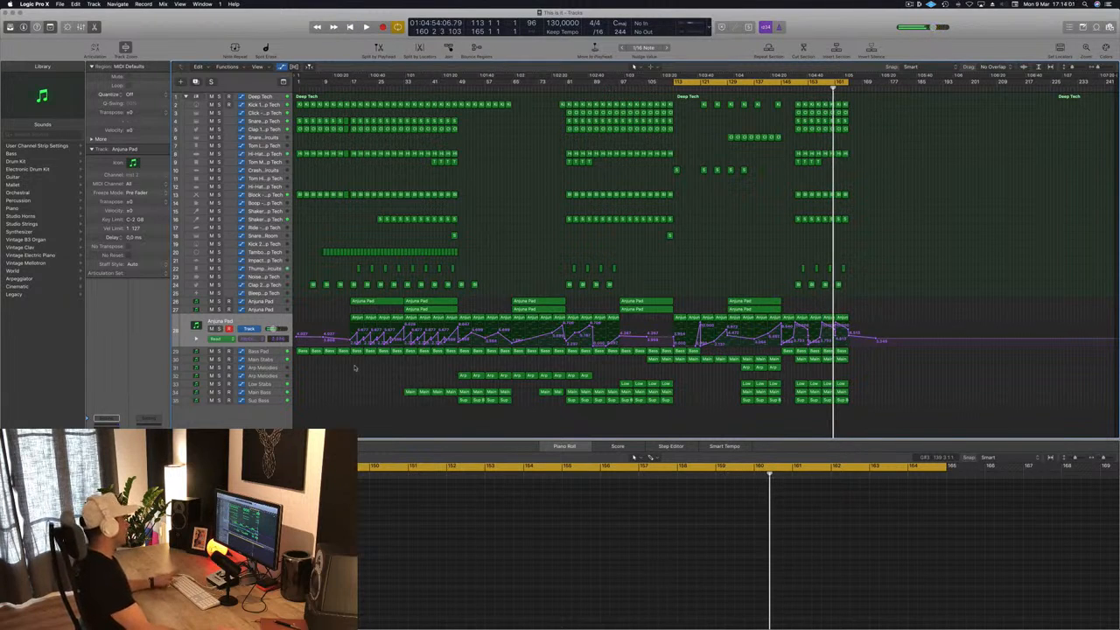
- Copy all drum, Anjuna Pad and Bass Pad regions from bars 17 to 49 so they start at bar 165
left_click_drag(434, 350, 456, 104)
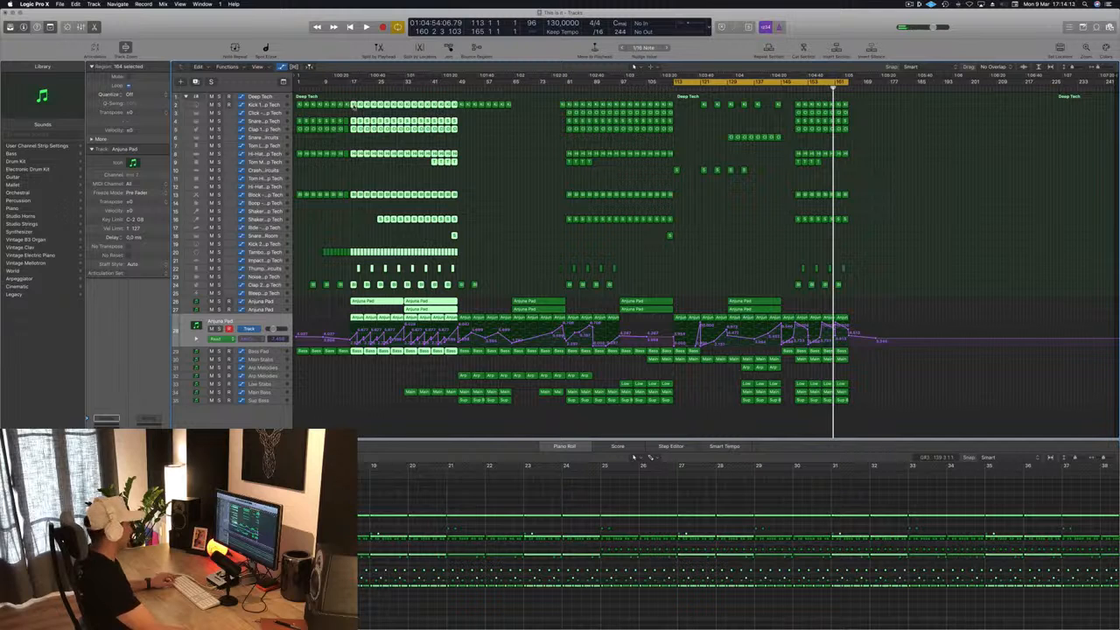
left_click_drag(368, 110, 856, 111)
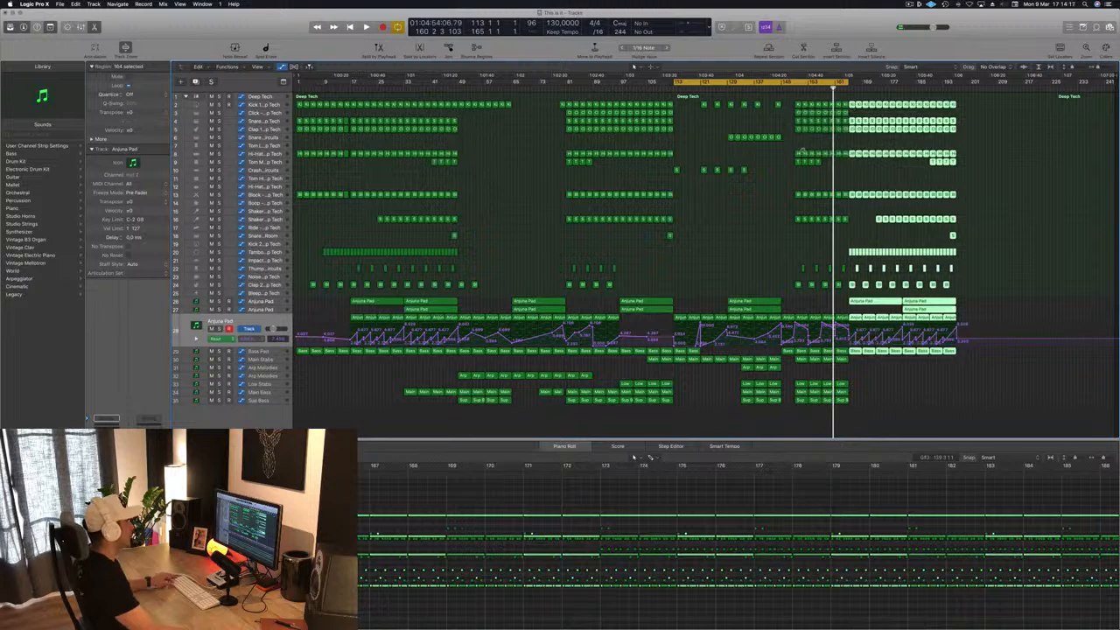
left_click(982, 151)
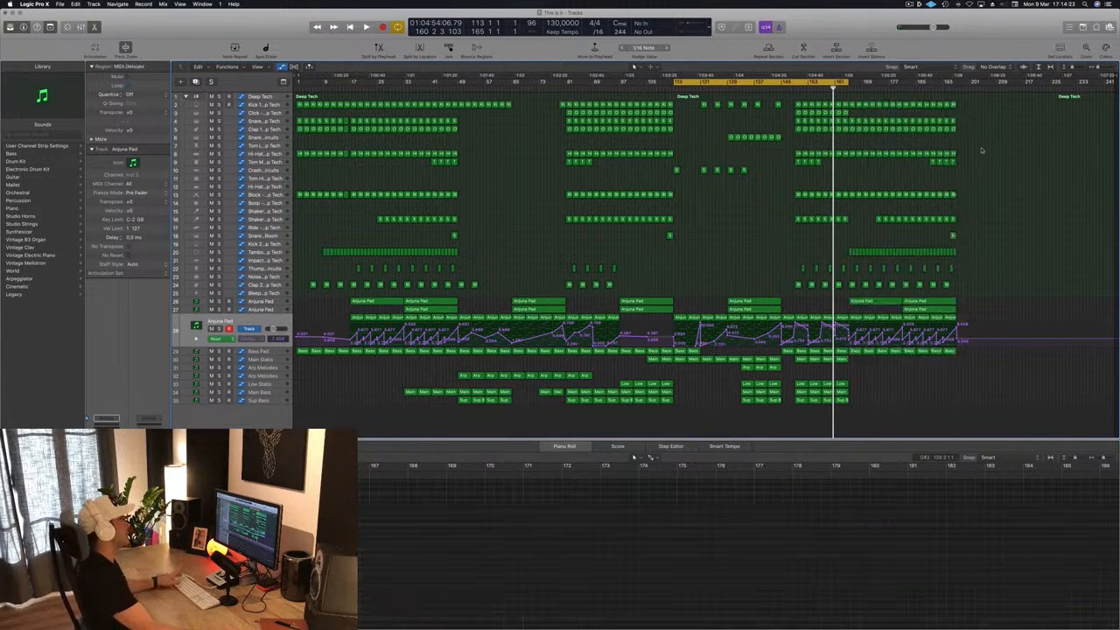
- Adjust the Main Stabs filter cutoff automation around bar 165 to rise gradually after the drop, and replay the transition from about bar 164
key("space")
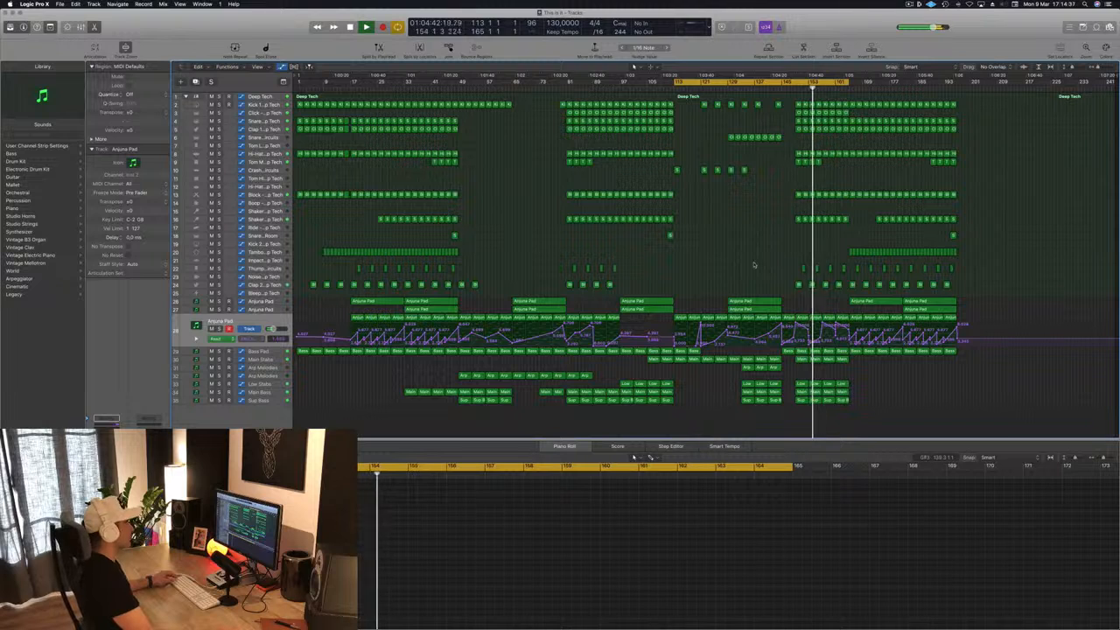
left_click(276, 362)
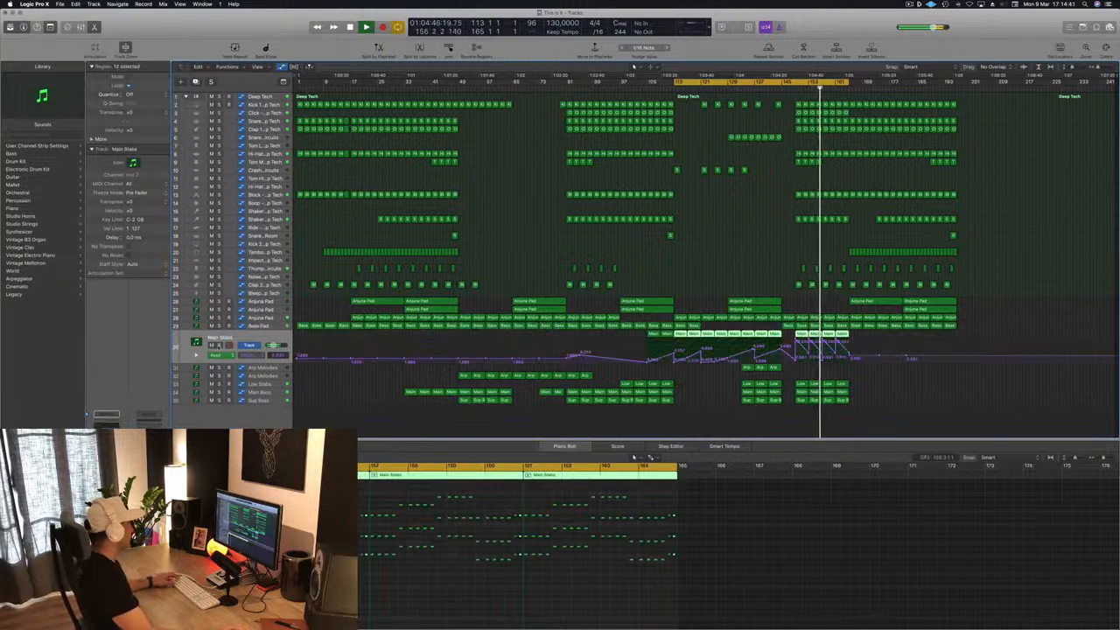
key("s")
key("s")
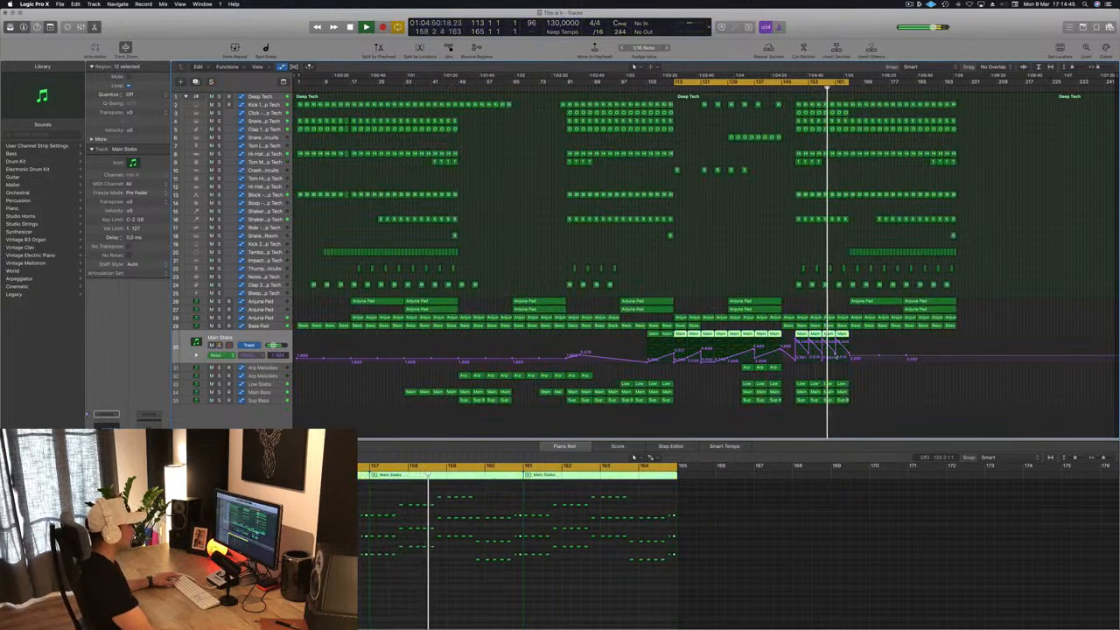
left_click_drag(836, 360, 836, 358)
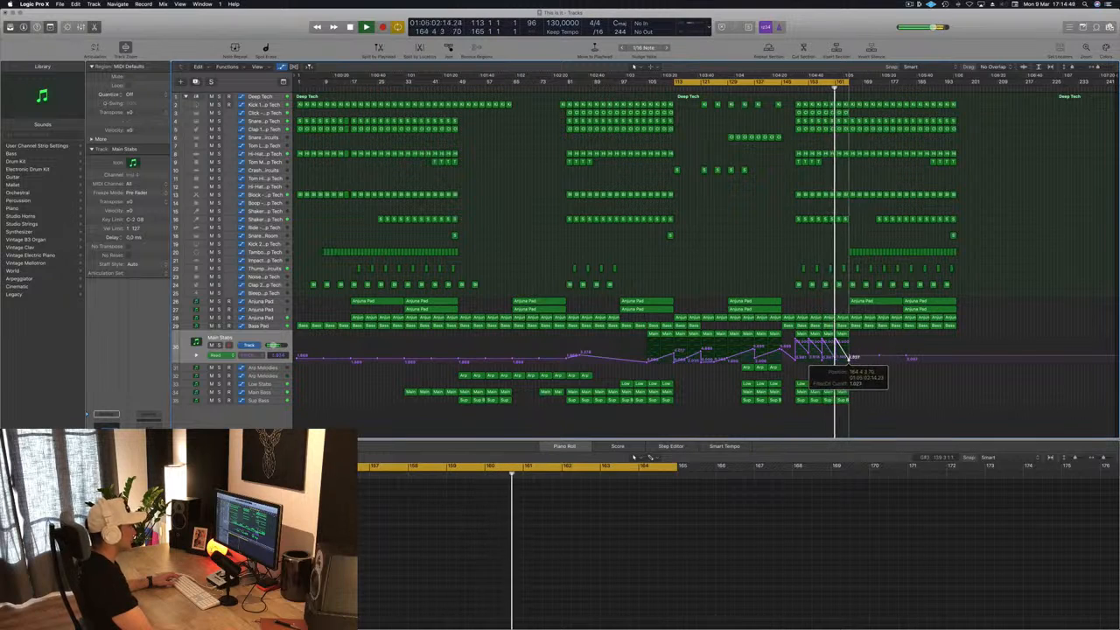
left_click(849, 356)
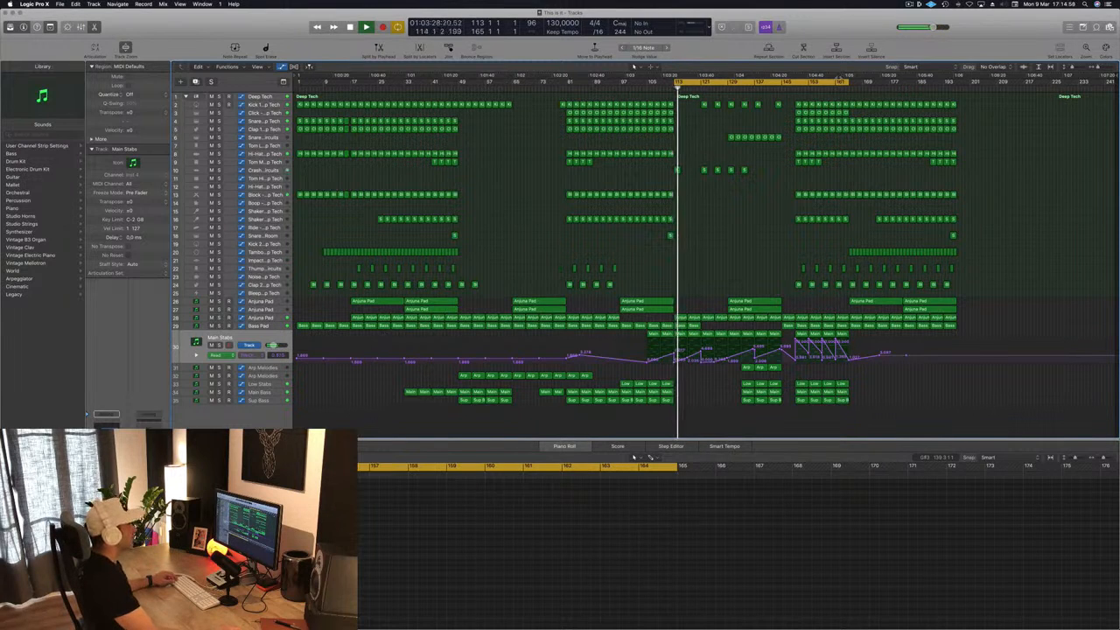
left_click(845, 88)
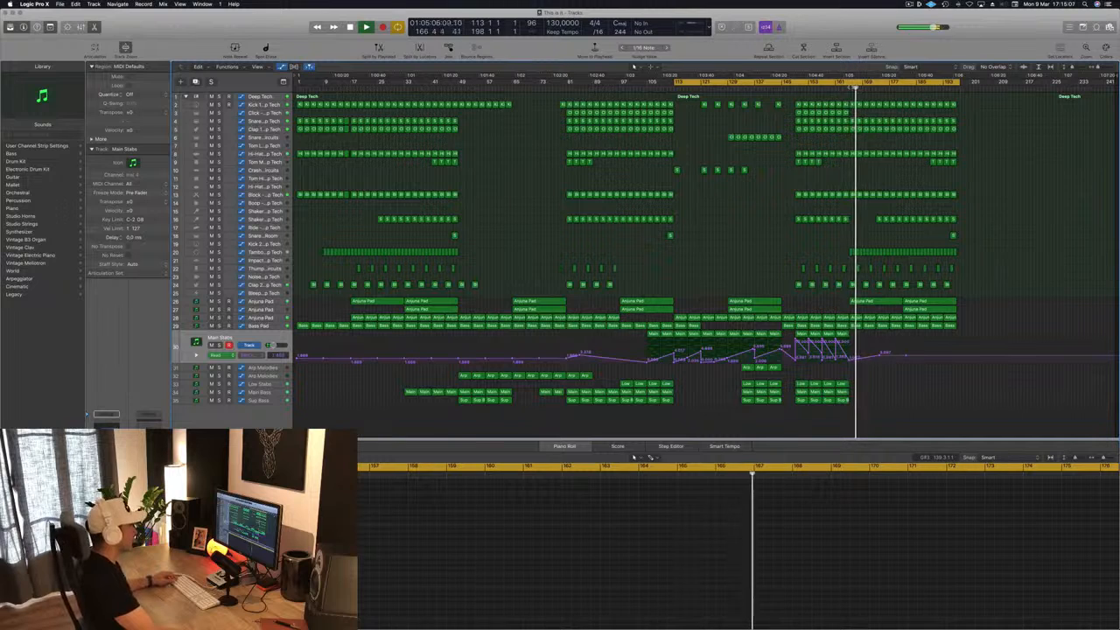
left_click(846, 88)
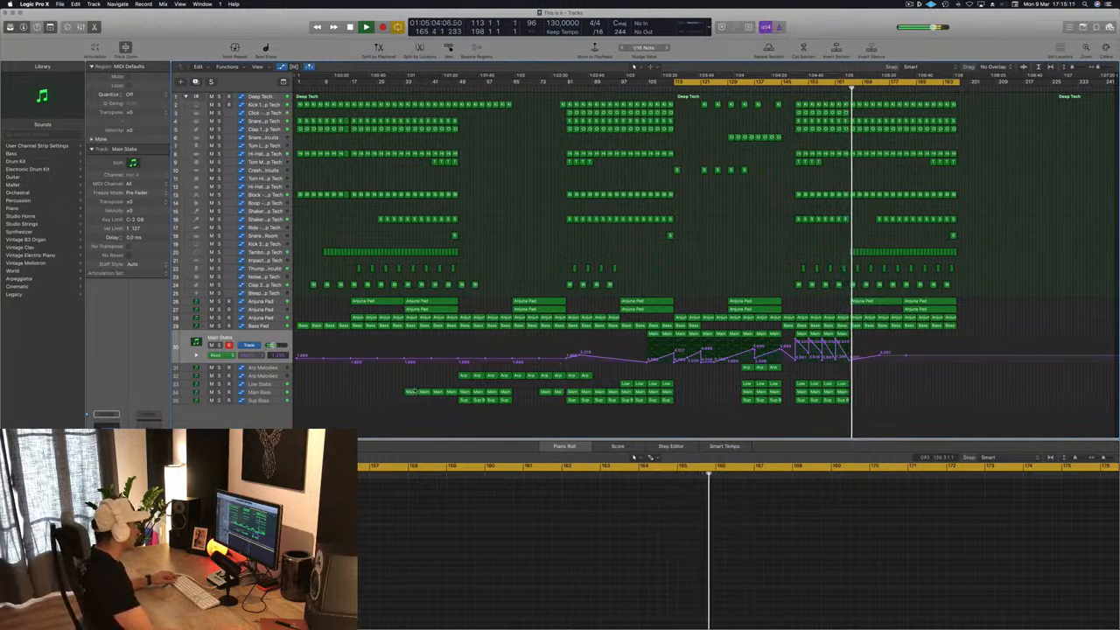
- Copy the four Main Bass regions from bar 33 to bar 165 and move the second Anjuna Pad track's region from bar 181 to 165
left_click(411, 392)
left_click_drag(421, 393, 880, 398)
left_click_drag(929, 309, 876, 309)
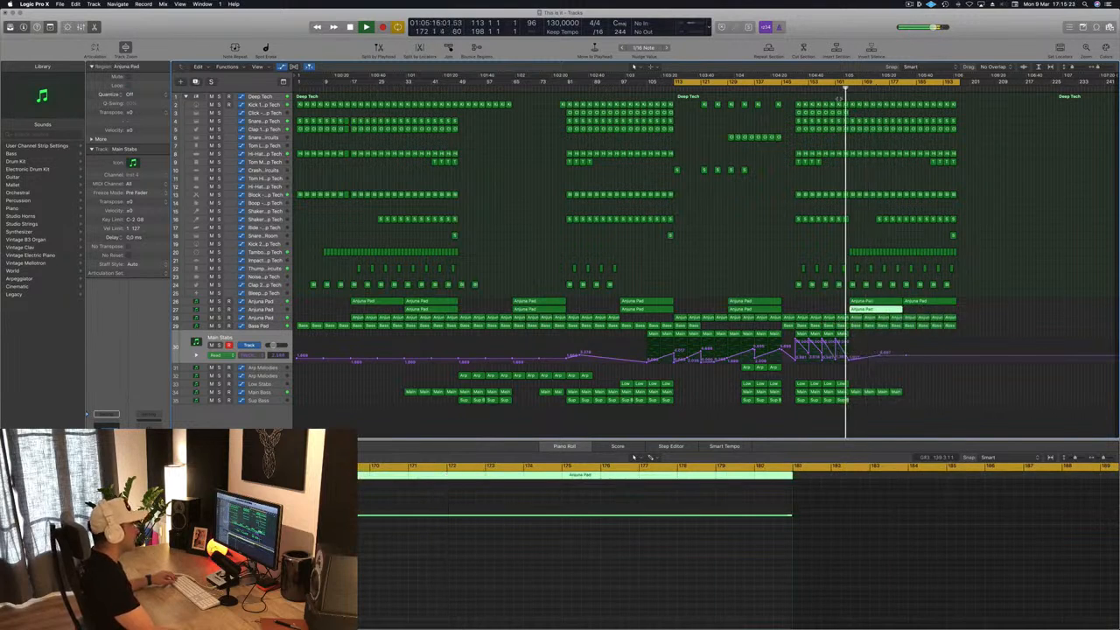
left_click(863, 237)
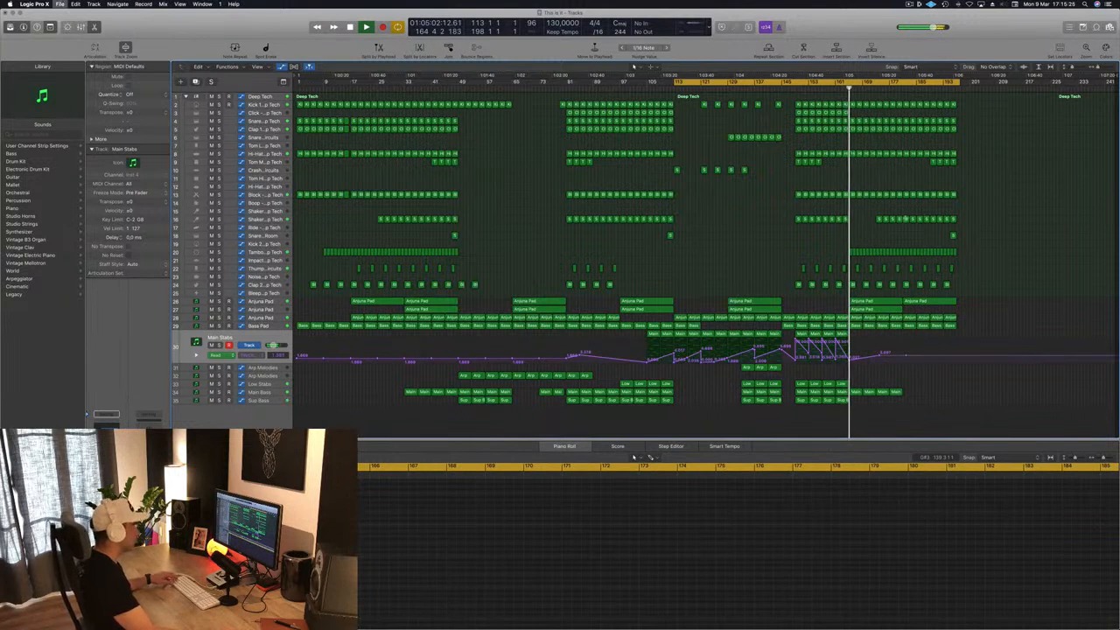
- Move the Shaker regions from bar 173 back to bar 165, and remove the Shaker regions beyond bar 181 and the Anjuna Pad region at bar 181
left_click_drag(870, 220, 957, 222)
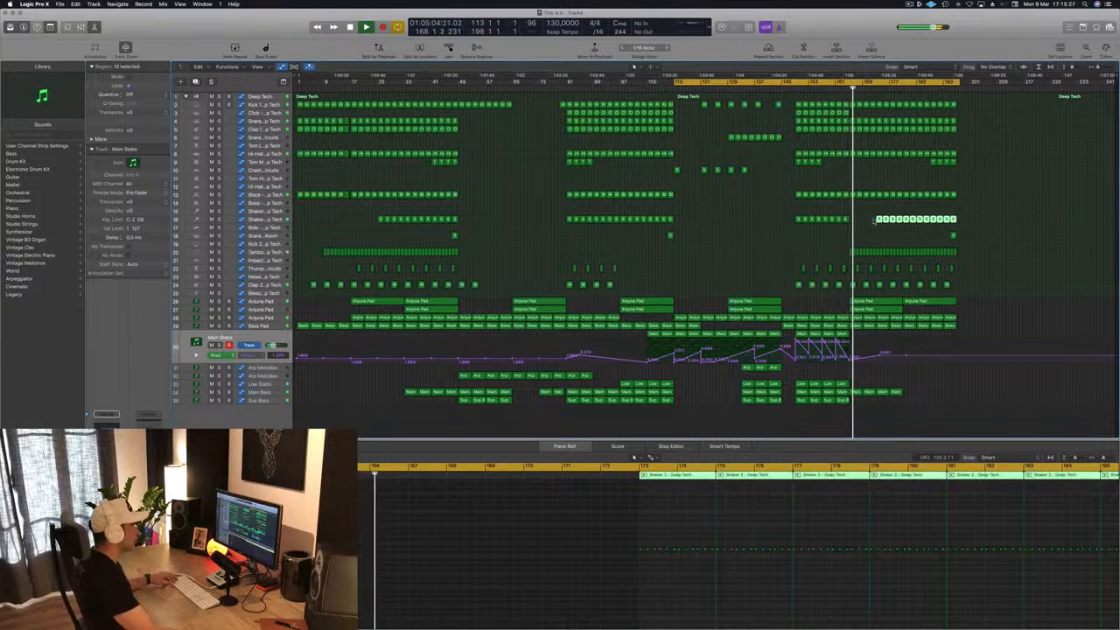
left_click_drag(879, 222, 907, 226)
left_click(961, 217)
key("Delete")
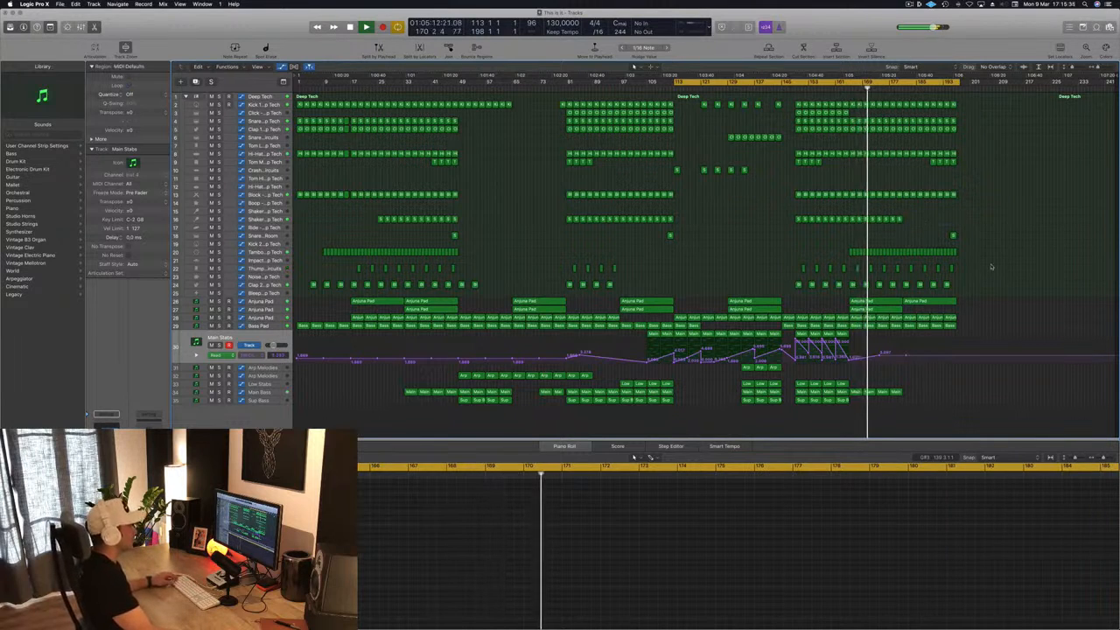
left_click(947, 301)
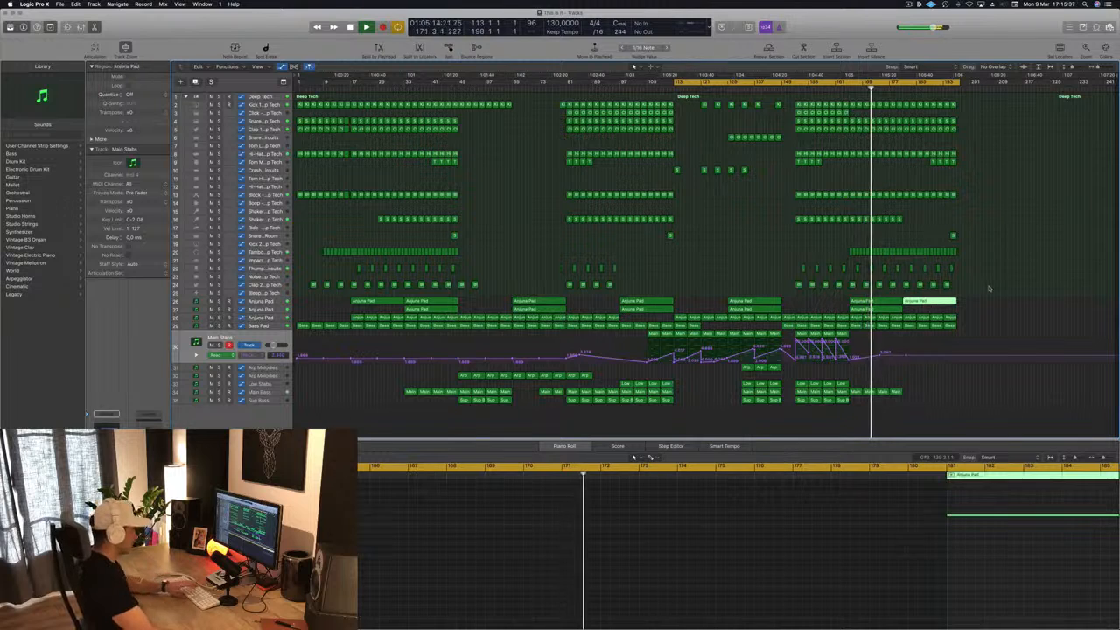
key("Delete")
- Save the project and extend the end of the cycle range to about bar 201
key("super+s")
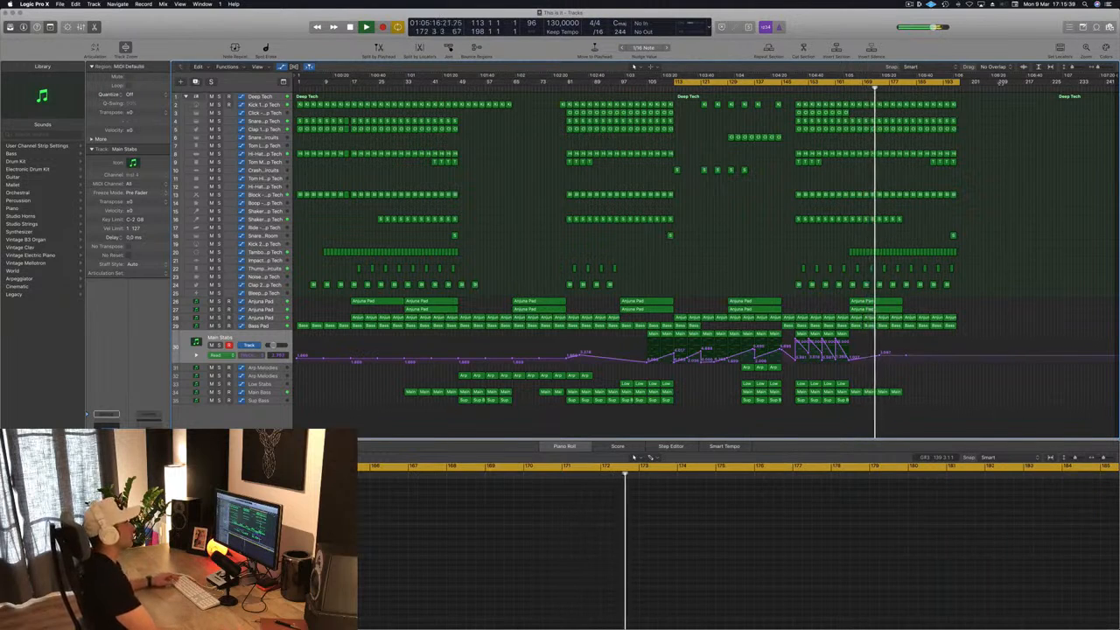
left_click_drag(951, 81, 974, 81)
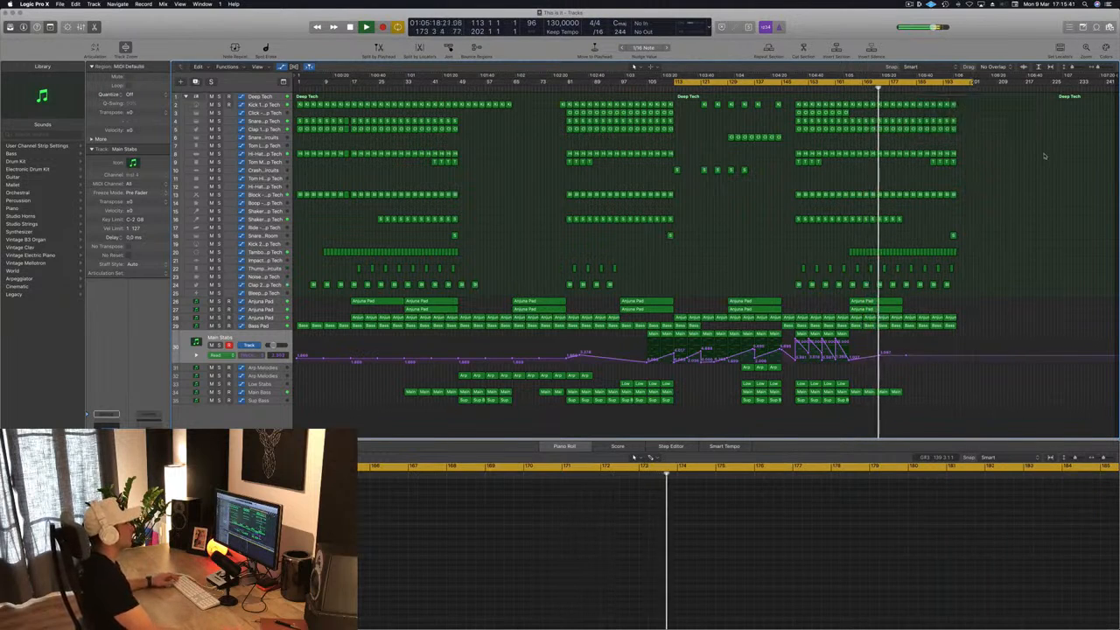